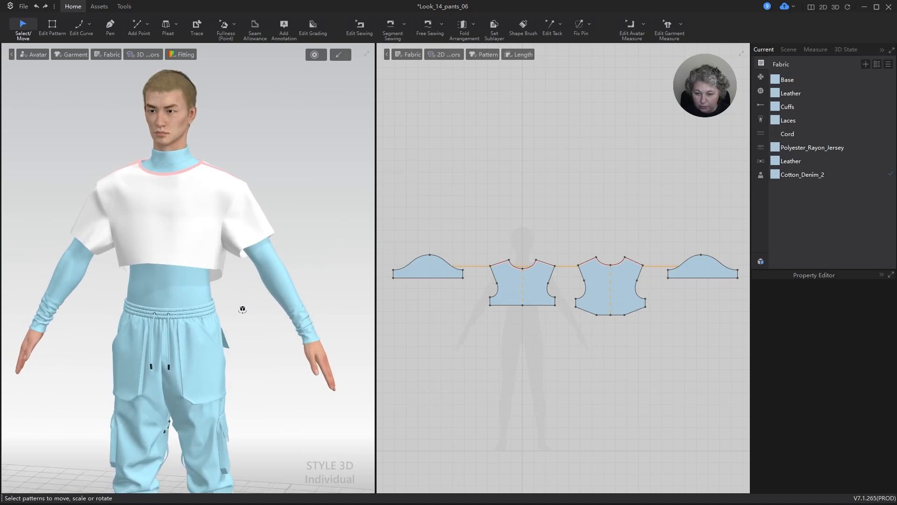
pyautogui.scroll(5, 310, 196)
pyautogui.scroll(-6, 346, 234)
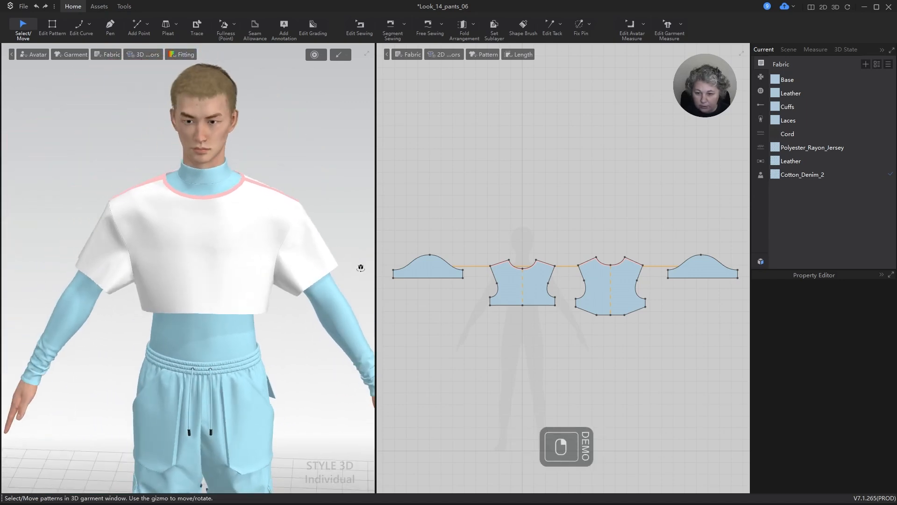
pyautogui.moveTo(360, 264)
pyautogui.mouseDown(button='right')
pyautogui.moveTo(469, 250)
pyautogui.moveTo(421, 256)
pyautogui.moveTo(290, 222)
pyautogui.moveTo(356, 250)
pyautogui.mouseUp(button='right')
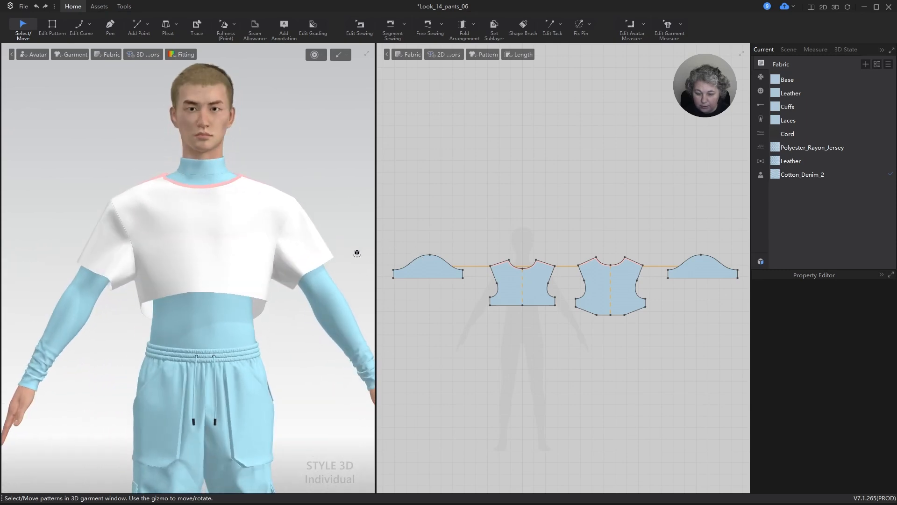
pyautogui.scroll(5, 432, 259)
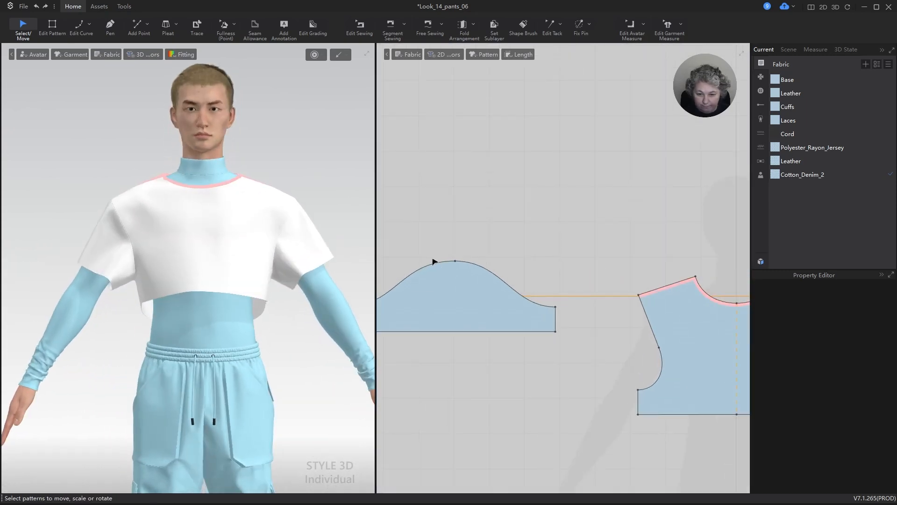
pyautogui.scroll(-4, 434, 261)
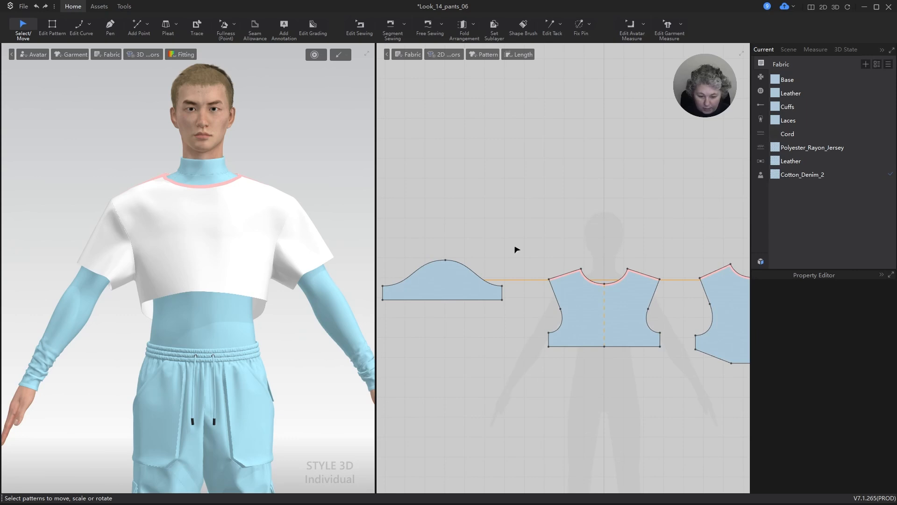
# - Shorten the front armhole seam on the sleeve cap by moving its underarm end 7 cm along the curve
pyautogui.press('b')
pyautogui.scroll(3, 469, 267)
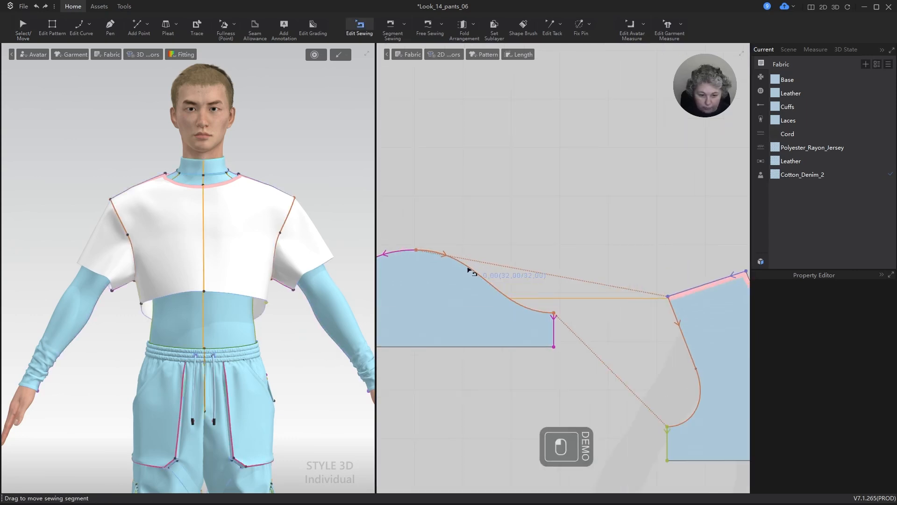
pyautogui.click(554, 314)
pyautogui.click(563, 333)
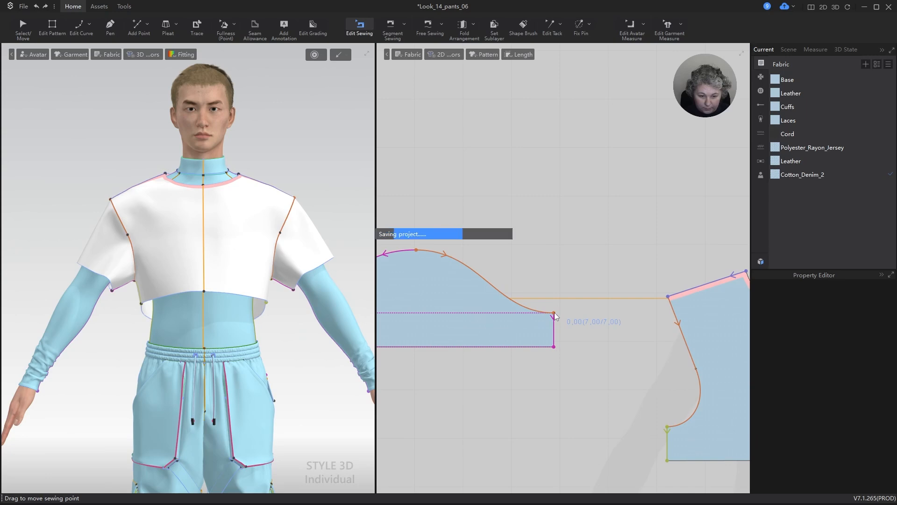
pyautogui.click(534, 311)
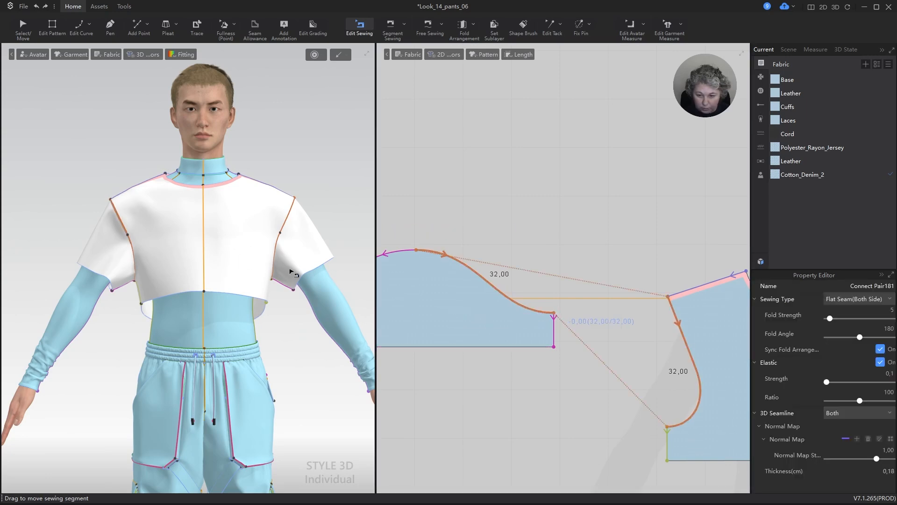
pyautogui.moveTo(555, 314); pyautogui.dragTo(515, 316)
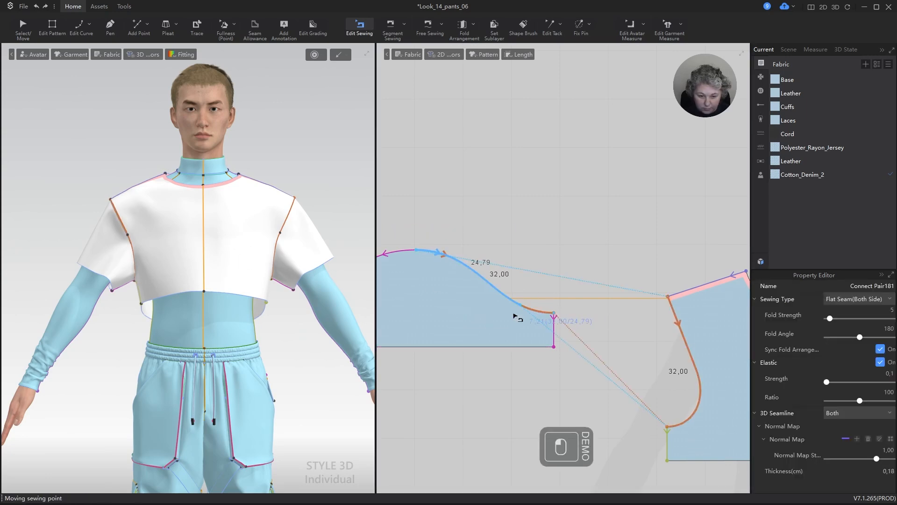
pyautogui.rightClick(519, 306)
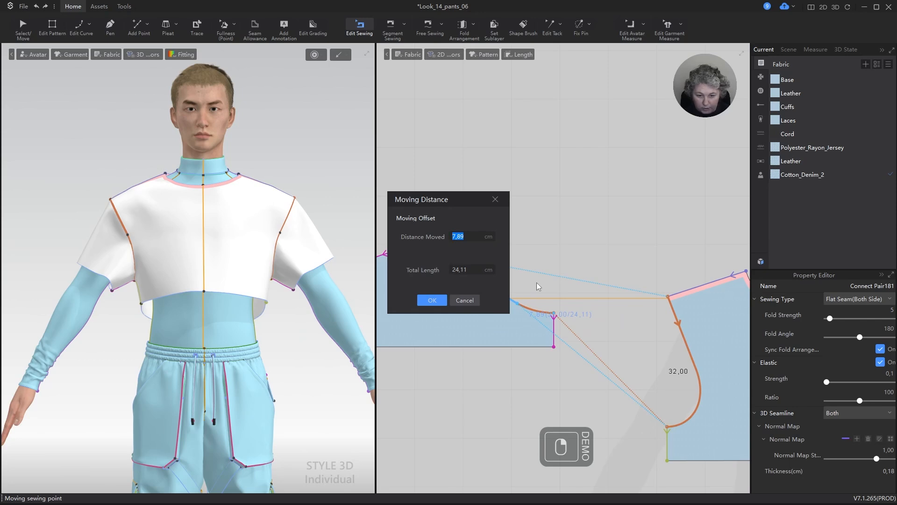
pyautogui.write('7')
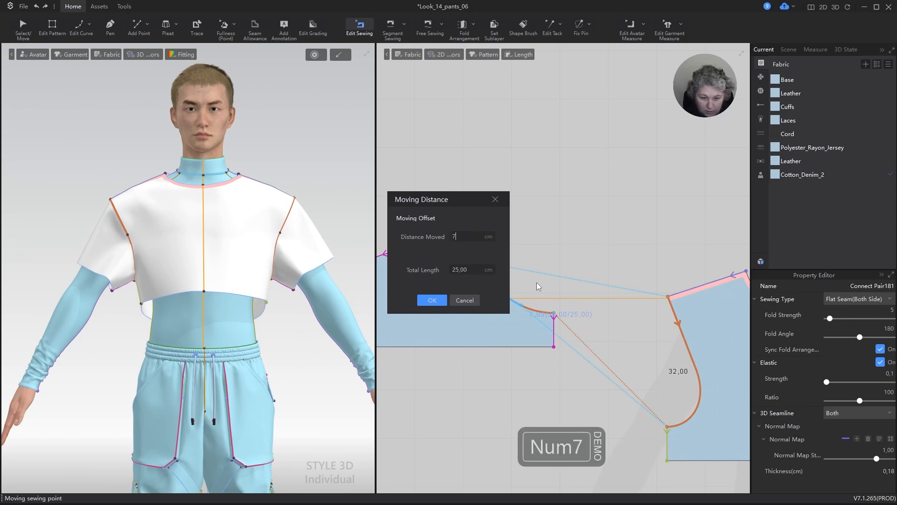
pyautogui.press('Return')
# - Move the underarm end of the same seam up the front bodice armhole so its length matches at 25 cm
pyautogui.scroll(-4, 519, 280)
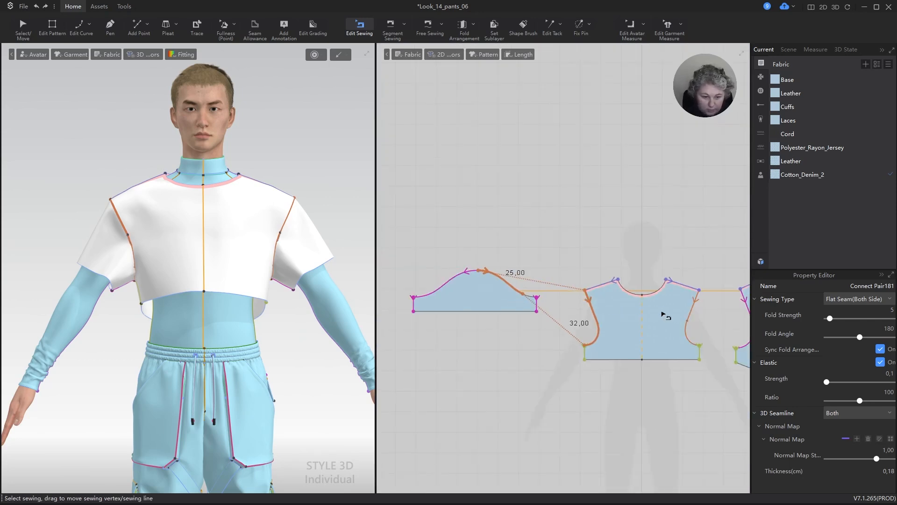
pyautogui.scroll(4, 662, 314)
pyautogui.moveTo(482, 396); pyautogui.dragTo(510, 375)
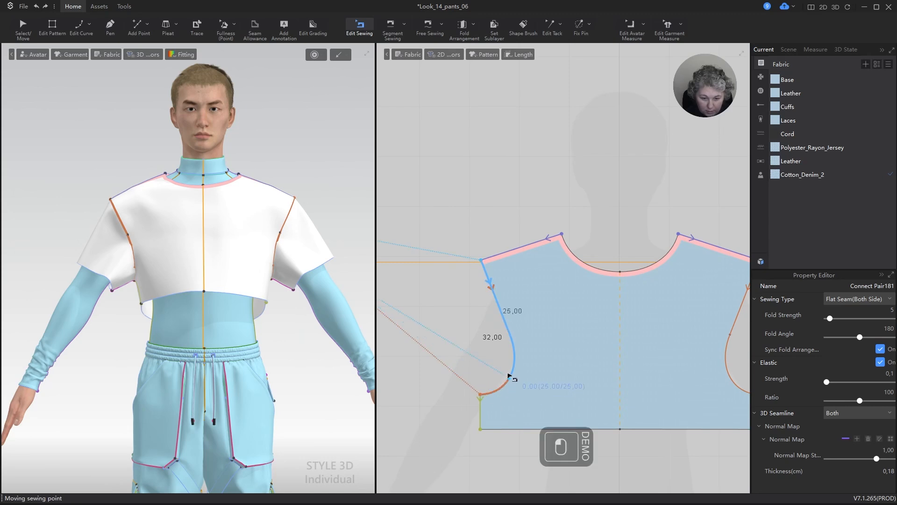
pyautogui.scroll(-5, 564, 361)
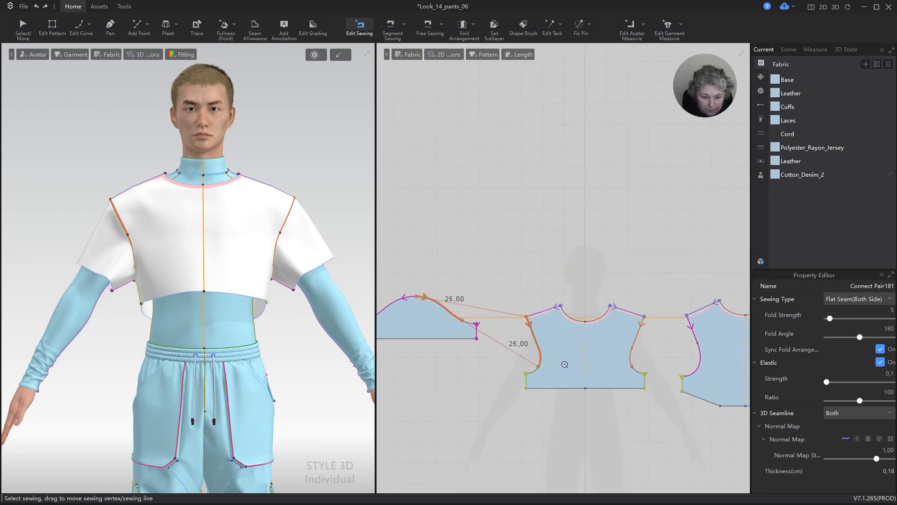
# - Free-sew the unsewn 7 cm at the sleeve cap's front underarm to the matching lower section of the front armhole
pyautogui.scroll(5, 470, 345)
pyautogui.press('m')
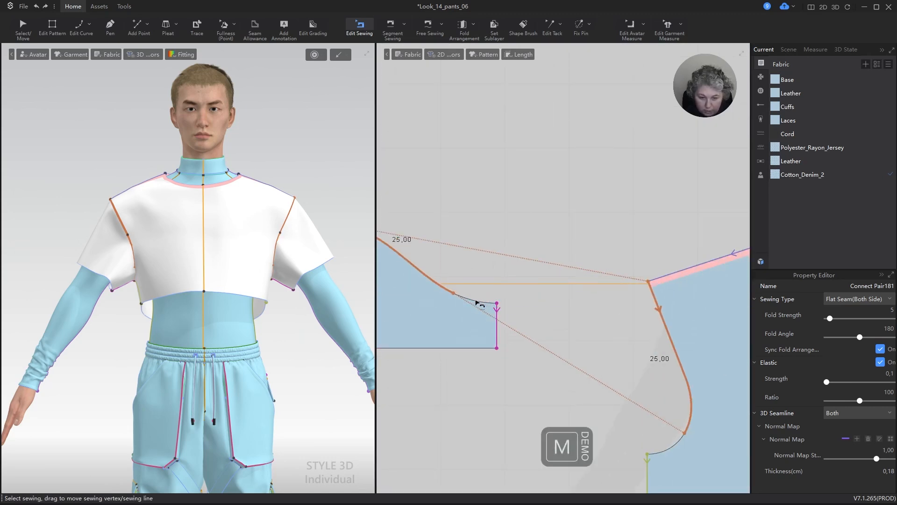
pyautogui.click(455, 296)
pyautogui.click(497, 303)
pyautogui.click(684, 436)
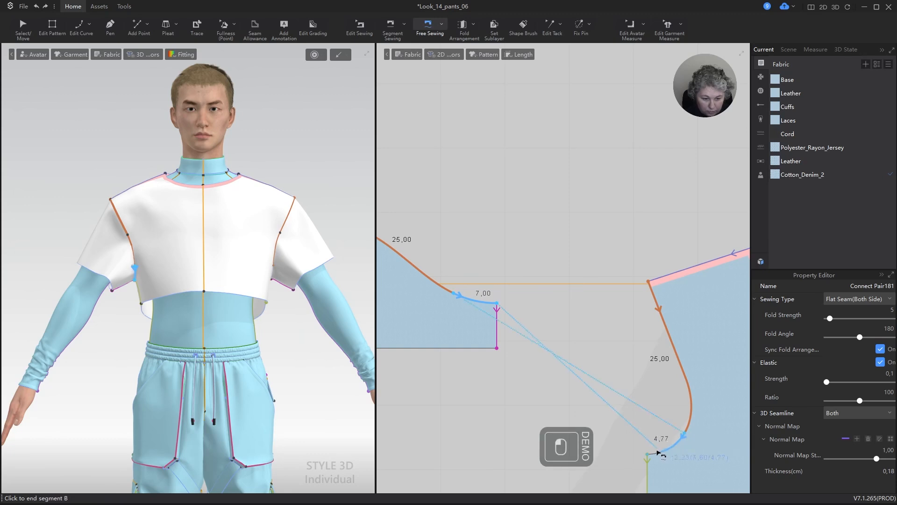
pyautogui.click(649, 454)
pyautogui.click(607, 338)
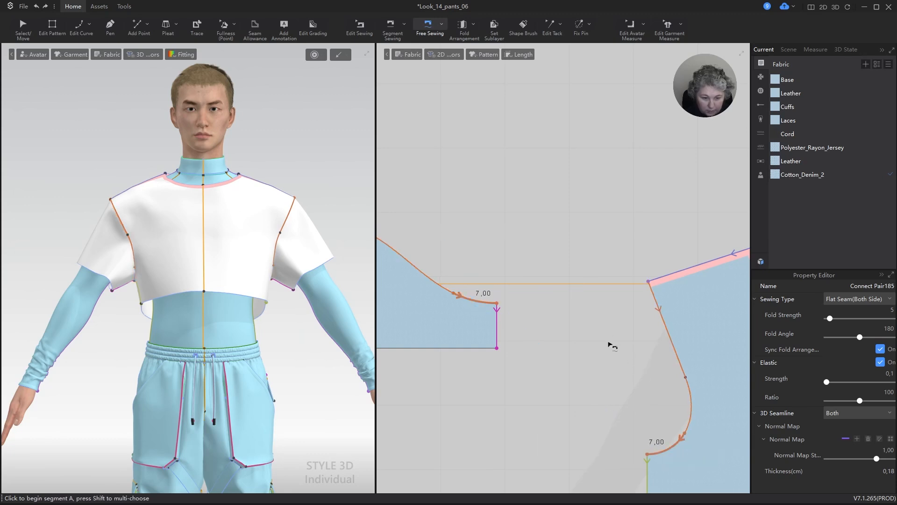
# - Set the fold angle of the short front underarm seam to 270
pyautogui.press('b')
pyautogui.click(677, 448)
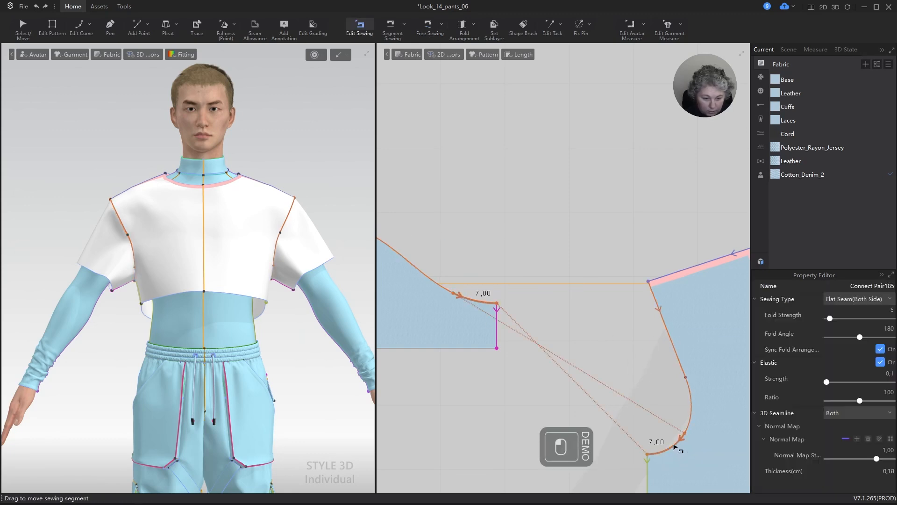
pyautogui.doubleClick(889, 328)
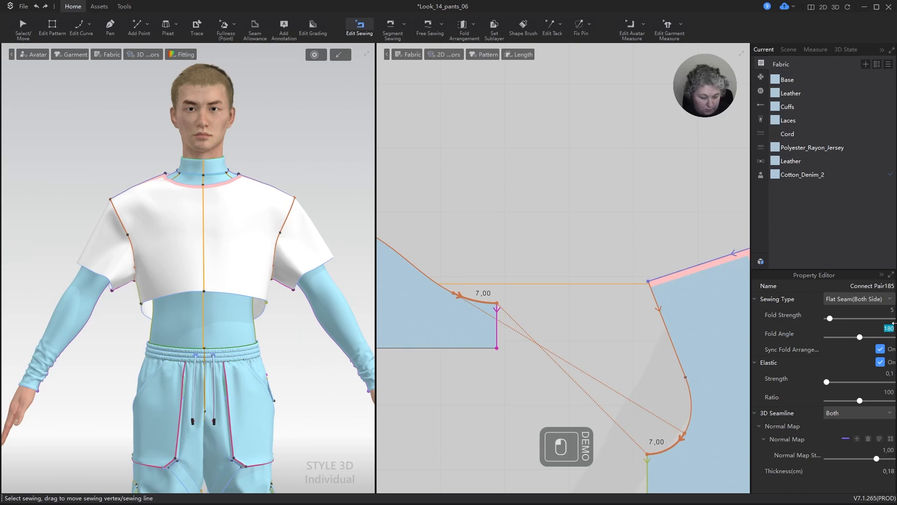
pyautogui.write('270')
pyautogui.press('Return')
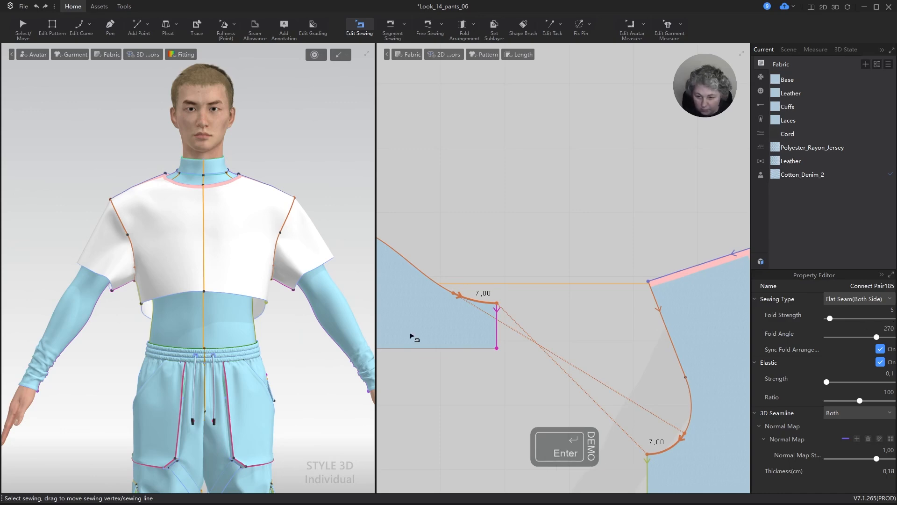
# - Move the split point between the two front armhole seams 2 cm up the bodice armhole, shortening the upper seam to 23 cm
pyautogui.moveTo(350, 264); pyautogui.dragTo(302, 262, button='right')
pyautogui.scroll(5, 304, 274)
pyautogui.keyDown('alt'); pyautogui.moveTo(303, 271); pyautogui.dragTo(299, 262); pyautogui.keyUp('alt')
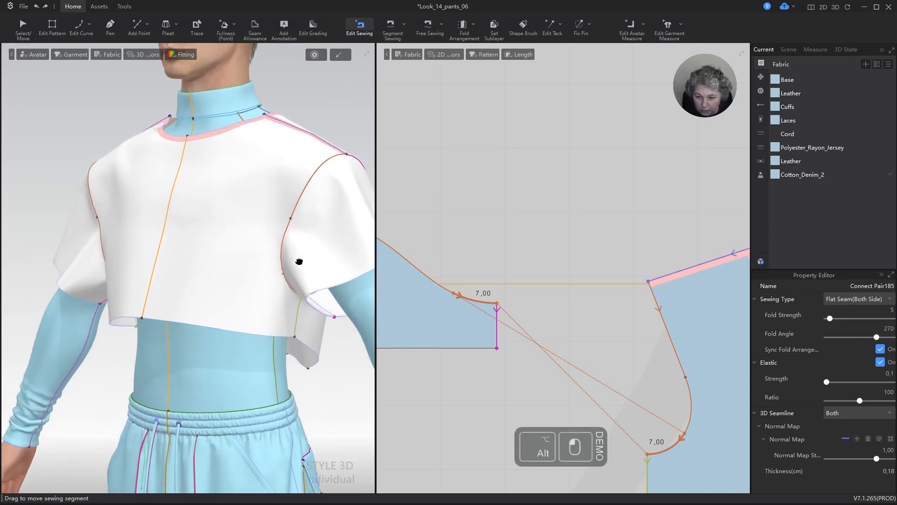
pyautogui.scroll(8, 299, 261)
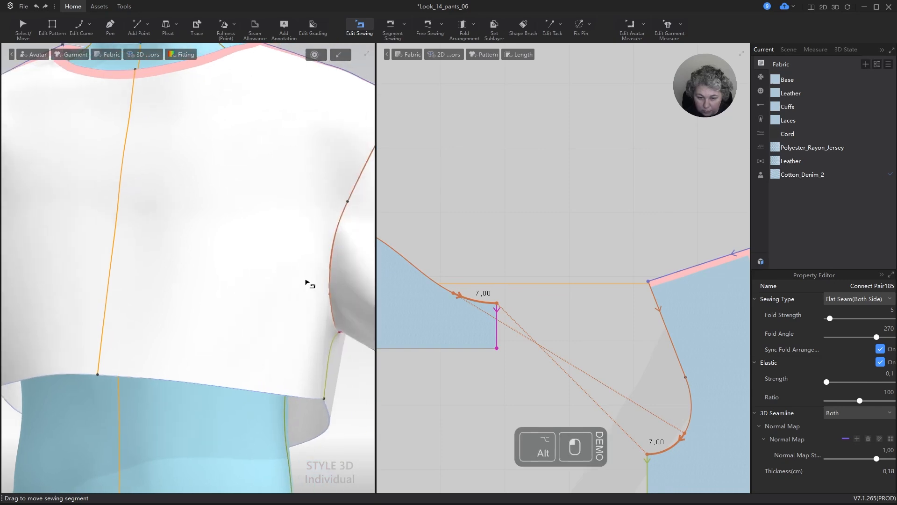
pyautogui.scroll(-3, 515, 304)
pyautogui.scroll(8, 604, 369)
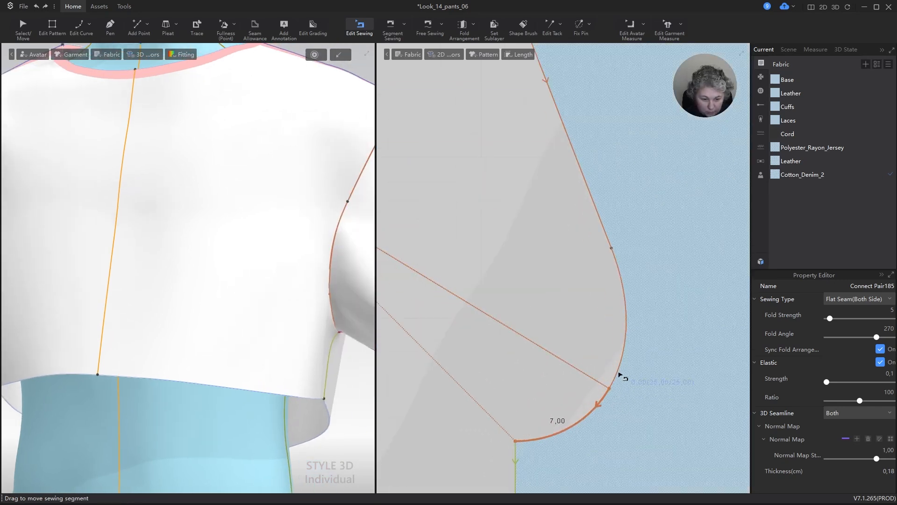
pyautogui.click(619, 374)
pyautogui.moveTo(612, 389); pyautogui.dragTo(626, 359)
pyautogui.rightClick(625, 359)
pyautogui.write('2')
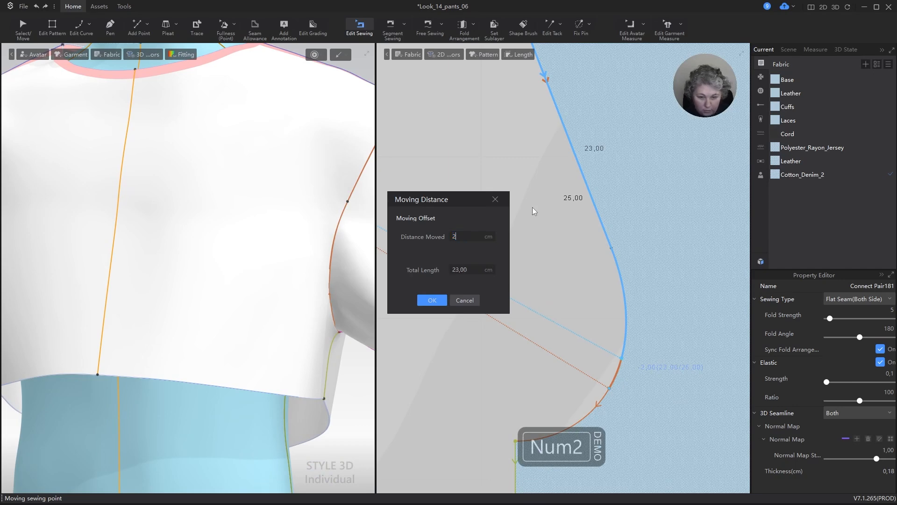
pyautogui.click(437, 300)
pyautogui.scroll(-7, 617, 330)
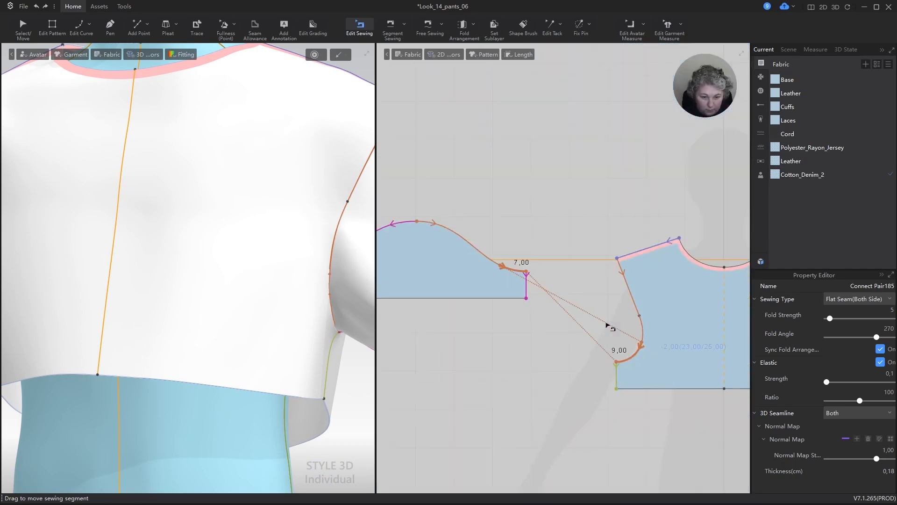
# - Match the sleeve cap's front seams to the armhole by extending the underarm seam to 9 cm and shortening the upper one to 23 cm
pyautogui.scroll(5, 507, 267)
pyautogui.scroll(3, 484, 262)
pyautogui.moveTo(505, 279); pyautogui.dragTo(489, 274)
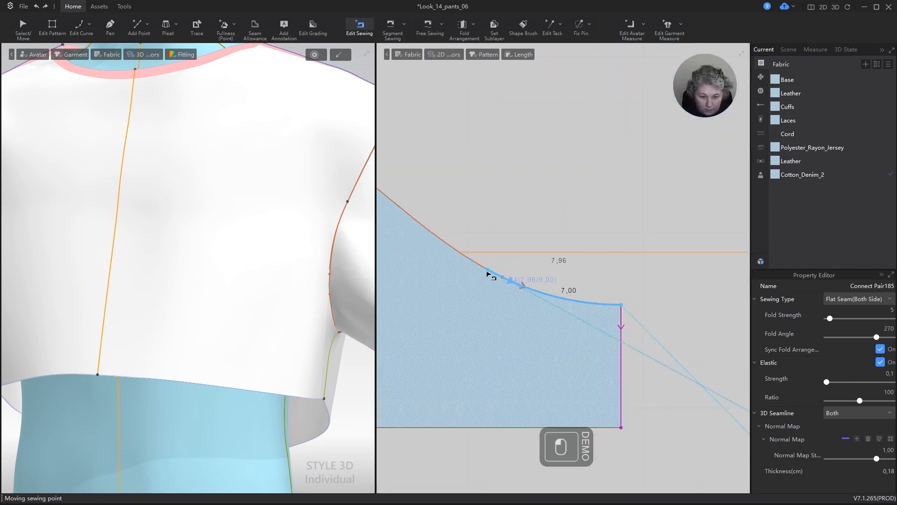
pyautogui.click(451, 243)
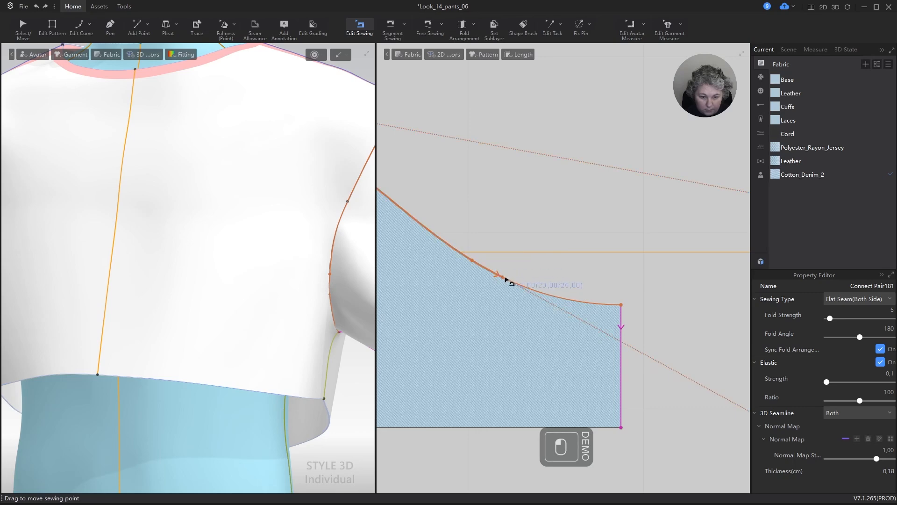
pyautogui.scroll(-5, 518, 286)
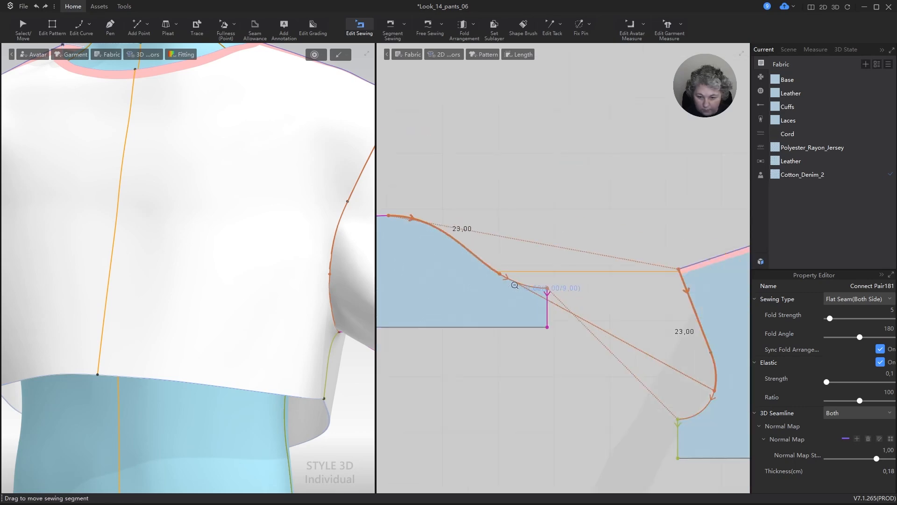
# - Simulate the garment with the split front armhole seam and inspect the sleeve drape around the underarm and from the side
pyautogui.scroll(4, 262, 271)
pyautogui.press('space')
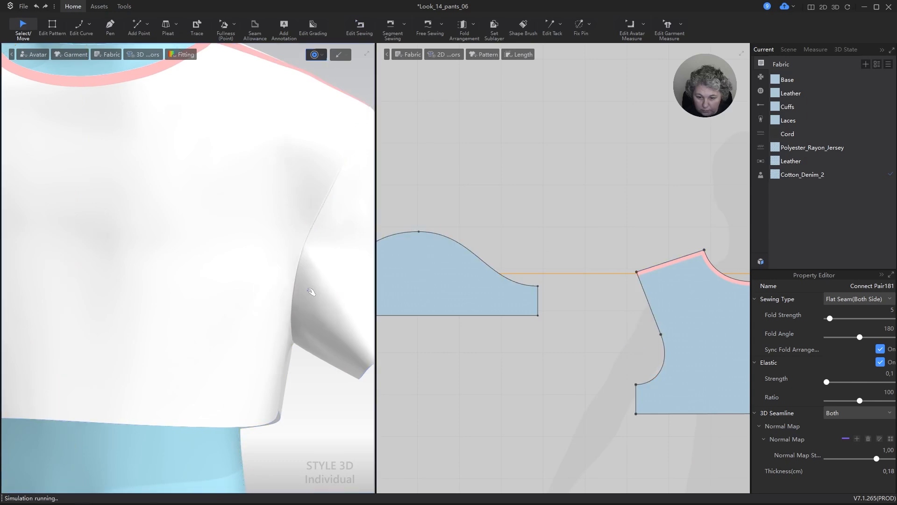
pyautogui.scroll(-5, 307, 334)
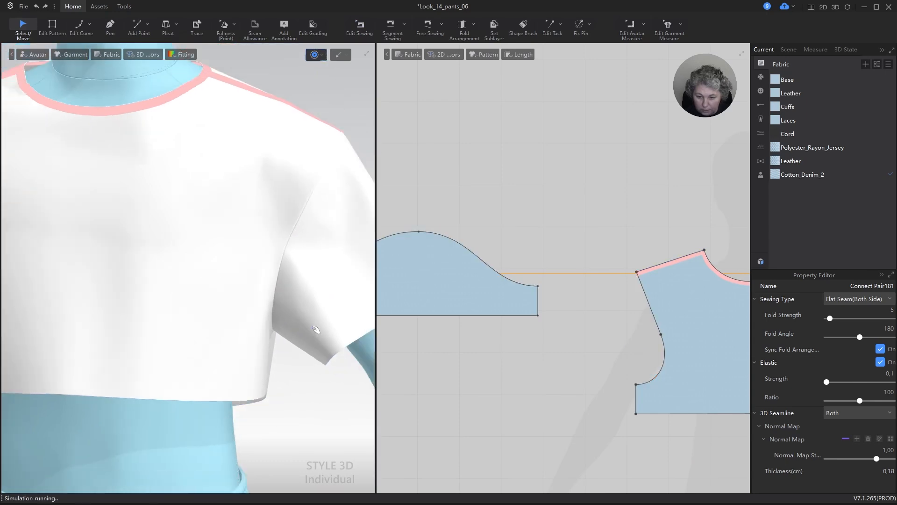
pyautogui.keyDown('alt'); pyautogui.moveTo(300, 363); pyautogui.dragTo(306, 322); pyautogui.keyUp('alt')
pyautogui.click(316, 317)
pyautogui.moveTo(233, 324); pyautogui.dragTo(329, 290, button='right')
pyautogui.click(110, 294)
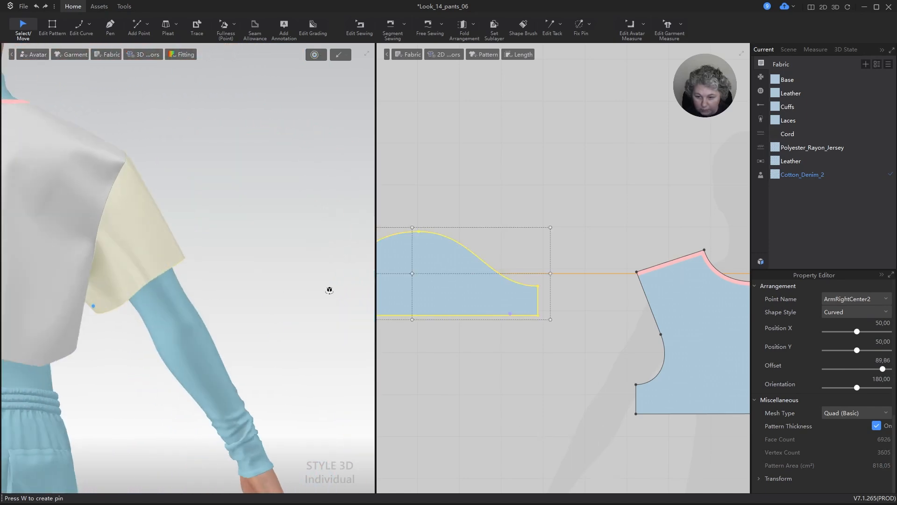
pyautogui.moveTo(131, 296); pyautogui.dragTo(202, 296, button='right')
# - Move the underarm end of the back sleeve-cap seam 9 cm up the sleeve cap, shortening the seam to 26 cm
pyautogui.scroll(-3, 611, 310)
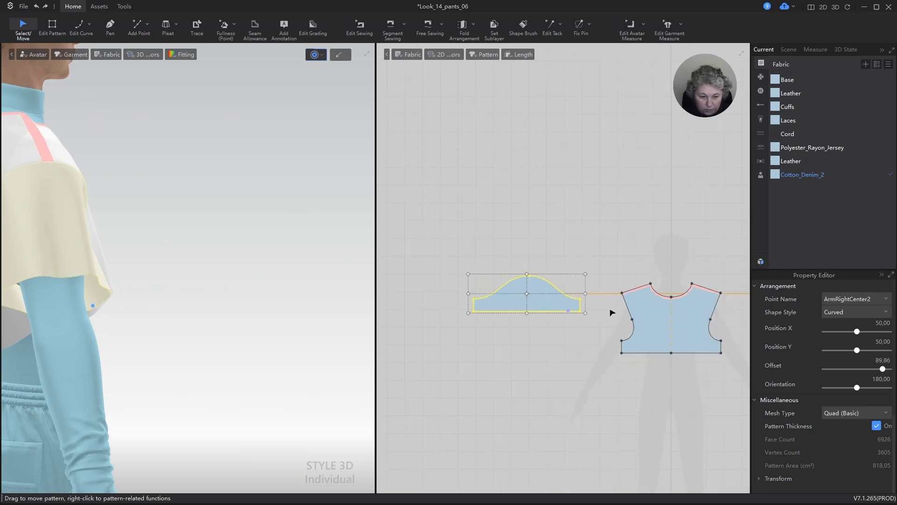
pyautogui.scroll(4, 499, 295)
pyautogui.press('b')
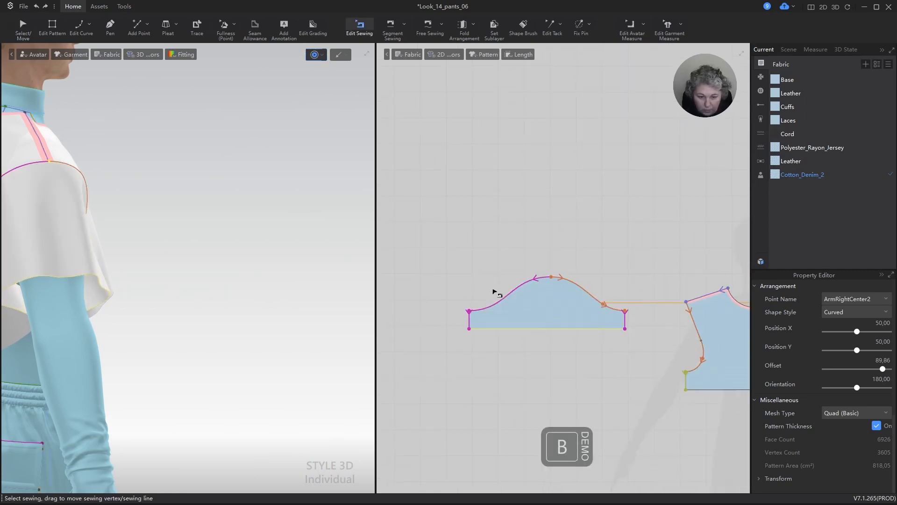
pyautogui.scroll(2, 514, 297)
pyautogui.scroll(2, 406, 344)
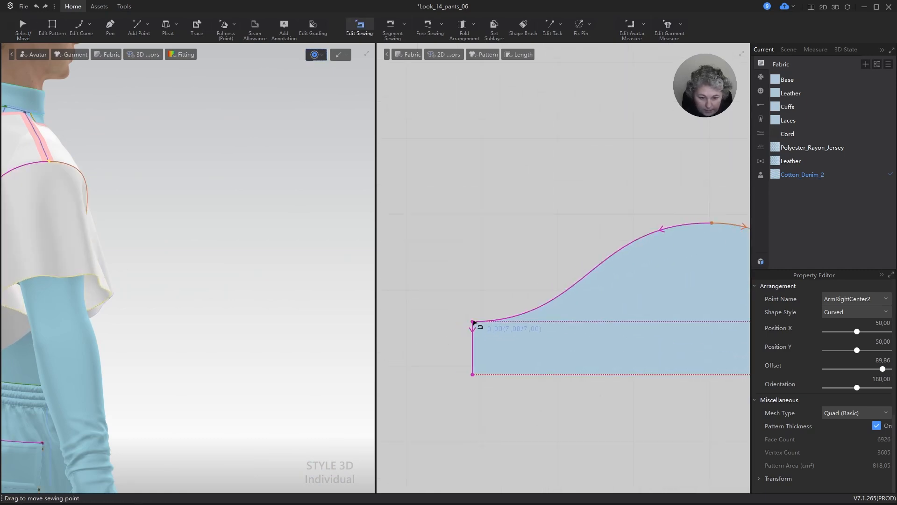
pyautogui.moveTo(493, 320); pyautogui.dragTo(529, 312)
pyautogui.rightClick(539, 304)
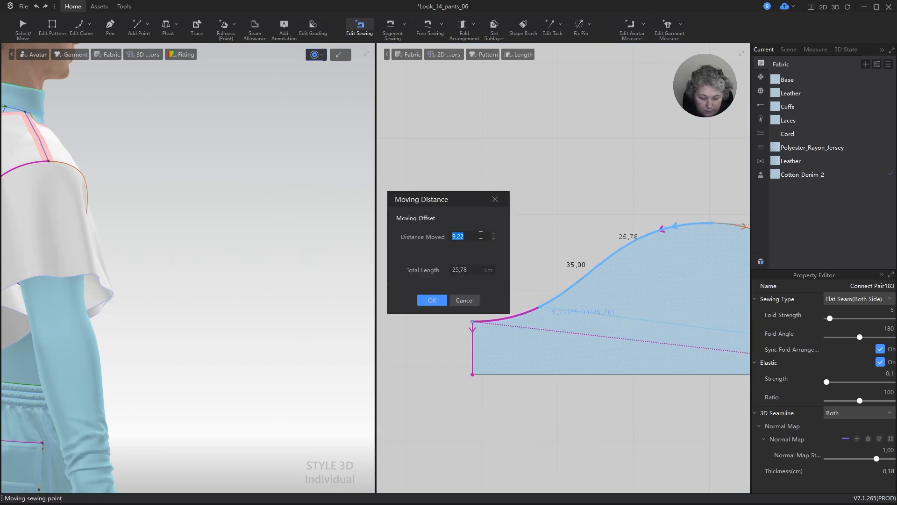
pyautogui.write('7')
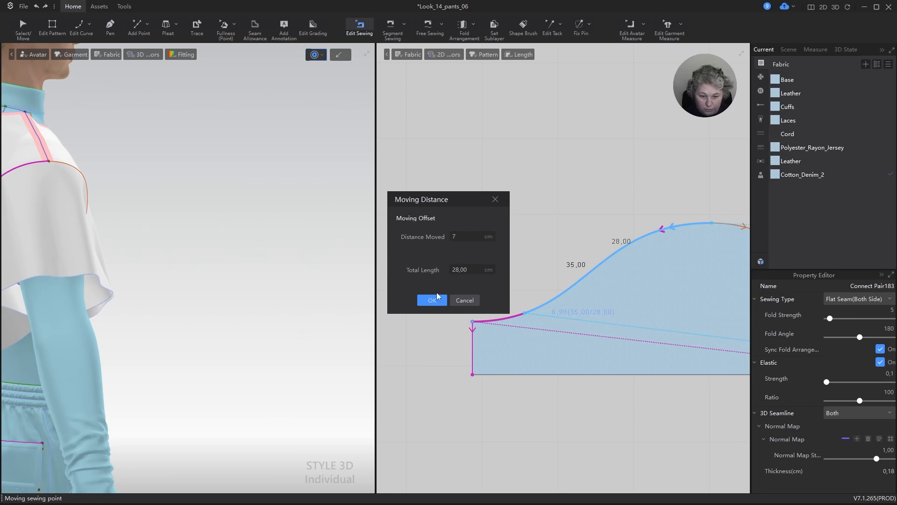
pyautogui.hotkey('ctrl', 'a')
pyautogui.write('9')
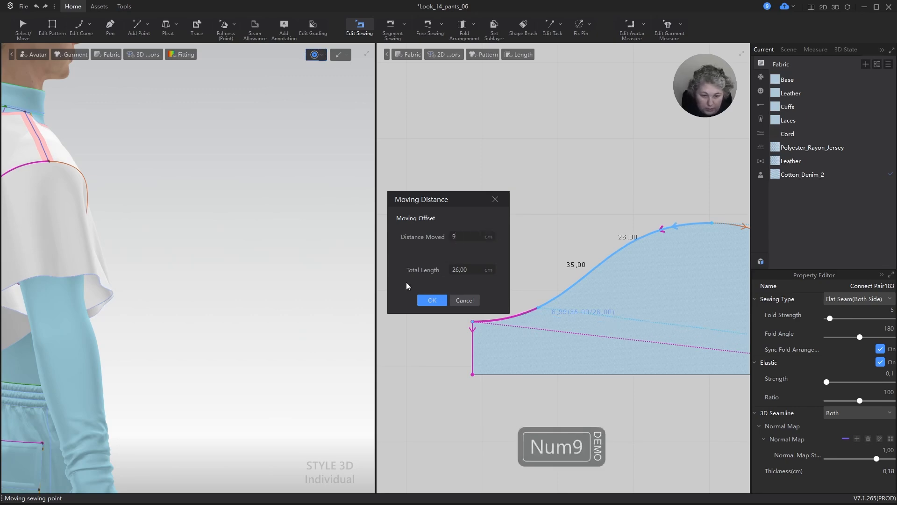
pyautogui.press('Return')
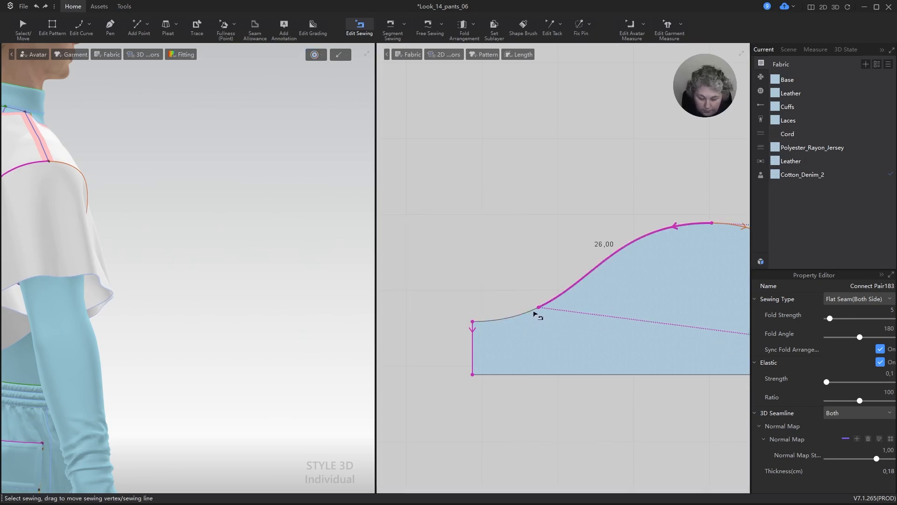
# - Shorten the matching back armhole seam on the bodice to 26 cm by moving its underarm end up the armhole
pyautogui.press('n')
pyautogui.press('Escape')
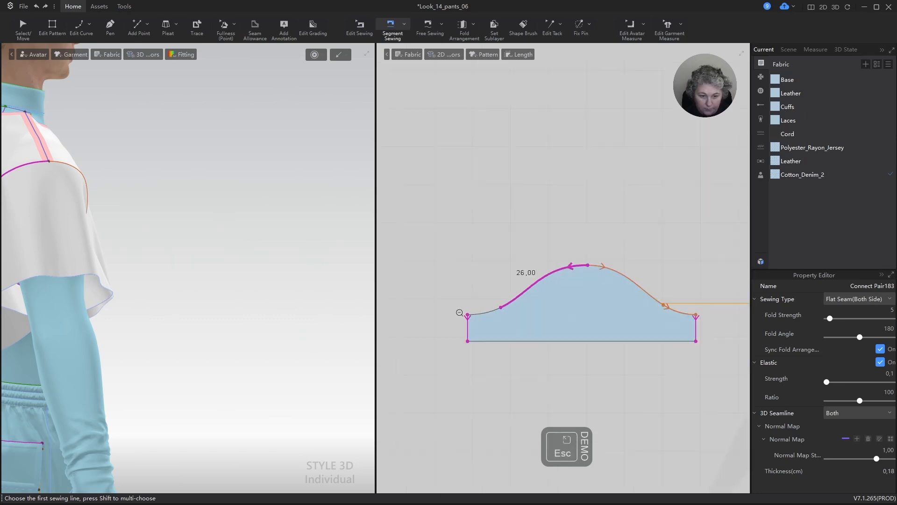
pyautogui.scroll(8, 631, 334)
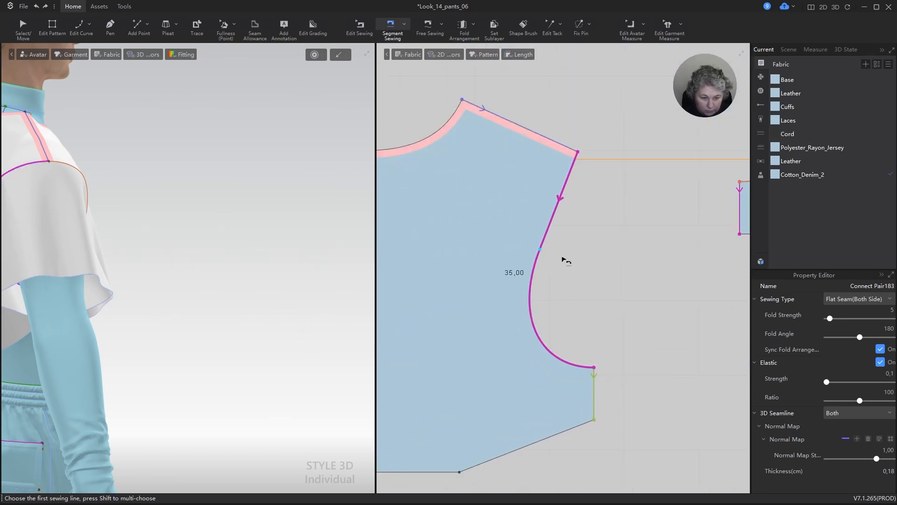
pyautogui.press('b')
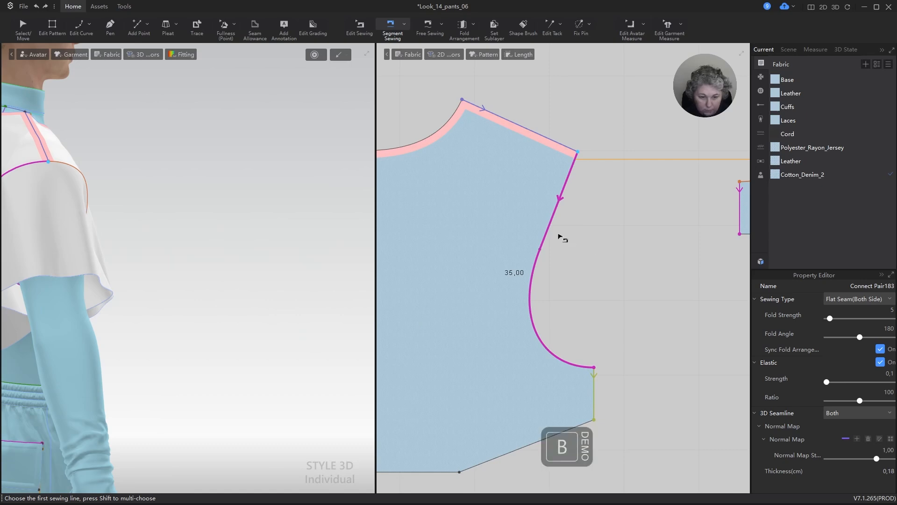
pyautogui.click(589, 375)
pyautogui.moveTo(590, 375); pyautogui.dragTo(534, 323)
pyautogui.moveTo(647, 318); pyautogui.dragTo(641, 318)
pyautogui.scroll(3, 576, 324)
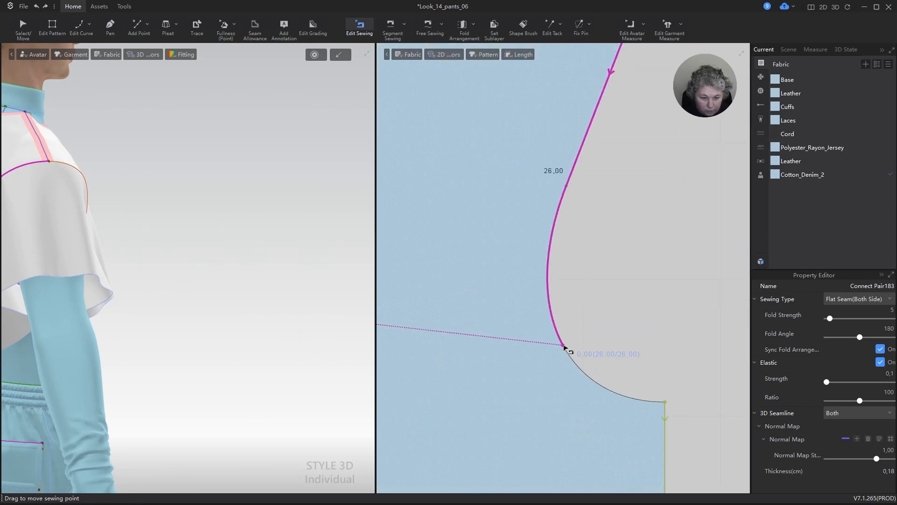
# - Move the underarm end of the bodice's back armhole seam another 4 cm up, shortening the seam to 22 cm
pyautogui.moveTo(565, 348); pyautogui.dragTo(558, 307)
pyautogui.rightClick(558, 291)
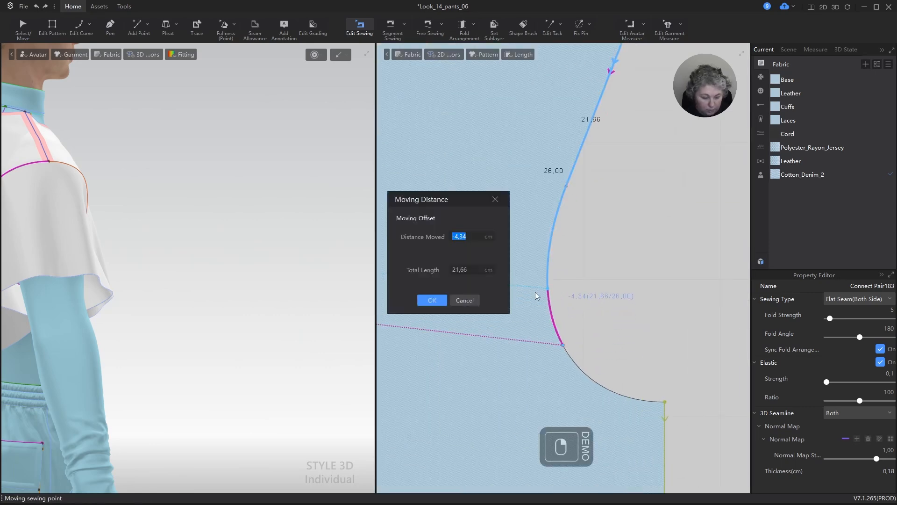
pyautogui.write('-4')
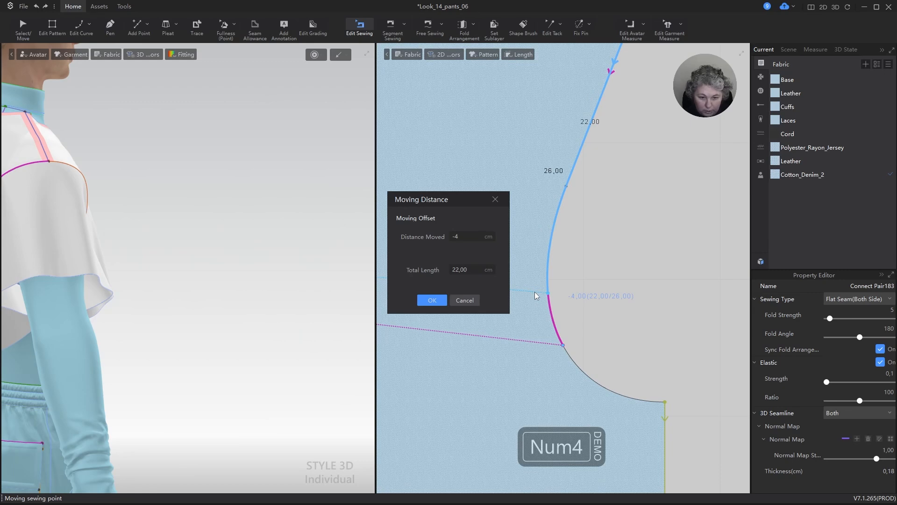
pyautogui.press('Return')
# - Shorten the sleeve cap's back seam to 22 cm to match the bodice armhole
pyautogui.scroll(-10, 535, 292)
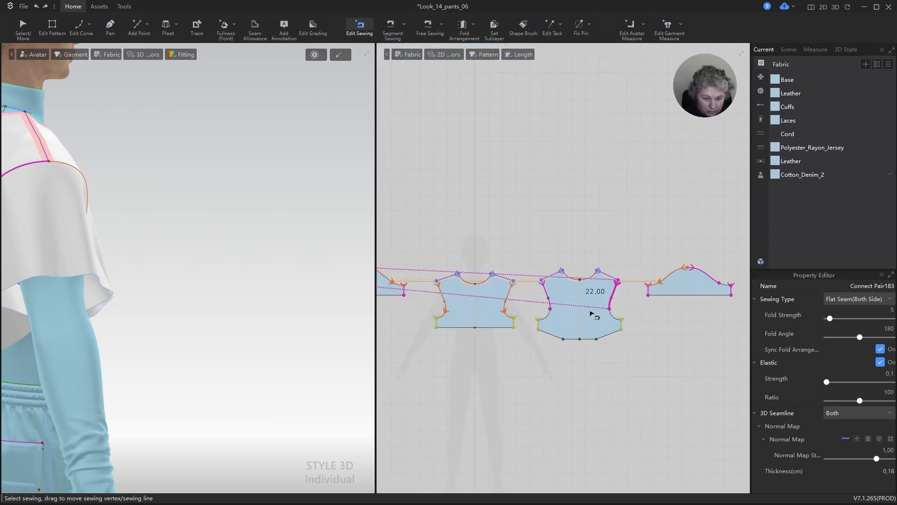
pyautogui.scroll(3, 430, 289)
pyautogui.scroll(5, 430, 289)
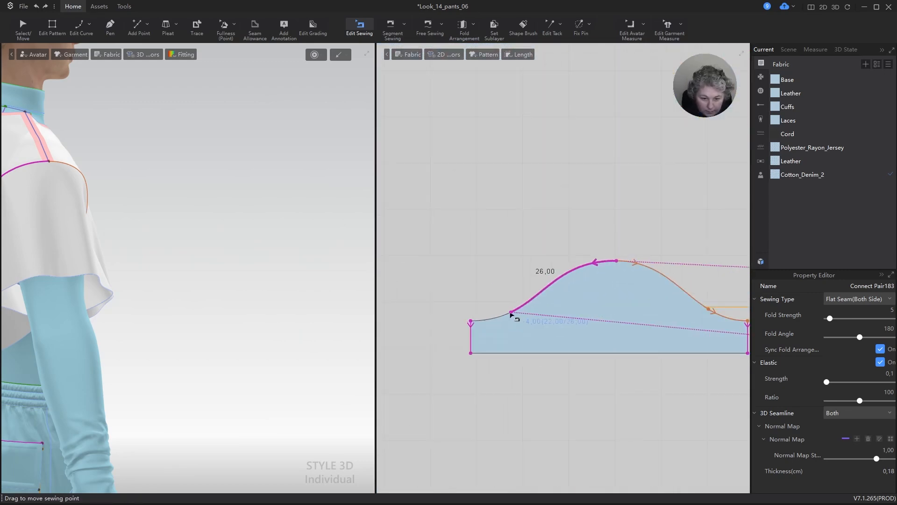
pyautogui.moveTo(511, 314); pyautogui.dragTo(526, 309)
pyautogui.scroll(-8, 498, 309)
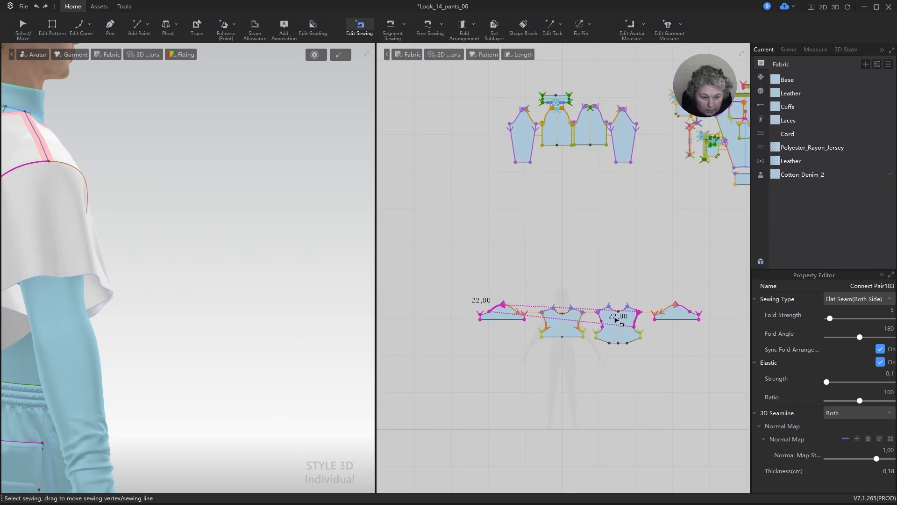
# - Free-sew the unsewn 13 cm lower back armhole section to the remaining back section of the sleeve cap
pyautogui.scroll(6, 688, 339)
pyautogui.press('n')
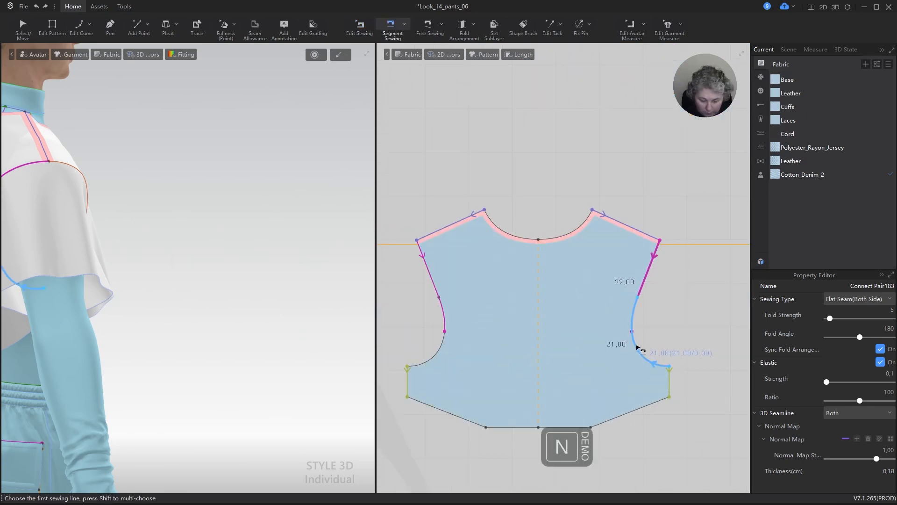
pyautogui.press('m')
pyautogui.click(632, 332)
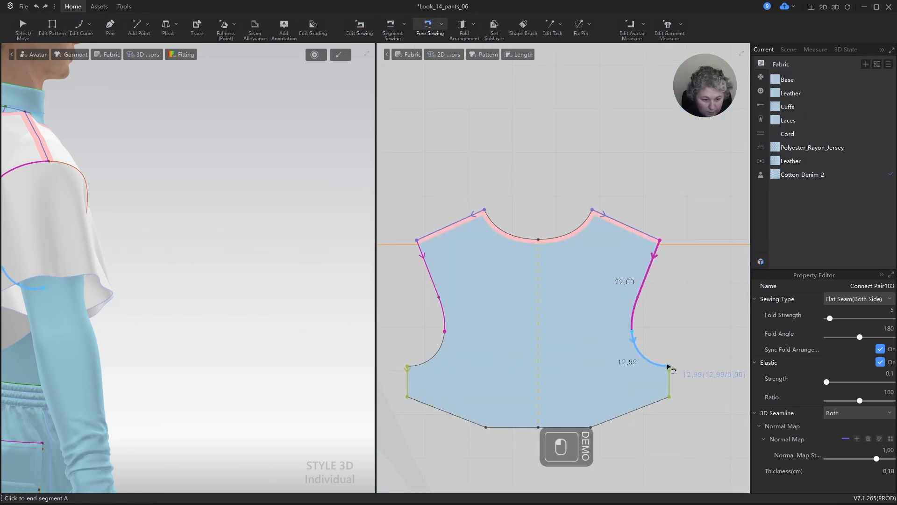
pyautogui.click(669, 366)
pyautogui.scroll(-6, 681, 331)
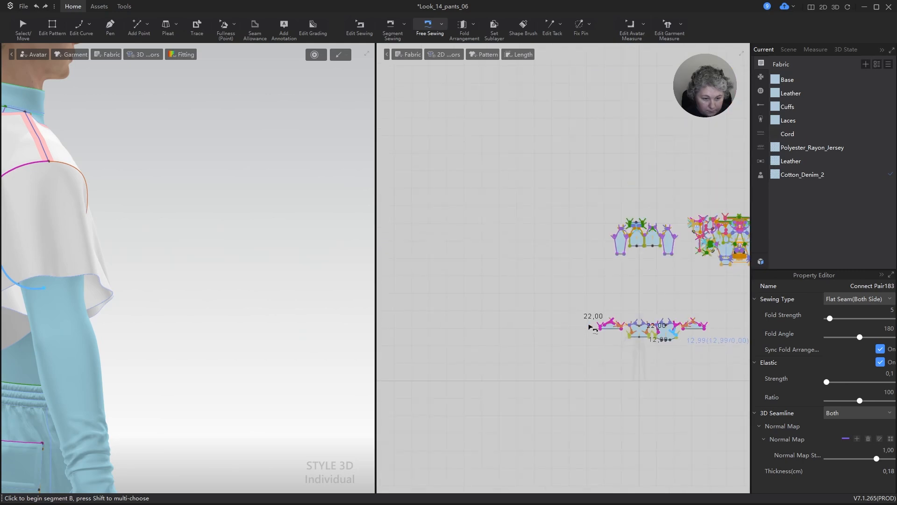
pyautogui.scroll(8, 637, 336)
pyautogui.click(625, 354)
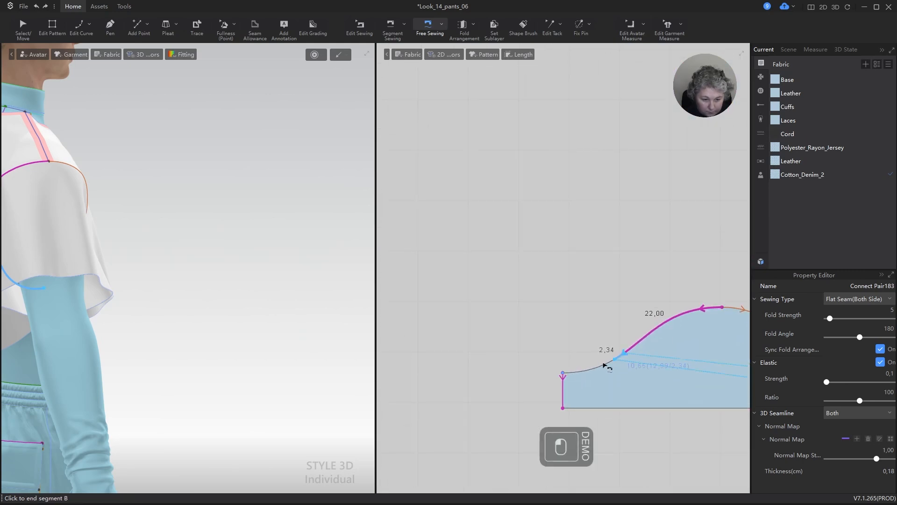
pyautogui.click(562, 374)
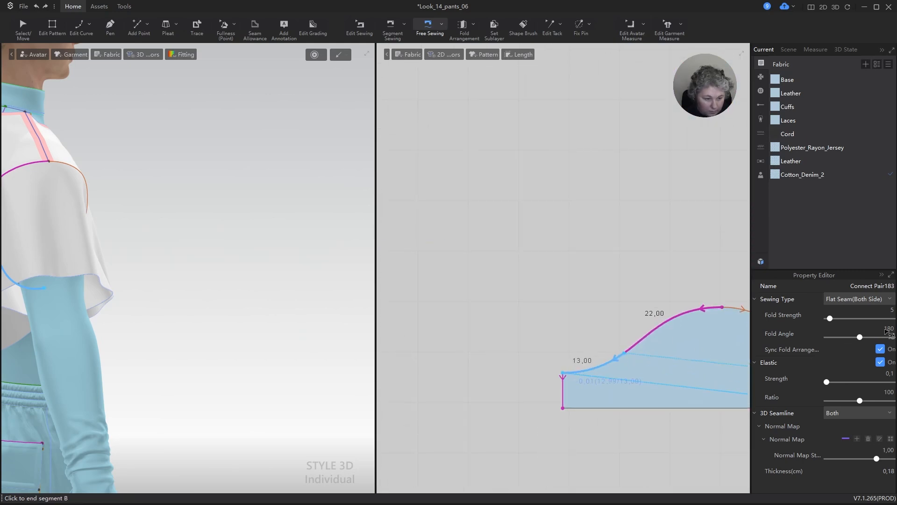
# - Set the fold angle of the new back underarm seam to 270
pyautogui.write('27')
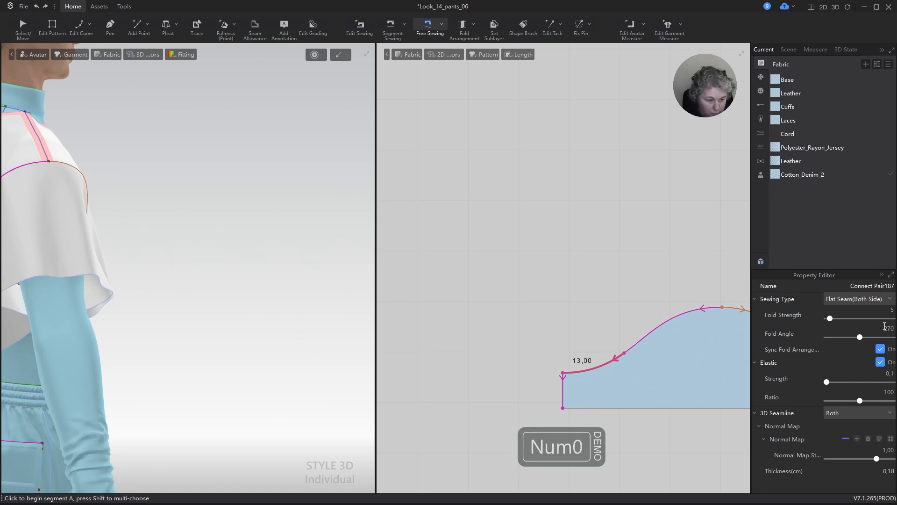
pyautogui.write('0')
pyautogui.press('Return')
# - Simulate the garment with the split back armhole seam and check both sleeves' underarm drape from the back and side
pyautogui.scroll(-4, 266, 298)
pyautogui.keyDown('alt'); pyautogui.moveTo(267, 298); pyautogui.dragTo(251, 284, button='right'); pyautogui.keyUp('alt')
pyautogui.press('space')
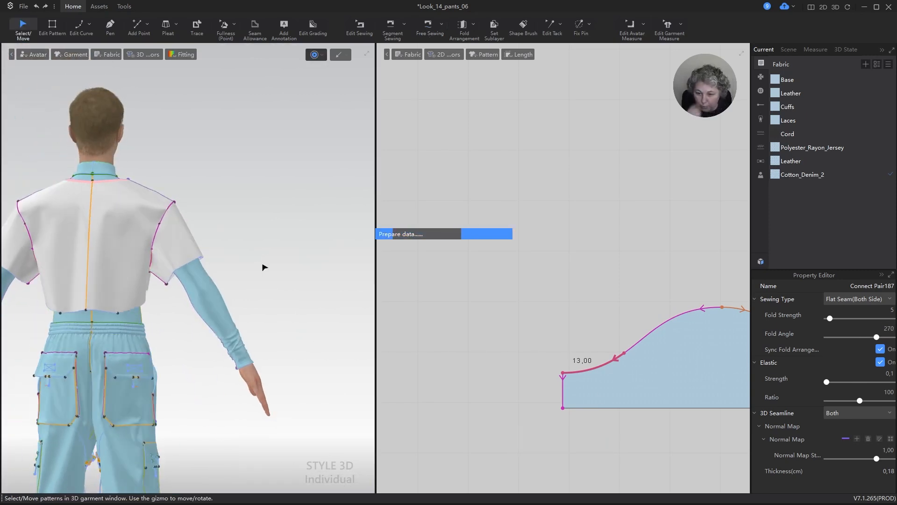
pyautogui.click(228, 286)
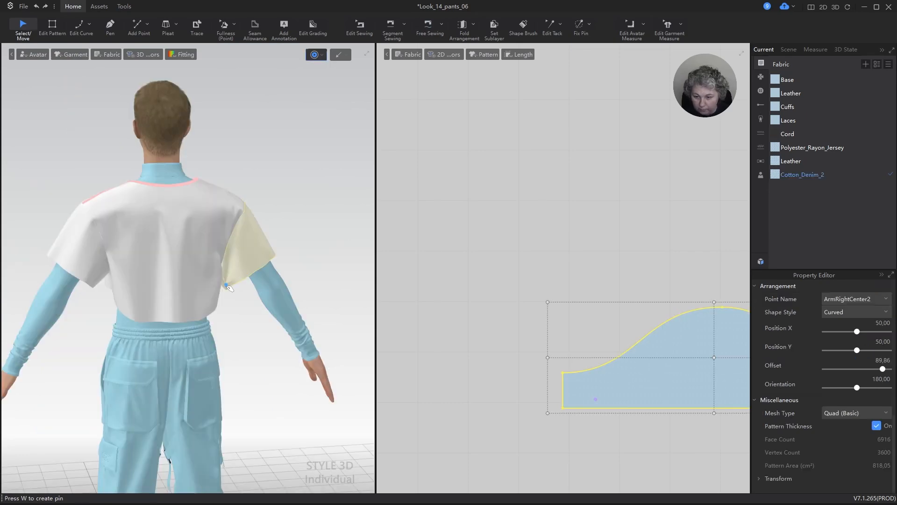
pyautogui.click(101, 282)
pyautogui.moveTo(160, 263); pyautogui.dragTo(280, 261, button='right')
pyautogui.keyDown('alt'); pyautogui.moveTo(117, 259); pyautogui.dragTo(243, 259); pyautogui.keyUp('alt')
pyautogui.moveTo(220, 257); pyautogui.dragTo(254, 264, button='right')
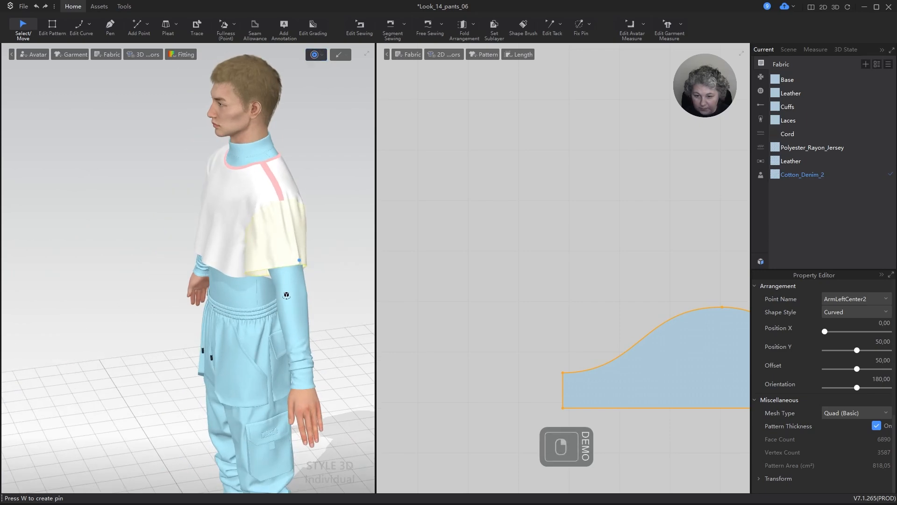
# - Tug the avatar's right sleeve near the underarm during simulation and inspect the settled drape from the front
pyautogui.moveTo(286, 296); pyautogui.dragTo(324, 270, button='right')
pyautogui.scroll(3, 204, 263)
pyautogui.click(158, 283)
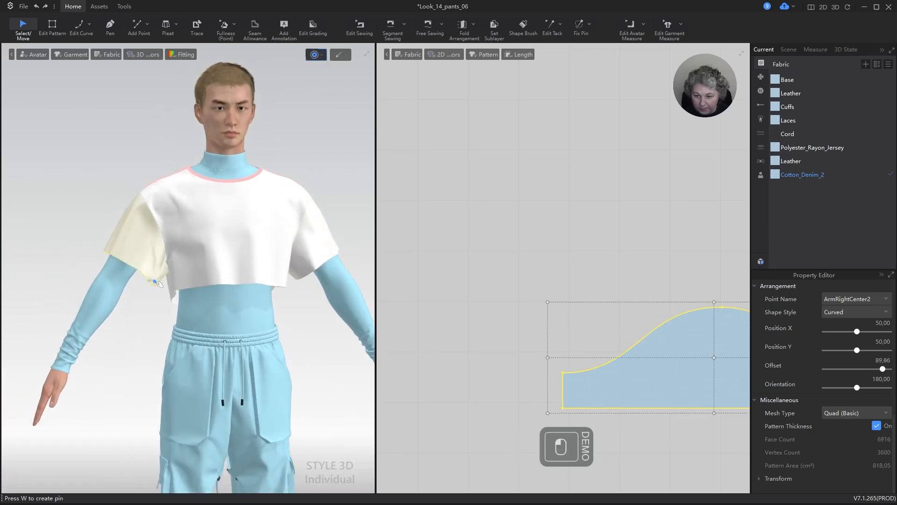
pyautogui.moveTo(156, 282)
pyautogui.mouseDown()
pyautogui.moveTo(116, 256)
pyautogui.moveTo(160, 287)
pyautogui.mouseUp()
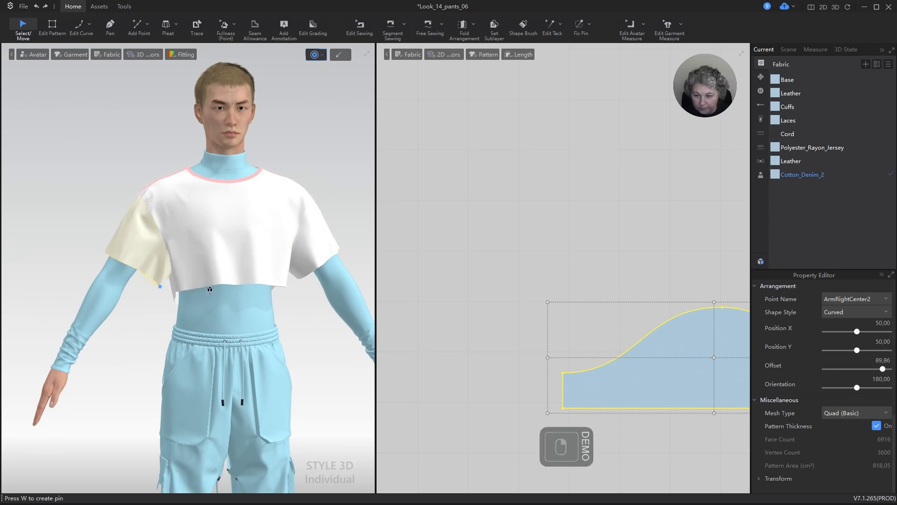
pyautogui.moveTo(209, 288); pyautogui.dragTo(252, 292, button='right')
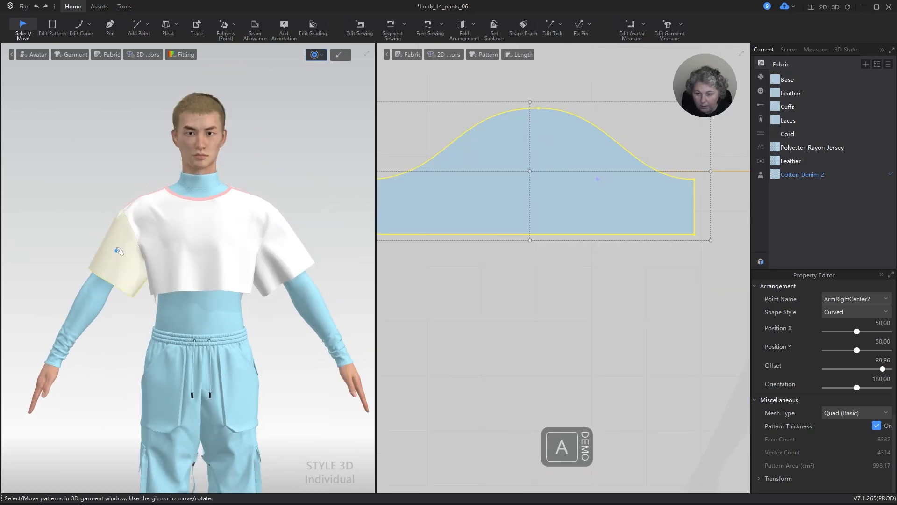
pyautogui.press('space')
pyautogui.click(285, 168)
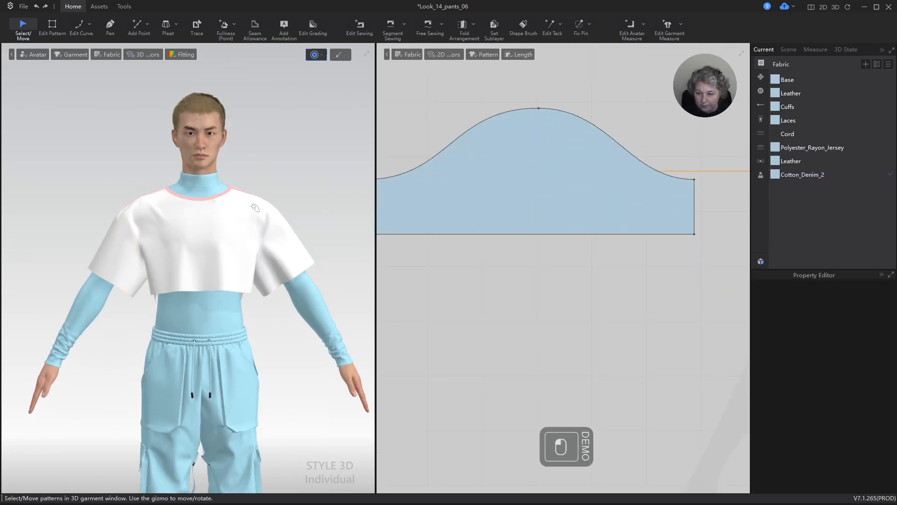
pyautogui.moveTo(269, 210); pyautogui.dragTo(247, 207, button='right')
pyautogui.press('space')
# - Select the hem edges of the sleeve, front and back patterns together, and undo the accidental edge move
pyautogui.scroll(2, 573, 246)
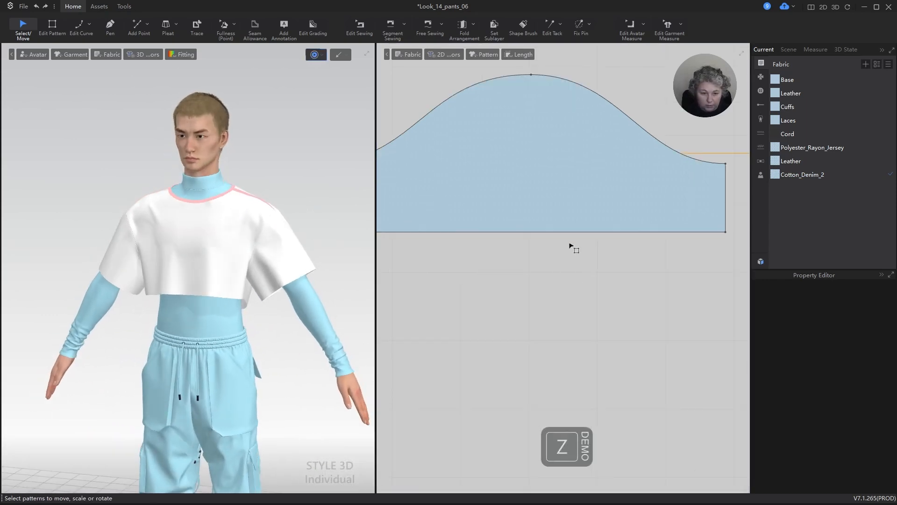
pyautogui.press('z')
pyautogui.click(566, 233)
pyautogui.scroll(-5, 566, 236)
pyautogui.scroll(4, 622, 253)
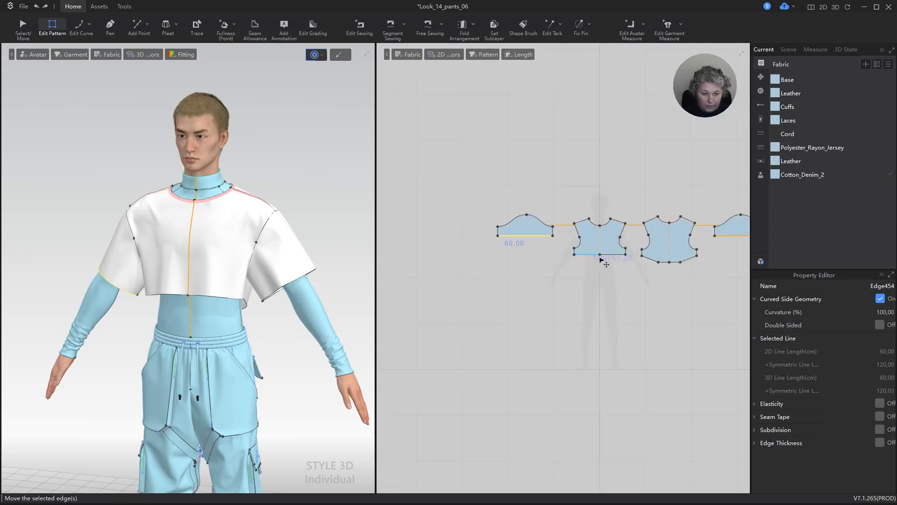
pyautogui.keyDown('shift'); pyautogui.click(622, 251); pyautogui.keyUp('shift')
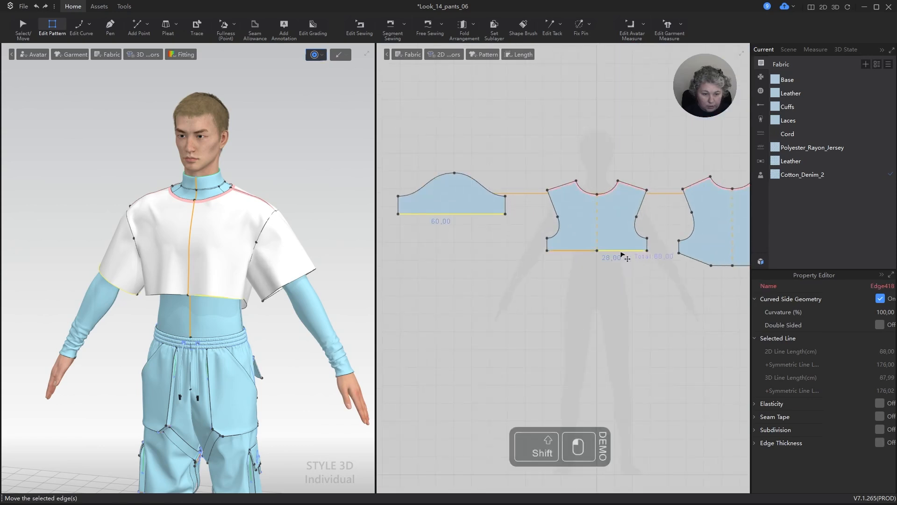
pyautogui.keyDown('shift'); pyautogui.click(688, 258); pyautogui.keyUp('shift')
pyautogui.keyDown('shift'); pyautogui.click(721, 266); pyautogui.keyUp('shift')
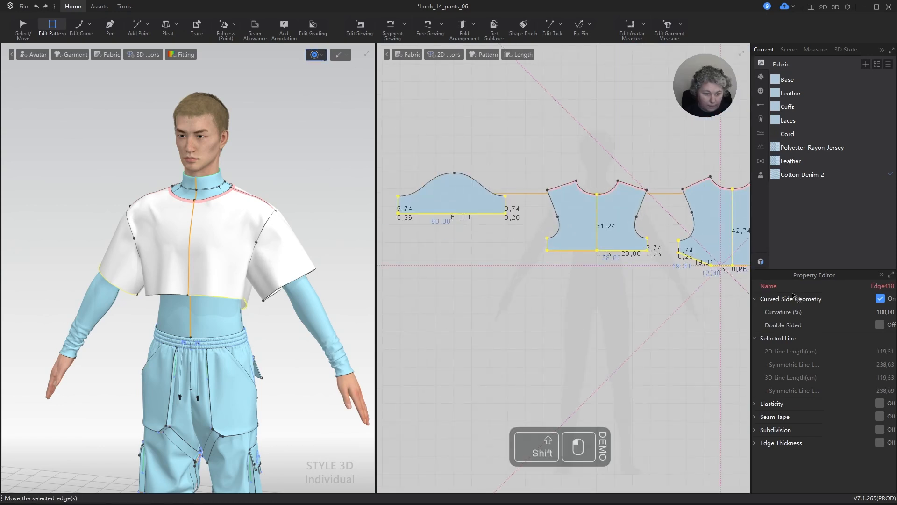
pyautogui.hotkey('ctrl', 'z')
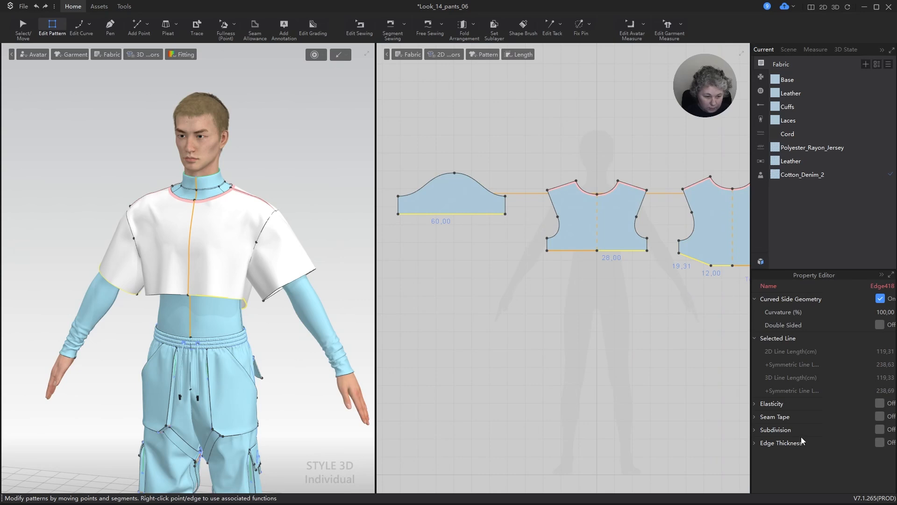
# - Turn on Edge Thickness for the selected hem edges and set its width to 2 mm
pyautogui.click(755, 443)
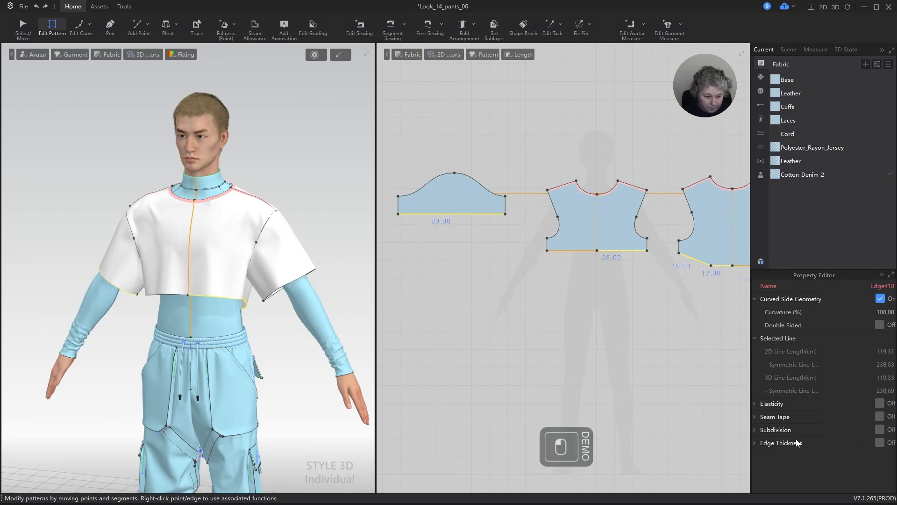
pyautogui.click(755, 442)
pyautogui.click(880, 443)
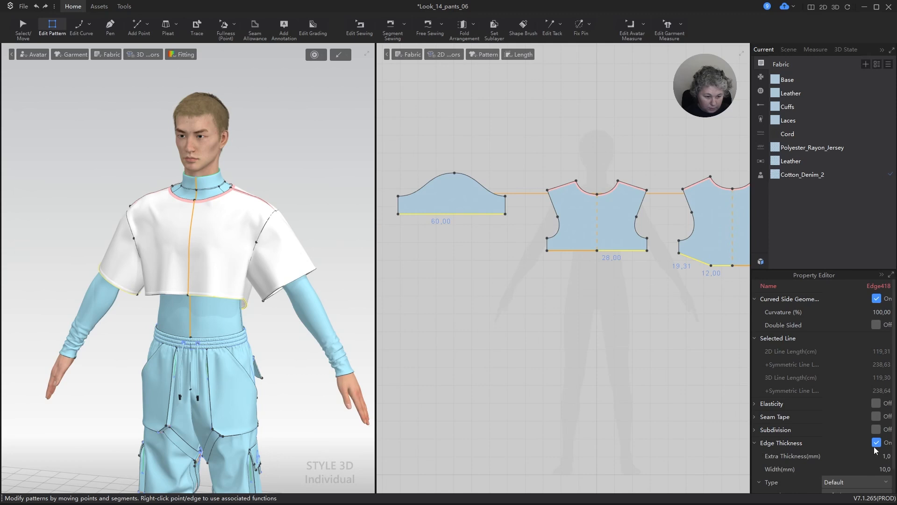
pyautogui.scroll(-1, 876, 448)
pyautogui.click(888, 446)
pyautogui.write('2')
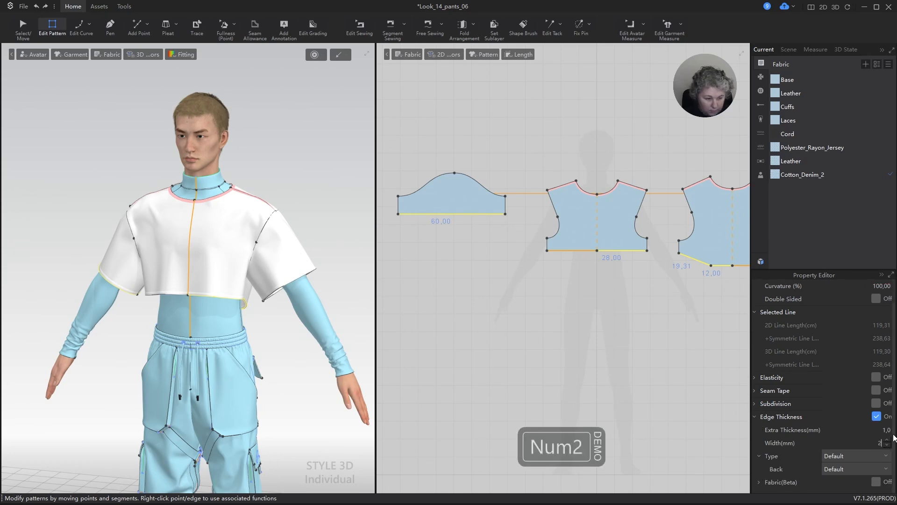
pyautogui.press('Return')
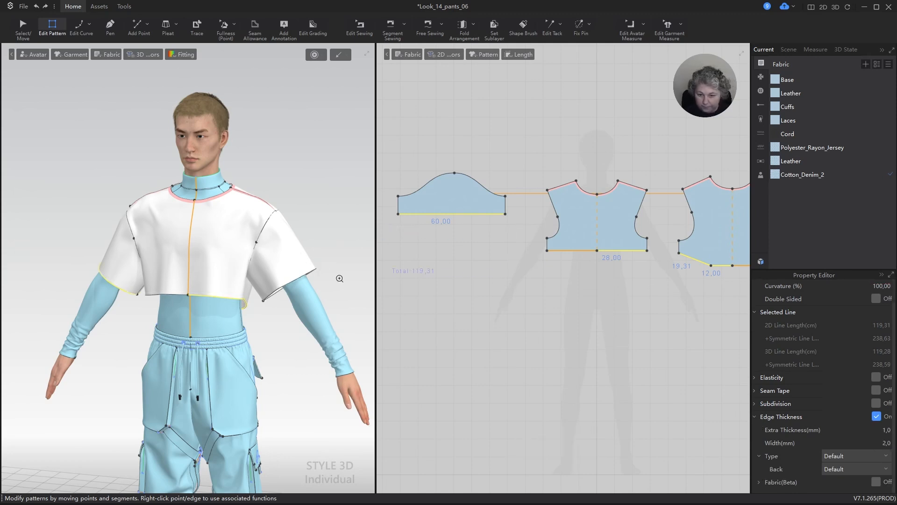
# - Set the hem edges' Edge Thickness width to 20 mm and check the hems up close on the avatar
pyautogui.scroll(5, 340, 278)
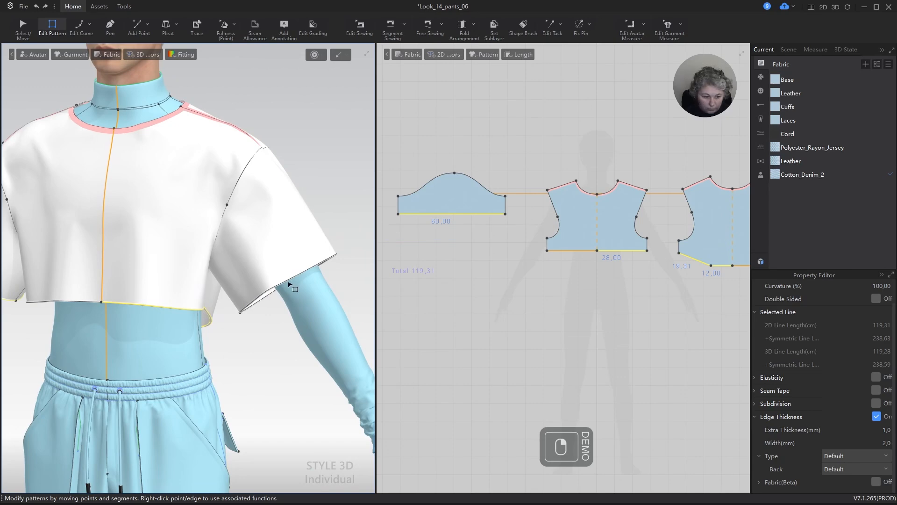
pyautogui.moveTo(128, 296); pyautogui.dragTo(298, 300, button='right')
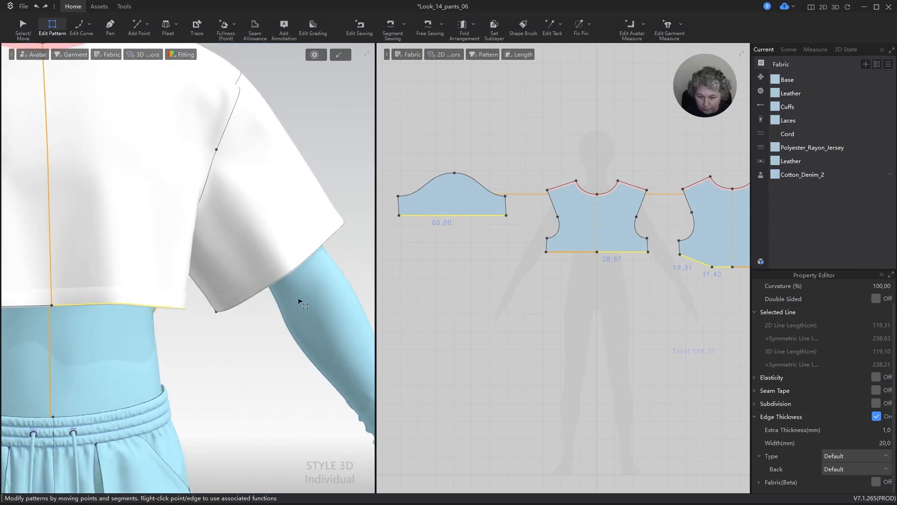
pyautogui.scroll(-3, 300, 302)
pyautogui.keyDown('alt'); pyautogui.moveTo(264, 338); pyautogui.dragTo(304, 340, button='middle'); pyautogui.keyUp('alt')
pyautogui.moveTo(304, 340); pyautogui.dragTo(239, 334, button='right')
pyautogui.click(249, 333)
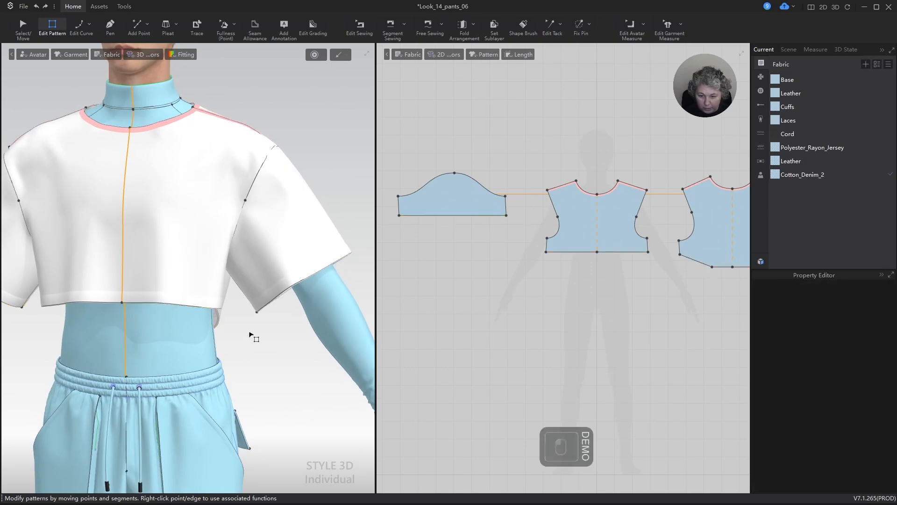
# - Change the sewing type of the front-to-back shoulder seam to Flat Seam (One Side)
pyautogui.scroll(-4, 250, 333)
pyautogui.keyDown('alt'); pyautogui.moveTo(258, 336); pyautogui.dragTo(272, 337, button='middle'); pyautogui.keyUp('alt')
pyautogui.moveTo(273, 337); pyautogui.dragTo(186, 367, button='right')
pyautogui.scroll(6, 230, 237)
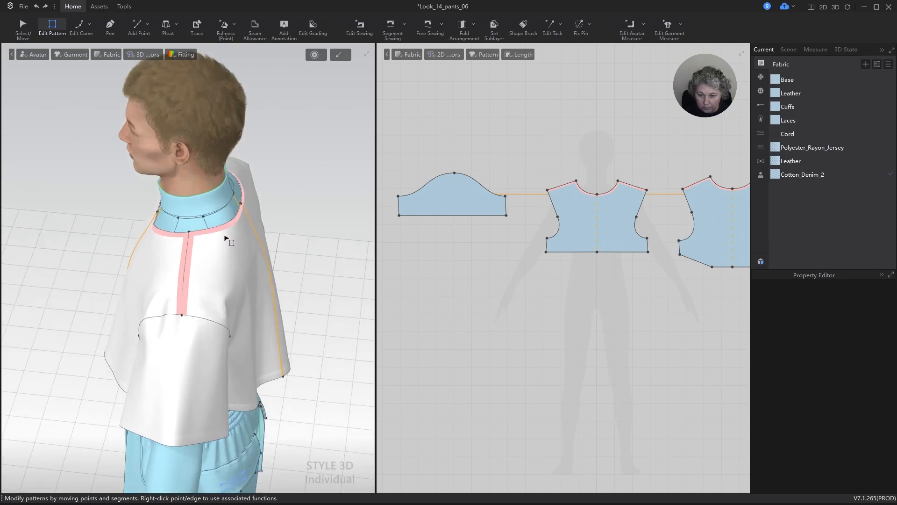
pyautogui.moveTo(199, 256); pyautogui.dragTo(212, 255, button='right')
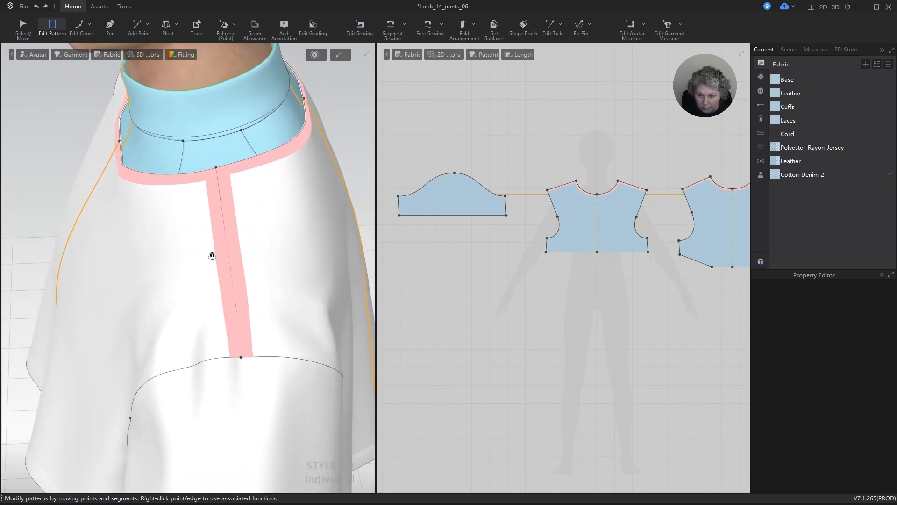
pyautogui.press('b')
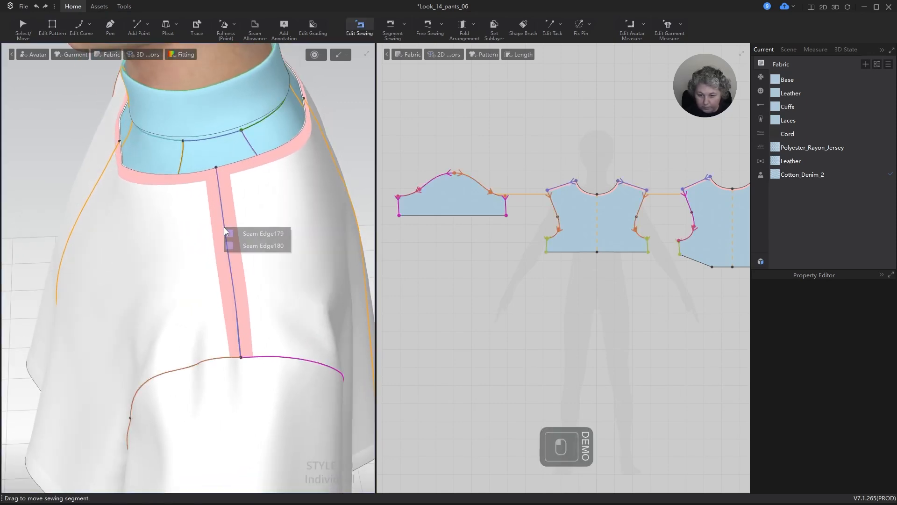
pyautogui.click(223, 227)
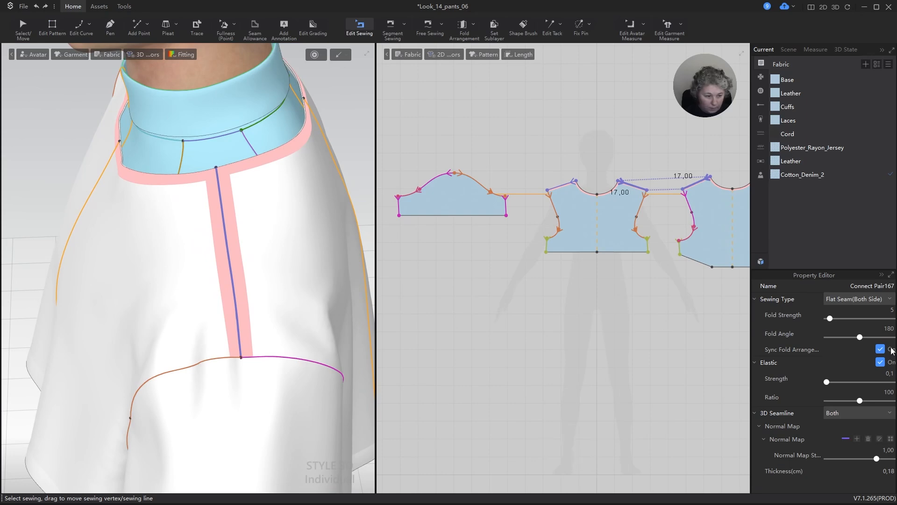
pyautogui.click(889, 299)
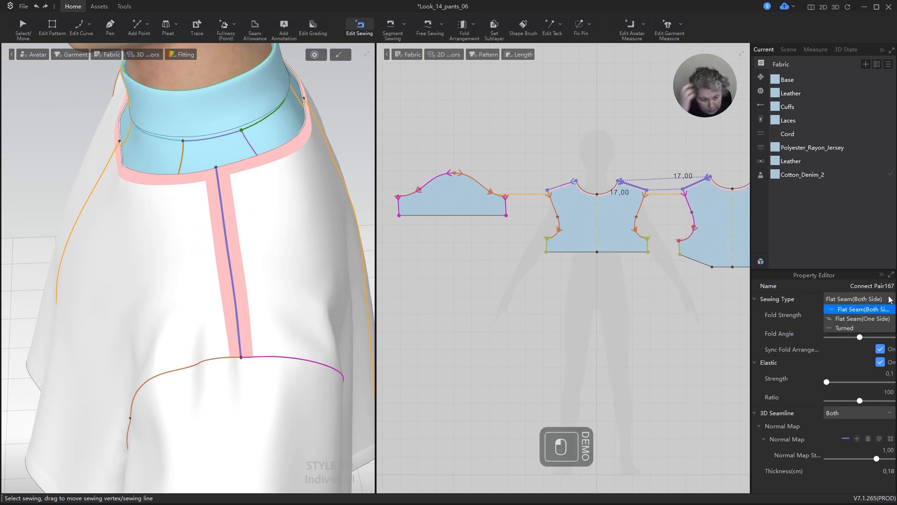
pyautogui.click(854, 322)
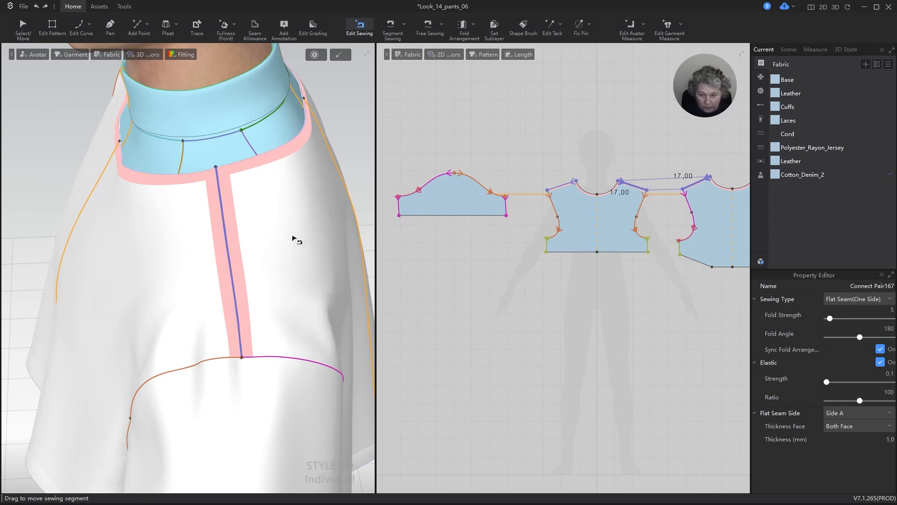
# - Check the one-sided shoulder seam up close and switch its Flat Seam Side to Side B
pyautogui.scroll(5, 251, 280)
pyautogui.keyDown('alt'); pyautogui.moveTo(251, 280); pyautogui.dragTo(251, 260); pyautogui.keyUp('alt')
pyautogui.scroll(-6, 272, 298)
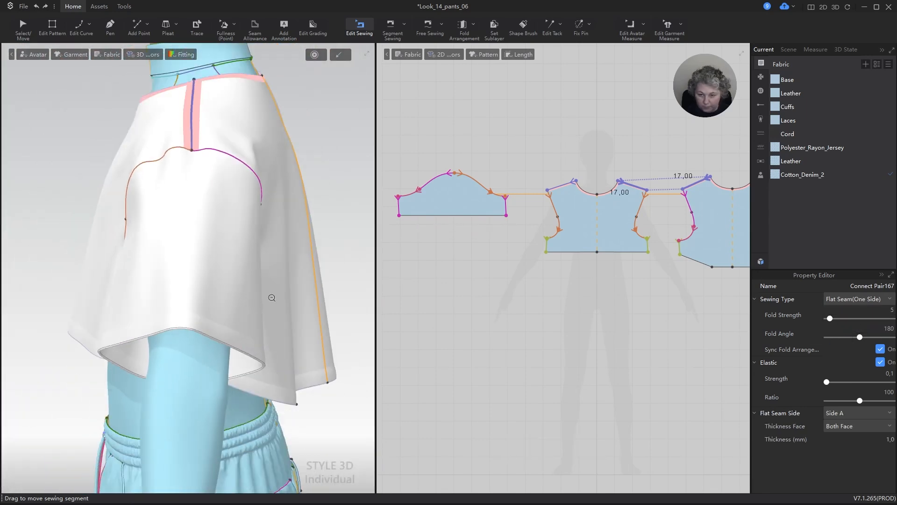
pyautogui.keyDown('alt'); pyautogui.moveTo(272, 298); pyautogui.dragTo(315, 310); pyautogui.keyUp('alt')
pyautogui.scroll(5, 286, 260)
pyautogui.keyDown('alt'); pyautogui.moveTo(287, 260); pyautogui.dragTo(253, 307, button='middle'); pyautogui.keyUp('alt')
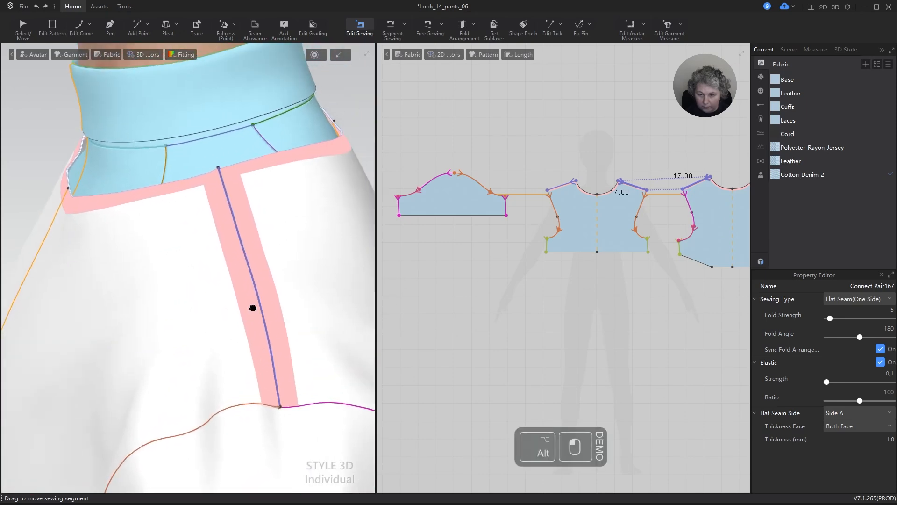
pyautogui.press('q')
pyautogui.scroll(6, 287, 220)
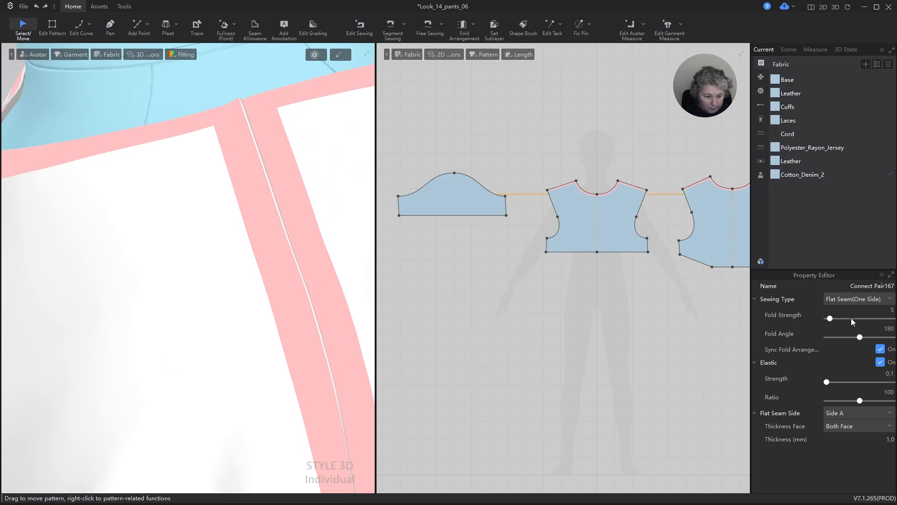
pyautogui.click(851, 414)
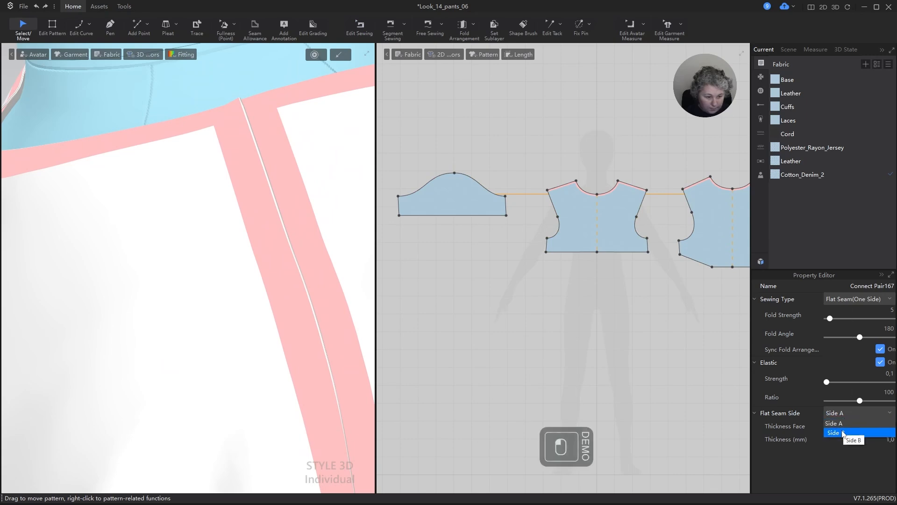
pyautogui.click(842, 428)
# - Examine the shoulder seam's raised line near the neckline and along the shoulder from the front and side
pyautogui.scroll(-8, 297, 156)
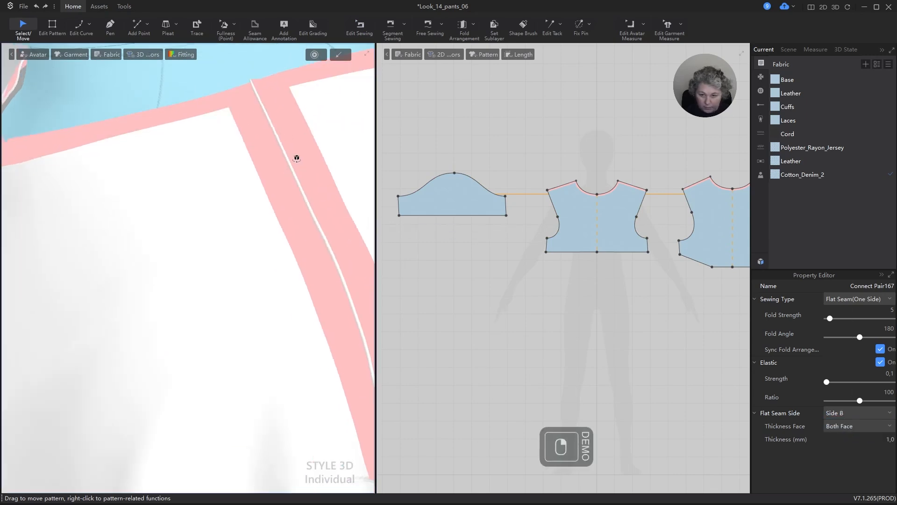
pyautogui.keyDown('alt'); pyautogui.moveTo(320, 201); pyautogui.dragTo(348, 208); pyautogui.keyUp('alt')
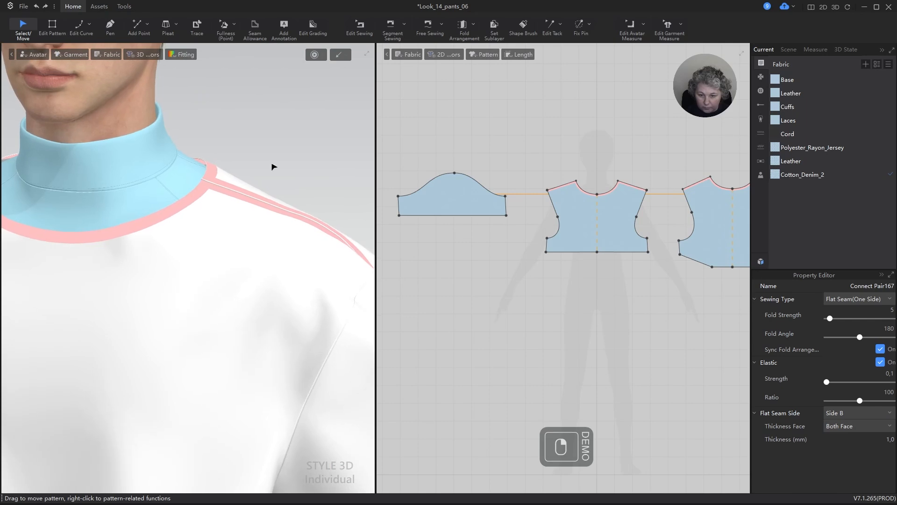
pyautogui.scroll(6, 277, 137)
pyautogui.keyDown('alt'); pyautogui.moveTo(278, 136); pyautogui.dragTo(231, 214); pyautogui.keyUp('alt')
pyautogui.scroll(5, 224, 196)
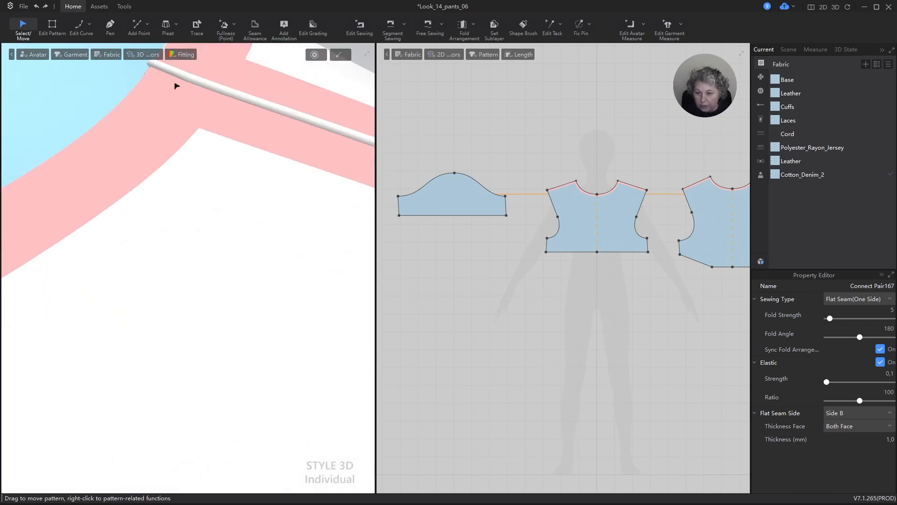
pyautogui.scroll(-6, 201, 105)
pyautogui.keyDown('alt'); pyautogui.moveTo(271, 196); pyautogui.dragTo(200, 187, button='right'); pyautogui.keyUp('alt')
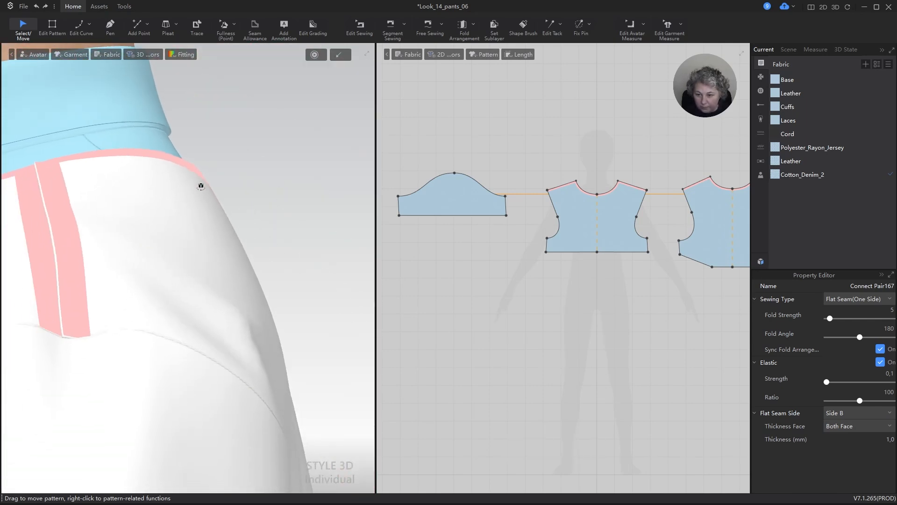
pyautogui.scroll(-5, 210, 183)
pyautogui.scroll(-3, 432, 179)
# - Add one internal isoline at 1 cm spacing from the back pattern's shoulder edge
pyautogui.scroll(8, 631, 178)
pyautogui.scroll(2, 619, 200)
pyautogui.press('z')
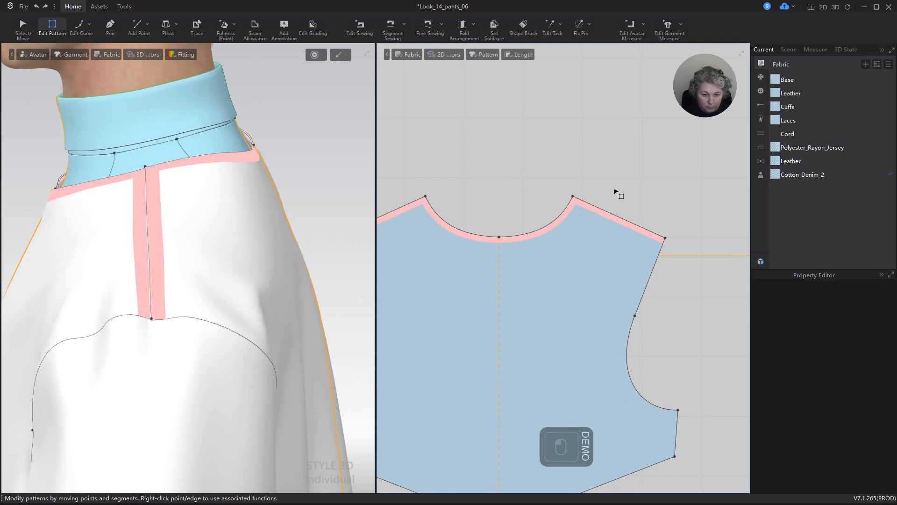
pyautogui.rightClick(591, 206)
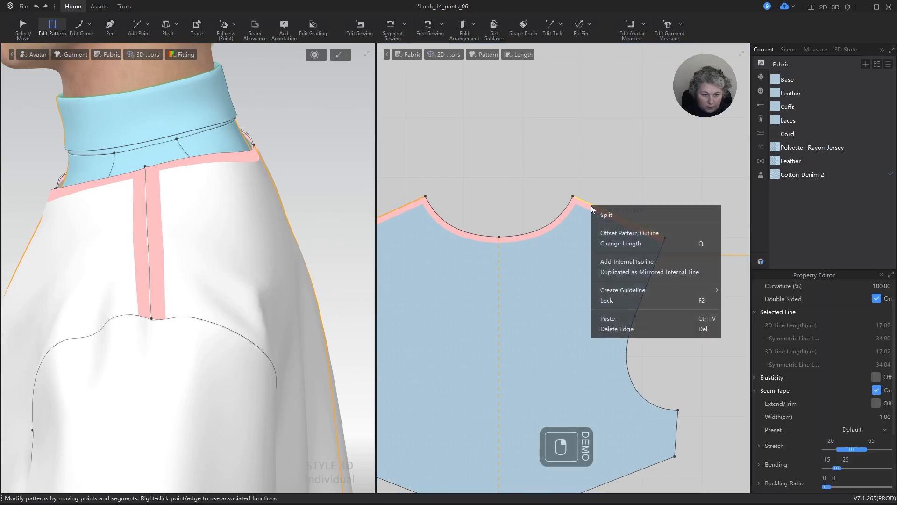
pyautogui.click(603, 262)
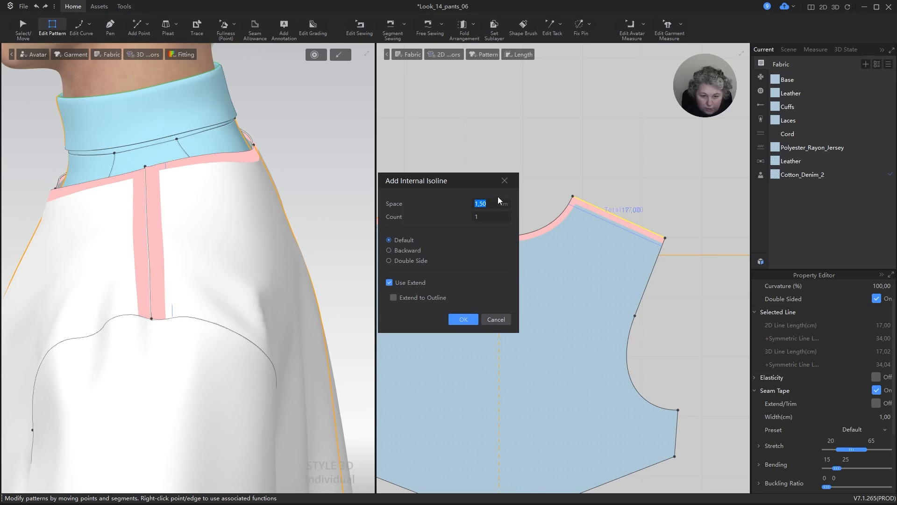
pyautogui.write('1')
pyautogui.press('Return')
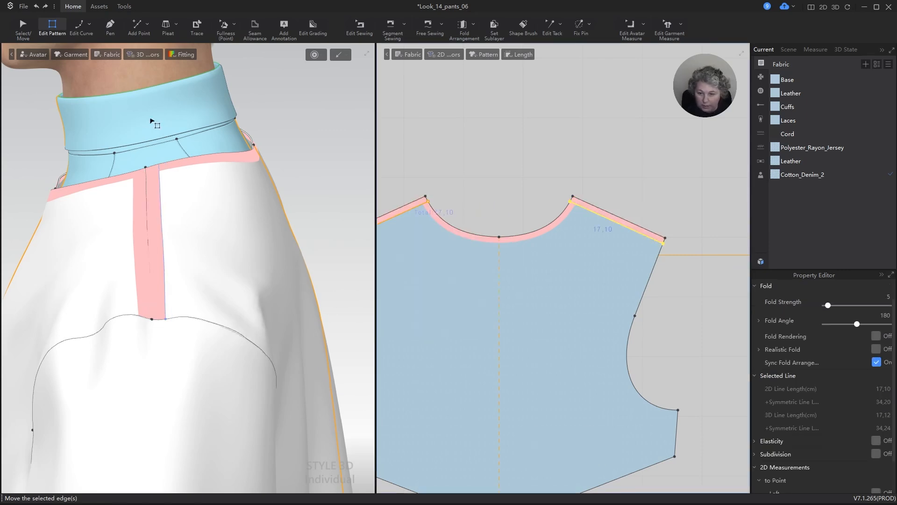
# - Hide the seam tape colour on the 3D garment
pyautogui.scroll(2, 192, 194)
pyautogui.scroll(-4, 192, 195)
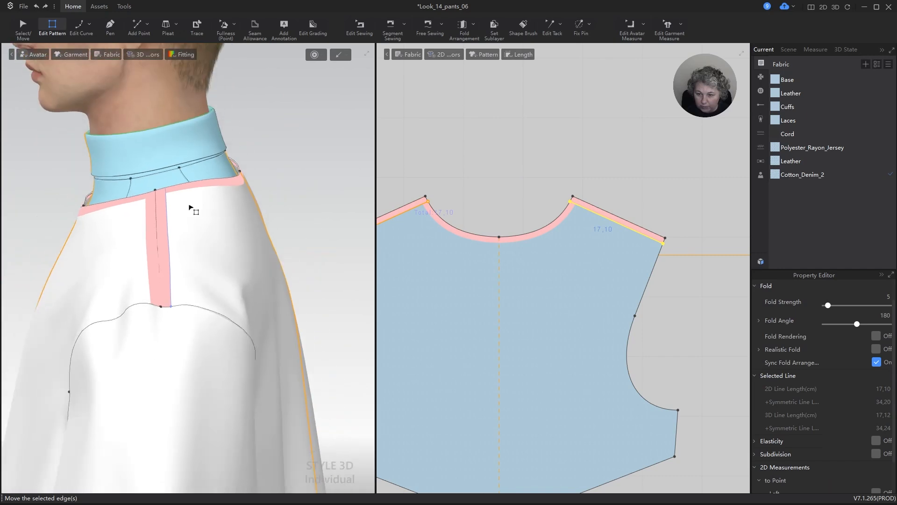
pyautogui.moveTo(189, 205); pyautogui.dragTo(271, 202, button='right')
pyautogui.click(139, 54)
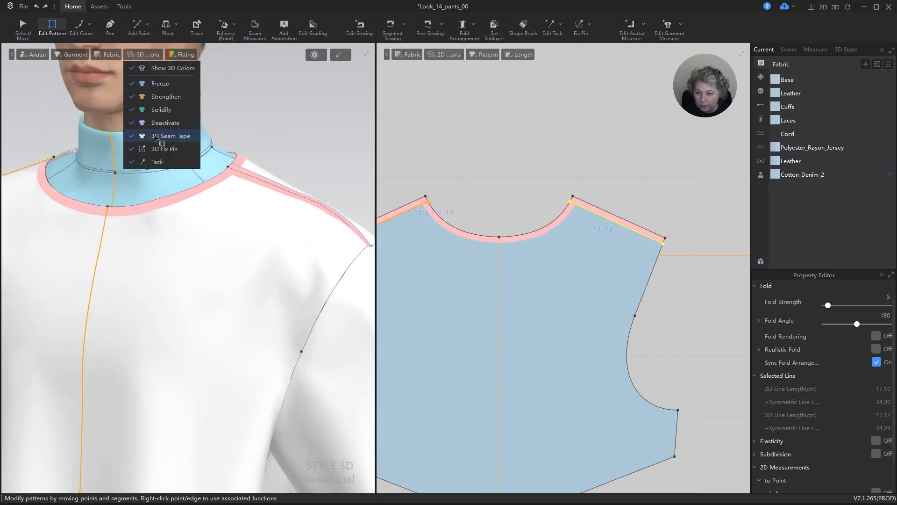
pyautogui.click(133, 136)
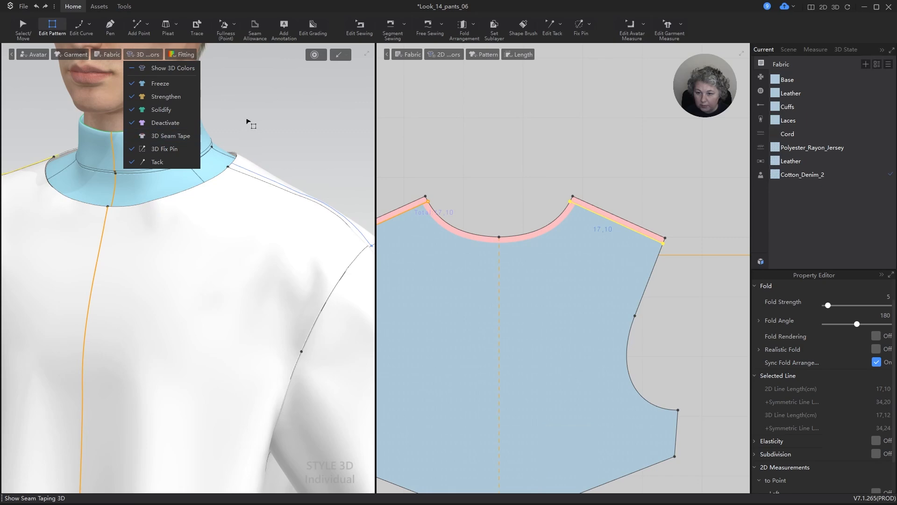
# - Clear the line selection and inspect the T-shirt's shoulder lines and overall drape from above and the front
pyautogui.scroll(-5, 259, 159)
pyautogui.keyDown('alt'); pyautogui.moveTo(262, 164); pyautogui.dragTo(269, 113); pyautogui.keyUp('alt')
pyautogui.moveTo(273, 116); pyautogui.dragTo(287, 137, button='right')
pyautogui.click(288, 143)
pyautogui.scroll(6, 290, 160)
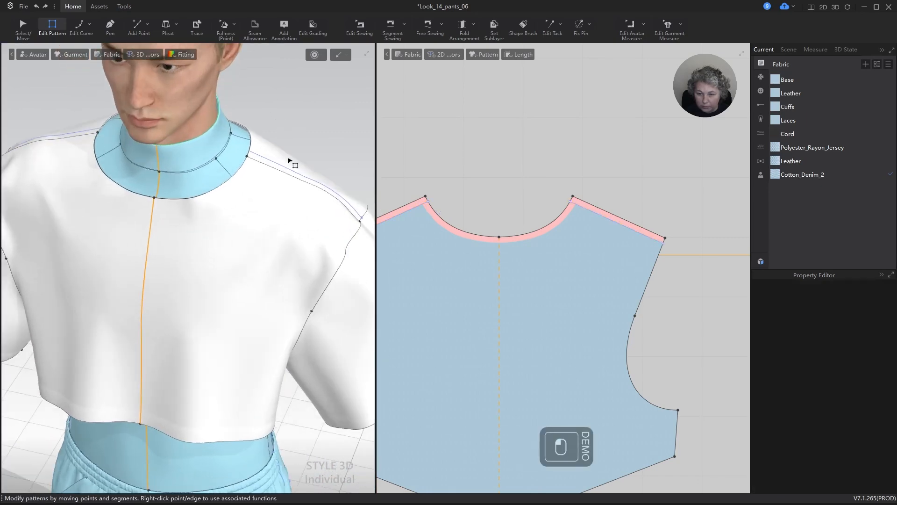
pyautogui.keyDown('alt'); pyautogui.moveTo(122, 164); pyautogui.dragTo(335, 161, button='right'); pyautogui.keyUp('alt')
pyautogui.scroll(-6, 227, 147)
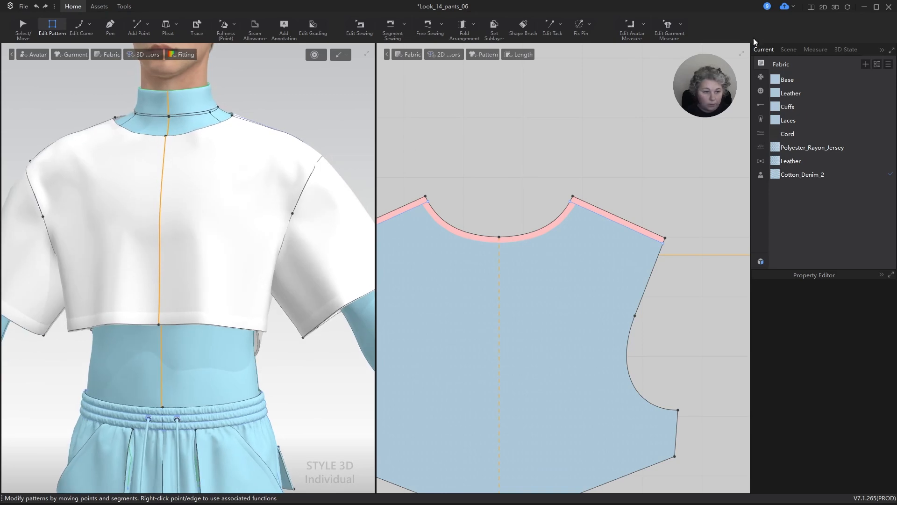
# - Add a new puckering style alongside the default one
pyautogui.click(761, 147)
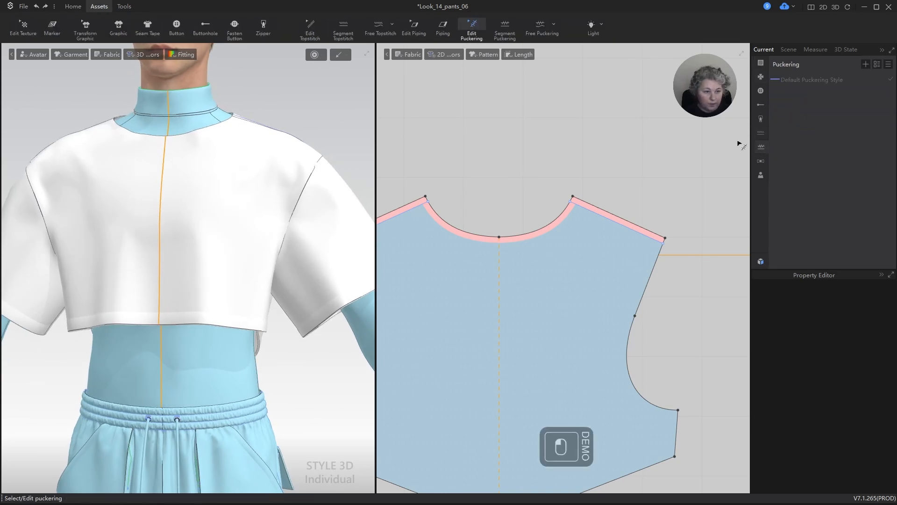
pyautogui.click(793, 80)
pyautogui.click(866, 64)
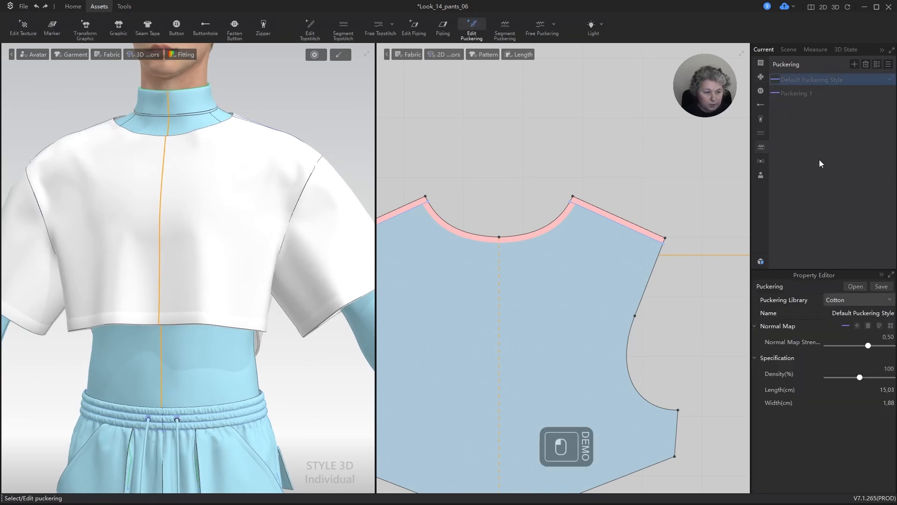
# - Set the new puckering style's library to Denim and its width to 1 cm
pyautogui.click(801, 94)
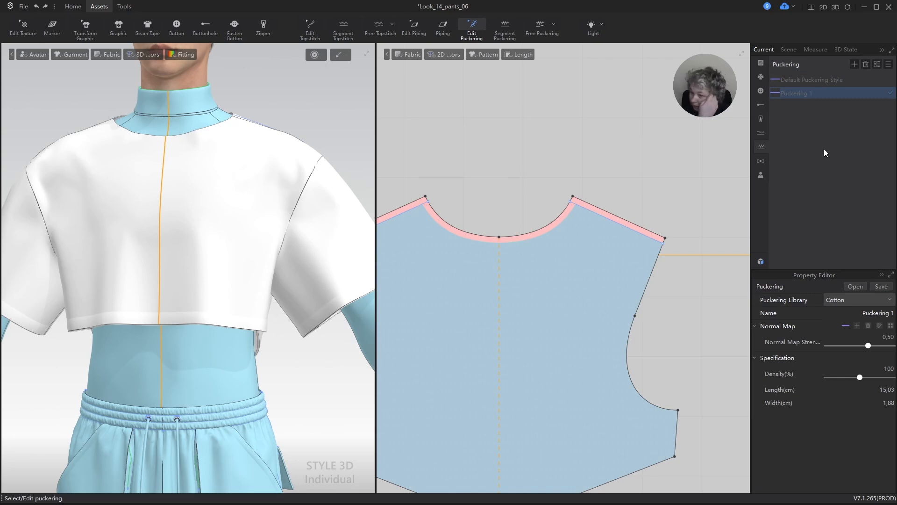
pyautogui.click(891, 300)
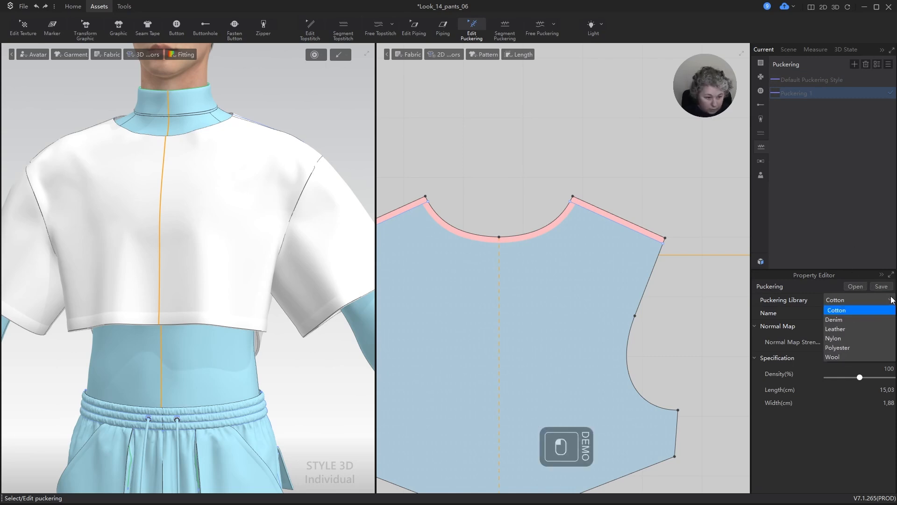
pyautogui.click(859, 316)
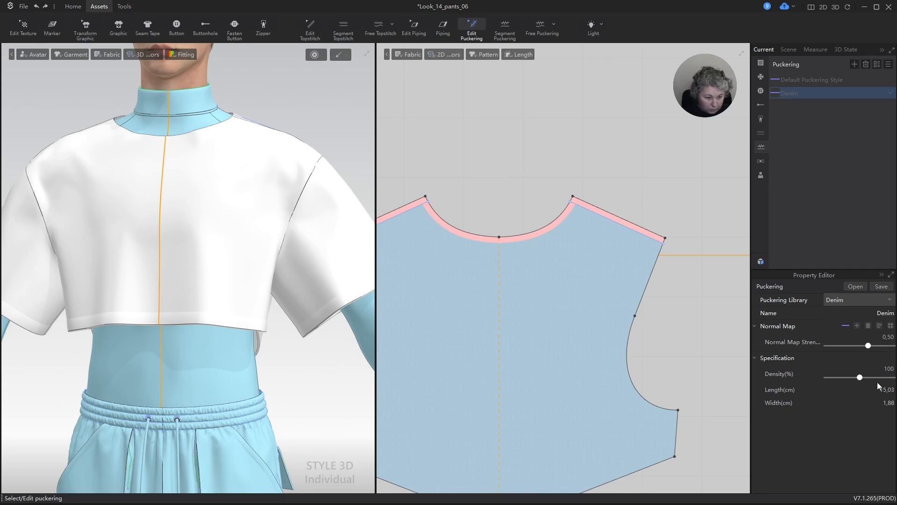
pyautogui.click(891, 403)
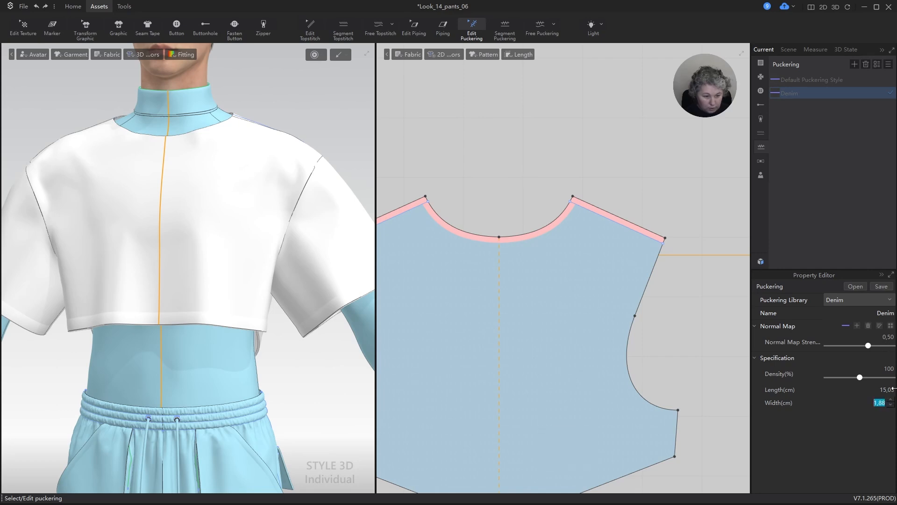
pyautogui.write('1')
pyautogui.press('Return')
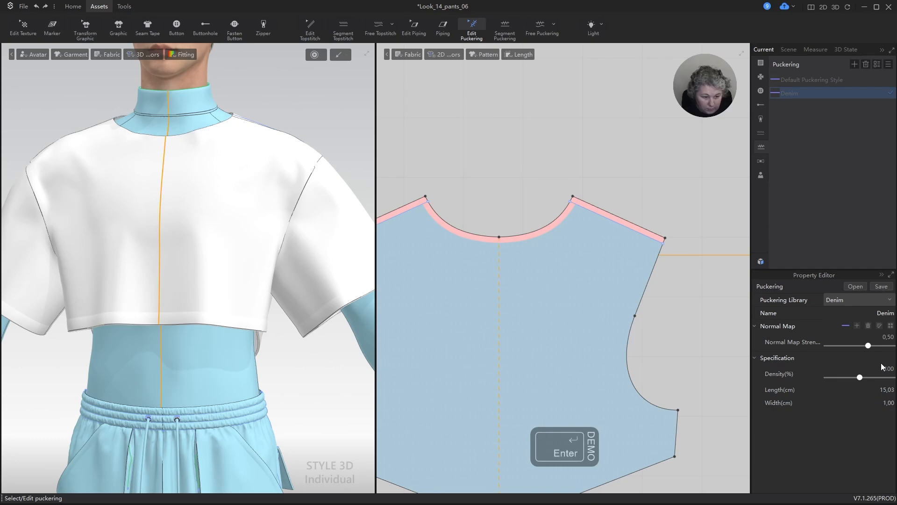
# - Inspect the puckered T-shirt's seams, hems and overall drape on the avatar from the front and side
pyautogui.scroll(5, 643, 215)
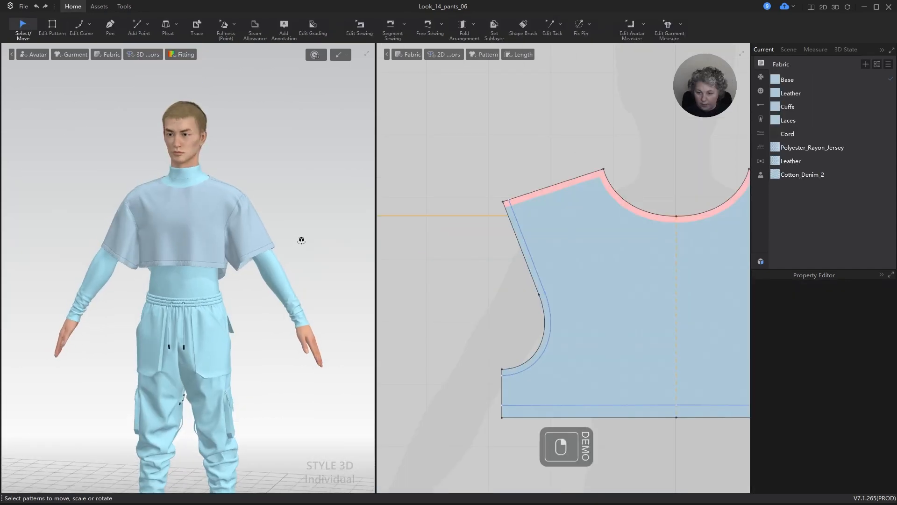
pyautogui.scroll(4, 304, 208)
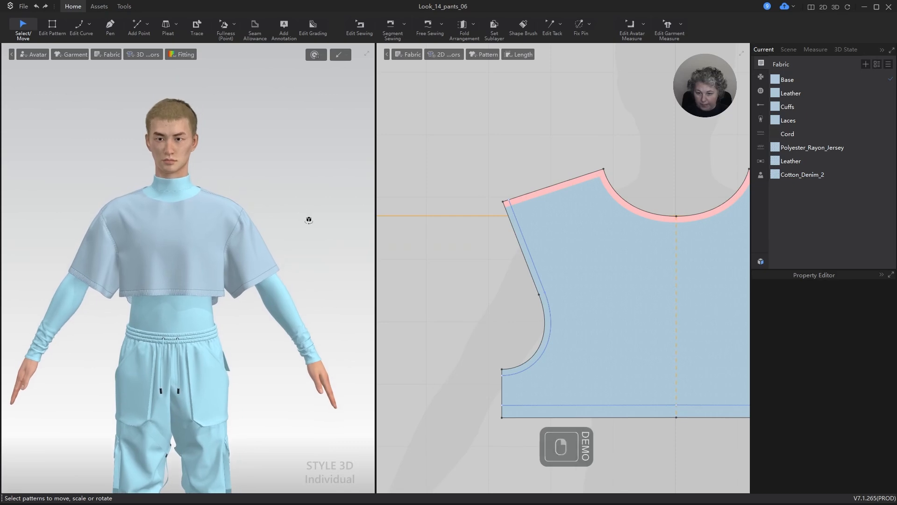
pyautogui.scroll(1, 300, 222)
pyautogui.scroll(-3, 327, 217)
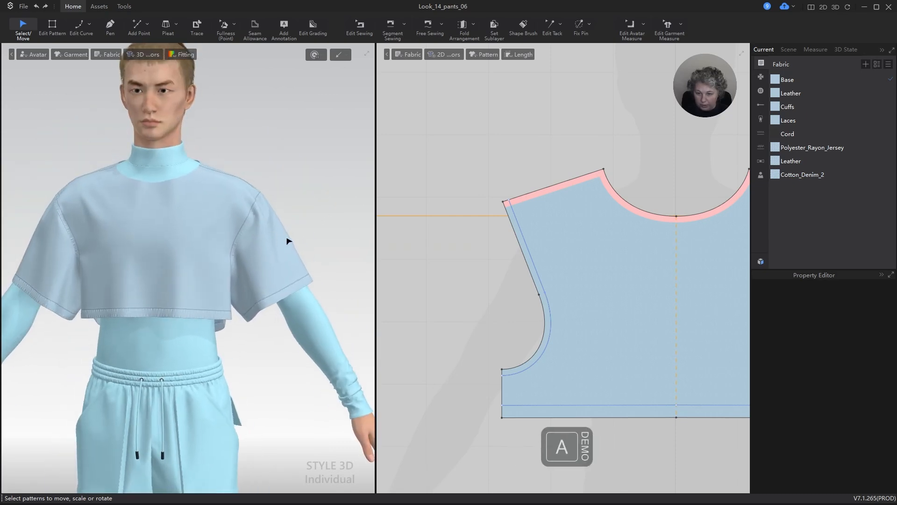
pyautogui.scroll(-5, 293, 264)
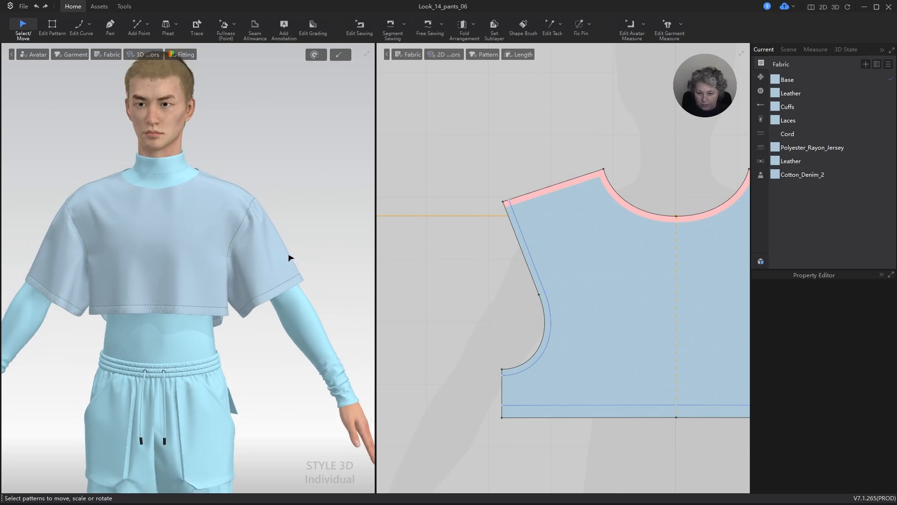
pyautogui.moveTo(289, 260); pyautogui.dragTo(258, 254, button='right')
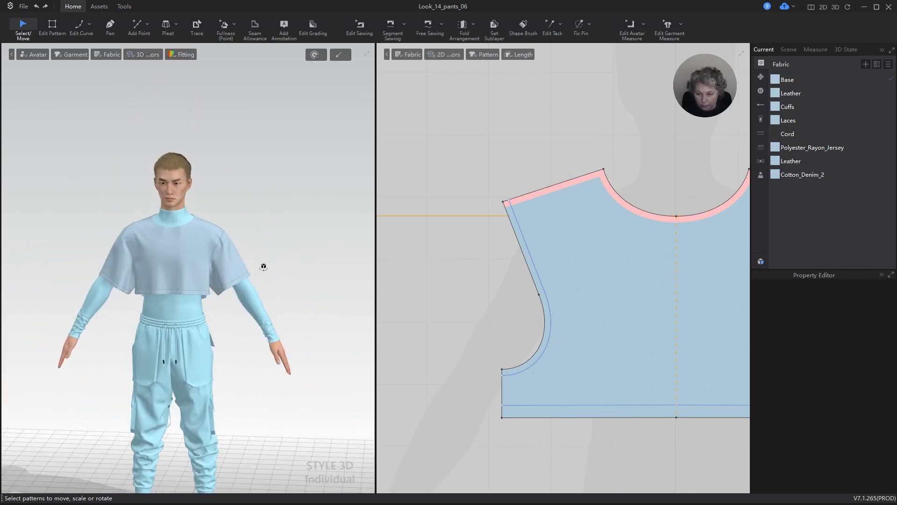
pyautogui.scroll(-3, 424, 220)
pyautogui.moveTo(350, 226); pyautogui.dragTo(206, 236, button='right')
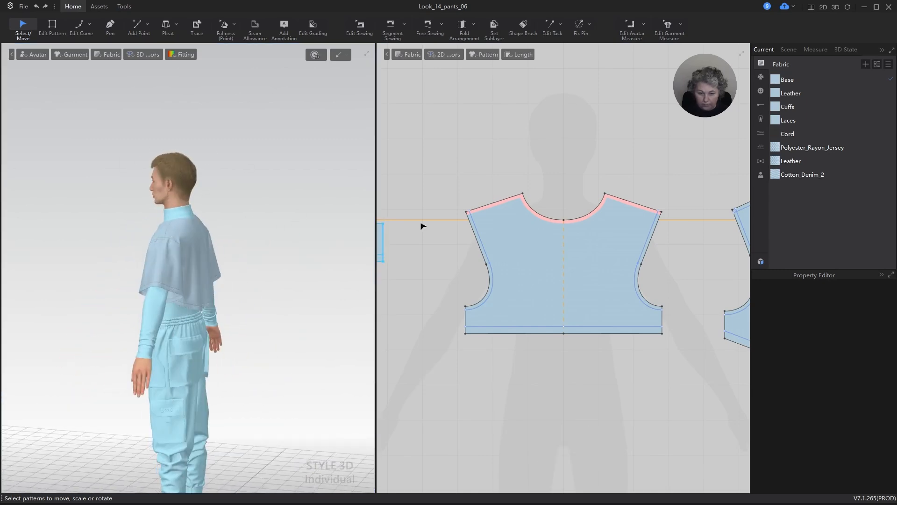
pyautogui.scroll(-5, 556, 187)
pyautogui.scroll(2, 224, 206)
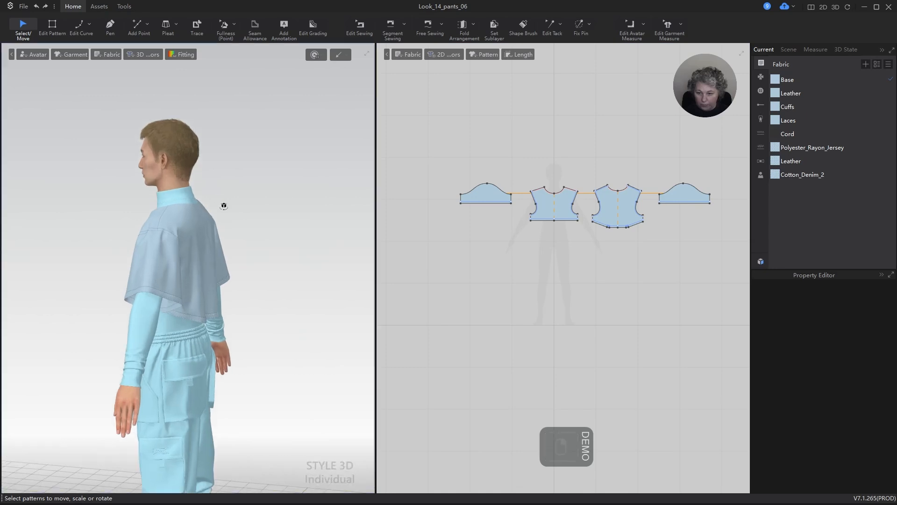
pyautogui.moveTo(246, 204); pyautogui.dragTo(330, 209, button='right')
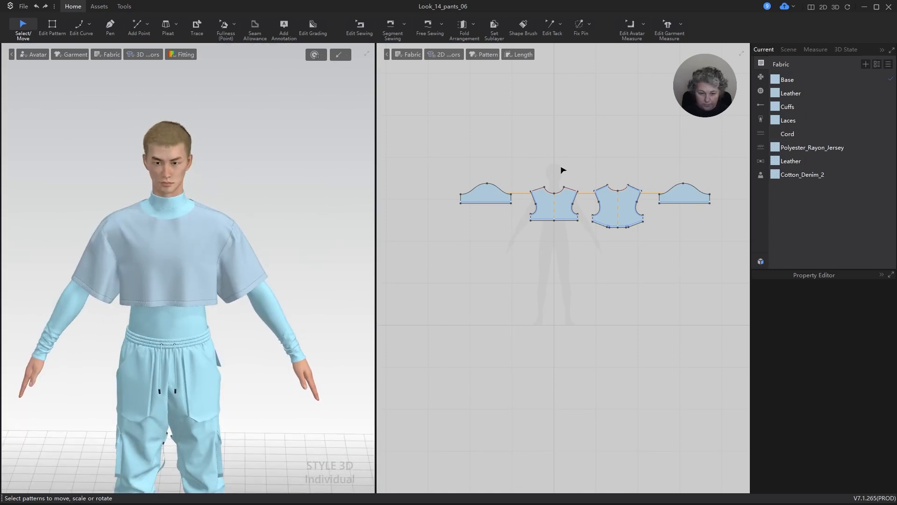
# - Turn on edge thickness for the neckline edges of the front and back patterns
pyautogui.scroll(5, 561, 175)
pyautogui.press('z')
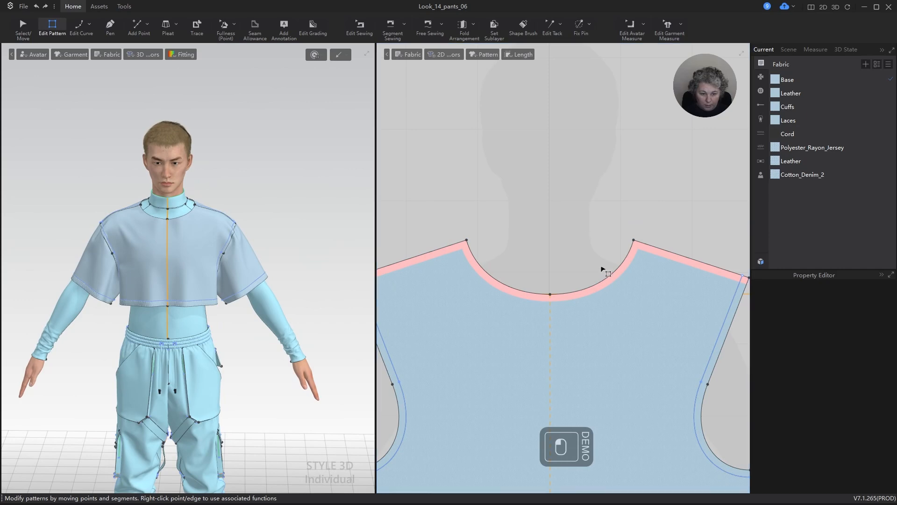
pyautogui.scroll(-5, 533, 248)
pyautogui.scroll(4, 553, 258)
pyautogui.click(563, 259)
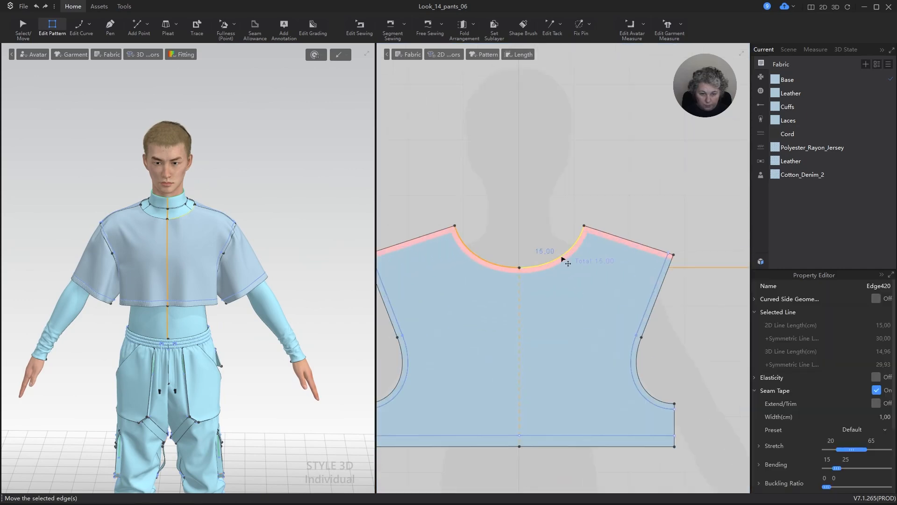
pyautogui.scroll(-3, 406, 238)
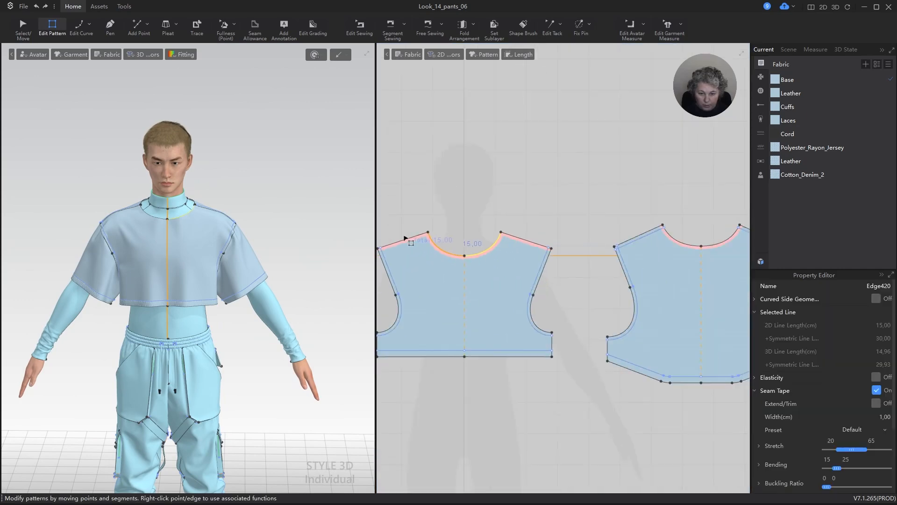
pyautogui.keyDown('shift'); pyautogui.click(686, 246); pyautogui.keyUp('shift')
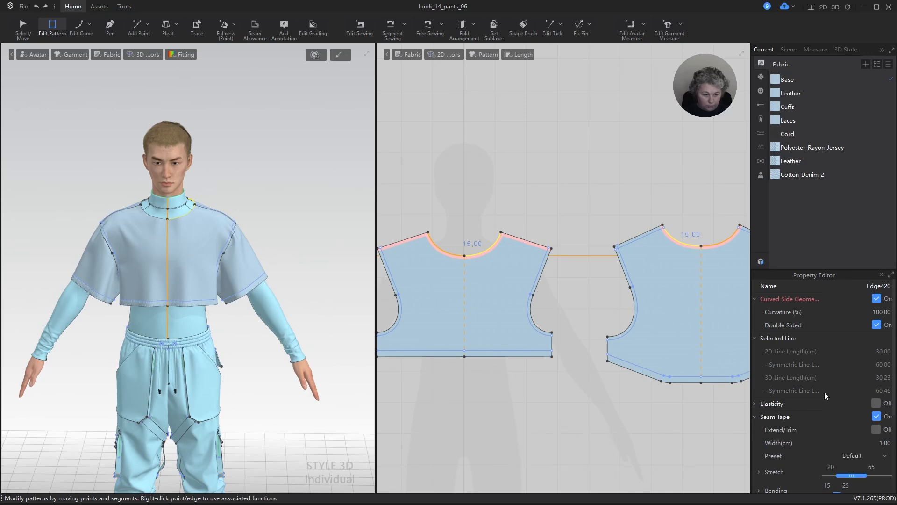
pyautogui.scroll(-3, 825, 431)
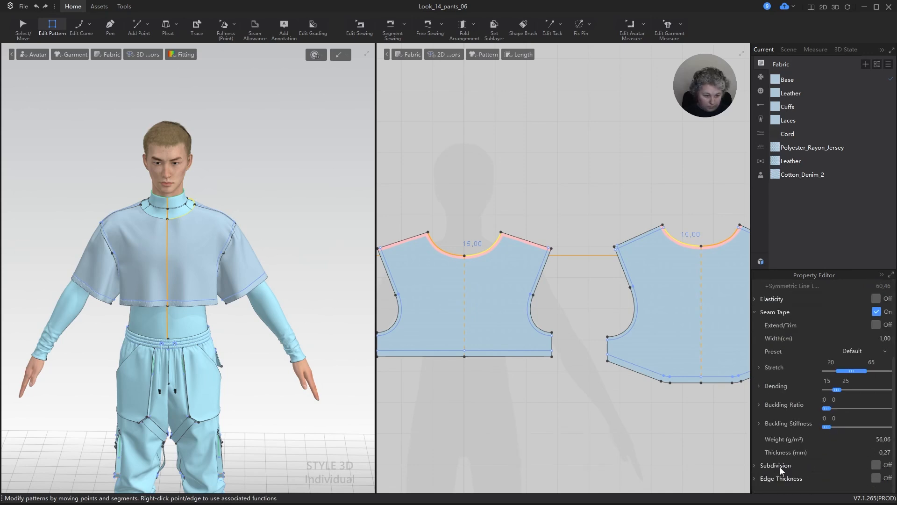
pyautogui.click(880, 442)
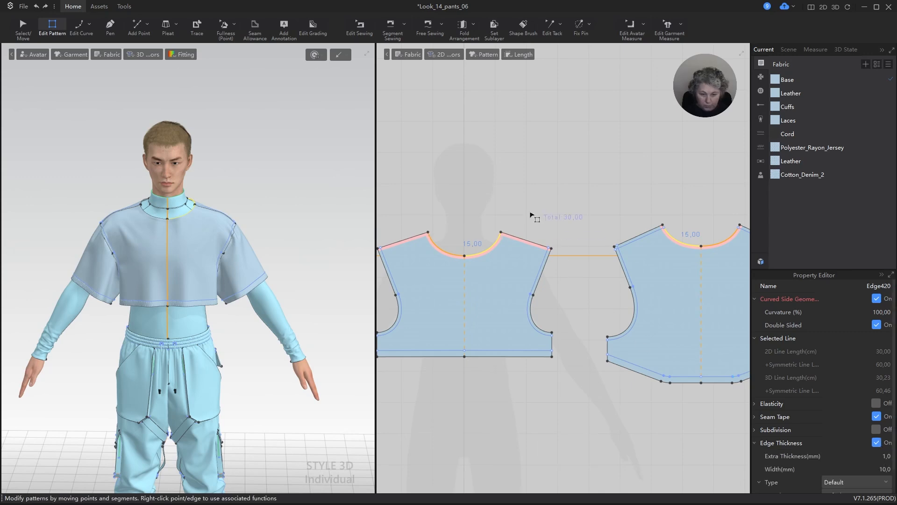
# - Freeze all four T-shirt patterns, the front, the back and both sleeves
pyautogui.scroll(-2, 855, 443)
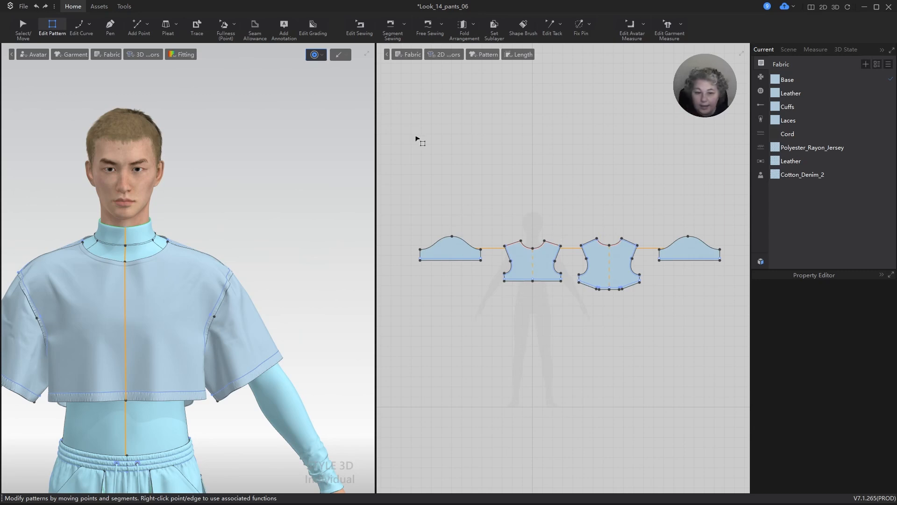
pyautogui.moveTo(411, 216); pyautogui.dragTo(745, 310)
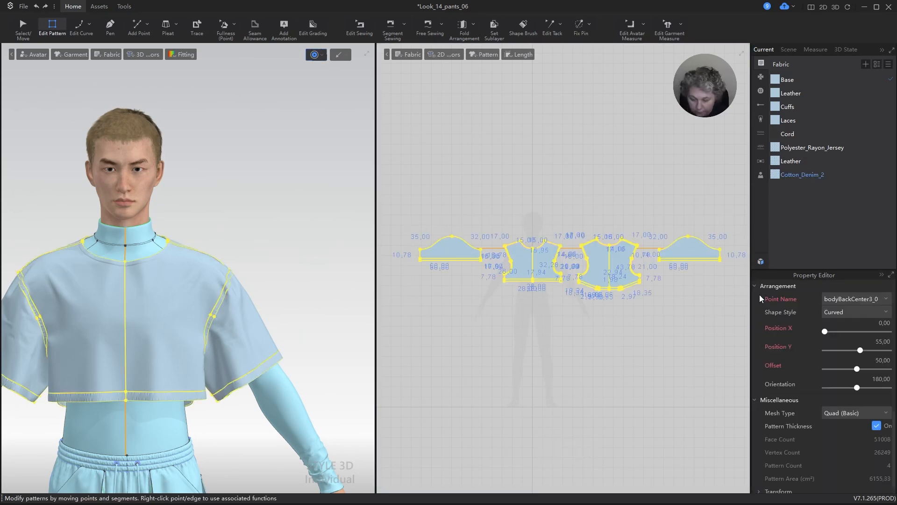
pyautogui.press('a')
pyautogui.hotkey('ctrl', 'k')
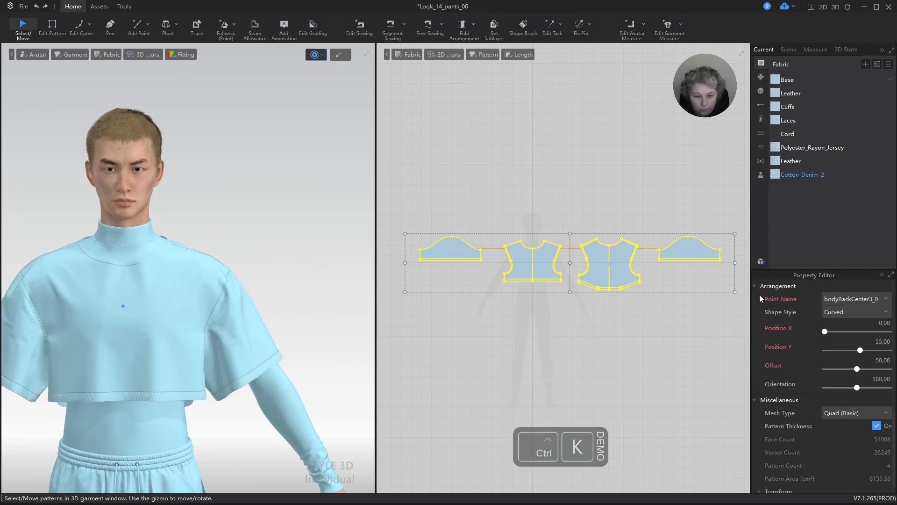
pyautogui.click(598, 162)
# - Examine the frozen T-shirt's neckline and shoulders on the avatar from a slightly turned front view
pyautogui.scroll(-4, 219, 236)
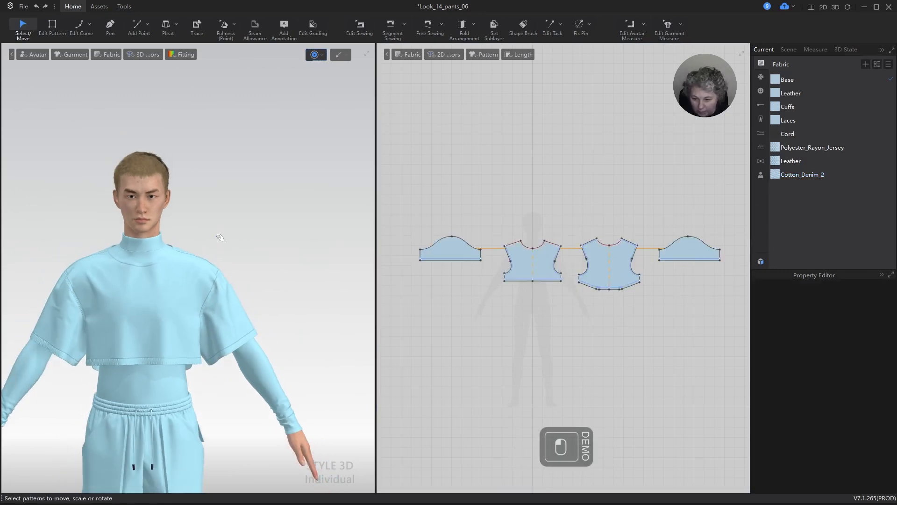
pyautogui.keyDown('alt'); pyautogui.moveTo(265, 232); pyautogui.dragTo(280, 220); pyautogui.keyUp('alt')
pyautogui.moveTo(282, 222); pyautogui.dragTo(247, 199, button='right')
pyautogui.click(247, 189)
pyautogui.scroll(5, 281, 175)
pyautogui.keyDown('alt'); pyautogui.moveTo(278, 133); pyautogui.dragTo(290, 240); pyautogui.keyUp('alt')
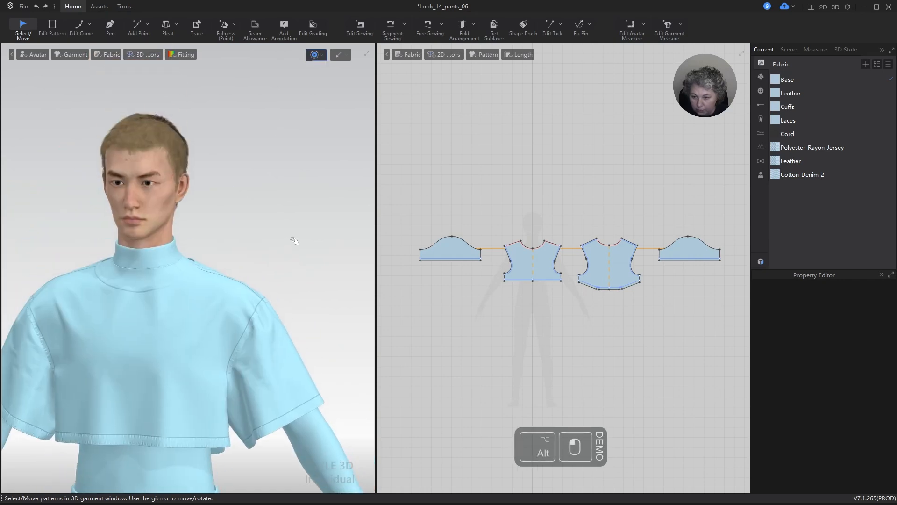
pyautogui.scroll(1, 290, 239)
# - Draw a rectangular pattern about 8.88 cm wide and 46.36 cm high above the front pattern's neckline and save the project
pyautogui.scroll(6, 541, 224)
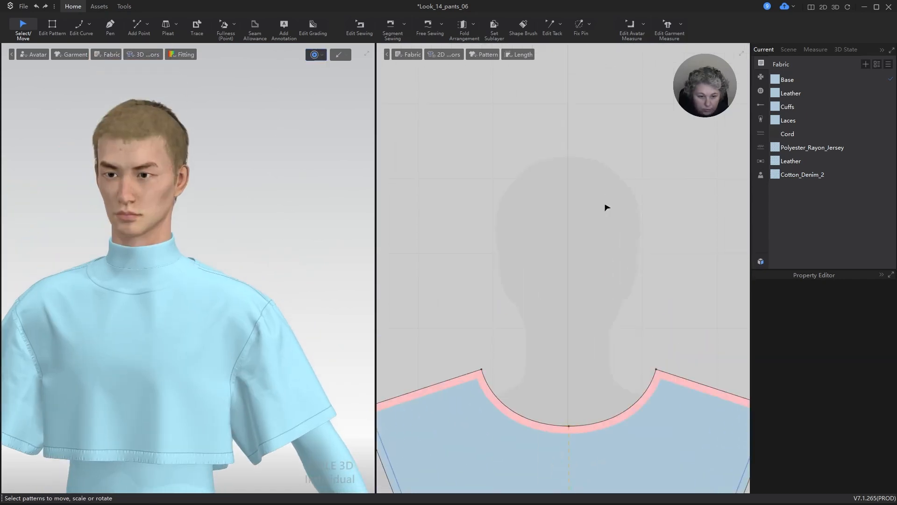
pyautogui.scroll(-4, 503, 244)
pyautogui.scroll(3, 502, 245)
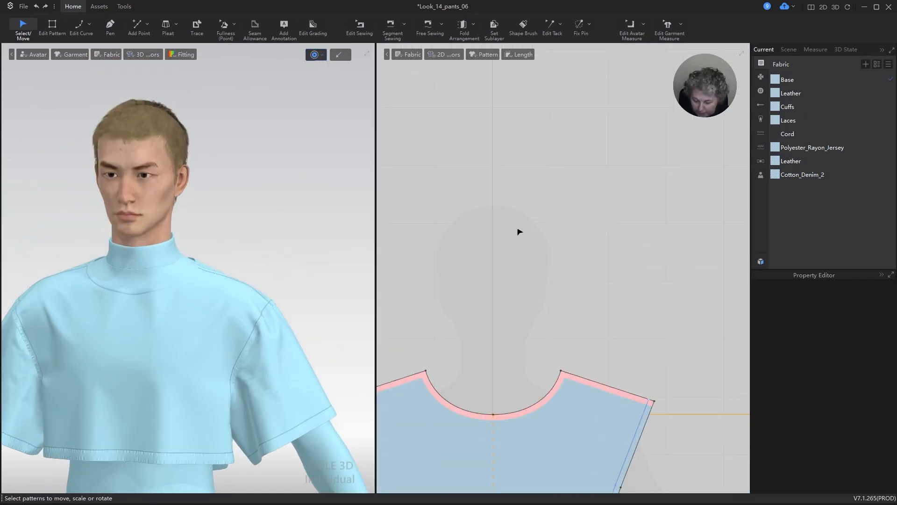
pyautogui.press('s')
pyautogui.moveTo(469, 124); pyautogui.dragTo(520, 393)
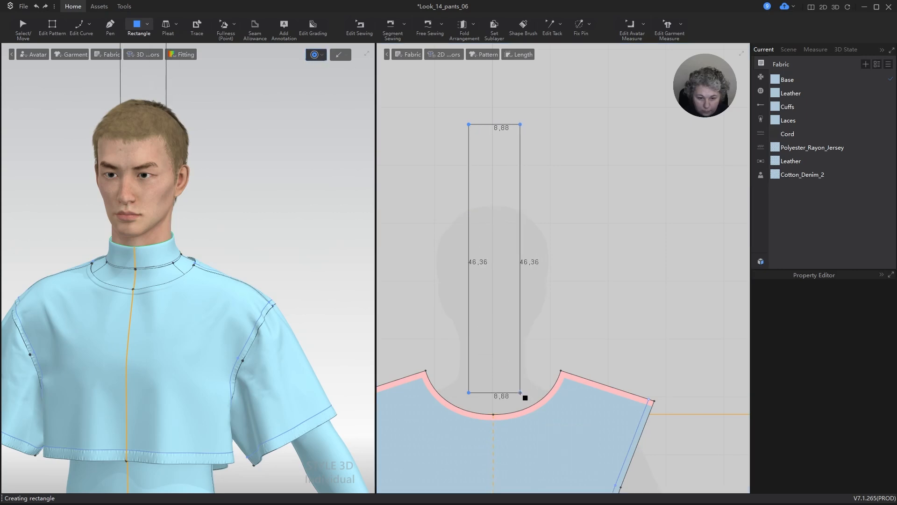
pyautogui.press('z')
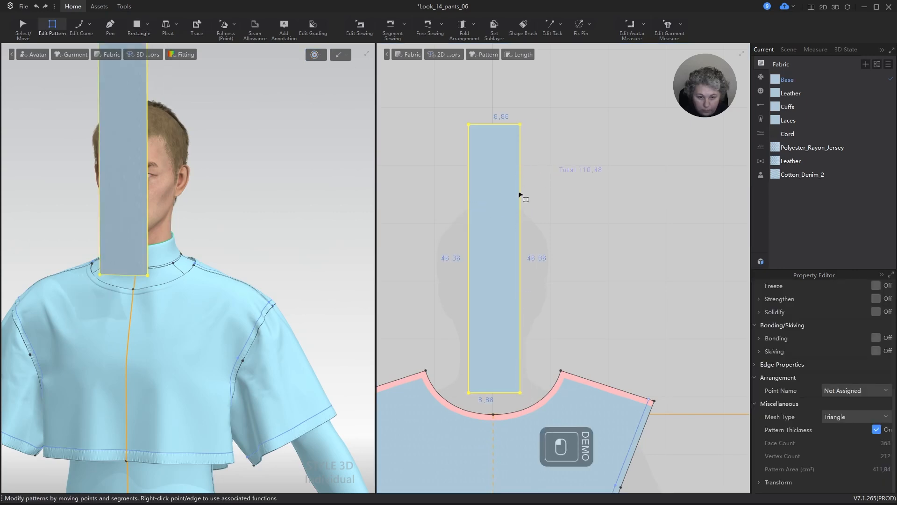
pyautogui.hotkey('ctrl', 's')
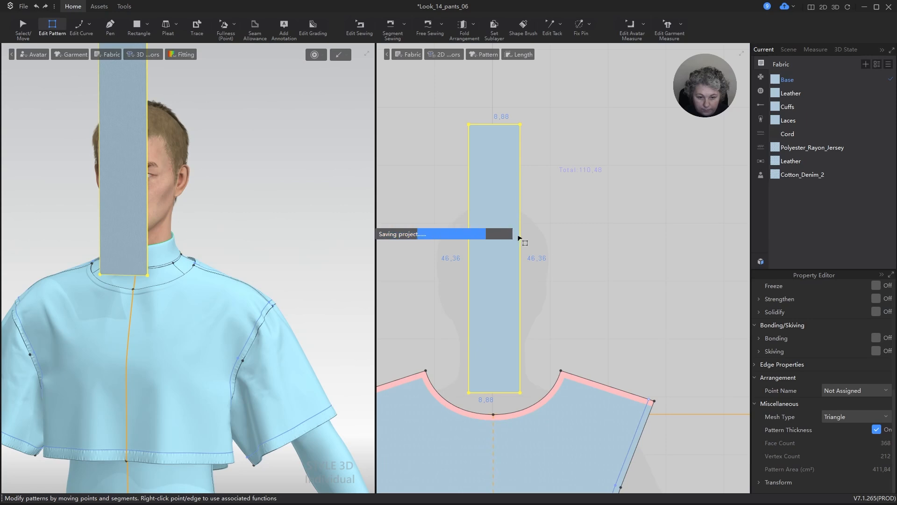
# - Shift the rectangular pattern slightly to the left above the front neckline
pyautogui.press('a')
pyautogui.click(521, 240)
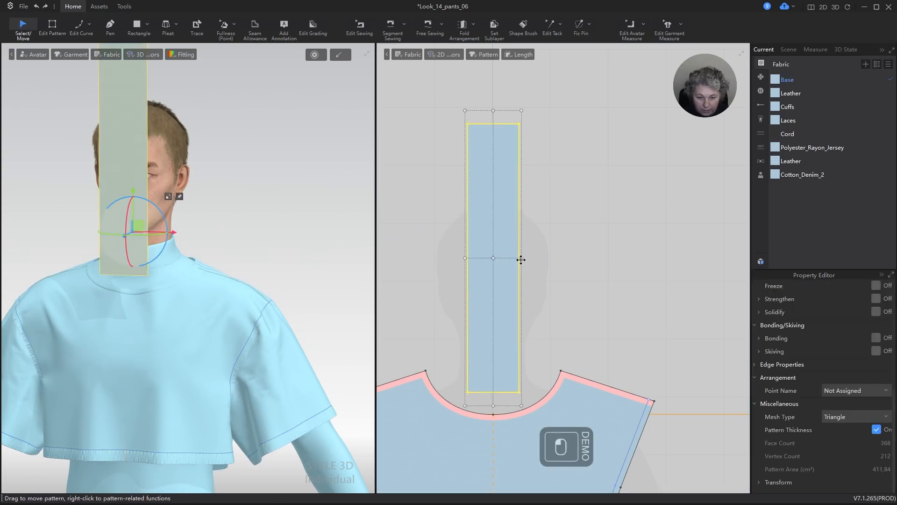
pyautogui.moveTo(521, 259); pyautogui.dragTo(498, 260)
pyautogui.click(501, 262)
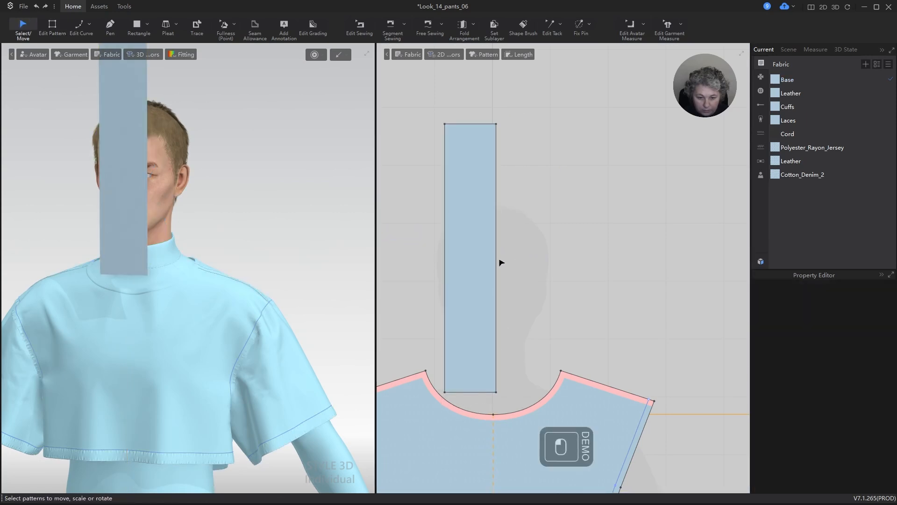
# - Scale the rectangular pattern above the front neckline to a width of 4 cm
pyautogui.click(446, 257)
pyautogui.moveTo(442, 258); pyautogui.dragTo(446, 258)
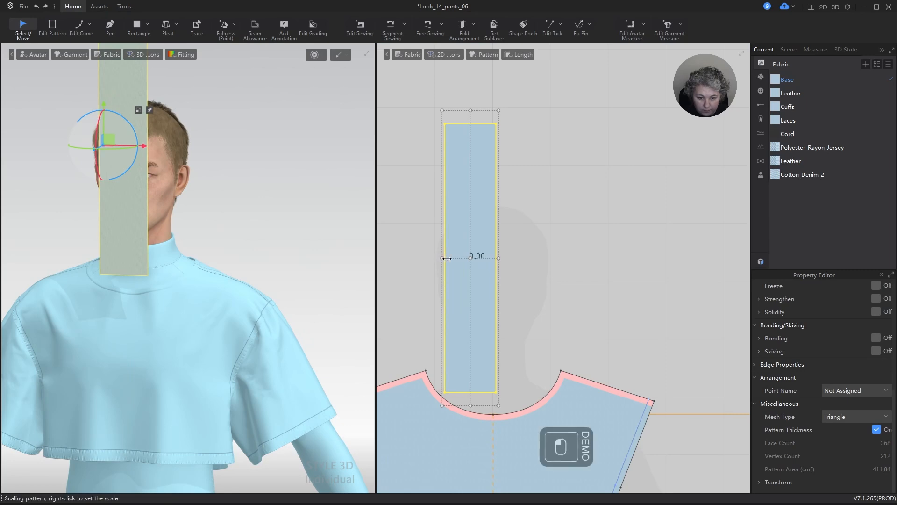
pyautogui.rightClick(469, 258)
pyautogui.press('Tab')
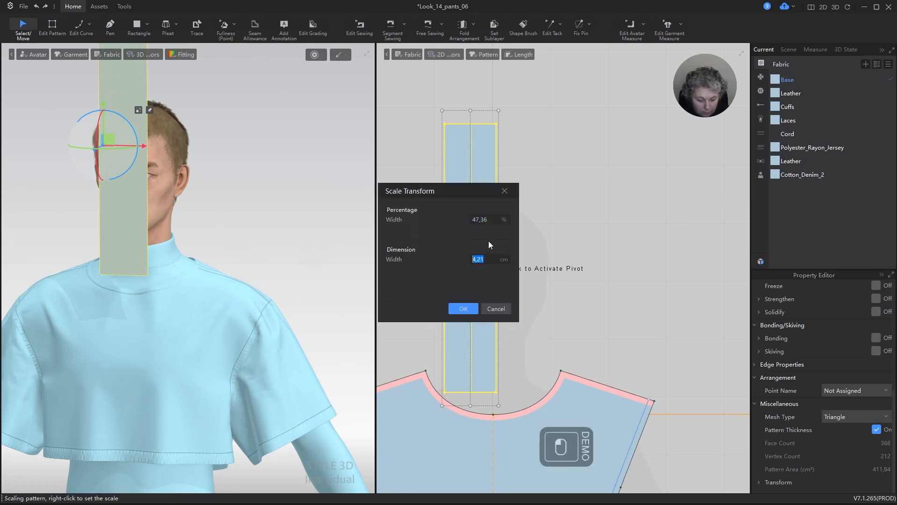
pyautogui.write('4')
pyautogui.press('Return')
# - Scale the narrow rectangular pattern from its upper edge to a height of 45 cm
pyautogui.scroll(2, 504, 164)
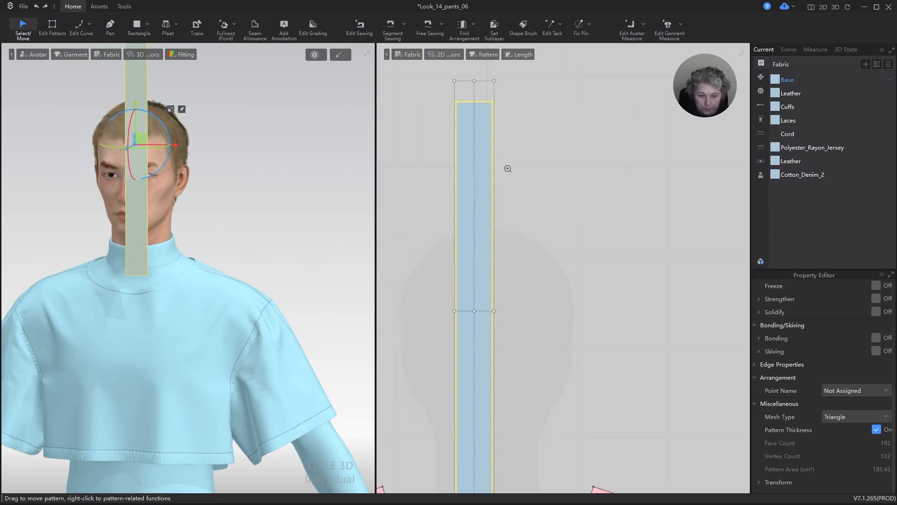
pyautogui.scroll(-4, 499, 166)
pyautogui.scroll(3, 488, 123)
pyautogui.click(485, 123)
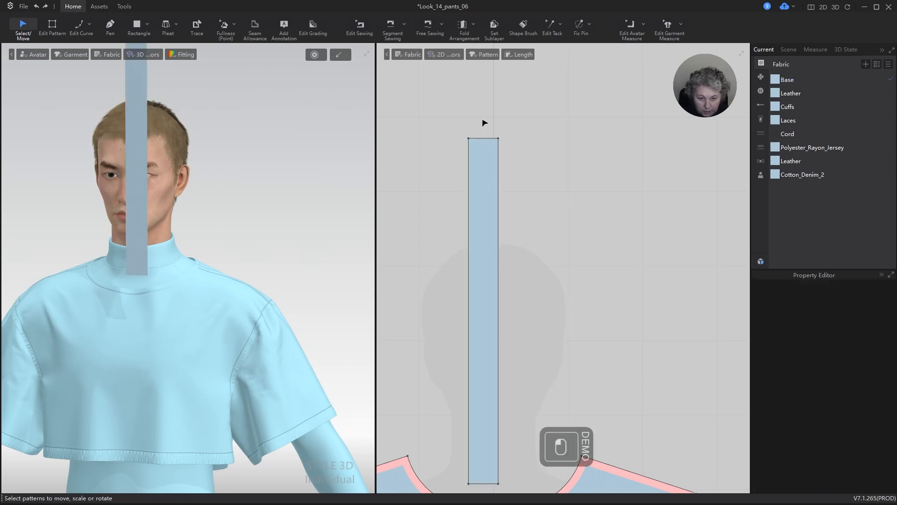
pyautogui.click(481, 140)
pyautogui.moveTo(483, 120); pyautogui.dragTo(483, 137)
pyautogui.rightClick(483, 137)
pyautogui.write('45')
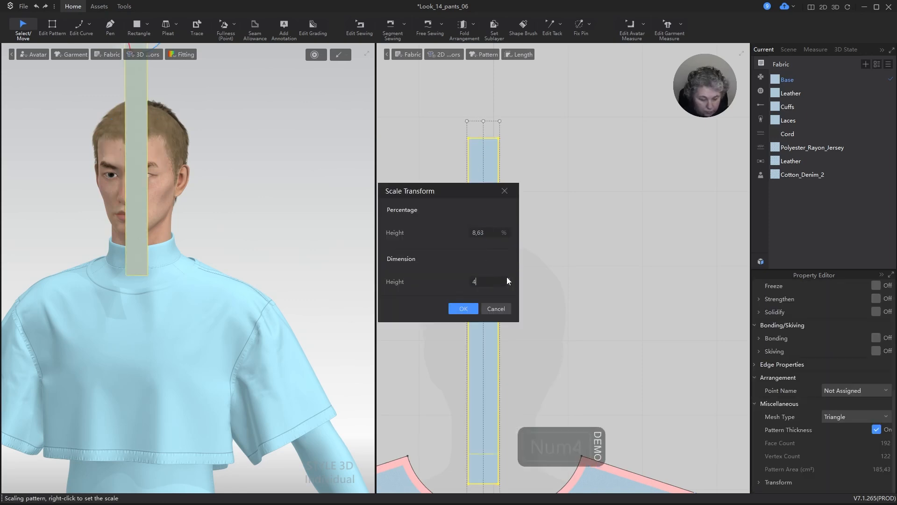
pyautogui.press('Return')
pyautogui.click(581, 211)
# - Unfold the narrow rectangle about its right long edge into a strip of two 4 cm wide halves
pyautogui.scroll(-4, 311, 225)
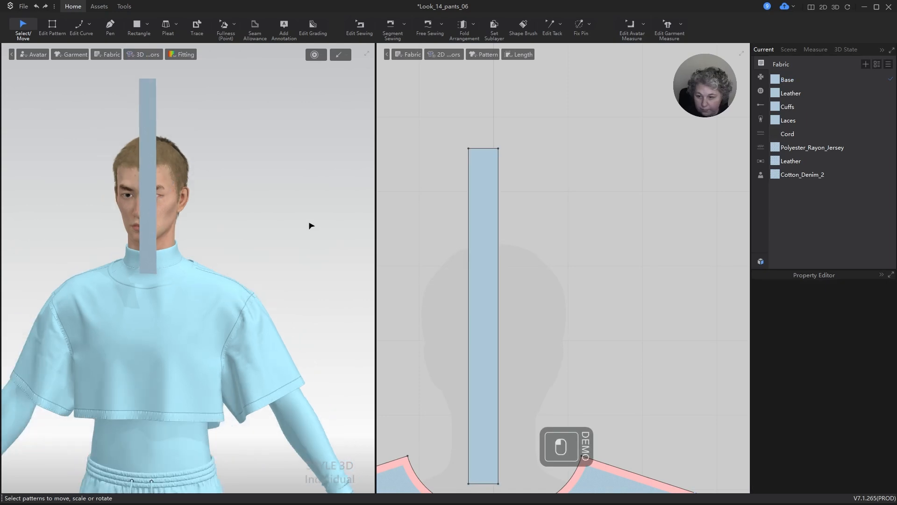
pyautogui.click(157, 184)
pyautogui.press('z')
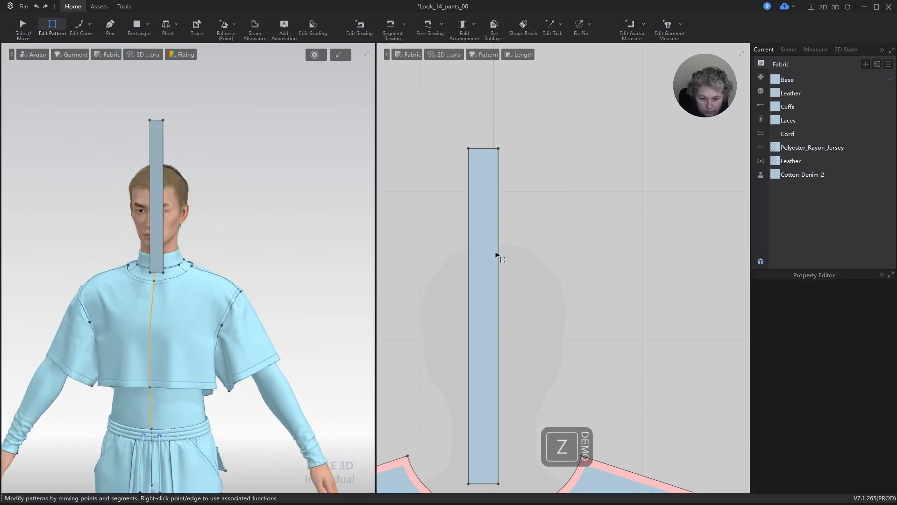
pyautogui.click(500, 251)
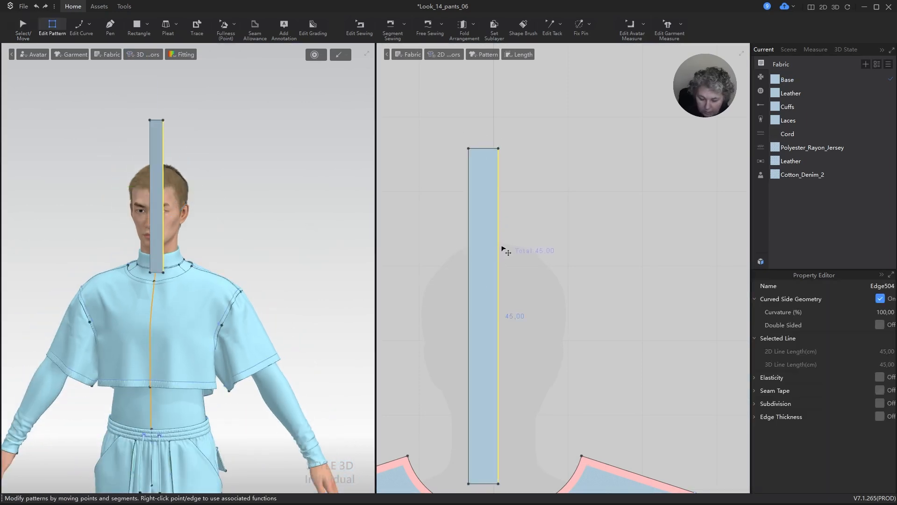
pyautogui.hotkey('alt', 'y')
pyautogui.scroll(-3, 585, 243)
pyautogui.press('a')
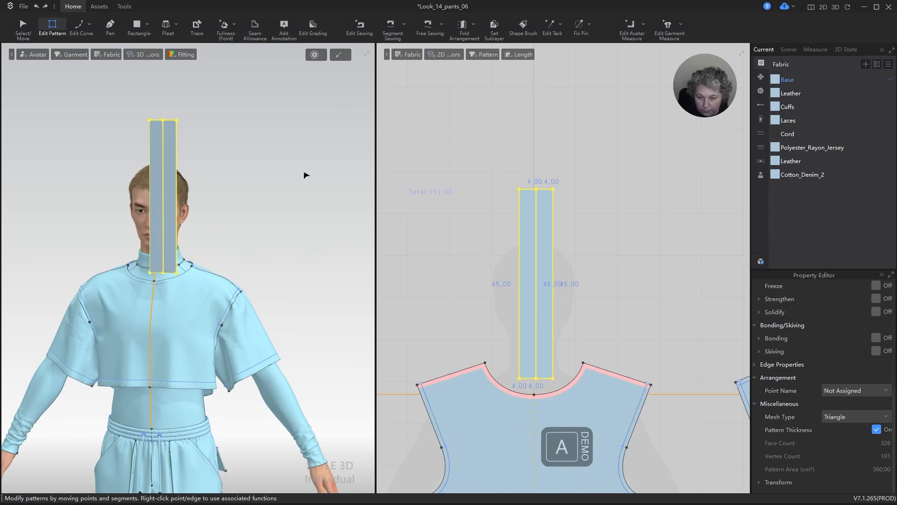
# - Arrange the unfolded strip at the HeadH2 arrangement point on top of the avatar's head and hide the arrangement points
pyautogui.moveTo(306, 175); pyautogui.dragTo(170, 155, button='right')
pyautogui.moveTo(310, 188); pyautogui.dragTo(282, 193, button='right')
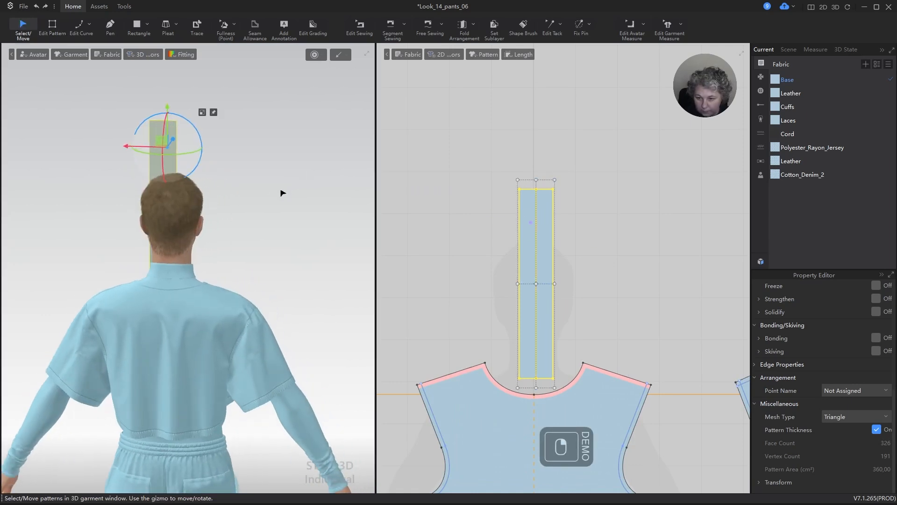
pyautogui.hotkey('shift', 'f')
pyautogui.click(165, 212)
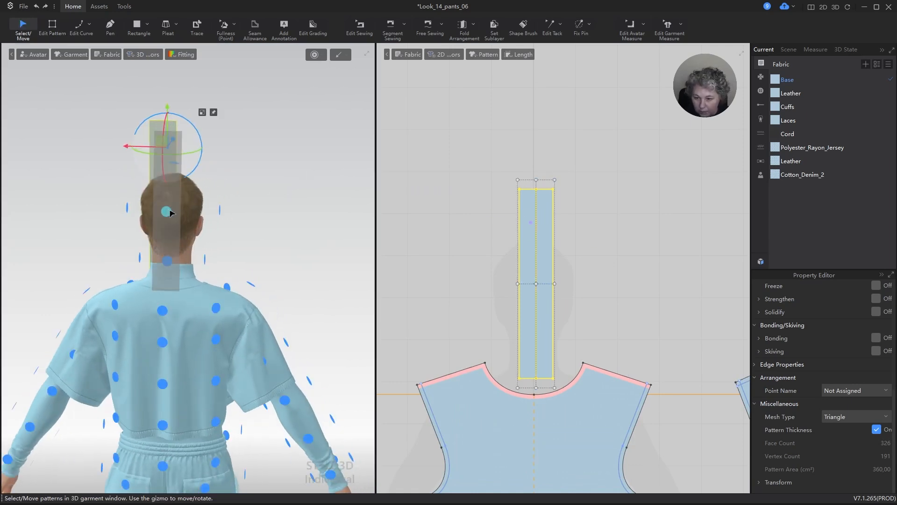
pyautogui.moveTo(211, 187); pyautogui.dragTo(171, 435, button='right')
pyautogui.click(171, 471)
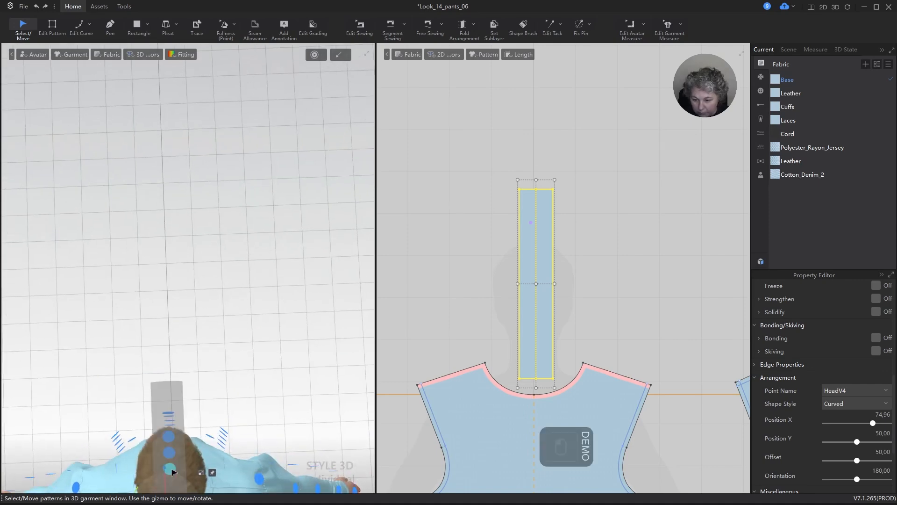
pyautogui.scroll(-5, 229, 345)
pyautogui.moveTo(234, 364); pyautogui.dragTo(262, 234, button='right')
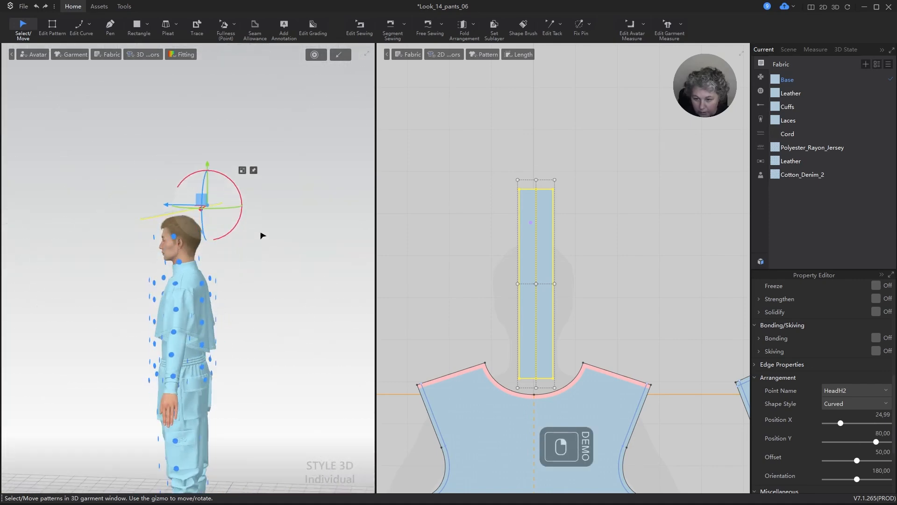
pyautogui.moveTo(282, 216); pyautogui.dragTo(284, 274, button='middle')
pyautogui.scroll(7, 251, 296)
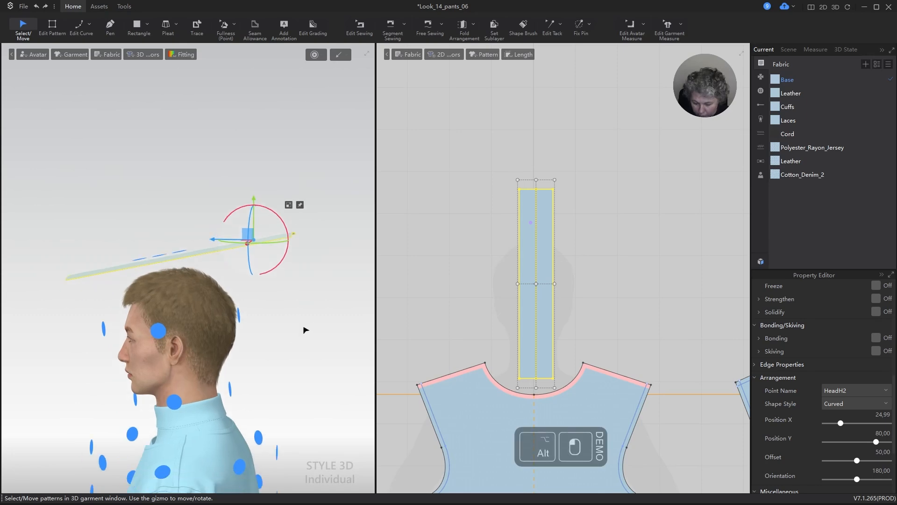
pyautogui.hotkey('shift', 'f')
pyautogui.moveTo(284, 317); pyautogui.dragTo(304, 310)
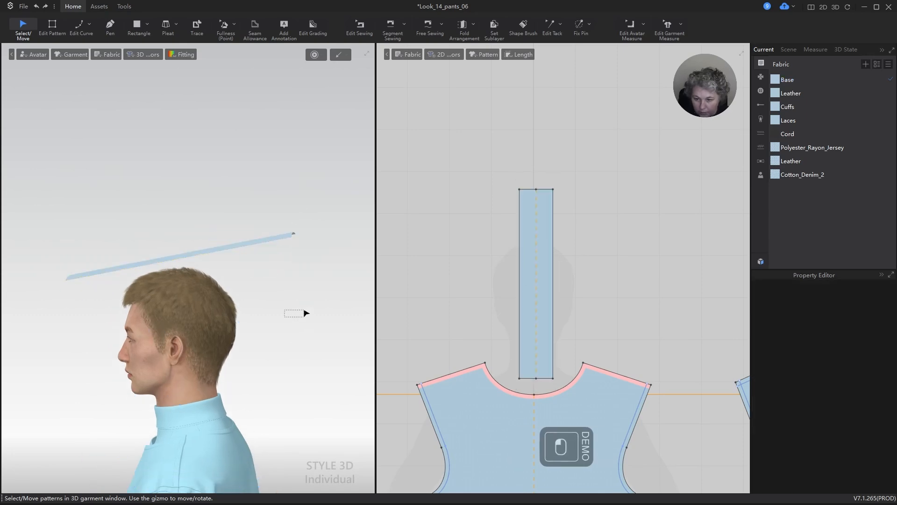
# - In an exact side view of the avatar, shift the strip above the head towards the back
pyautogui.click(247, 252)
pyautogui.moveTo(248, 280); pyautogui.dragTo(278, 274, button='right')
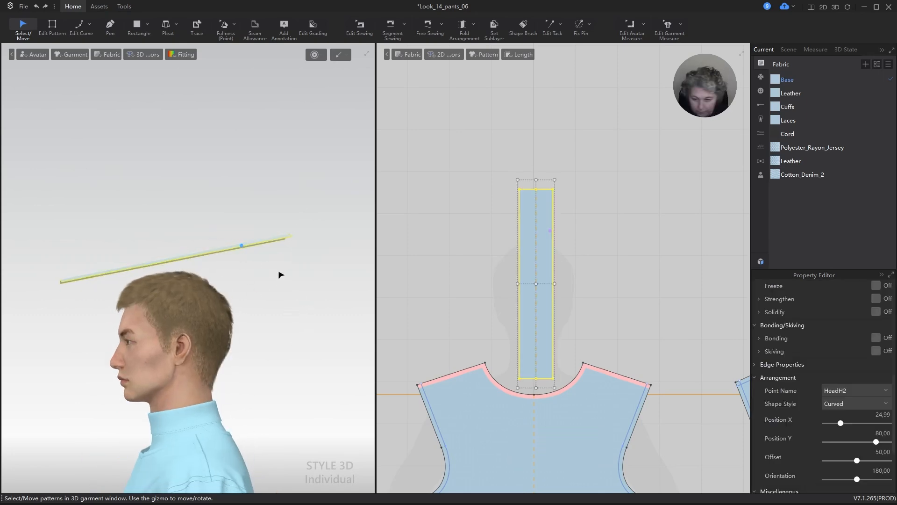
pyautogui.press('KP_4')
pyautogui.keyDown('alt'); pyautogui.moveTo(290, 209); pyautogui.dragTo(276, 348); pyautogui.keyUp('alt')
pyautogui.scroll(5, 223, 200)
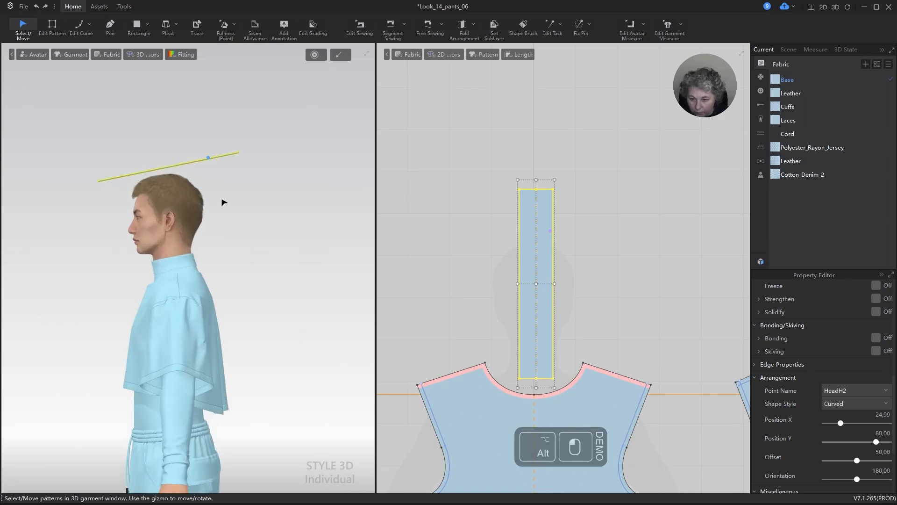
pyautogui.keyDown('alt'); pyautogui.moveTo(253, 186); pyautogui.dragTo(282, 247); pyautogui.keyUp('alt')
pyautogui.scroll(2, 279, 235)
pyautogui.scroll(1, 279, 235)
pyautogui.click(280, 170)
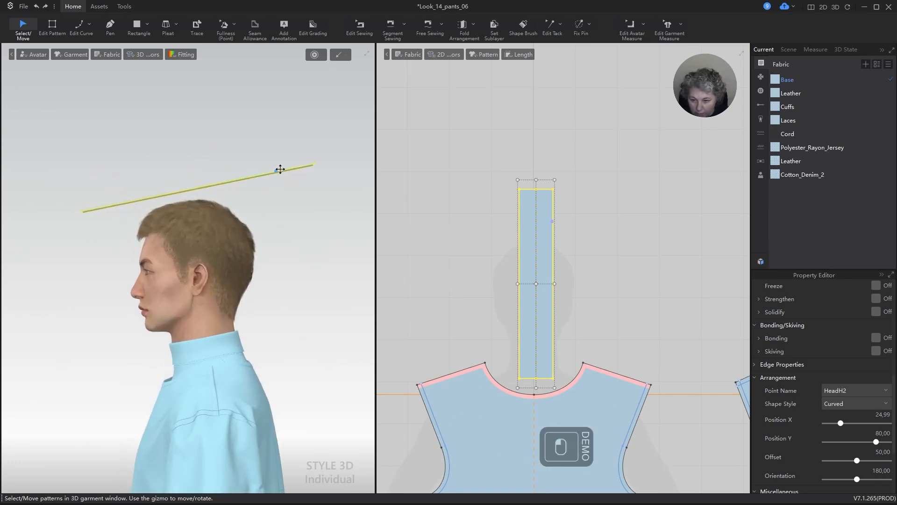
pyautogui.moveTo(304, 167); pyautogui.dragTo(312, 166)
pyautogui.click(285, 249)
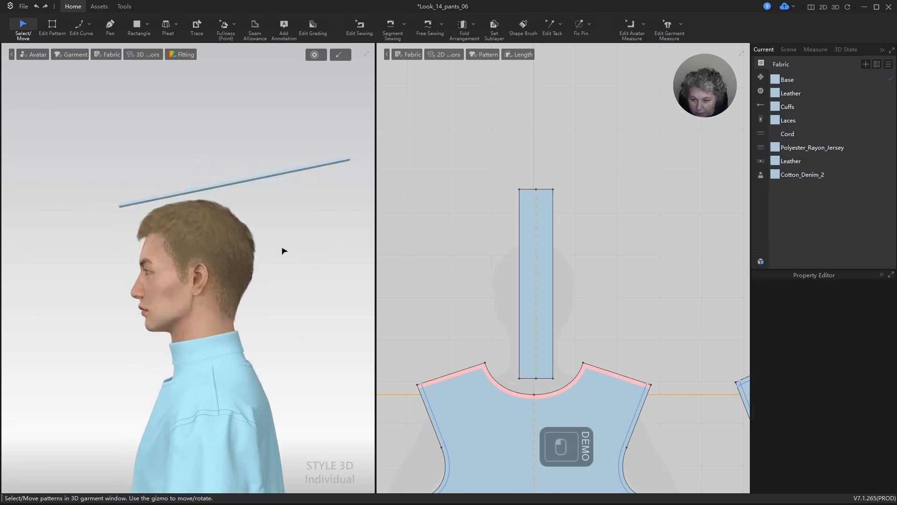
pyautogui.scroll(-2, 285, 250)
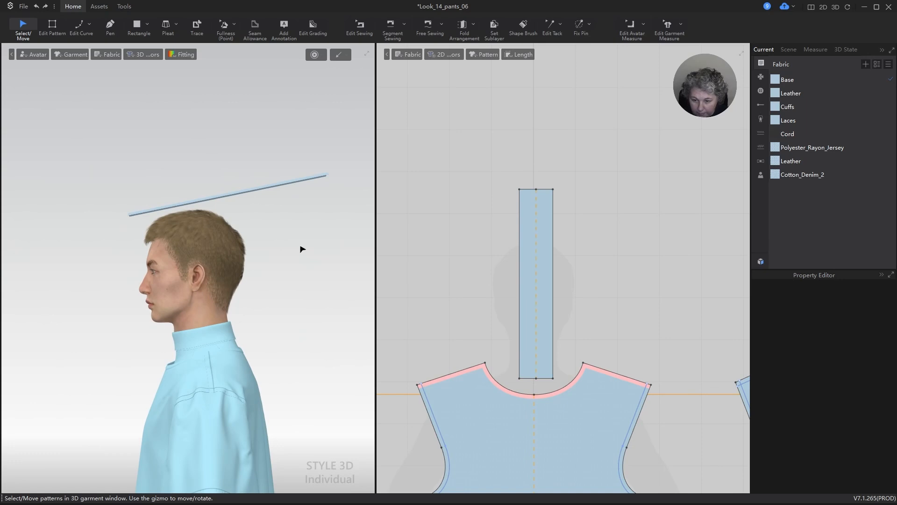
# - Delete the avatar's hair accessory
pyautogui.click(191, 226)
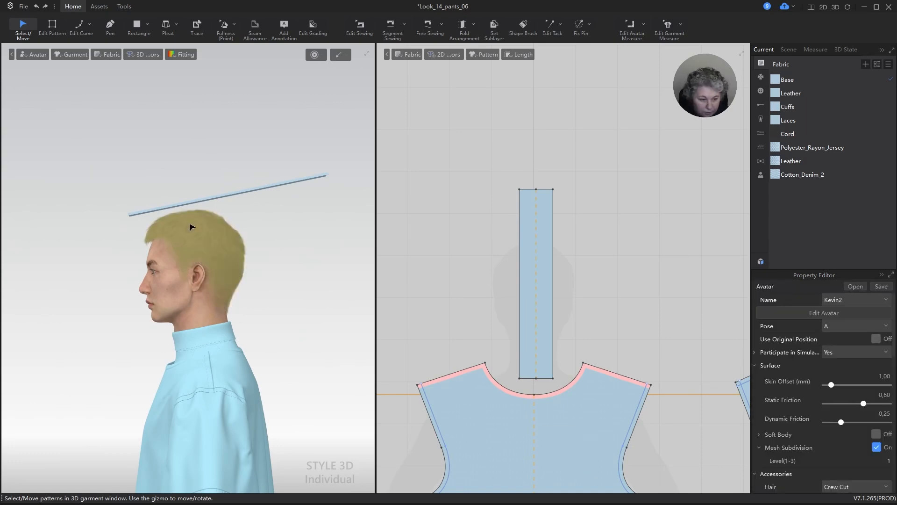
pyautogui.click(192, 227)
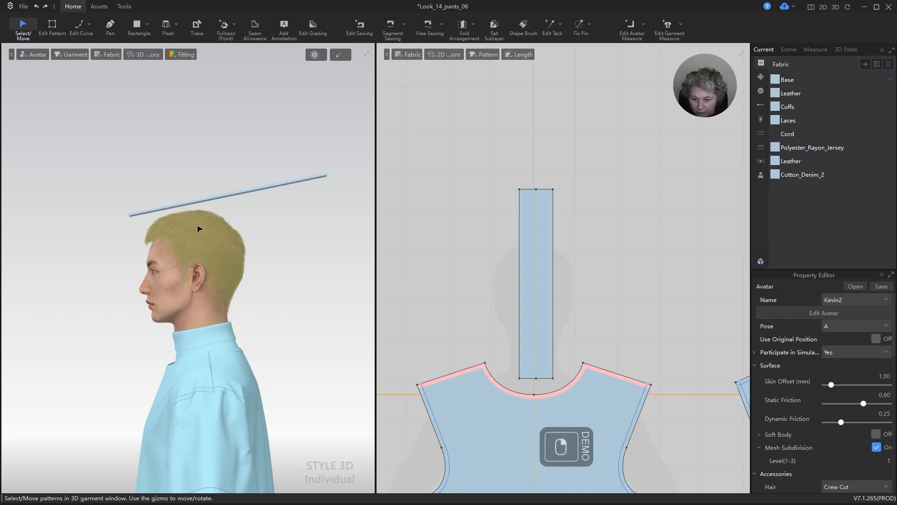
pyautogui.rightClick(199, 225)
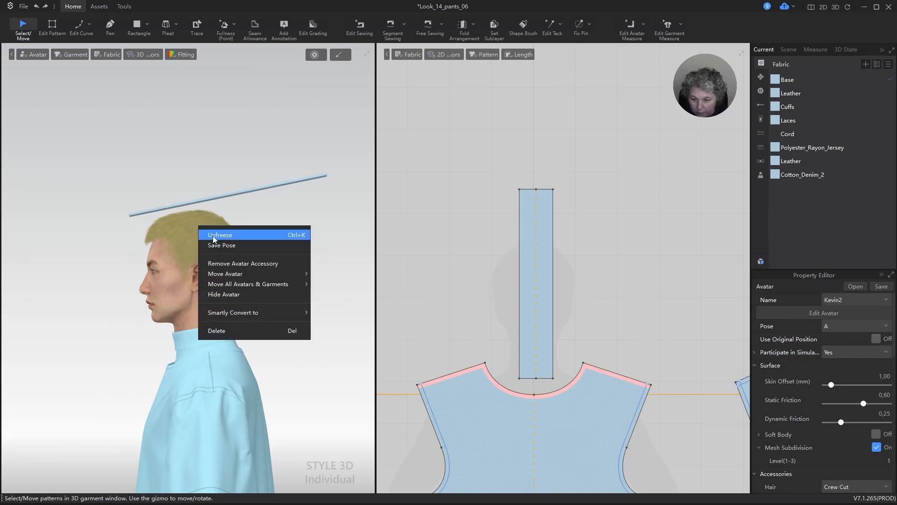
pyautogui.click(230, 326)
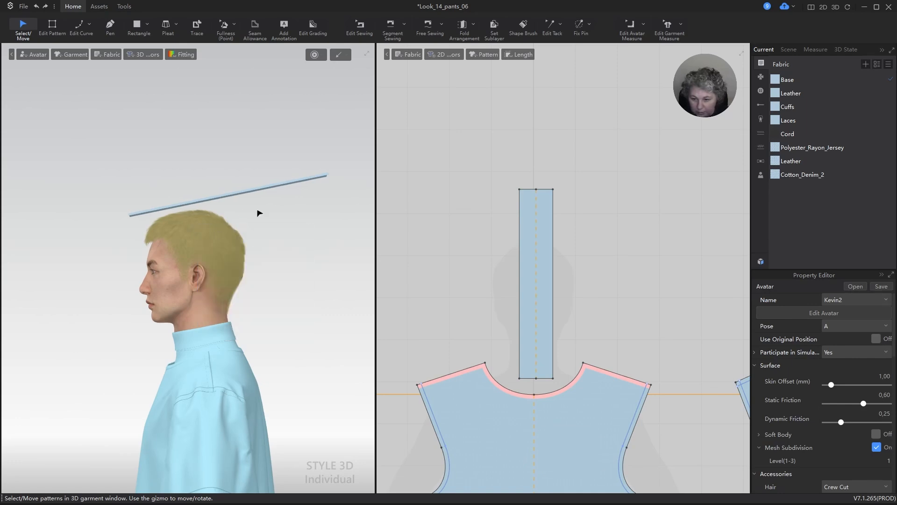
pyautogui.rightClick(187, 232)
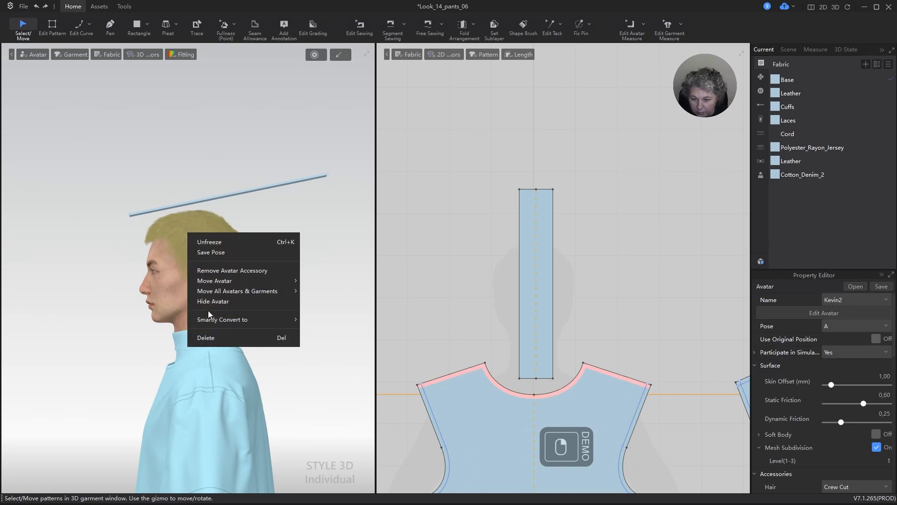
pyautogui.click(209, 337)
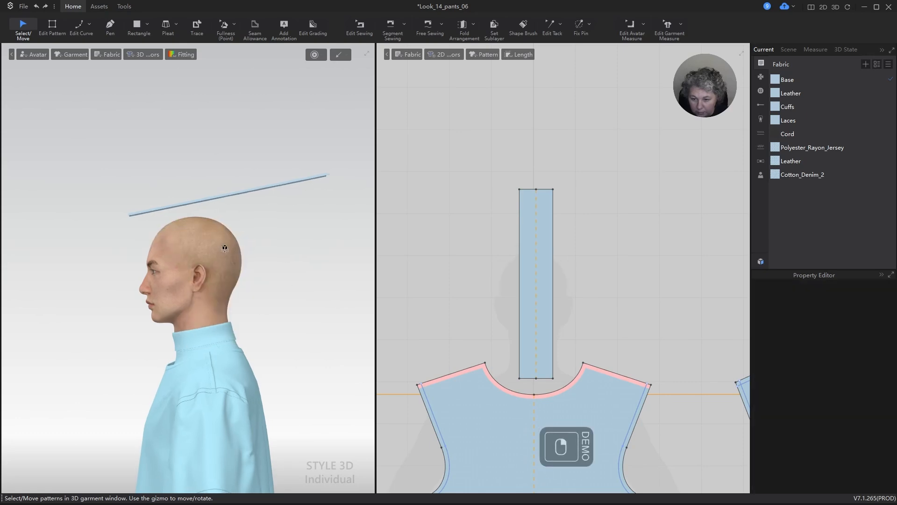
# - Simulate briefly to let the strip drop onto the avatar's bald head
pyautogui.moveTo(222, 248); pyautogui.dragTo(262, 208, button='right')
pyautogui.press('space')
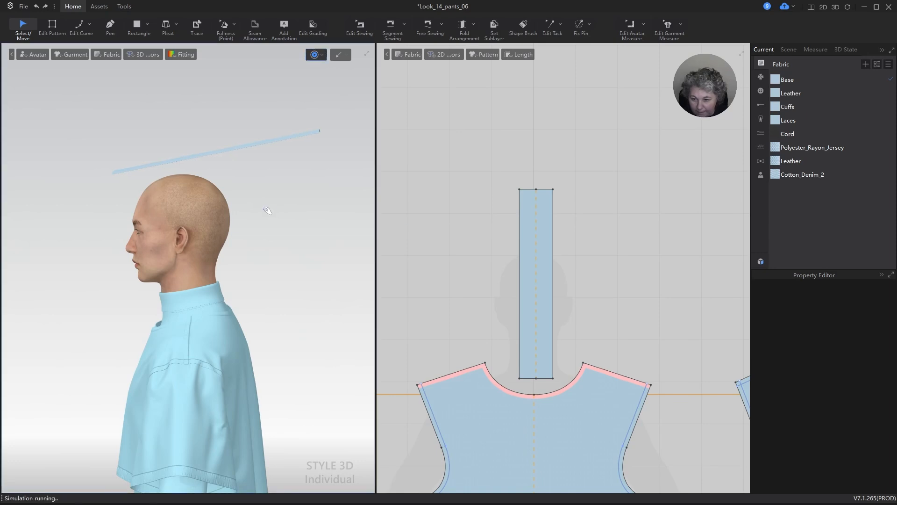
pyautogui.press('space')
pyautogui.moveTo(289, 228); pyautogui.dragTo(305, 224, button='right')
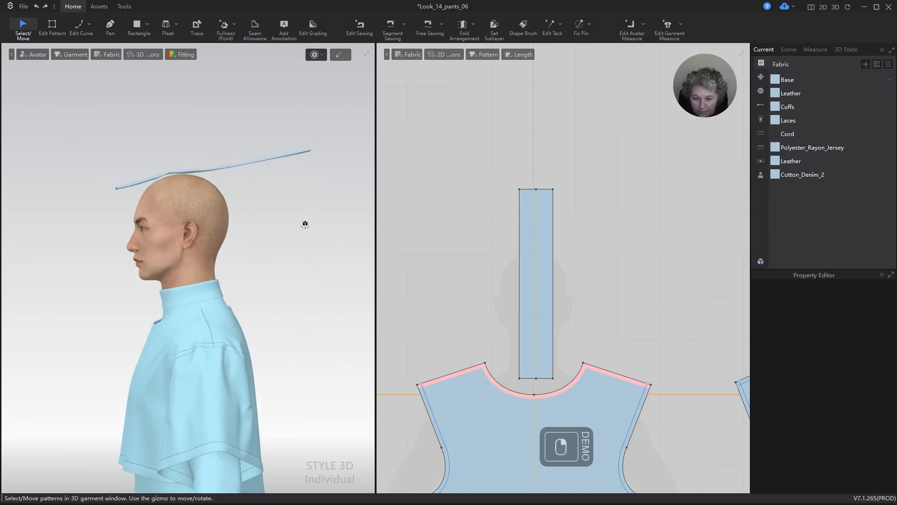
# - Pin the mesh points along the strip's lower short edge with the Fix Pin (Box) tool
pyautogui.click(286, 157)
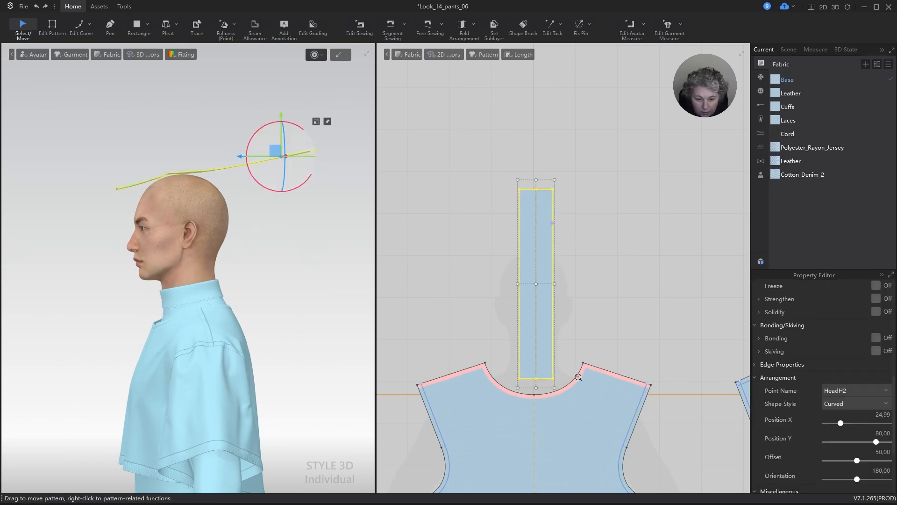
pyautogui.scroll(2, 578, 377)
pyautogui.click(589, 24)
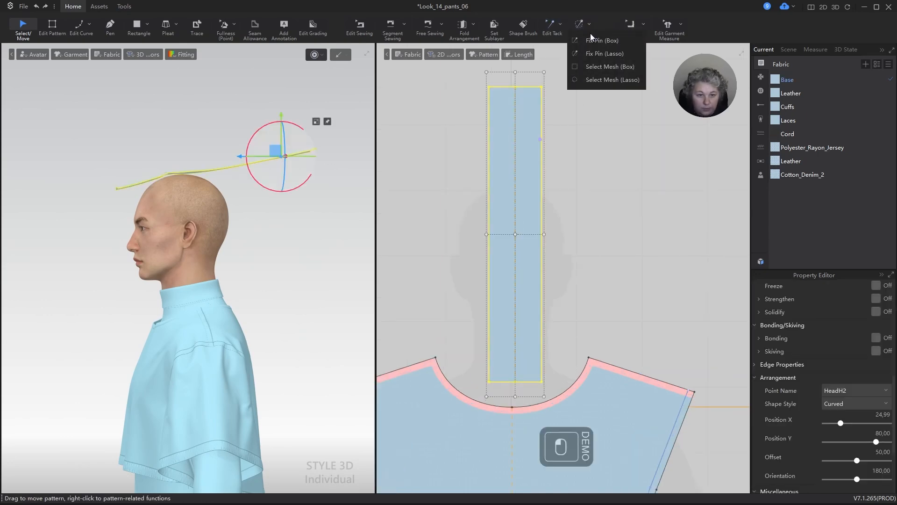
pyautogui.click(596, 34)
pyautogui.scroll(3, 538, 387)
pyautogui.moveTo(448, 370); pyautogui.dragTo(564, 391)
pyautogui.scroll(-4, 497, 320)
pyautogui.press('a')
# - Set the strip's particle distance to 5 and change its mesh type
pyautogui.click(505, 240)
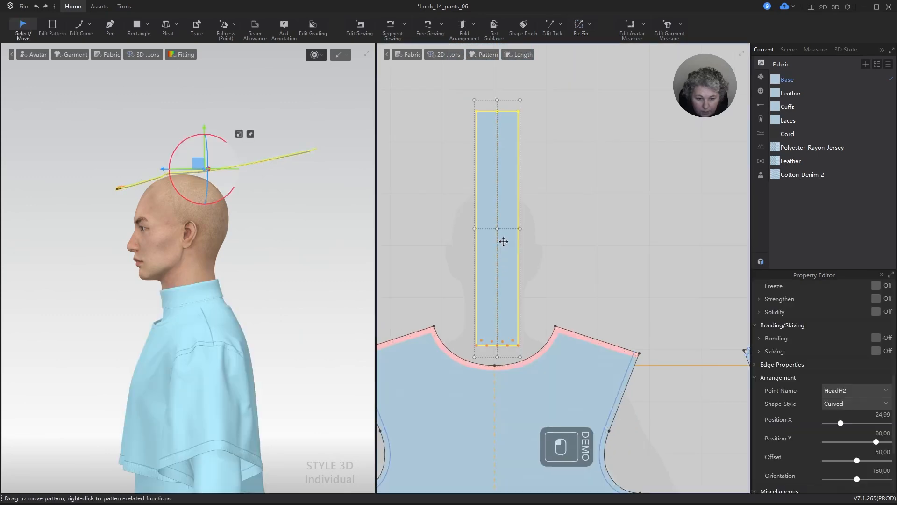
pyautogui.scroll(3, 879, 308)
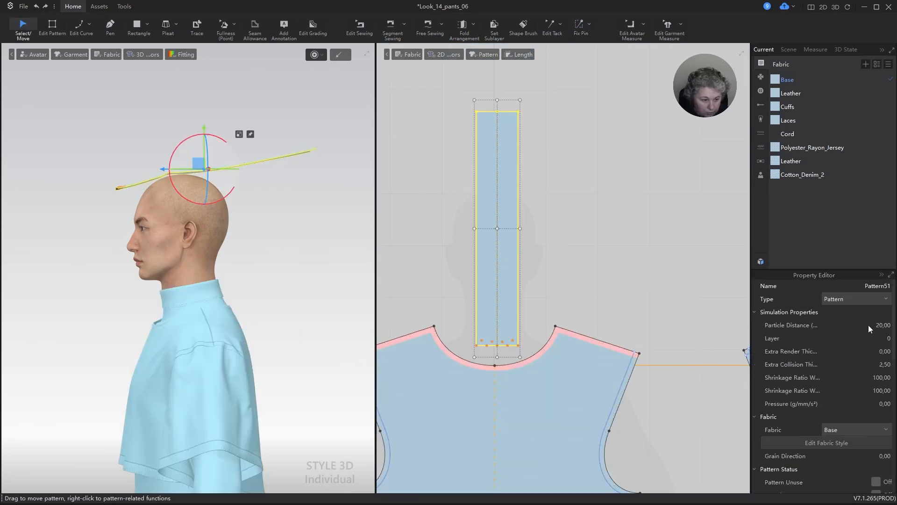
pyautogui.click(887, 325)
pyautogui.write('5')
pyautogui.press('Return')
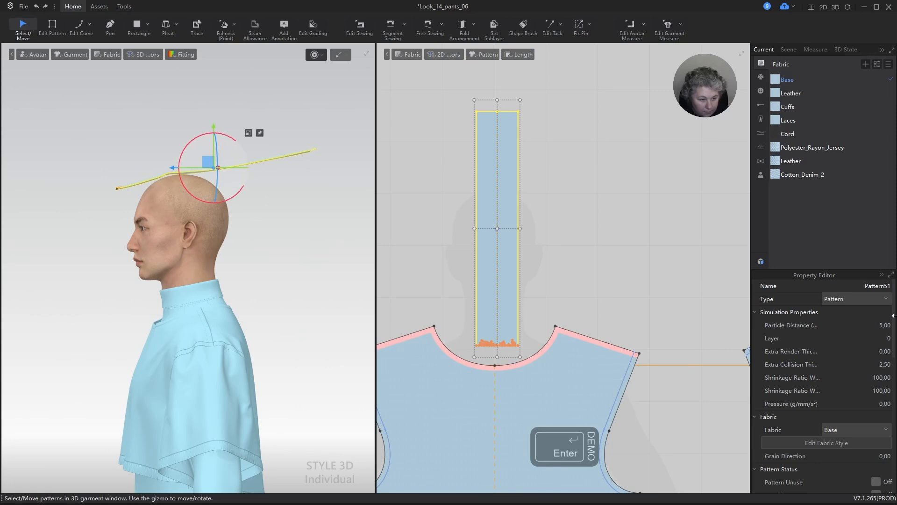
pyautogui.scroll(-8, 859, 373)
pyautogui.scroll(-3, 856, 422)
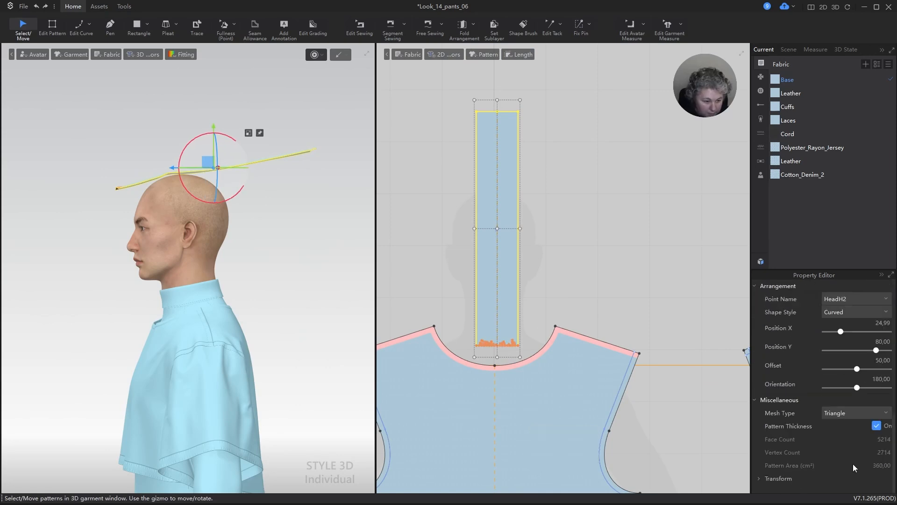
pyautogui.click(852, 413)
pyautogui.click(280, 211)
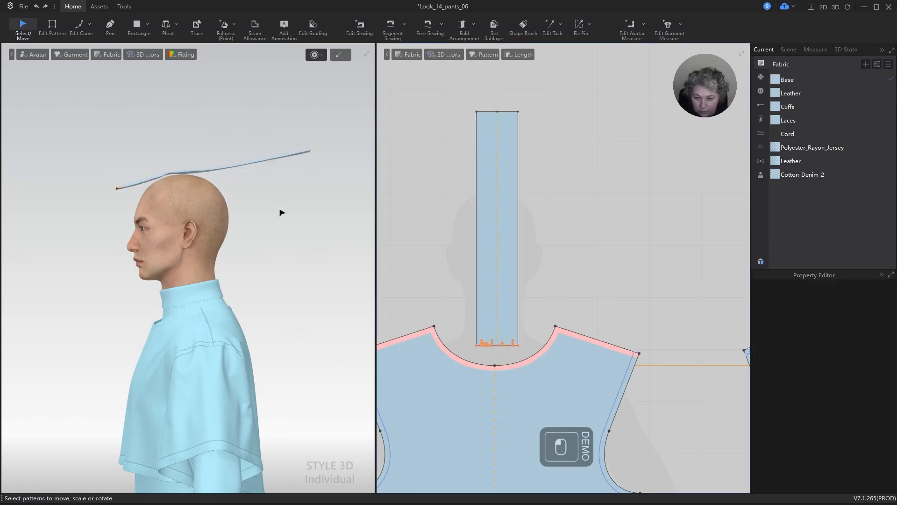
# - Harden the strip and simulate it so it bends over the back of the avatar's head
pyautogui.scroll(2, 285, 213)
pyautogui.press('space')
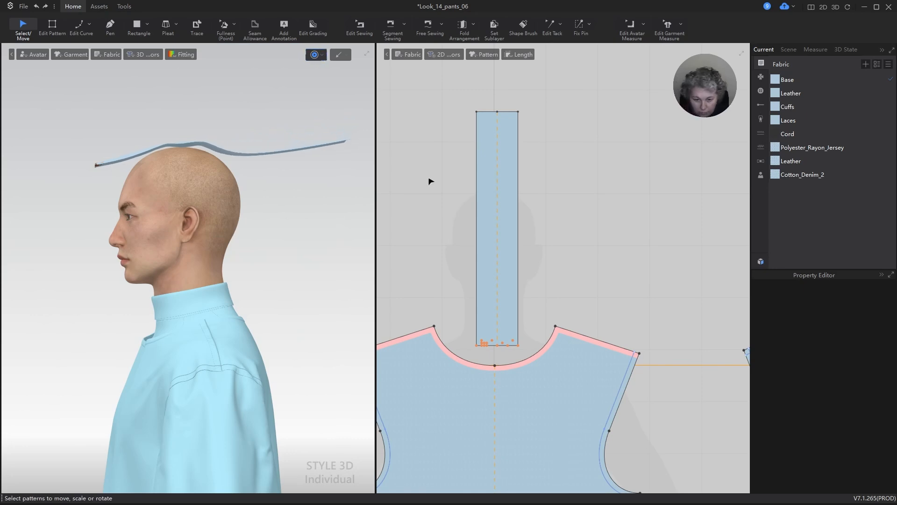
pyautogui.click(488, 163)
pyautogui.hotkey('ctrl', 'h')
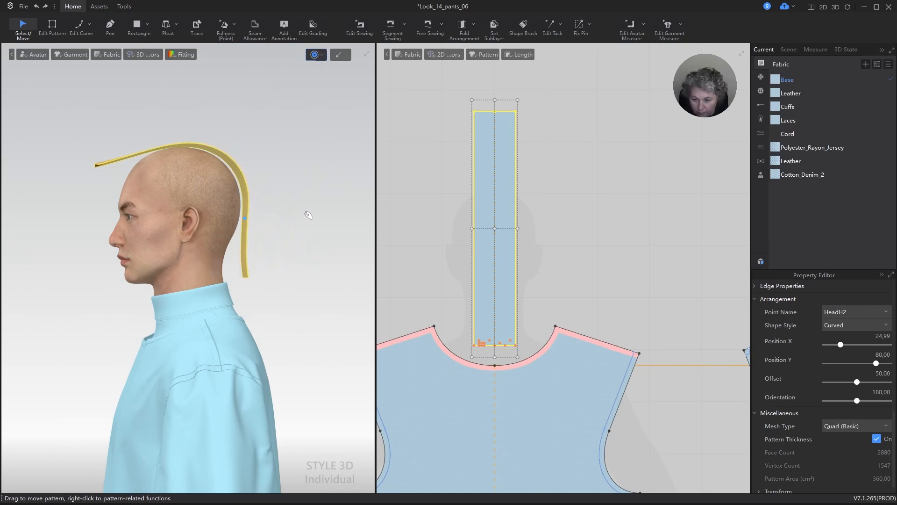
pyautogui.press('space')
pyautogui.click(295, 227)
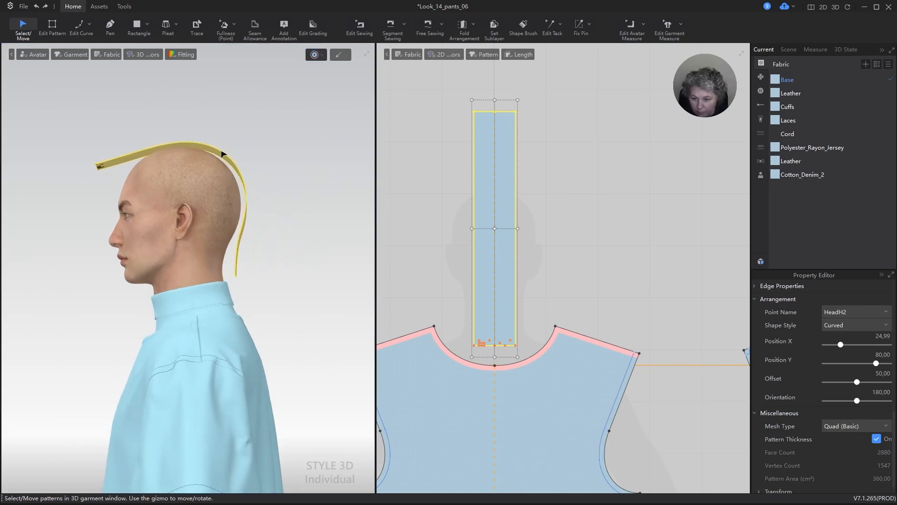
# - Pull the strip backwards over the crown of the avatar's head and restart the simulation
pyautogui.moveTo(216, 151); pyautogui.dragTo(267, 158)
pyautogui.moveTo(267, 158); pyautogui.dragTo(265, 157, button='right')
pyautogui.moveTo(226, 139); pyautogui.dragTo(226, 136)
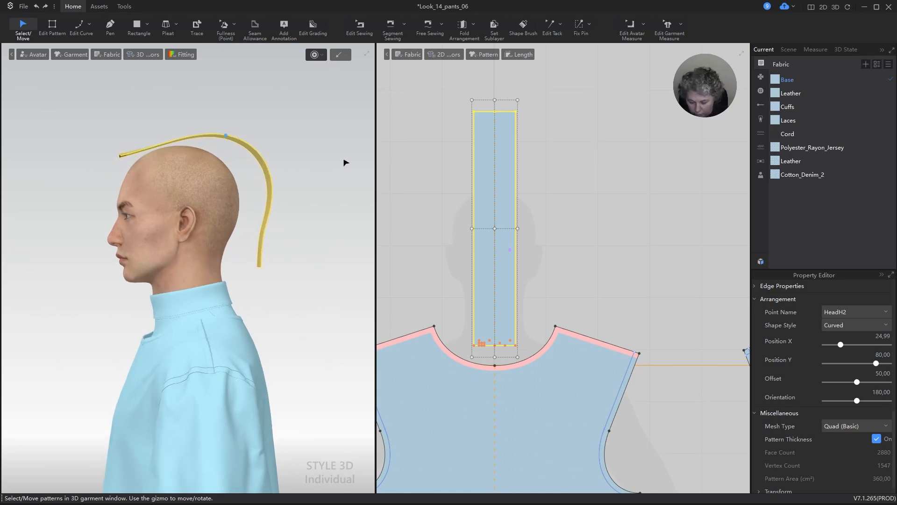
pyautogui.press('space')
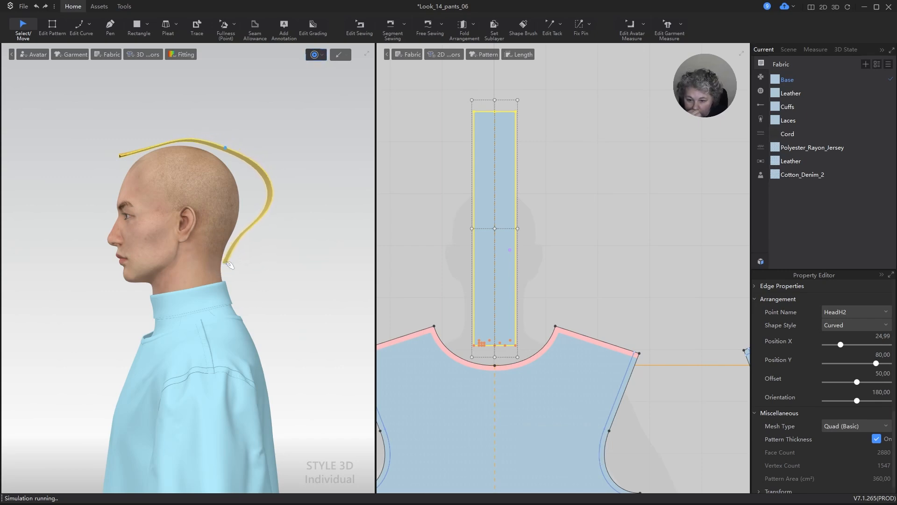
# - Pull the strip's rear end down the nape and straighten it along the middle of the head
pyautogui.moveTo(290, 317); pyautogui.dragTo(247, 273, button='right')
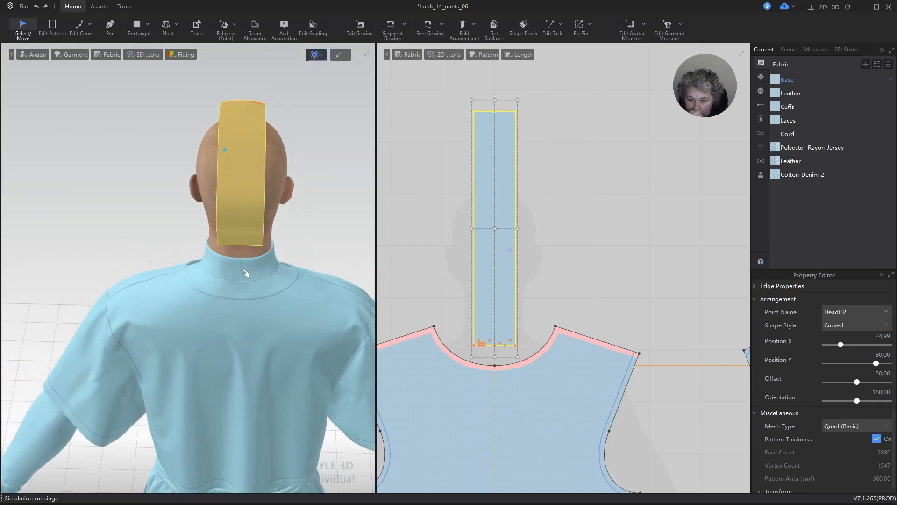
pyautogui.click(245, 244)
pyautogui.moveTo(247, 253); pyautogui.dragTo(246, 262)
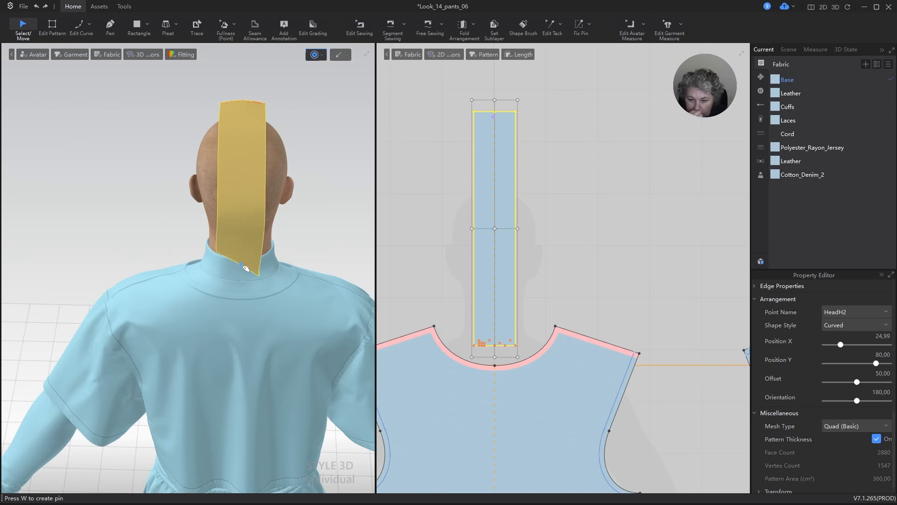
pyautogui.moveTo(260, 291)
pyautogui.mouseDown(button='right')
pyautogui.moveTo(305, 294)
pyautogui.moveTo(353, 276)
pyautogui.moveTo(266, 303)
pyautogui.moveTo(310, 296)
pyautogui.moveTo(262, 301)
pyautogui.moveTo(313, 285)
pyautogui.moveTo(263, 286)
pyautogui.mouseUp(button='right')
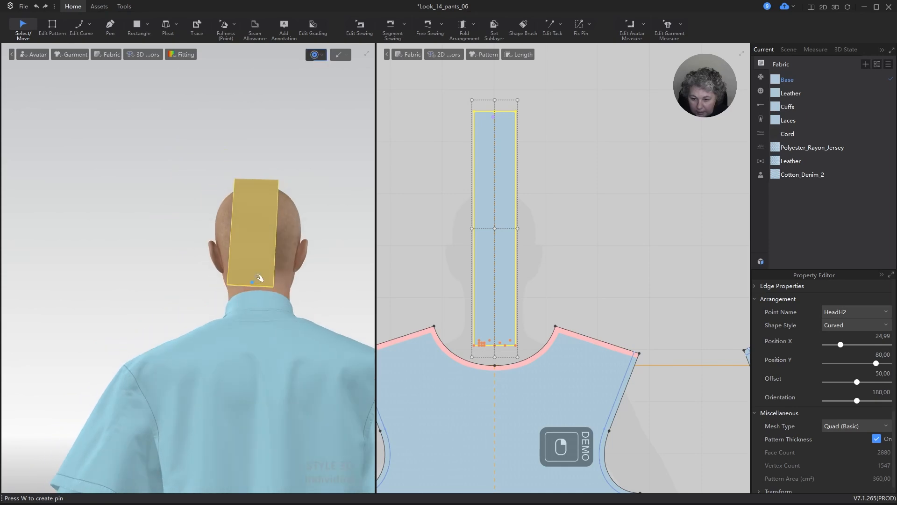
pyautogui.moveTo(264, 290); pyautogui.dragTo(269, 293)
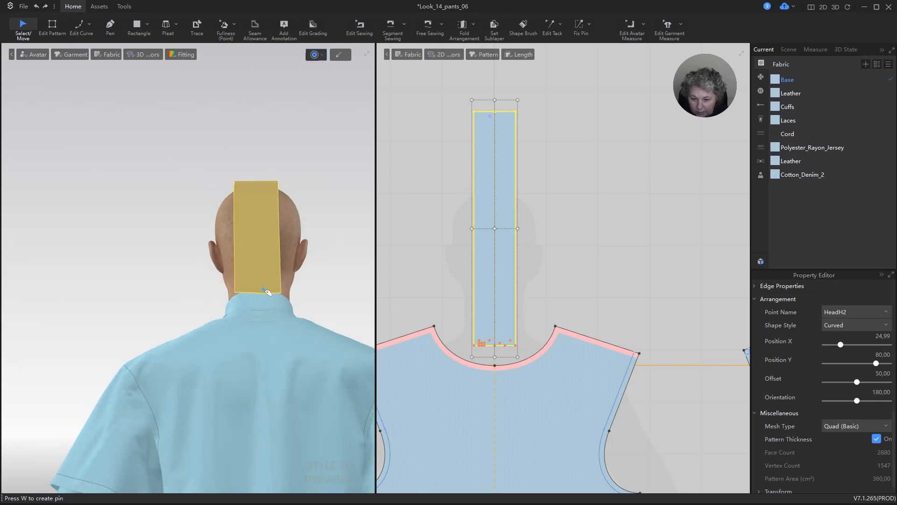
# - Pull the strip's rear end down and in towards the back of the T-shirt collar during simulation
pyautogui.moveTo(267, 292); pyautogui.dragTo(350, 352, button='right')
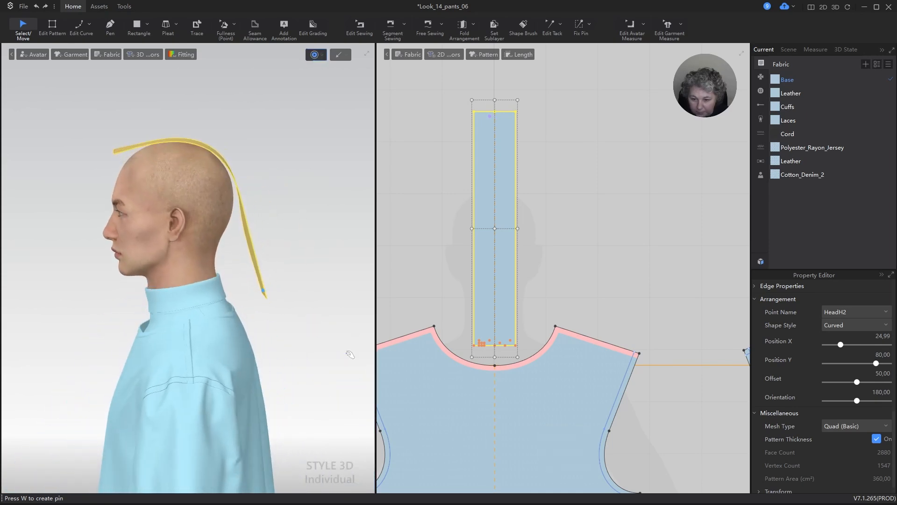
pyautogui.scroll(3, 274, 303)
pyautogui.scroll(3, 273, 303)
pyautogui.moveTo(328, 329); pyautogui.dragTo(290, 340)
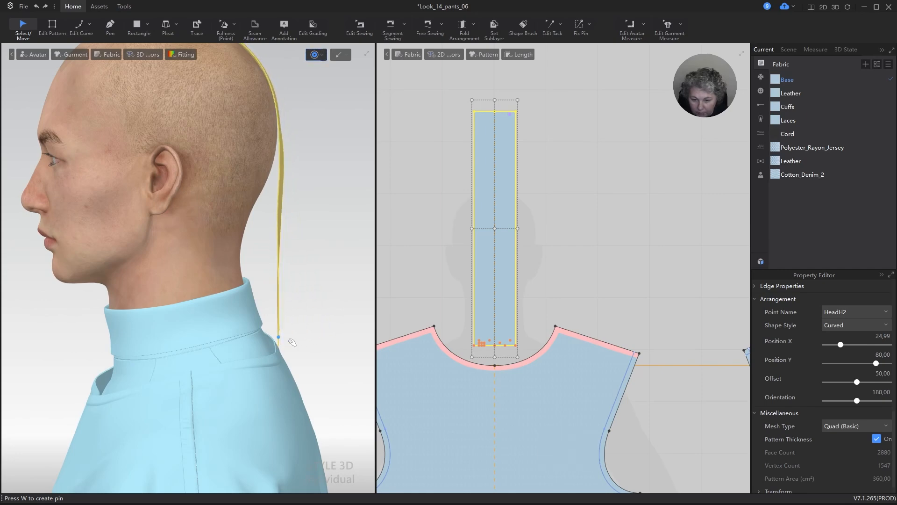
pyautogui.moveTo(292, 341); pyautogui.dragTo(259, 343, button='right')
pyautogui.keyDown('alt'); pyautogui.moveTo(326, 353); pyautogui.dragTo(234, 324); pyautogui.keyUp('alt')
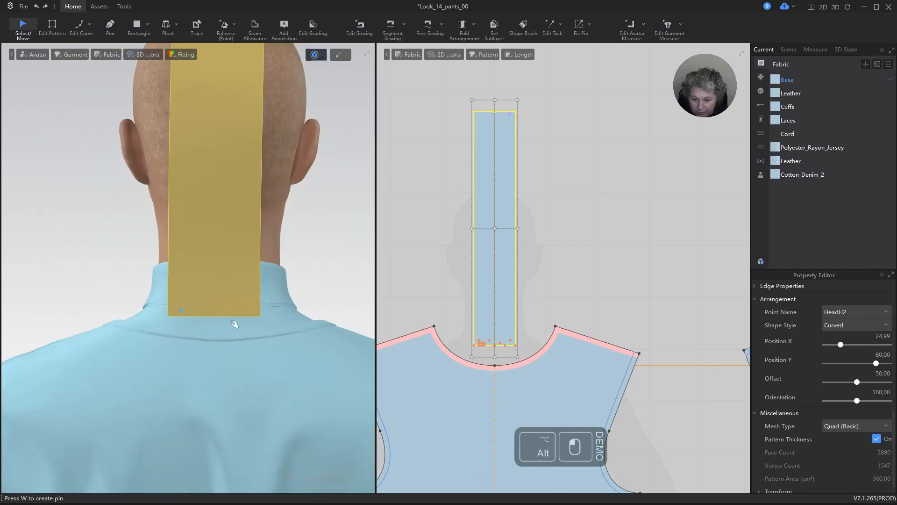
pyautogui.moveTo(234, 324); pyautogui.dragTo(316, 324, button='right')
pyautogui.scroll(-3, 237, 322)
pyautogui.keyDown('alt'); pyautogui.moveTo(228, 290); pyautogui.dragTo(334, 313); pyautogui.keyUp('alt')
pyautogui.moveTo(333, 313); pyautogui.dragTo(358, 315, button='right')
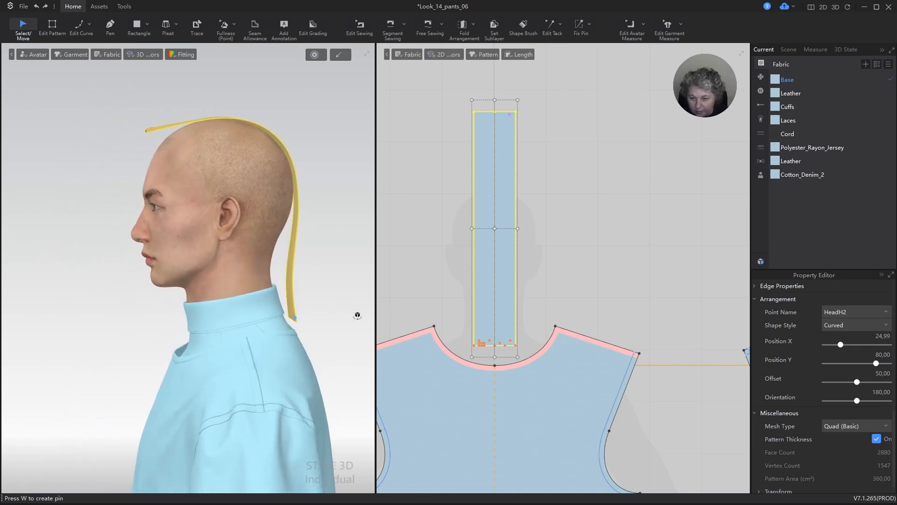
# - Move the strip's 2D pattern upward, away from the front piece's neckline
pyautogui.press('a')
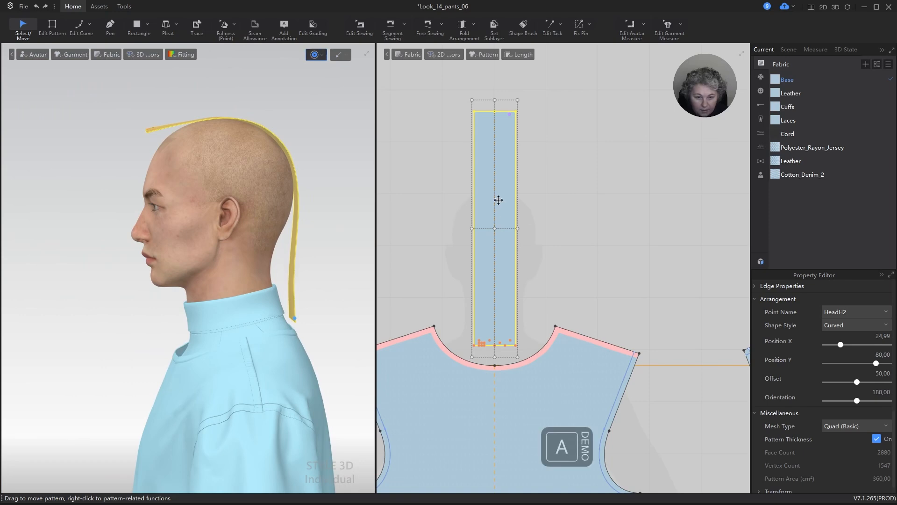
pyautogui.moveTo(498, 199); pyautogui.dragTo(507, 181)
pyautogui.click(504, 327)
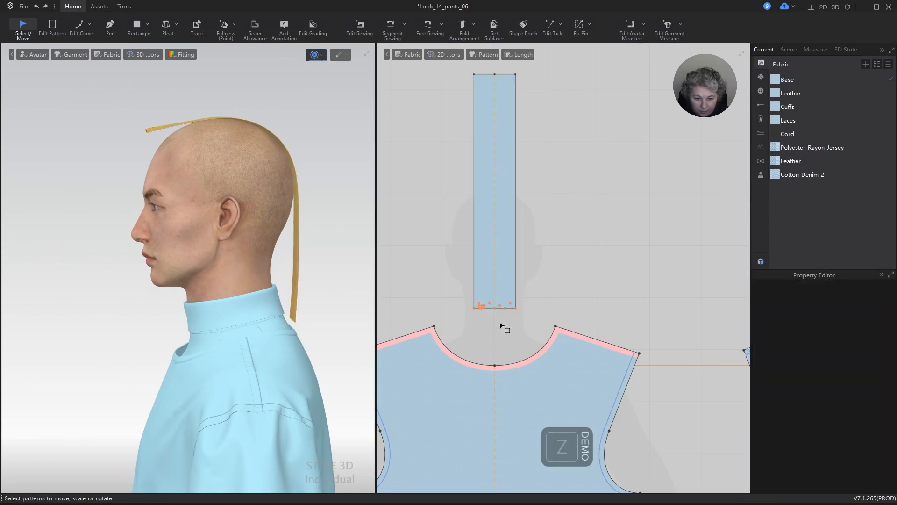
# - Delete all pins along the strip's lower short edge
pyautogui.press('z')
pyautogui.scroll(3, 498, 309)
pyautogui.press('z')
pyautogui.click(498, 309)
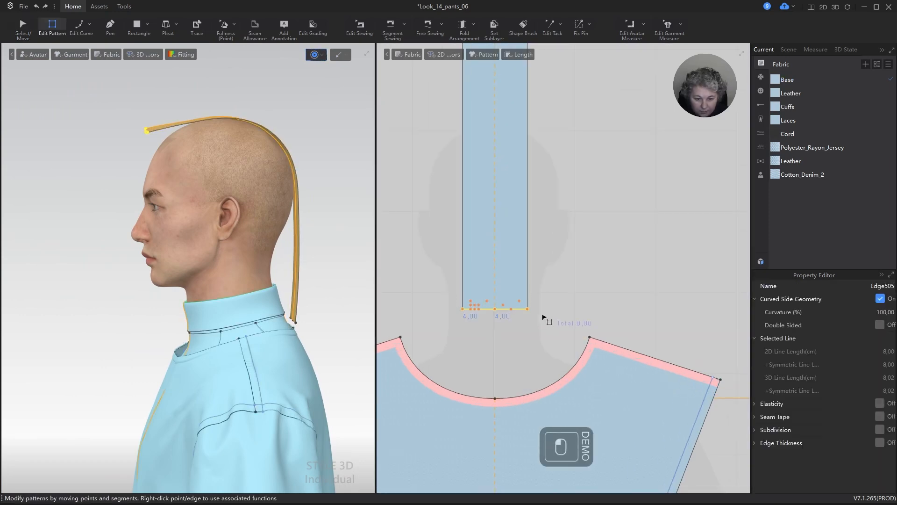
pyautogui.click(580, 27)
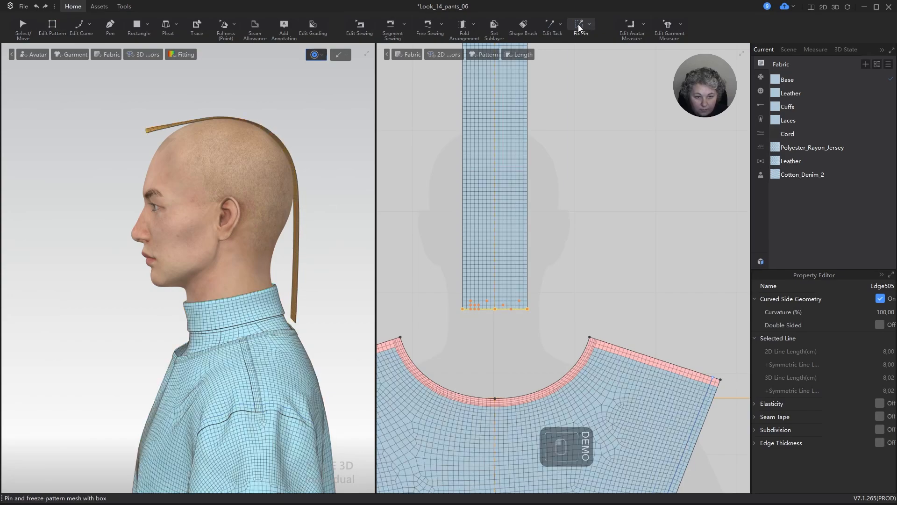
pyautogui.rightClick(477, 309)
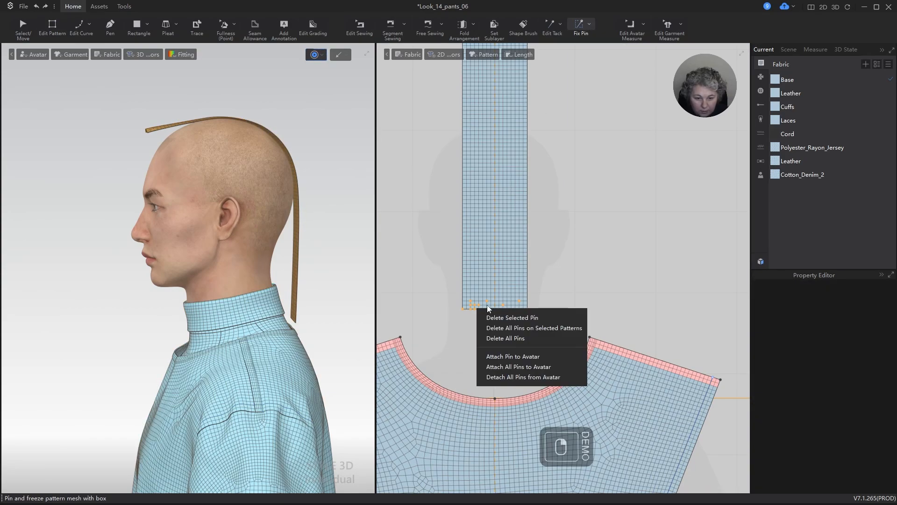
pyautogui.click(502, 340)
# - Lengthen the strip by moving its upper short edge 2 cm outward, and check the long side's length
pyautogui.scroll(-4, 448, 346)
pyautogui.scroll(3, 467, 110)
pyautogui.moveTo(467, 109); pyautogui.dragTo(493, 120, button='middle')
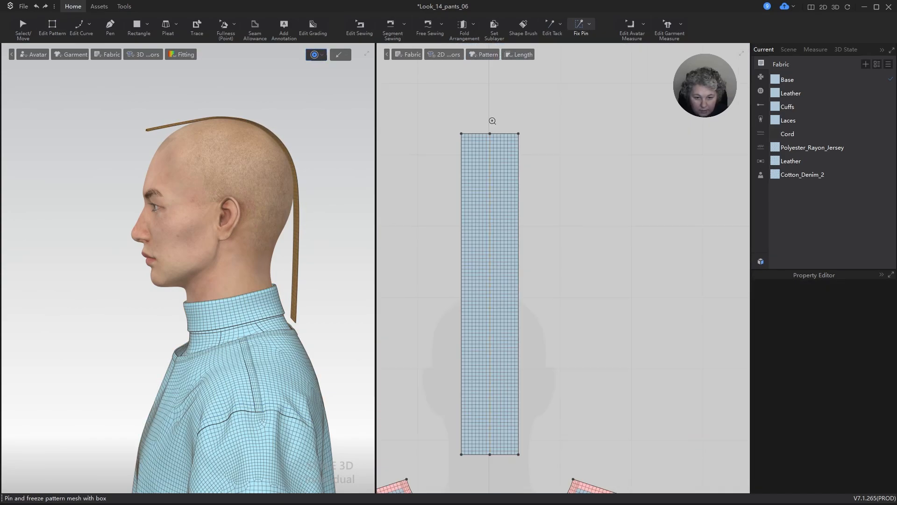
pyautogui.press('a')
pyautogui.press('z')
pyautogui.click(507, 134)
pyautogui.moveTo(507, 134); pyautogui.dragTo(505, 121)
pyautogui.rightClick(505, 120)
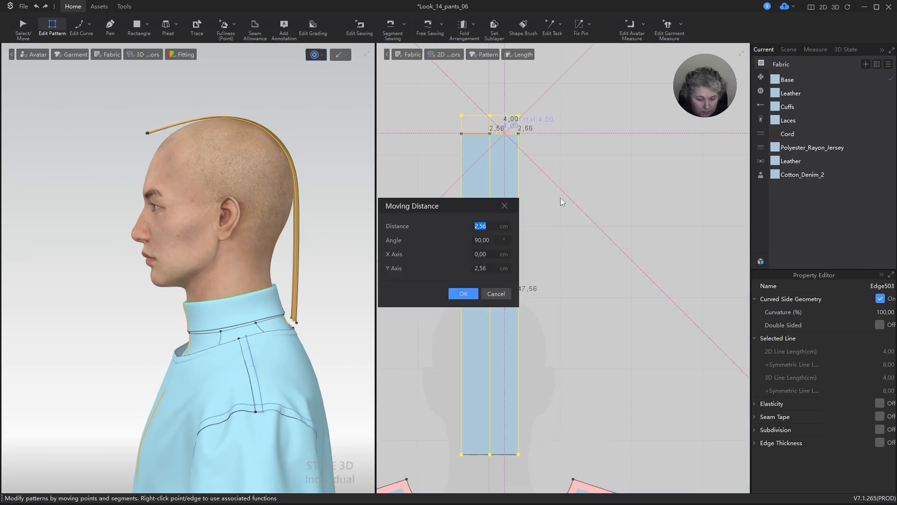
pyautogui.write('2')
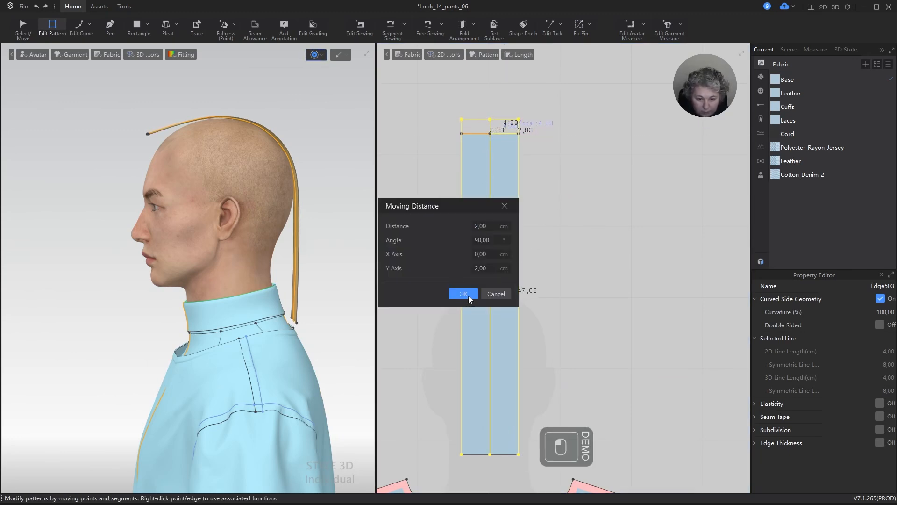
pyautogui.click(468, 295)
pyautogui.click(558, 295)
pyautogui.click(520, 281)
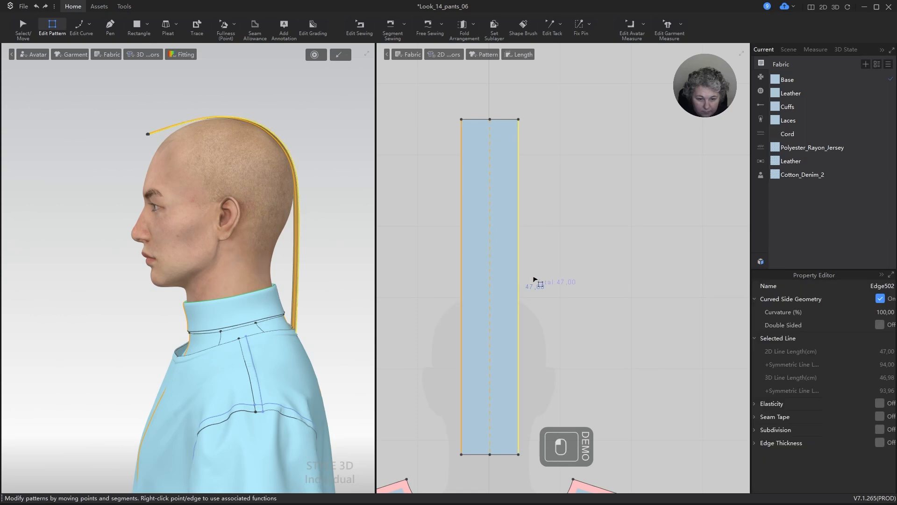
pyautogui.click(572, 267)
# - Simulate the lengthened strip over the avatar's head
pyautogui.moveTo(296, 263)
pyautogui.mouseDown(button='right')
pyautogui.moveTo(260, 270)
pyautogui.moveTo(305, 270)
pyautogui.mouseUp(button='right')
pyautogui.press('a')
pyautogui.press('space')
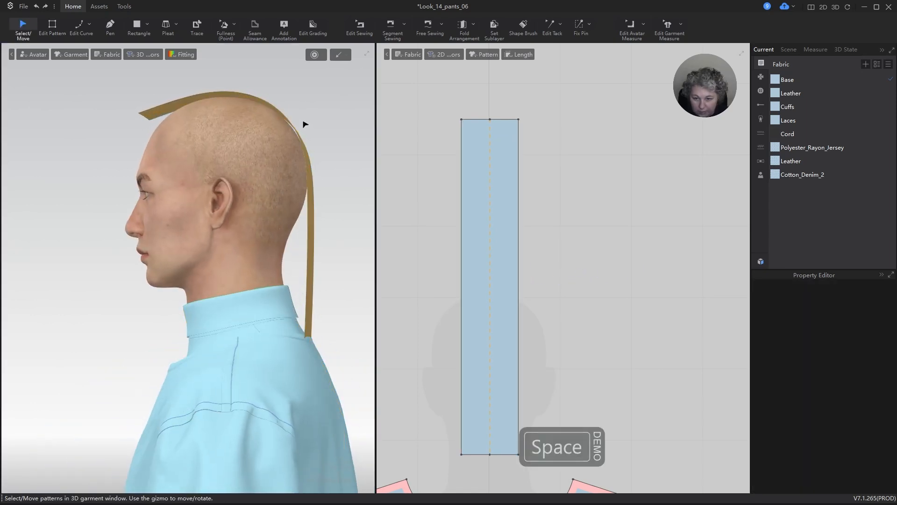
pyautogui.moveTo(301, 137); pyautogui.dragTo(259, 212, button='right')
# - Move the strip's 2D pattern from above the front piece to above the back piece's neckline
pyautogui.scroll(-4, 461, 200)
pyautogui.scroll(2, 476, 280)
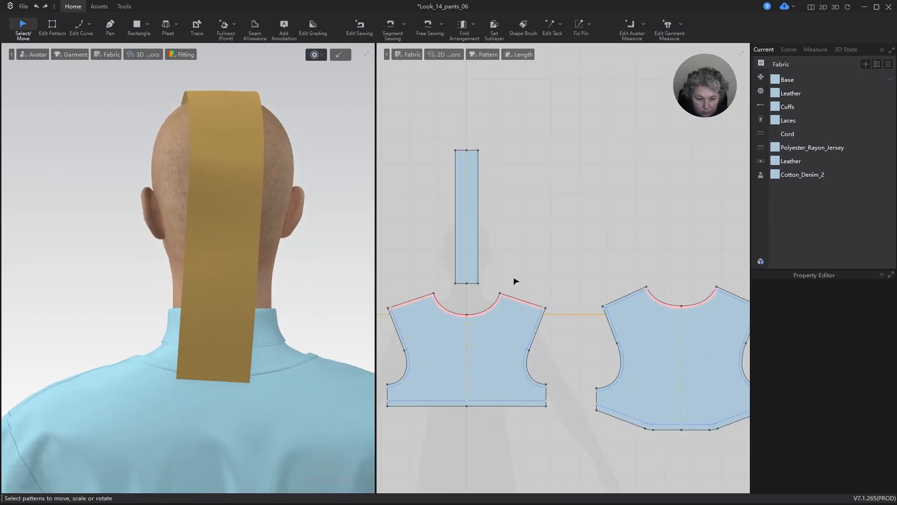
pyautogui.scroll(-3, 458, 239)
pyautogui.moveTo(460, 227); pyautogui.dragTo(624, 221)
pyautogui.scroll(5, 629, 275)
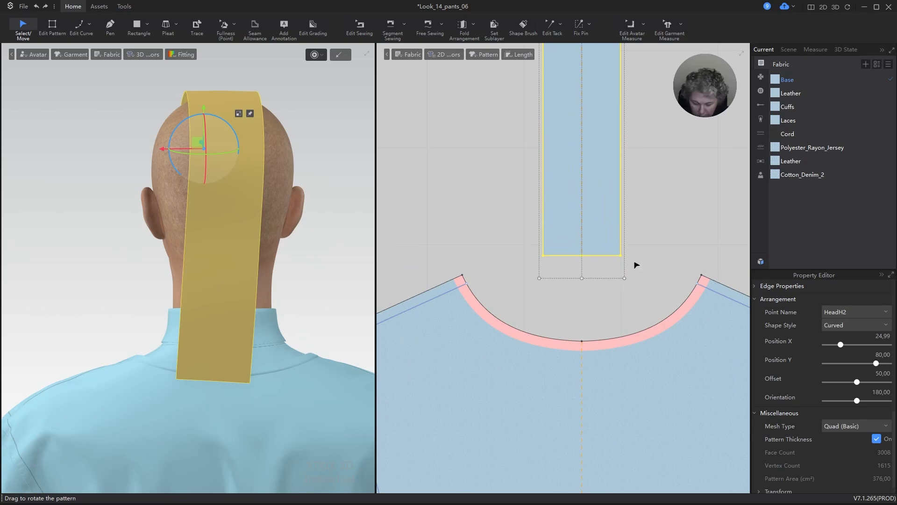
# - Sew the strip's lower short edge to the centre of the back neckline with Free Sewing, 4 cm per half
pyautogui.press('m')
pyautogui.click(584, 256)
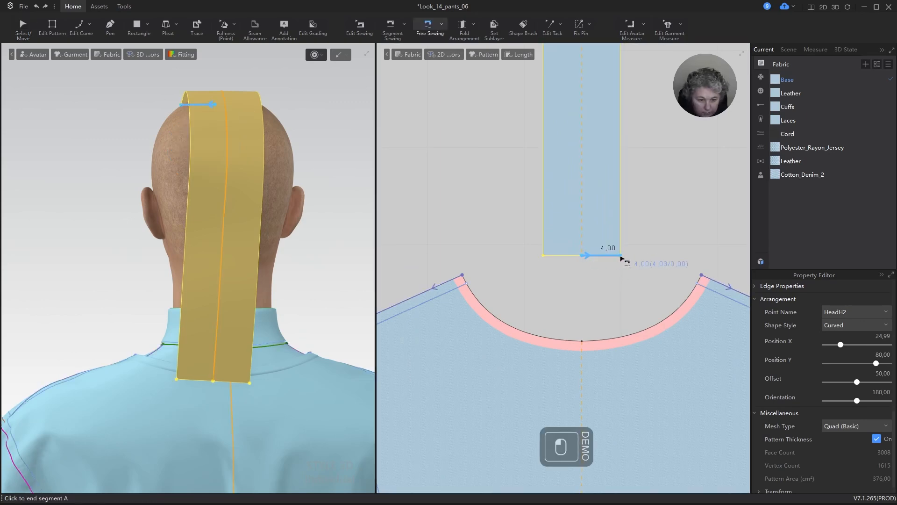
pyautogui.click(587, 342)
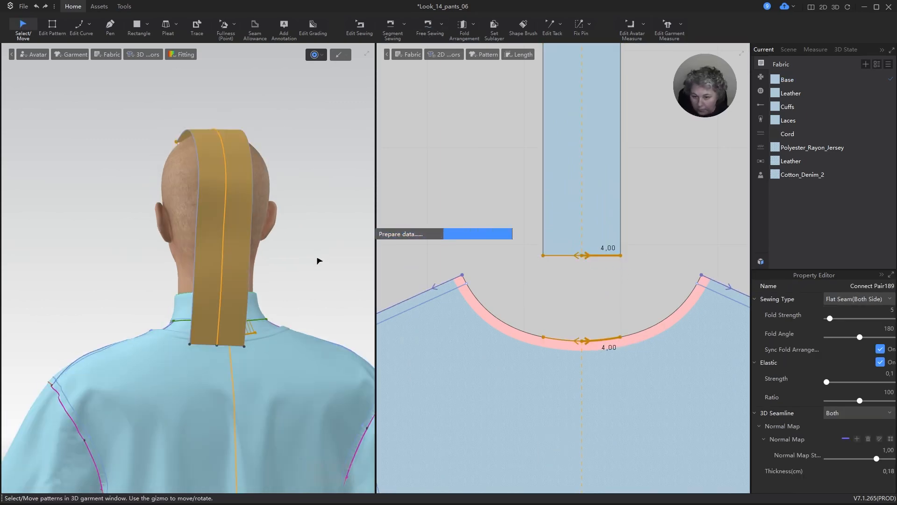
# - Try to simulate the strip sewn to the back neckline, and undo the simulation
pyautogui.hotkey('ctrl', 'z')
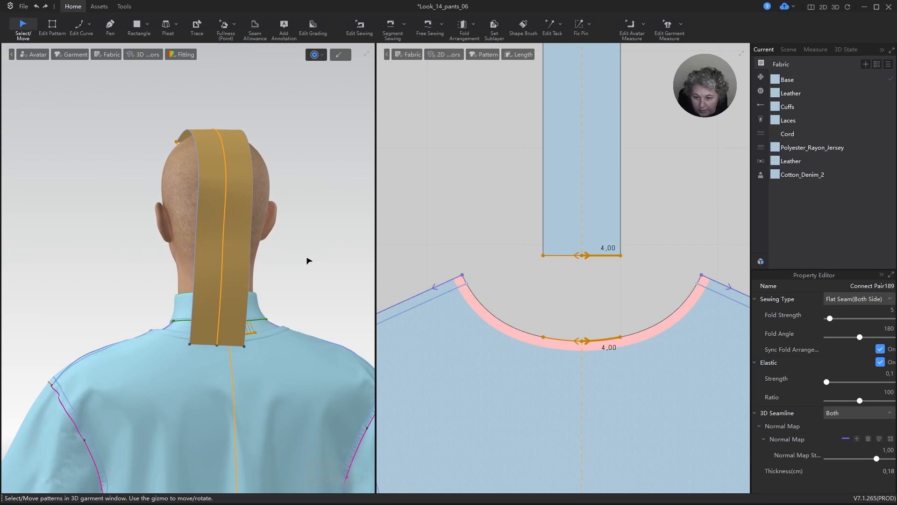
pyautogui.press('space')
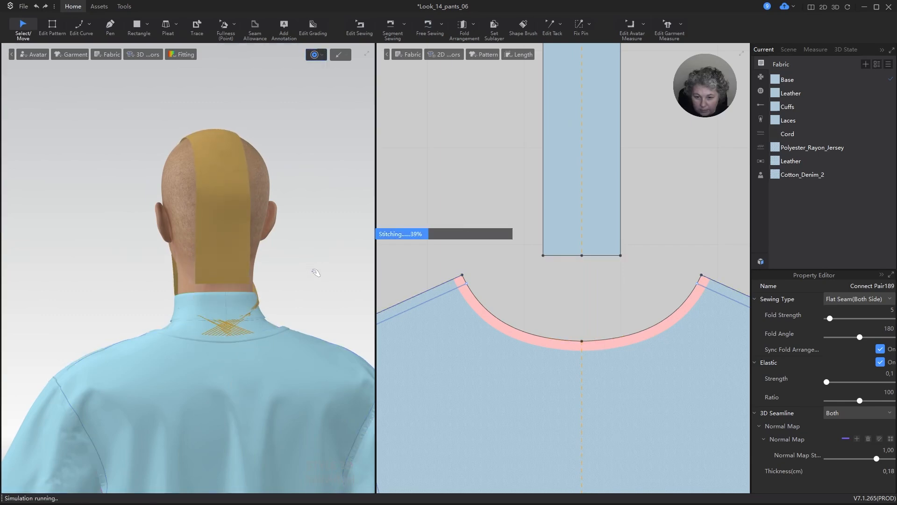
pyautogui.hotkey('ctrl', 'z')
pyautogui.scroll(-4, 329, 259)
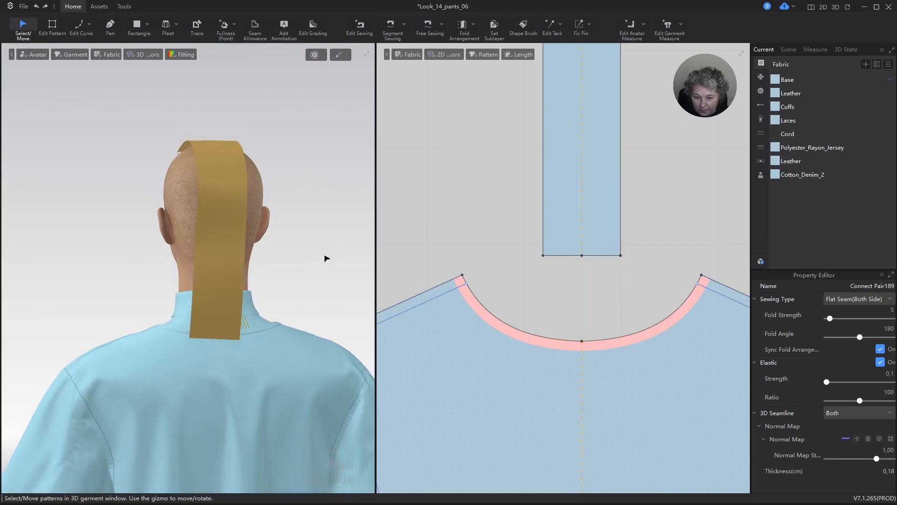
pyautogui.moveTo(284, 260); pyautogui.dragTo(361, 265, button='right')
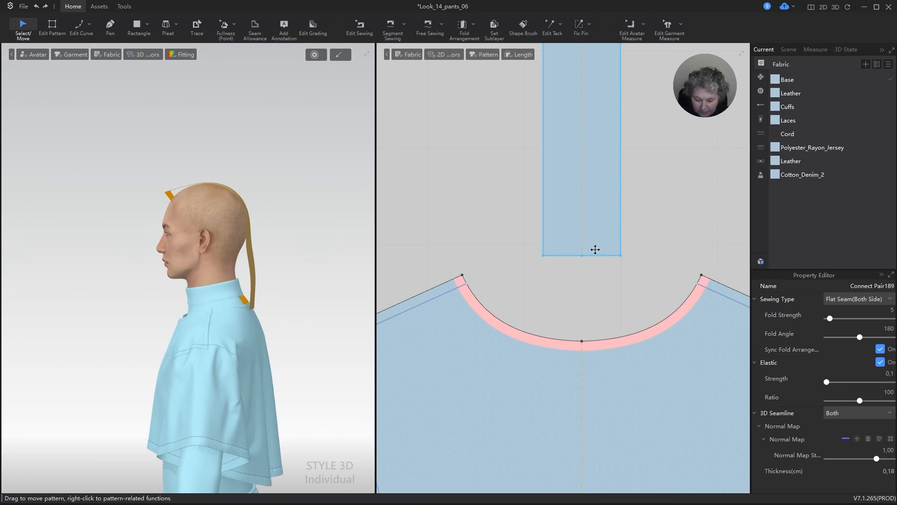
# - Delete the seam between the strip's lower edge and the back neckline
pyautogui.press('b')
pyautogui.press('Delete')
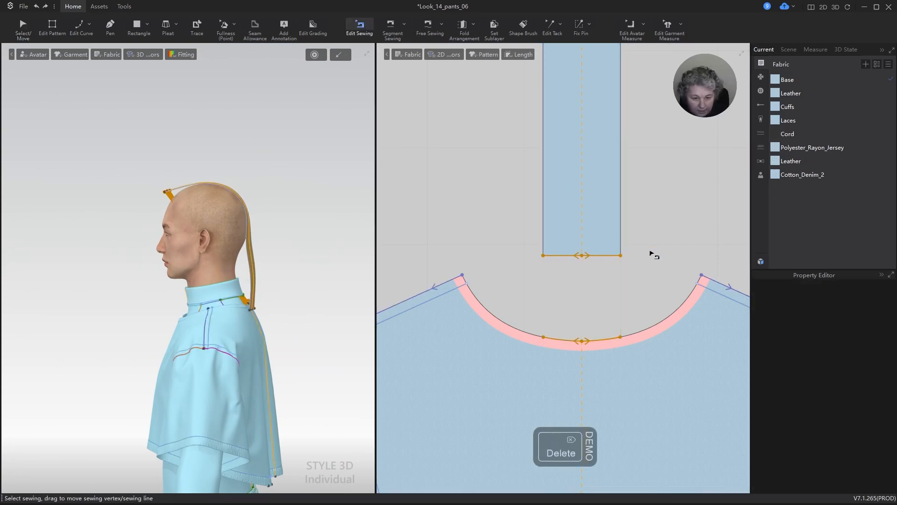
pyautogui.scroll(-2, 606, 281)
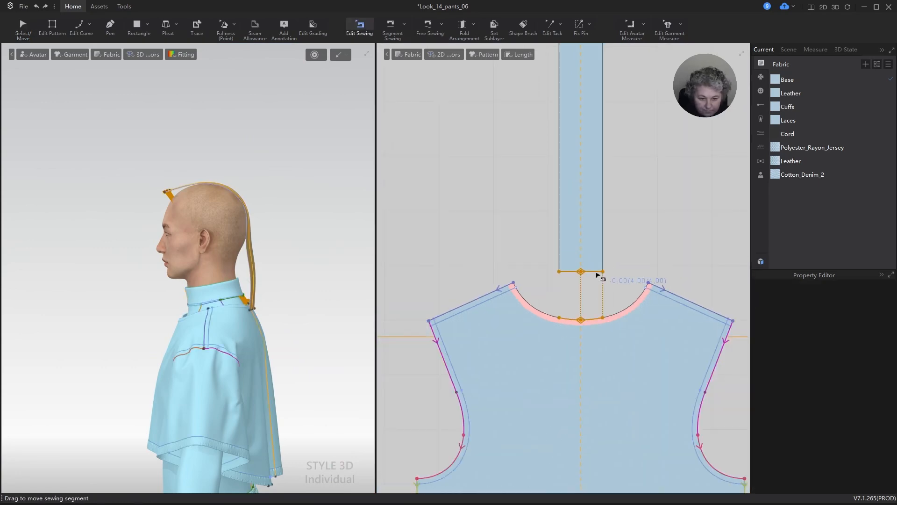
pyautogui.click(598, 276)
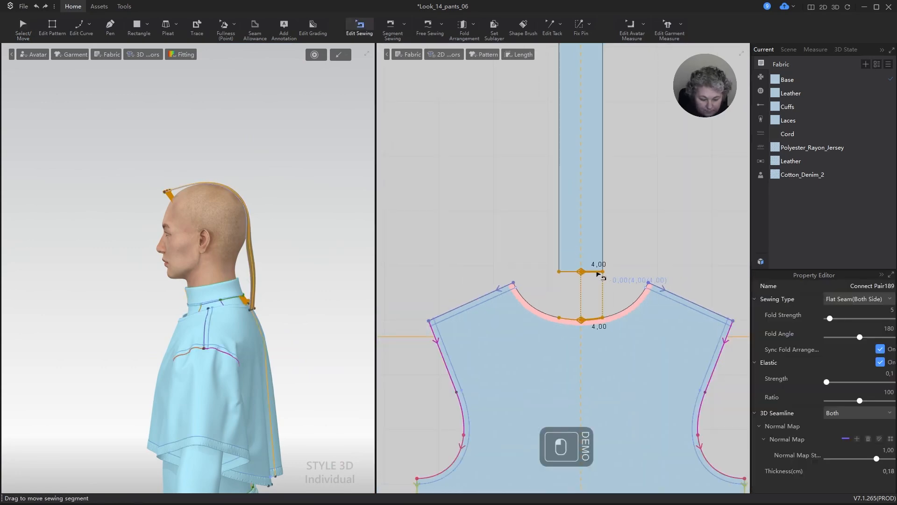
pyautogui.click(629, 247)
# - Rotate the strip's 2D pattern 180 degrees above the back neckline so that its other short edge faces the neckline
pyautogui.scroll(-3, 621, 251)
pyautogui.press('a')
pyautogui.click(605, 153)
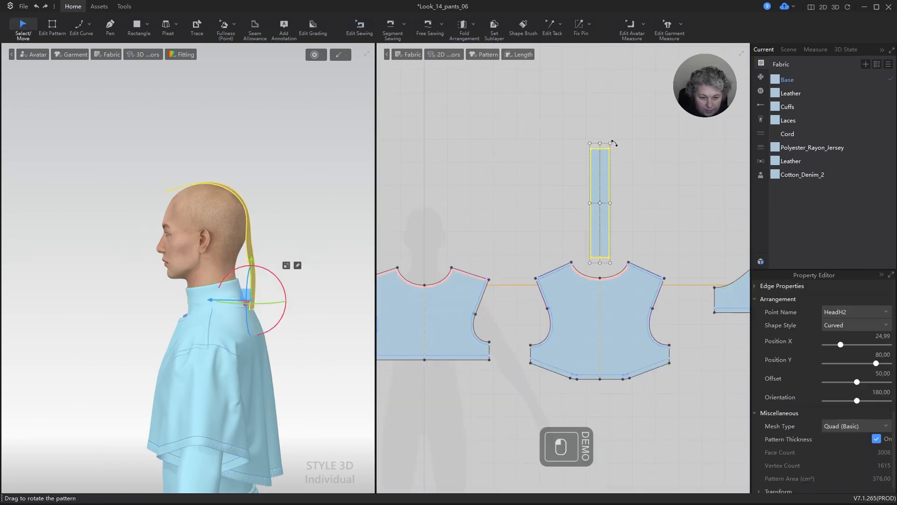
pyautogui.moveTo(614, 141); pyautogui.dragTo(596, 262)
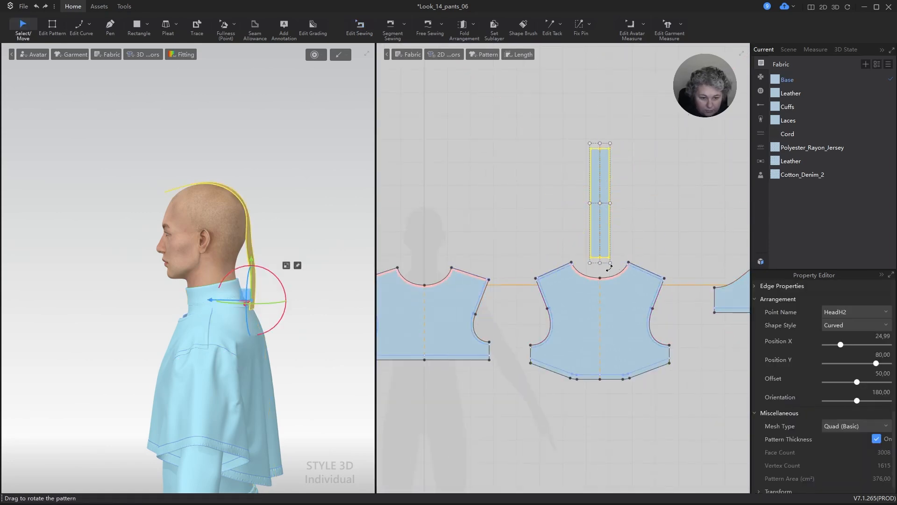
# - Sew the strip's lower short edge to the centre of the back neckline with Free Sewing, matching 4 cm per half from the middle
pyautogui.scroll(5, 603, 262)
pyautogui.press('m')
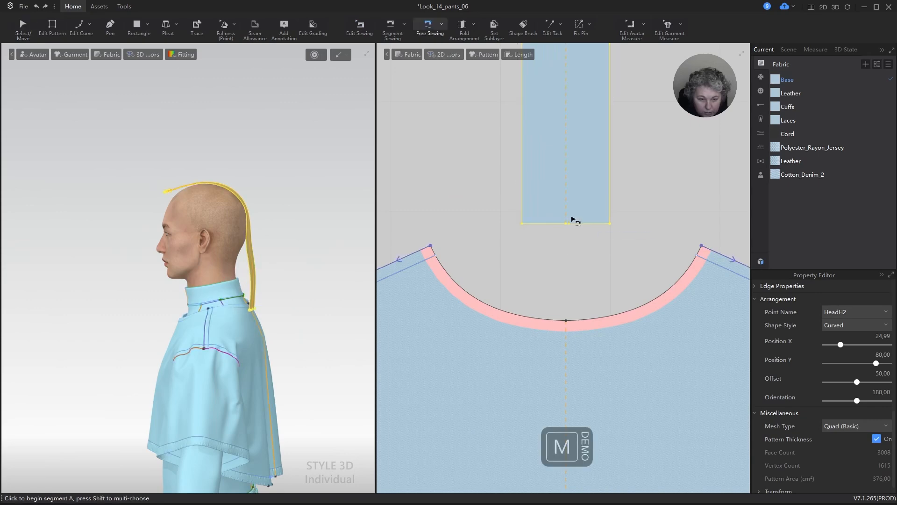
pyautogui.click(567, 226)
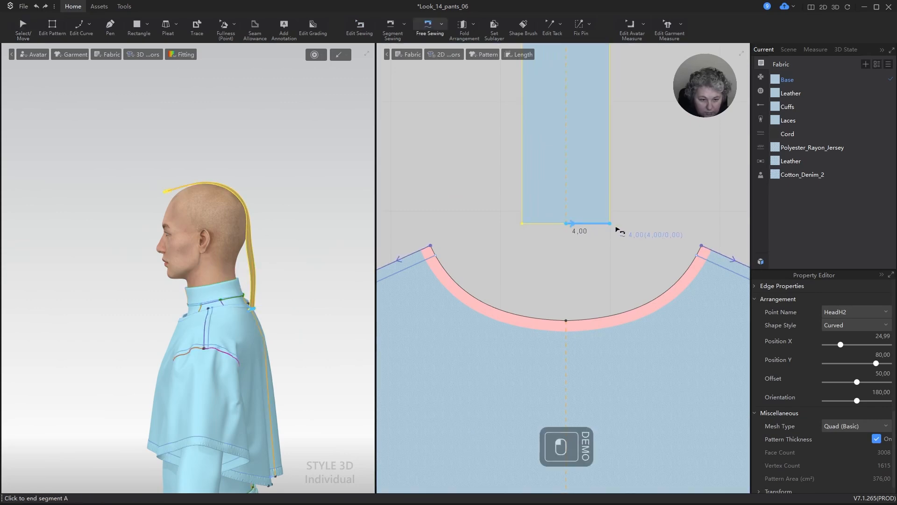
pyautogui.click(568, 322)
pyautogui.click(614, 316)
# - Move the strip slightly upward in 3D and simulate it with the new back neckline seam
pyautogui.scroll(2, 296, 279)
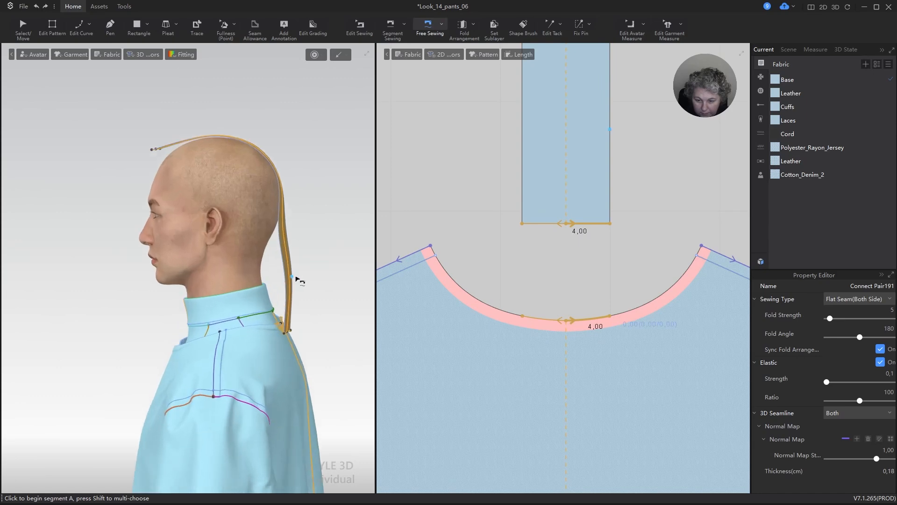
pyautogui.press('a')
pyautogui.click(286, 247)
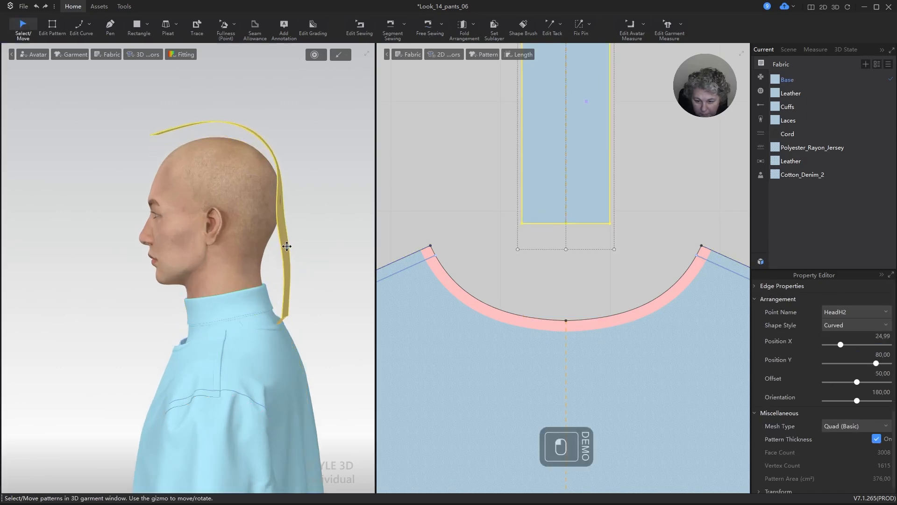
pyautogui.press('space')
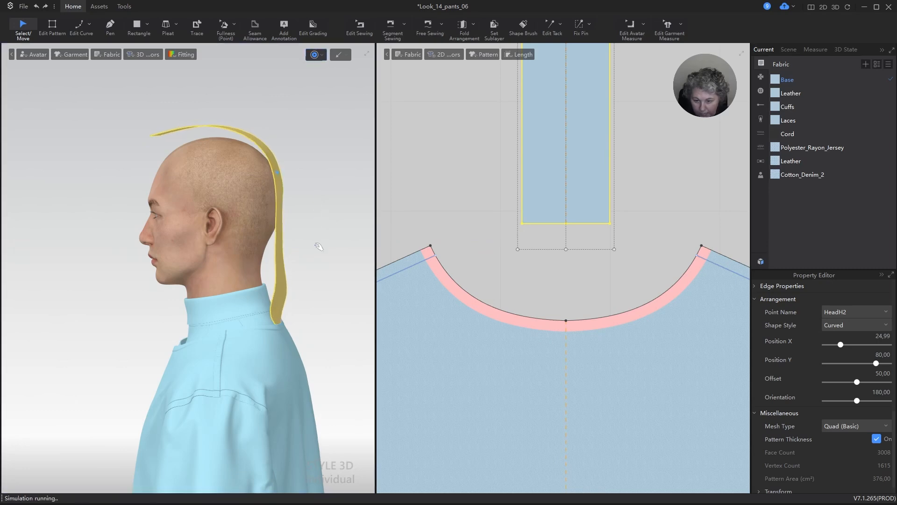
# - Pull the strip's front end down toward the forehead during simulation so the strip follows the avatar's head
pyautogui.moveTo(316, 245); pyautogui.dragTo(220, 251, button='right')
pyautogui.moveTo(316, 217); pyautogui.dragTo(456, 234, button='right')
pyautogui.moveTo(261, 195); pyautogui.dragTo(226, 200, button='right')
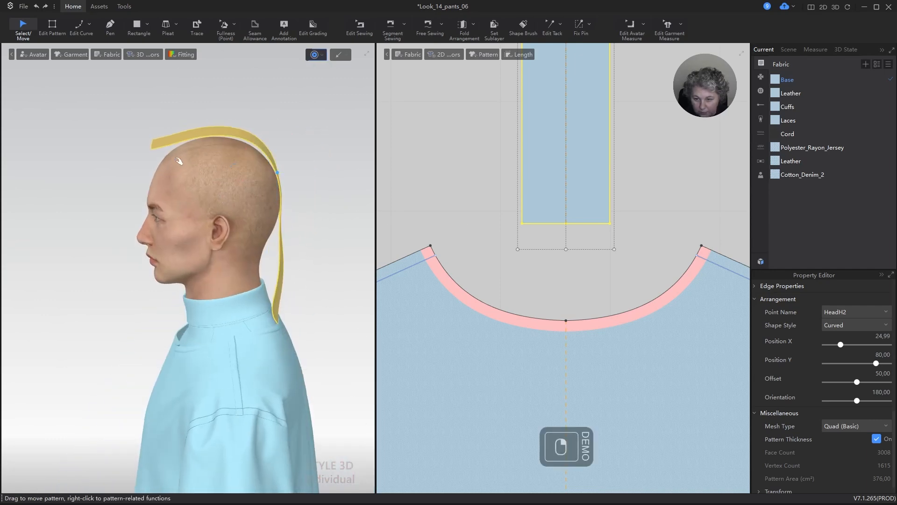
pyautogui.moveTo(162, 140); pyautogui.dragTo(166, 154)
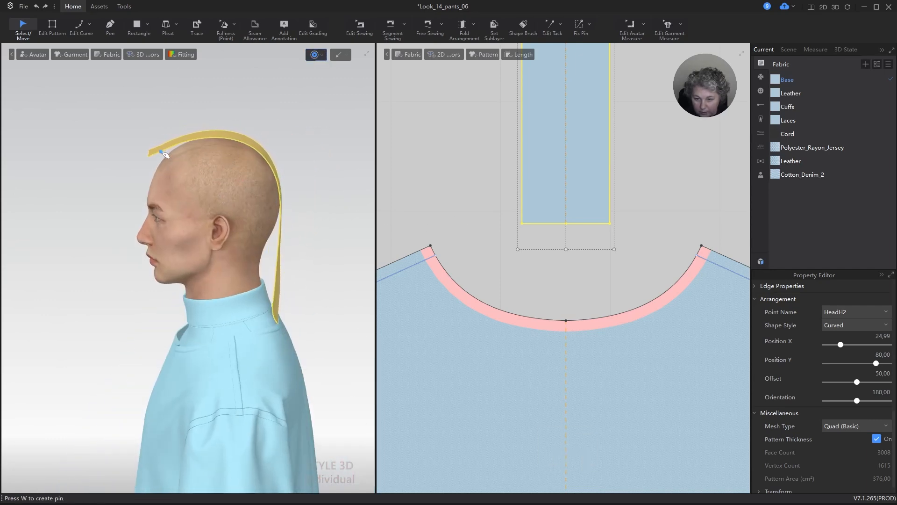
pyautogui.moveTo(166, 156); pyautogui.dragTo(316, 210, button='right')
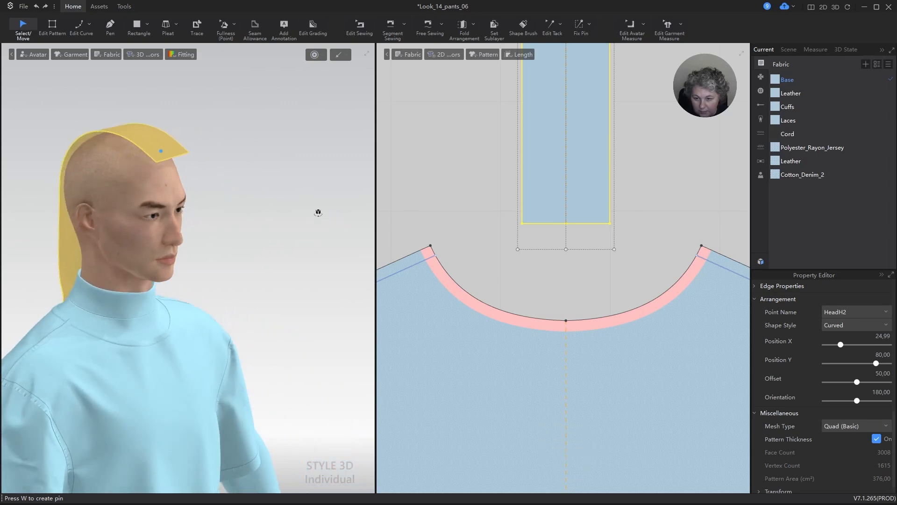
pyautogui.moveTo(182, 154); pyautogui.dragTo(176, 166)
pyautogui.moveTo(176, 167); pyautogui.dragTo(49, 209, button='right')
# - Lengthen the strip by moving its upper short edge 3 cm outward at 90° with Edit Pattern
pyautogui.click(461, 262)
pyautogui.scroll(-9, 509, 262)
pyautogui.scroll(6, 540, 144)
pyautogui.press('z')
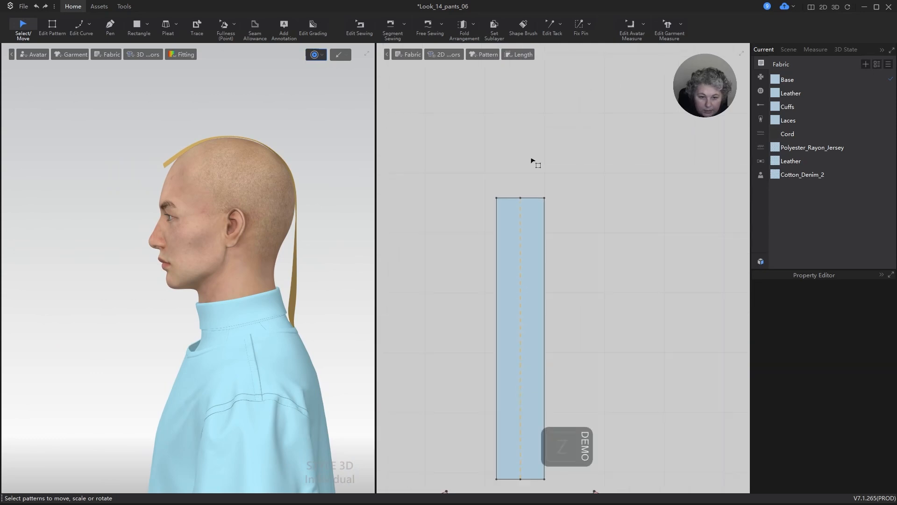
pyautogui.scroll(2, 551, 203)
pyautogui.click(546, 190)
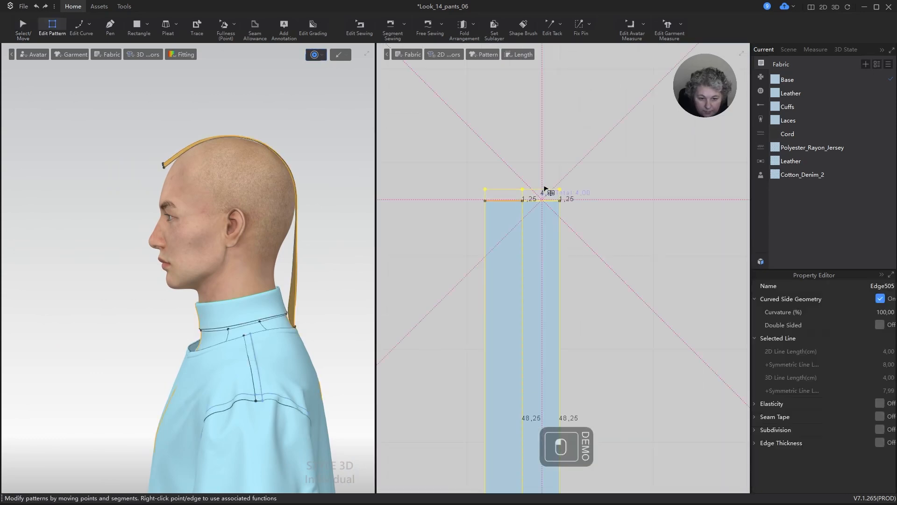
pyautogui.press('Return')
pyautogui.write('3')
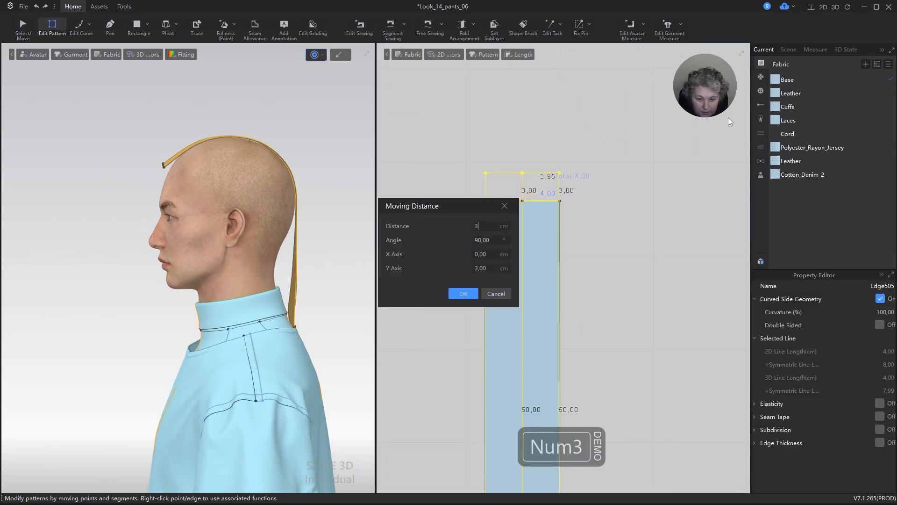
pyautogui.press('Return')
# - Simulate the lengthened strip over the avatar's head and stop the simulation
pyautogui.press('space')
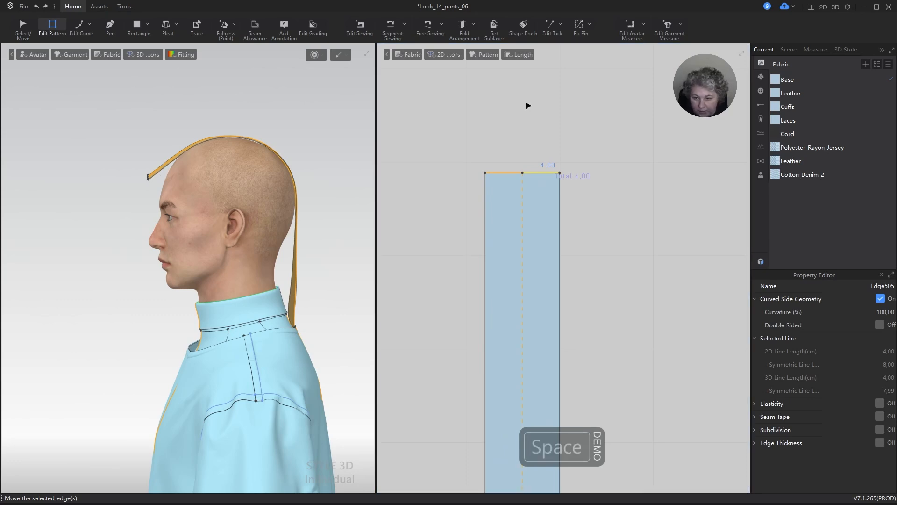
pyautogui.press('space')
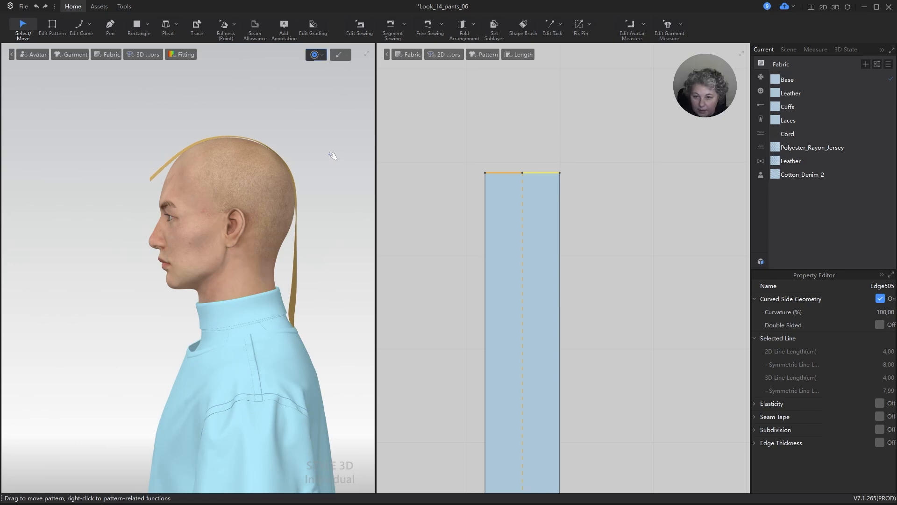
pyautogui.press('space')
pyautogui.moveTo(345, 241)
pyautogui.mouseDown(button='right')
pyautogui.moveTo(236, 240)
pyautogui.moveTo(288, 228)
pyautogui.moveTo(333, 231)
pyautogui.mouseUp(button='right')
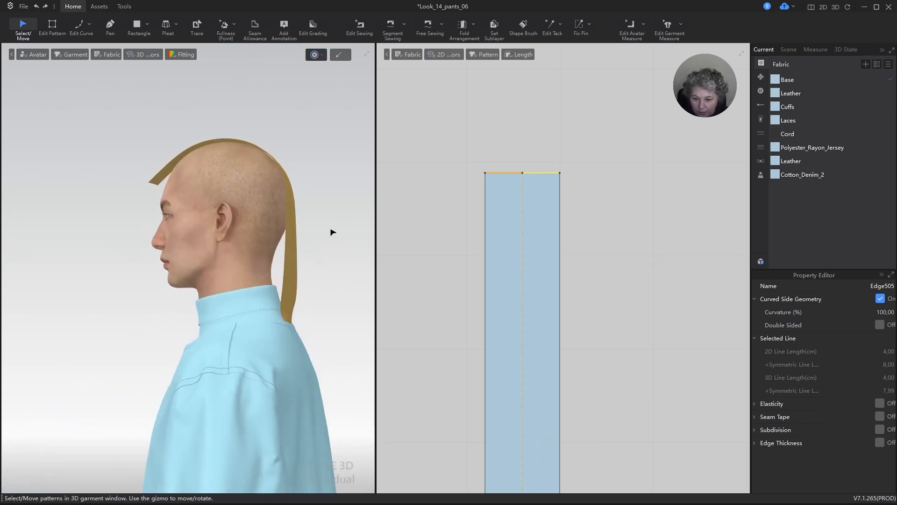
# - Make Cotton_Denim_2 the current fabric and bring the avatar's collar into side view
pyautogui.click(781, 176)
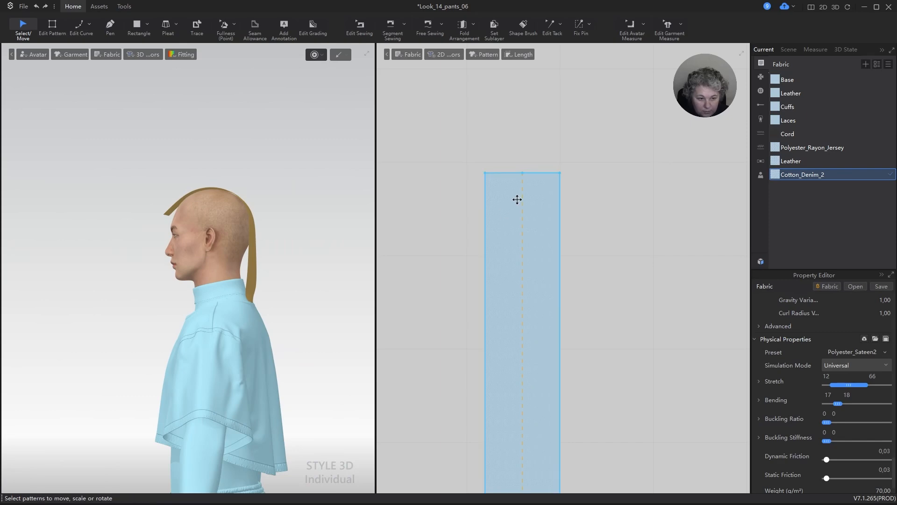
pyautogui.scroll(-2, 516, 198)
pyautogui.moveTo(201, 211); pyautogui.dragTo(252, 226, button='right')
pyautogui.scroll(8, 302, 296)
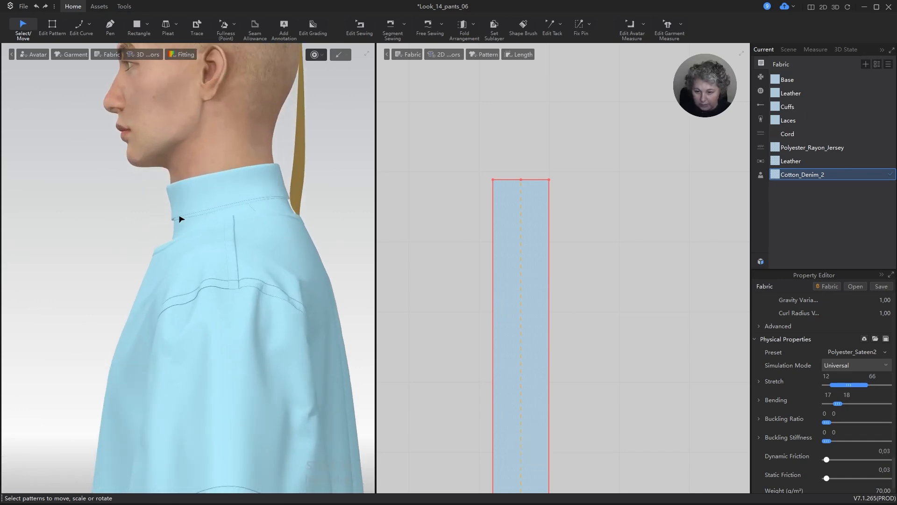
# - Draw a small helper rectangle about 6.4 by 3.5 cm beside the strip's 2D pattern
pyautogui.press('s')
pyautogui.moveTo(414, 214); pyautogui.dragTo(456, 278)
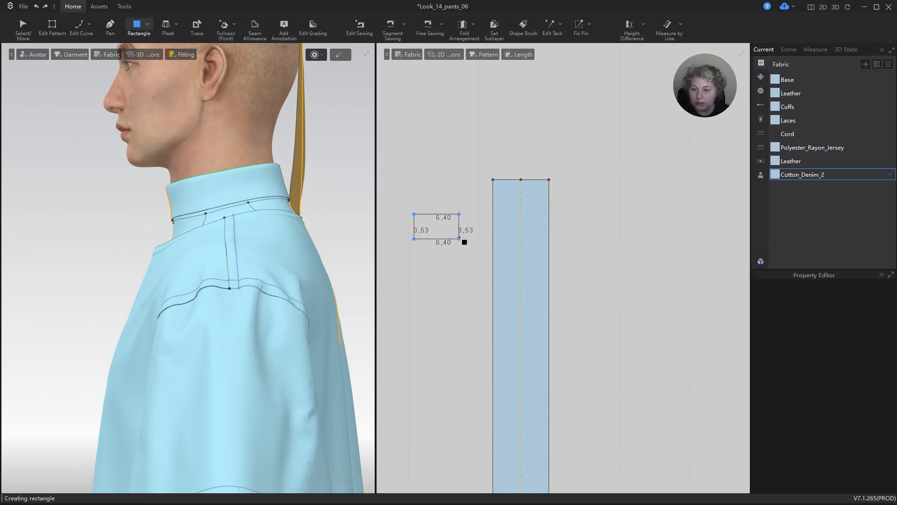
pyautogui.moveTo(459, 239); pyautogui.dragTo(459, 238)
pyautogui.press('a')
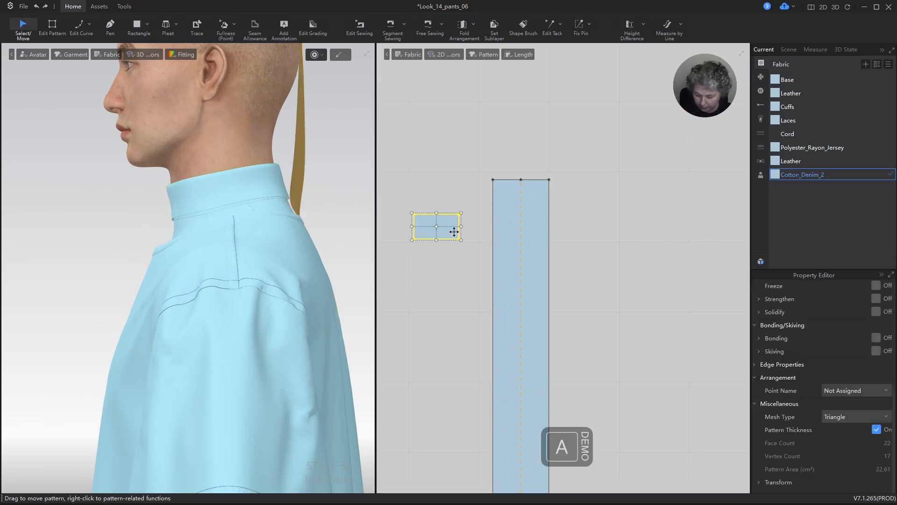
# - Move the small rectangle in 3D from above the avatar to just in front of the T-shirt's neckline below the collar
pyautogui.scroll(-10, 458, 231)
pyautogui.scroll(-8, 210, 215)
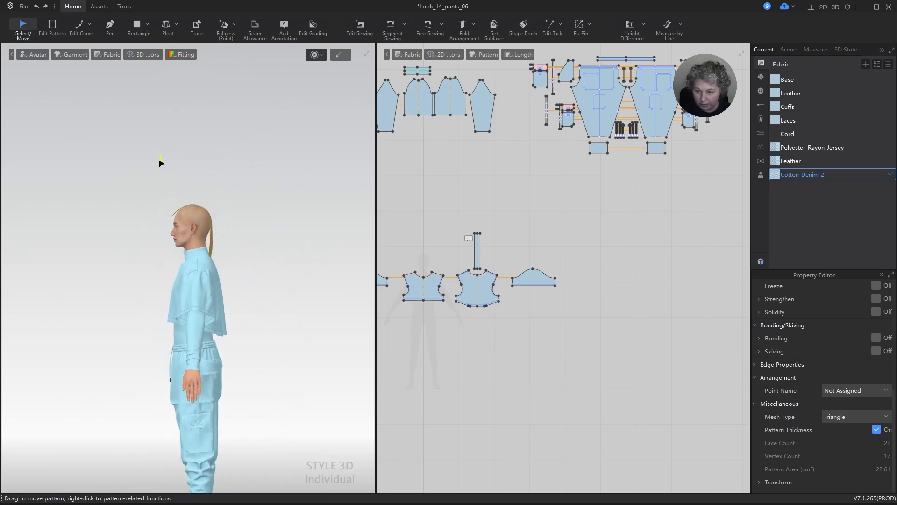
pyautogui.click(160, 159)
pyautogui.moveTo(161, 157); pyautogui.dragTo(163, 179)
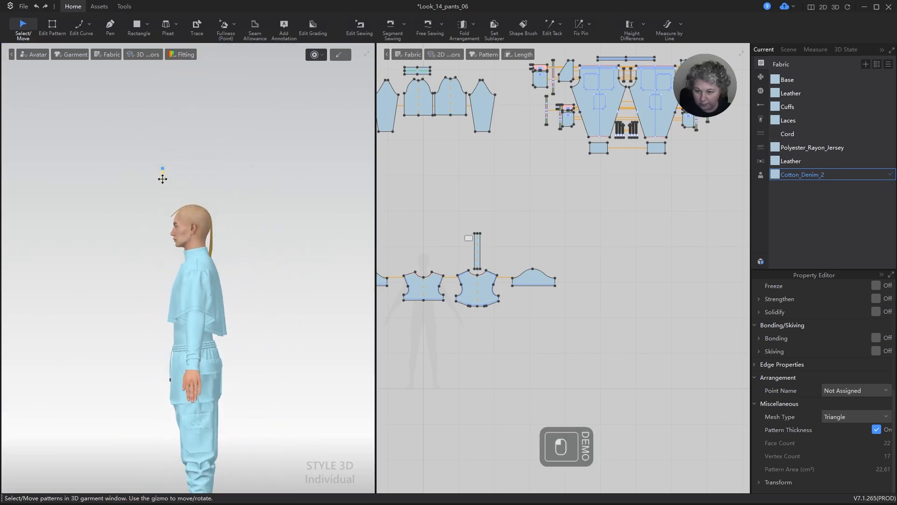
pyautogui.scroll(10, 172, 253)
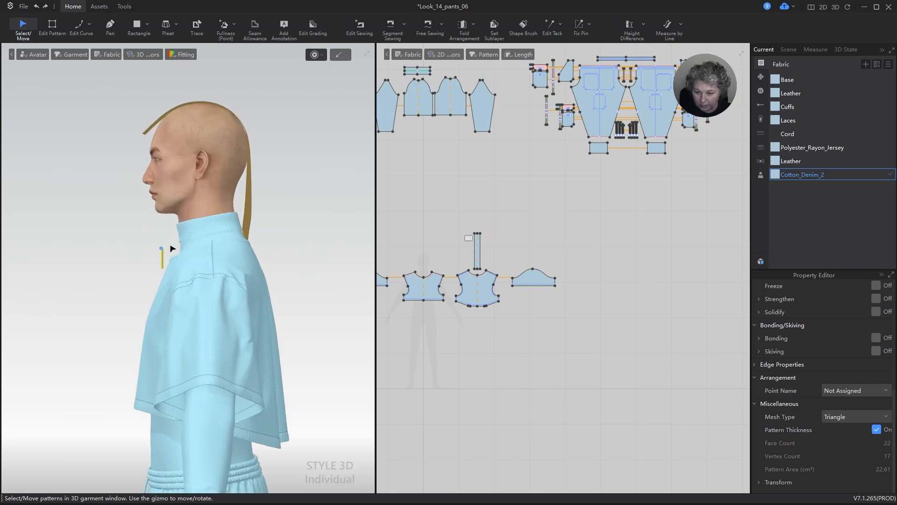
pyautogui.scroll(5, 181, 240)
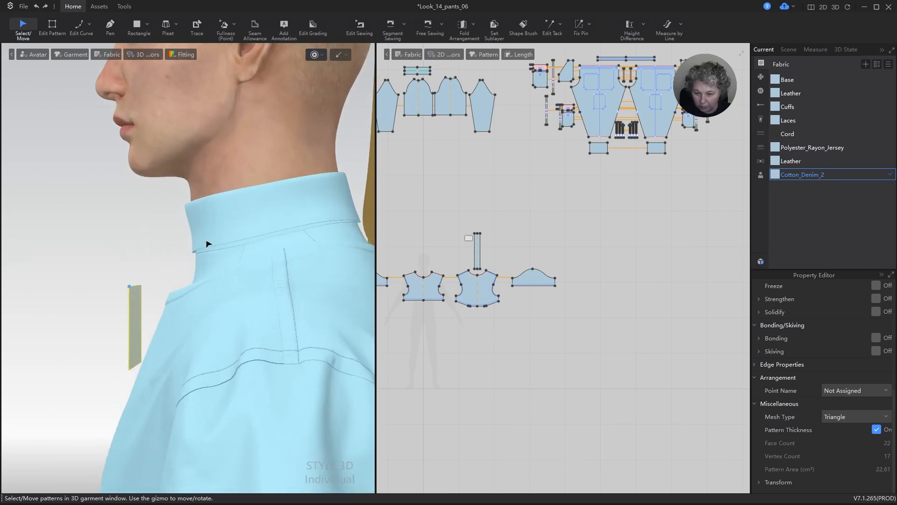
pyautogui.moveTo(221, 228); pyautogui.dragTo(156, 234, button='middle')
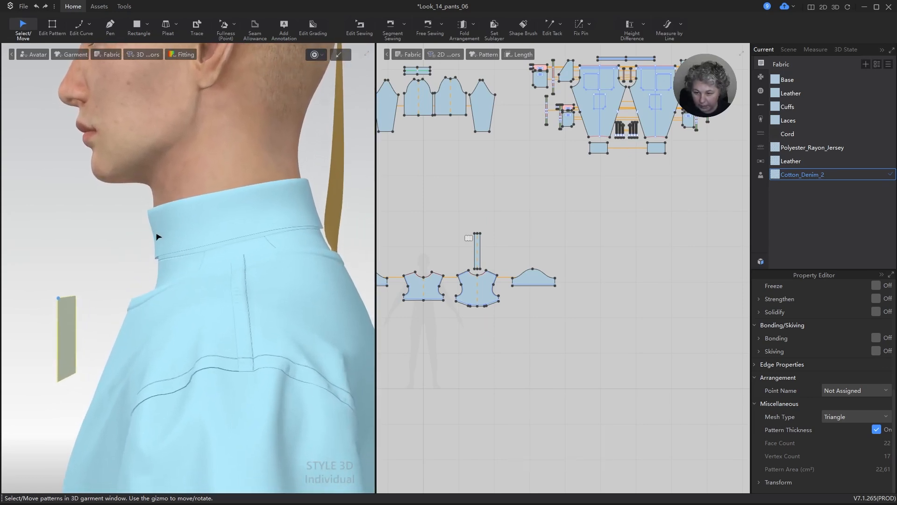
pyautogui.moveTo(69, 316); pyautogui.dragTo(129, 284)
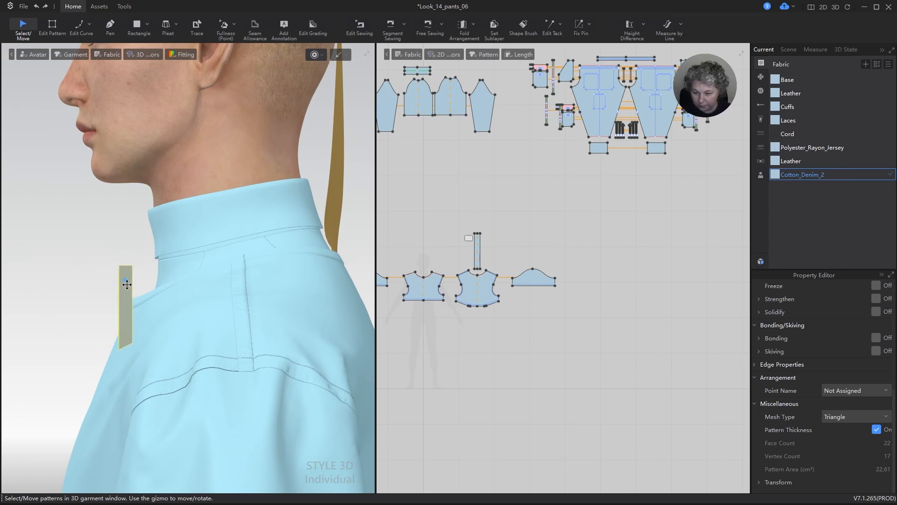
# - Shrink the small rectangle's height to about 2.4 cm, dismiss its scale settings, and delete the rectangle
pyautogui.click(468, 238)
pyautogui.scroll(10, 469, 240)
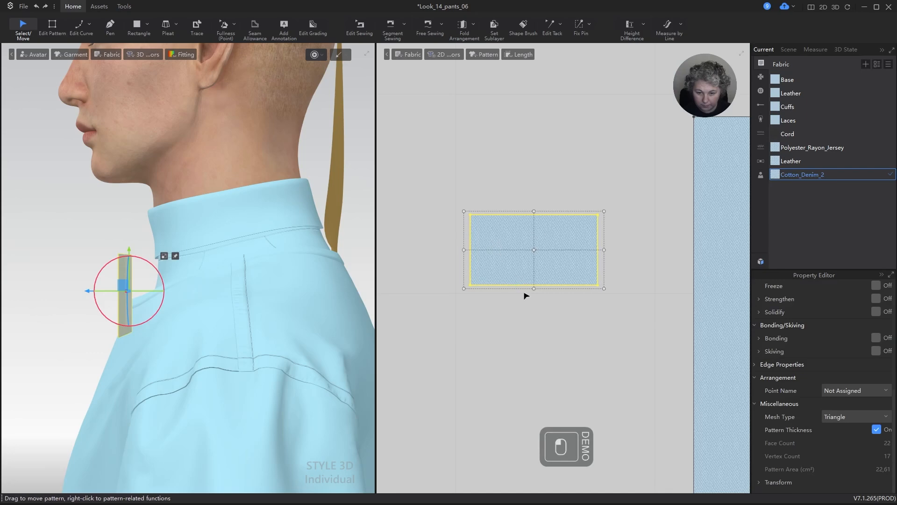
pyautogui.moveTo(533, 288); pyautogui.dragTo(535, 265)
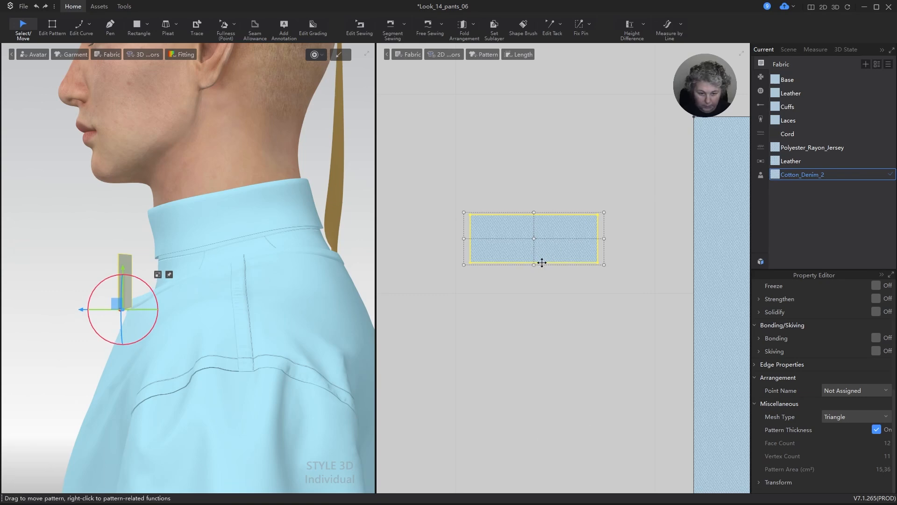
pyautogui.rightClick(534, 264)
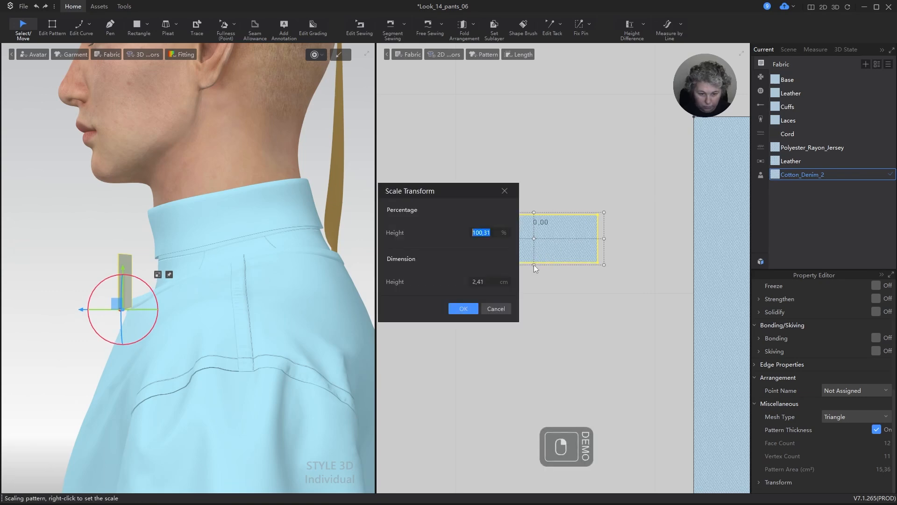
pyautogui.click(491, 278)
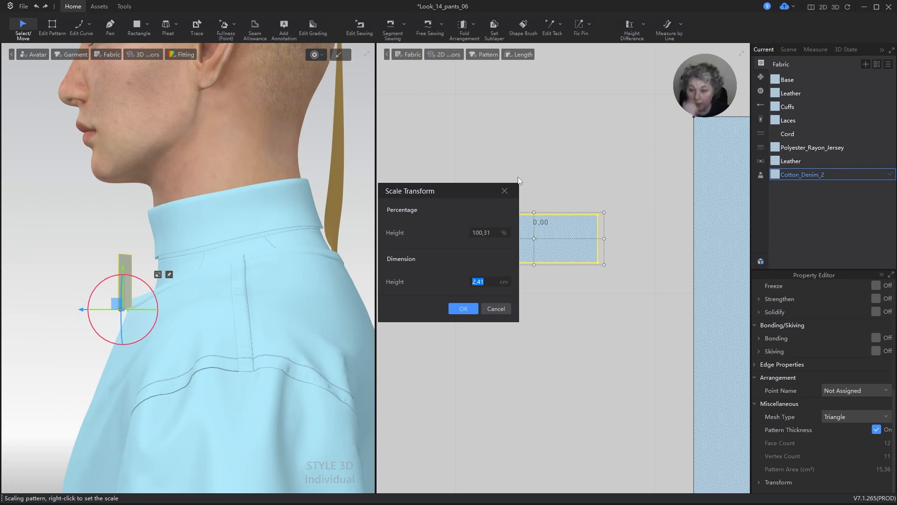
pyautogui.click(505, 191)
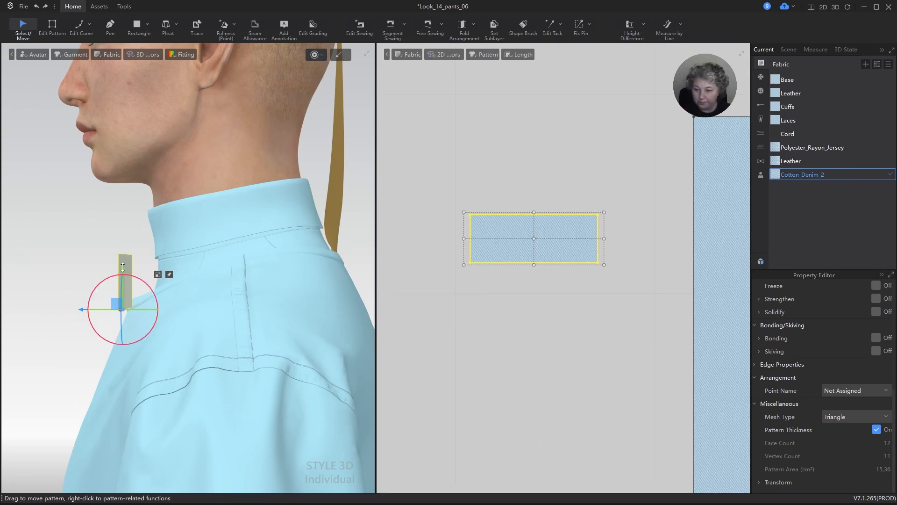
pyautogui.click(146, 253)
pyautogui.press('Delete')
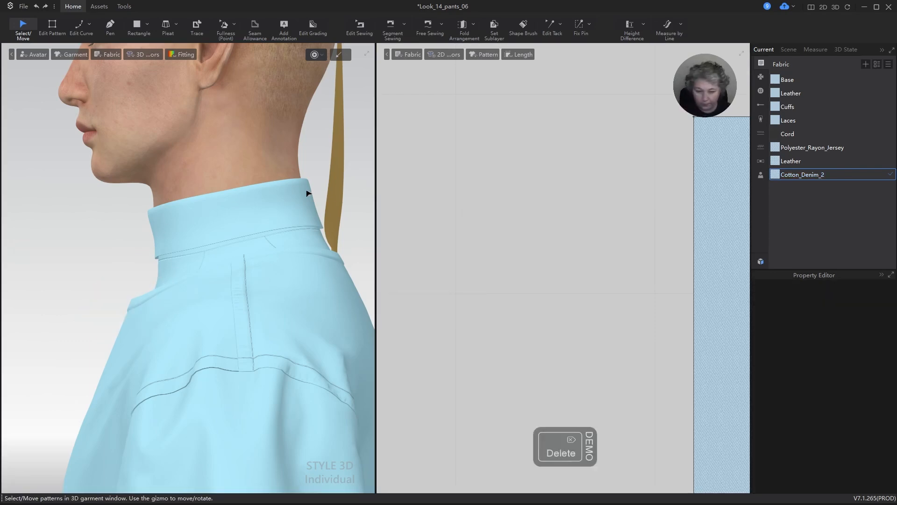
# - Draw a large rectangular pattern about 35 by 44 cm beside the strip, above the gap between the front and back pieces
pyautogui.scroll(-5, 573, 282)
pyautogui.scroll(-4, 573, 282)
pyautogui.scroll(2, 559, 340)
pyautogui.scroll(1, 568, 324)
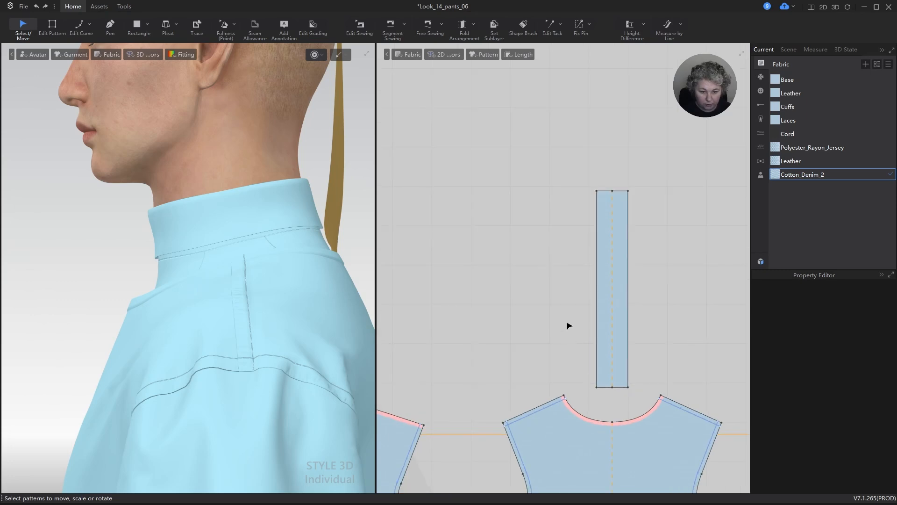
pyautogui.scroll(-1, 637, 259)
pyautogui.scroll(1, 539, 294)
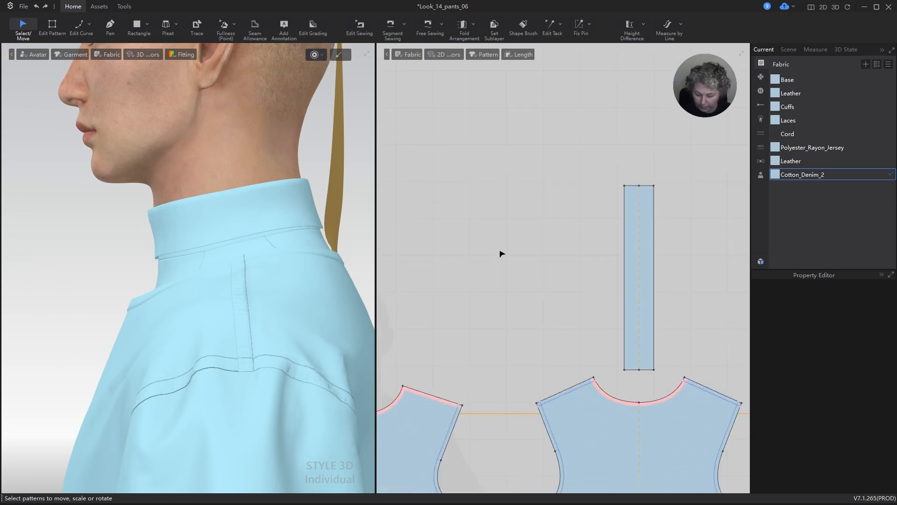
pyautogui.press('s')
pyautogui.moveTo(478, 210); pyautogui.dragTo(610, 371)
pyautogui.scroll(1, 561, 311)
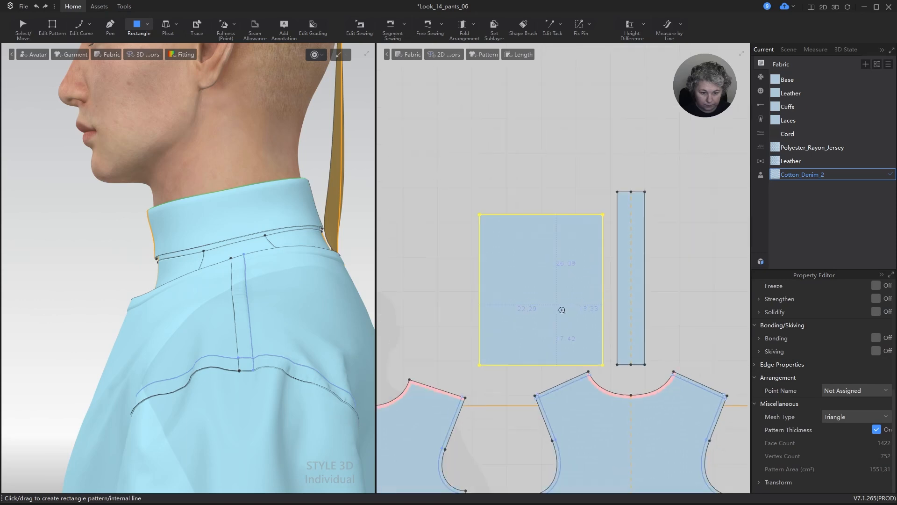
# - Set the large rectangle's height to 35 cm by scaling it from its upper edge
pyautogui.press('a')
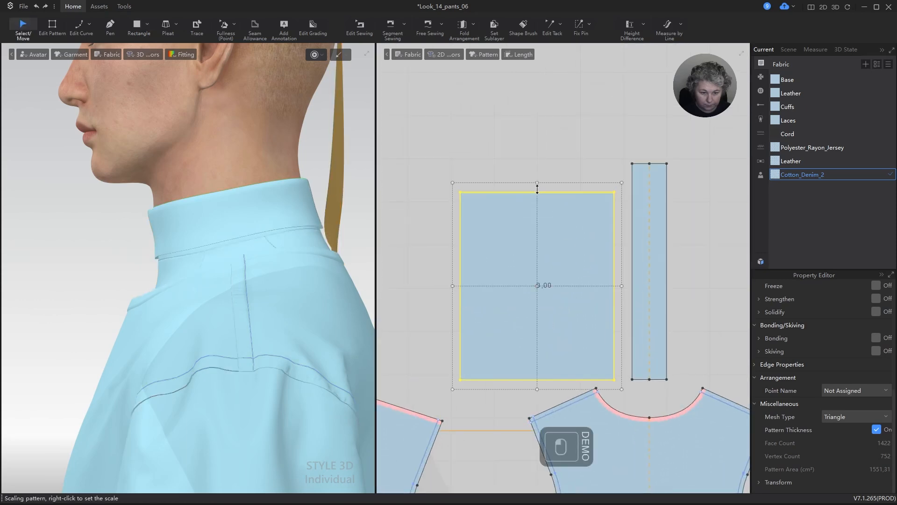
pyautogui.moveTo(537, 189); pyautogui.dragTo(535, 212)
pyautogui.rightClick(535, 212)
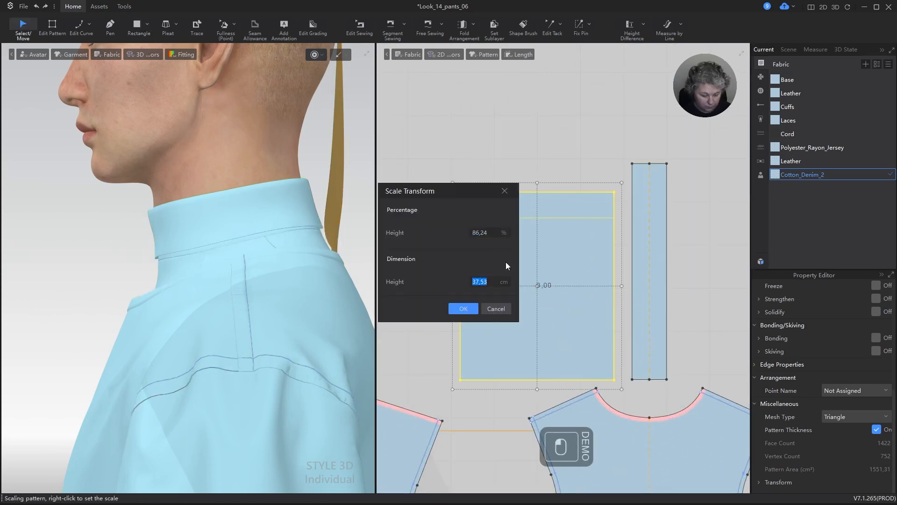
pyautogui.write('30')
pyautogui.press('Return')
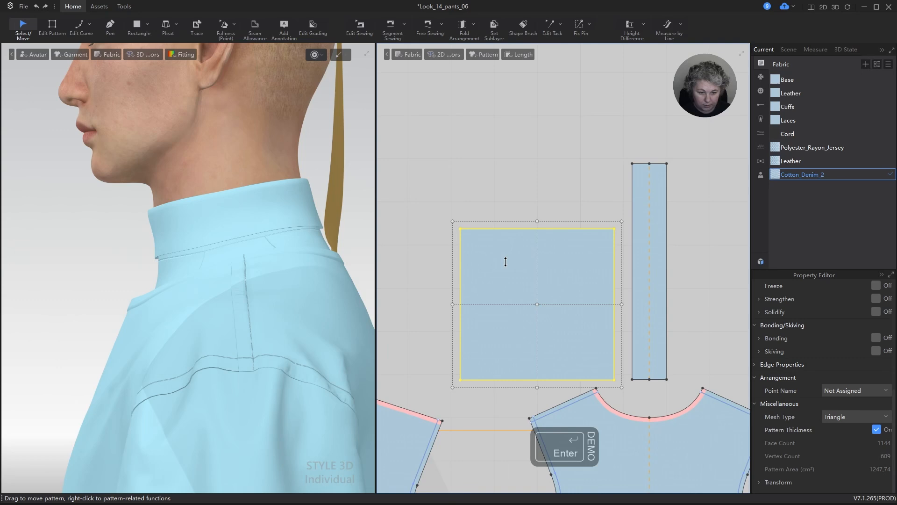
# - Place the large rectangle in 3D at the HeadV1 arrangement point beside the avatar's head and nudge its position slightly
pyautogui.click(509, 215)
pyautogui.scroll(-3, 519, 220)
pyautogui.click(520, 223)
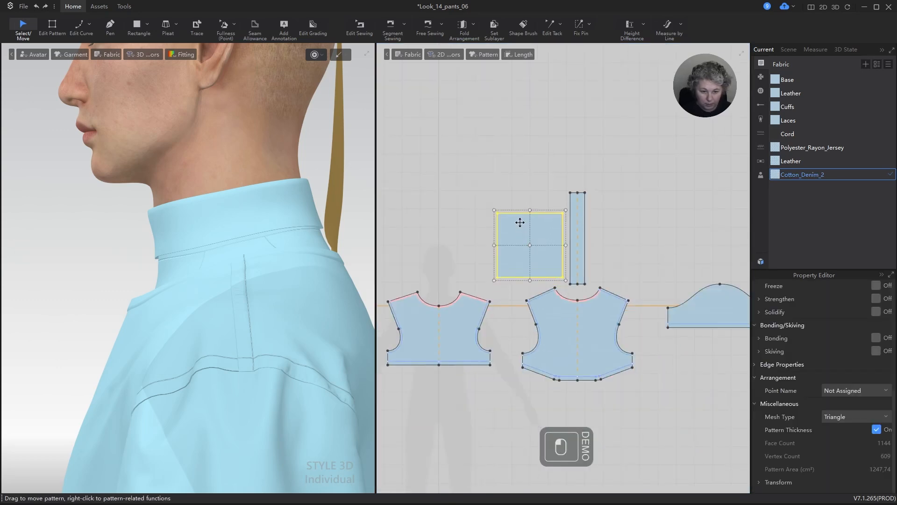
pyautogui.scroll(-2, 520, 222)
pyautogui.scroll(-5, 270, 251)
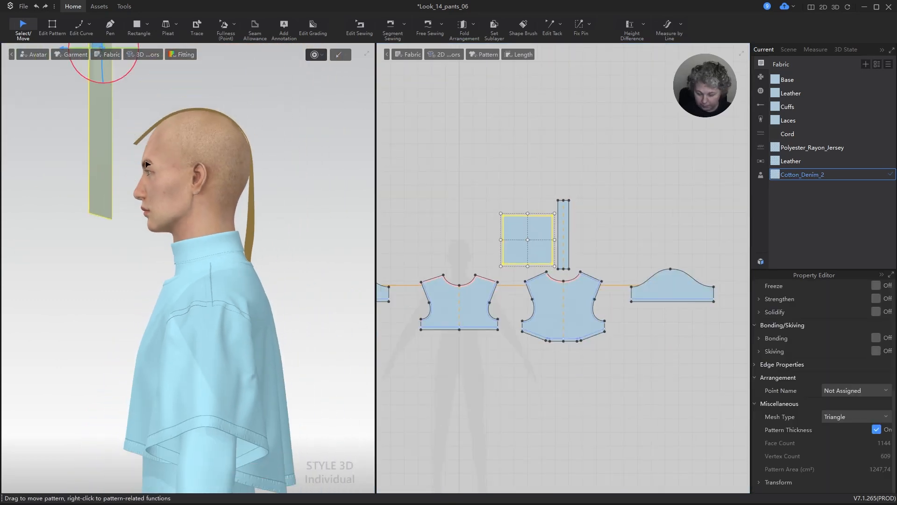
pyautogui.hotkey('shift', 'f')
pyautogui.click(184, 152)
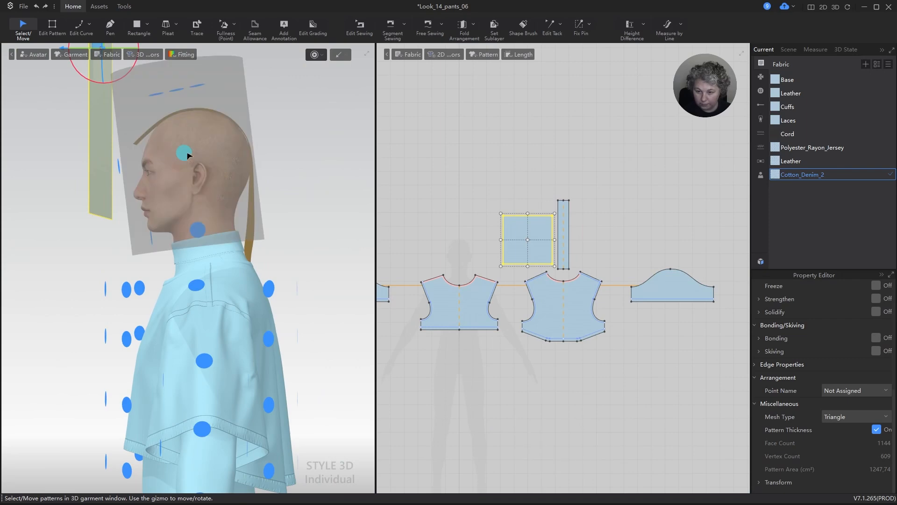
pyautogui.moveTo(184, 152); pyautogui.dragTo(310, 184, button='right')
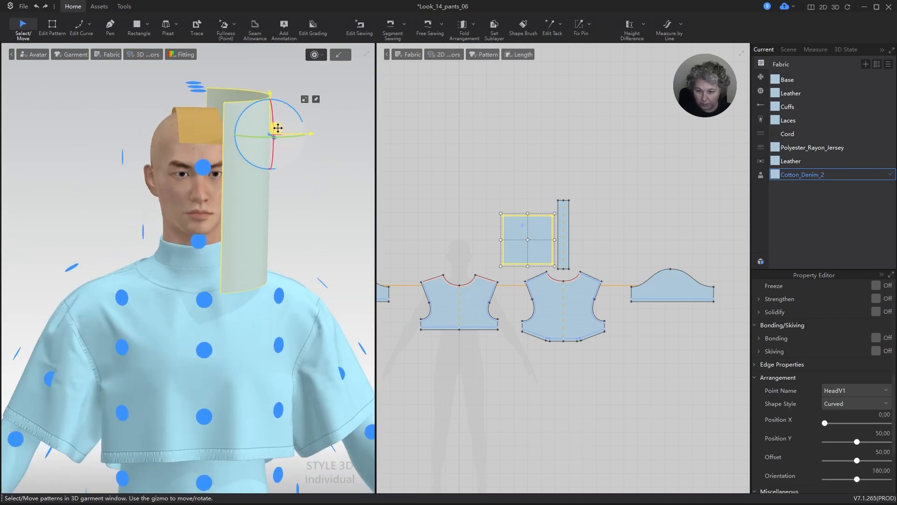
pyautogui.moveTo(277, 128); pyautogui.dragTo(282, 121)
pyautogui.moveTo(307, 161)
pyautogui.mouseDown(button='right')
pyautogui.moveTo(166, 181)
pyautogui.moveTo(318, 175)
pyautogui.mouseUp(button='right')
# - Set the large rectangle's height to 30 cm, keeping its lower edge in place
pyautogui.press('2')
pyautogui.scroll(5, 528, 182)
pyautogui.moveTo(528, 268); pyautogui.dragTo(528, 286)
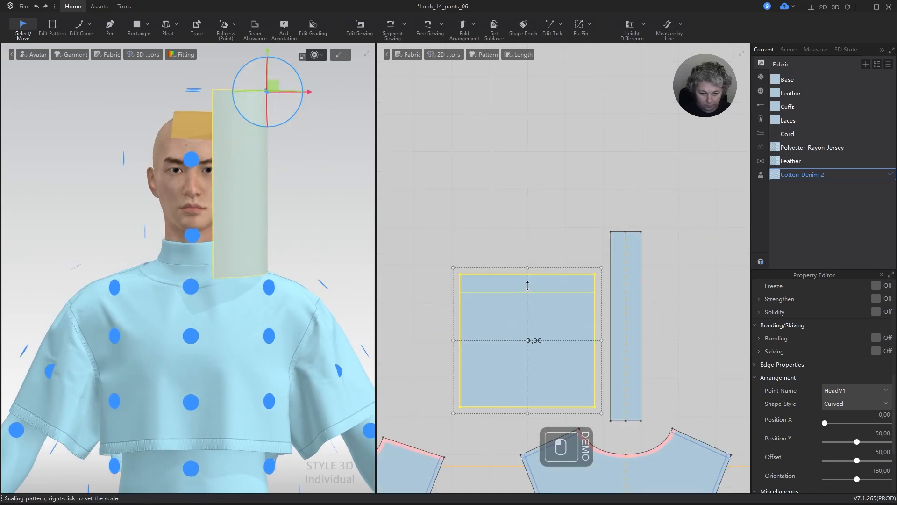
pyautogui.rightClick(527, 285)
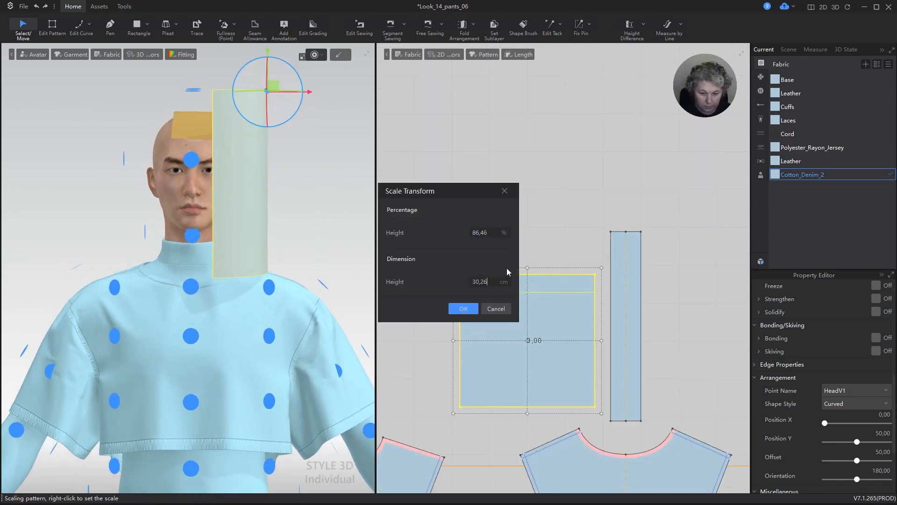
pyautogui.press('Tab')
pyautogui.hotkey('ctrl', 'a')
pyautogui.write('30')
pyautogui.press('Return')
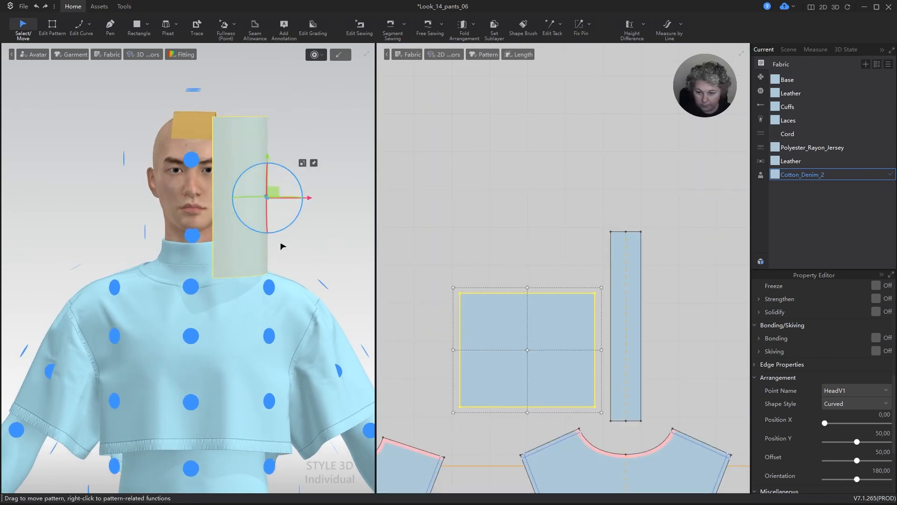
# - Set the large rectangle's width to 20 cm, scaling it symmetrically about its centre
pyautogui.hotkey('shift', 'f')
pyautogui.moveTo(256, 228)
pyautogui.mouseDown(button='right')
pyautogui.moveTo(277, 213)
pyautogui.moveTo(407, 216)
pyautogui.moveTo(324, 206)
pyautogui.moveTo(187, 227)
pyautogui.moveTo(250, 218)
pyautogui.mouseUp(button='right')
pyautogui.scroll(6, 250, 218)
pyautogui.keyDown('alt'); pyautogui.moveTo(286, 267); pyautogui.dragTo(293, 252); pyautogui.keyUp('alt')
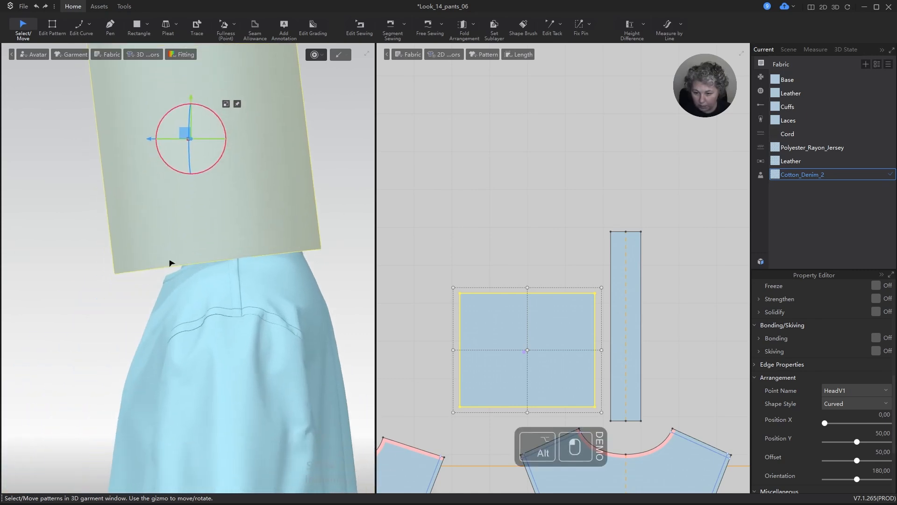
pyautogui.scroll(-3, 525, 214)
pyautogui.scroll(3, 536, 297)
pyautogui.scroll(3, 515, 285)
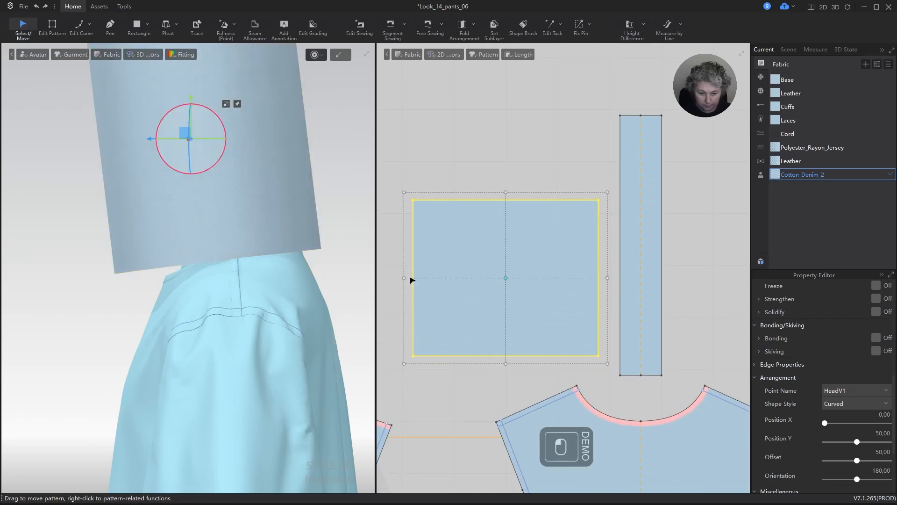
pyautogui.moveTo(404, 278); pyautogui.dragTo(438, 279)
pyautogui.rightClick(467, 277)
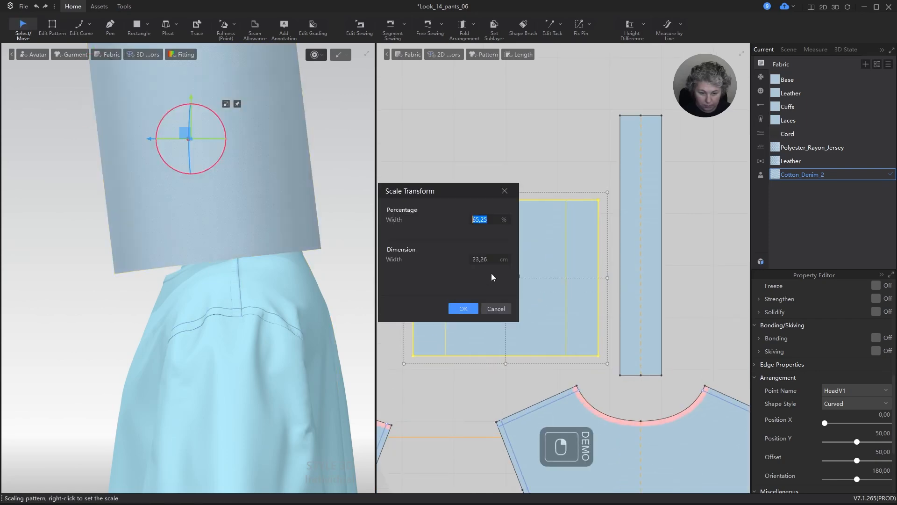
pyautogui.write('20')
pyautogui.press('Return')
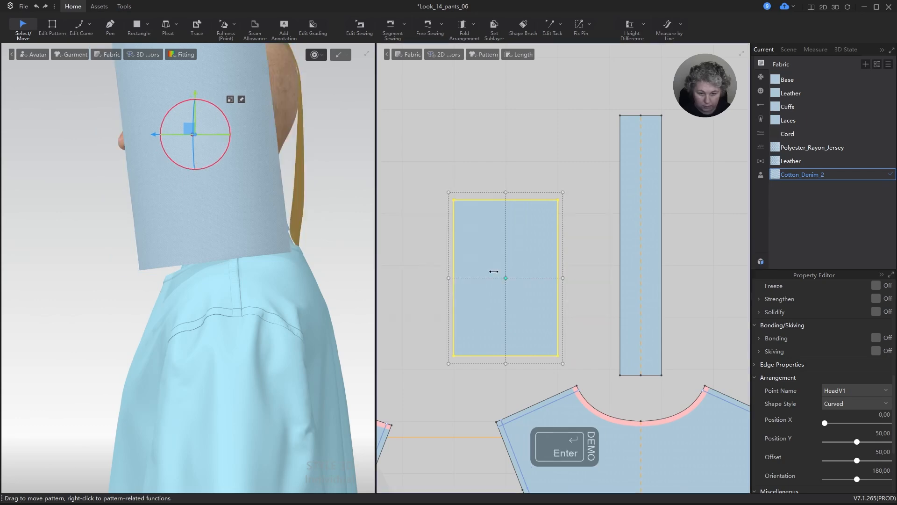
# - Set the large rectangle's width to 25 cm, scaling it symmetrically about its centre
pyautogui.scroll(-4, 301, 224)
pyautogui.keyDown('alt'); pyautogui.moveTo(295, 192); pyautogui.dragTo(340, 201); pyautogui.keyUp('alt')
pyautogui.moveTo(563, 278); pyautogui.dragTo(568, 276)
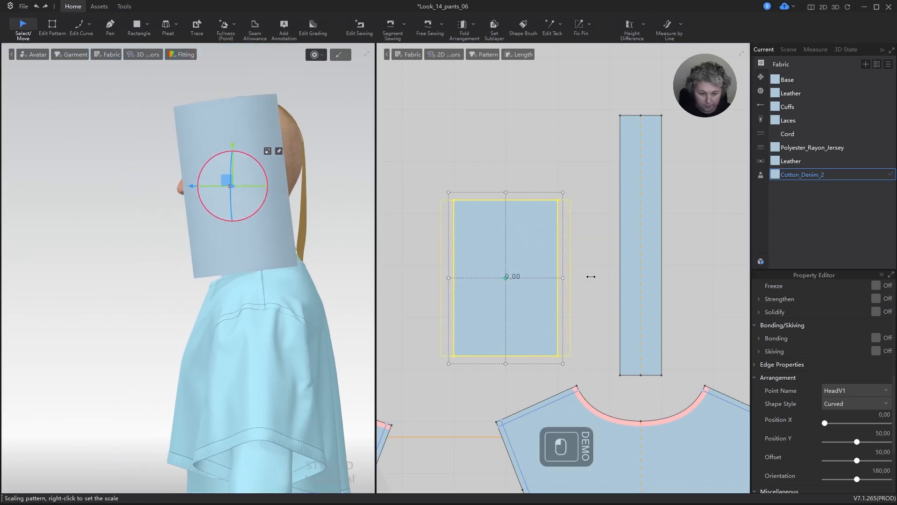
pyautogui.rightClick(562, 277)
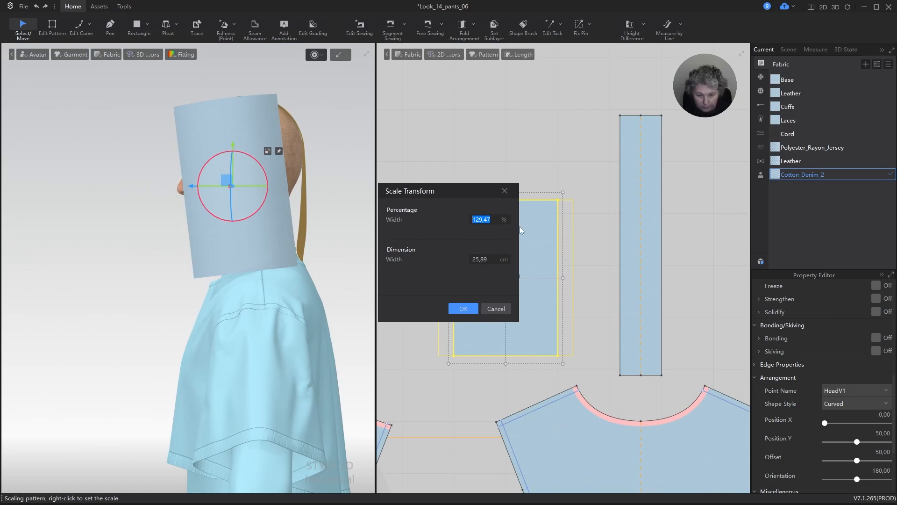
pyautogui.press('Tab')
pyautogui.write('25')
pyautogui.press('Return')
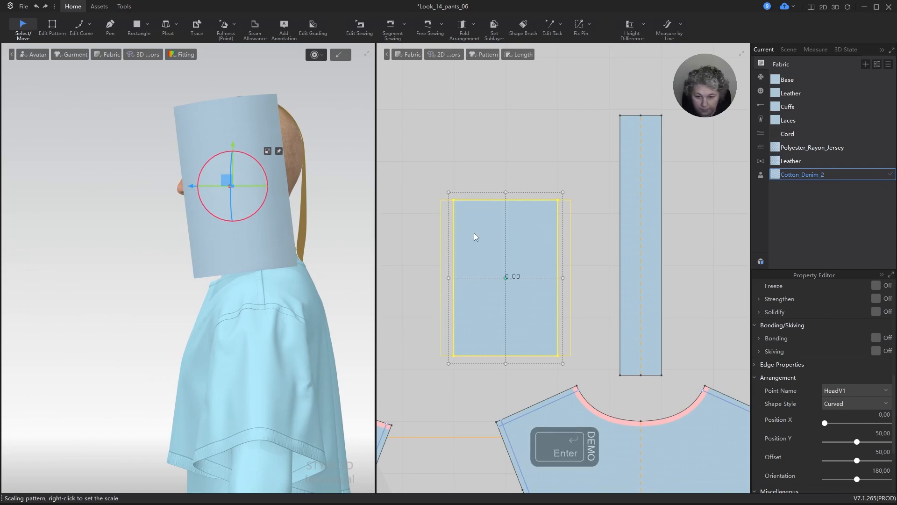
# - Add a point at the middle of the rectangle's lower edge, splitting it into two 12.5 cm segments
pyautogui.scroll(-2, 280, 264)
pyautogui.moveTo(293, 267)
pyautogui.mouseDown(button='right')
pyautogui.moveTo(395, 259)
pyautogui.moveTo(393, 325)
pyautogui.moveTo(344, 331)
pyautogui.moveTo(291, 265)
pyautogui.mouseUp(button='right')
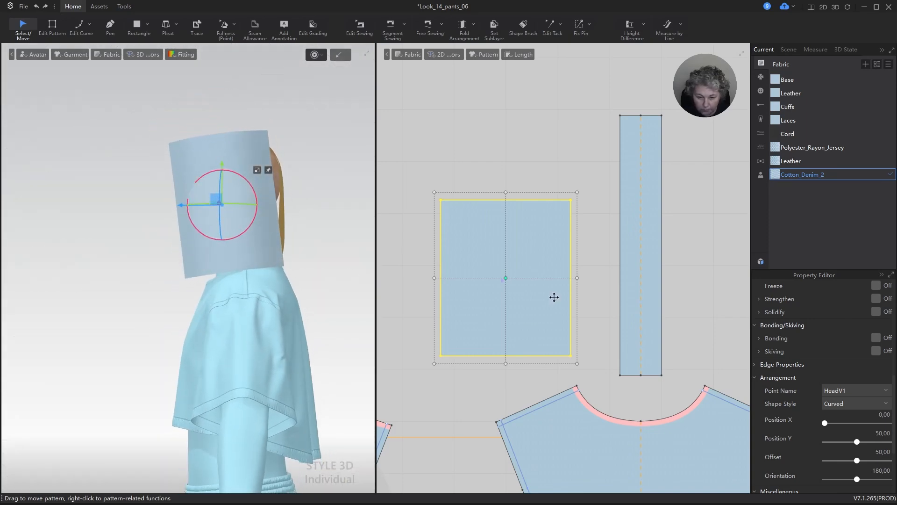
pyautogui.scroll(-1, 554, 297)
pyautogui.scroll(5, 527, 331)
pyautogui.press('z')
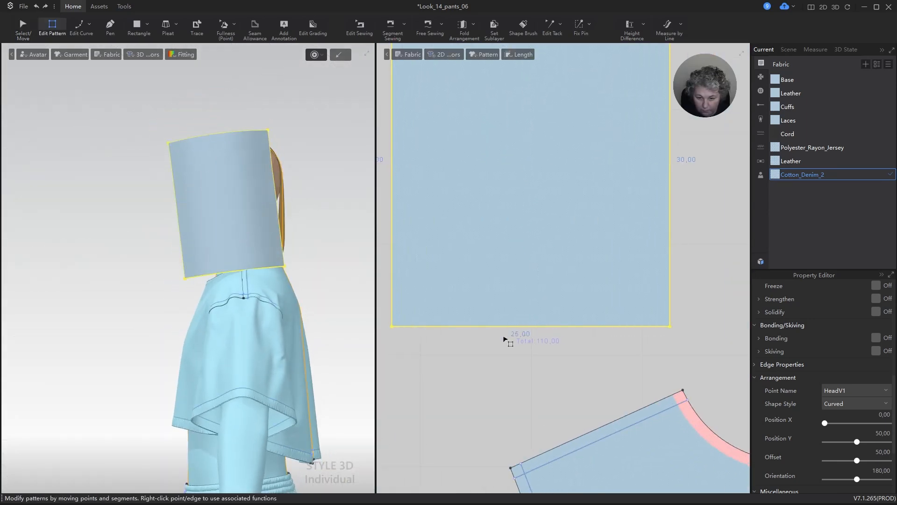
pyautogui.press('x')
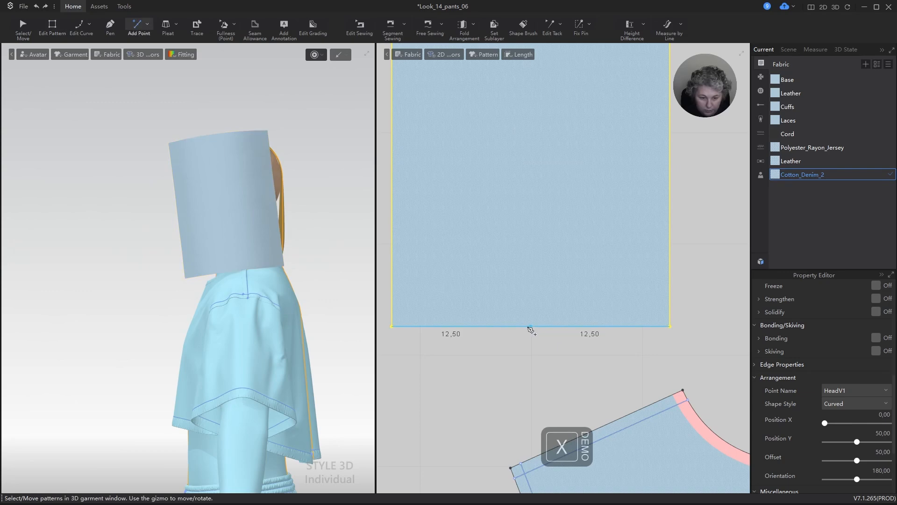
pyautogui.click(532, 326)
pyautogui.scroll(-2, 565, 313)
pyautogui.scroll(1, 517, 312)
# - Move the rectangle's lower front corner straight down by 3 cm at an angle of -90 degrees
pyautogui.press('z')
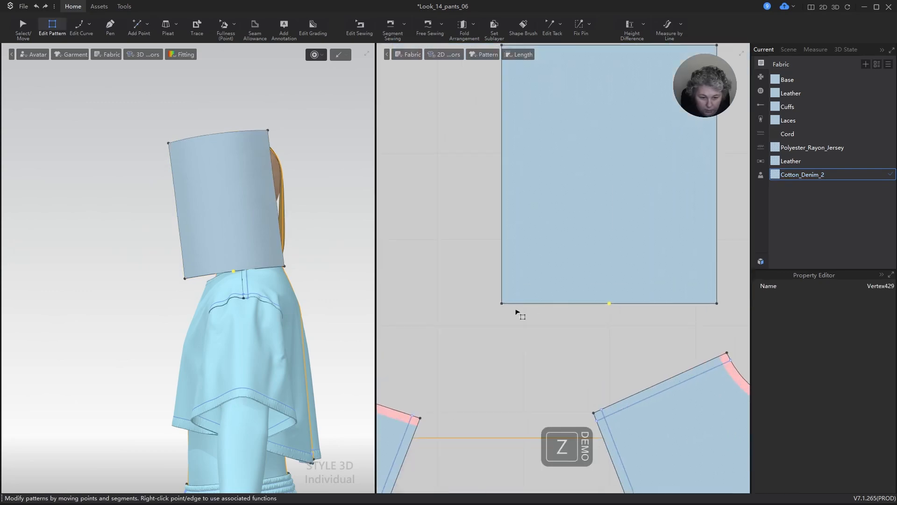
pyautogui.moveTo(506, 305); pyautogui.dragTo(504, 342)
pyautogui.rightClick(504, 342)
pyautogui.click(498, 242)
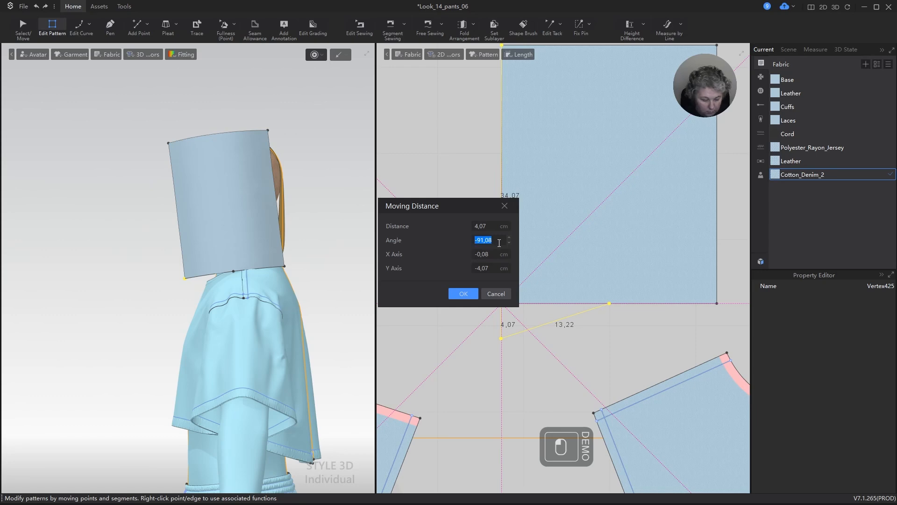
pyautogui.write('-90')
pyautogui.click(481, 227)
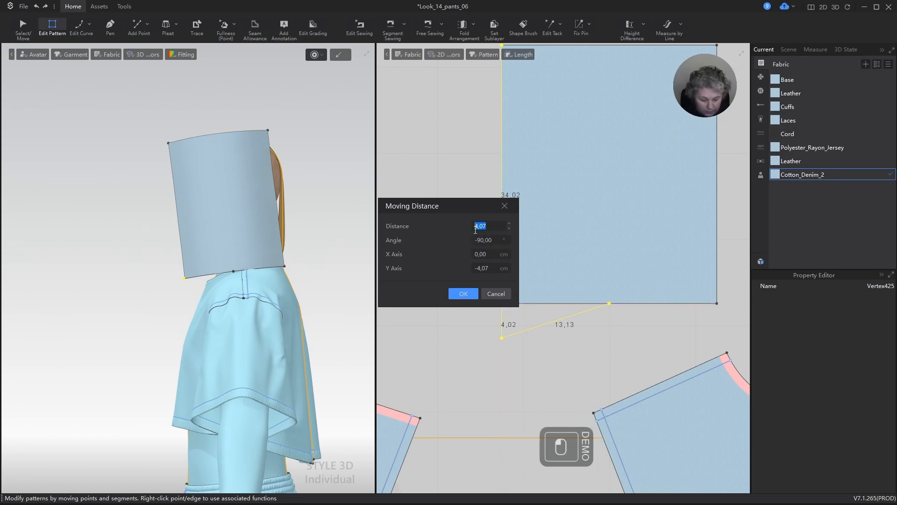
pyautogui.write('3')
pyautogui.press('Return')
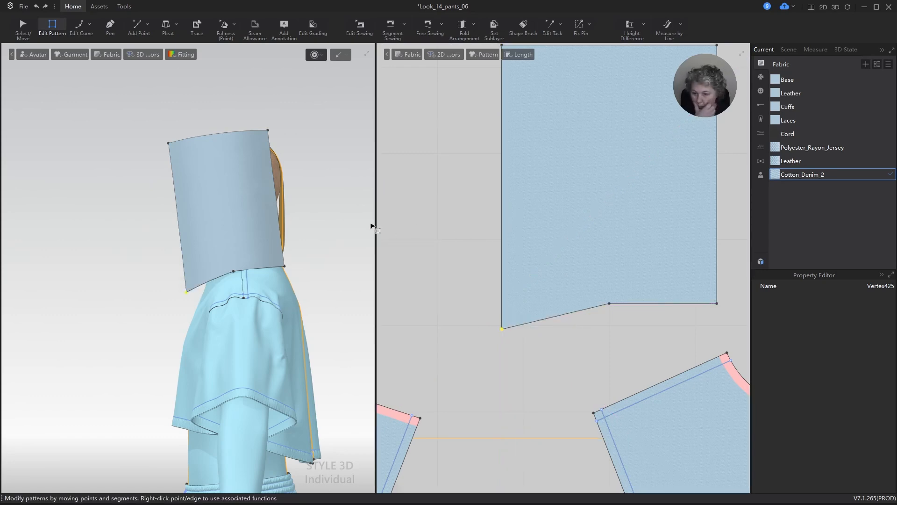
# - Examine the length of the piece's flat lower edge and the strip's seam on the back neckline
pyautogui.scroll(-4, 323, 251)
pyautogui.moveTo(323, 252)
pyautogui.mouseDown(button='right')
pyautogui.moveTo(373, 254)
pyautogui.moveTo(317, 263)
pyautogui.mouseUp(button='right')
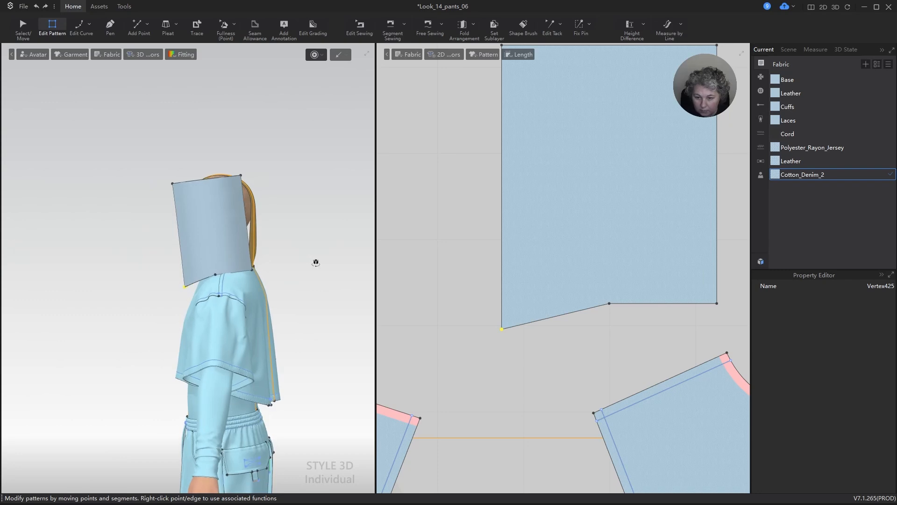
pyautogui.scroll(3, 605, 320)
pyautogui.scroll(-2, 600, 319)
pyautogui.scroll(2, 634, 302)
pyautogui.press('z')
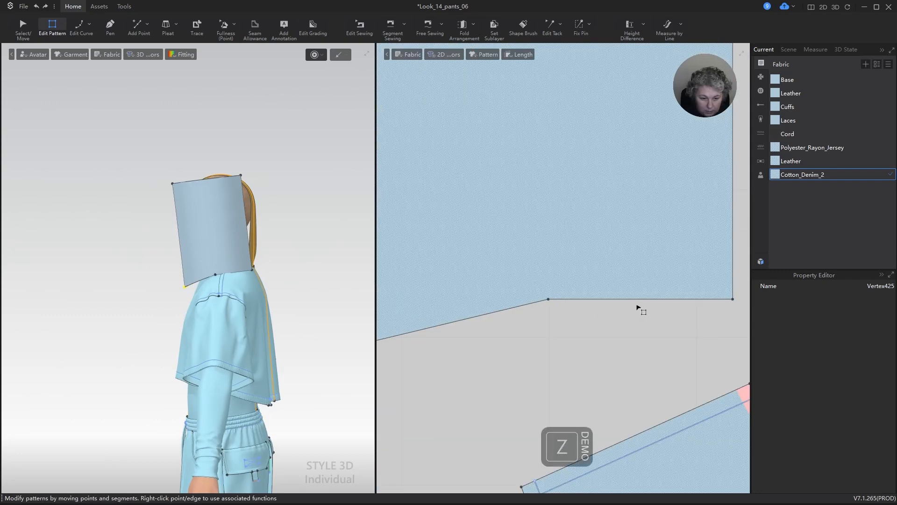
pyautogui.click(637, 300)
pyautogui.scroll(-4, 680, 307)
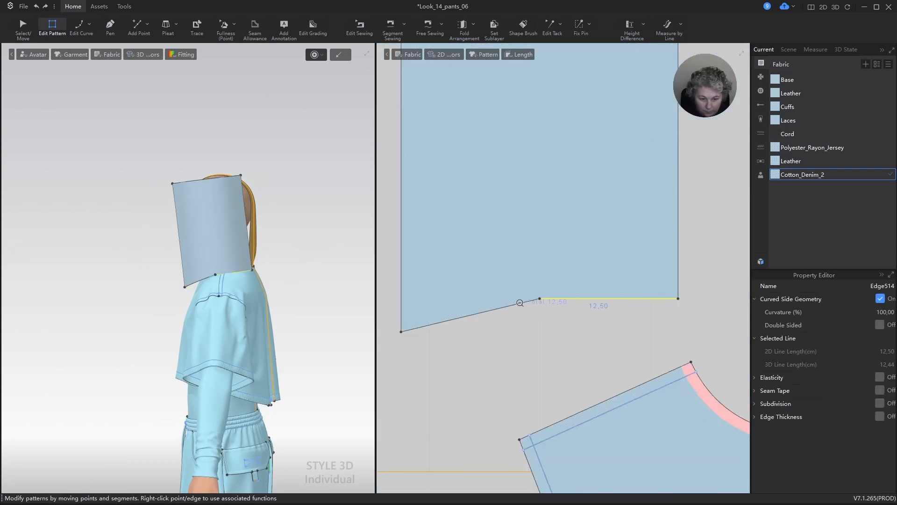
pyautogui.scroll(3, 664, 339)
pyautogui.press('b')
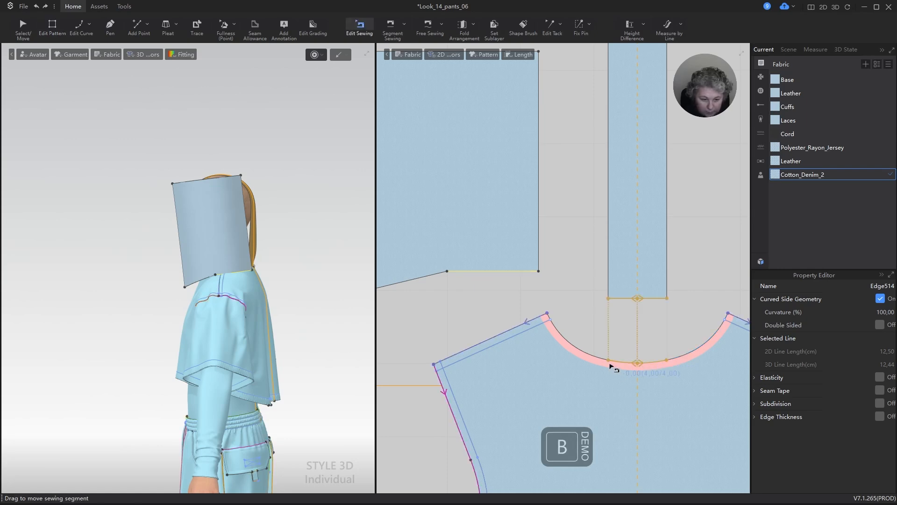
pyautogui.click(611, 367)
pyautogui.hotkey('ctrl', 'z')
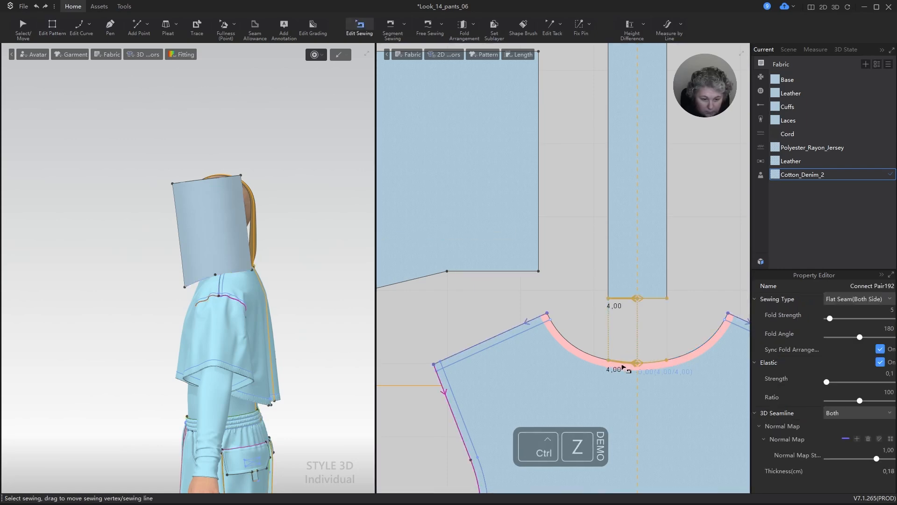
pyautogui.scroll(2, 602, 360)
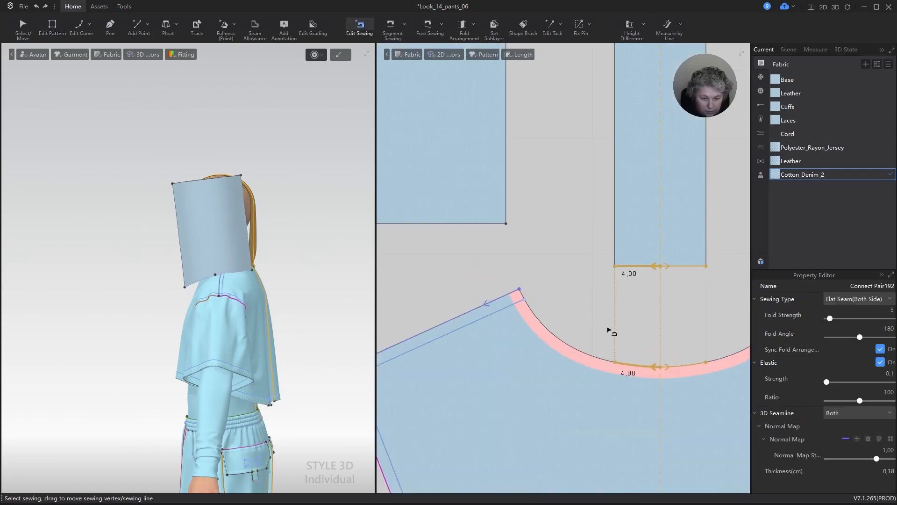
pyautogui.scroll(-2, 608, 328)
# - Shorten the piece's flat lower edge to 11 cm, moving its inner point at the start of the line
pyautogui.press('z')
pyautogui.click(512, 270)
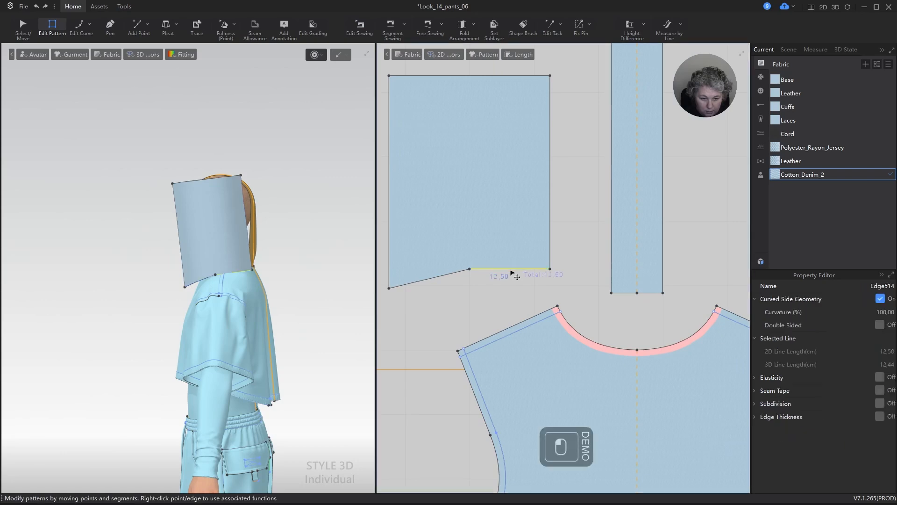
pyautogui.press('q')
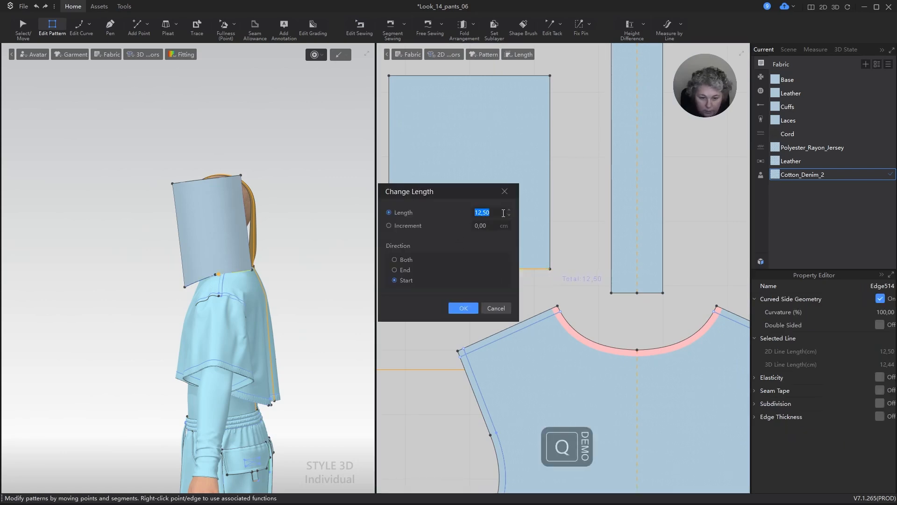
pyautogui.write('11')
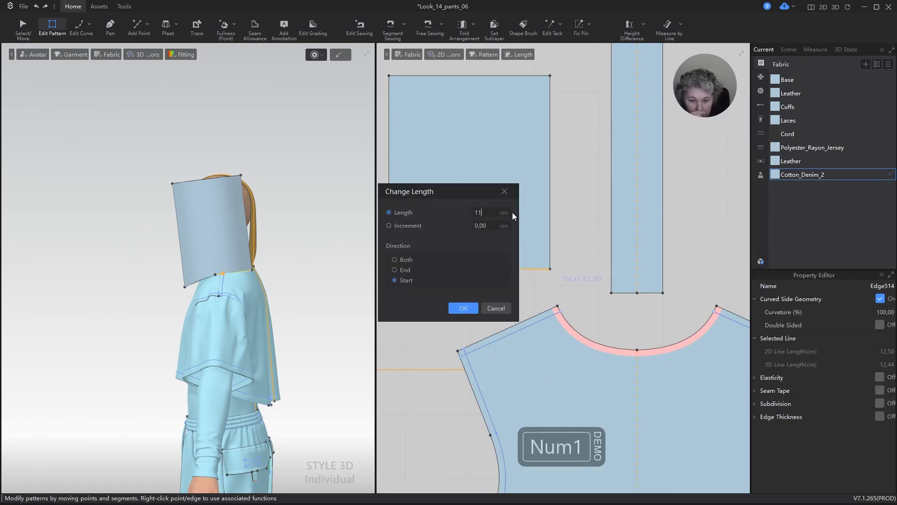
pyautogui.click(491, 266)
pyautogui.press('Return')
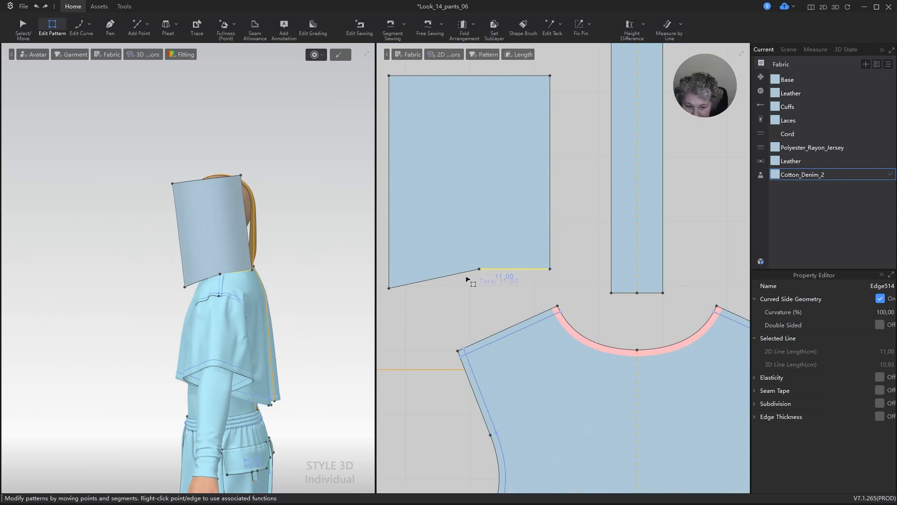
pyautogui.scroll(-3, 483, 267)
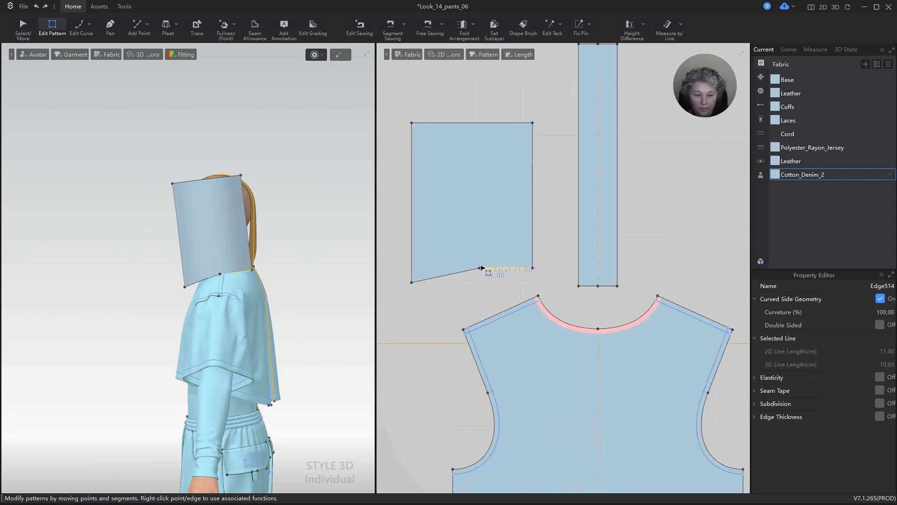
# - Free-sew the side panel's flat 11 cm lower edge to the back neckline between the strip's seam and the shoulder point
pyautogui.scroll(5, 478, 265)
pyautogui.scroll(-6, 477, 264)
pyautogui.scroll(2, 479, 263)
pyautogui.scroll(2, 481, 262)
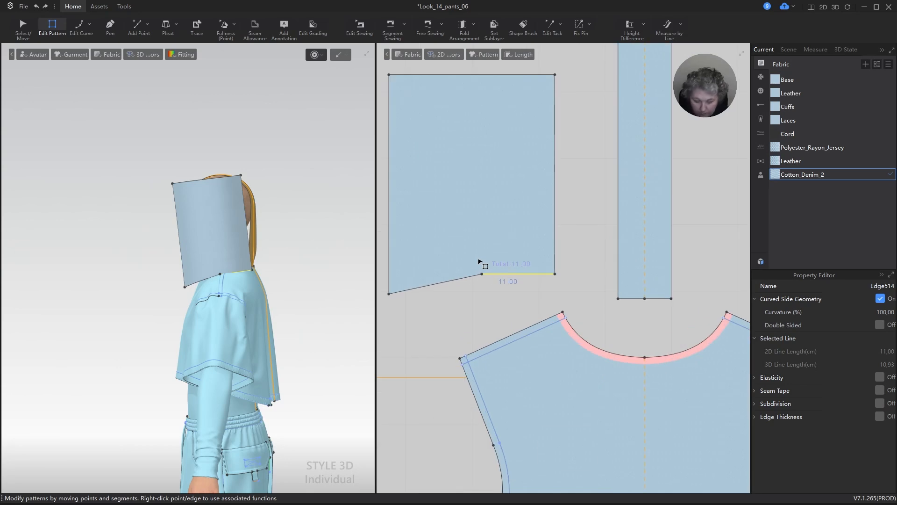
pyautogui.press('n')
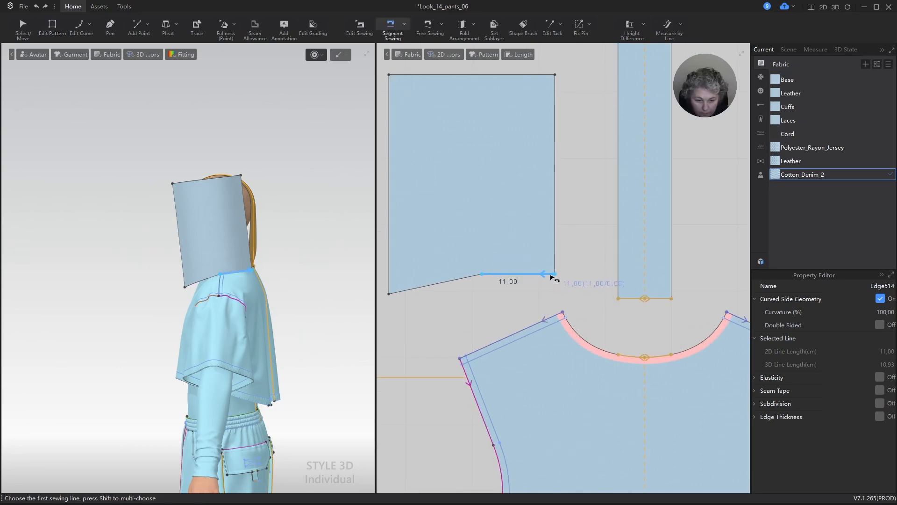
pyautogui.press('m')
pyautogui.click(552, 275)
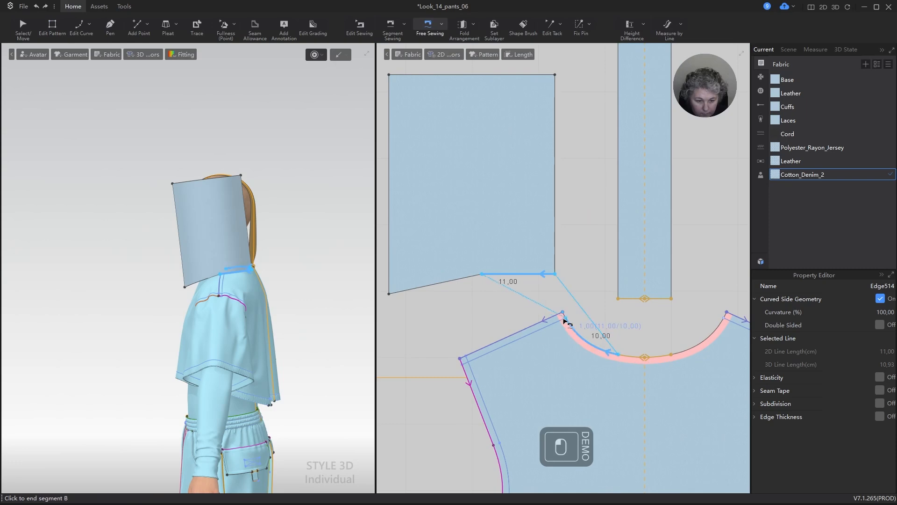
pyautogui.click(251, 197)
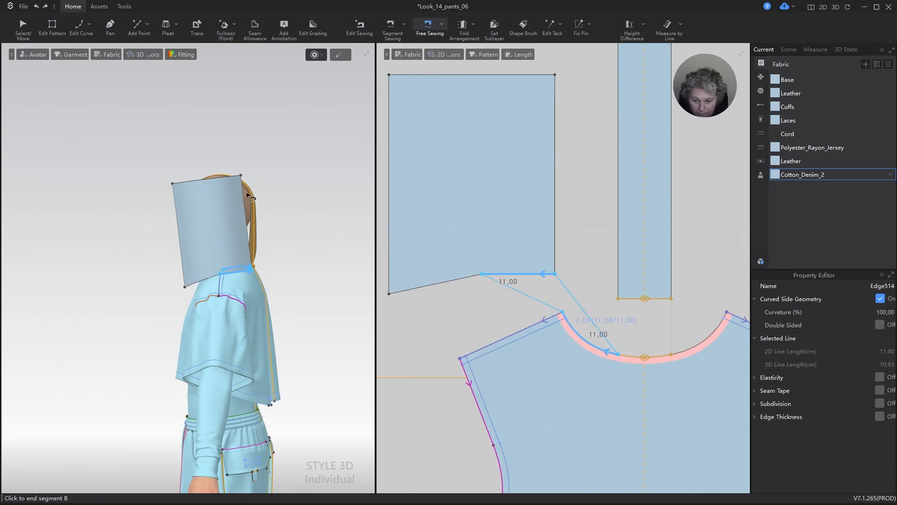
pyautogui.moveTo(253, 209)
pyautogui.mouseDown(button='right')
pyautogui.moveTo(342, 202)
pyautogui.moveTo(381, 207)
pyautogui.moveTo(398, 222)
pyautogui.moveTo(310, 210)
pyautogui.moveTo(197, 214)
pyautogui.moveTo(249, 215)
pyautogui.mouseUp(button='right')
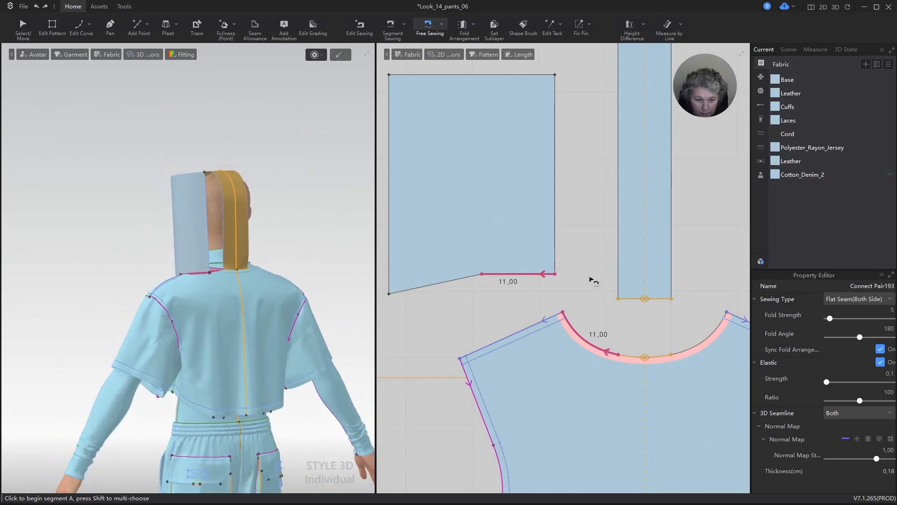
# - Free-sew the lower 15 cm of the panel's back edge to the adjacent long edge of the head strip, starting from the neckline
pyautogui.scroll(1, 607, 257)
pyautogui.click(537, 295)
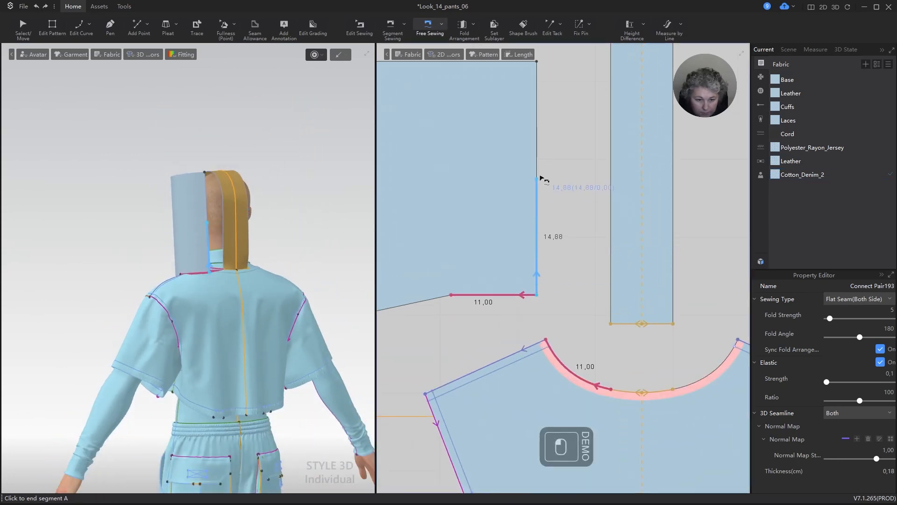
pyautogui.rightClick(537, 148)
pyautogui.write('15')
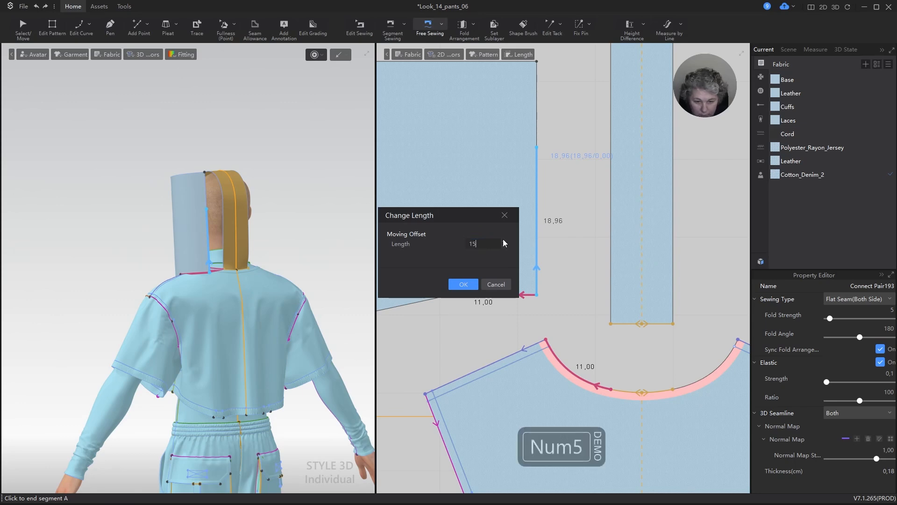
pyautogui.press('Return')
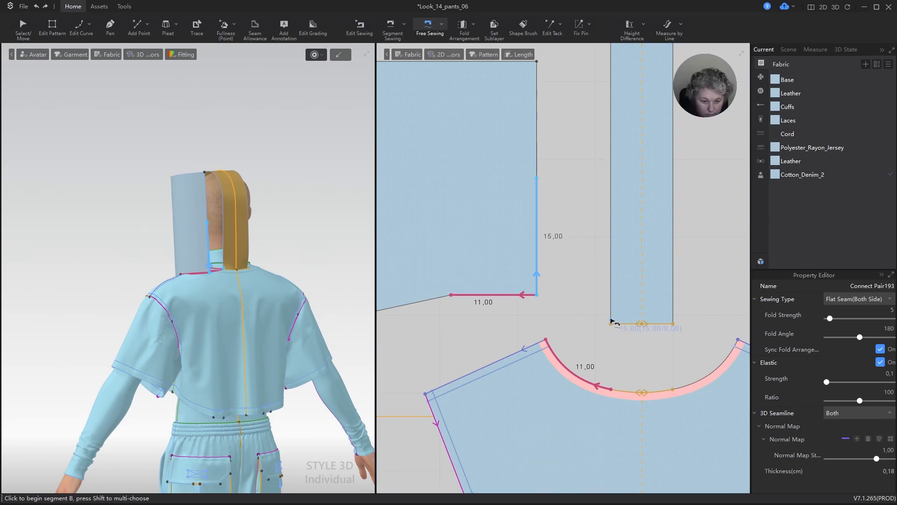
pyautogui.click(611, 324)
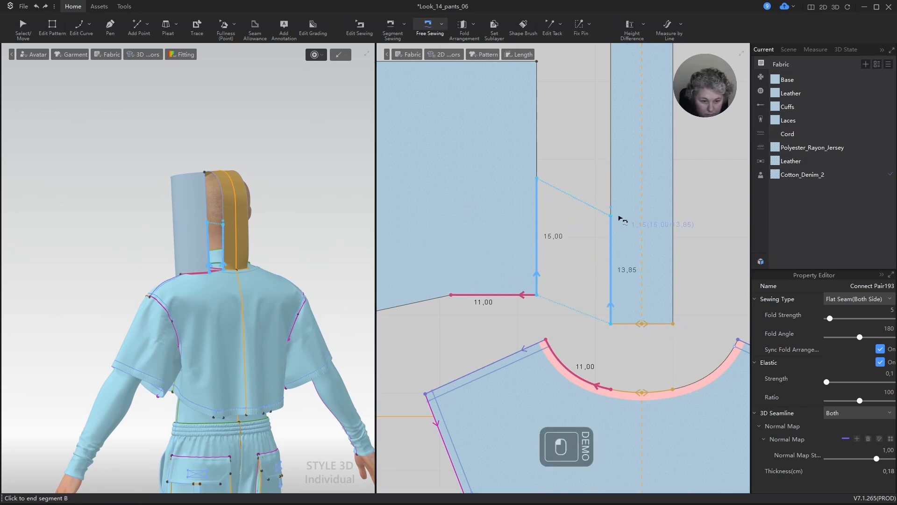
pyautogui.click(484, 251)
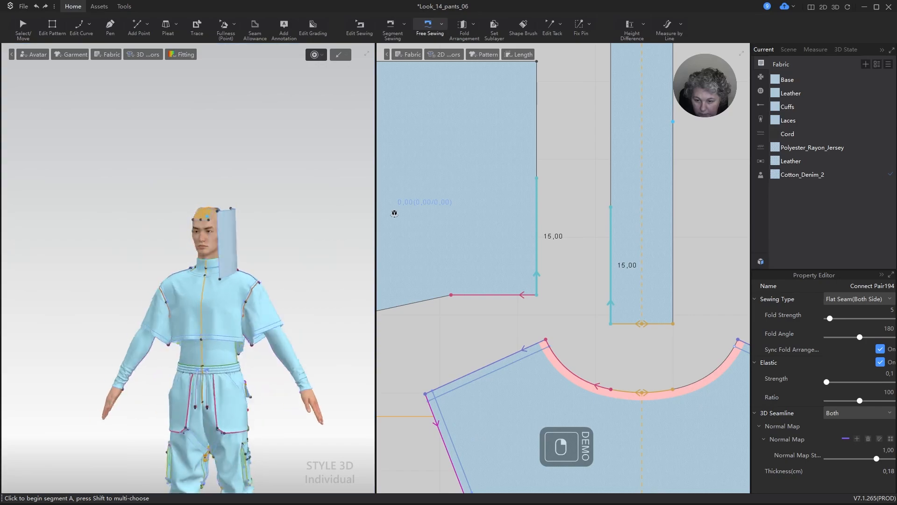
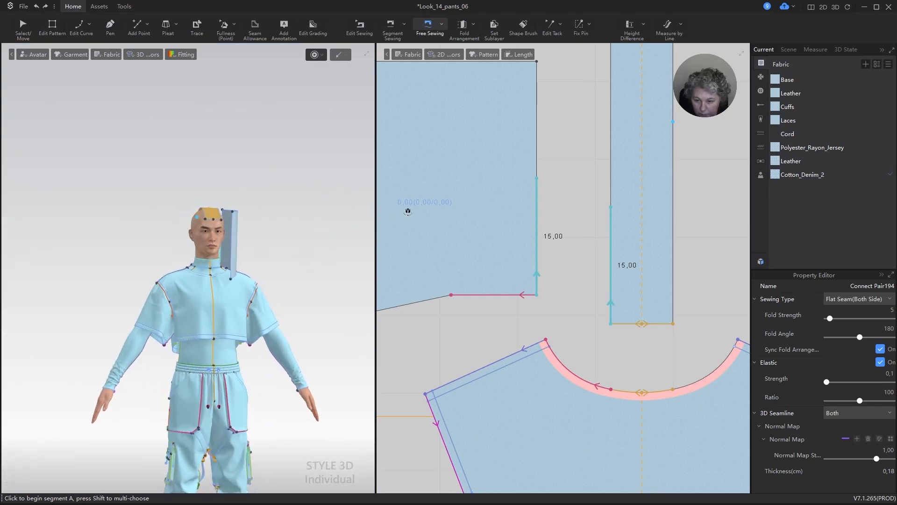
# - Create a symmetric copy of the side panel, including its seams, on the opposite side of the head strip
pyautogui.scroll(-4, 612, 280)
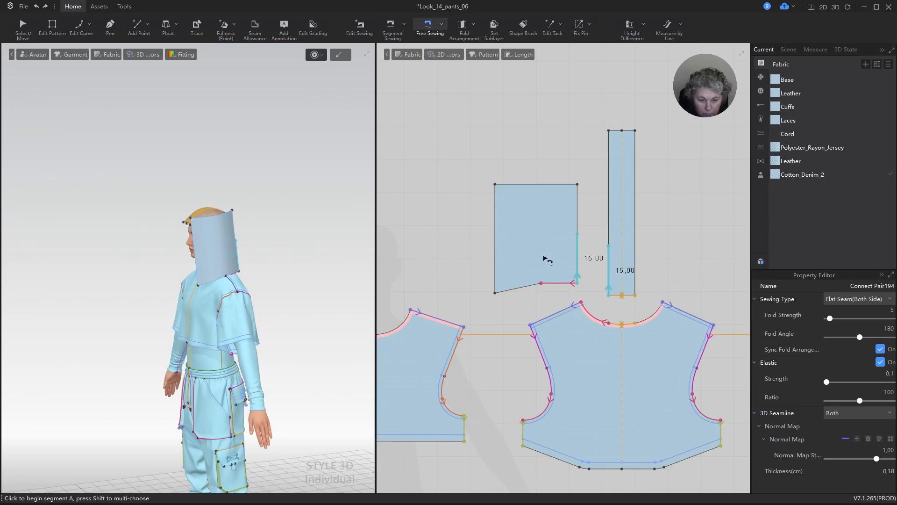
pyautogui.scroll(3, 546, 259)
pyautogui.press('a')
pyautogui.click(484, 178)
pyautogui.scroll(-4, 484, 178)
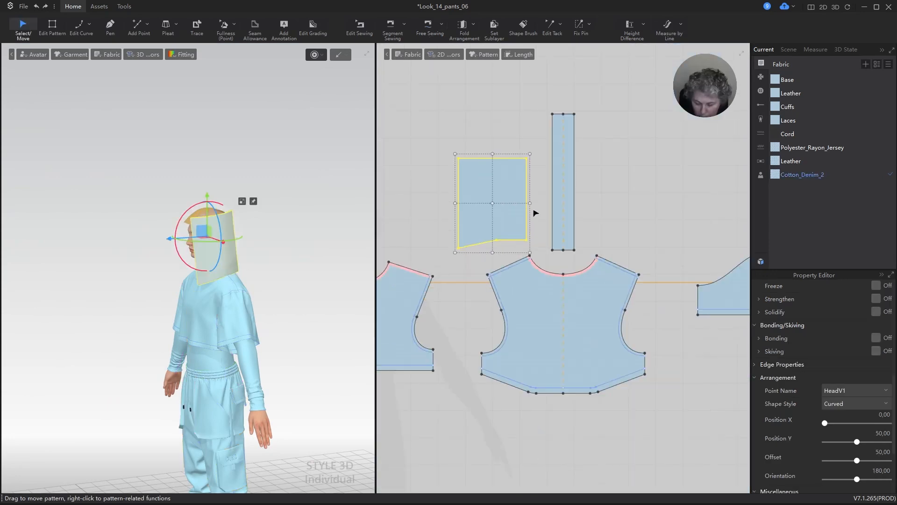
pyautogui.hotkey('ctrl', 'd')
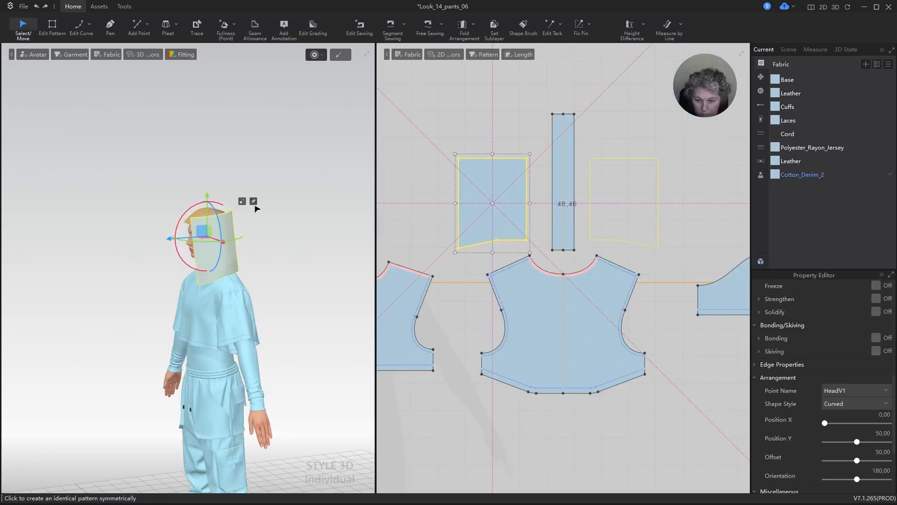
pyautogui.click(256, 208)
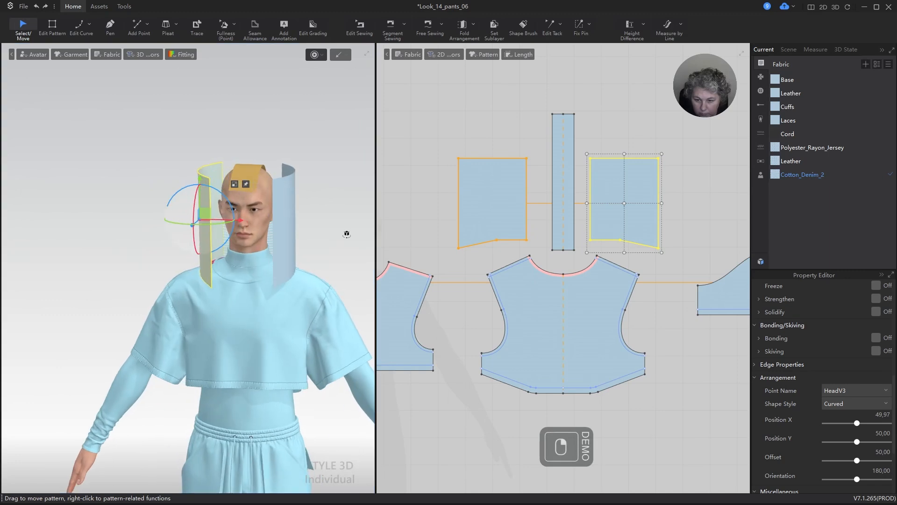
pyautogui.moveTo(341, 232)
pyautogui.mouseDown(button='right')
pyautogui.moveTo(243, 223)
pyautogui.moveTo(365, 220)
pyautogui.moveTo(344, 231)
pyautogui.mouseUp(button='right')
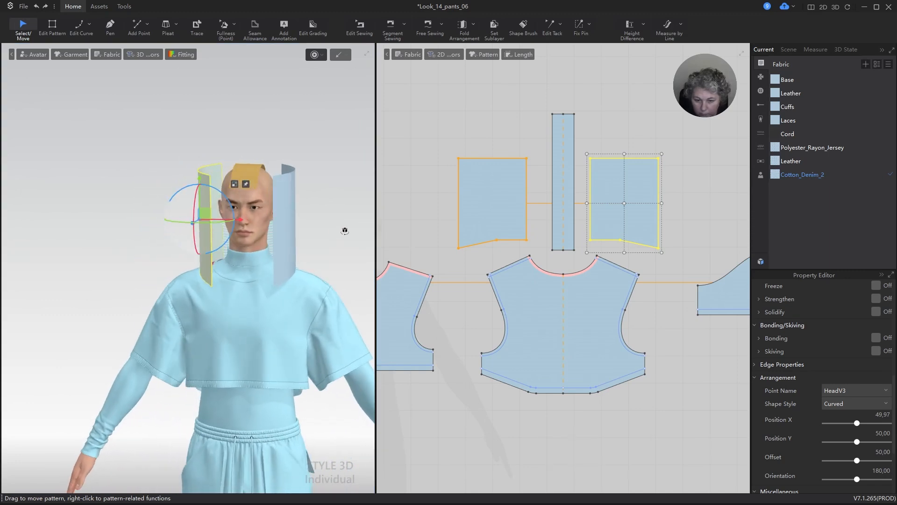
# - Compare the length of half the front neckline with the length of the side panel's slanted lower edge
pyautogui.click(500, 144)
pyautogui.scroll(3, 551, 264)
pyautogui.scroll(-2, 602, 268)
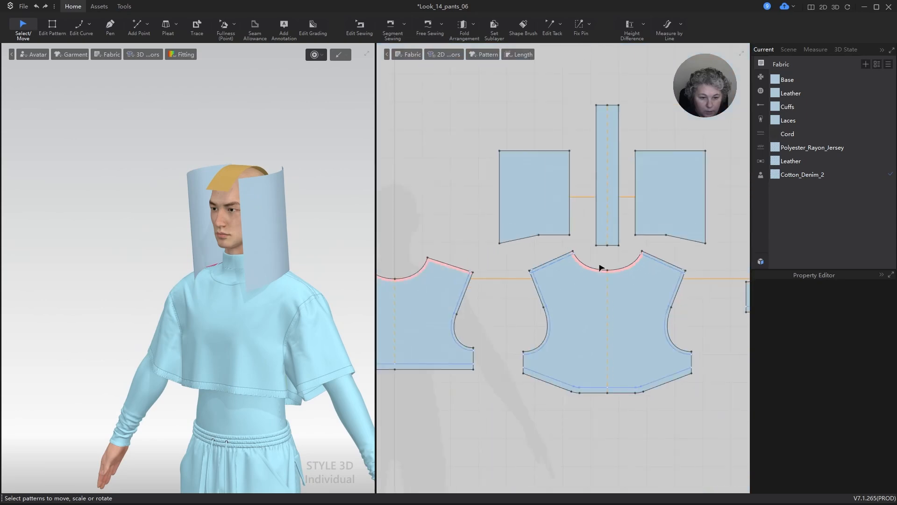
pyautogui.scroll(-3, 543, 269)
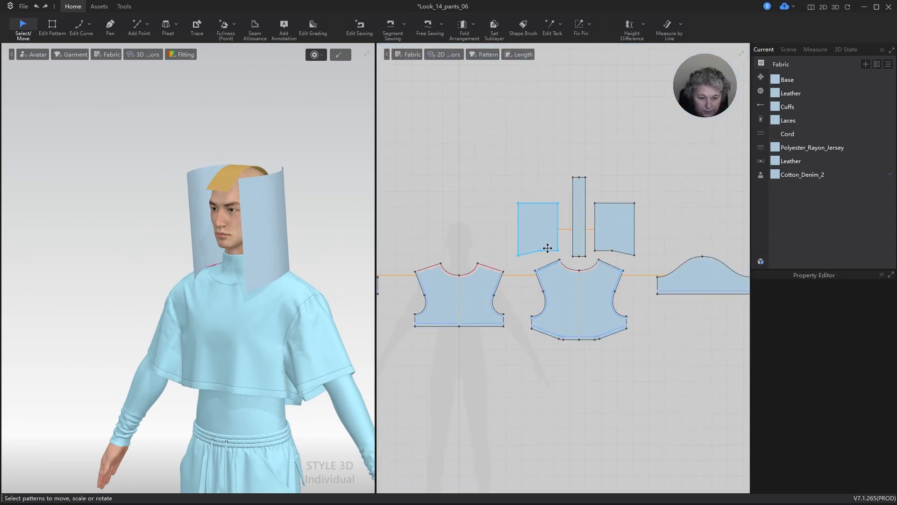
pyautogui.scroll(5, 465, 263)
pyautogui.press('z')
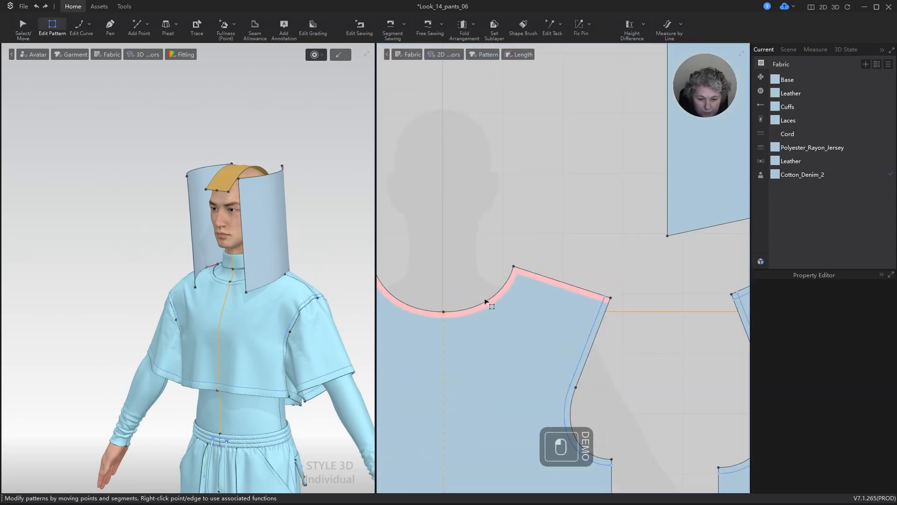
pyautogui.click(486, 304)
pyautogui.scroll(-3, 605, 271)
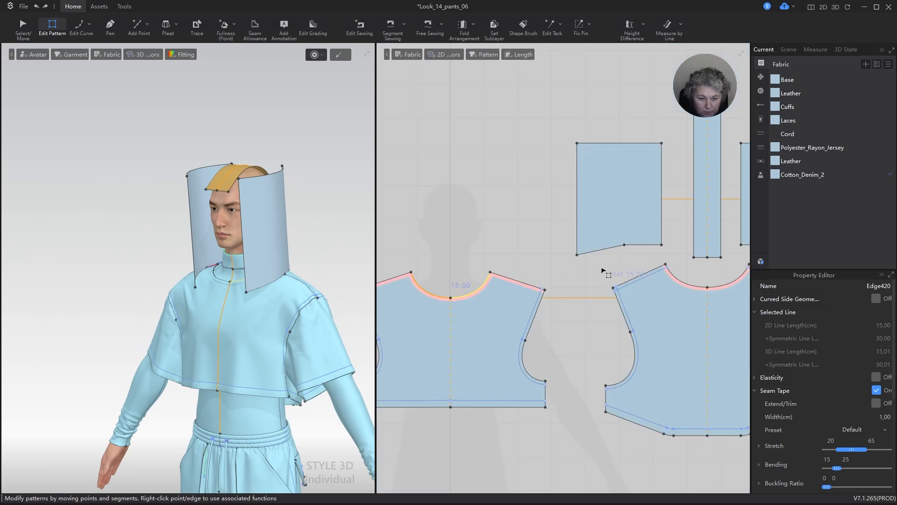
pyautogui.scroll(1, 623, 244)
pyautogui.press('z')
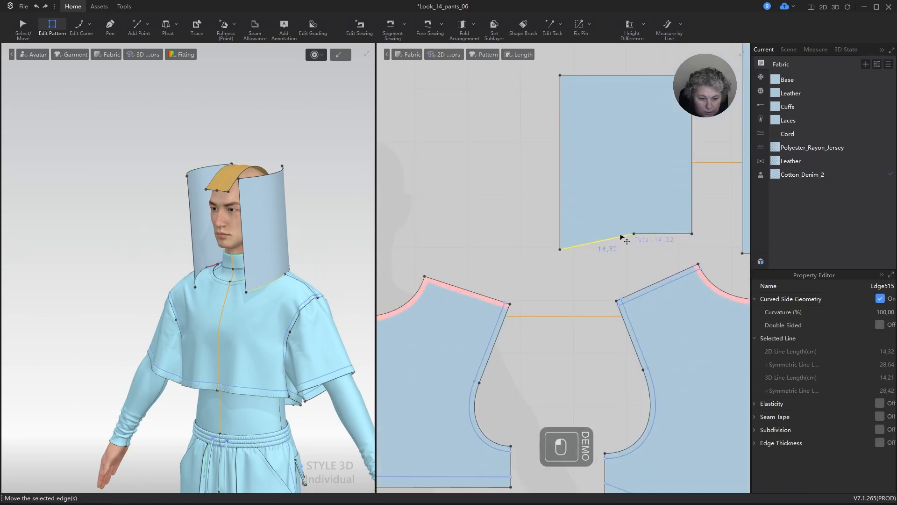
pyautogui.scroll(3, 619, 235)
pyautogui.scroll(-3, 500, 289)
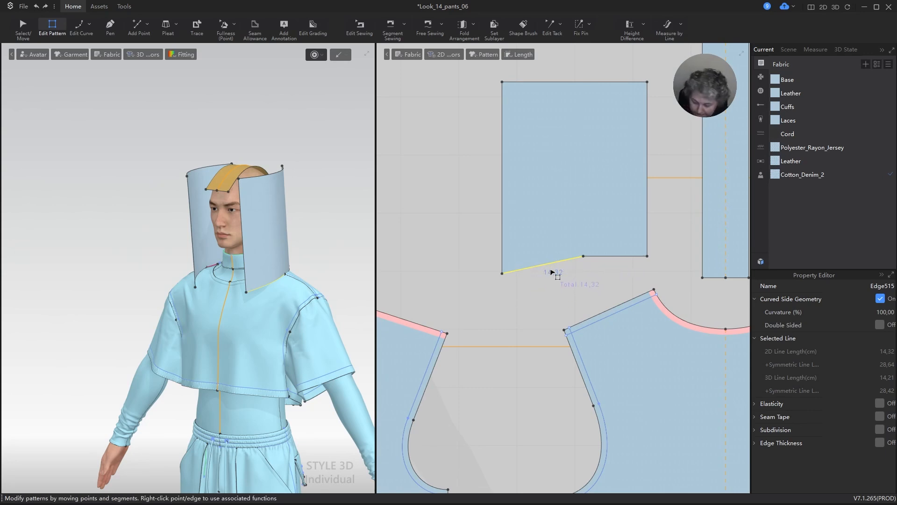
# - Bend the side panel's slanted lower edge slightly inward into an arc with Edit Arc
pyautogui.press('c')
pyautogui.scroll(3, 548, 257)
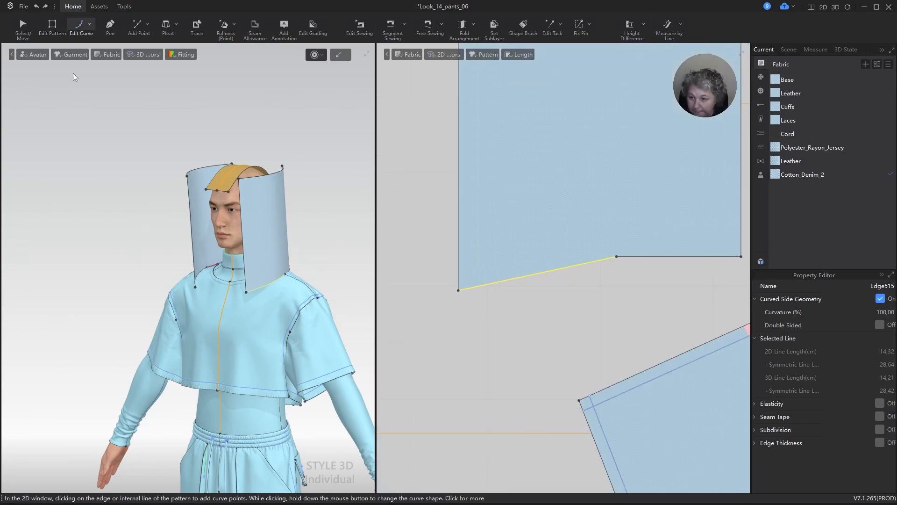
pyautogui.click(90, 28)
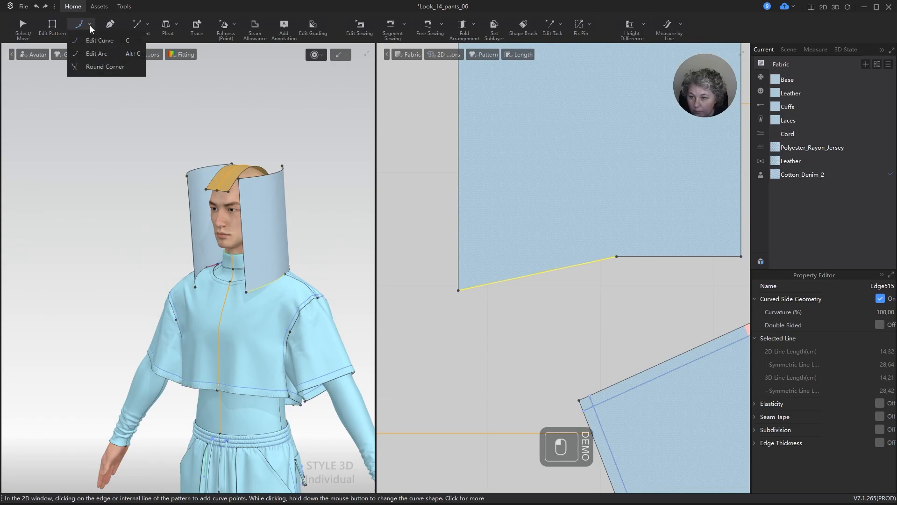
pyautogui.click(93, 54)
pyautogui.scroll(3, 536, 268)
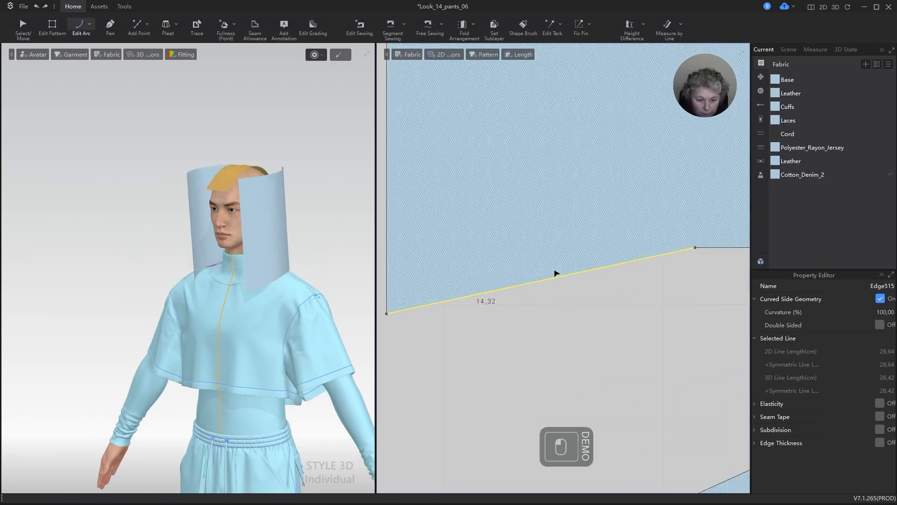
pyautogui.moveTo(545, 262); pyautogui.dragTo(546, 260)
pyautogui.scroll(-5, 613, 260)
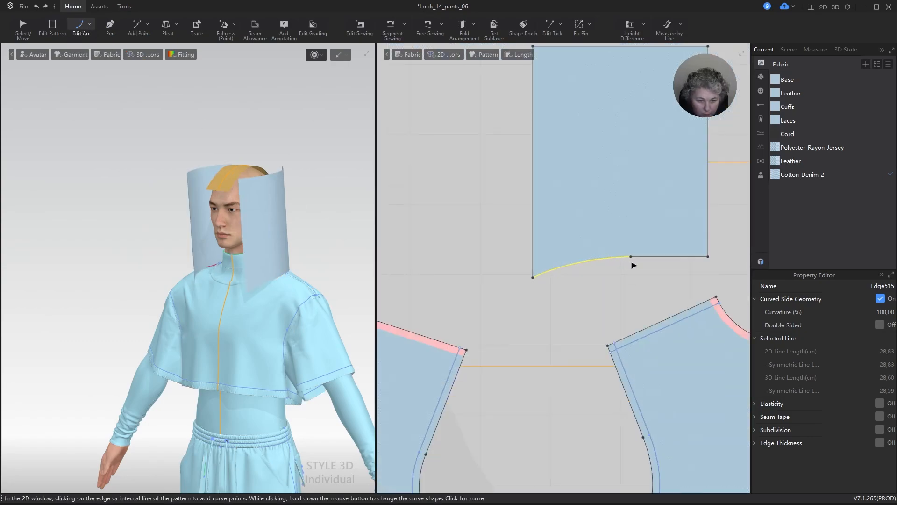
# - Create a horizontal guideline through the point where the panel's curved and flat lower edges meet
pyautogui.press('z')
pyautogui.scroll(4, 633, 264)
pyautogui.rightClick(632, 253)
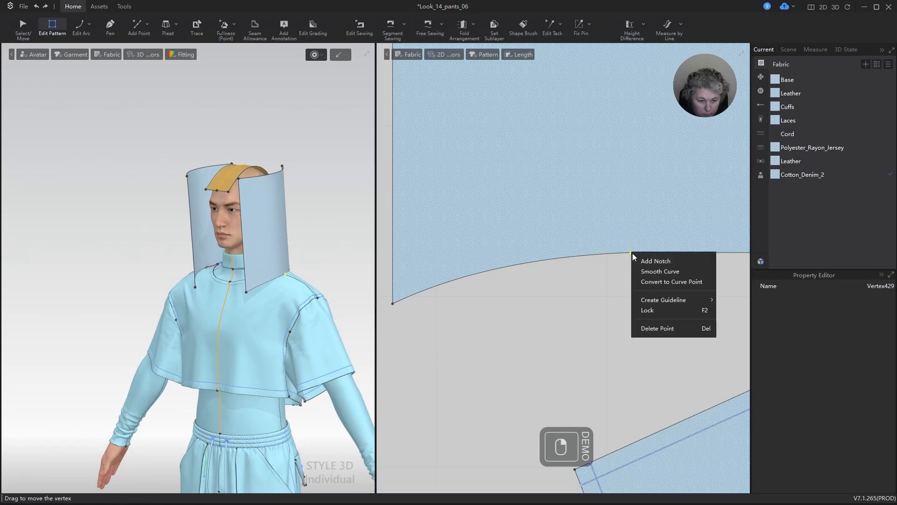
pyautogui.moveTo(682, 300)
pyautogui.click(730, 300)
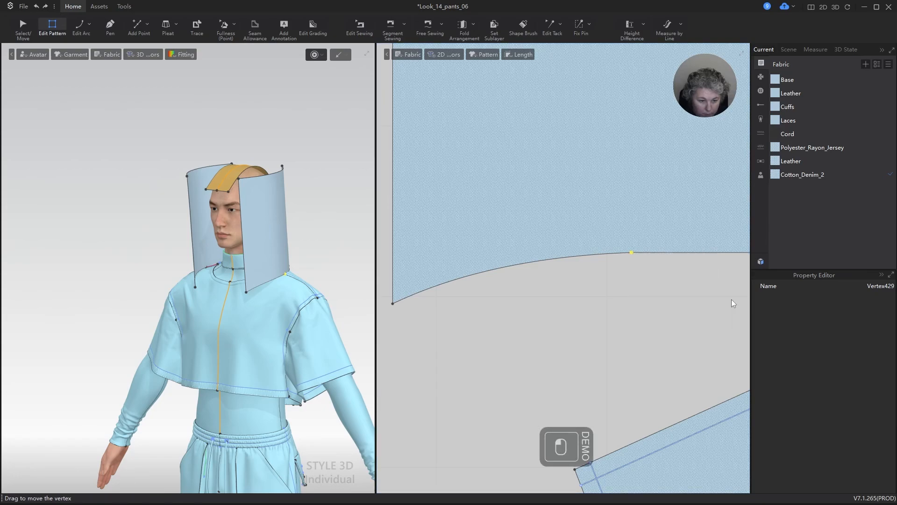
pyautogui.scroll(-2, 630, 270)
pyautogui.scroll(2, 631, 272)
# - Move the curve handle of the point joining the flat edge onto the horizontal guideline for a smooth transition
pyautogui.press('c')
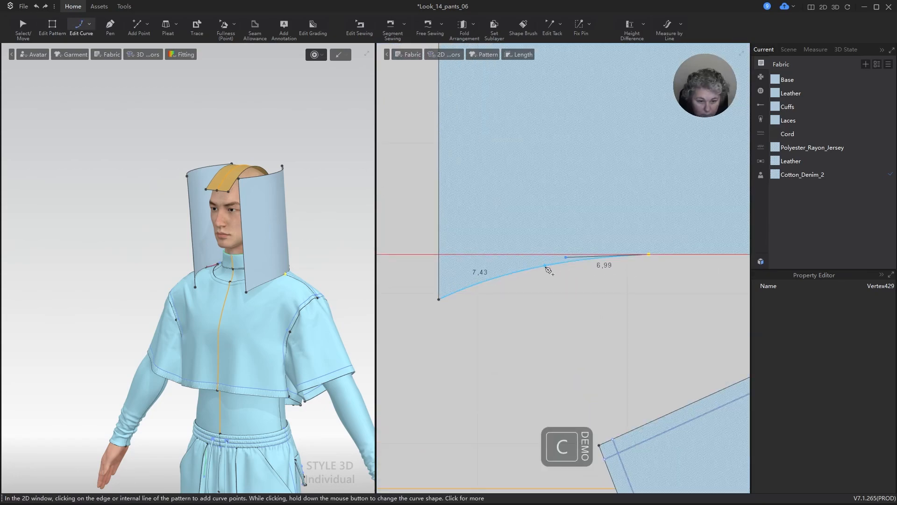
pyautogui.scroll(3, 570, 260)
pyautogui.click(564, 254)
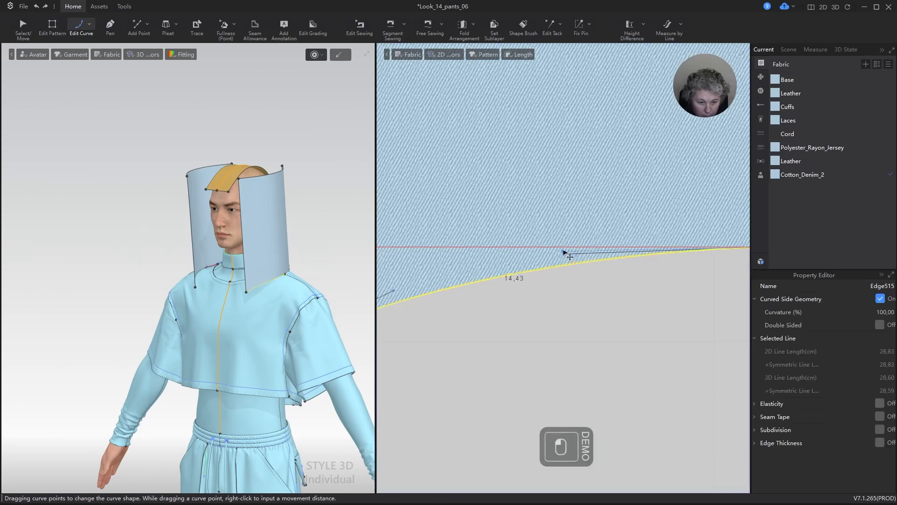
pyautogui.moveTo(565, 250); pyautogui.dragTo(574, 251)
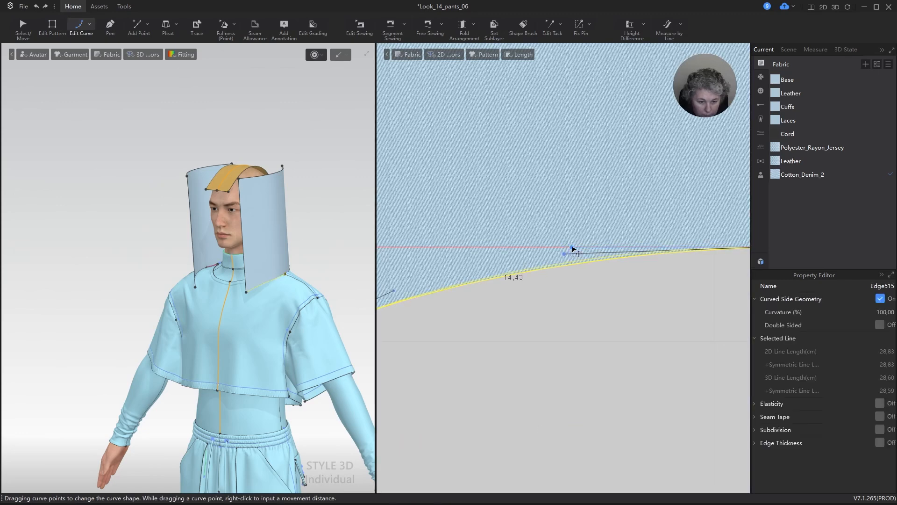
pyautogui.scroll(-3, 574, 250)
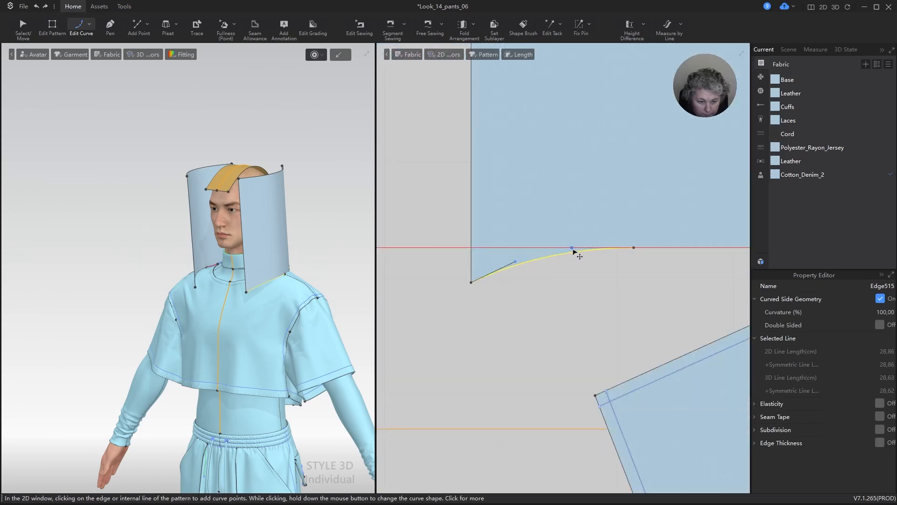
# - Pull the curve handle at the panel's lower front corner down to horizontal, giving the edge an S-shaped curve
pyautogui.scroll(3, 520, 272)
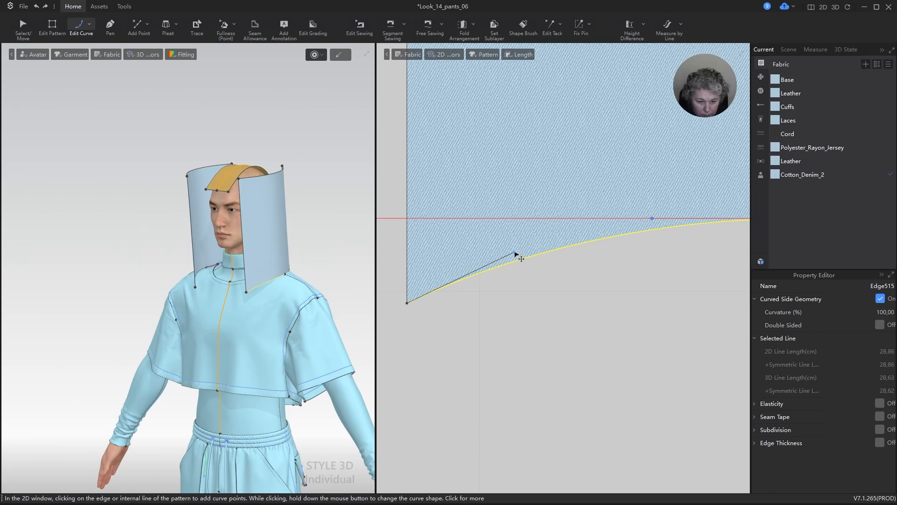
pyautogui.moveTo(516, 254); pyautogui.dragTo(543, 304)
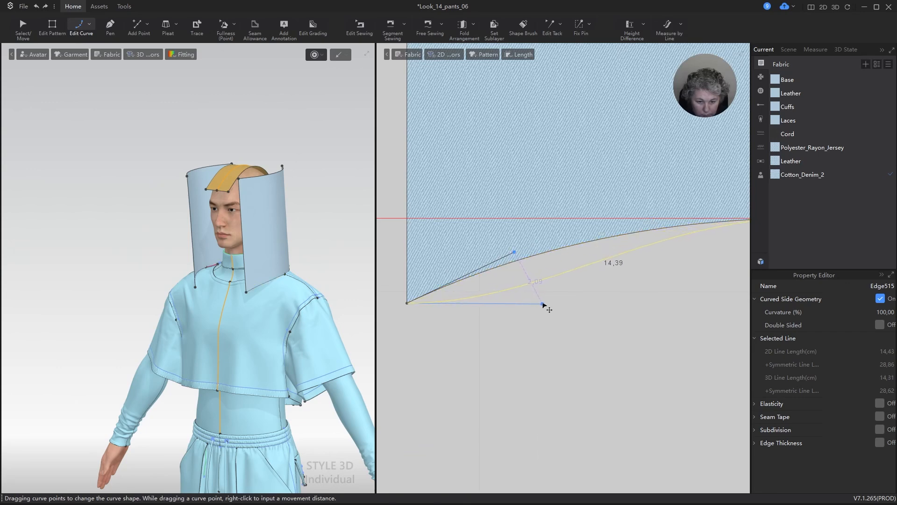
pyautogui.scroll(-6, 563, 286)
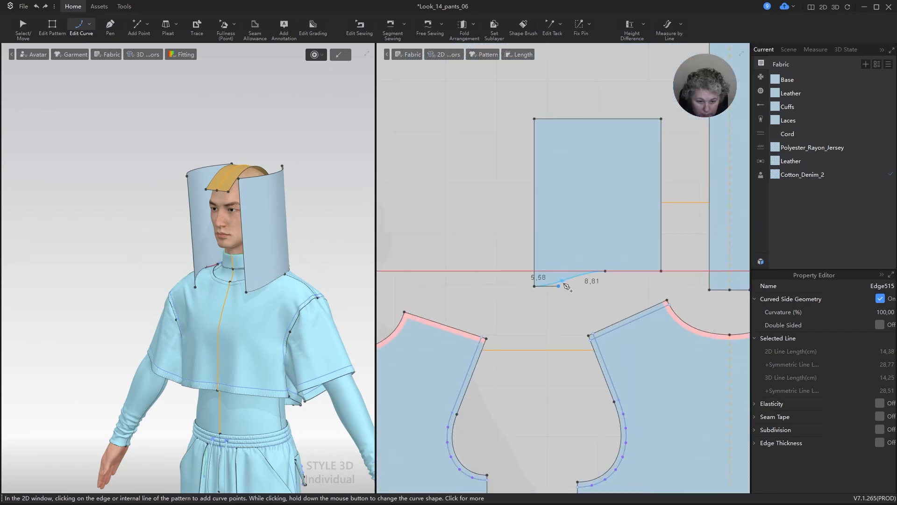
# - Save the project and lengthen the horizontal curve handle at the side panel's lower front corner to deepen the S-curve
pyautogui.scroll(-1, 566, 286)
pyautogui.scroll(4, 570, 290)
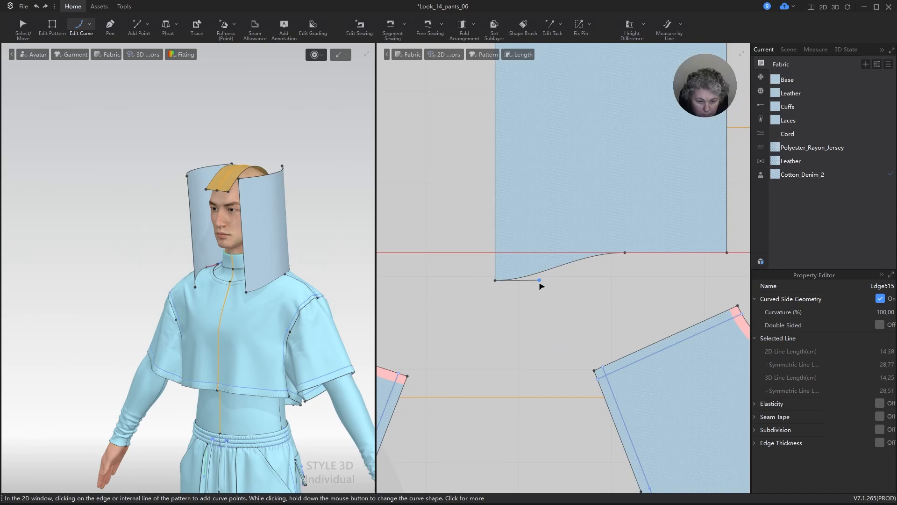
pyautogui.hotkey('ctrl', 's')
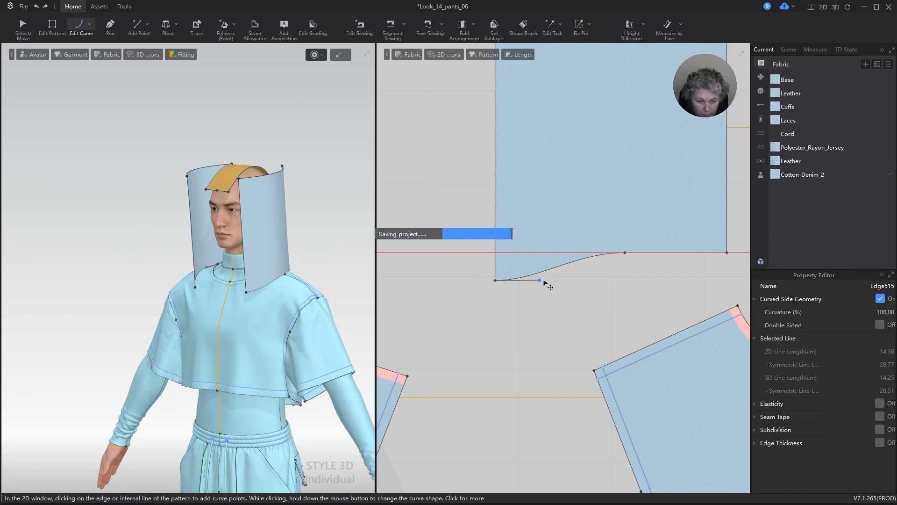
pyautogui.click(541, 281)
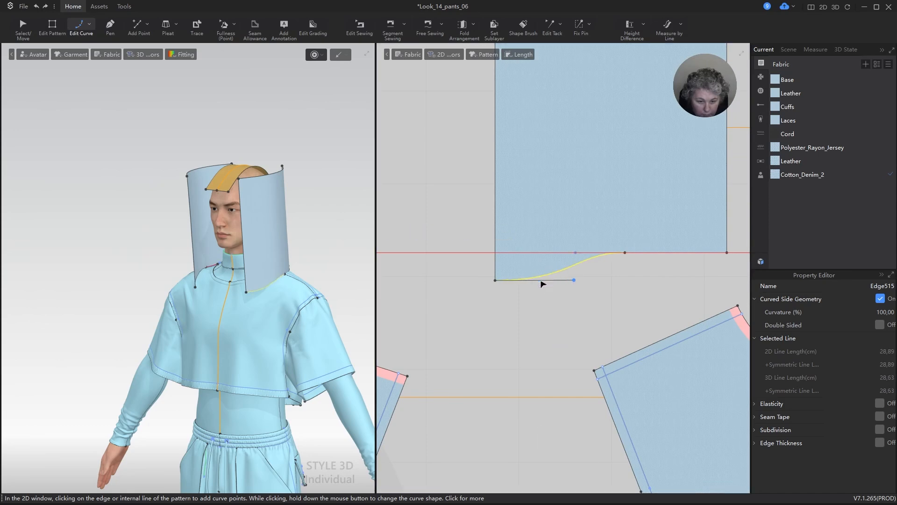
pyautogui.scroll(-5, 629, 280)
# - Move the side panel's lower front corner horizontally outward with Edit Pattern until the curved lower edge is 15 cm long
pyautogui.press('z')
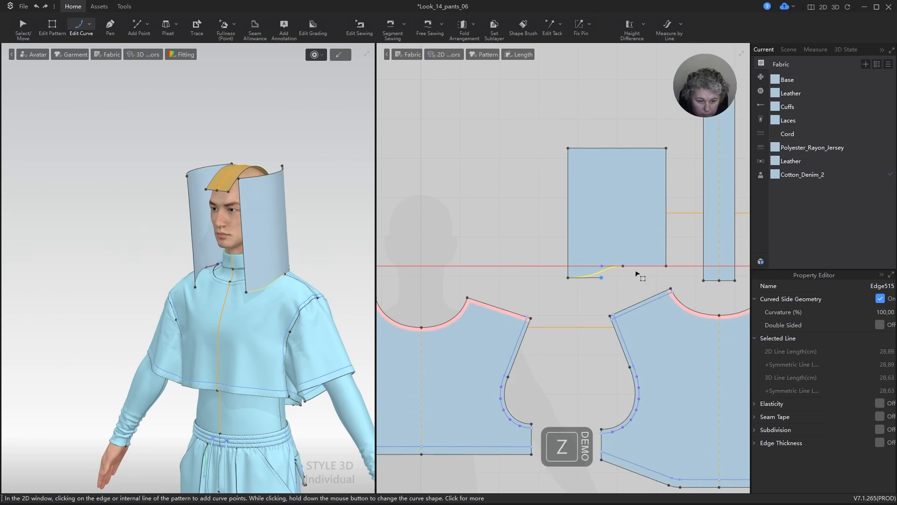
pyautogui.scroll(1, 618, 272)
pyautogui.scroll(5, 618, 272)
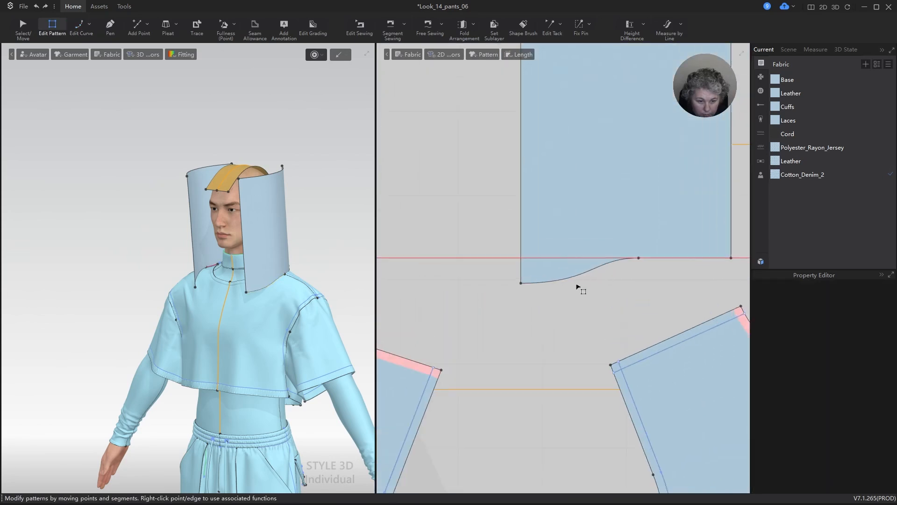
pyautogui.scroll(-1, 283, 233)
pyautogui.moveTo(283, 232); pyautogui.dragTo(302, 242, button='right')
pyautogui.press('z')
pyautogui.click(590, 270)
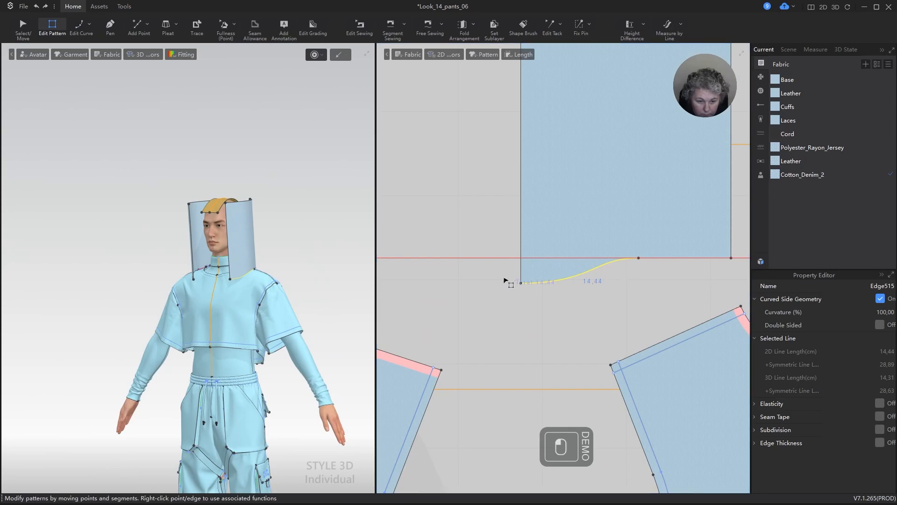
pyautogui.scroll(3, 514, 279)
pyautogui.moveTo(531, 290); pyautogui.dragTo(520, 290)
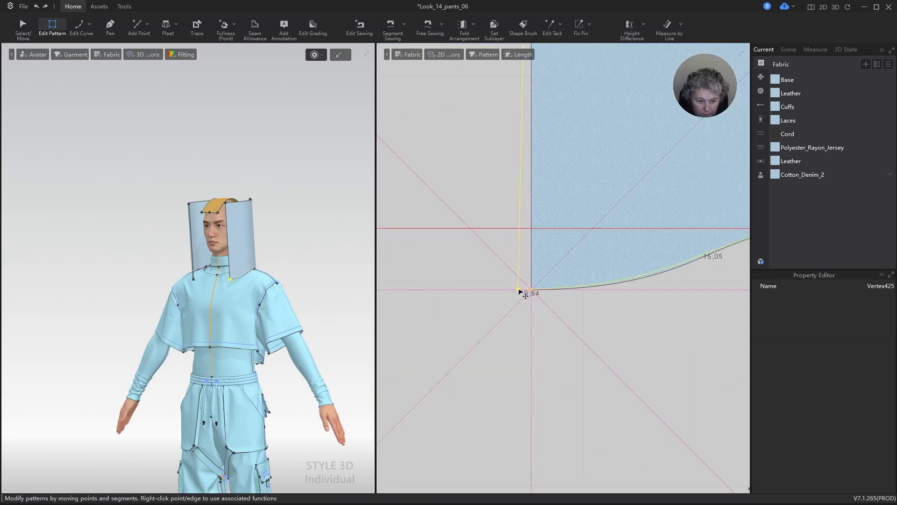
pyautogui.moveTo(520, 291); pyautogui.dragTo(520, 290)
pyautogui.scroll(-7, 521, 291)
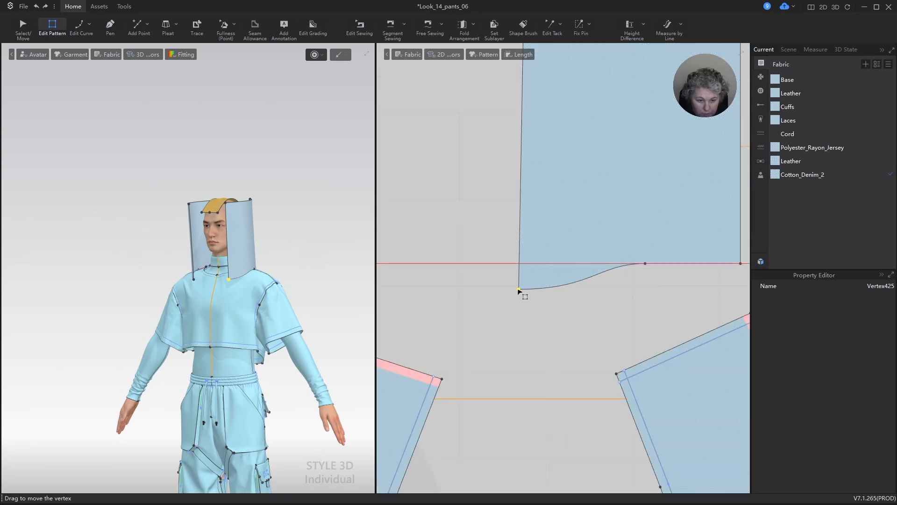
# - Align the side panel's upper front corner with its lower front corner so the front edge is vertical
pyautogui.scroll(3, 530, 236)
pyautogui.press('z')
pyautogui.click(512, 162)
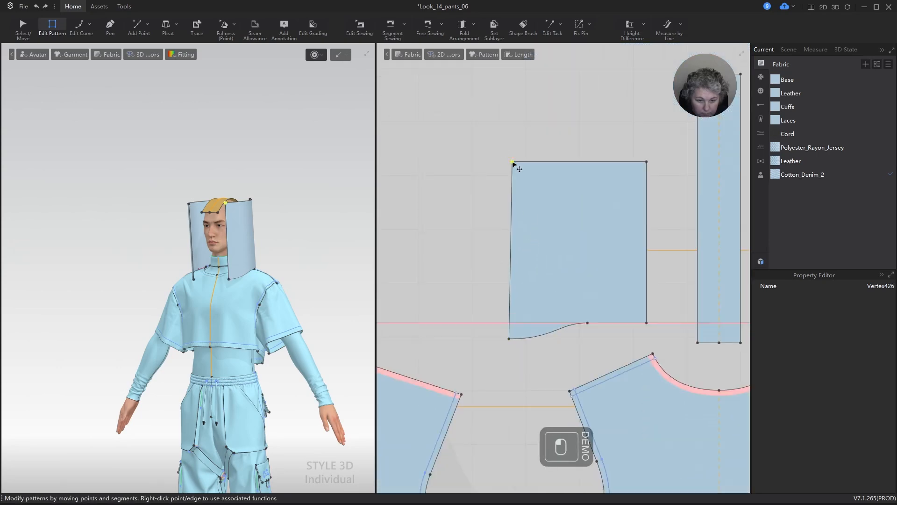
pyautogui.keyDown('shift'); pyautogui.click(509, 338); pyautogui.keyUp('shift')
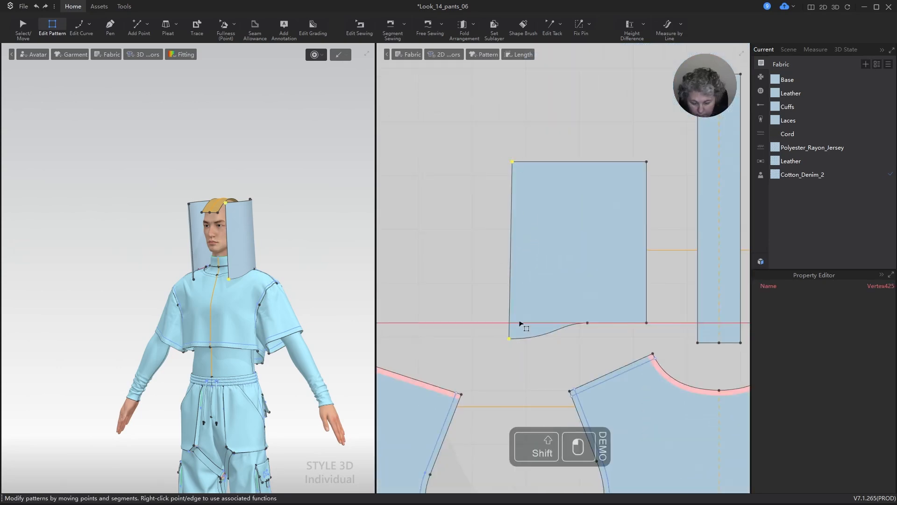
pyautogui.hotkey('alt', 'l')
pyautogui.click(542, 120)
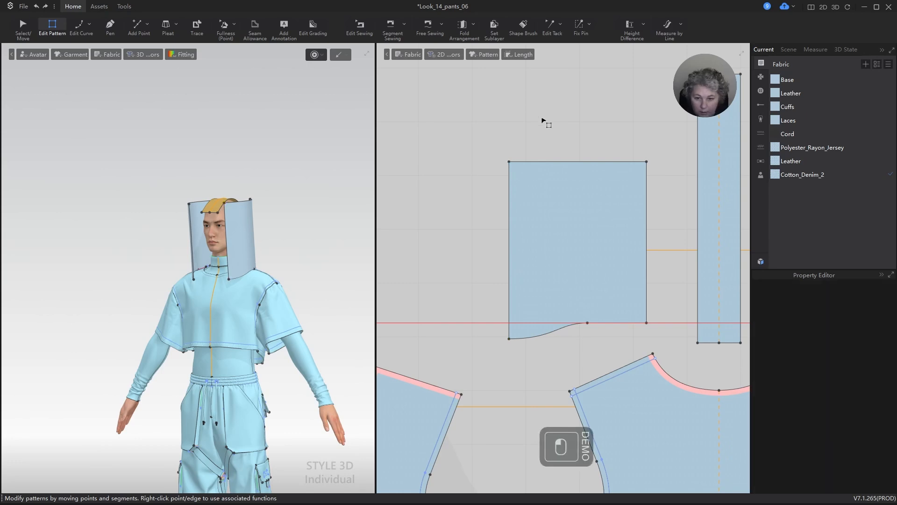
# - Set the length of the side panel's front edge to 33 cm, changing it from the Start direction
pyautogui.scroll(-2, 527, 129)
pyautogui.scroll(4, 600, 163)
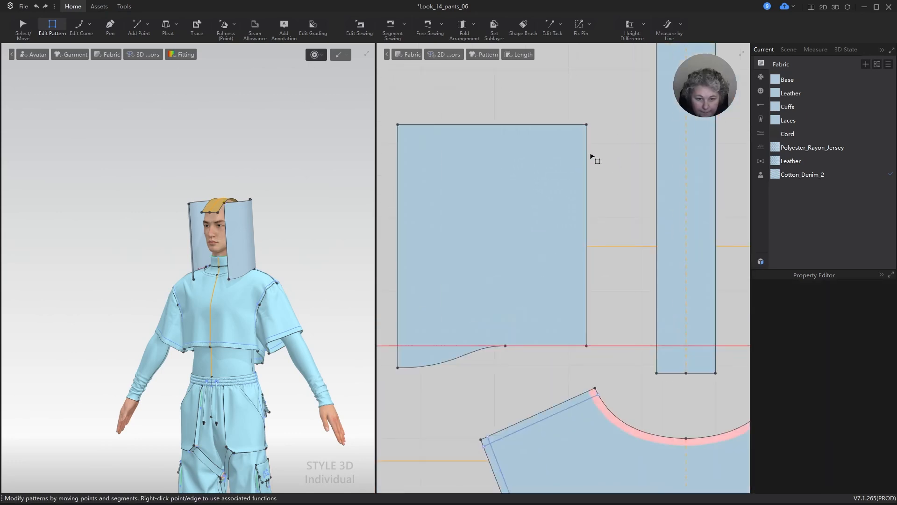
pyautogui.moveTo(261, 166); pyautogui.dragTo(209, 172, button='right')
pyautogui.scroll(-2, 434, 164)
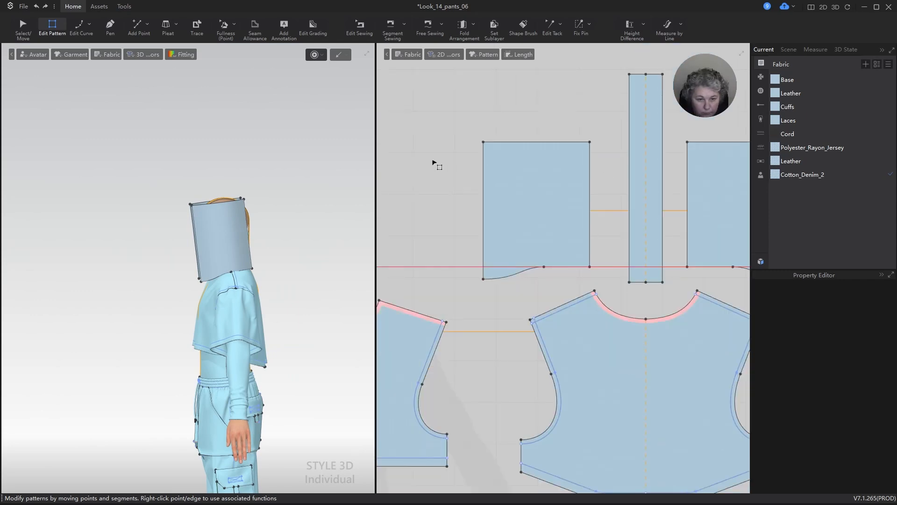
pyautogui.scroll(2, 439, 160)
pyautogui.scroll(3, 502, 154)
pyautogui.press('z')
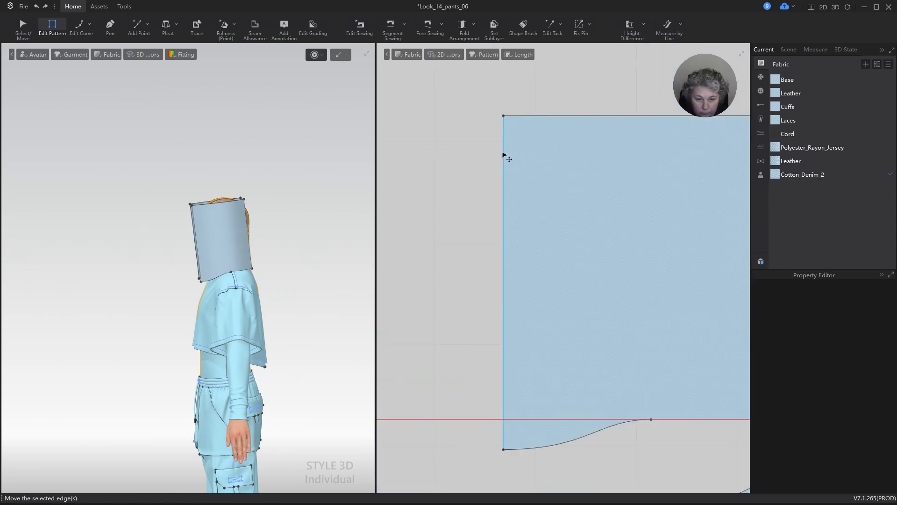
pyautogui.click(504, 156)
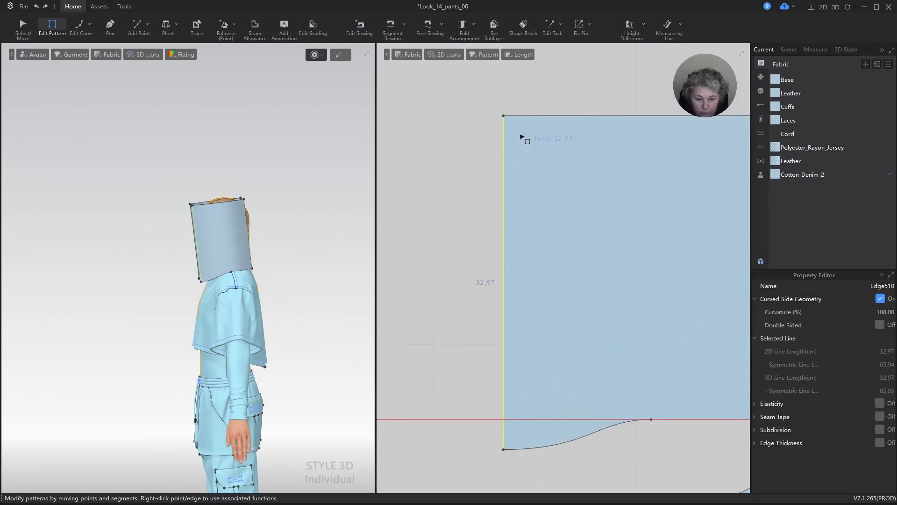
pyautogui.write('q')
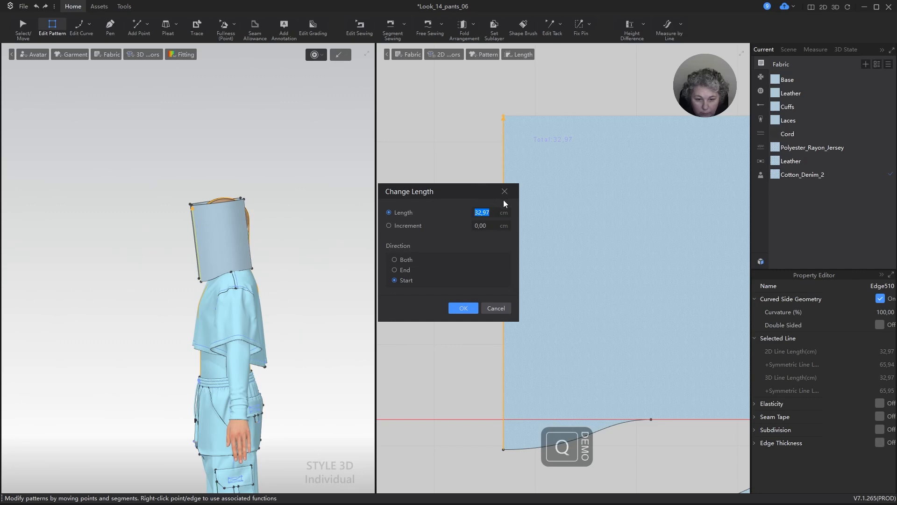
pyautogui.write('33')
pyautogui.press('Return')
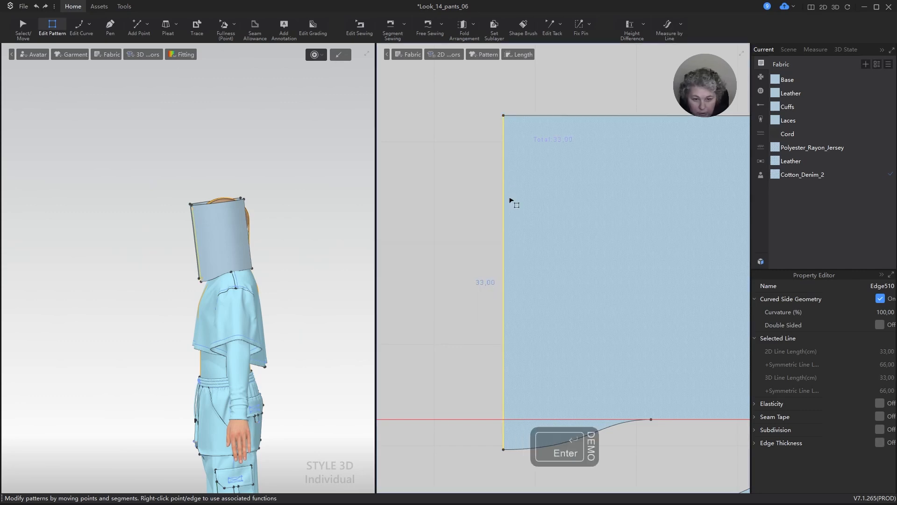
# - Align the side panel's two upper corners horizontally
pyautogui.scroll(-4, 430, 148)
pyautogui.scroll(3, 576, 134)
pyautogui.press('z')
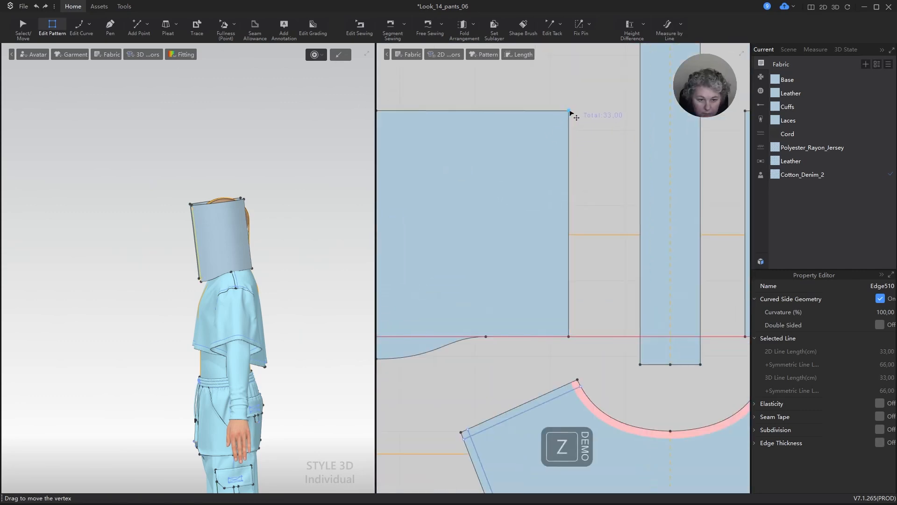
pyautogui.scroll(-3, 587, 125)
pyautogui.keyDown('shift'); pyautogui.click(467, 116); pyautogui.keyUp('shift')
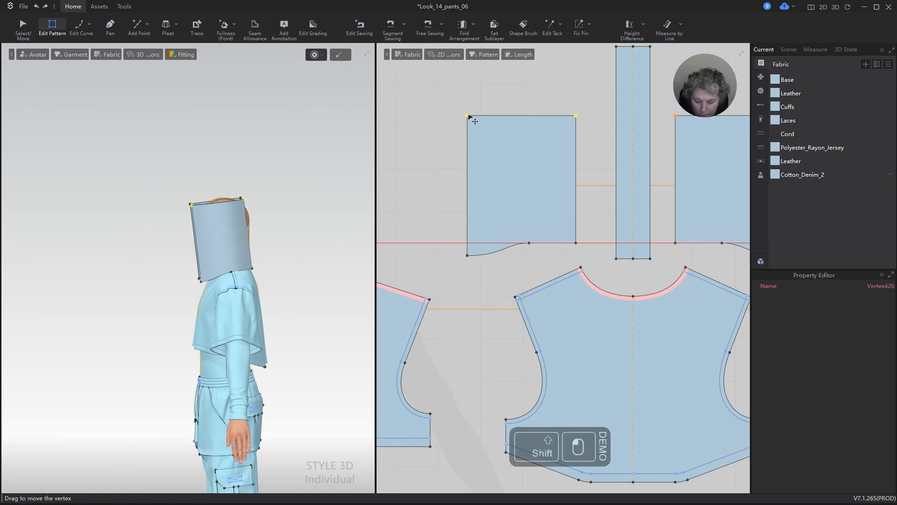
pyautogui.click(526, 101)
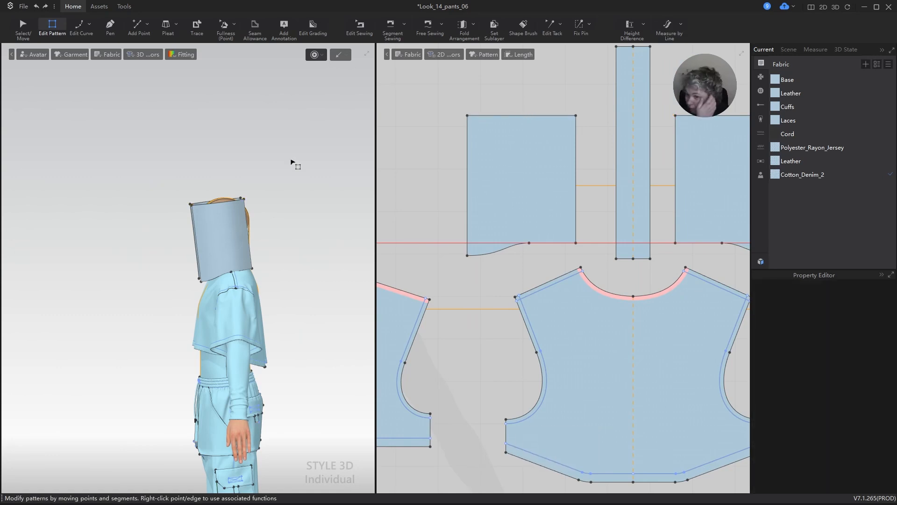
# - Sew the side panel's 15 cm curved lower edge to the front neckline from shoulder point to centre front with Free Sewing
pyautogui.moveTo(264, 219); pyautogui.dragTo(242, 221, button='right')
pyautogui.scroll(-3, 596, 154)
pyautogui.scroll(5, 594, 148)
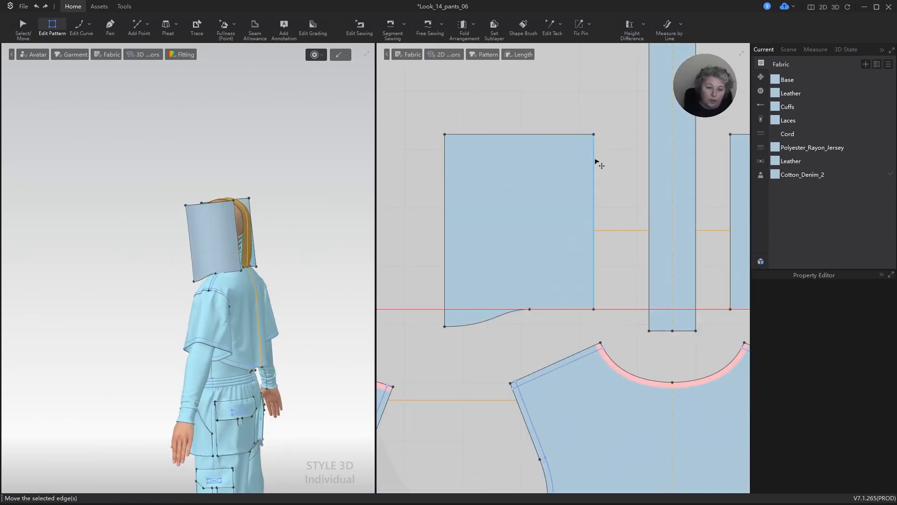
pyautogui.scroll(-3, 556, 164)
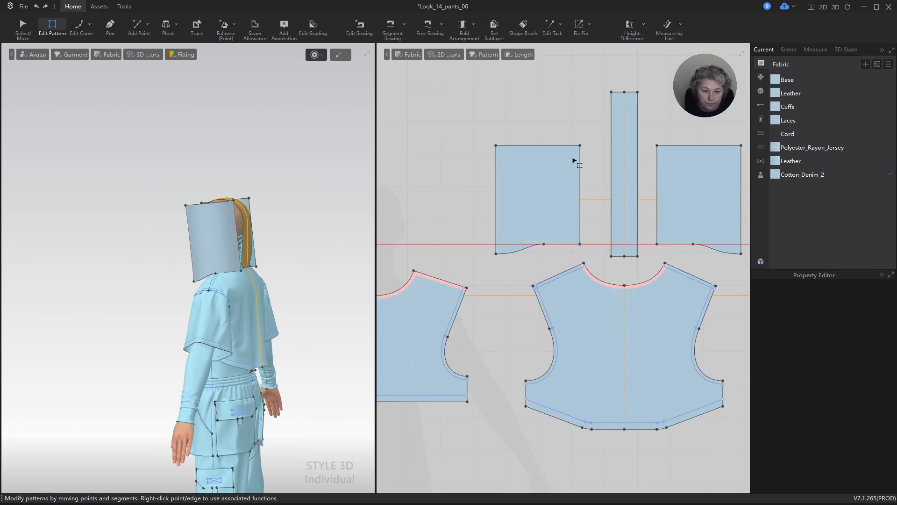
pyautogui.scroll(2, 575, 160)
pyautogui.moveTo(355, 182); pyautogui.dragTo(547, 265, button='right')
pyautogui.press('m')
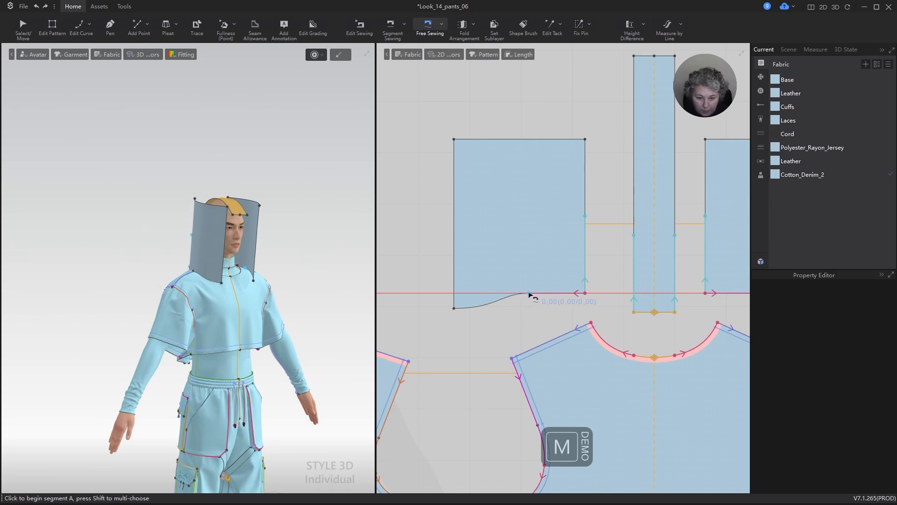
pyautogui.click(529, 294)
pyautogui.scroll(-3, 432, 334)
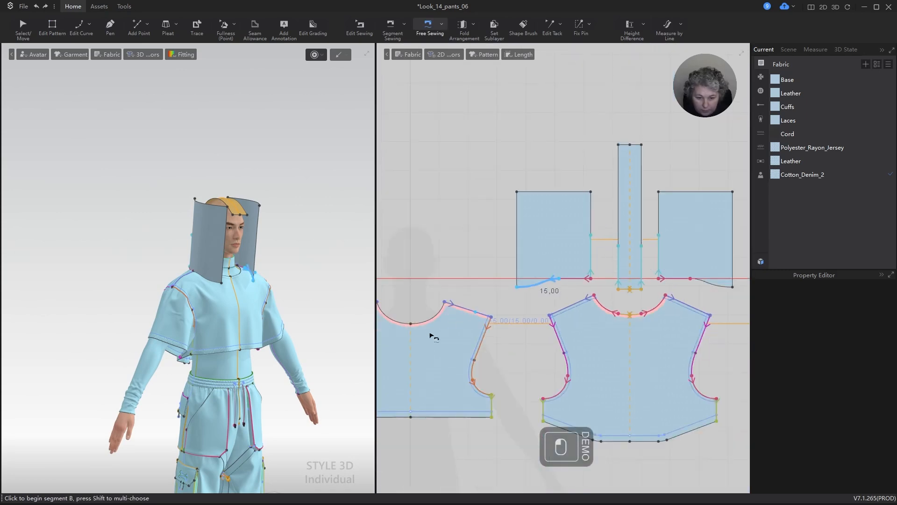
pyautogui.scroll(5, 502, 284)
pyautogui.click(503, 281)
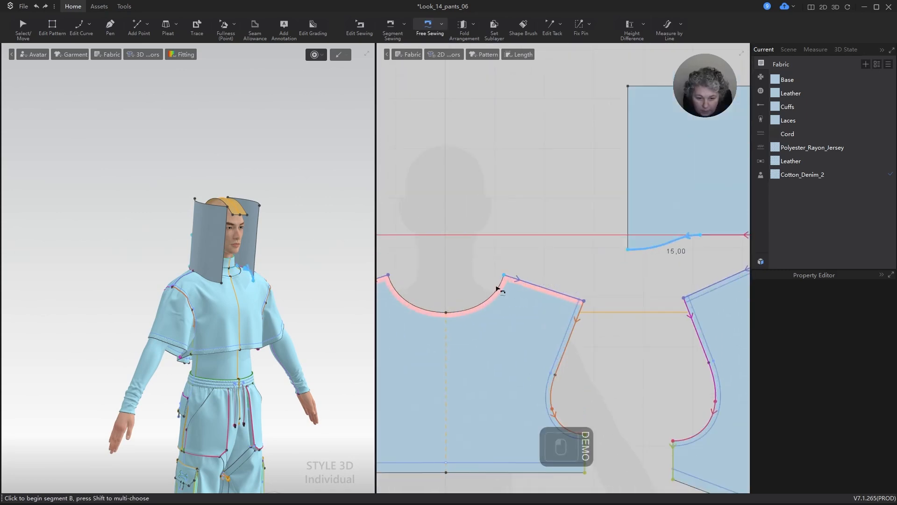
pyautogui.click(534, 208)
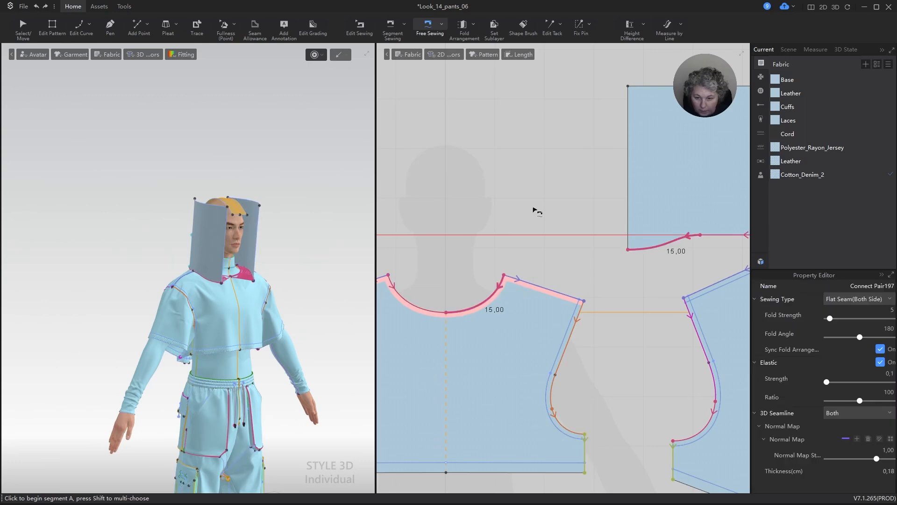
# - Sew the first 5 cm of the central strip's long side, from its front end, to the front 5 cm of the side panel's upper edge
pyautogui.scroll(-3, 280, 226)
pyautogui.moveTo(280, 227); pyautogui.dragTo(231, 225, button='right')
pyautogui.scroll(8, 313, 206)
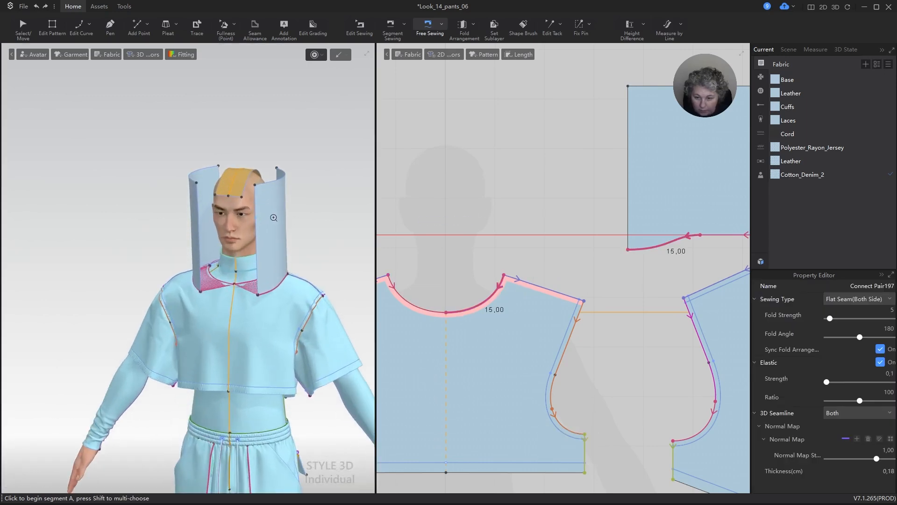
pyautogui.moveTo(324, 205); pyautogui.dragTo(316, 211, button='right')
pyautogui.scroll(-6, 478, 224)
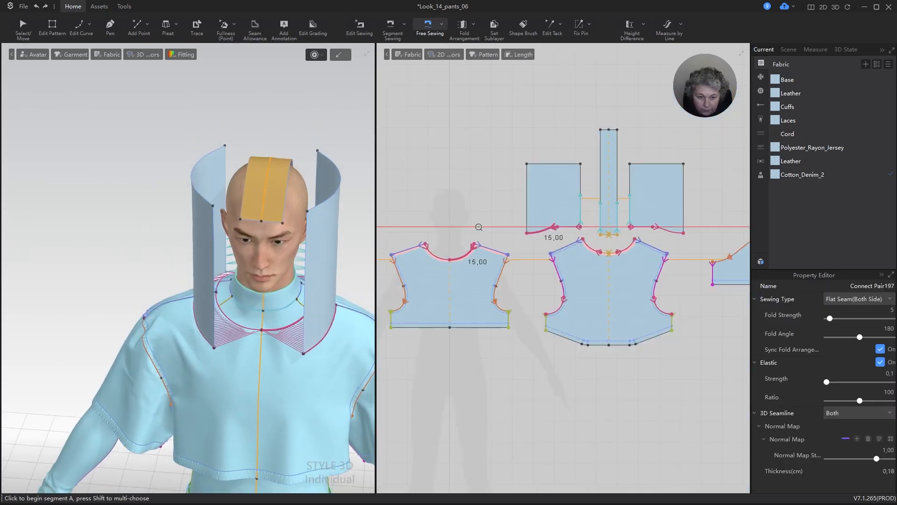
pyautogui.scroll(3, 589, 160)
pyautogui.scroll(2, 590, 161)
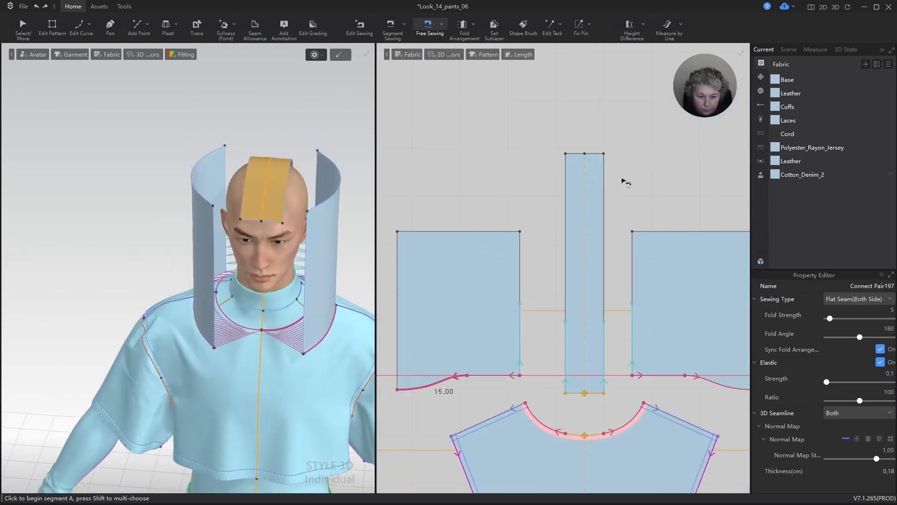
pyautogui.click(566, 155)
pyautogui.rightClick(569, 192)
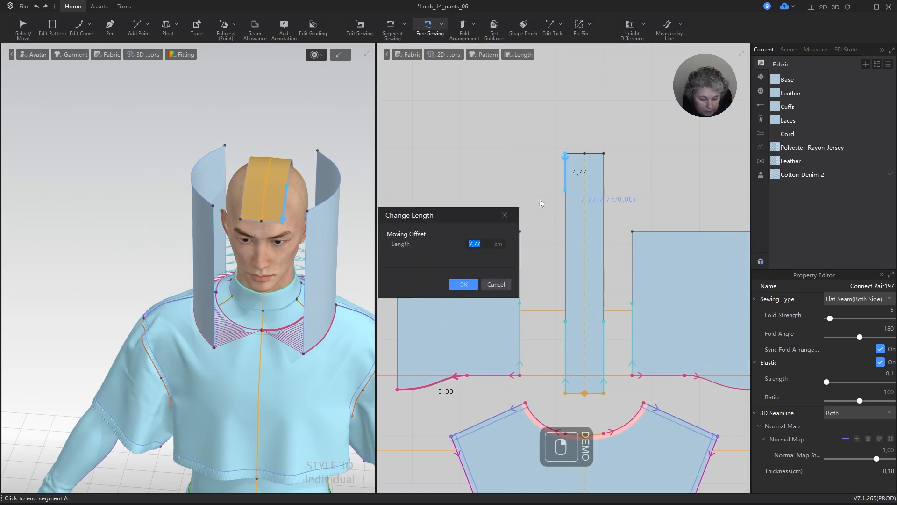
pyautogui.write('5')
pyautogui.press('Return')
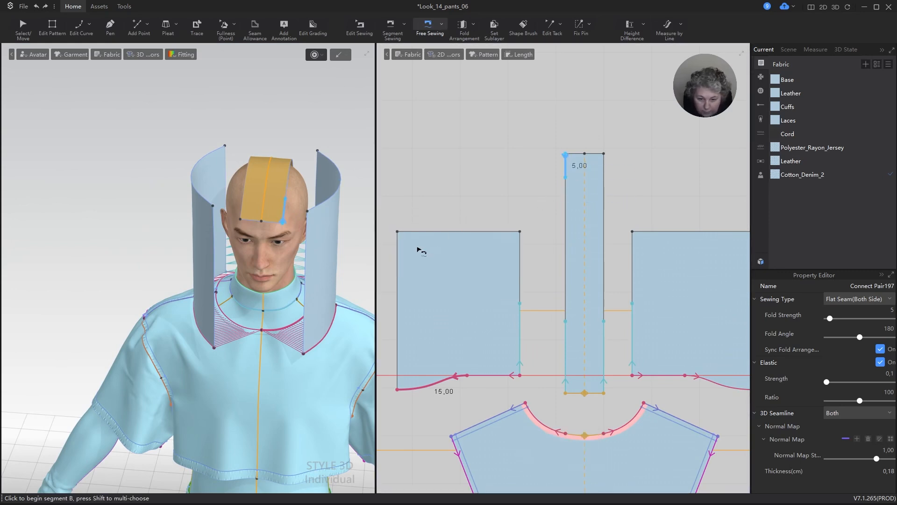
pyautogui.click(401, 235)
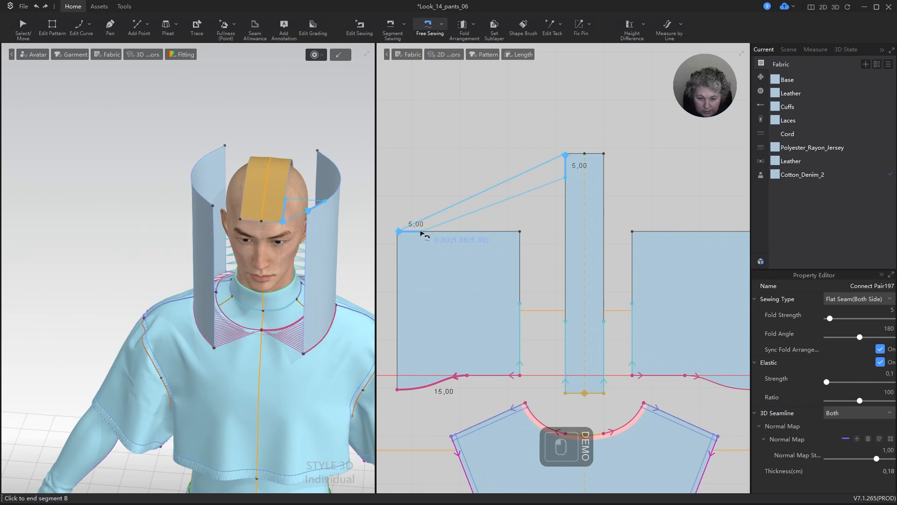
pyautogui.click(423, 232)
# - Select the two hood side panels in the 3D garment and turn on Strengthen for them
pyautogui.click(22, 26)
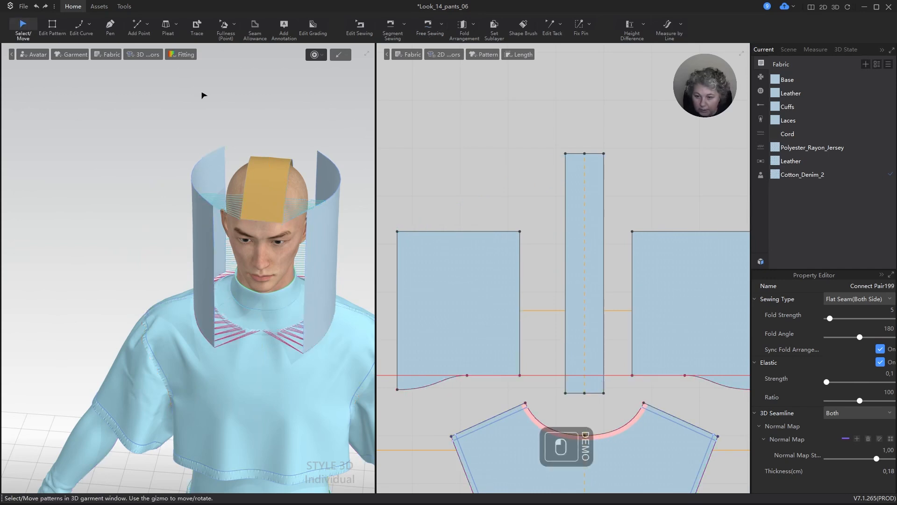
pyautogui.scroll(-2, 202, 92)
pyautogui.moveTo(234, 120); pyautogui.dragTo(280, 188, button='right')
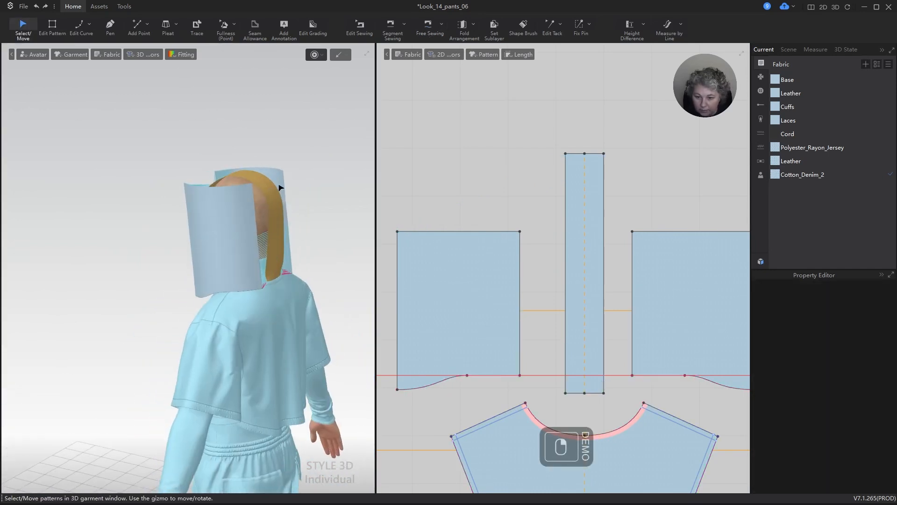
pyautogui.click(246, 239)
pyautogui.hotkey('ctrl', 'h')
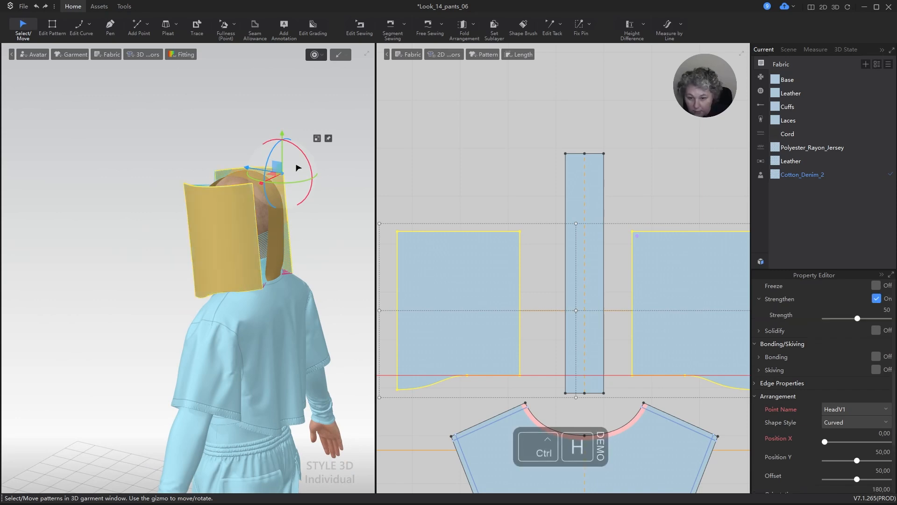
# - Simulate the garment and pull the overlapping lower front corners of the hood side panels apart at the neckline
pyautogui.press('space')
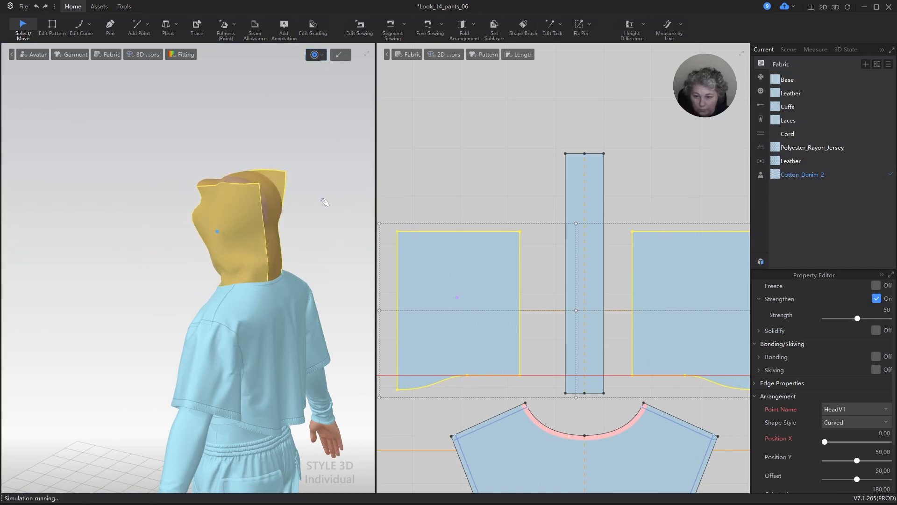
pyautogui.moveTo(320, 212); pyautogui.dragTo(407, 206, button='right')
pyautogui.moveTo(164, 220); pyautogui.dragTo(208, 258, button='right')
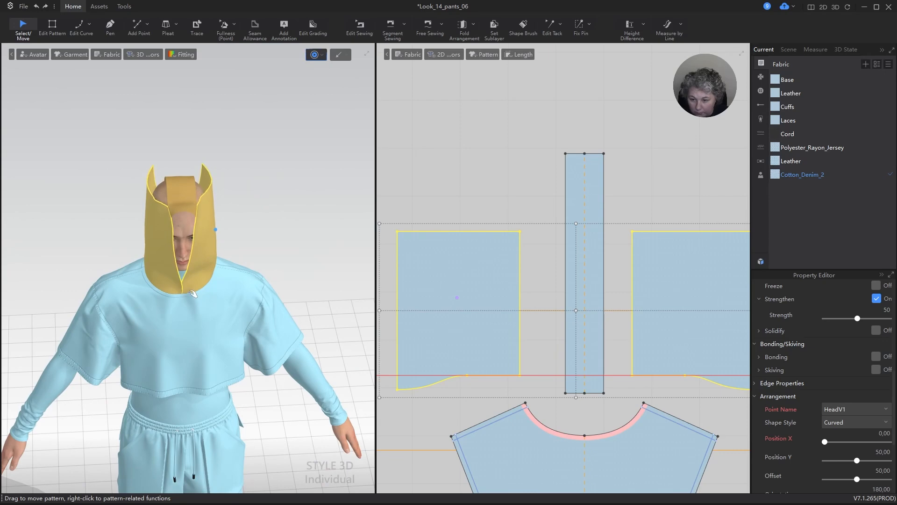
pyautogui.moveTo(193, 294); pyautogui.dragTo(167, 287)
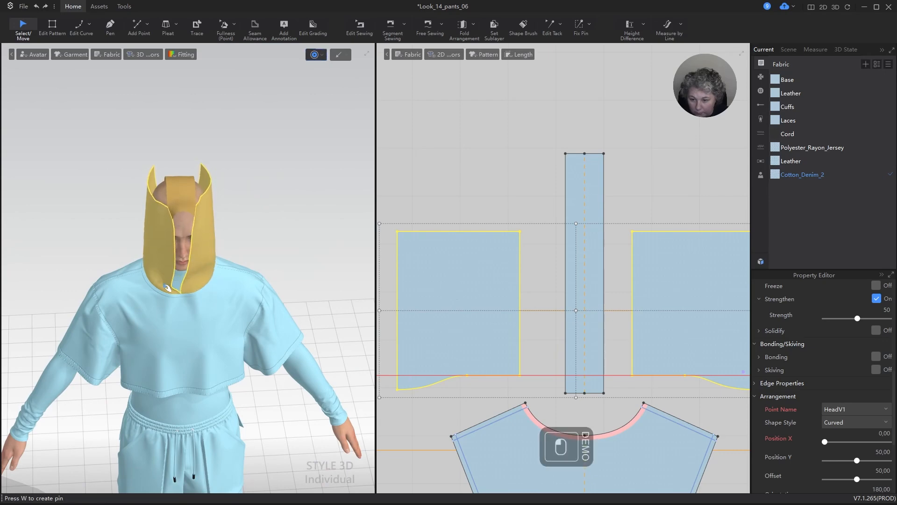
pyautogui.moveTo(225, 231); pyautogui.dragTo(185, 207, button='right')
pyautogui.scroll(5, 186, 208)
pyautogui.keyDown('alt'); pyautogui.moveTo(255, 216); pyautogui.dragTo(316, 229, button='middle'); pyautogui.keyUp('alt')
pyautogui.moveTo(316, 230); pyautogui.dragTo(463, 204, button='right')
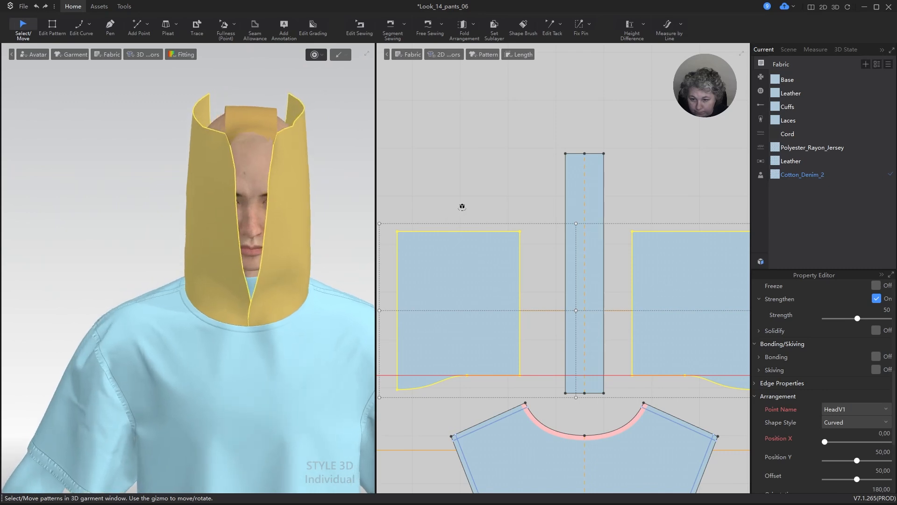
# - Select both hood side panels in the 3D garment and set their particle distance to 5
pyautogui.click(303, 196)
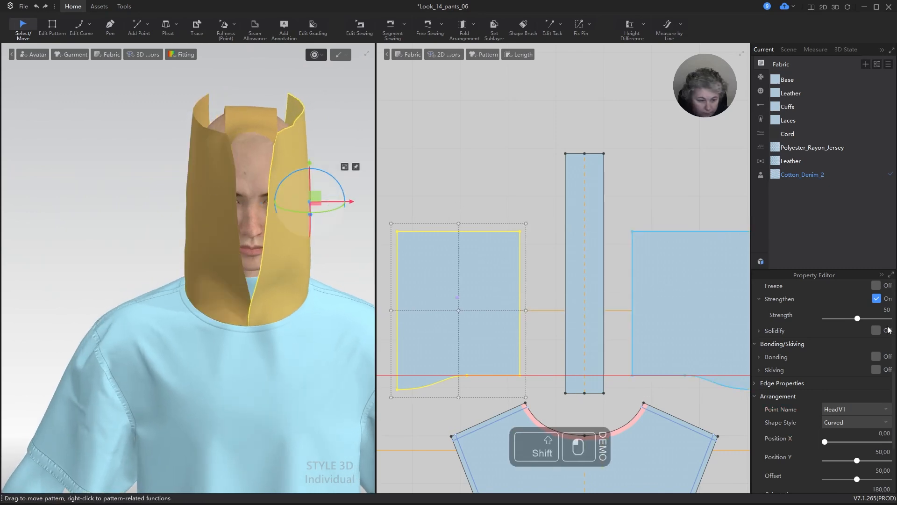
pyautogui.click(208, 171)
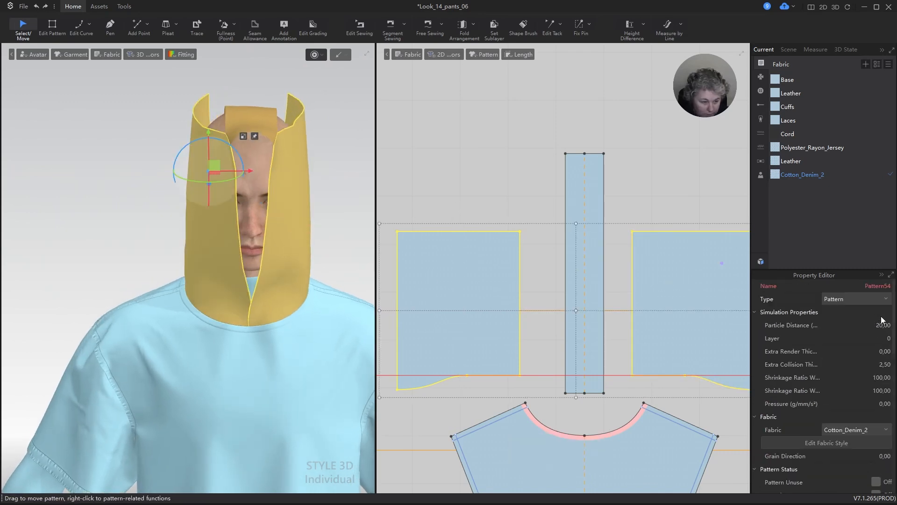
pyautogui.moveTo(896, 329); pyautogui.dragTo(895, 329)
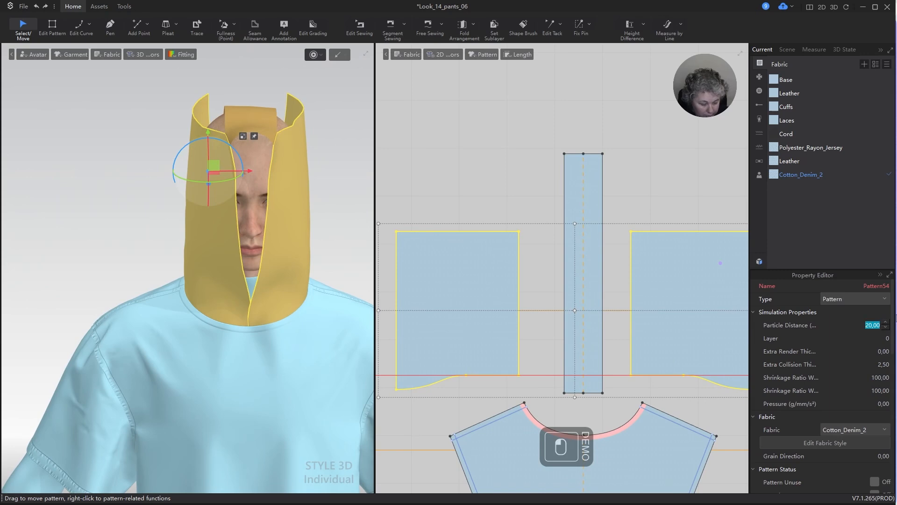
pyautogui.write('5')
pyautogui.press('Return')
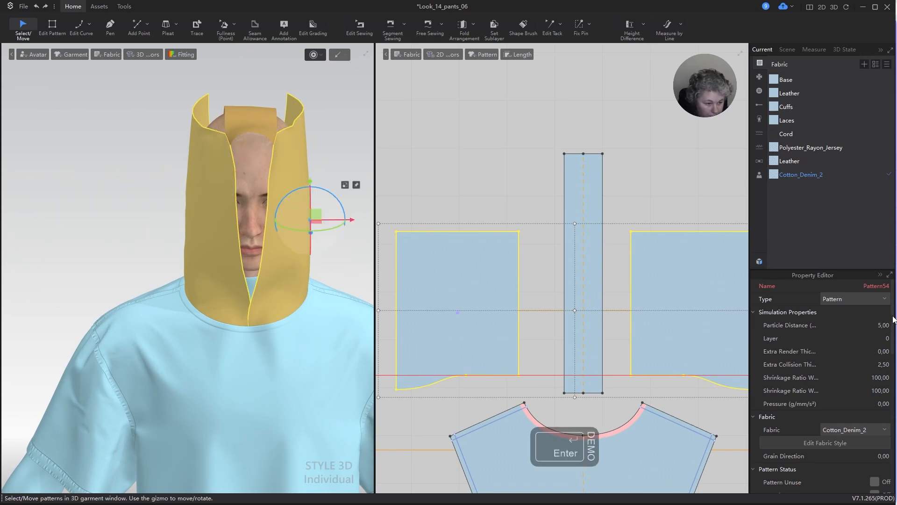
# - Set the mesh type of the two hood side panels to Quad (Basic)
pyautogui.moveTo(892, 314); pyautogui.dragTo(894, 313)
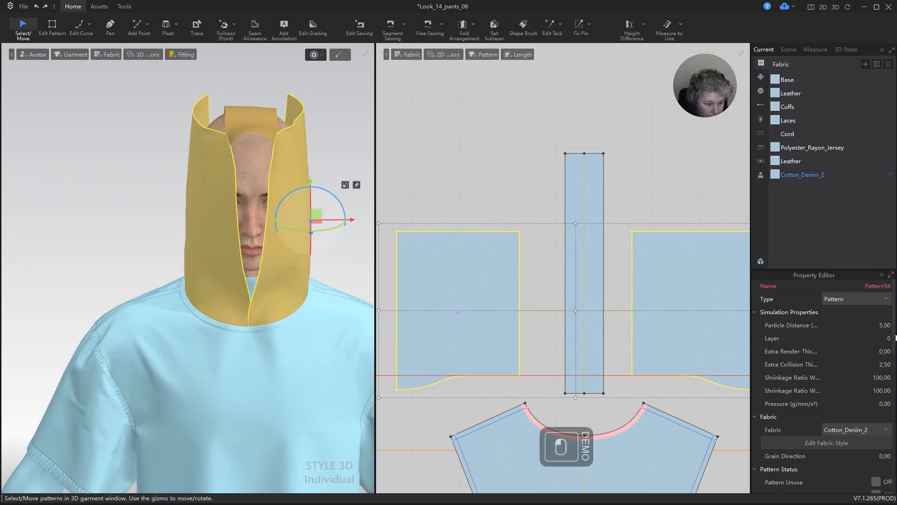
pyautogui.scroll(-10, 848, 360)
pyautogui.click(851, 399)
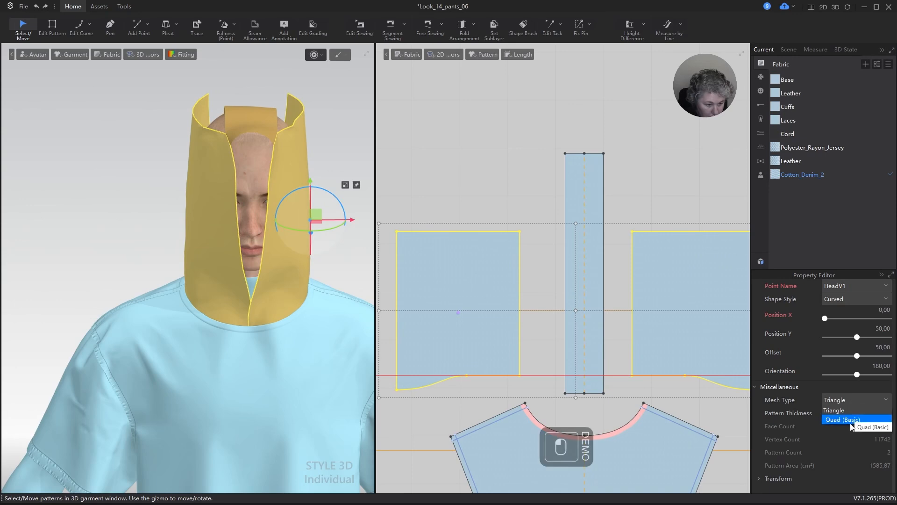
pyautogui.click(849, 422)
# - Simulate the garment with the refined hood panels and check the hood's shape from the back and side
pyautogui.press('space')
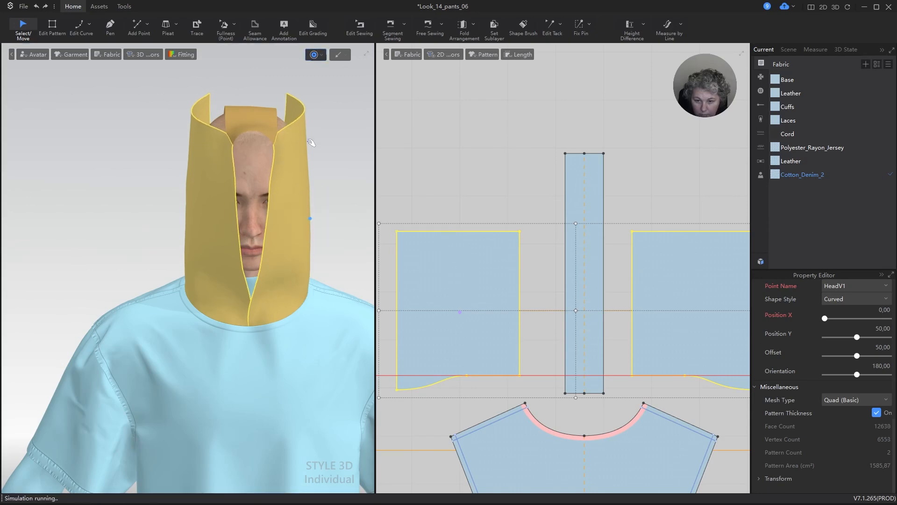
pyautogui.moveTo(314, 161); pyautogui.dragTo(416, 169, button='right')
pyautogui.keyDown('alt'); pyautogui.moveTo(260, 161); pyautogui.dragTo(76, 153); pyautogui.keyUp('alt')
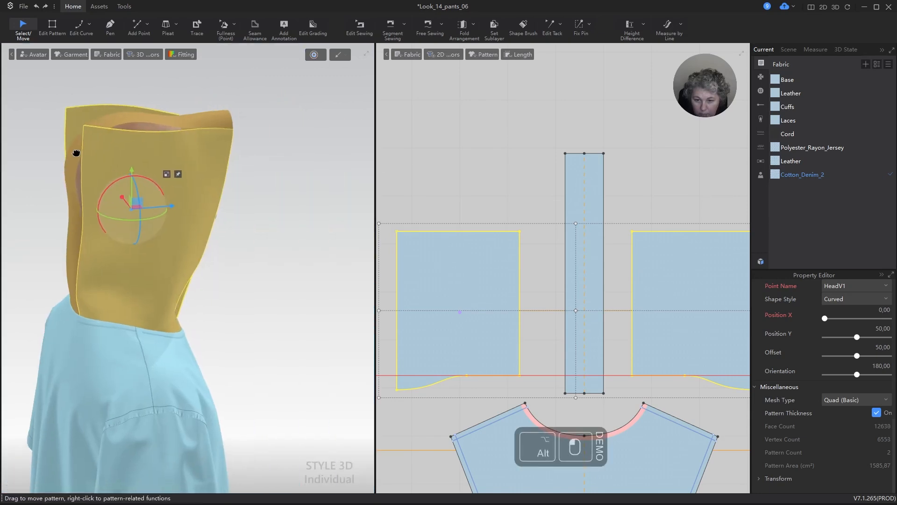
pyautogui.moveTo(126, 154); pyautogui.dragTo(225, 146, button='right')
pyautogui.press('space')
pyautogui.scroll(-3, 626, 205)
pyautogui.scroll(6, 624, 204)
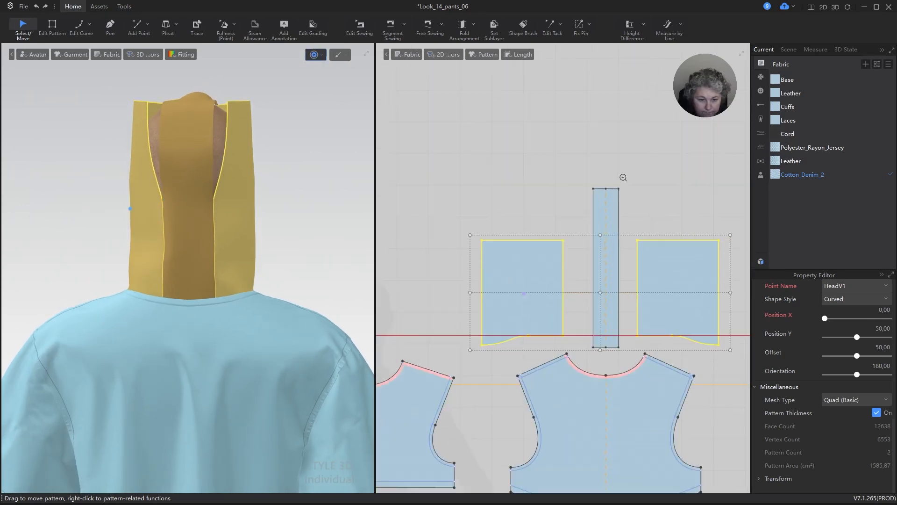
pyautogui.moveTo(250, 130); pyautogui.dragTo(360, 168, button='right')
pyautogui.scroll(-2, 528, 164)
pyautogui.scroll(-3, 528, 164)
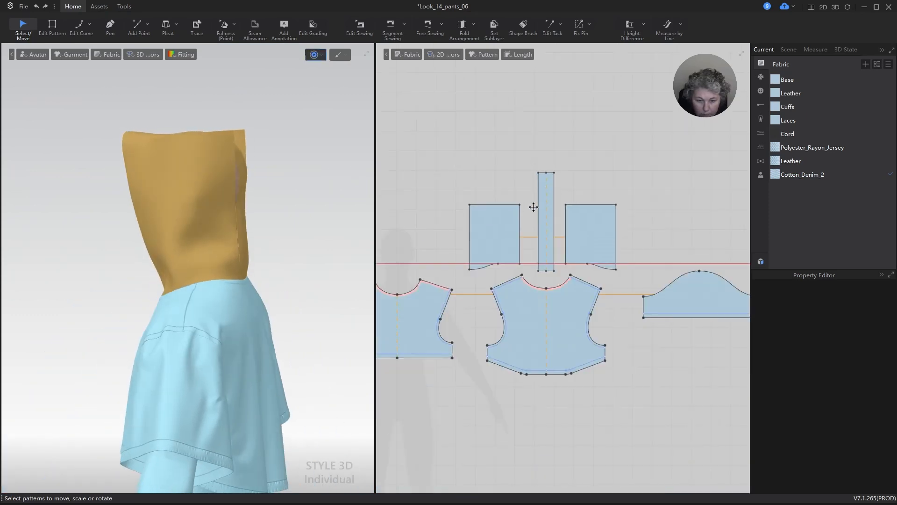
# - Set the length of the side panel's back edge to 30 cm, changing it from its start
pyautogui.scroll(3, 453, 212)
pyautogui.scroll(1, 503, 206)
pyautogui.press('z')
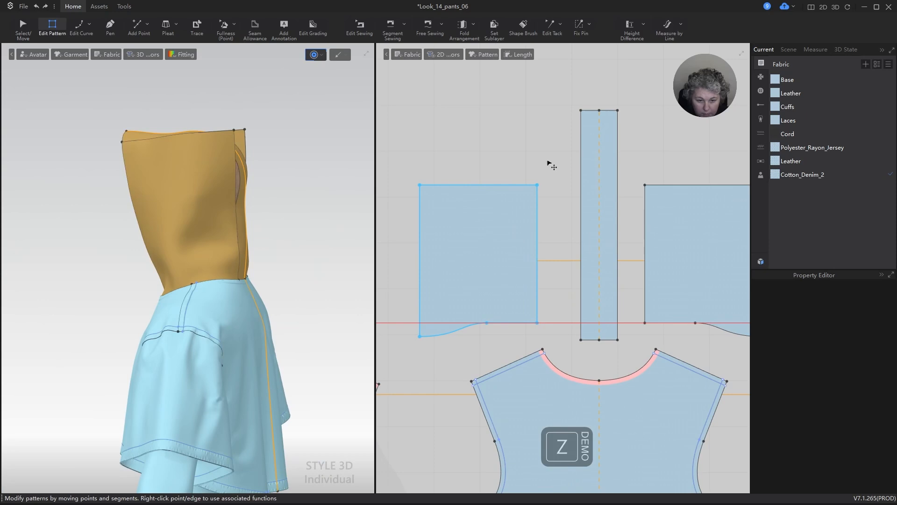
pyautogui.click(540, 222)
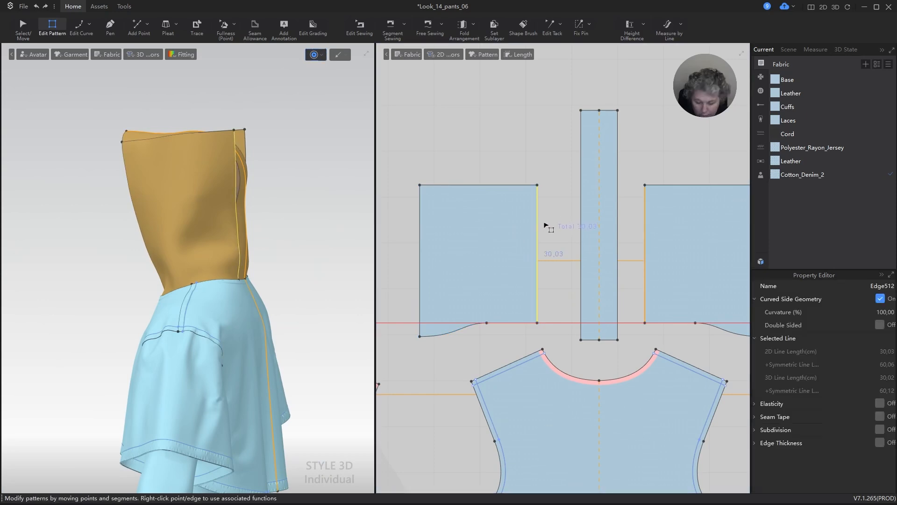
pyautogui.press('q')
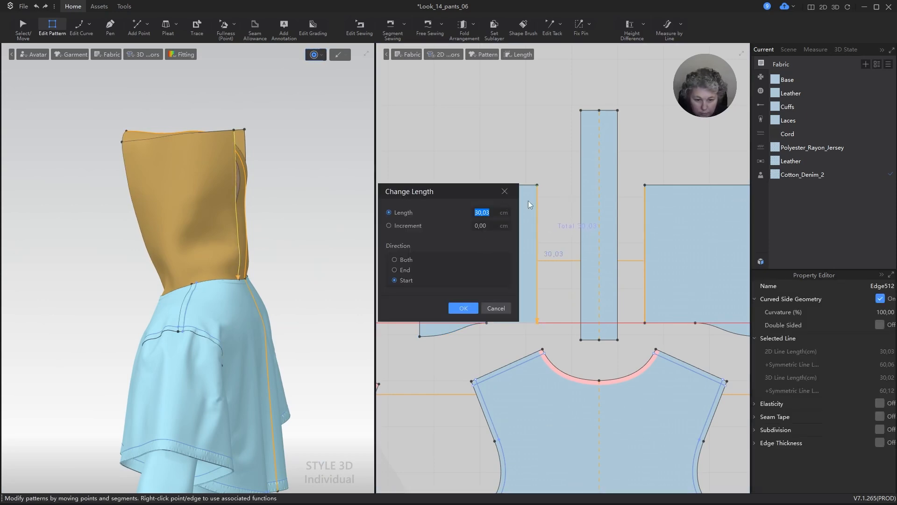
pyautogui.write('30')
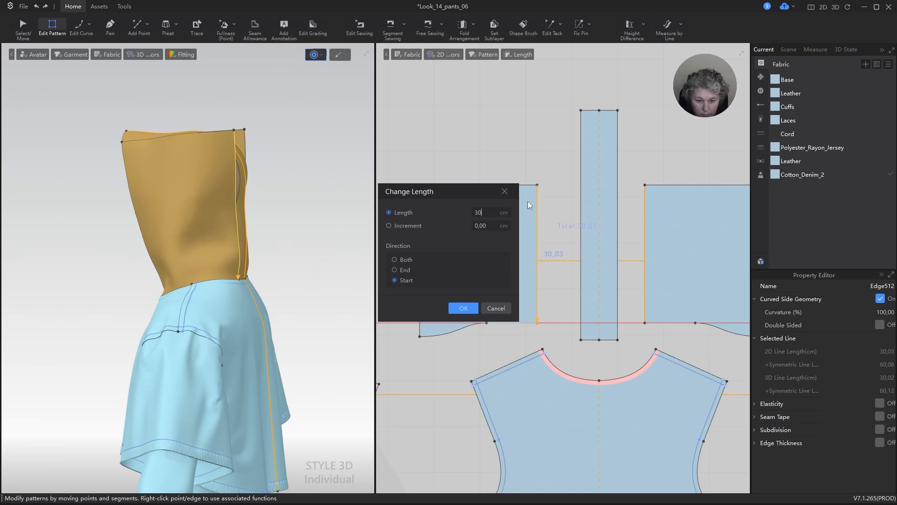
pyautogui.press('Return')
# - Align the two points of the straight lower edge segment at the back of the side panel
pyautogui.scroll(5, 530, 273)
pyautogui.scroll(2, 530, 273)
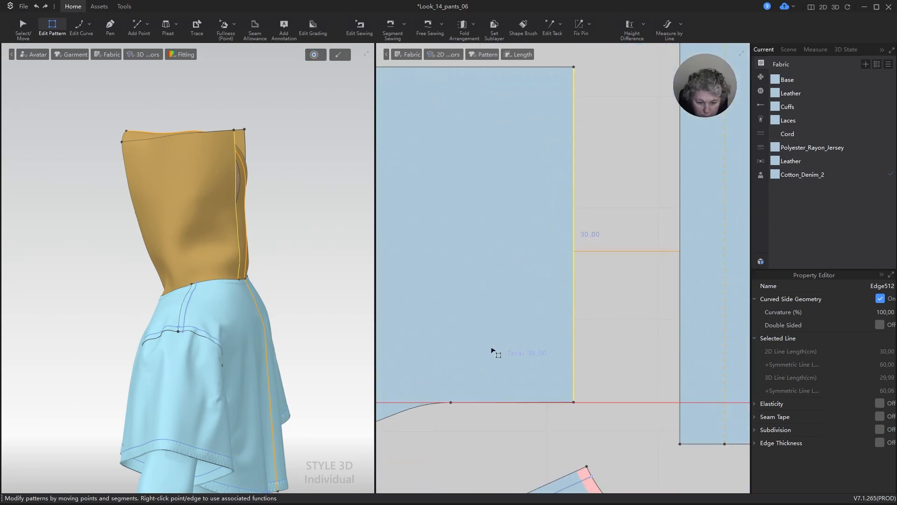
pyautogui.click(450, 403)
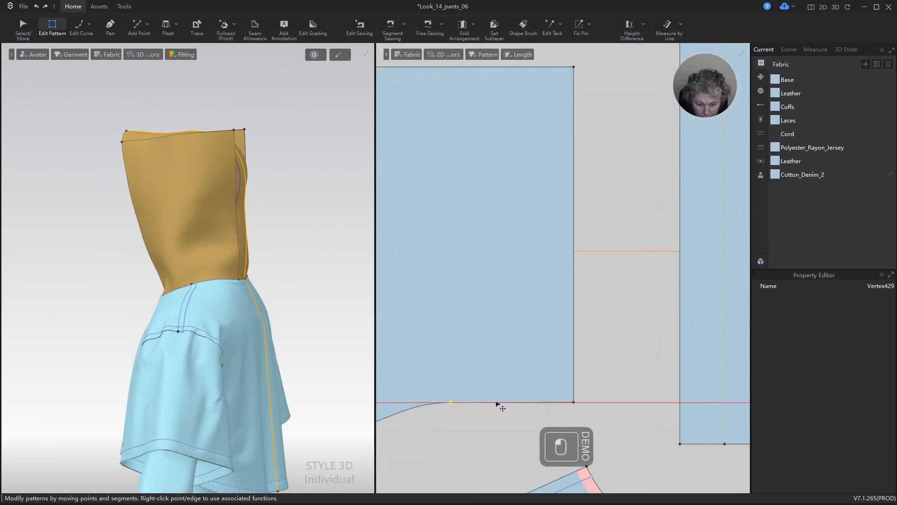
pyautogui.keyDown('shift'); pyautogui.click(574, 402); pyautogui.keyUp('shift')
pyautogui.hotkey('alt', 't')
pyautogui.scroll(-5, 591, 379)
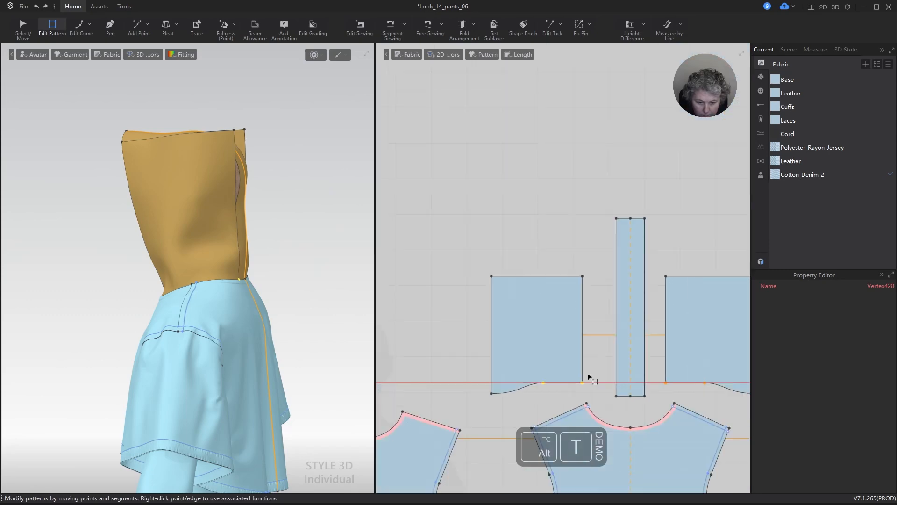
# - Check the length of the side panel's curved lower edge
pyautogui.scroll(4, 527, 399)
pyautogui.click(527, 387)
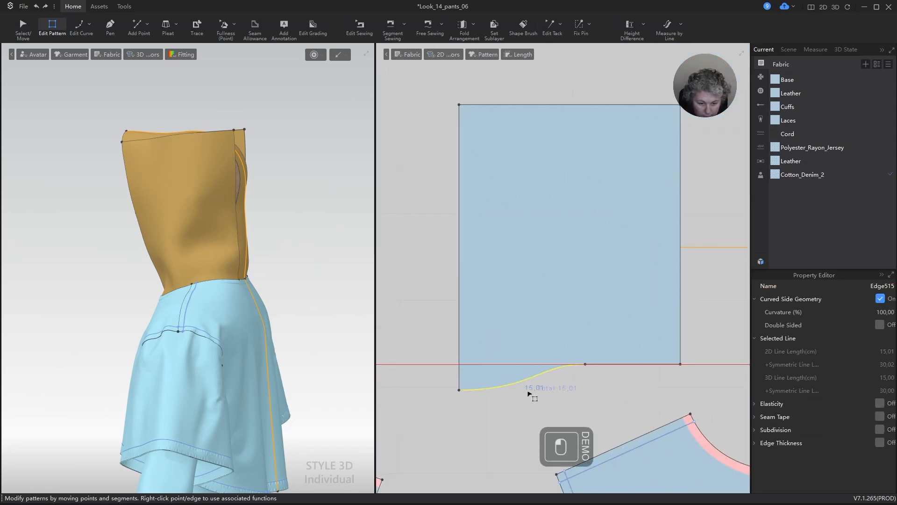
pyautogui.scroll(3, 528, 395)
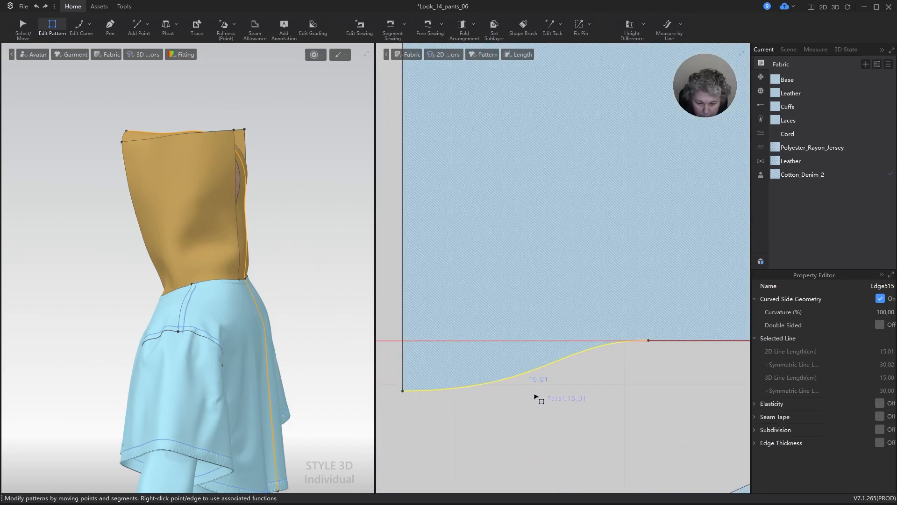
pyautogui.click(404, 276)
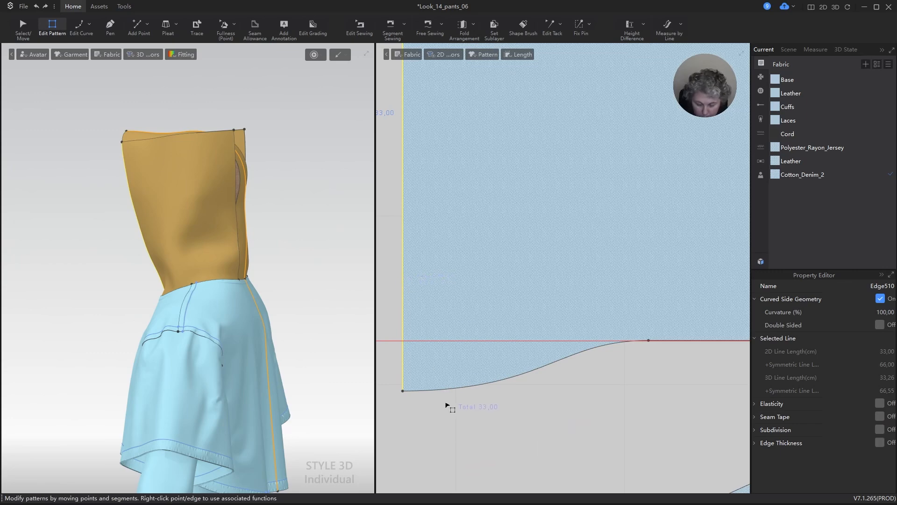
pyautogui.press('q')
pyautogui.click(476, 386)
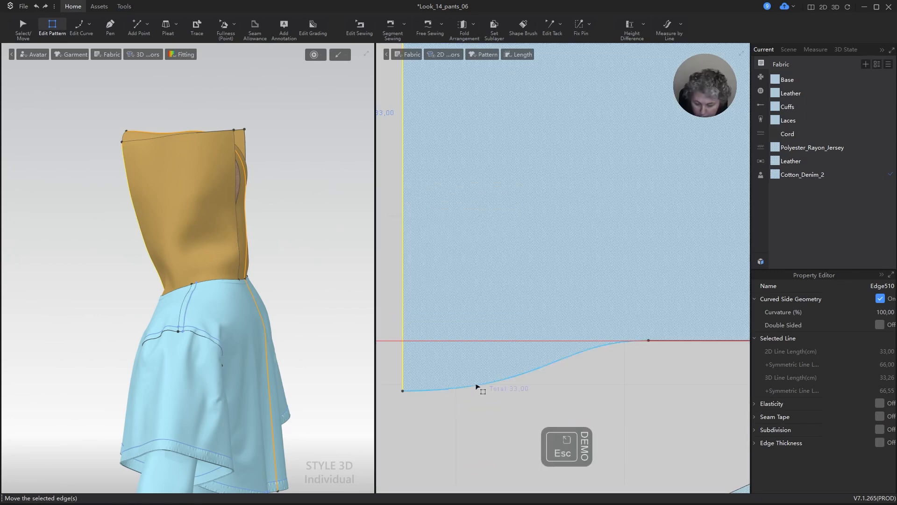
pyautogui.press('z')
# - Shorten the curve handle at the side panel's lower front corner to fine-tune the curved lower edge to 15 cm
pyautogui.click(403, 390)
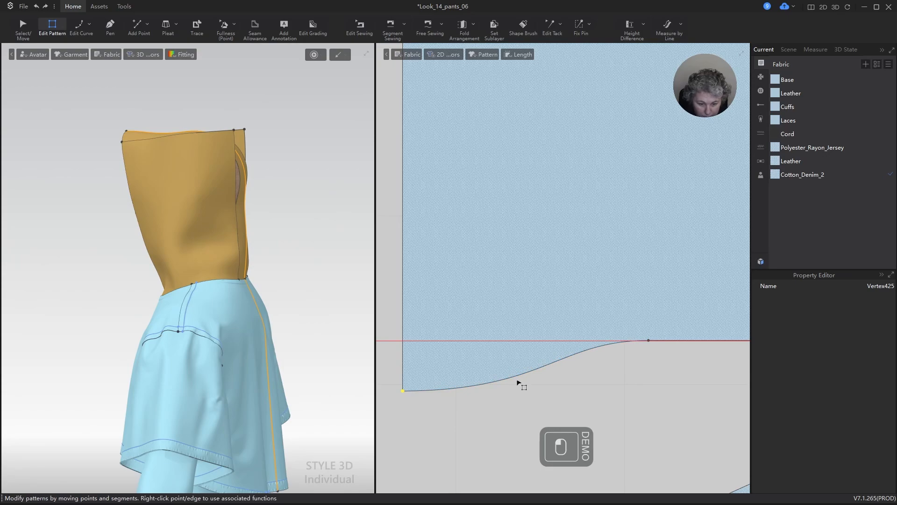
pyautogui.press('c')
pyautogui.scroll(1, 531, 390)
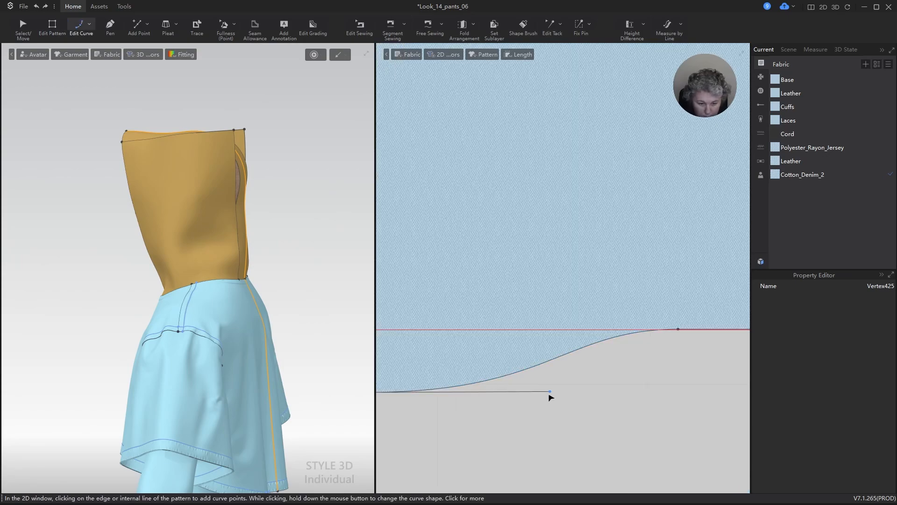
pyautogui.moveTo(550, 393); pyautogui.dragTo(545, 394)
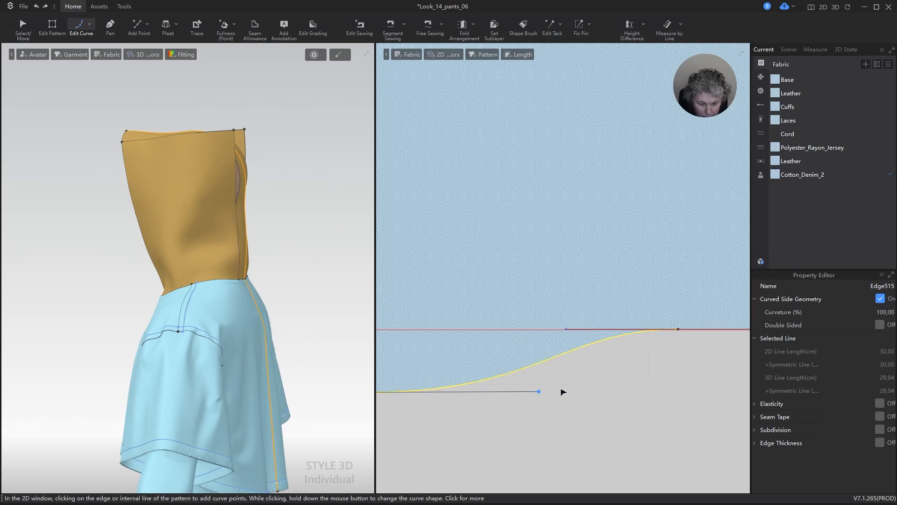
pyautogui.scroll(-5, 565, 392)
pyautogui.press('a')
# - Try to round the side panel's upper back corner with Smooth Curve at 17 cm on both lines
pyautogui.scroll(-3, 597, 388)
pyautogui.scroll(3, 594, 326)
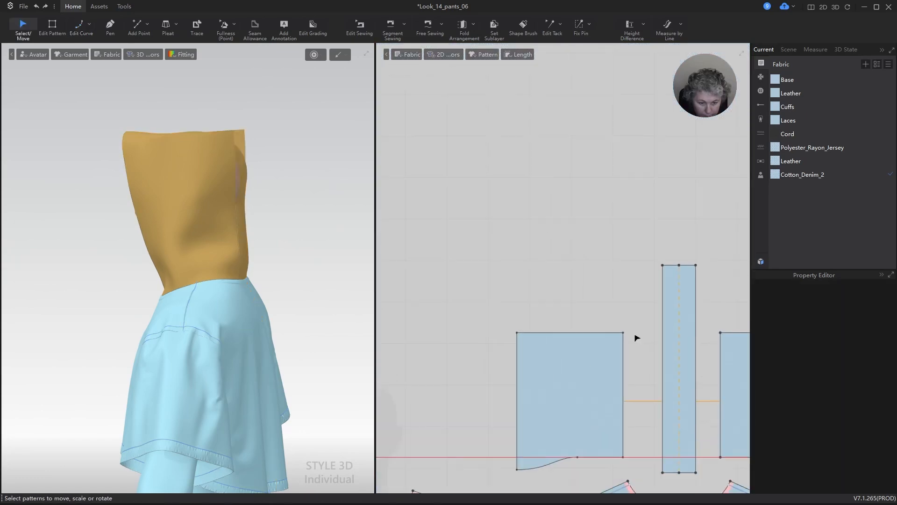
pyautogui.scroll(-1, 601, 365)
pyautogui.scroll(2, 608, 377)
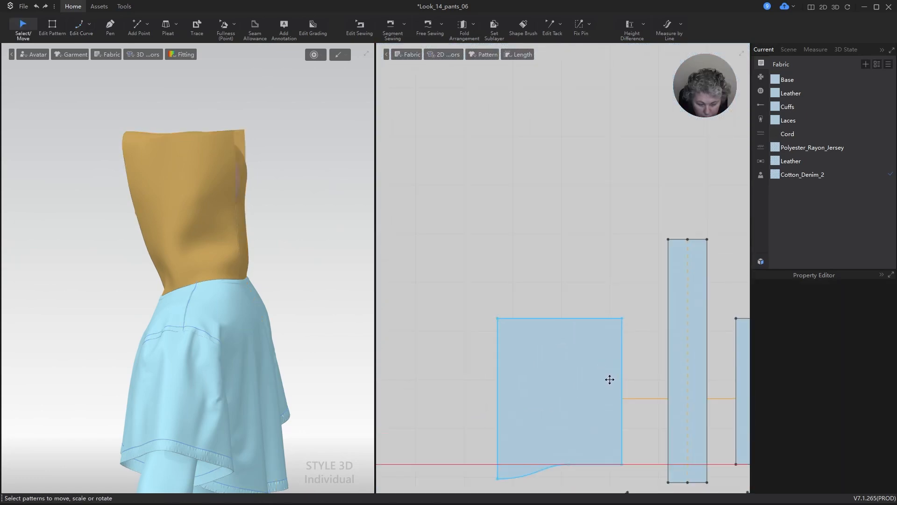
pyautogui.press('c')
pyautogui.rightClick(623, 320)
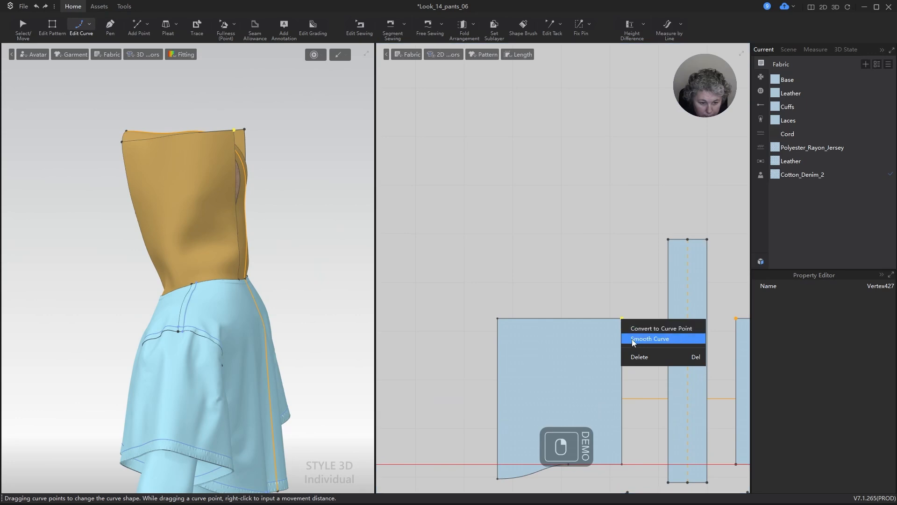
pyautogui.click(628, 341)
pyautogui.moveTo(606, 337); pyautogui.dragTo(532, 377)
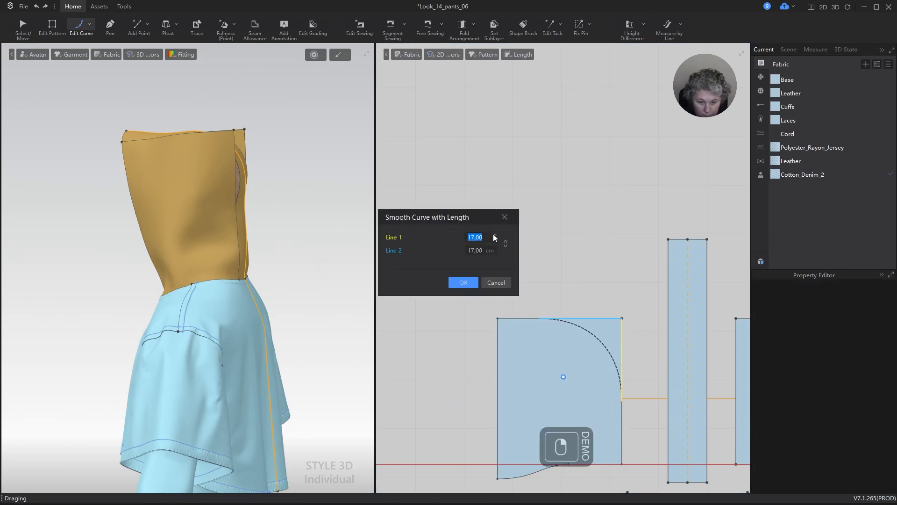
pyautogui.click(506, 243)
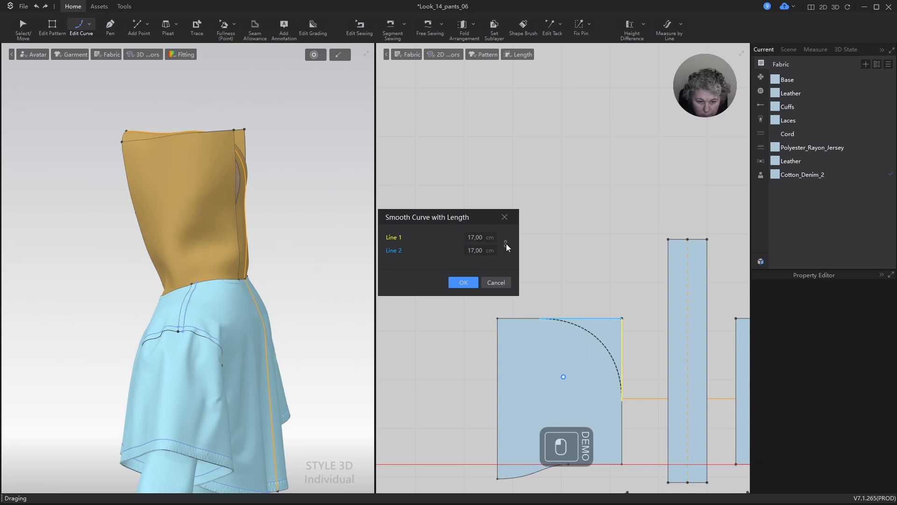
pyautogui.click(465, 282)
pyautogui.scroll(-3, 303, 195)
pyautogui.moveTo(291, 199); pyautogui.dragTo(310, 203, button='right')
pyautogui.hotkey('ctrl', 'z')
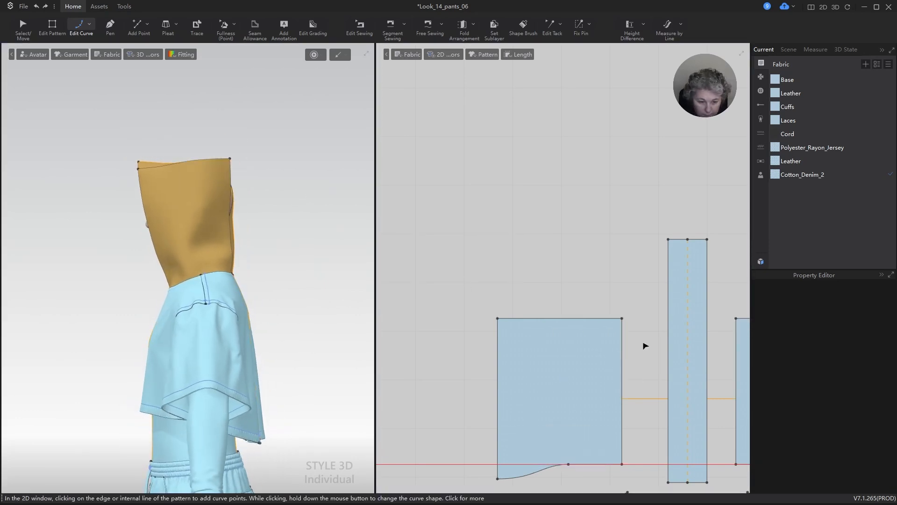
# - Round the side panel's upper back corner with Smooth Curve at 15 cm on both lines
pyautogui.rightClick(623, 319)
pyautogui.click(630, 337)
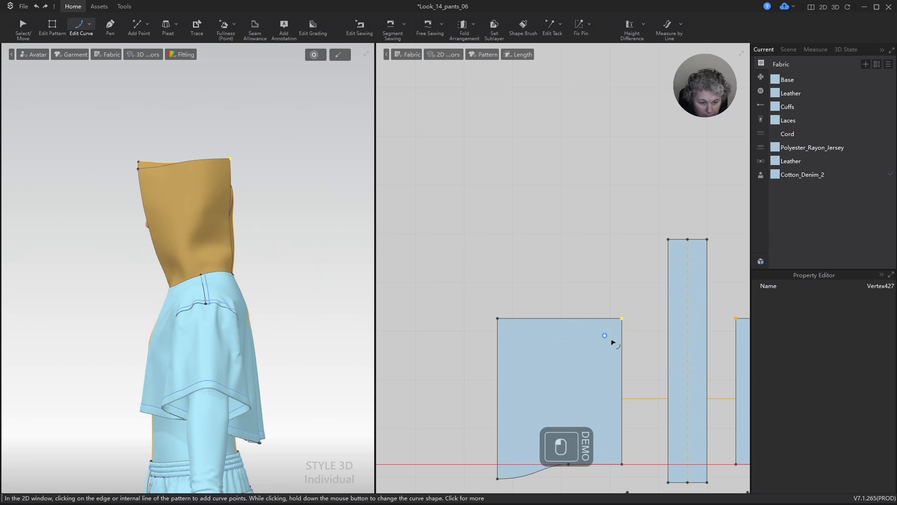
pyautogui.moveTo(604, 337); pyautogui.dragTo(554, 382)
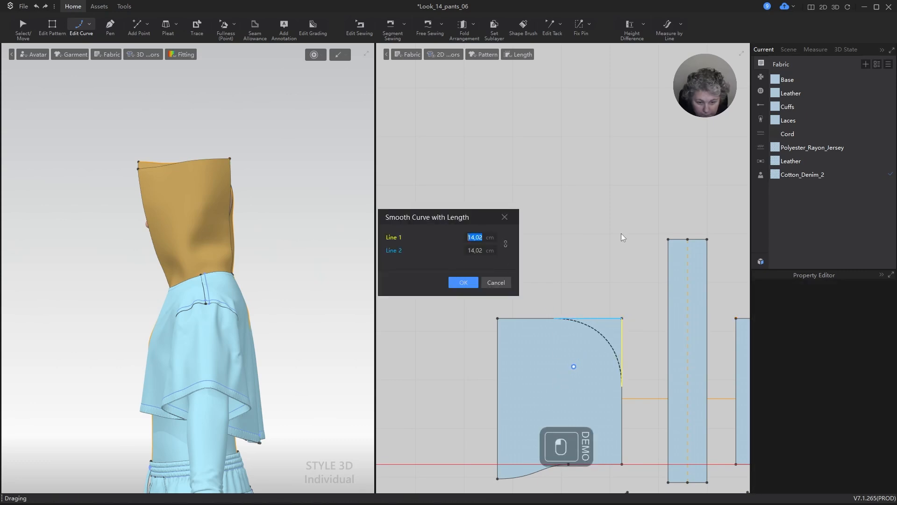
pyautogui.write('15')
pyautogui.press('Return')
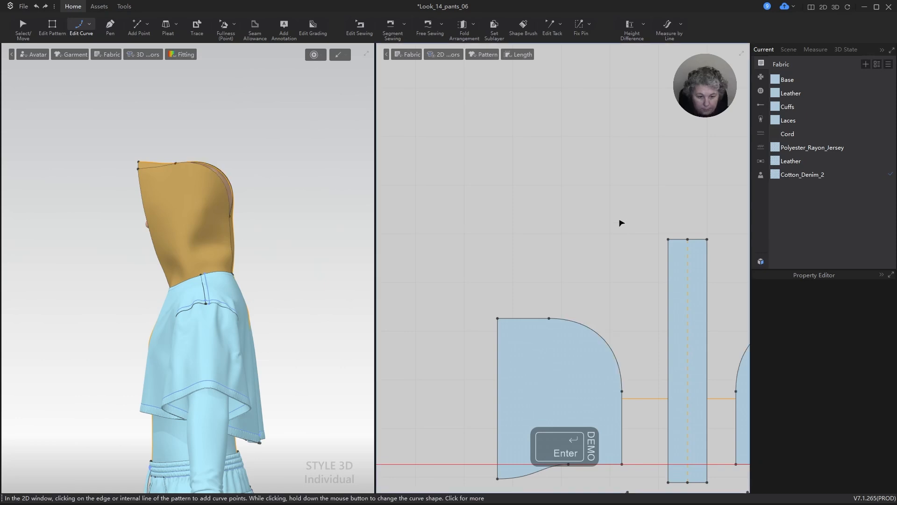
pyautogui.scroll(1, 553, 320)
pyautogui.press('z')
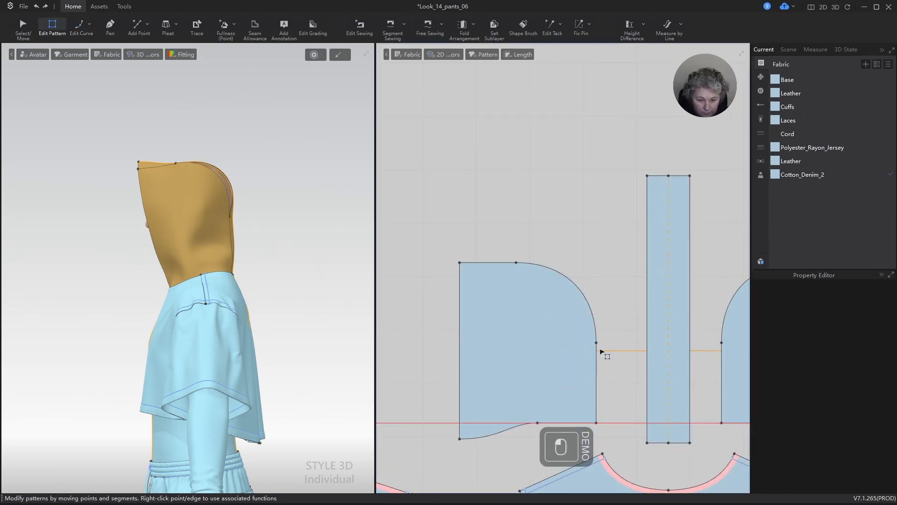
# - Measure the hood side panel's back edge, then its curved and top edges together
pyautogui.click(599, 372)
pyautogui.hotkey('ctrl', 'z')
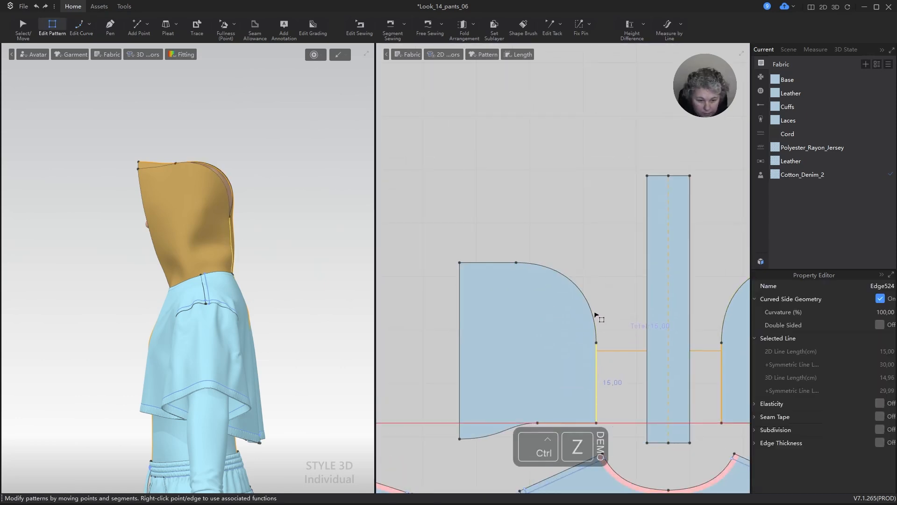
pyautogui.click(584, 294)
pyautogui.keyDown('shift'); pyautogui.click(503, 262); pyautogui.keyUp('shift')
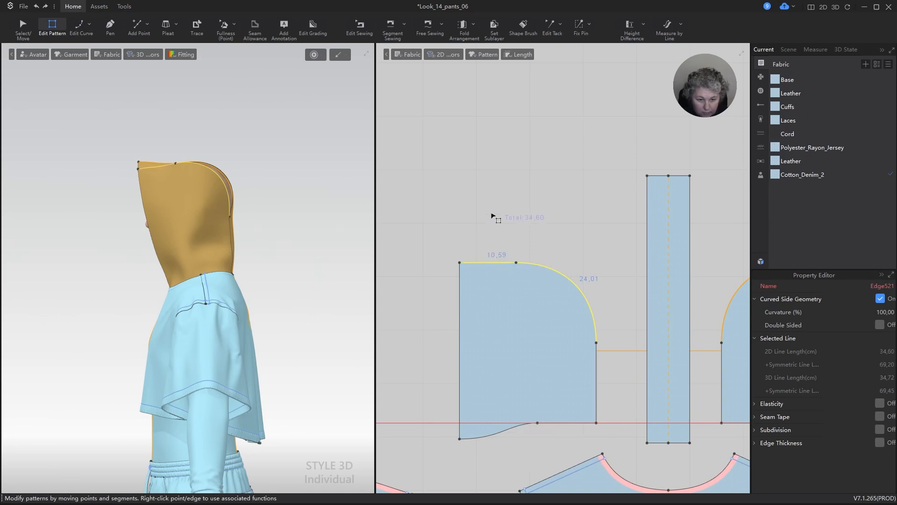
pyautogui.scroll(1, 502, 177)
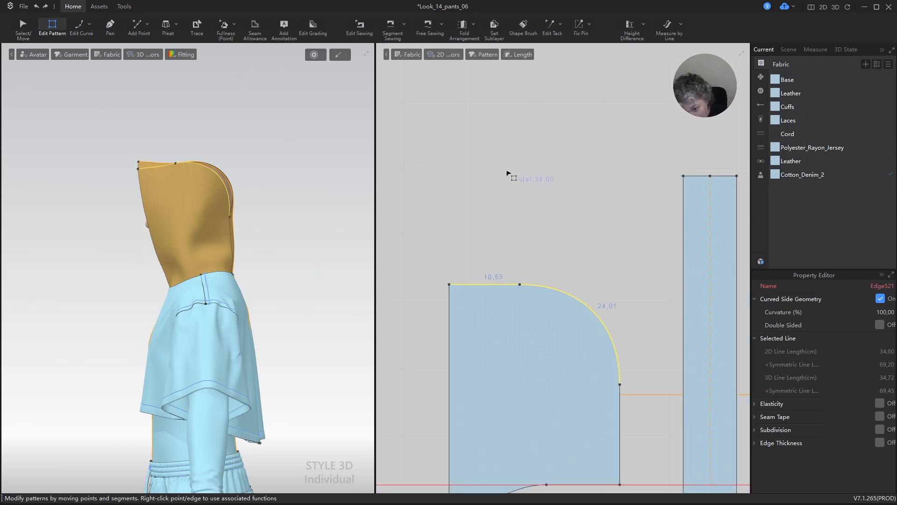
pyautogui.scroll(-2, 509, 174)
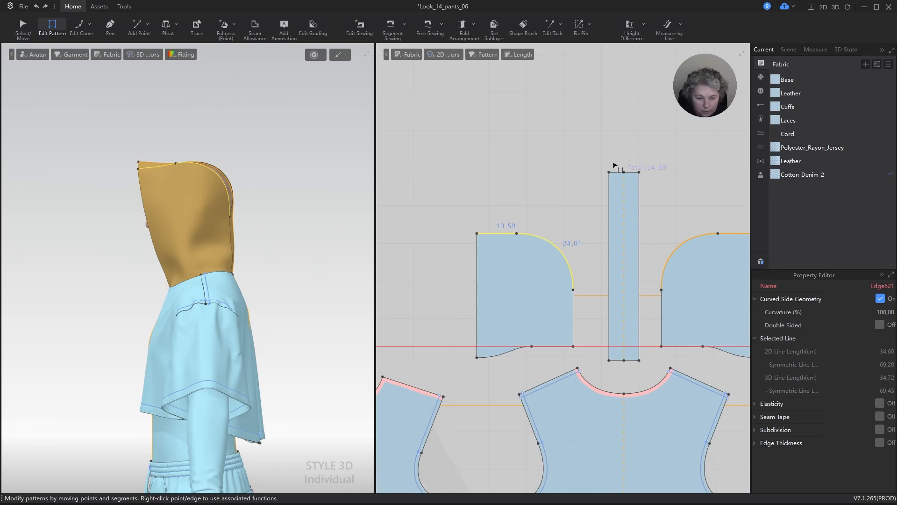
pyautogui.scroll(2, 519, 213)
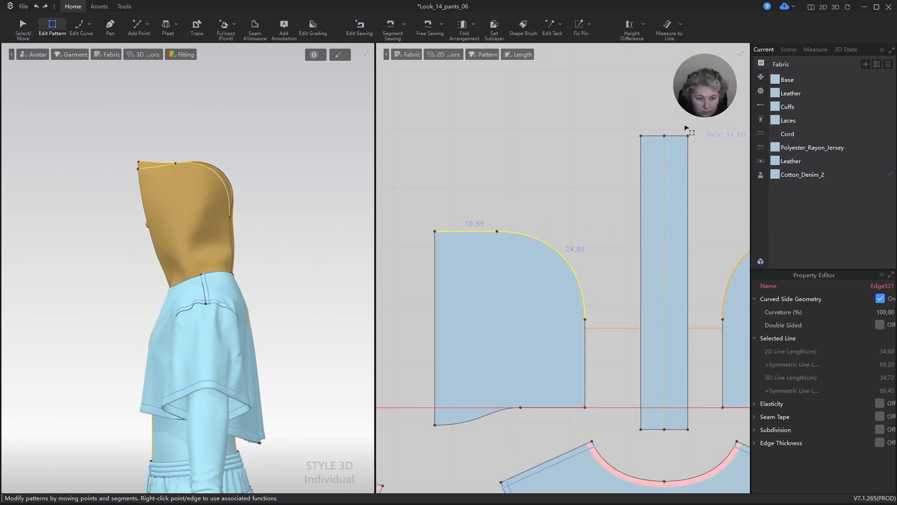
# - Delete the short 5 cm seam joining the hood side panel's top edge to the centre strip
pyautogui.press('z')
pyautogui.press('b')
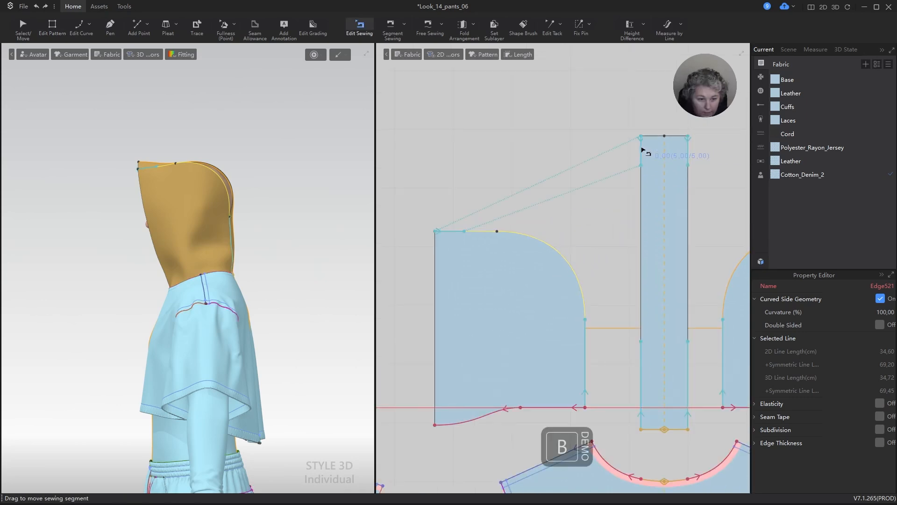
pyautogui.click(642, 150)
pyautogui.press('Delete')
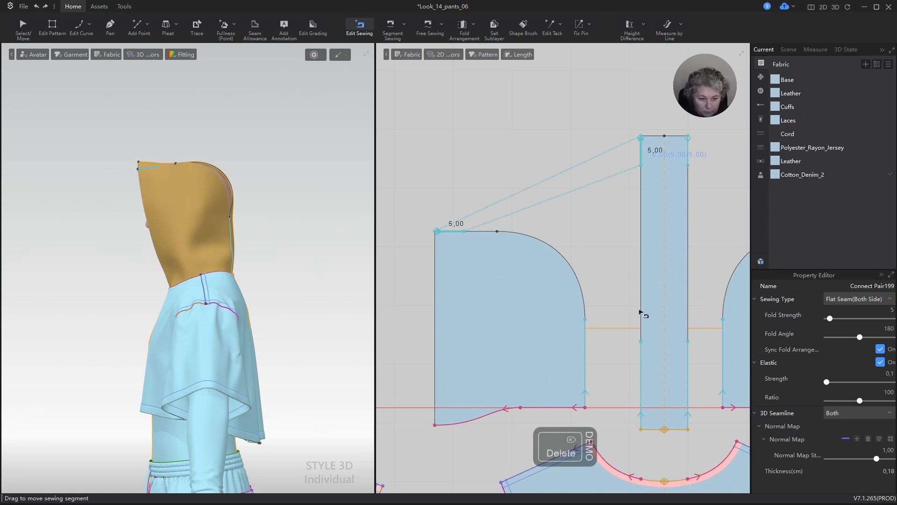
# - Extend the remaining back seam along the hood panel's entire curved and top edges and the full length of the centre strip
pyautogui.moveTo(586, 320); pyautogui.dragTo(439, 233)
pyautogui.moveTo(642, 345); pyautogui.dragTo(653, 271)
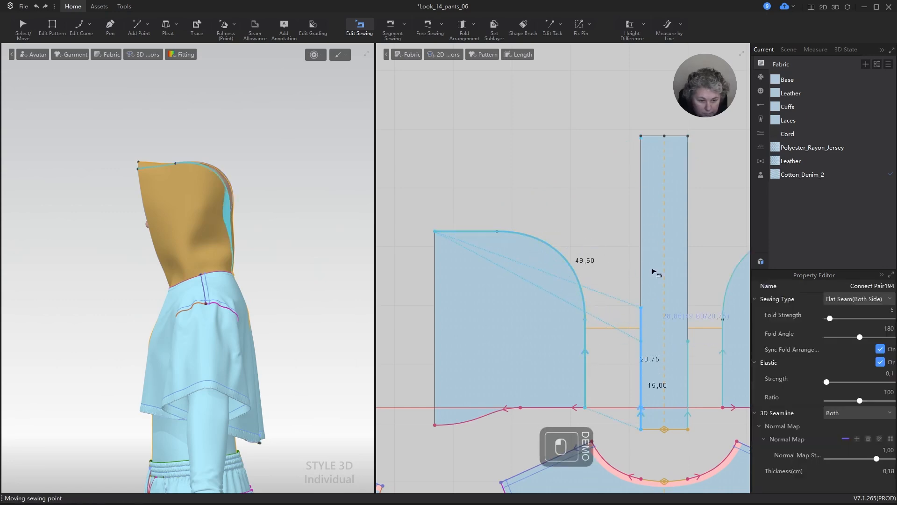
pyautogui.moveTo(645, 195); pyautogui.dragTo(642, 137)
pyautogui.scroll(-3, 586, 168)
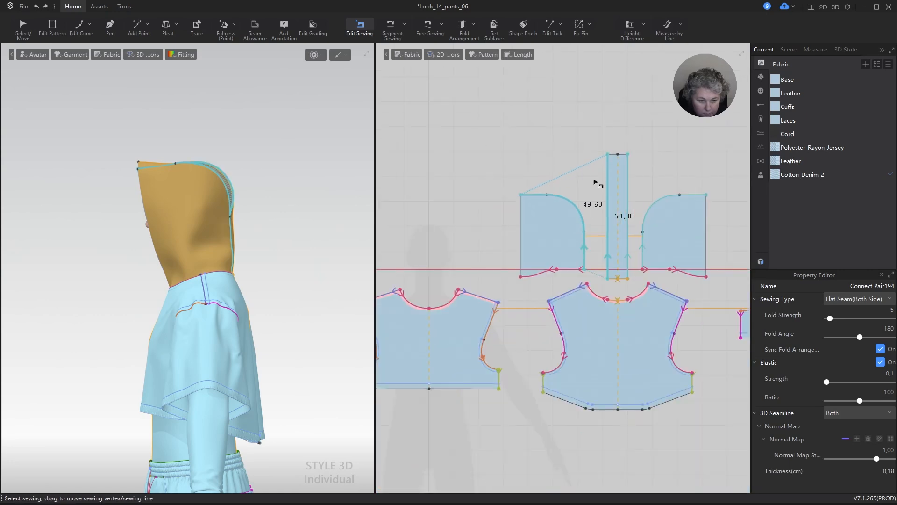
# - Measure the combined length of the hood side panel's back, curved and top edges
pyautogui.scroll(3, 597, 186)
pyautogui.press('z')
pyautogui.click(585, 302)
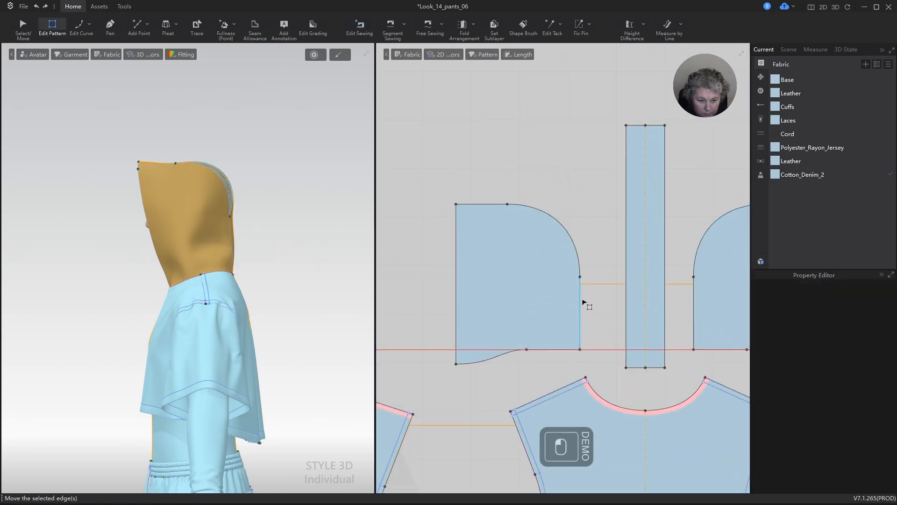
pyautogui.keyDown('shift'); pyautogui.click(570, 241); pyautogui.keyUp('shift')
pyautogui.keyDown('shift'); pyautogui.click(491, 204); pyautogui.keyUp('shift')
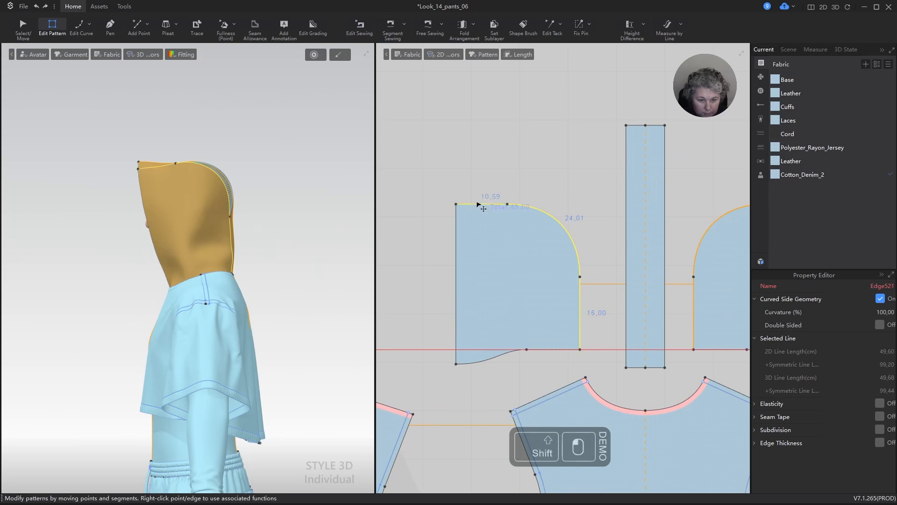
pyautogui.click(451, 136)
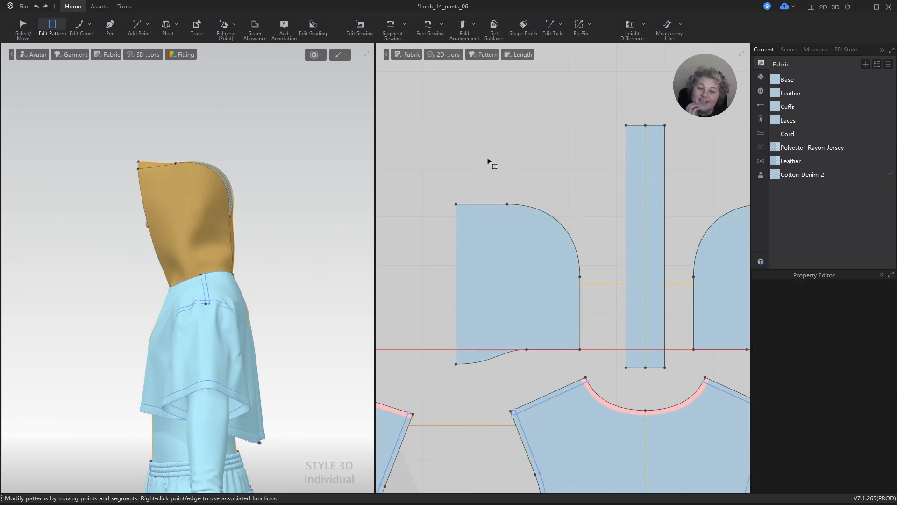
# - Change the length of the hood side panel's top edge to 10 cm, adjusting from its start
pyautogui.scroll(7, 654, 303)
pyautogui.scroll(-7, 573, 303)
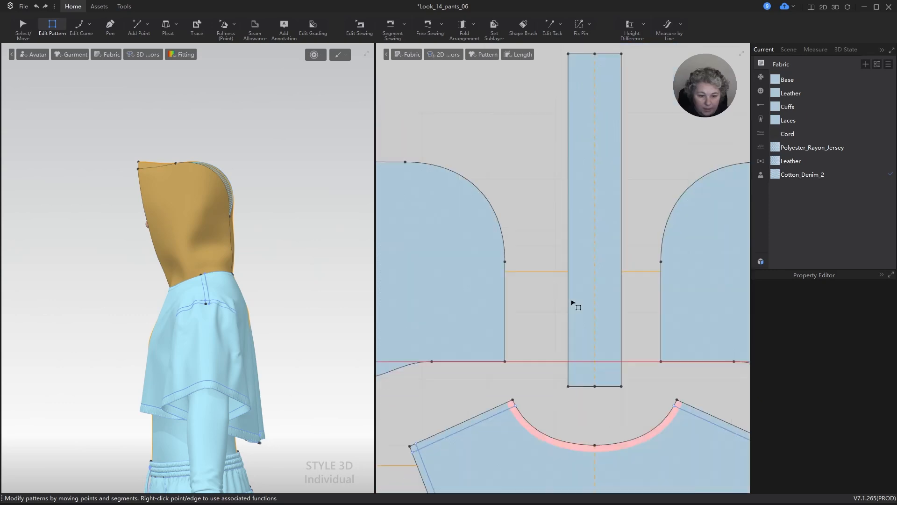
pyautogui.scroll(5, 541, 279)
pyautogui.scroll(-2, 559, 284)
pyautogui.scroll(-2, 485, 260)
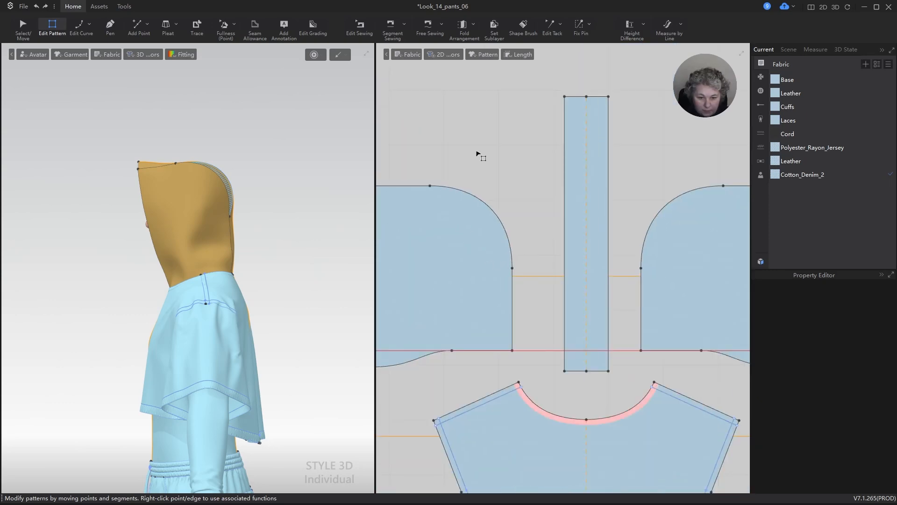
pyautogui.click(424, 186)
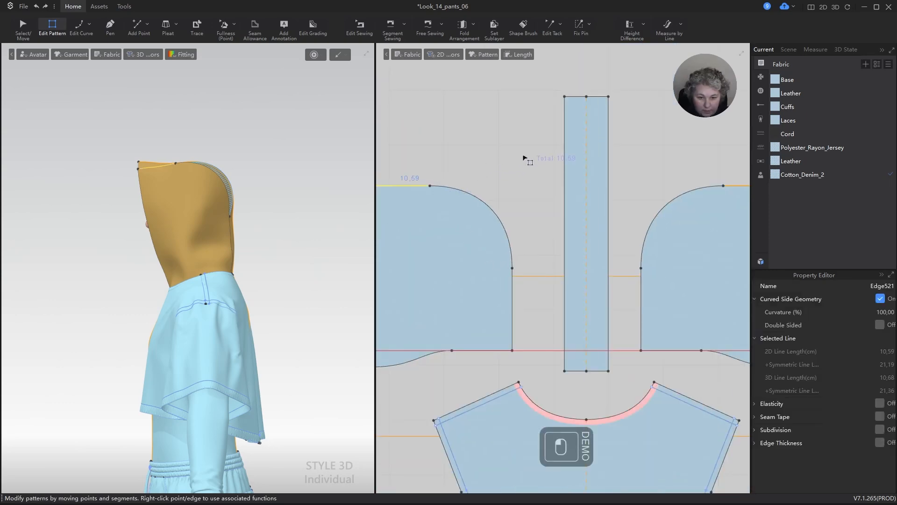
pyautogui.scroll(-2, 525, 156)
pyautogui.scroll(3, 428, 185)
pyautogui.press('q')
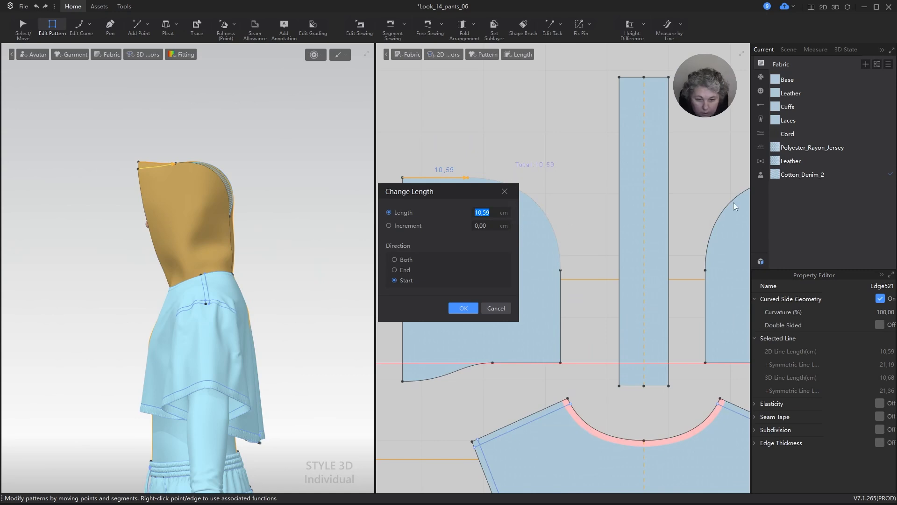
pyautogui.write('10')
pyautogui.press('Return')
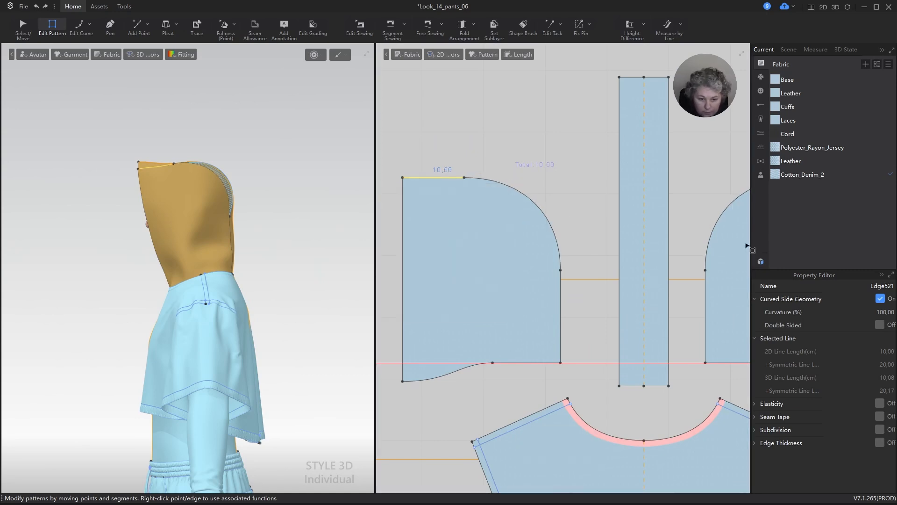
# - Measure the hood side panel's straight back edge and its curved edge separately
pyautogui.click(574, 304)
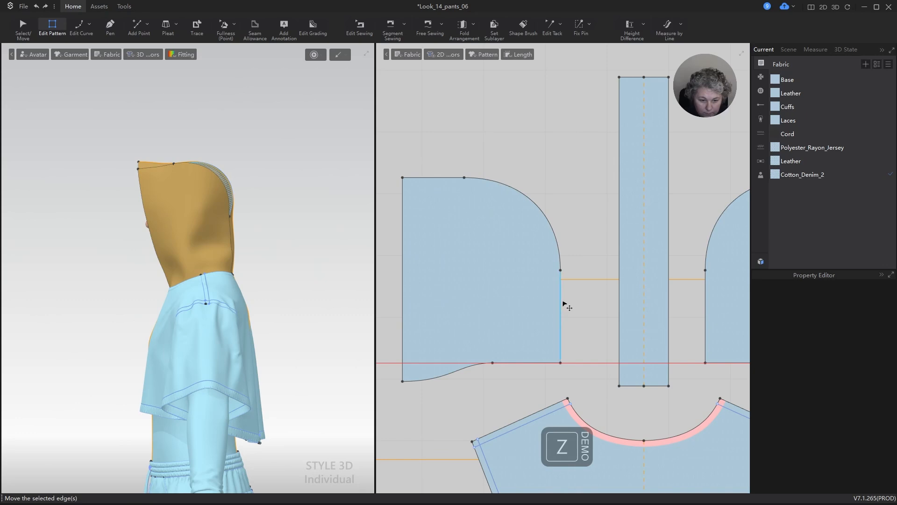
pyautogui.click(564, 304)
pyautogui.scroll(2, 563, 271)
pyautogui.scroll(-1, 583, 274)
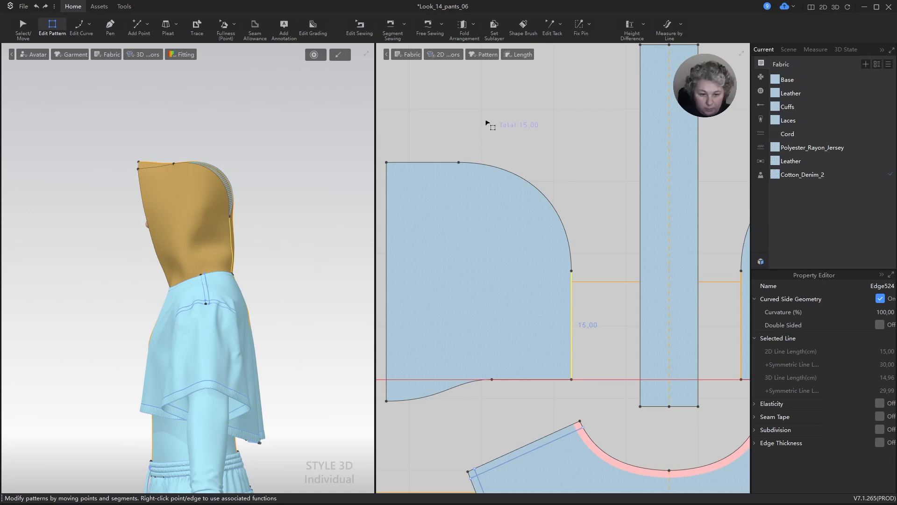
pyautogui.click(486, 142)
pyautogui.click(502, 175)
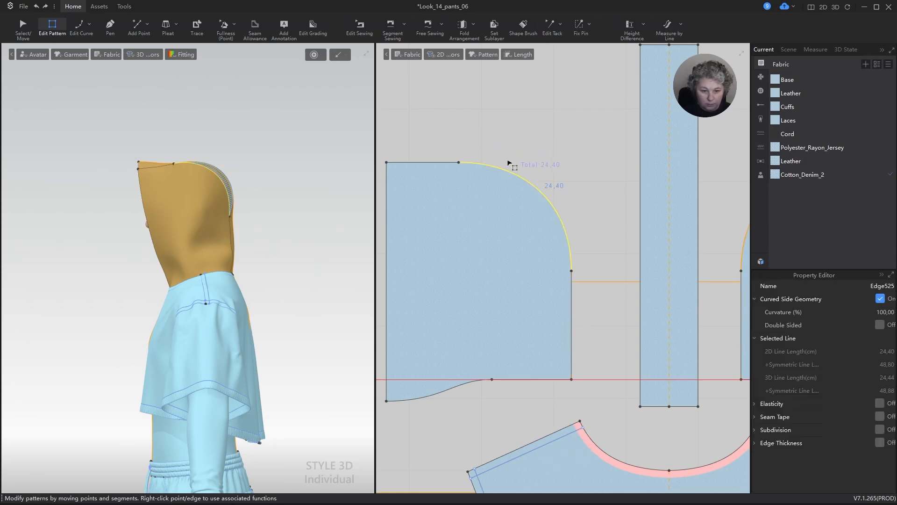
# - Move the point between the hood panel's curve and back edge about 0.9 cm horizontally outward
pyautogui.scroll(5, 581, 274)
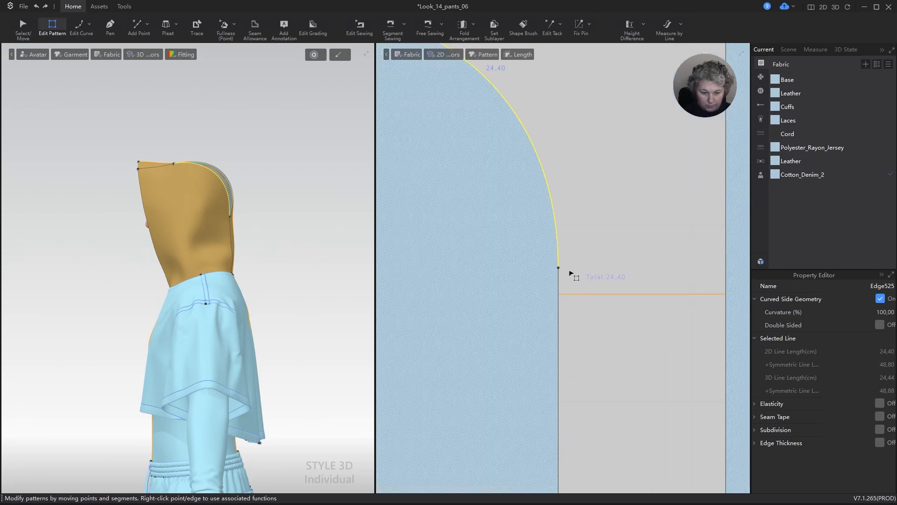
pyautogui.click(559, 269)
pyautogui.moveTo(560, 269); pyautogui.dragTo(568, 269)
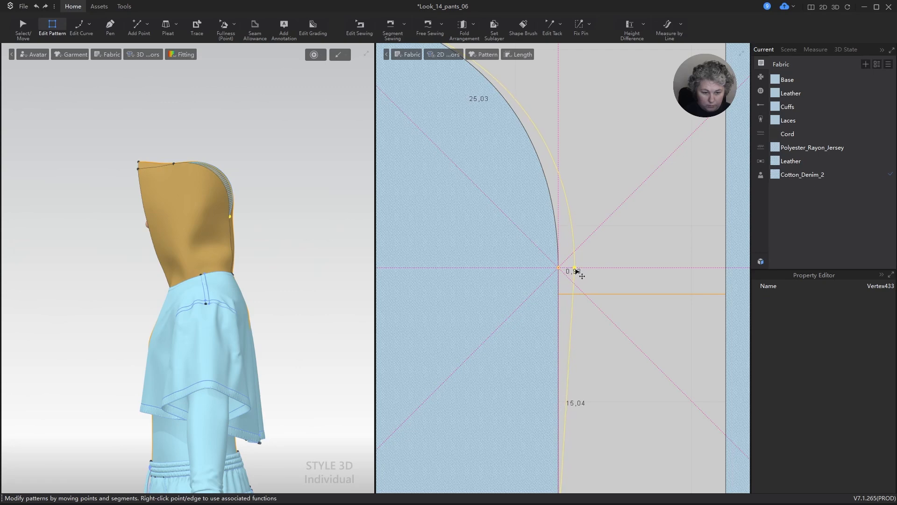
pyautogui.moveTo(615, 265); pyautogui.dragTo(617, 265)
pyautogui.scroll(-5, 618, 265)
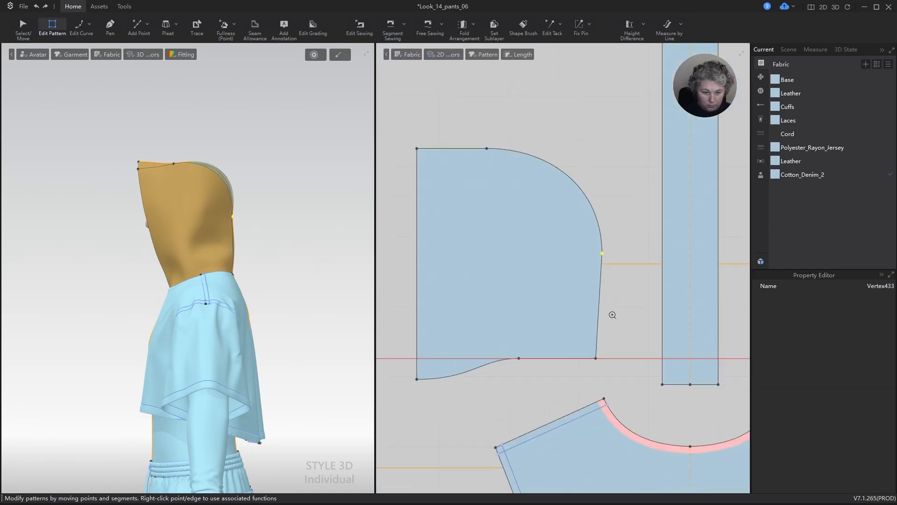
# - Change the length of the hood side panel's back edge to 15 cm, adjusting from its end
pyautogui.scroll(3, 607, 309)
pyautogui.press('z')
pyautogui.click(597, 282)
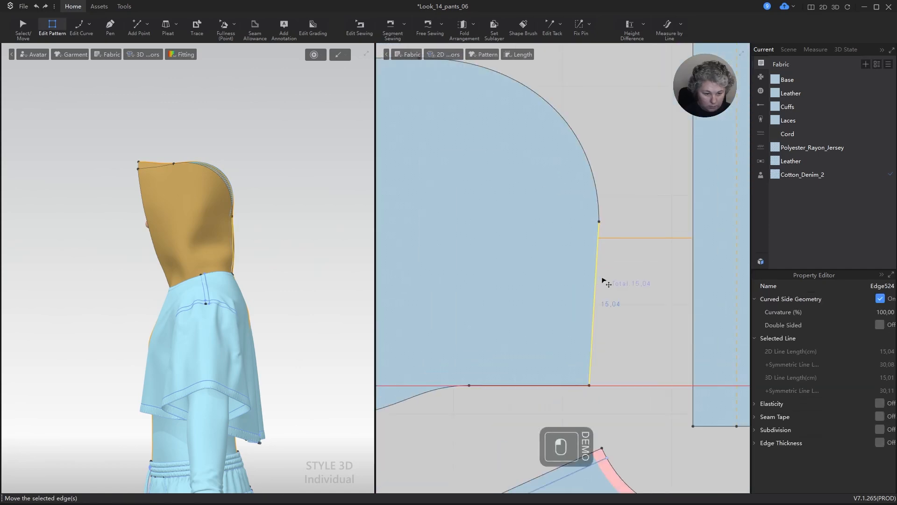
pyautogui.press('q')
pyautogui.click(395, 269)
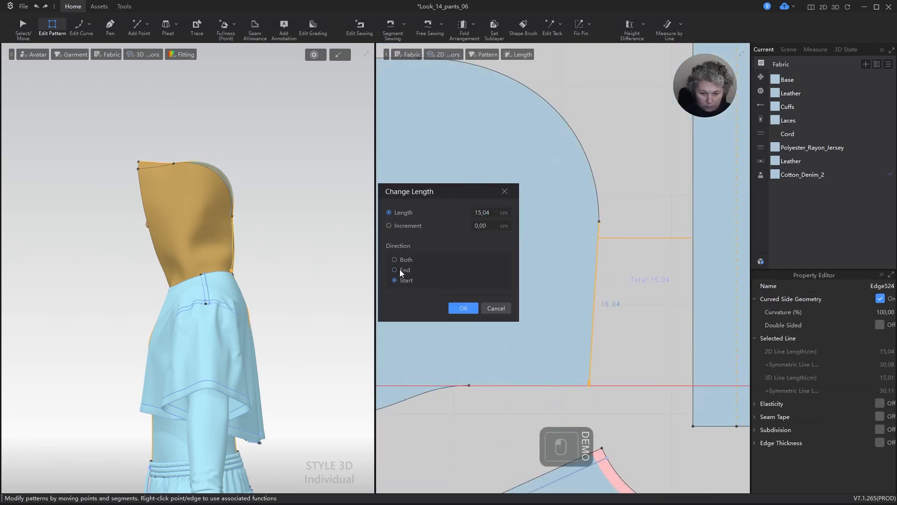
pyautogui.write('15')
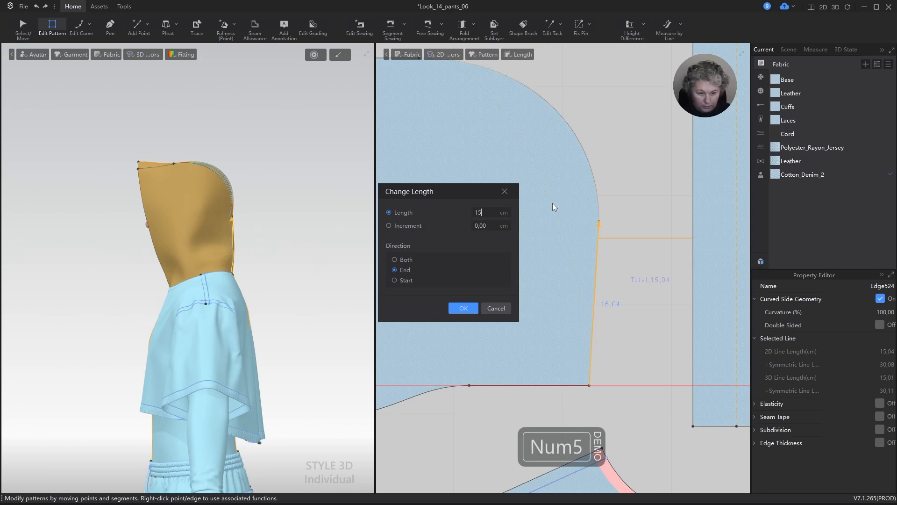
pyautogui.press('Return')
# - Reshape the hood panel's curved edge with its lower curve handle to a length of 25 cm
pyautogui.scroll(-6, 597, 226)
pyautogui.scroll(7, 579, 169)
pyautogui.press('z')
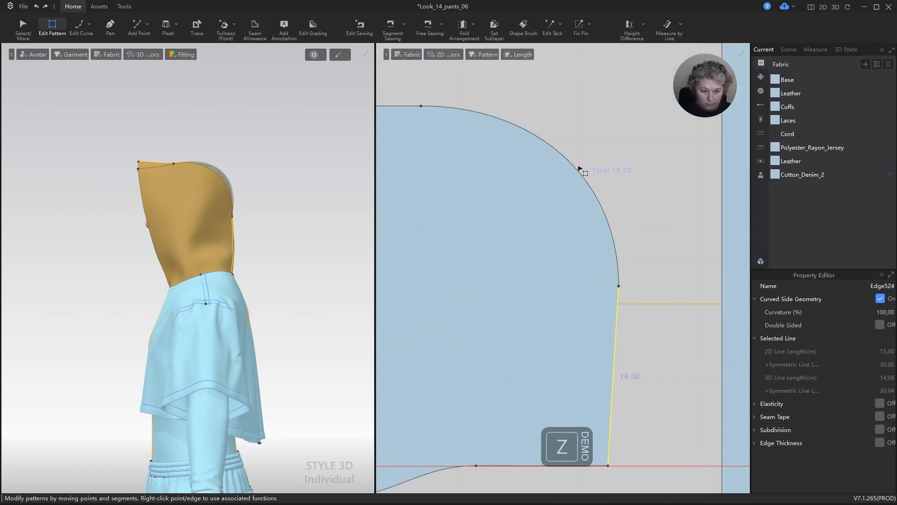
pyautogui.click(580, 169)
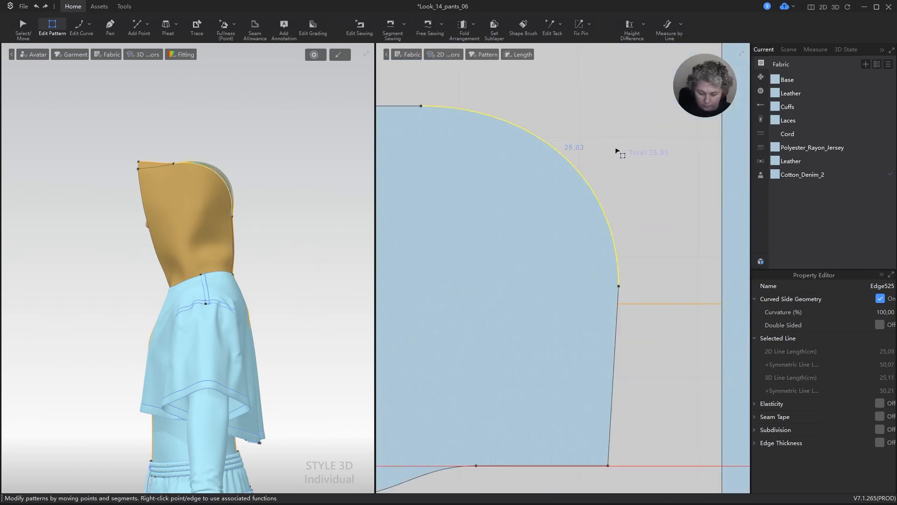
pyautogui.press('c')
pyautogui.moveTo(623, 176); pyautogui.dragTo(628, 176)
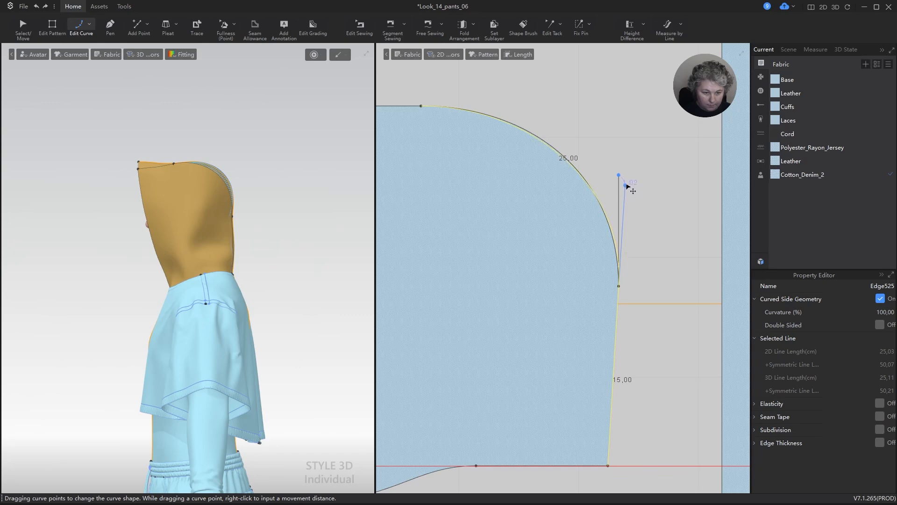
pyautogui.moveTo(627, 186); pyautogui.dragTo(626, 186)
pyautogui.click(639, 191)
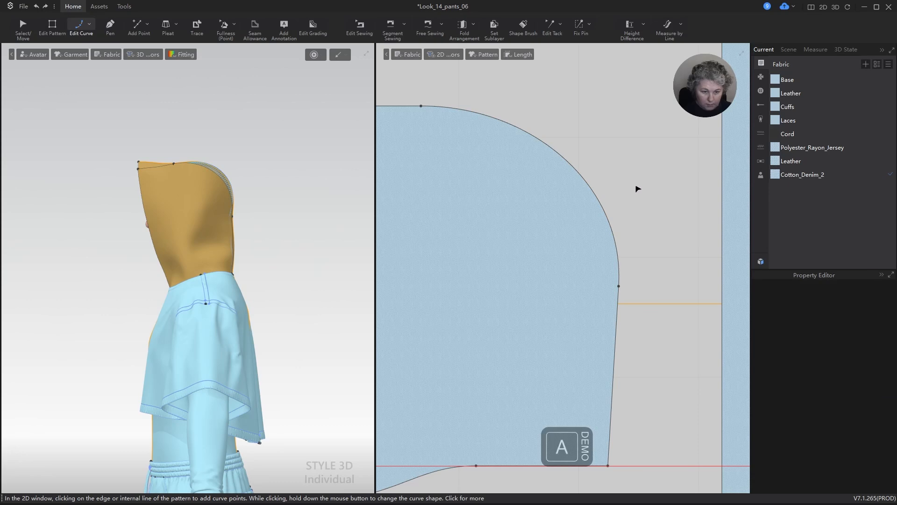
# - Save the project and simulate the garment with the updated hood panels
pyautogui.scroll(-3, 637, 189)
pyautogui.press('a')
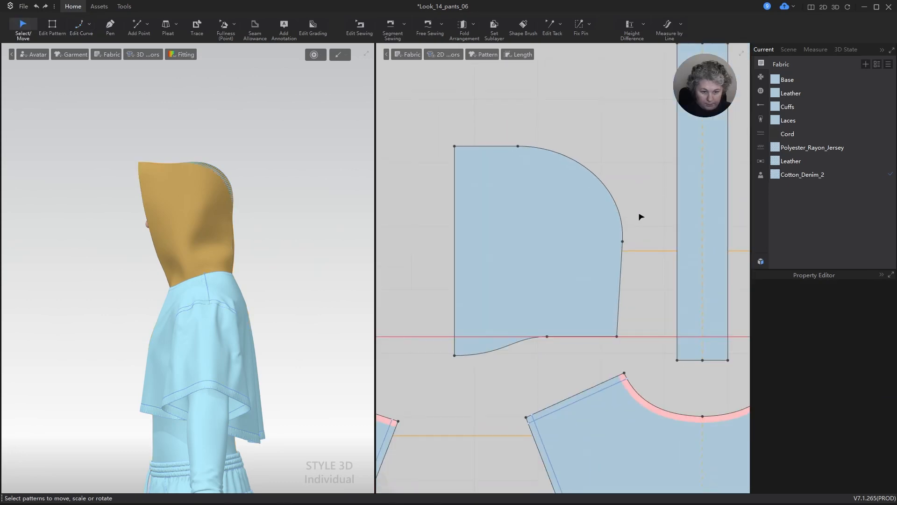
pyautogui.scroll(-2, 657, 197)
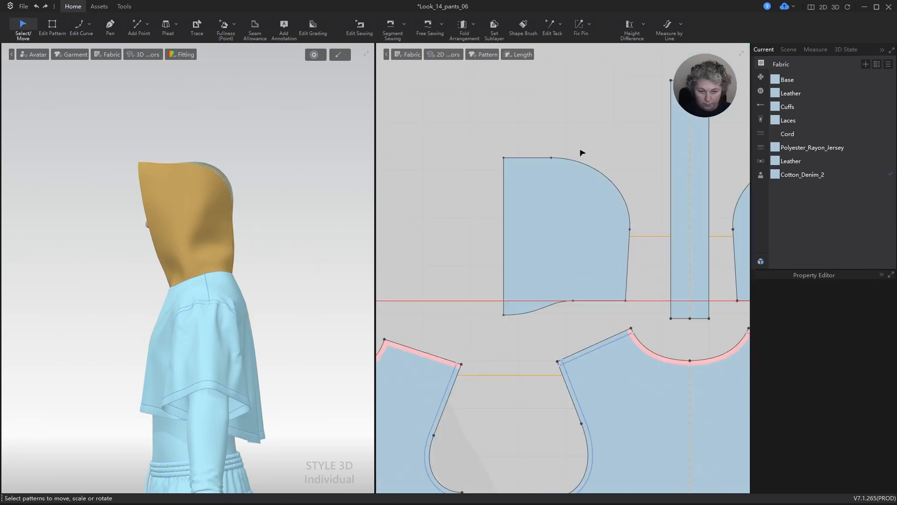
pyautogui.press('space')
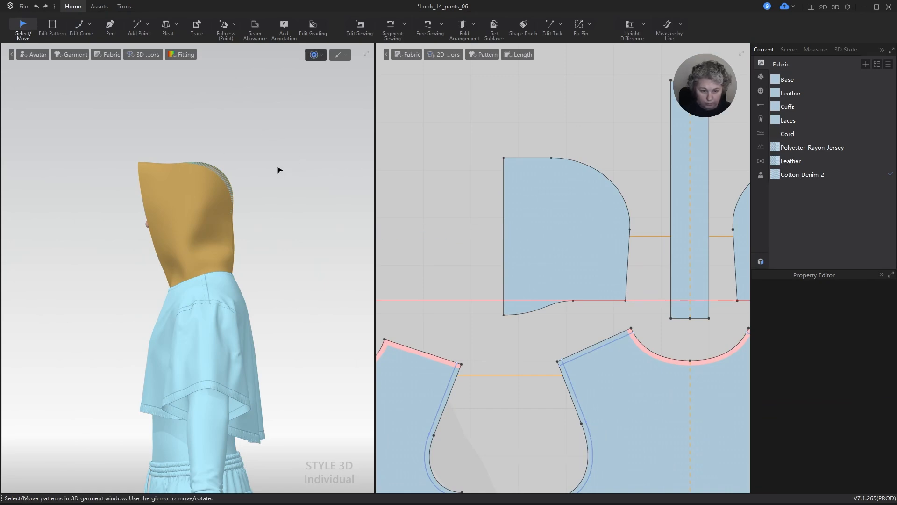
pyautogui.hotkey('ctrl', 's')
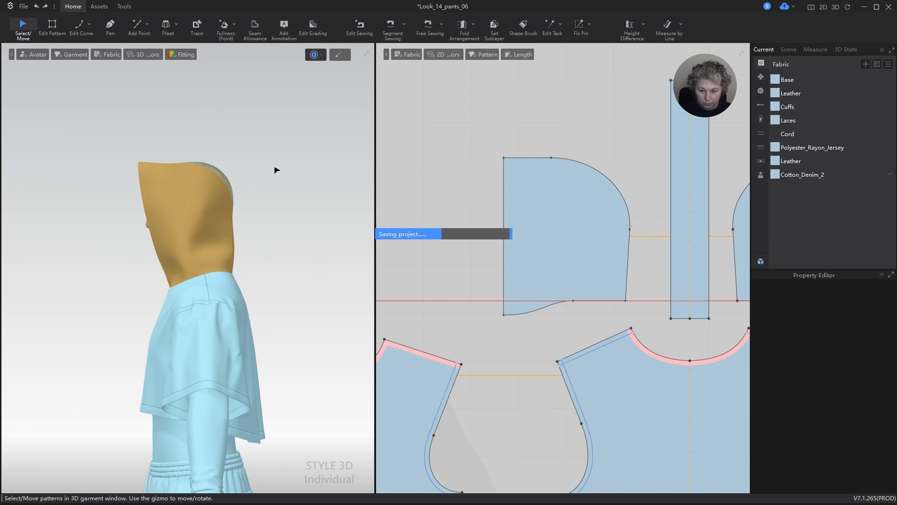
pyautogui.press('space')
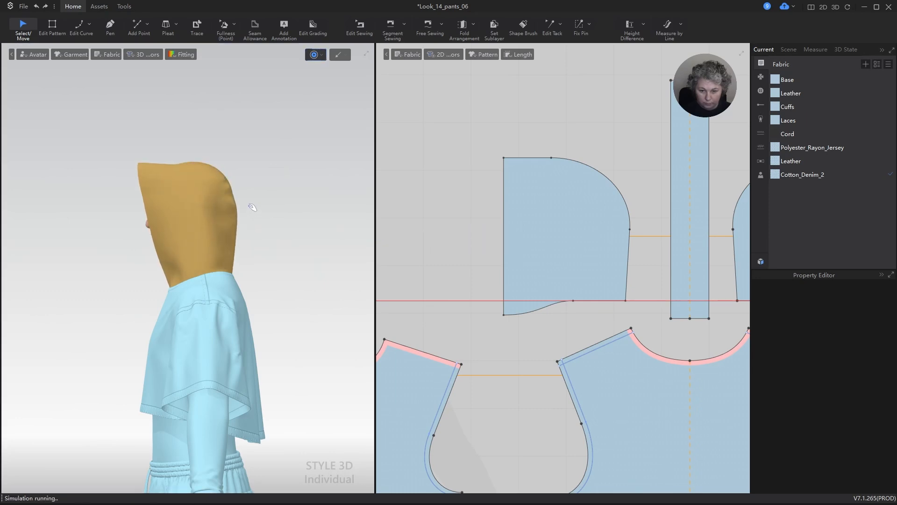
# - Turn off hardening on the hood's centre strip and both side panels in the 3D view
pyautogui.moveTo(247, 186); pyautogui.dragTo(316, 212, button='right')
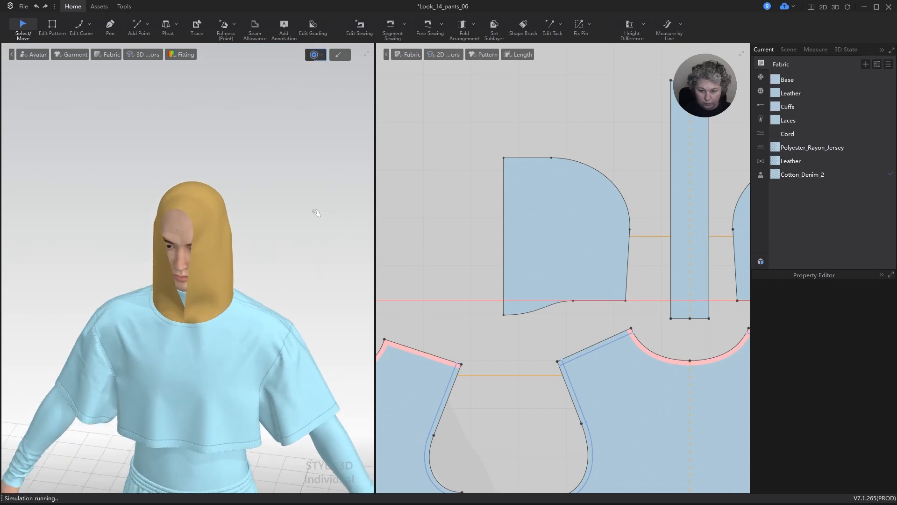
pyautogui.press('a')
pyautogui.click(199, 198)
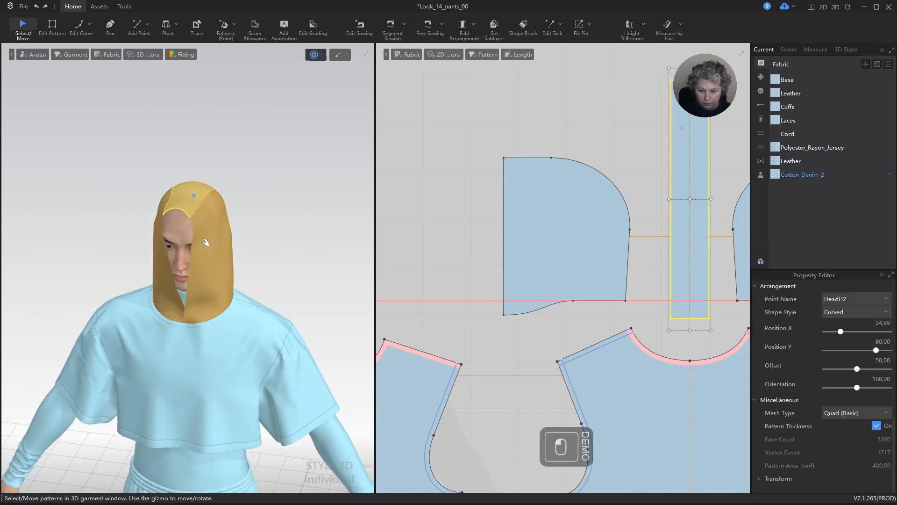
pyautogui.keyDown('shift'); pyautogui.click(206, 242); pyautogui.keyUp('shift')
pyautogui.keyDown('shift'); pyautogui.click(163, 251); pyautogui.keyUp('shift')
pyautogui.hotkey('ctrl', 'h')
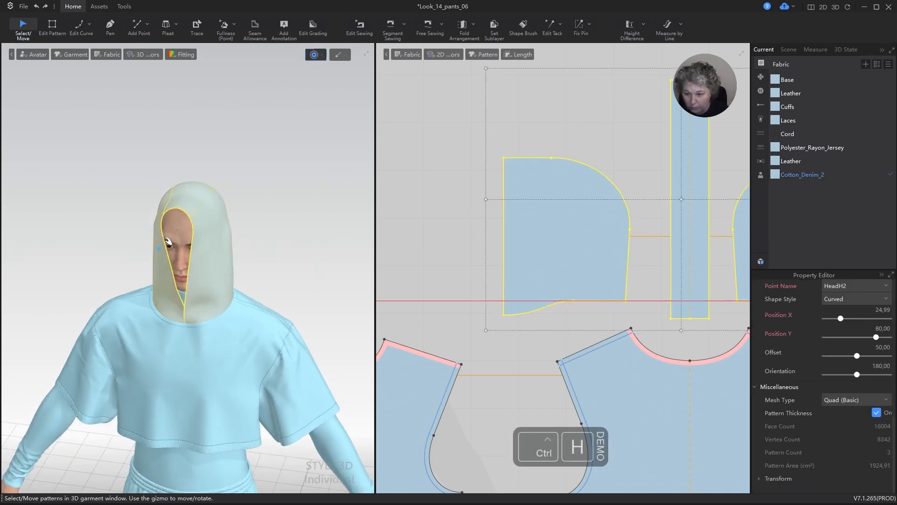
# - Pull the hood's front edges away from the avatar's face in the running simulation to open the hood
pyautogui.moveTo(257, 157); pyautogui.dragTo(337, 148, button='right')
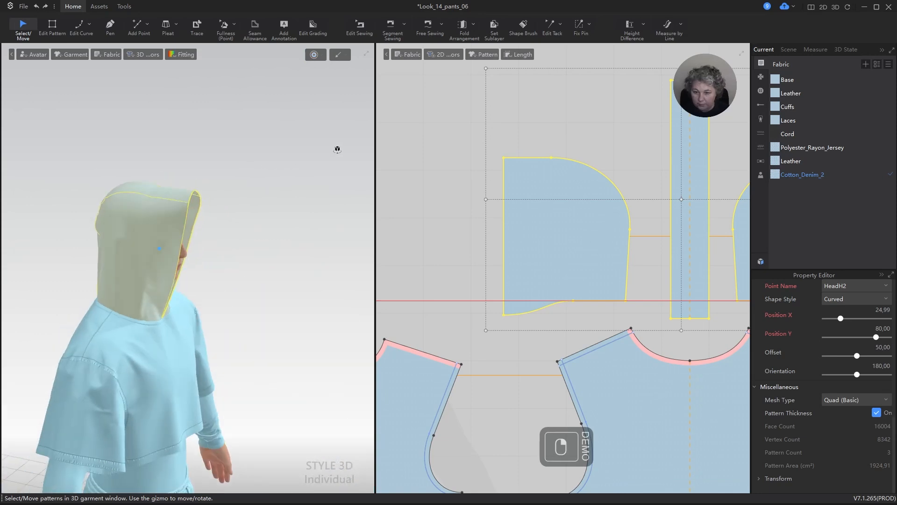
pyautogui.moveTo(269, 218); pyautogui.dragTo(193, 220, button='right')
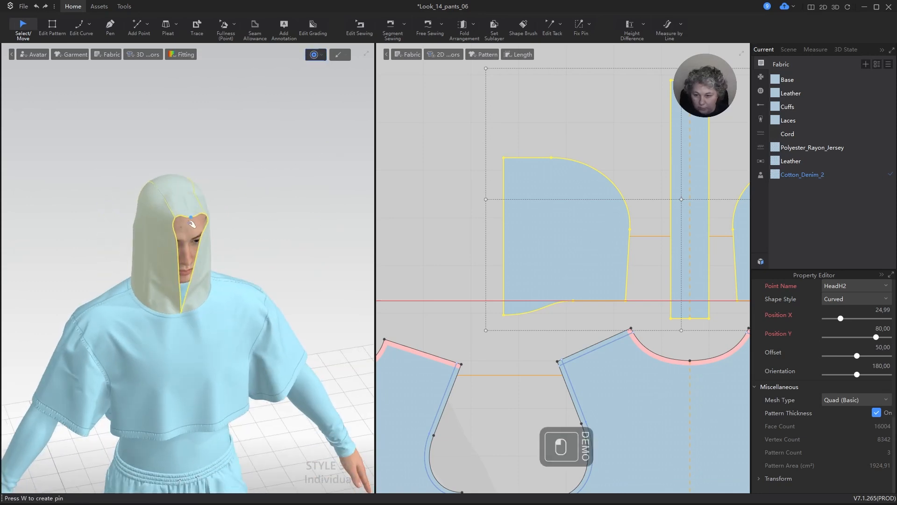
pyautogui.moveTo(192, 223); pyautogui.dragTo(161, 246)
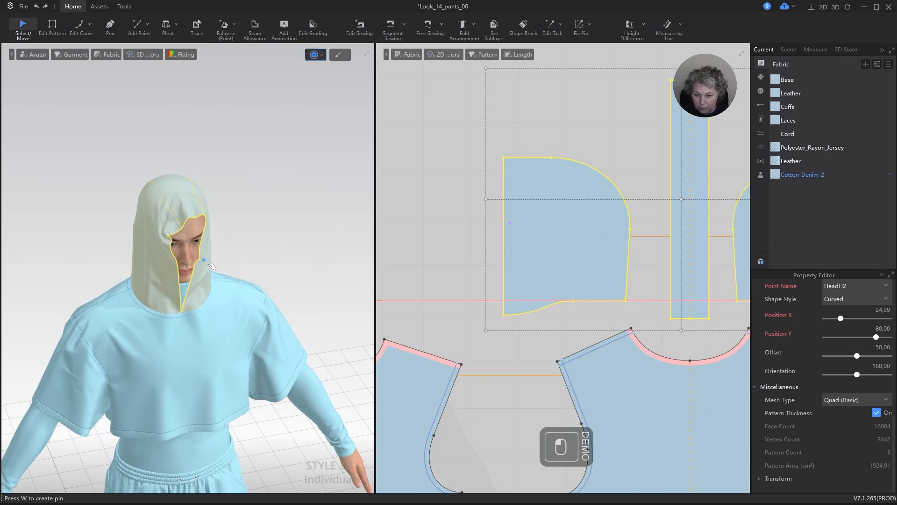
pyautogui.moveTo(256, 277); pyautogui.dragTo(200, 252, button='right')
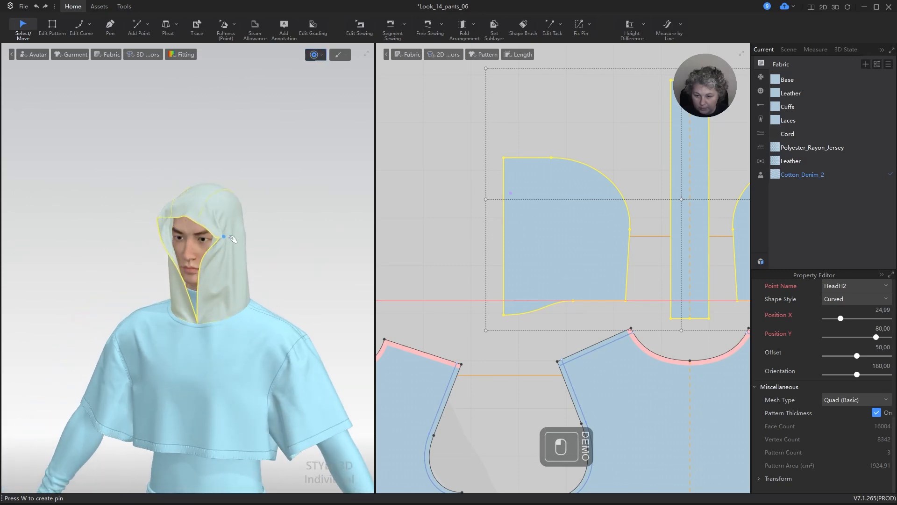
pyautogui.moveTo(230, 237); pyautogui.dragTo(228, 239)
pyautogui.moveTo(217, 290); pyautogui.dragTo(237, 297)
pyautogui.moveTo(243, 299); pyautogui.dragTo(319, 304, button='right')
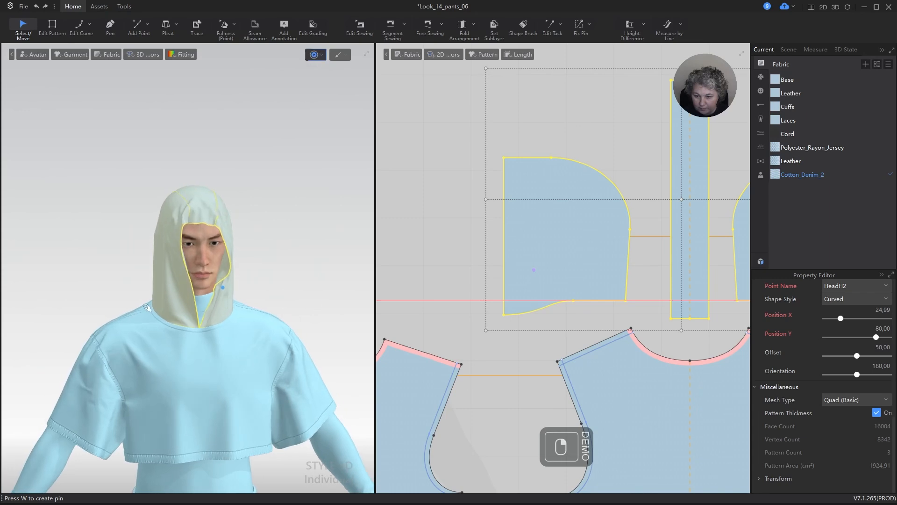
# - Pull the hood's upper front edge forward over the forehead in the simulation and deselect the hood pieces
pyautogui.moveTo(164, 295); pyautogui.dragTo(332, 252, button='right')
pyautogui.scroll(5, 296, 234)
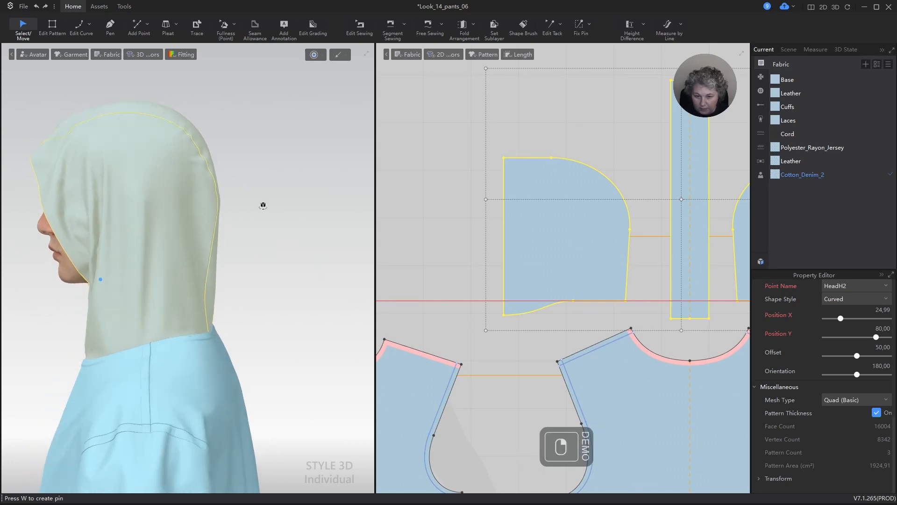
pyautogui.scroll(-4, 253, 211)
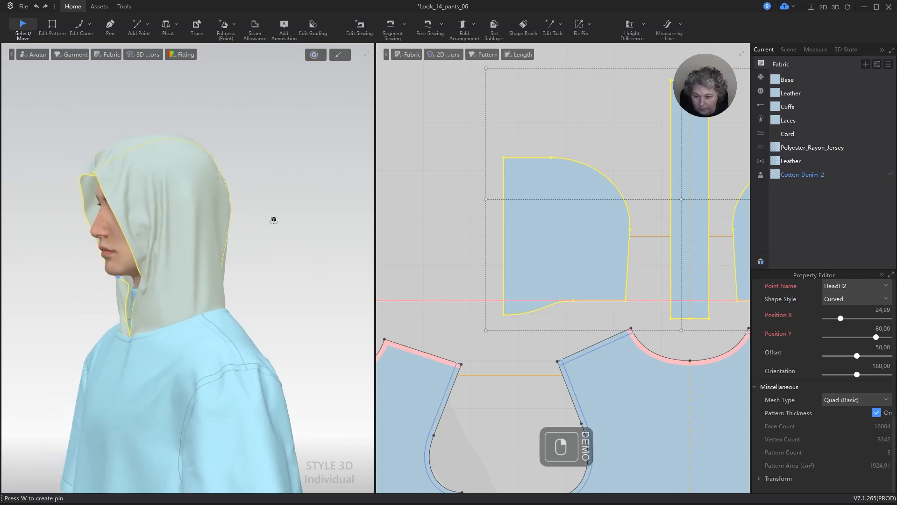
pyautogui.moveTo(96, 183); pyautogui.dragTo(72, 181)
pyautogui.click(250, 143)
pyautogui.click(225, 150)
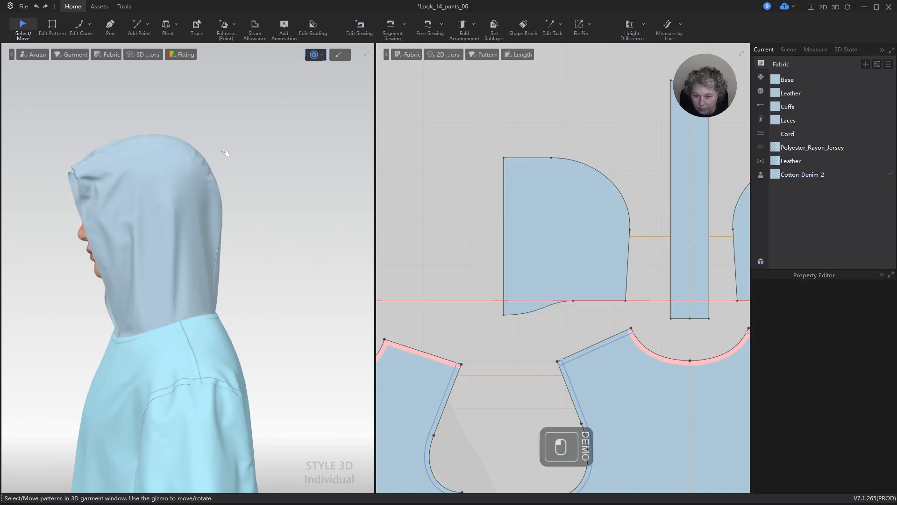
# - Pull the front edges of both hood side panels outward beside the forehead to even out the drape
pyautogui.moveTo(224, 151); pyautogui.dragTo(309, 169, button='right')
pyautogui.moveTo(216, 191); pyautogui.dragTo(222, 191)
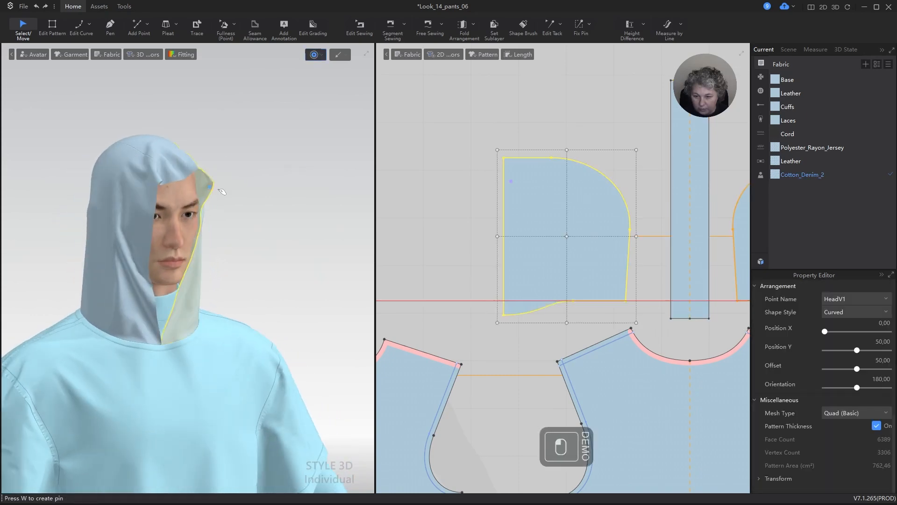
pyautogui.moveTo(134, 201); pyautogui.dragTo(114, 205)
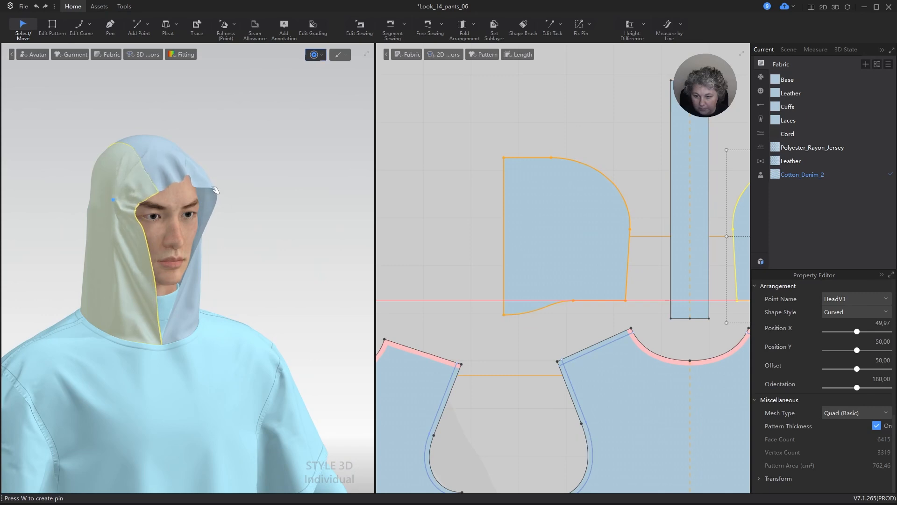
pyautogui.moveTo(223, 200); pyautogui.dragTo(214, 224, button='right')
pyautogui.click(218, 228)
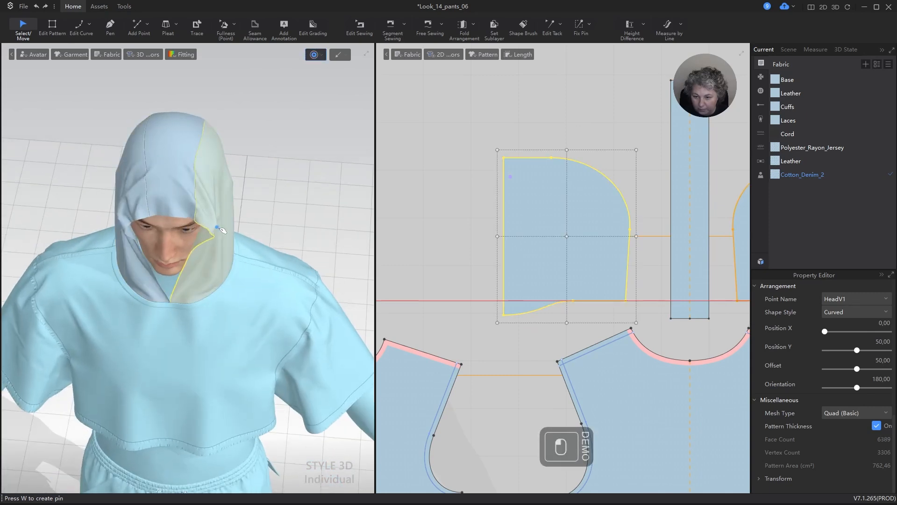
pyautogui.click(120, 222)
# - Harden the hood's centre strip and both side panels again
pyautogui.moveTo(263, 207); pyautogui.dragTo(238, 157, button='right')
pyautogui.scroll(-1, 252, 242)
pyautogui.scroll(3, 268, 242)
pyautogui.keyDown('alt'); pyautogui.moveTo(268, 243); pyautogui.dragTo(270, 153); pyautogui.keyUp('alt')
pyautogui.moveTo(266, 152); pyautogui.dragTo(314, 174, button='right')
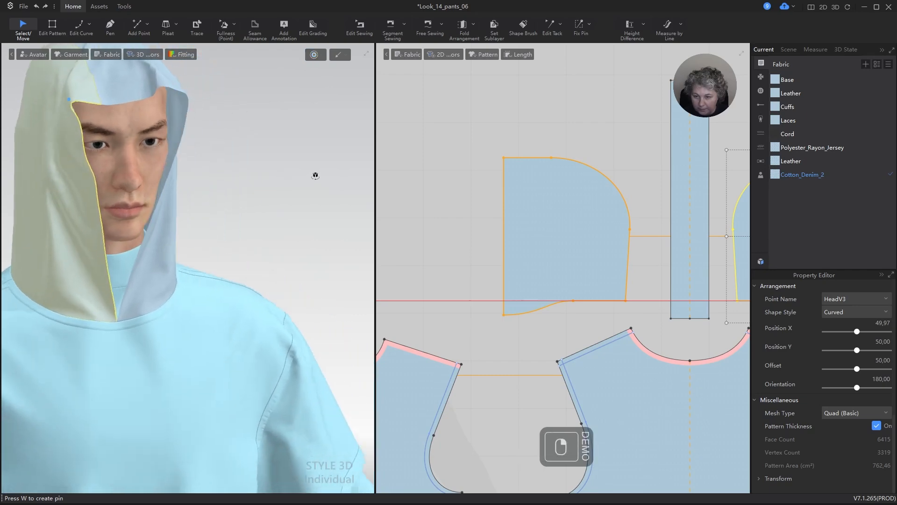
pyautogui.click(117, 88)
pyautogui.keyDown('shift'); pyautogui.click(66, 126); pyautogui.keyUp('shift')
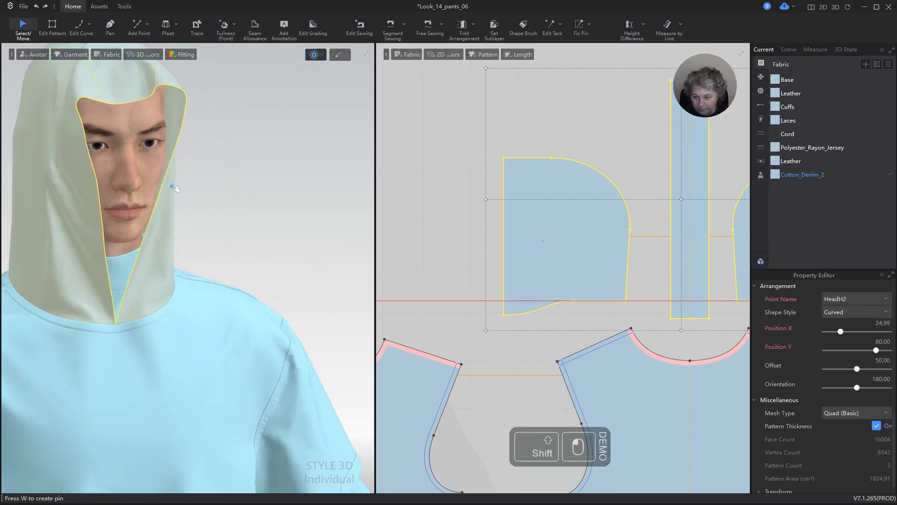
pyautogui.keyDown('shift'); pyautogui.click(181, 188); pyautogui.keyUp('shift')
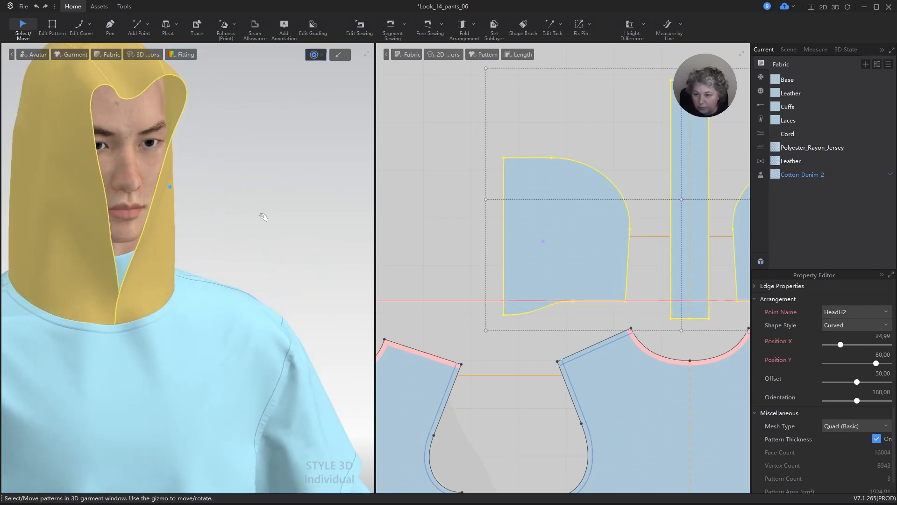
# - Align the upper and lower points of the hood side panel's back edge so that the edge is vertical
pyautogui.moveTo(261, 215); pyautogui.dragTo(107, 244, button='right')
pyautogui.keyDown('alt'); pyautogui.moveTo(295, 227); pyautogui.dragTo(274, 292); pyautogui.keyUp('alt')
pyautogui.moveTo(273, 292); pyautogui.dragTo(267, 274, button='right')
pyautogui.click(564, 107)
pyautogui.press('z')
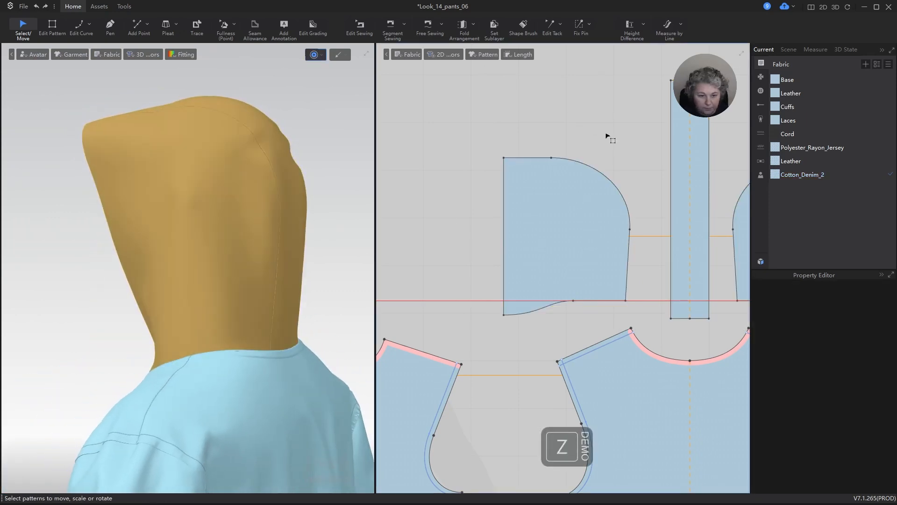
pyautogui.scroll(3, 605, 135)
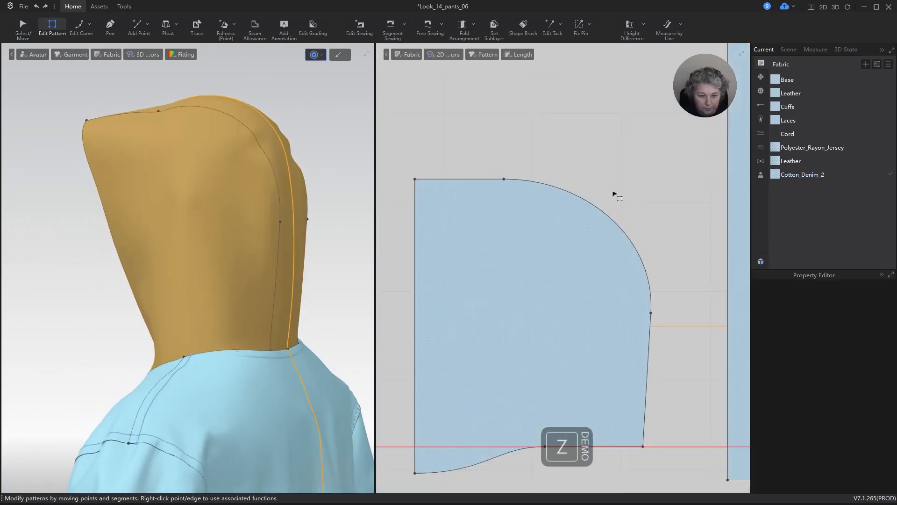
pyautogui.click(652, 313)
pyautogui.keyDown('shift'); pyautogui.moveTo(644, 446); pyautogui.dragTo(645, 448); pyautogui.keyUp('shift')
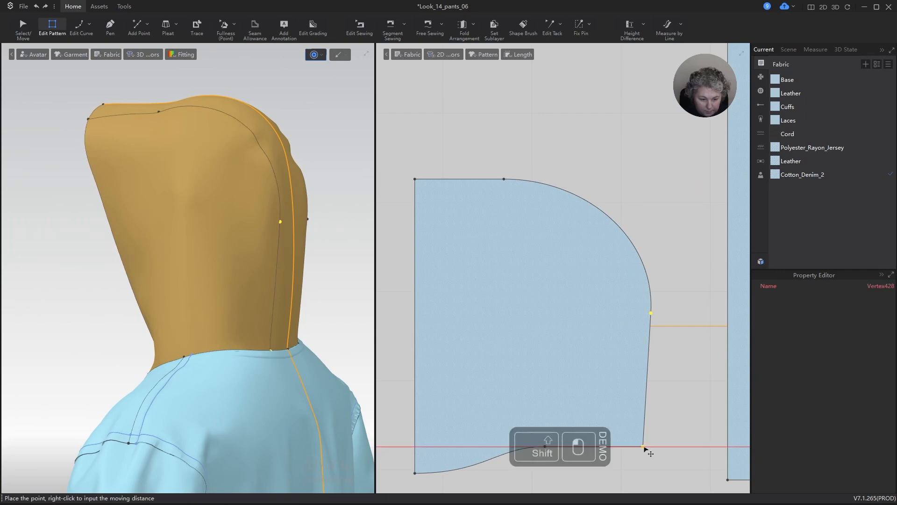
pyautogui.hotkey('alt', 'l')
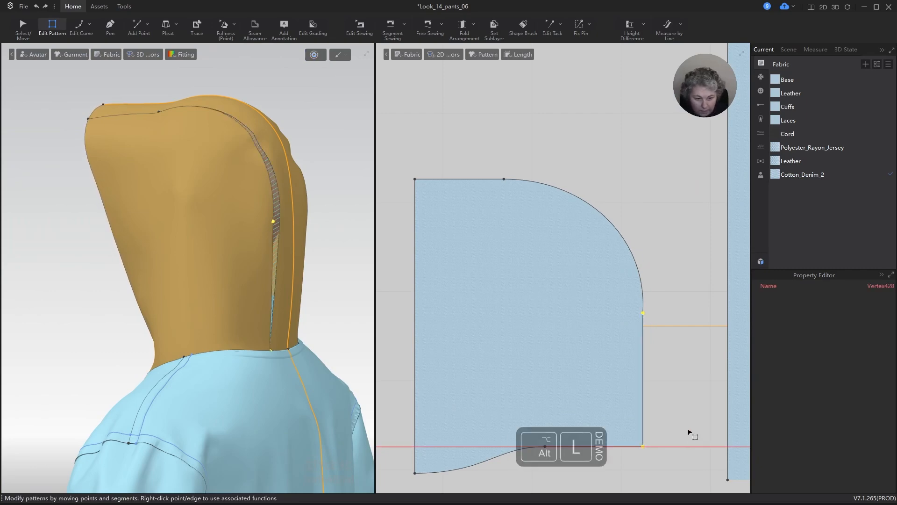
pyautogui.click(629, 144)
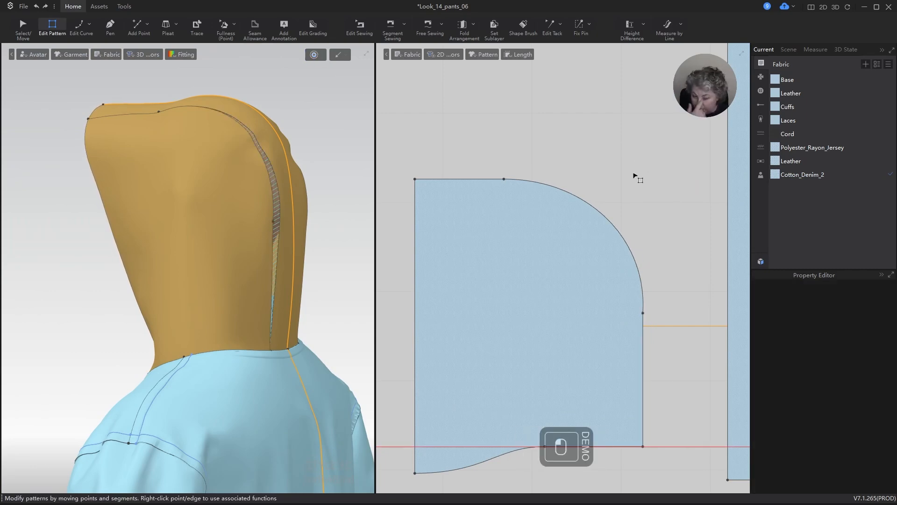
# - Move the straight top edge of the hood side panel up 2 cm
pyautogui.click(481, 180)
pyautogui.moveTo(481, 182); pyautogui.dragTo(478, 165)
pyautogui.press('Return')
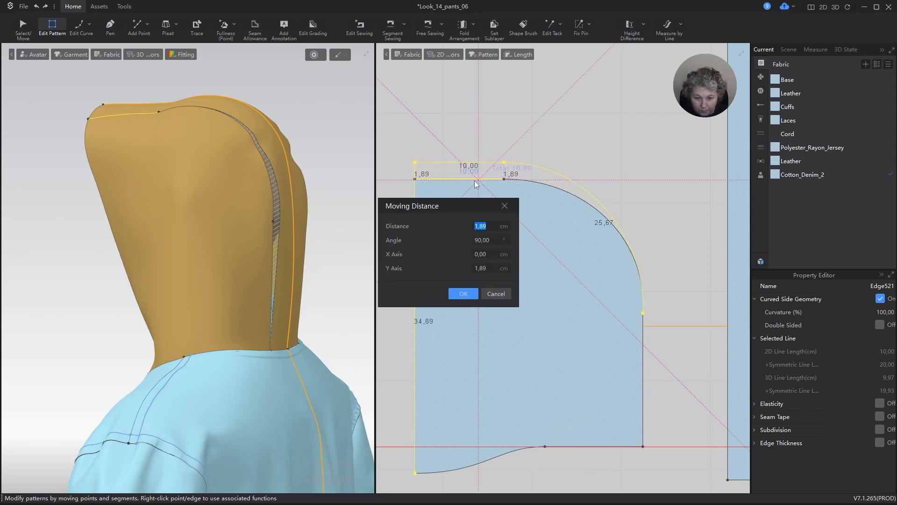
pyautogui.write('2')
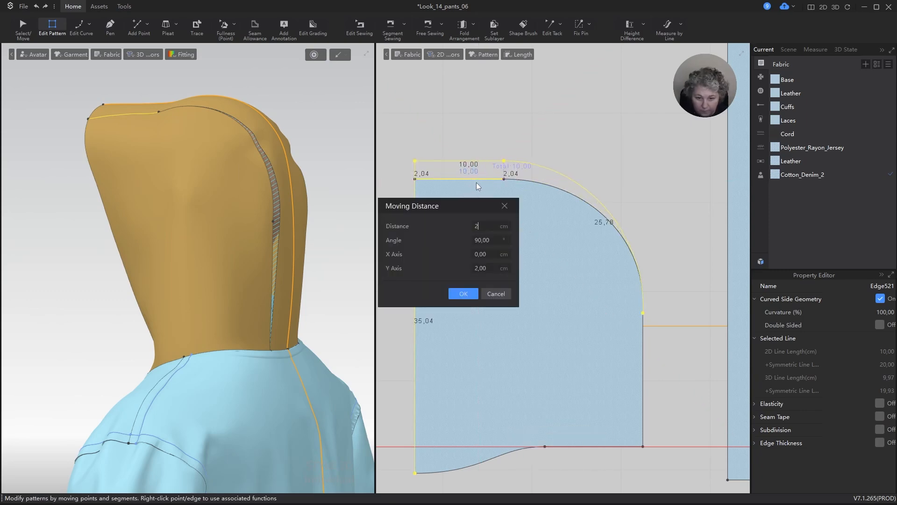
pyautogui.click(468, 293)
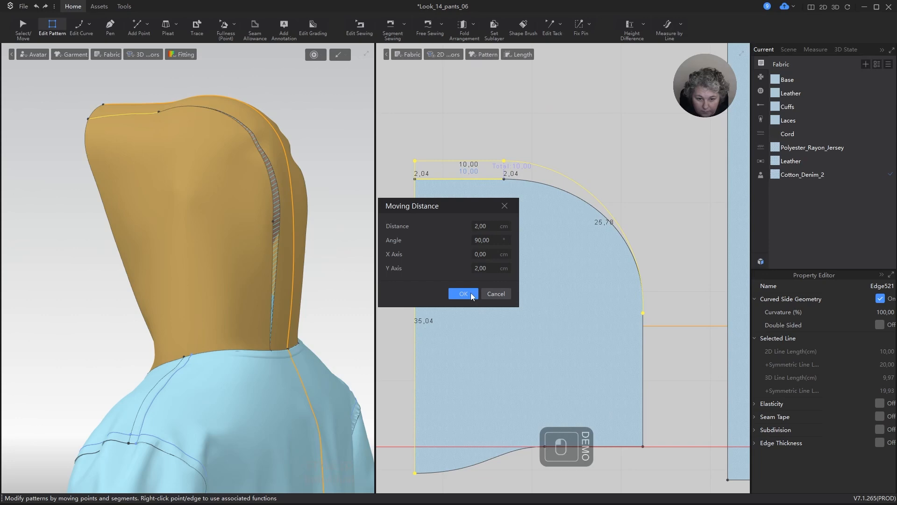
pyautogui.click(498, 110)
# - Set the length of the hood side panel's straight back edge to 15 cm, adjusting from its end
pyautogui.scroll(-3, 502, 115)
pyautogui.scroll(3, 511, 207)
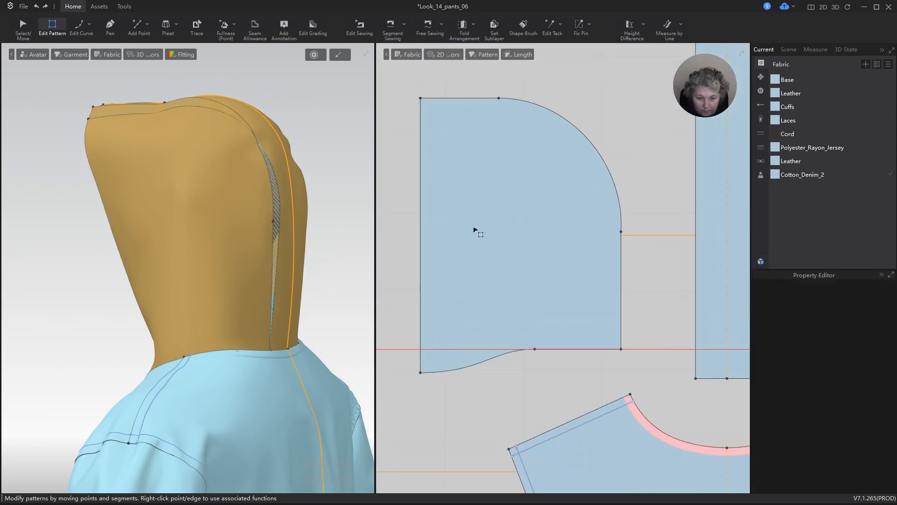
pyautogui.click(422, 244)
pyautogui.click(622, 253)
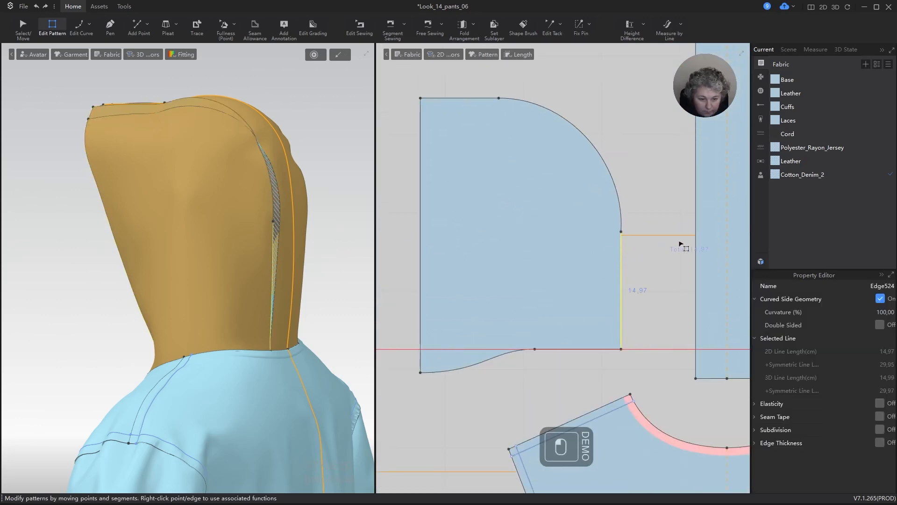
pyautogui.press('q')
pyautogui.click(395, 270)
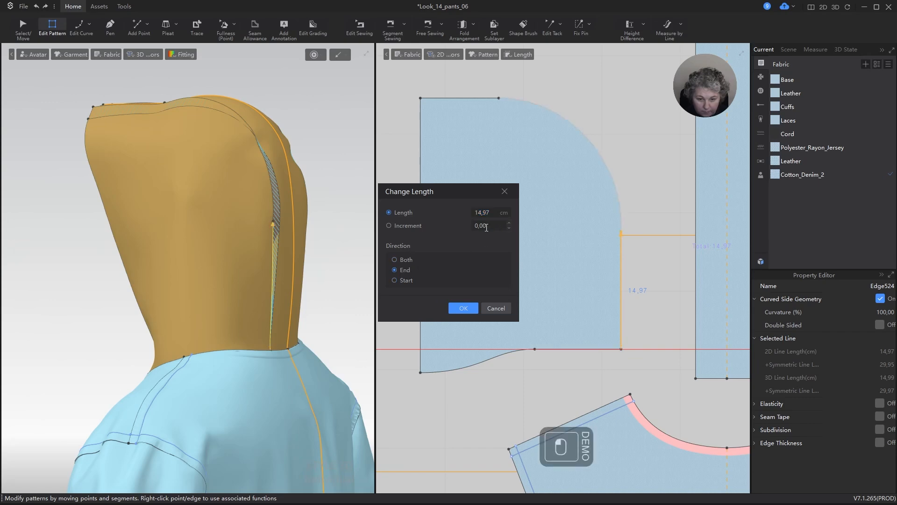
pyautogui.write('15')
pyautogui.press('Return')
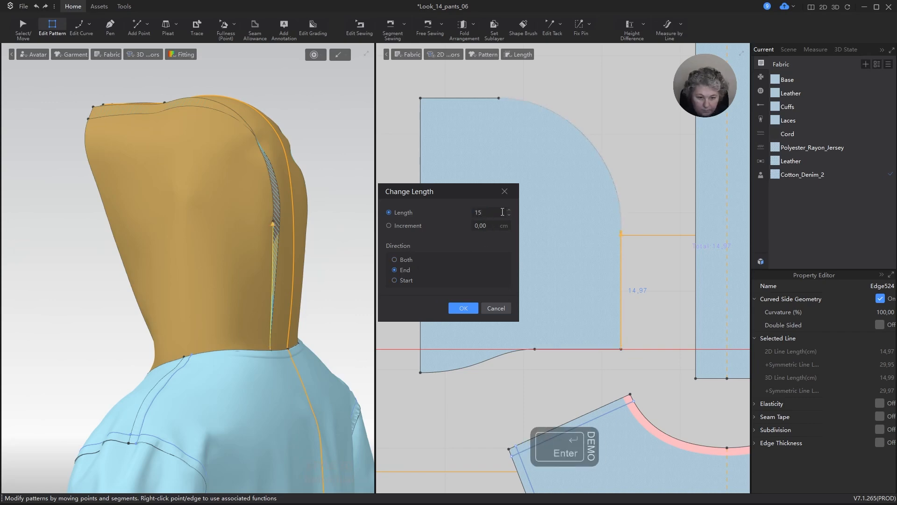
# - Change the length of the hood side panel's back edge to 17 cm, adjusting from its end
pyautogui.press('q')
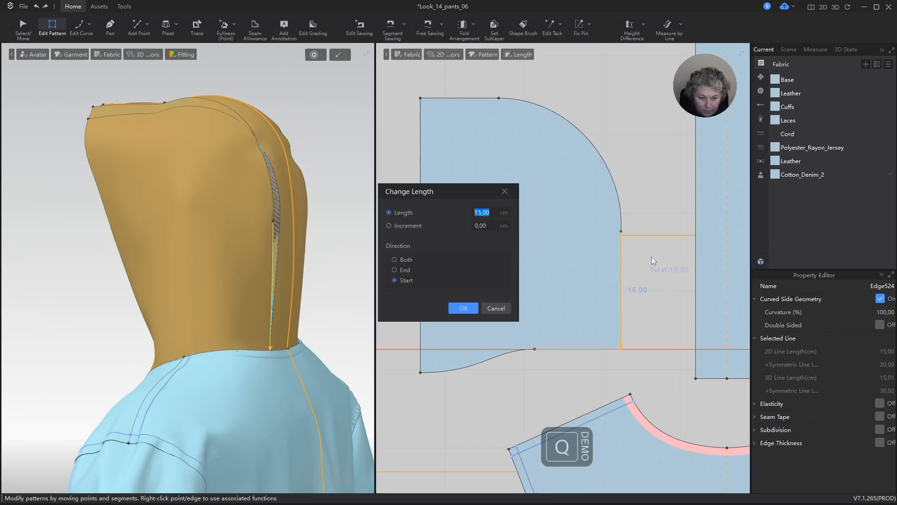
pyautogui.click(397, 270)
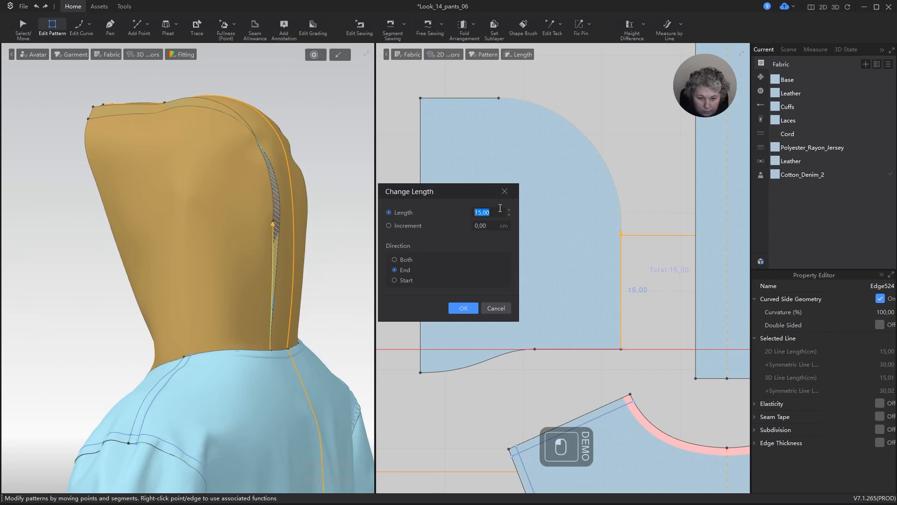
pyautogui.write('17')
pyautogui.press('Return')
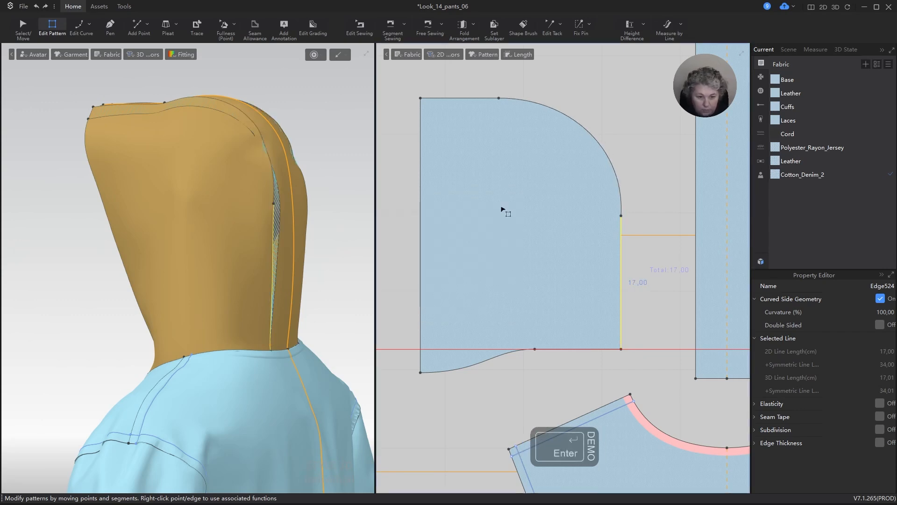
# - Reshape the hood side panel's back curve so it runs smoothly into the vertical edge and is 25 cm long
pyautogui.scroll(-2, 617, 158)
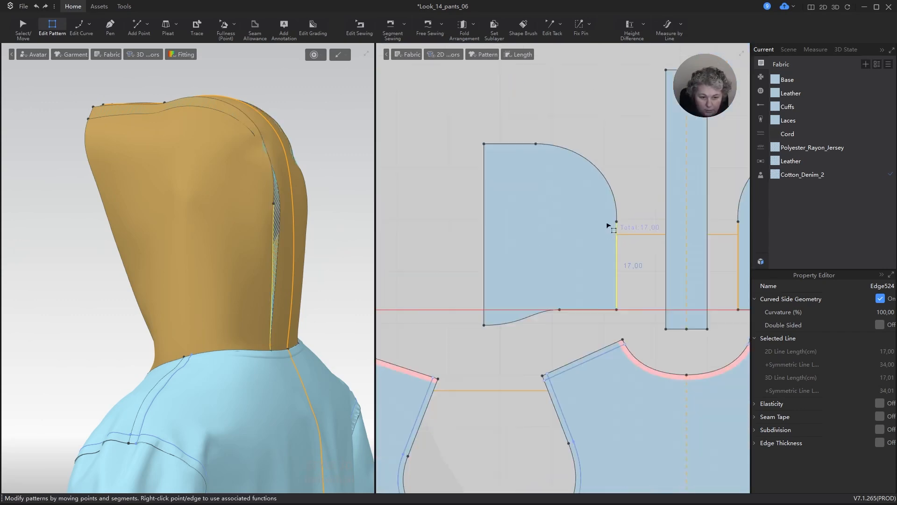
pyautogui.scroll(2, 607, 224)
pyautogui.press('c')
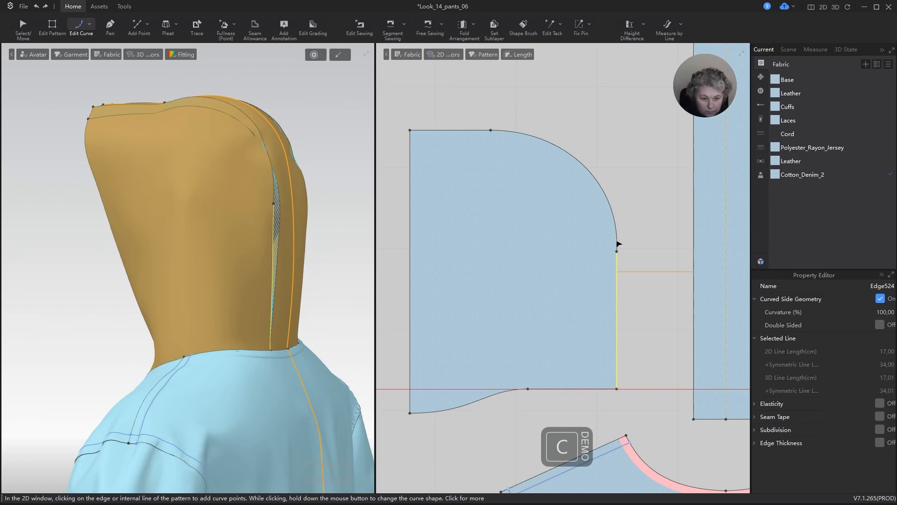
pyautogui.click(617, 251)
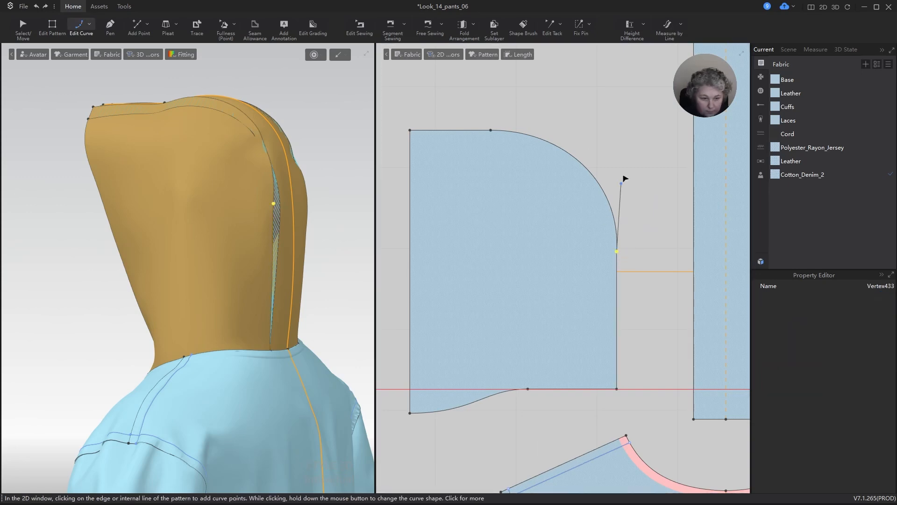
pyautogui.scroll(2, 625, 178)
pyautogui.moveTo(621, 193); pyautogui.dragTo(608, 163)
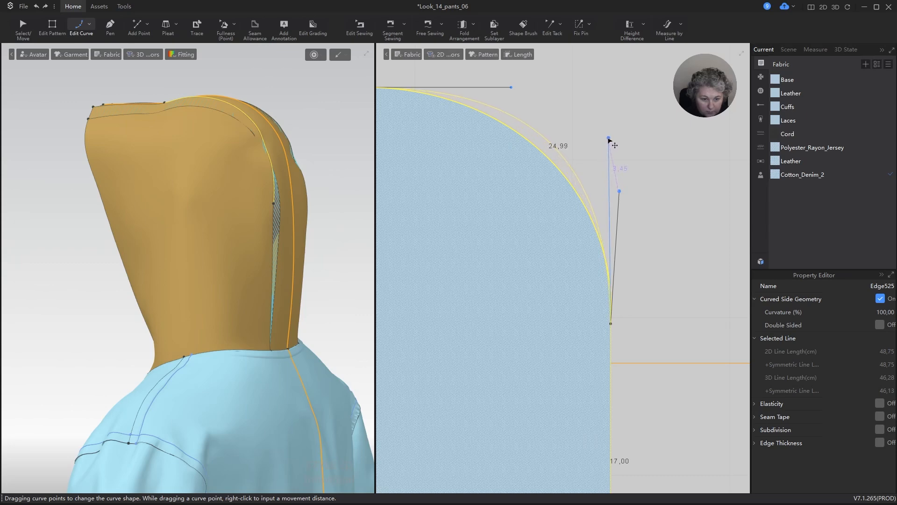
pyautogui.moveTo(610, 142); pyautogui.dragTo(610, 138)
pyautogui.scroll(-7, 611, 143)
pyautogui.press('a')
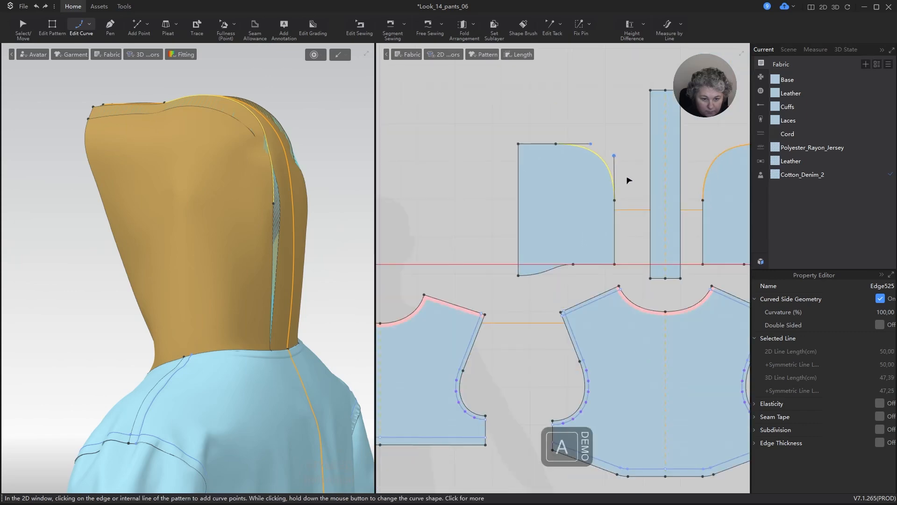
# - Measure the combined length of the hood side panel's top edge, curve and straight back edge
pyautogui.scroll(3, 634, 176)
pyautogui.press('z')
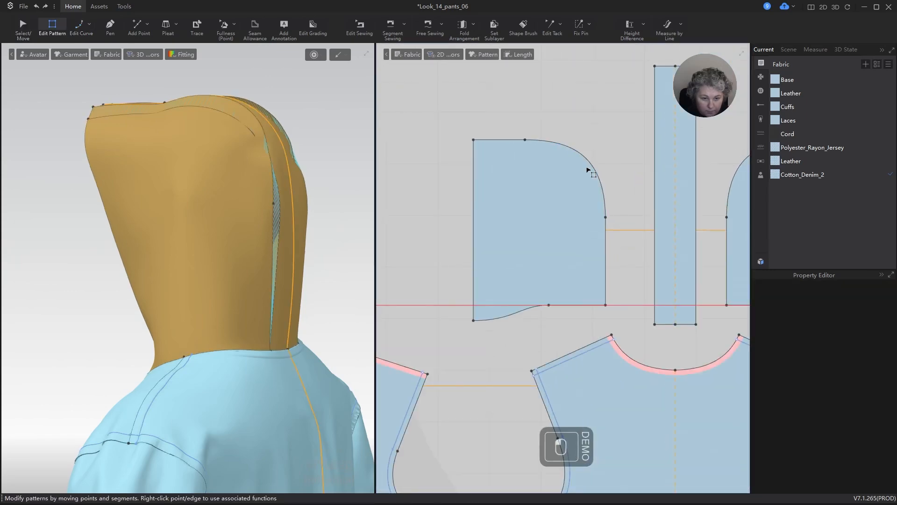
pyautogui.click(590, 166)
pyautogui.keyDown('shift'); pyautogui.click(503, 140); pyautogui.keyUp('shift')
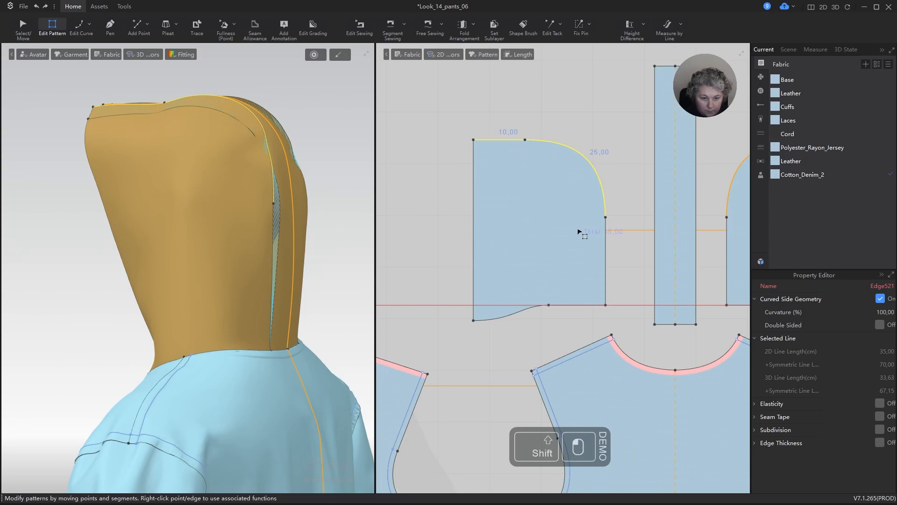
pyautogui.keyDown('shift'); pyautogui.click(604, 227); pyautogui.keyUp('shift')
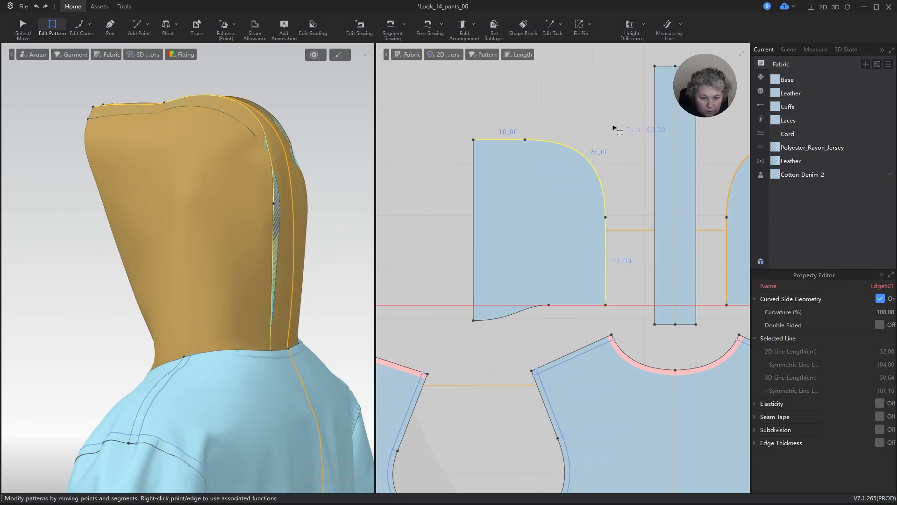
# - Move the short top edge of the hood's centre strip straight up so that the strip is 52 cm long
pyautogui.scroll(-4, 522, 134)
pyautogui.scroll(5, 603, 80)
pyautogui.click(537, 153)
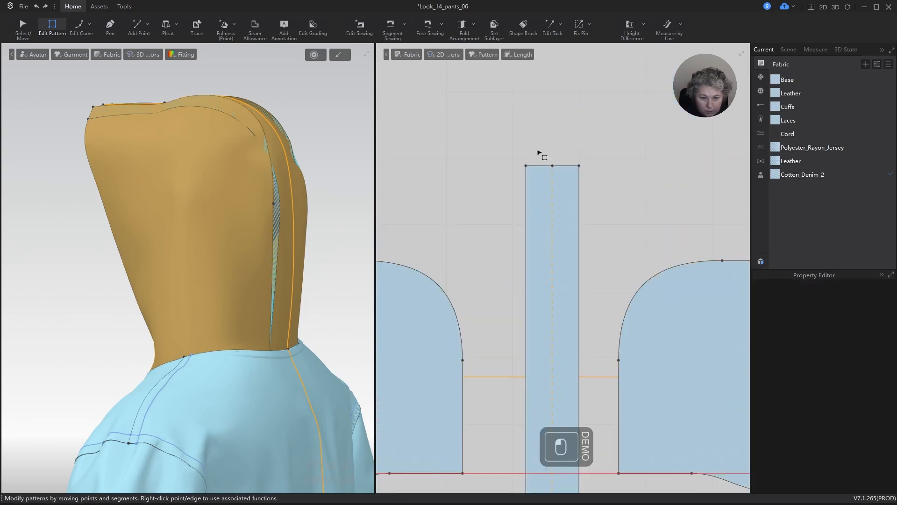
pyautogui.scroll(3, 538, 152)
pyautogui.click(541, 177)
pyautogui.keyDown('shift'); pyautogui.moveTo(540, 177); pyautogui.dragTo(537, 158); pyautogui.keyUp('shift')
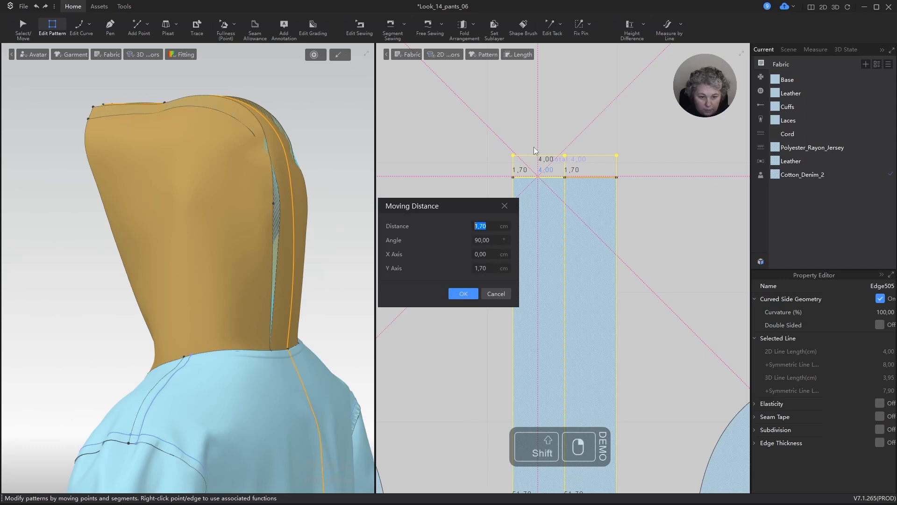
pyautogui.press('Return')
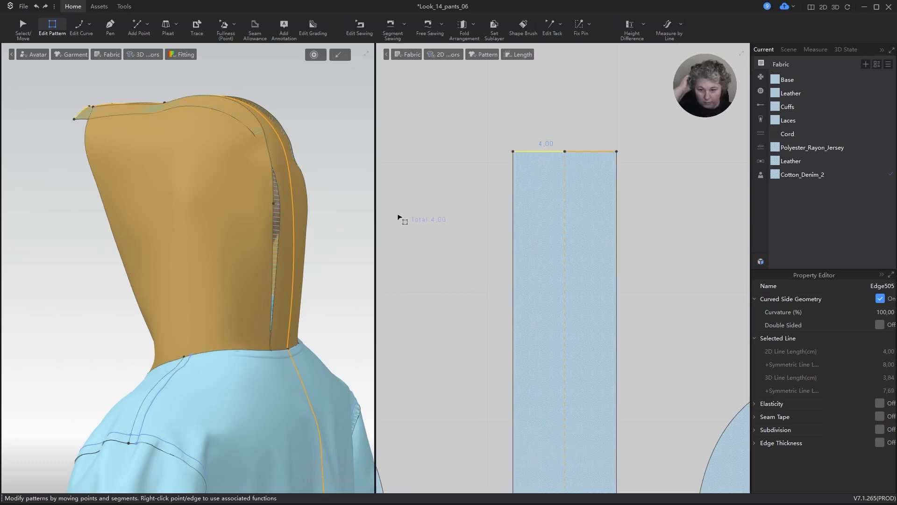
# - Simulate the altered hood on the avatar and pull one side panel outward near the neck
pyautogui.scroll(-3, 303, 169)
pyautogui.press('space')
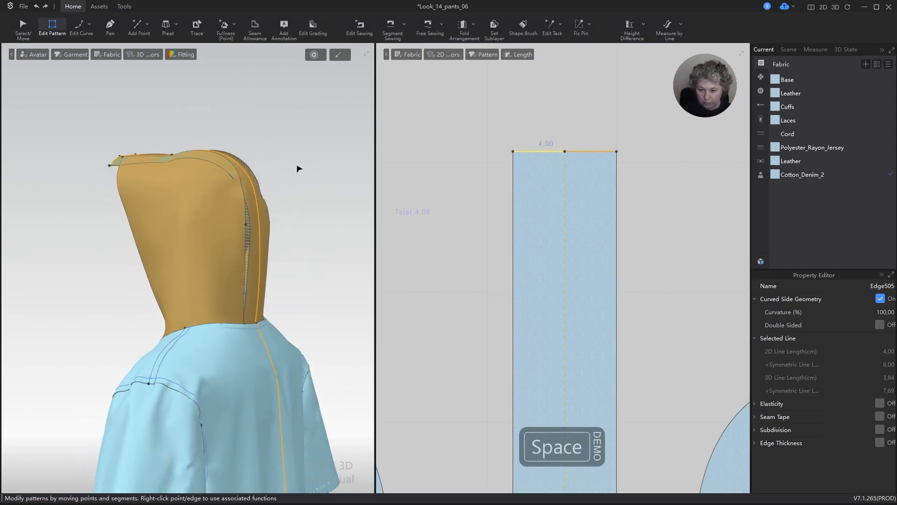
pyautogui.moveTo(296, 175); pyautogui.dragTo(276, 248, button='right')
pyautogui.click(250, 272)
pyautogui.moveTo(250, 272); pyautogui.dragTo(259, 279)
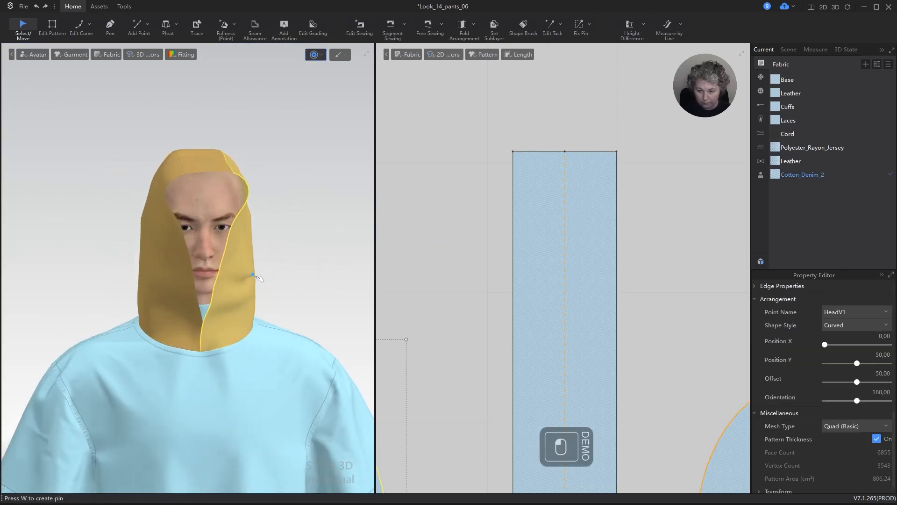
# - Remove the hardening from both hood side panels and the centre strip
pyautogui.click(149, 312)
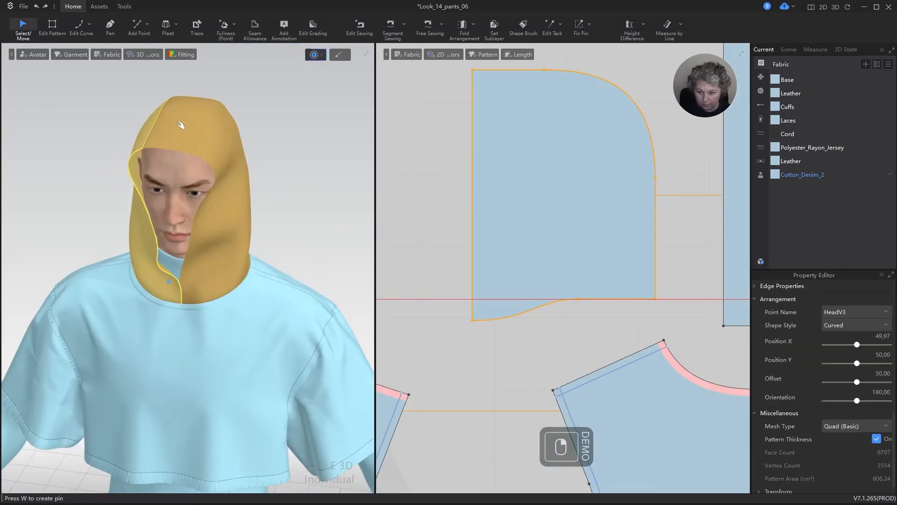
pyautogui.keyDown('shift'); pyautogui.click(175, 122); pyautogui.keyUp('shift')
pyautogui.keyDown('shift'); pyautogui.click(229, 139); pyautogui.keyUp('shift')
pyautogui.hotkey('ctrl', 'h')
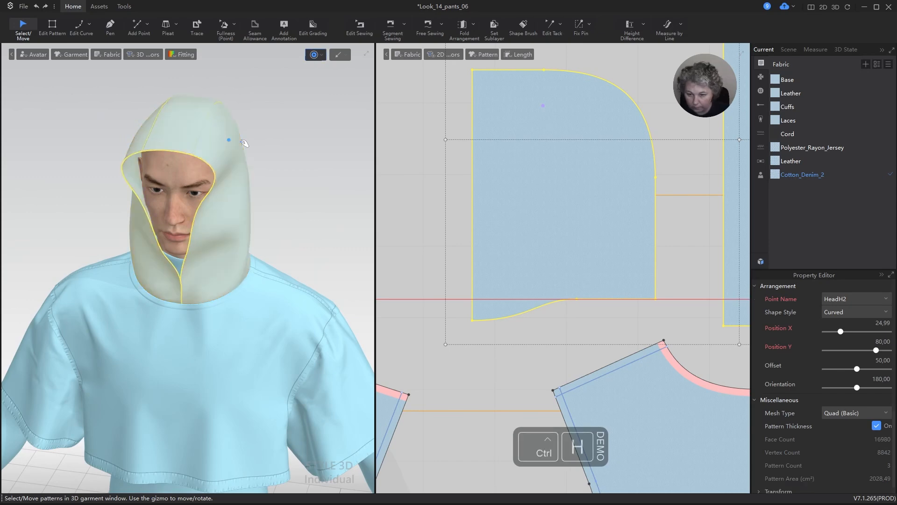
# - Set the fold strength of the seam between the hood side panel and the centre strip to 20
pyautogui.press('b')
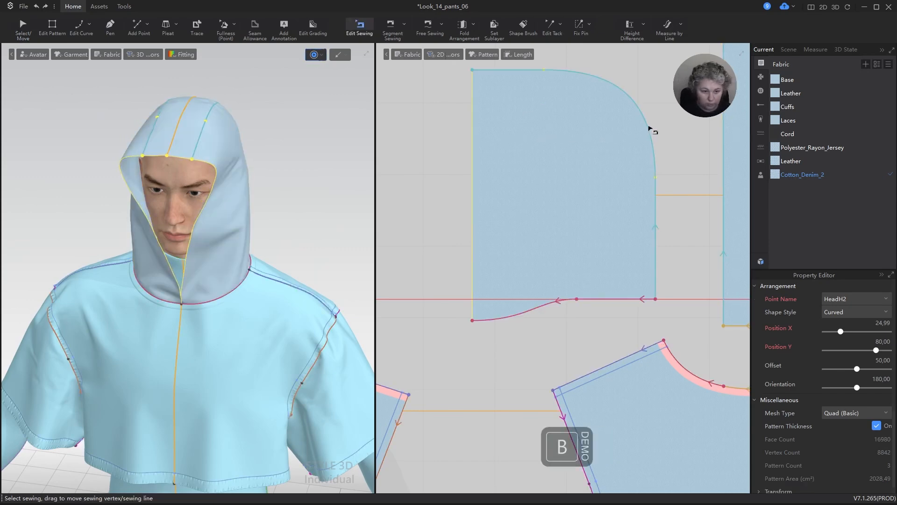
pyautogui.click(669, 125)
pyautogui.click(651, 128)
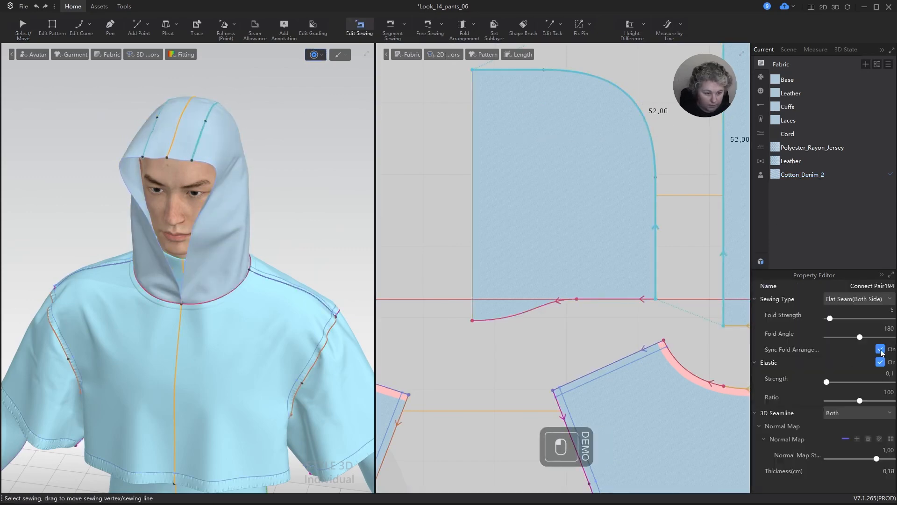
pyautogui.click(892, 309)
pyautogui.write('20')
pyautogui.press('Return')
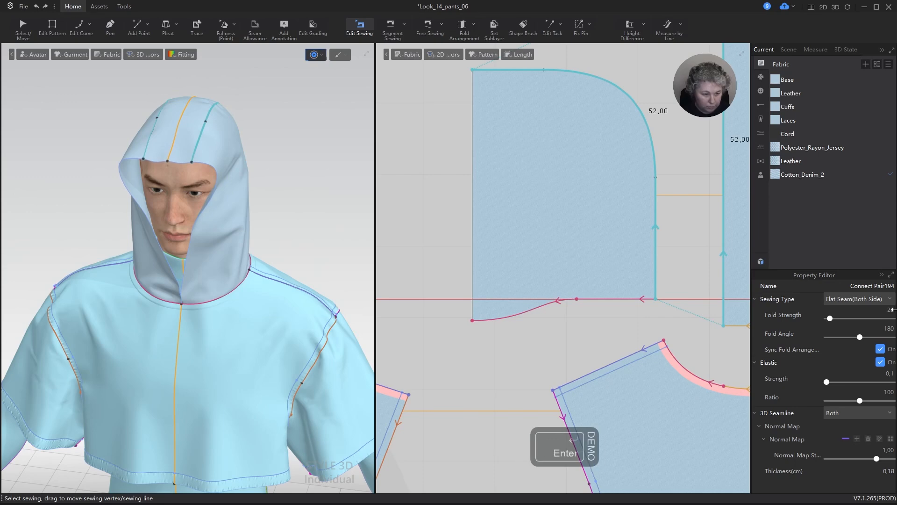
# - Rerun the simulation so that the softened hood drapes with the updated seam
pyautogui.press('space')
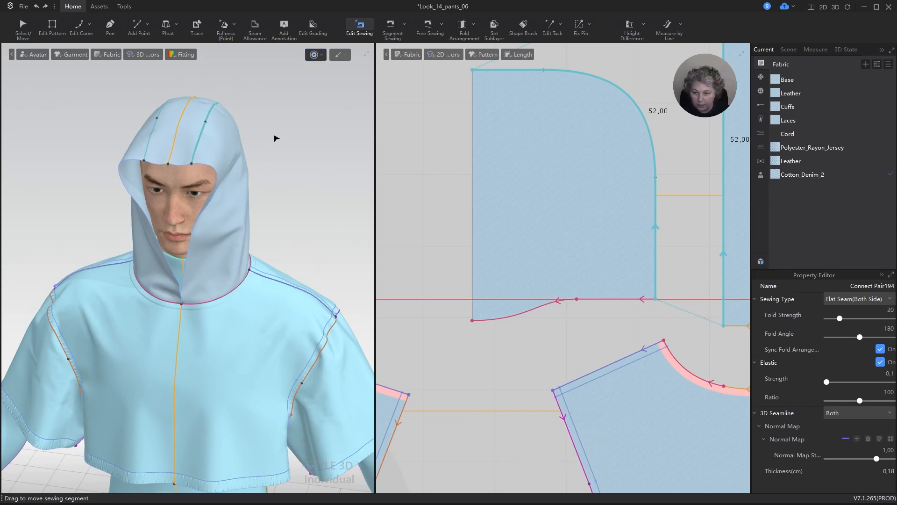
pyautogui.press('space')
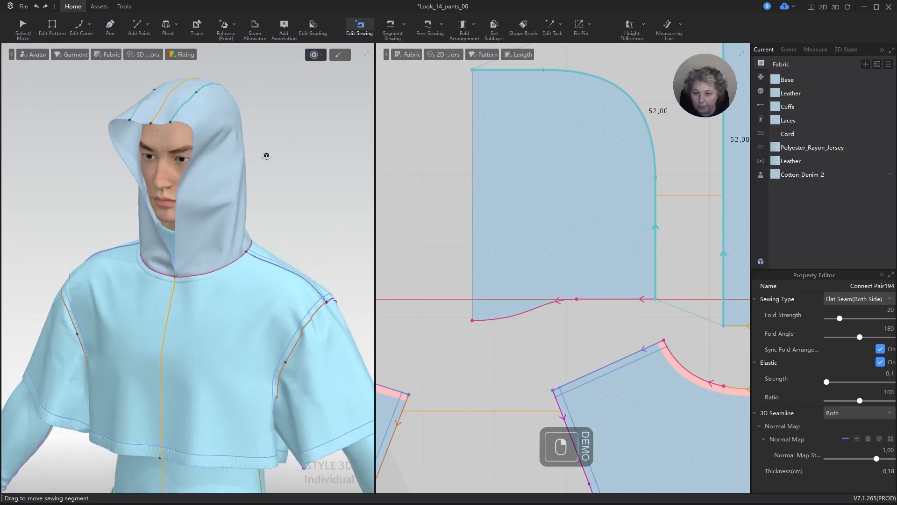
pyautogui.scroll(3, 236, 251)
pyautogui.press('space')
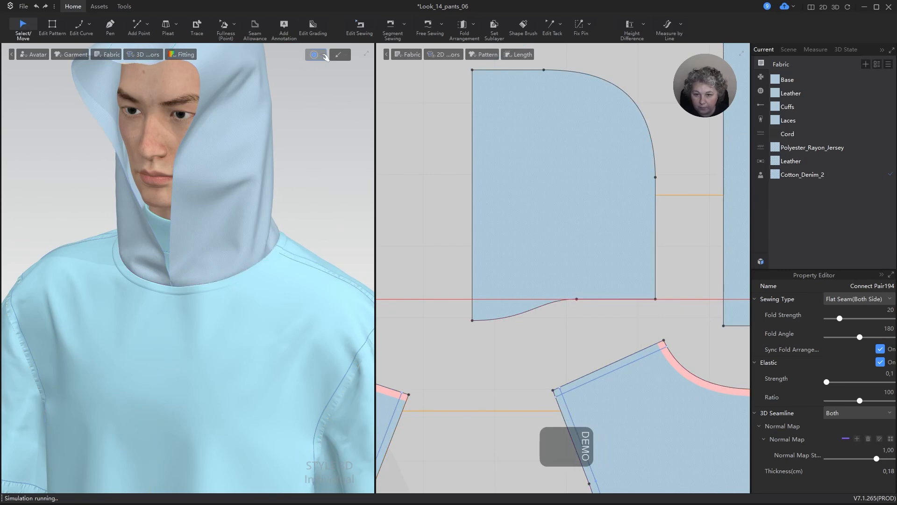
pyautogui.click(321, 55)
pyautogui.click(327, 82)
# - Pull the lower front areas of both hood side panels outward on the avatar to open the hood at the neck
pyautogui.moveTo(241, 253); pyautogui.dragTo(253, 259)
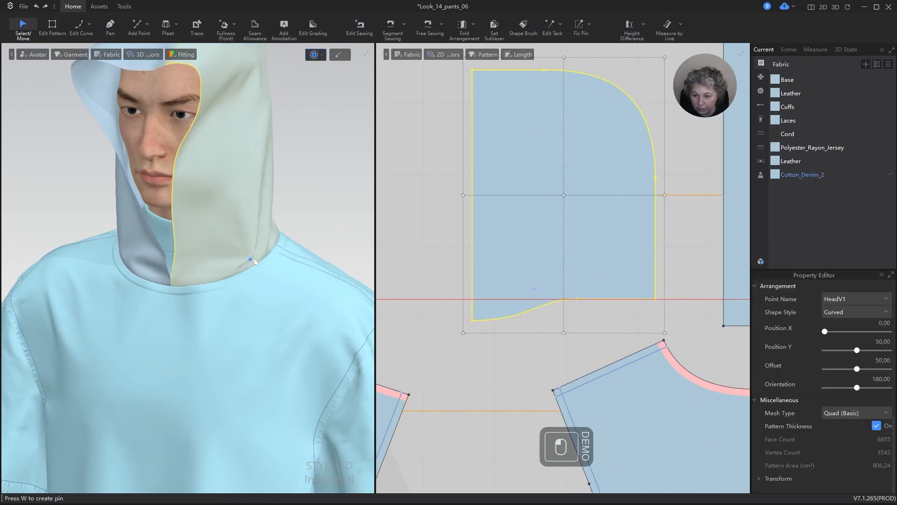
pyautogui.moveTo(323, 276); pyautogui.dragTo(358, 275, button='right')
pyautogui.moveTo(197, 252); pyautogui.dragTo(226, 270)
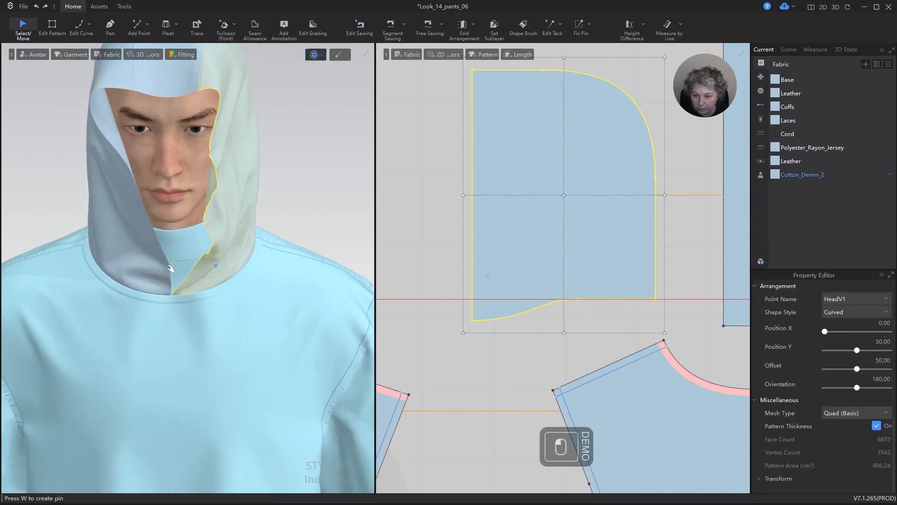
pyautogui.moveTo(159, 269); pyautogui.dragTo(121, 281)
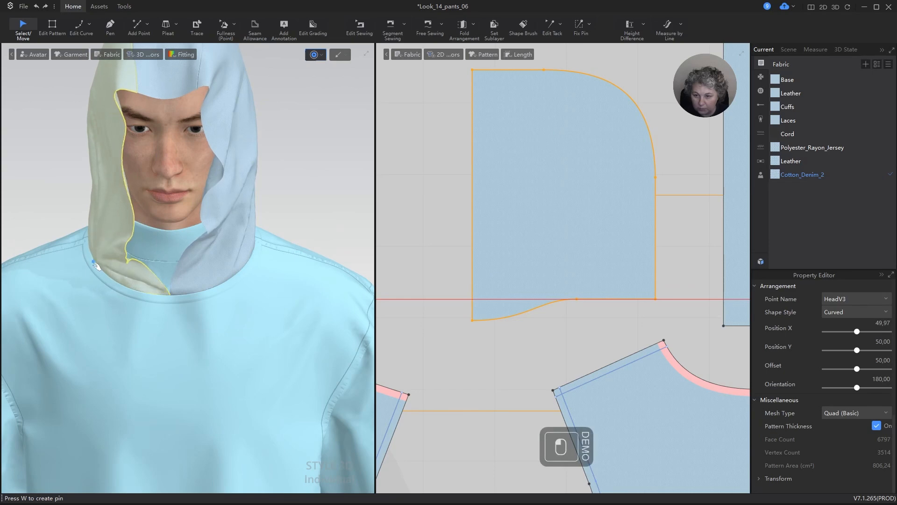
pyautogui.click(255, 267)
# - Pull the front of the hood's centre strip upward off the avatar's forehead during simulation
pyautogui.scroll(-1, 302, 232)
pyautogui.moveTo(303, 234); pyautogui.dragTo(223, 231, button='right')
pyautogui.scroll(-2, 309, 223)
pyautogui.scroll(-2, 302, 222)
pyautogui.press('space')
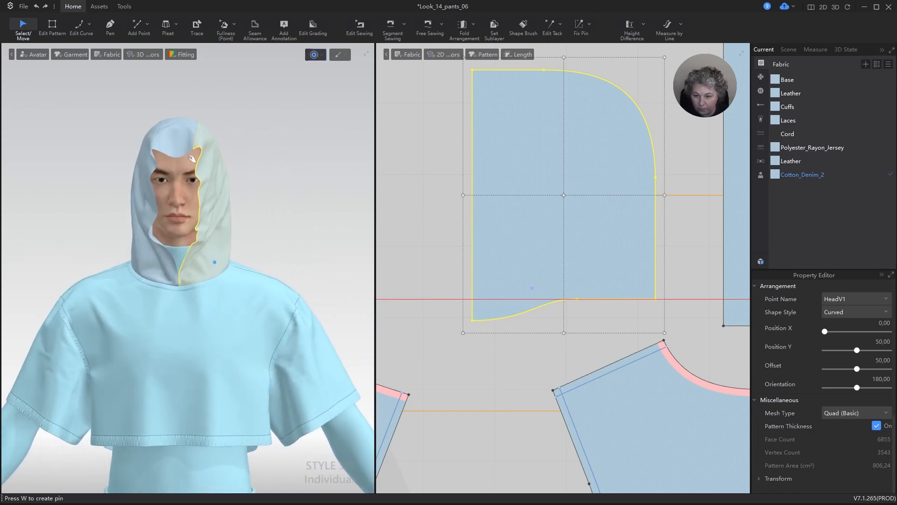
pyautogui.click(182, 150)
pyautogui.moveTo(177, 145); pyautogui.dragTo(166, 136)
pyautogui.moveTo(230, 183)
pyautogui.mouseDown(button='right')
pyautogui.moveTo(190, 179)
pyautogui.moveTo(233, 175)
pyautogui.mouseUp(button='right')
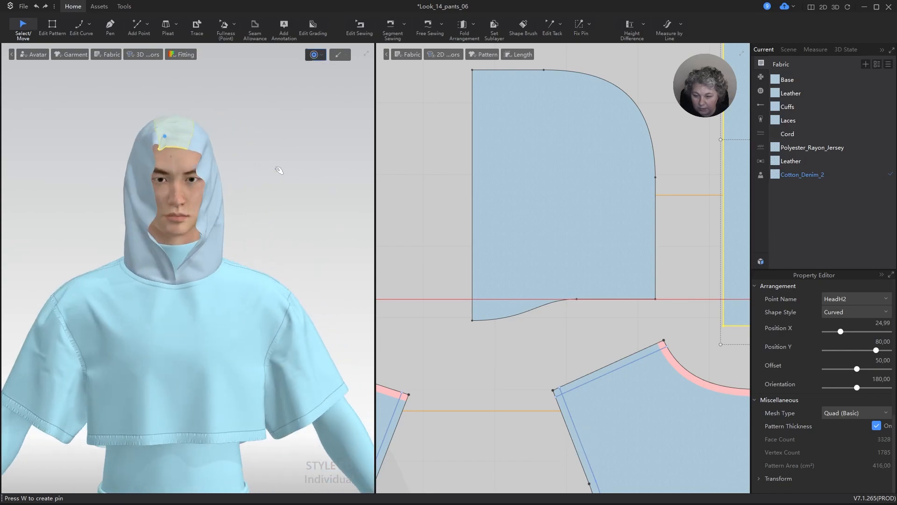
pyautogui.click(239, 169)
# - Examine the hood's drape around the face and neck from the side and the front
pyautogui.scroll(2, 239, 170)
pyautogui.scroll(2, 240, 170)
pyautogui.keyDown('alt'); pyautogui.moveTo(293, 173); pyautogui.dragTo(279, 212, button='middle'); pyautogui.keyUp('alt')
pyautogui.moveTo(279, 212); pyautogui.dragTo(246, 210, button='right')
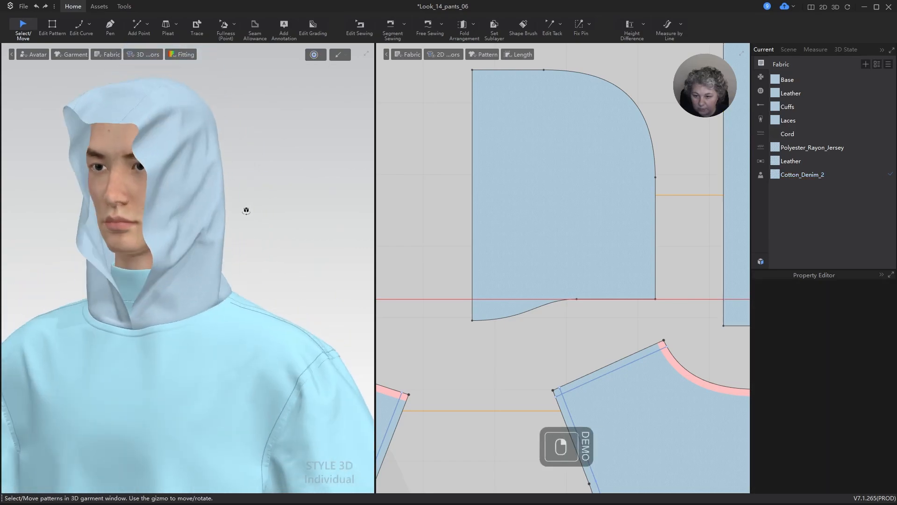
pyautogui.scroll(2, 211, 182)
pyautogui.keyDown('alt'); pyautogui.moveTo(212, 185); pyautogui.dragTo(258, 191, button='middle'); pyautogui.keyUp('alt')
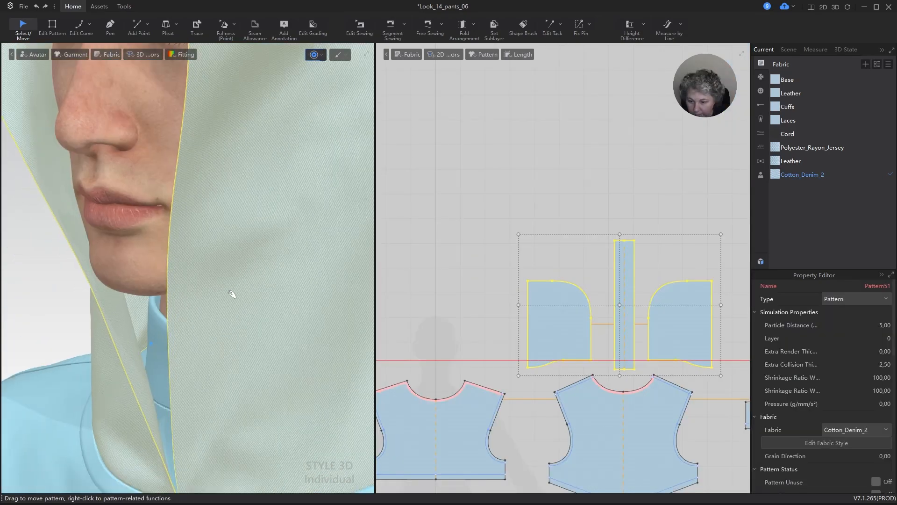
pyautogui.scroll(-2, 233, 294)
pyautogui.moveTo(232, 294); pyautogui.dragTo(295, 284, button='right')
pyautogui.keyDown('alt'); pyautogui.moveTo(294, 284); pyautogui.dragTo(158, 303, button='middle'); pyautogui.keyUp('alt')
pyautogui.press('space')
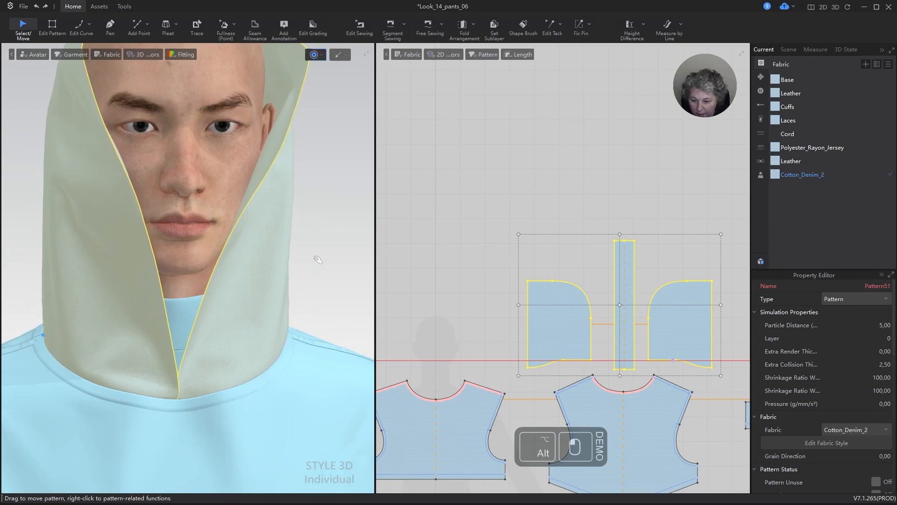
pyautogui.click(314, 257)
pyautogui.scroll(-2, 246, 258)
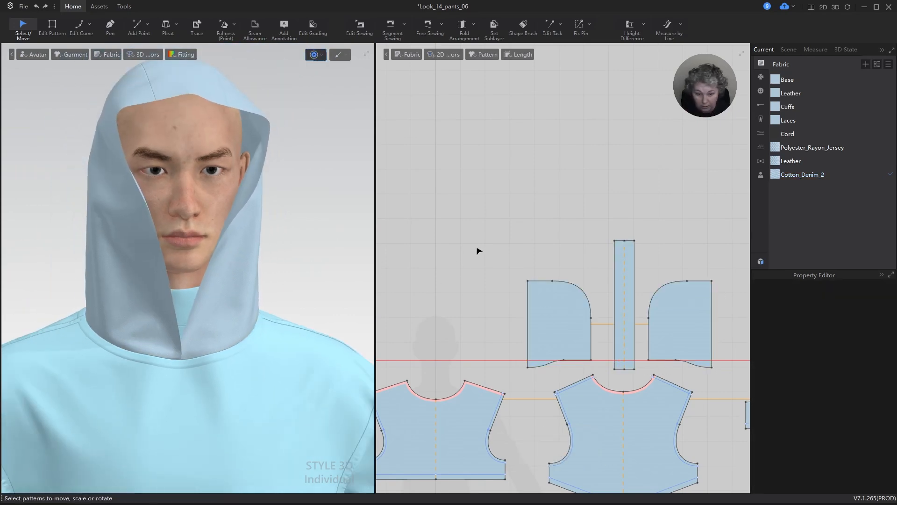
# - Offset the front edges of the hood side panel and centre strip outward by 2 cm, with an internal line created
pyautogui.scroll(4, 528, 335)
pyautogui.keyDown('alt'); pyautogui.moveTo(494, 252); pyautogui.dragTo(542, 182); pyautogui.keyUp('alt')
pyautogui.press('z')
pyautogui.click(577, 224)
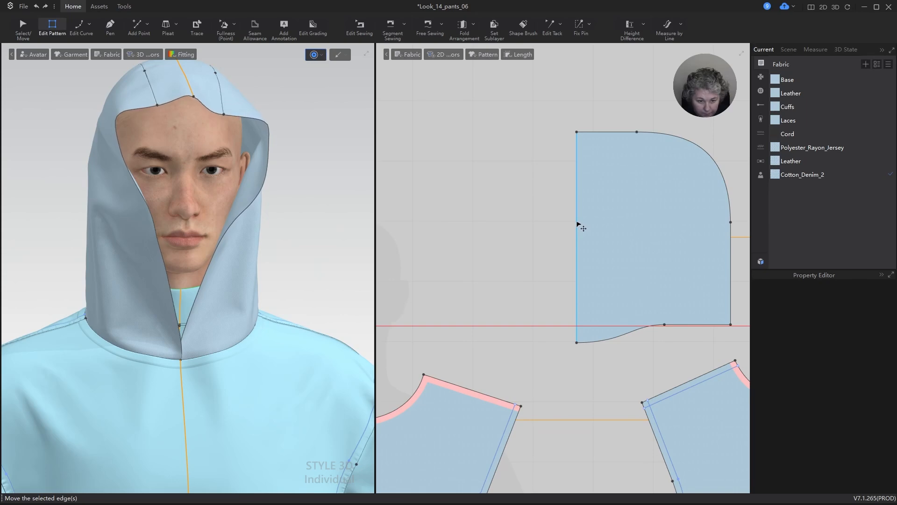
pyautogui.rightClick(578, 225)
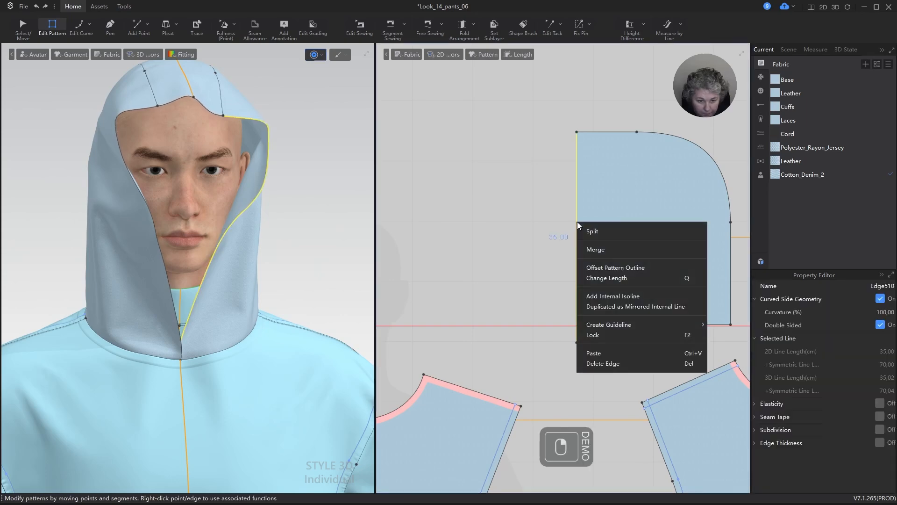
pyautogui.click(511, 219)
pyautogui.scroll(-8, 505, 253)
pyautogui.scroll(9, 585, 198)
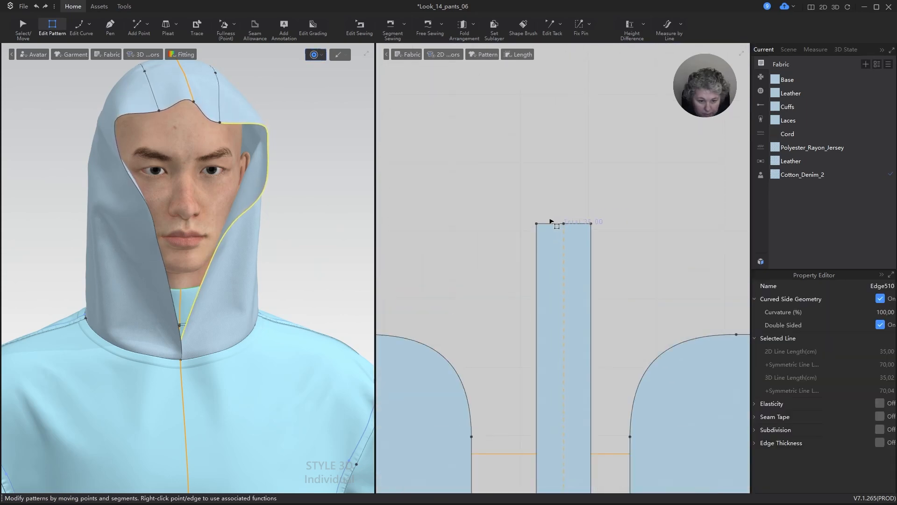
pyautogui.click(550, 224)
pyautogui.rightClick(549, 224)
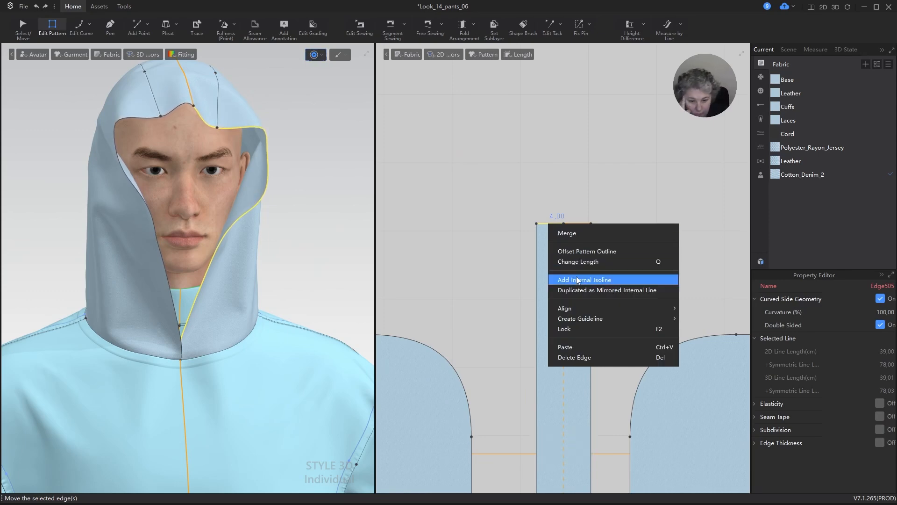
pyautogui.click(590, 252)
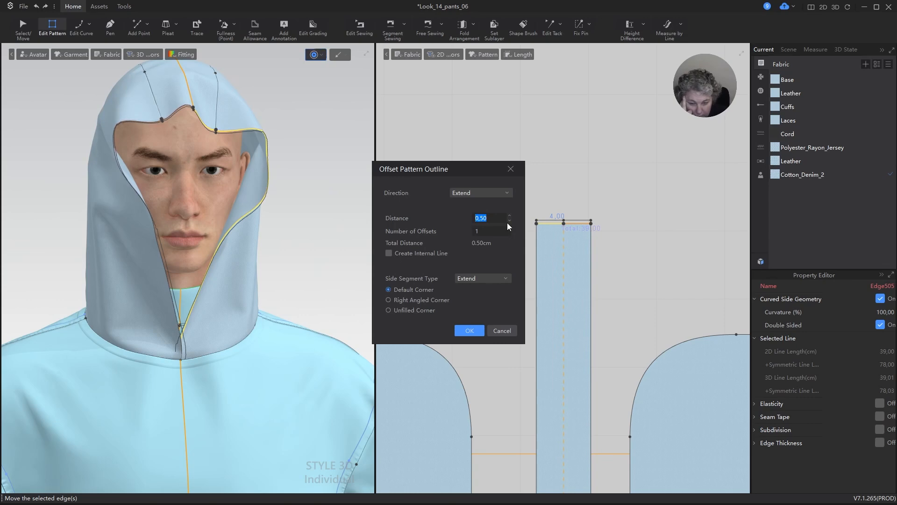
pyautogui.write('2')
pyautogui.click(425, 254)
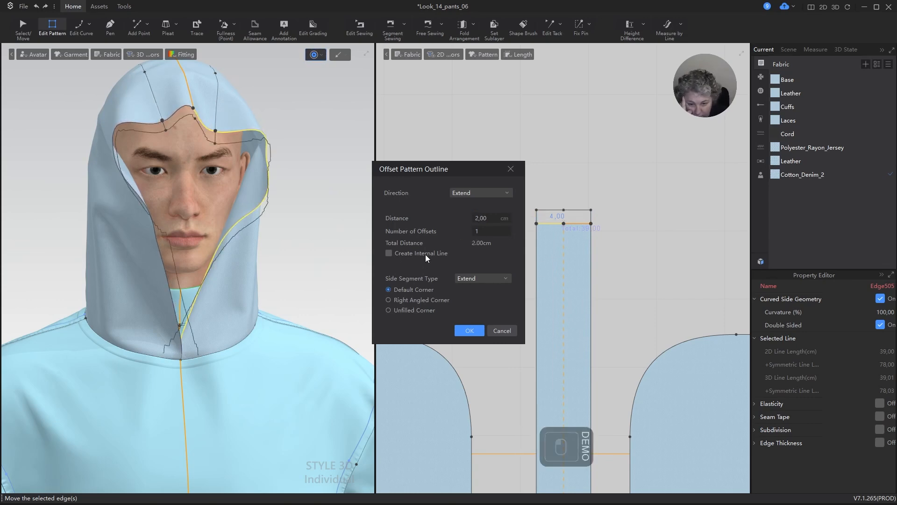
pyautogui.click(468, 331)
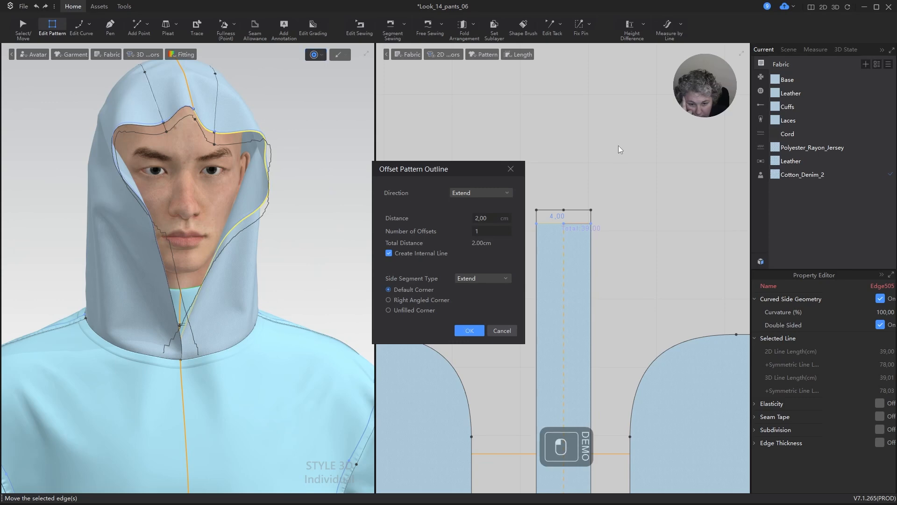
pyautogui.scroll(-3, 280, 177)
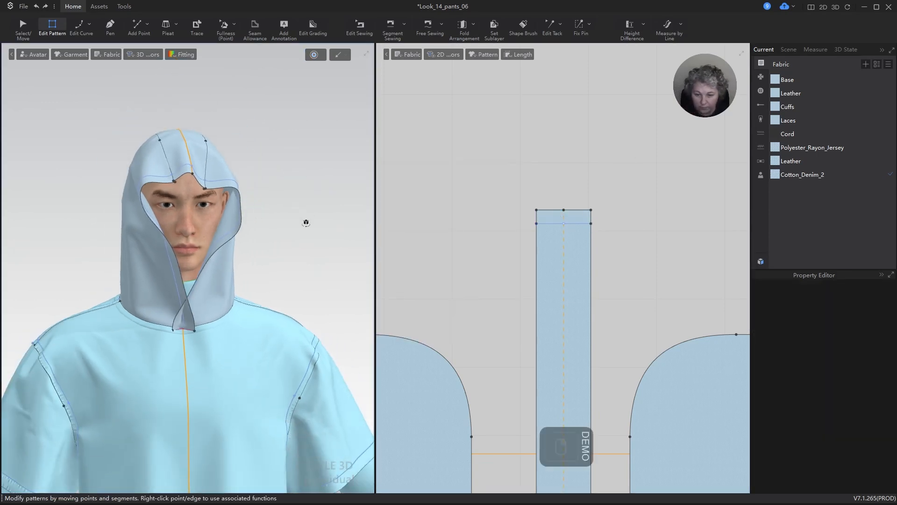
# - Examine the seams joining the extended hood side panel to the front neckline and the centre strip
pyautogui.scroll(-5, 561, 196)
pyautogui.scroll(5, 547, 310)
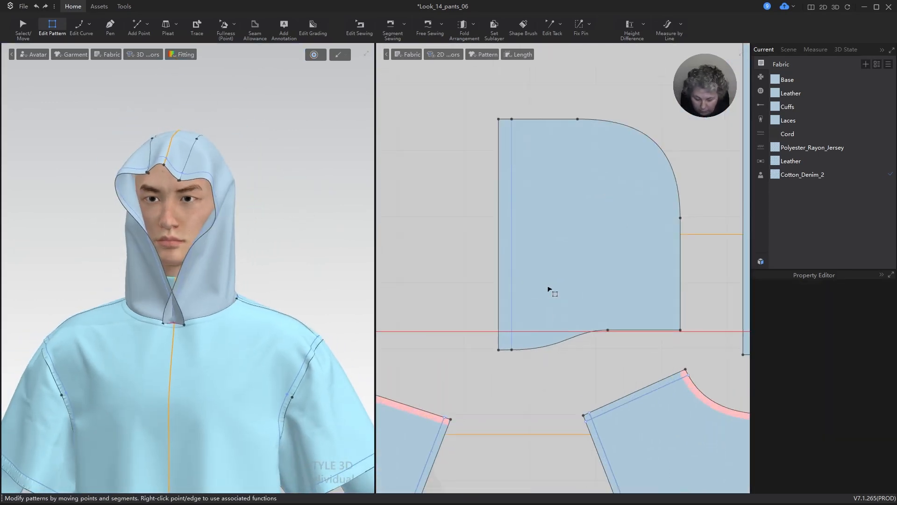
pyautogui.press('b')
pyautogui.scroll(2, 512, 362)
pyautogui.moveTo(491, 338); pyautogui.dragTo(631, 335)
pyautogui.scroll(-5, 628, 334)
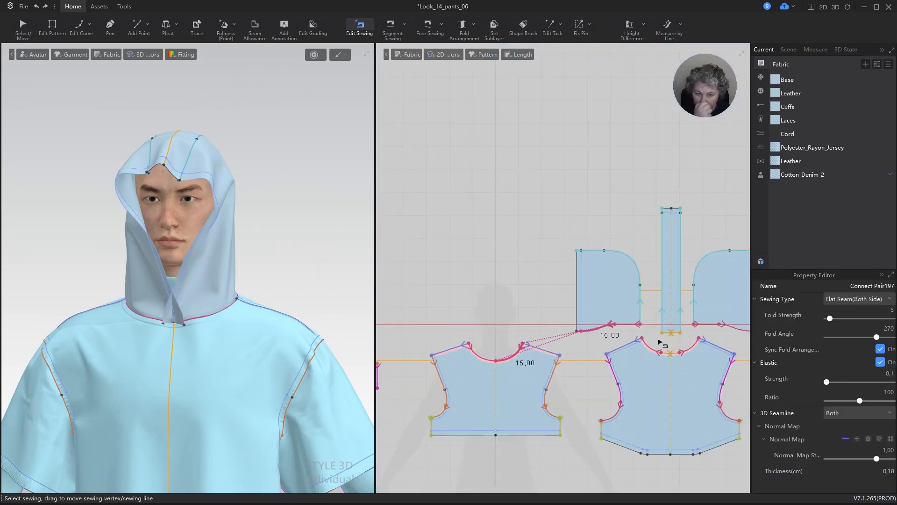
pyautogui.scroll(8, 663, 344)
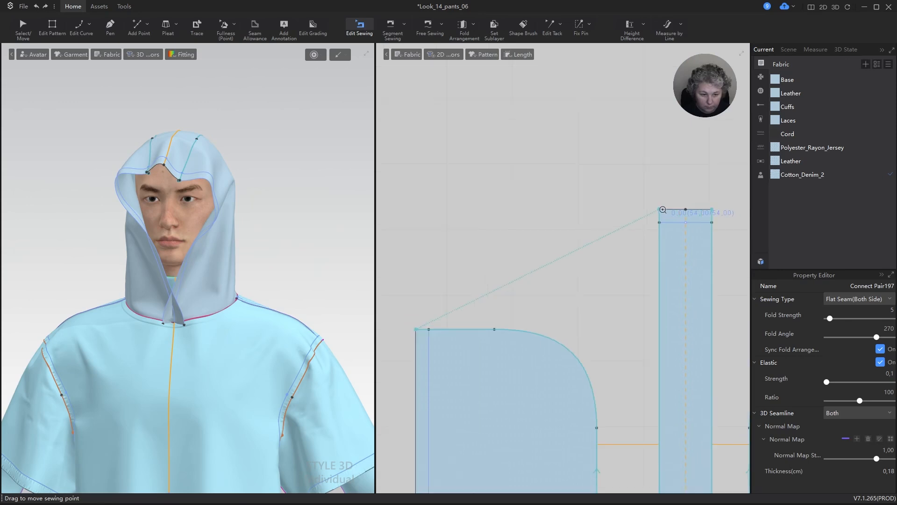
pyautogui.scroll(2, 662, 210)
pyautogui.scroll(-4, 669, 218)
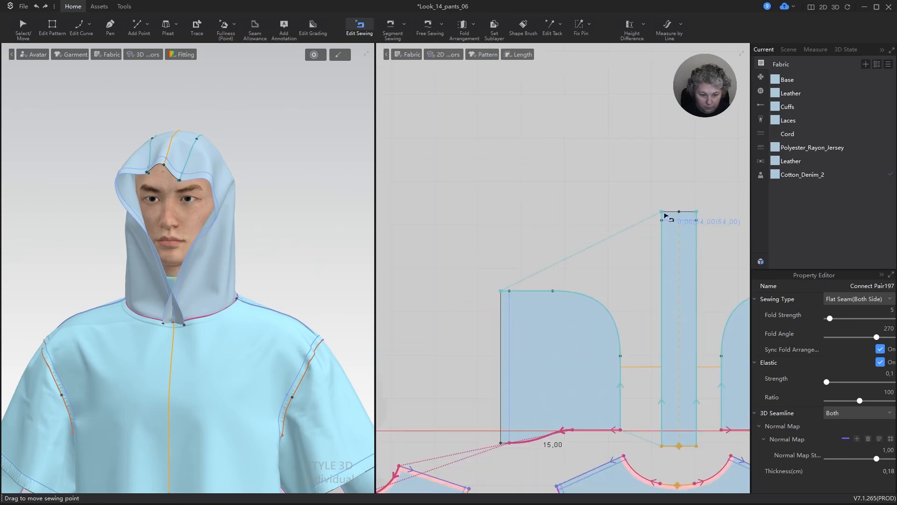
pyautogui.scroll(-5, 556, 252)
pyautogui.scroll(3, 568, 276)
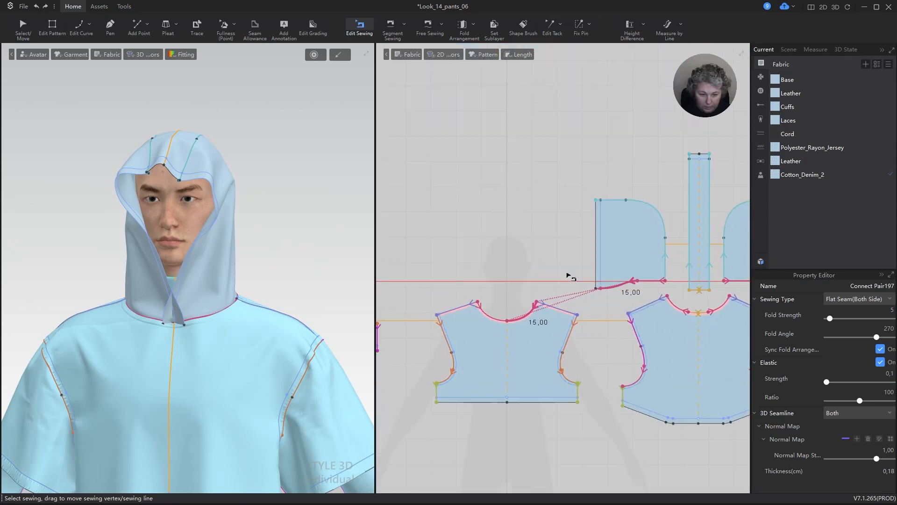
# - Free-sew the side panel's 2 cm lower front extension to 2 cm of the front neckline across the centre line
pyautogui.scroll(6, 647, 300)
pyautogui.press('m')
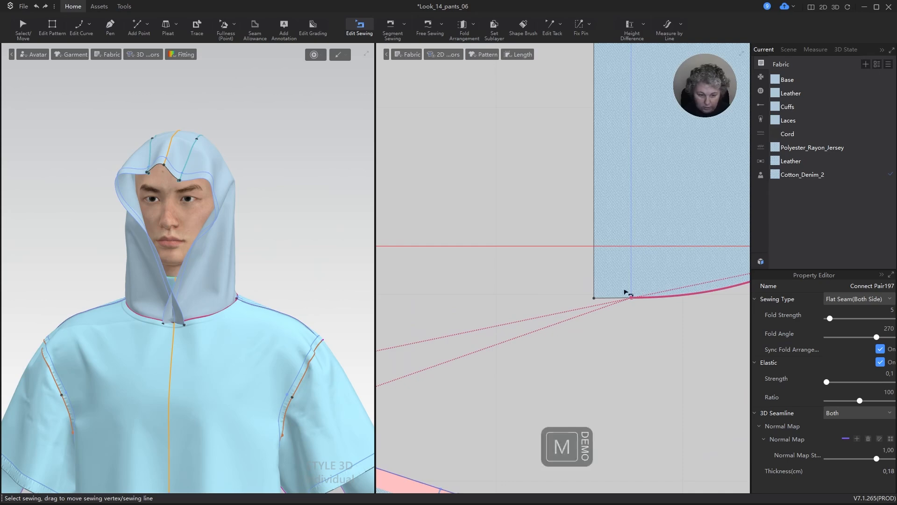
pyautogui.click(624, 299)
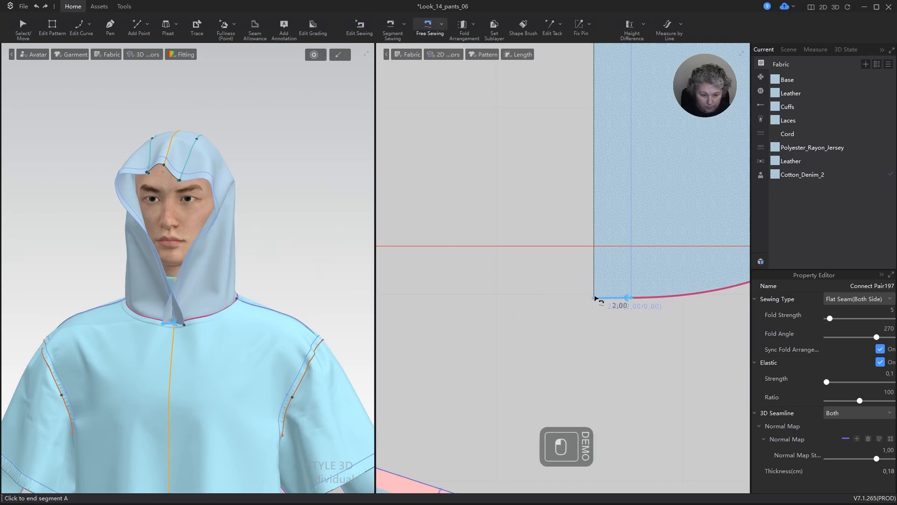
pyautogui.scroll(-4, 596, 298)
pyautogui.scroll(7, 511, 344)
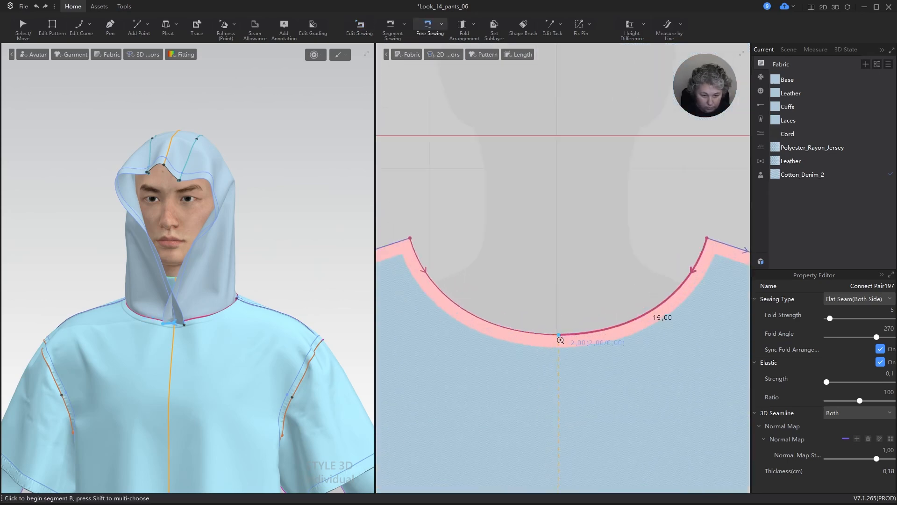
pyautogui.click(562, 335)
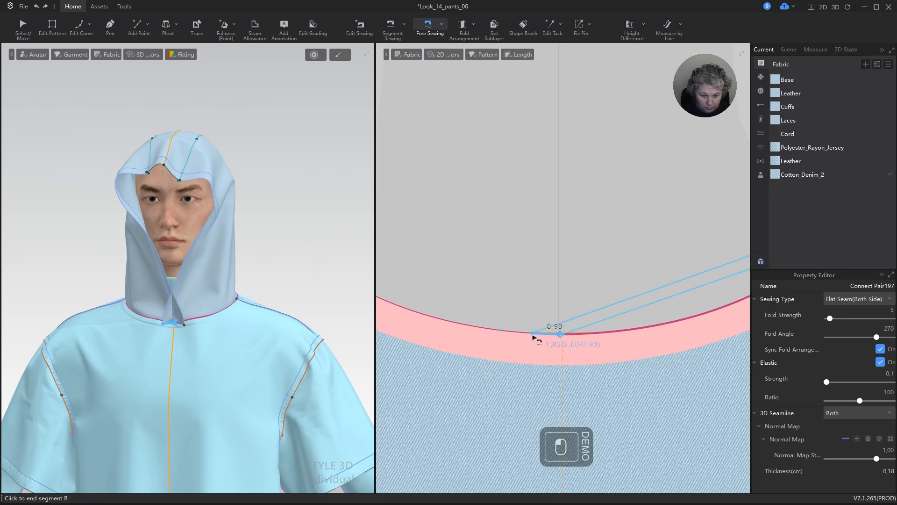
pyautogui.click(505, 332)
pyautogui.scroll(-2, 526, 272)
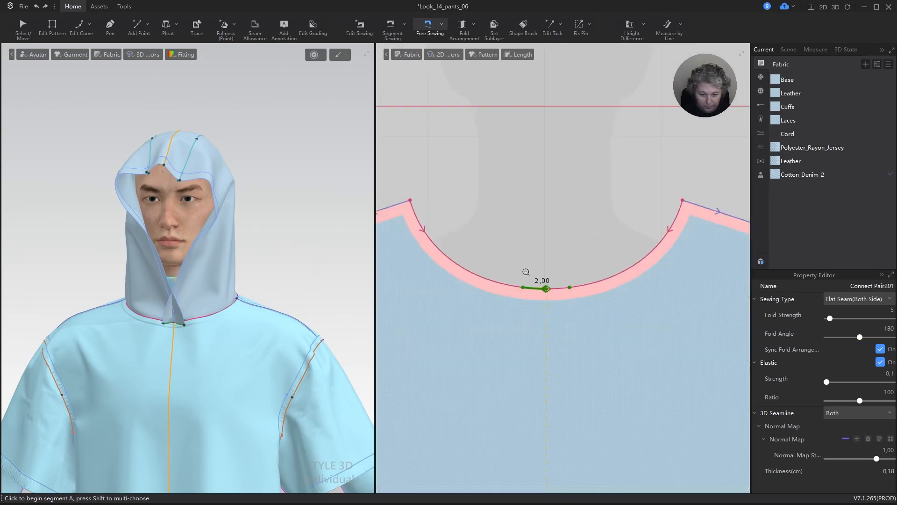
pyautogui.scroll(-3, 526, 272)
pyautogui.scroll(3, 545, 262)
pyautogui.scroll(-1, 545, 262)
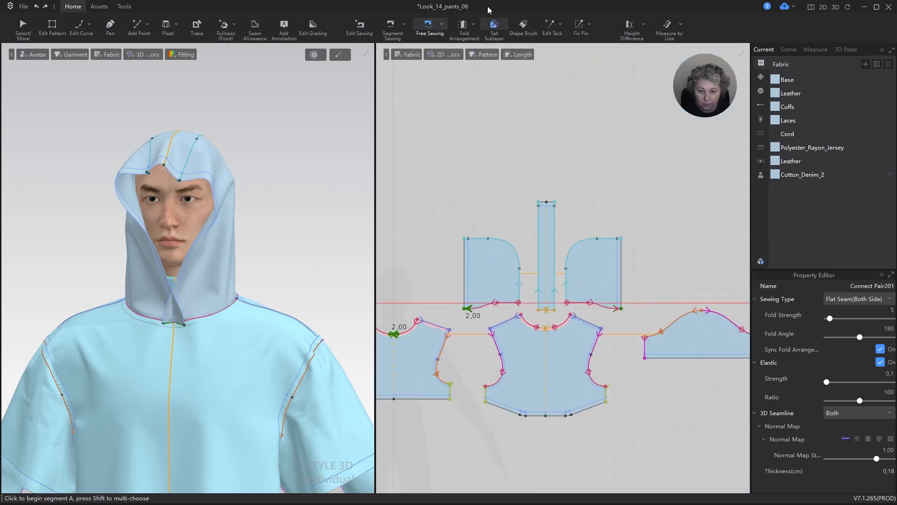
# - Set a sublayer relation between the two hood side panels and run the simulation
pyautogui.click(494, 28)
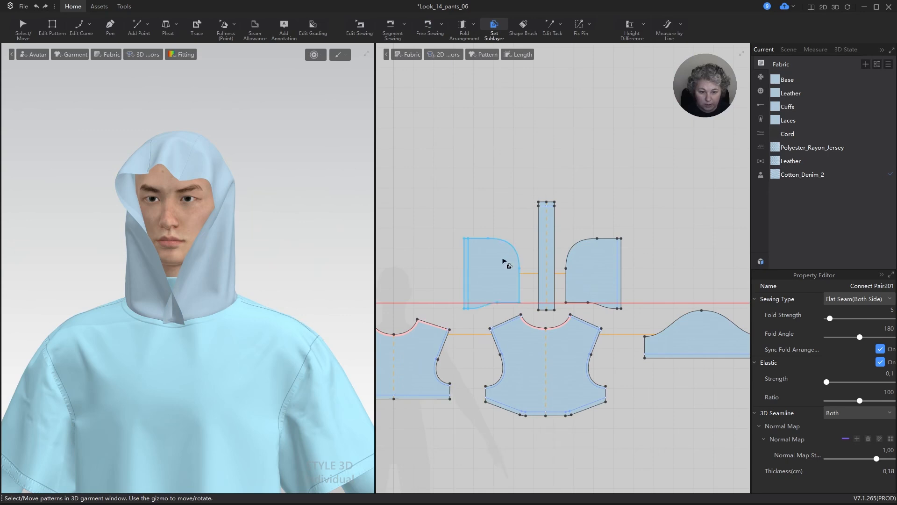
pyautogui.click(493, 260)
pyautogui.click(591, 266)
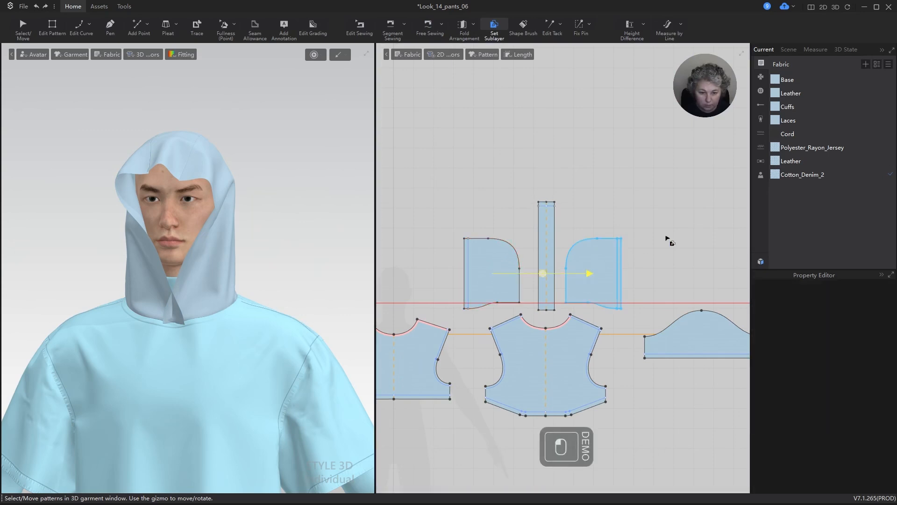
pyautogui.click(250, 93)
pyautogui.press('space')
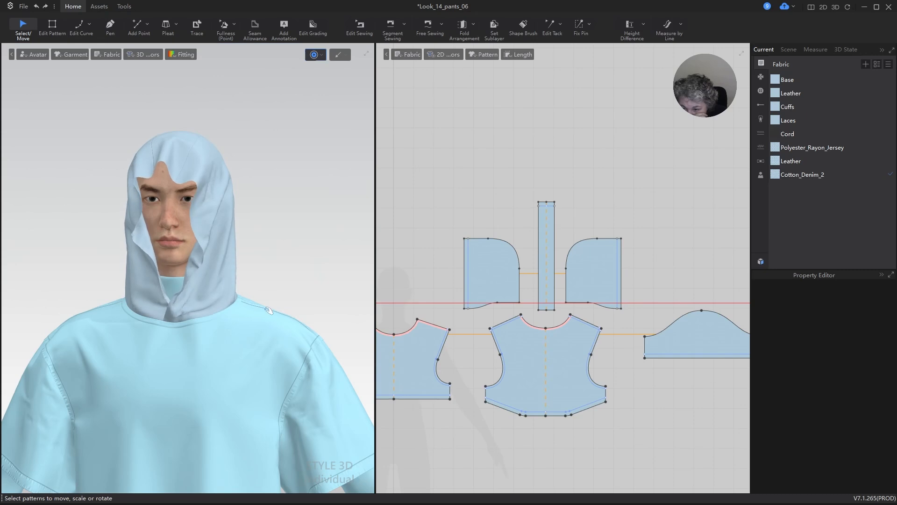
# - Pull the lower front areas of both hood side panels during simulation to adjust their overlap at the neck
pyautogui.moveTo(164, 293); pyautogui.dragTo(201, 286)
pyautogui.moveTo(275, 276); pyautogui.dragTo(256, 262, button='right')
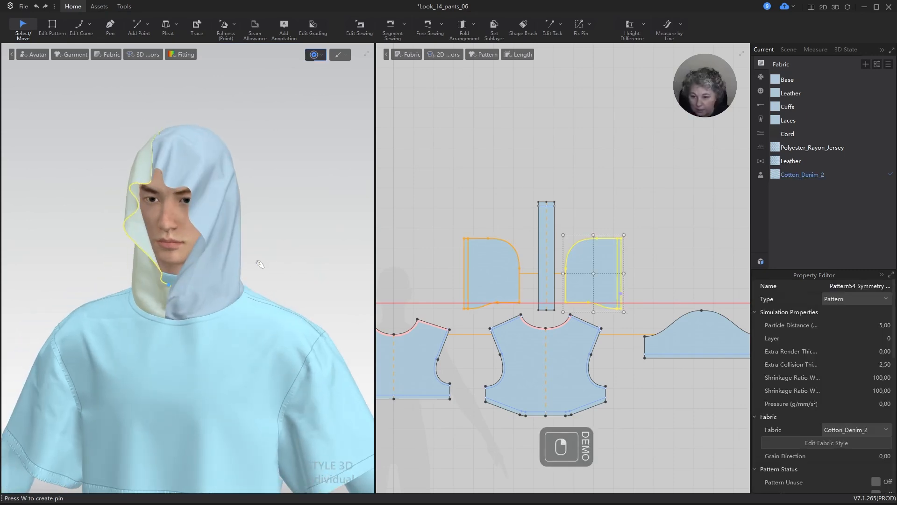
pyautogui.moveTo(213, 258); pyautogui.dragTo(224, 261)
pyautogui.click(127, 258)
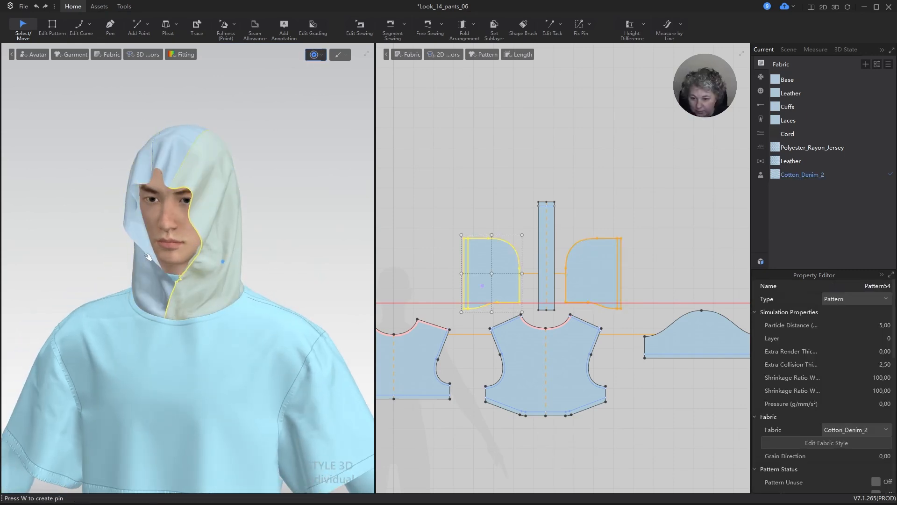
pyautogui.scroll(-2, 266, 261)
pyautogui.moveTo(276, 263); pyautogui.dragTo(334, 263, button='right')
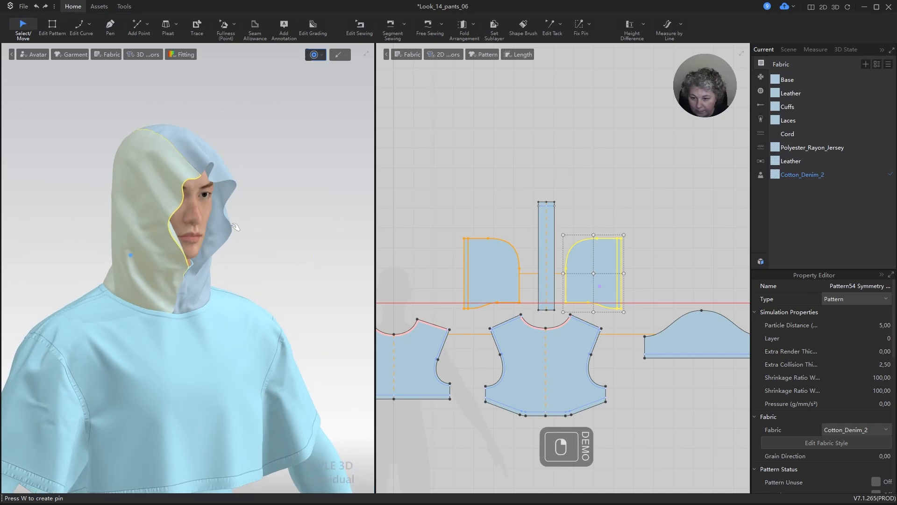
# - Pull the upper back of the hood's side panel outward on the avatar to loosen the drape behind the head
pyautogui.scroll(4, 259, 236)
pyautogui.moveTo(258, 236); pyautogui.dragTo(203, 148, button='right')
pyautogui.click(200, 126)
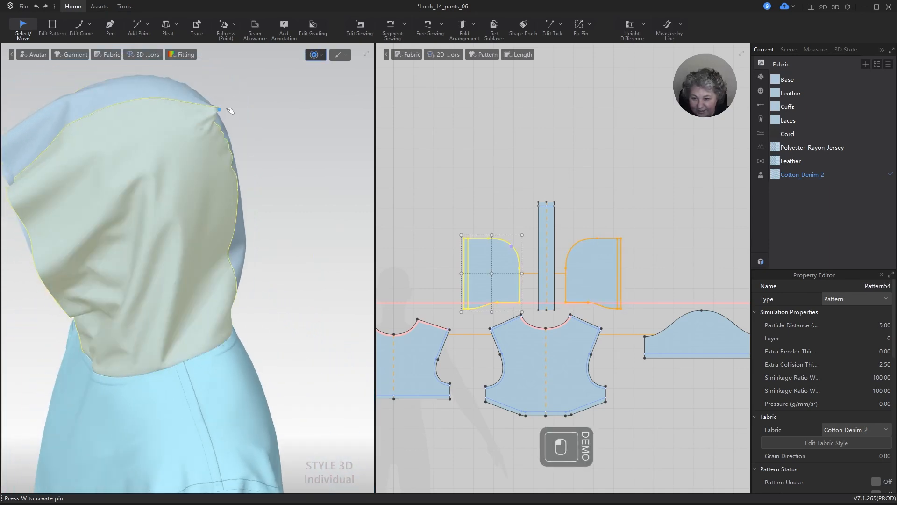
pyautogui.click(170, 85)
pyautogui.click(214, 195)
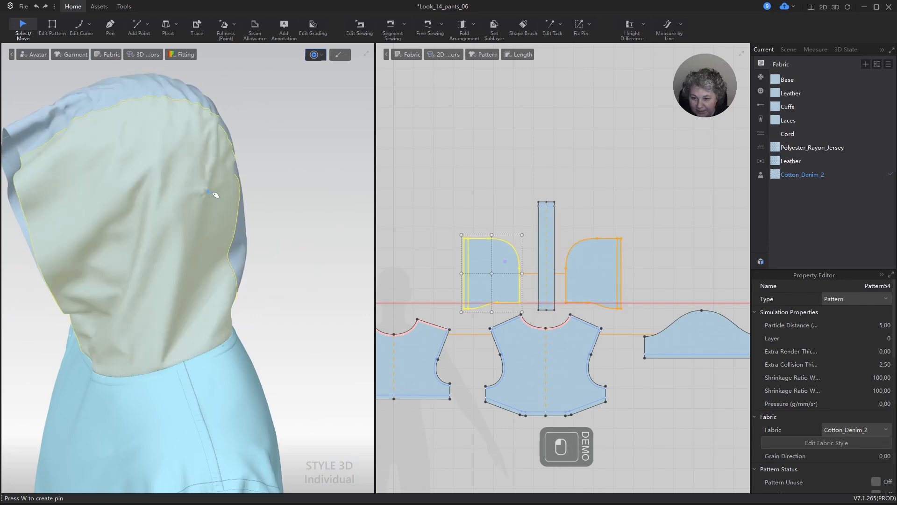
# - Pull the hood's side panels on the avatar to adjust their drape around the face
pyautogui.moveTo(243, 195); pyautogui.dragTo(326, 209, button='right')
pyautogui.keyDown('alt'); pyautogui.moveTo(326, 209); pyautogui.dragTo(262, 184); pyautogui.keyUp('alt')
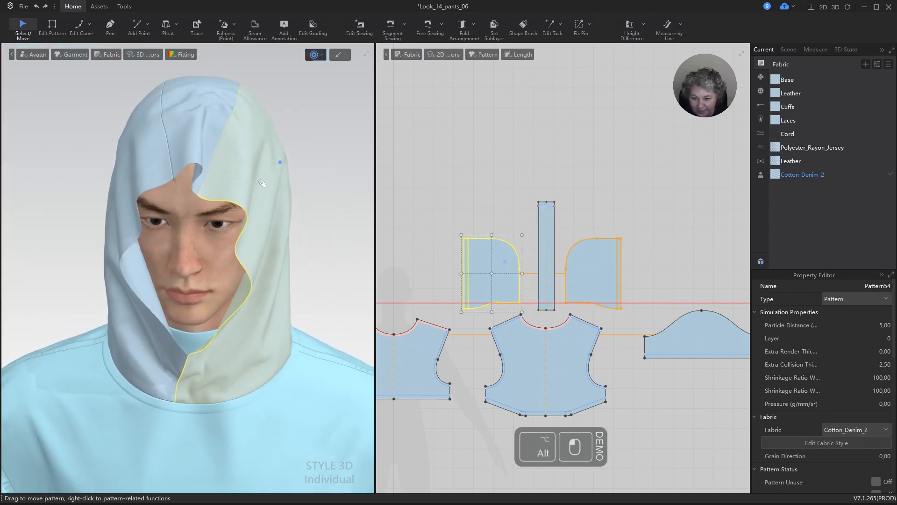
pyautogui.click(180, 179)
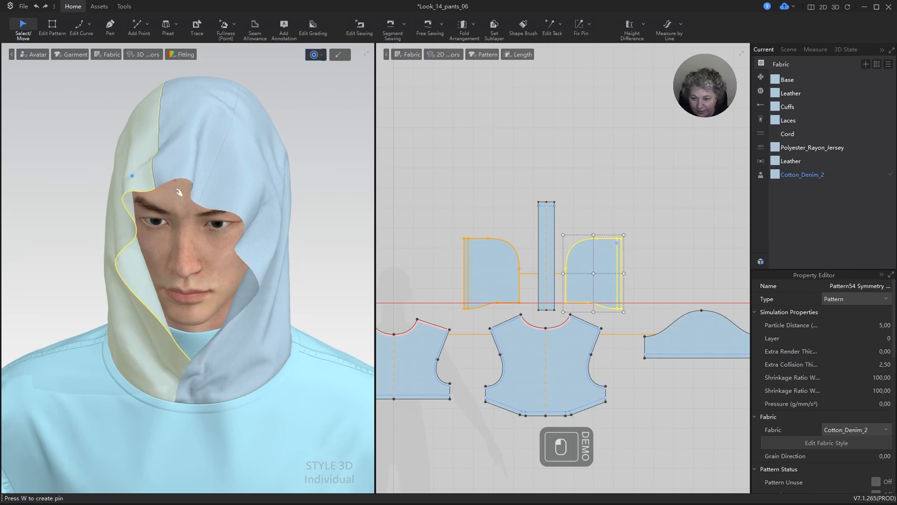
pyautogui.click(461, 194)
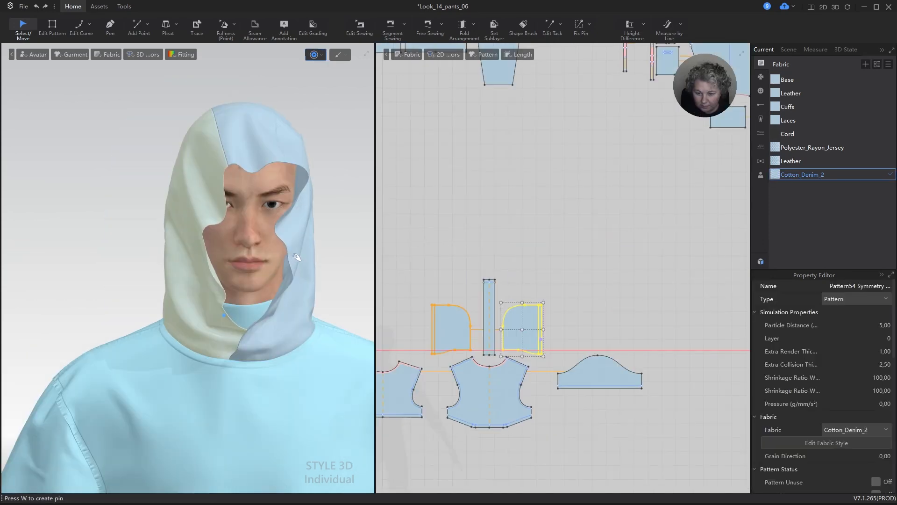
pyautogui.moveTo(297, 257); pyautogui.dragTo(301, 261)
# - Set the pressure of both hood side panels to 2 g/mm/s²
pyautogui.click(443, 230)
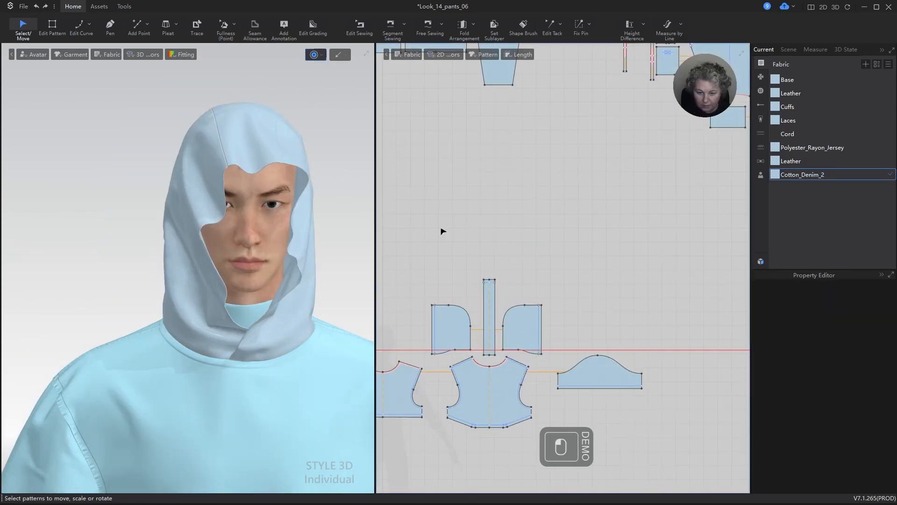
pyautogui.scroll(-3, 551, 273)
pyautogui.scroll(5, 507, 303)
pyautogui.moveTo(433, 245); pyautogui.dragTo(637, 318)
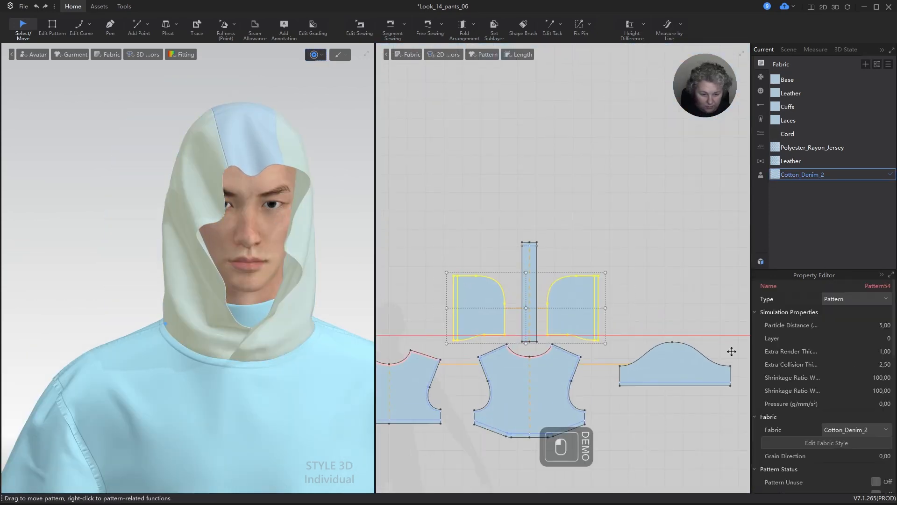
pyautogui.click(887, 407)
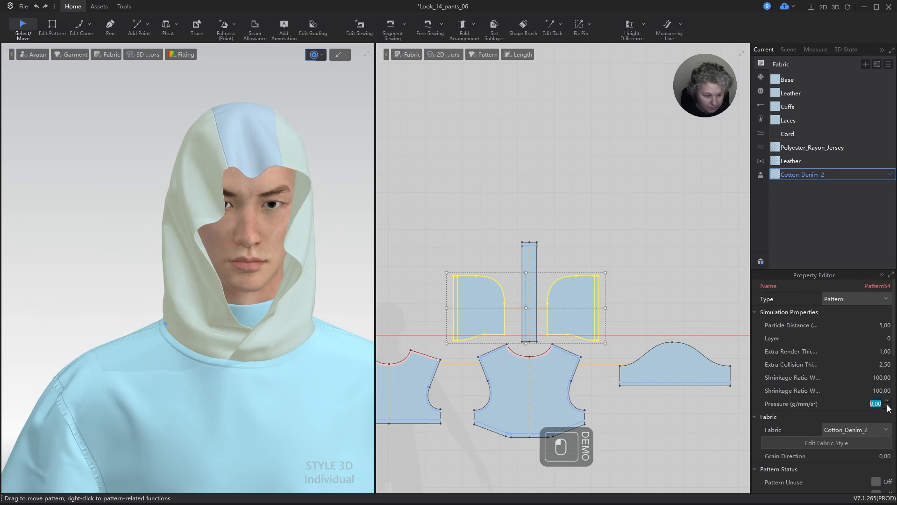
pyautogui.write('2')
pyautogui.press('Return')
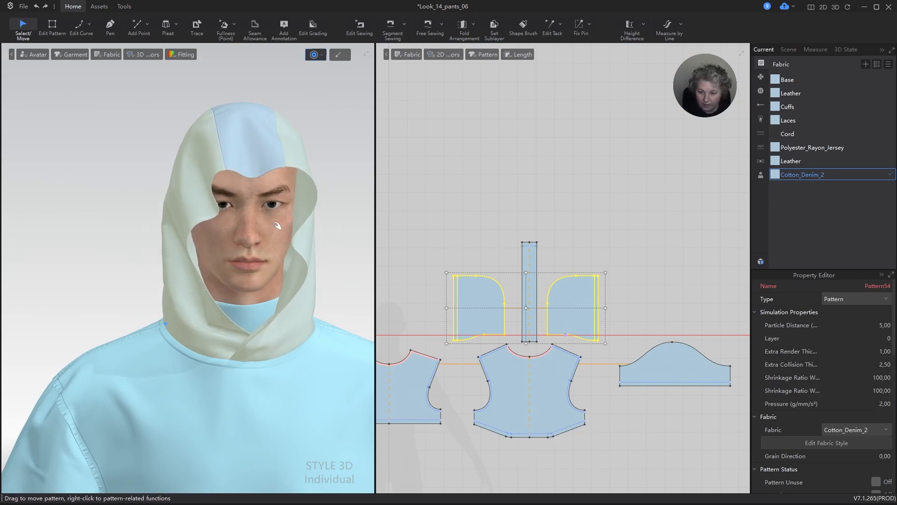
pyautogui.click(327, 123)
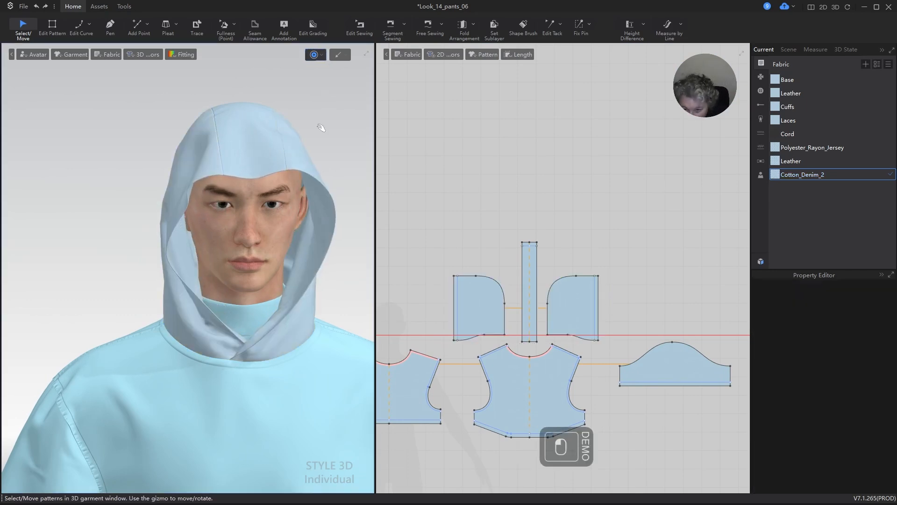
# - Unfreeze the front and back body patterns of the top so that they take part in the simulation
pyautogui.click(340, 283)
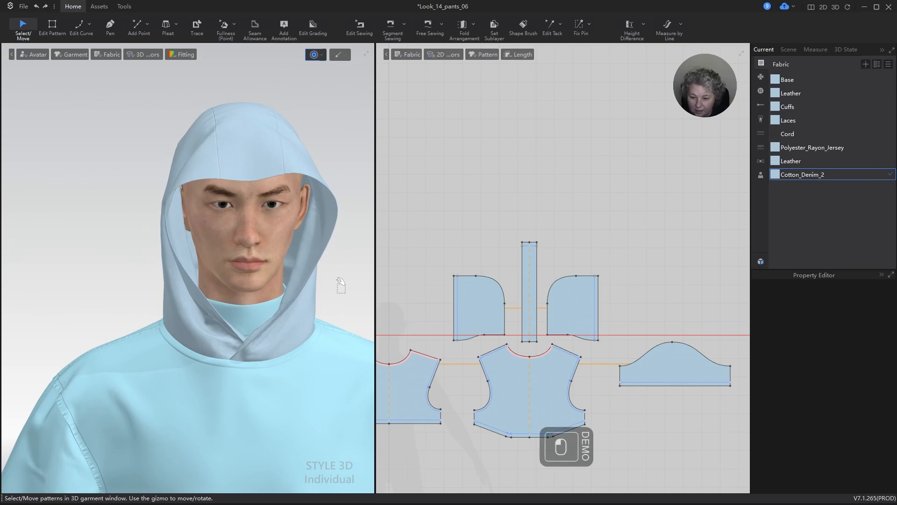
pyautogui.keyDown('alt'); pyautogui.moveTo(354, 295); pyautogui.dragTo(308, 228); pyautogui.keyUp('alt')
pyautogui.moveTo(277, 232); pyautogui.dragTo(310, 272, button='right')
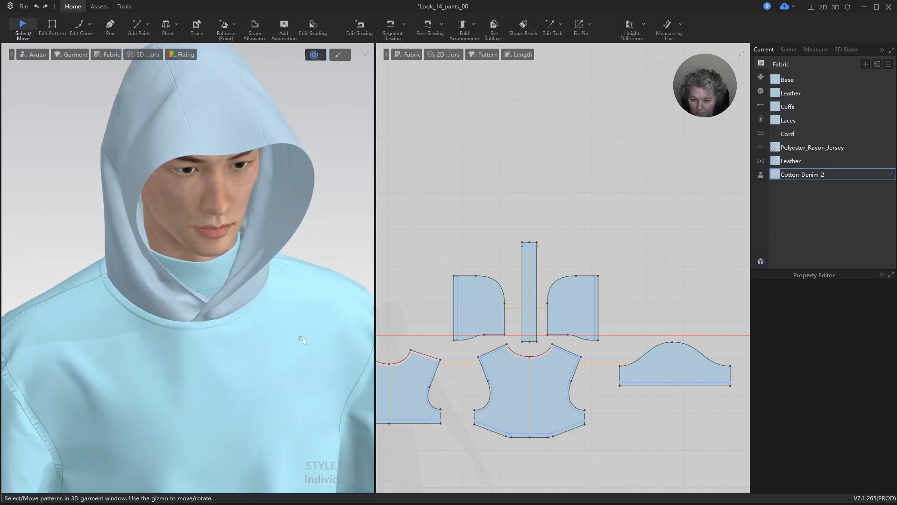
pyautogui.click(299, 337)
pyautogui.moveTo(314, 322); pyautogui.dragTo(206, 317, button='right')
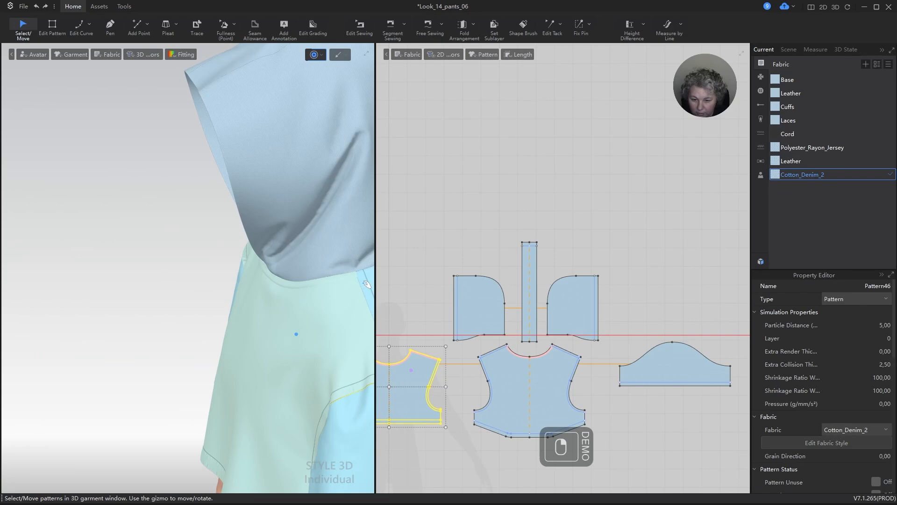
pyautogui.keyDown('alt'); pyautogui.moveTo(275, 307); pyautogui.dragTo(164, 321); pyautogui.keyUp('alt')
pyautogui.keyDown('shift'); pyautogui.click(280, 314); pyautogui.keyUp('shift')
pyautogui.hotkey('ctrl', 'k')
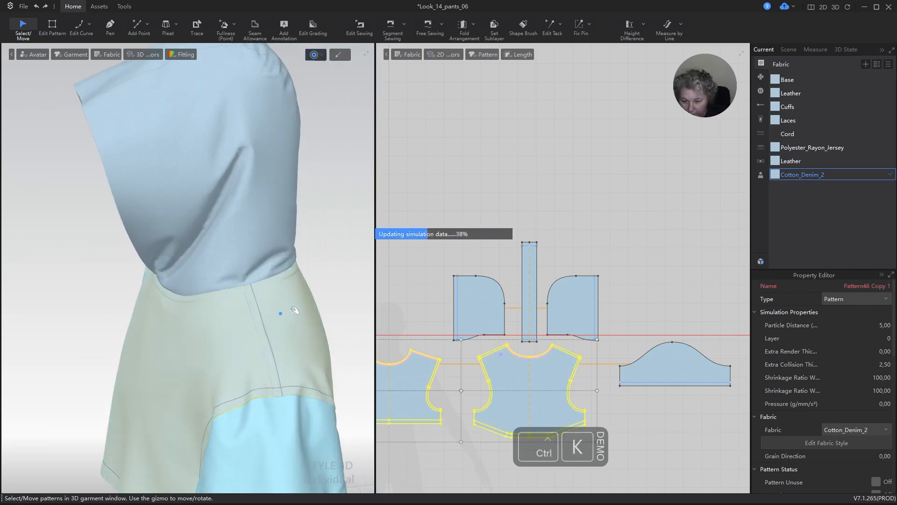
pyautogui.scroll(-3, 212, 354)
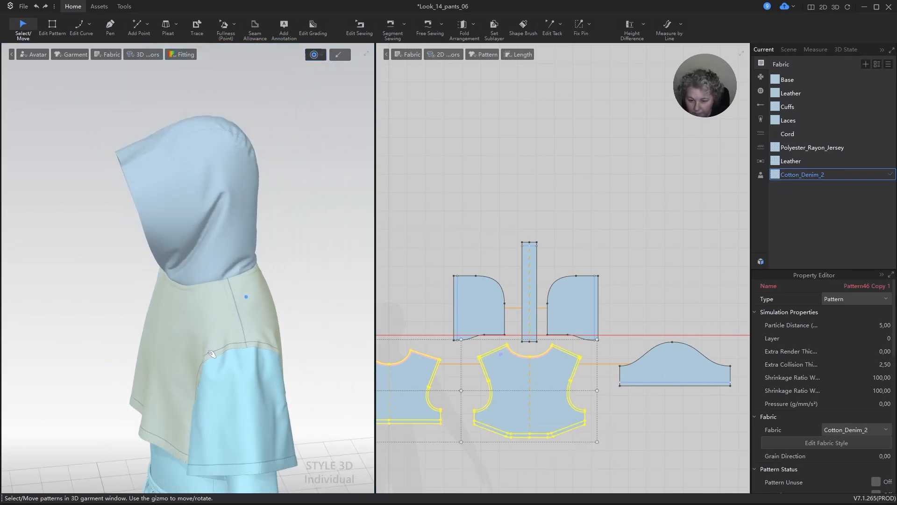
pyautogui.moveTo(212, 354); pyautogui.dragTo(259, 359, button='right')
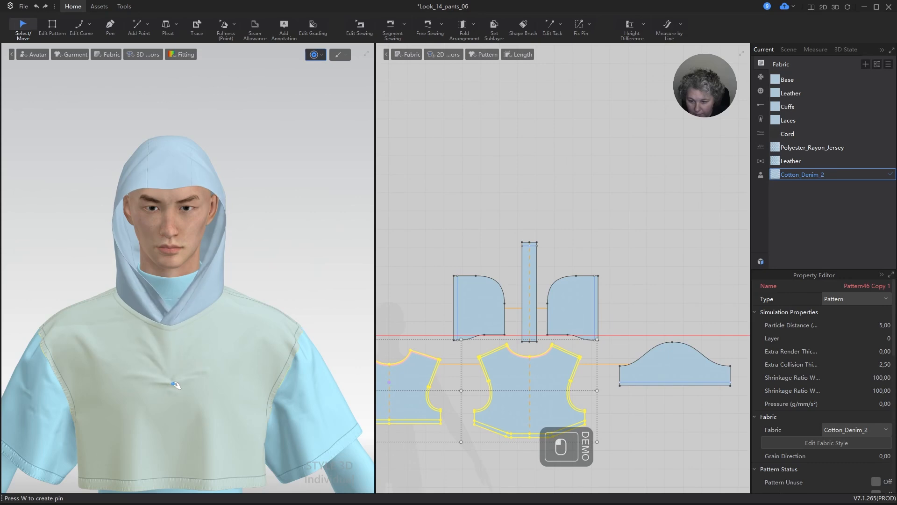
pyautogui.click(254, 247)
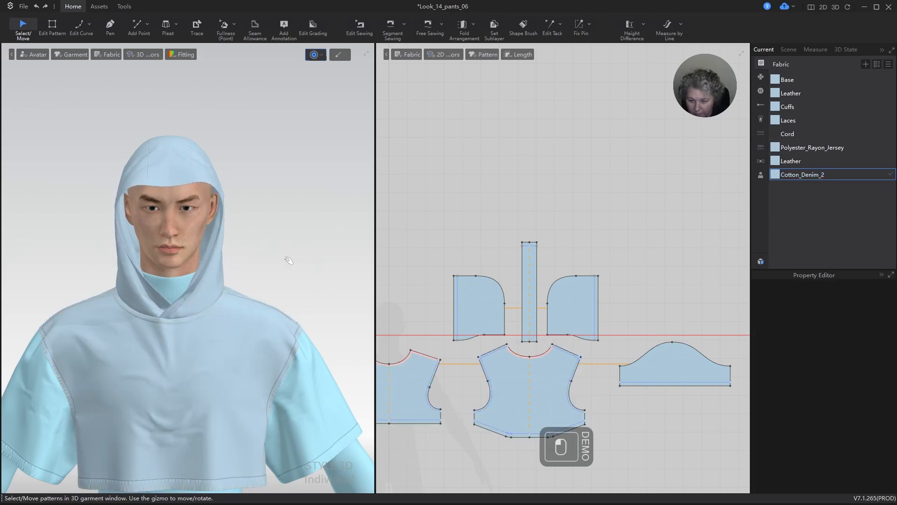
# - Pull the front edge of the hood's side panel on the avatar during simulation to reshape the face opening
pyautogui.moveTo(289, 260); pyautogui.dragTo(270, 258, button='right')
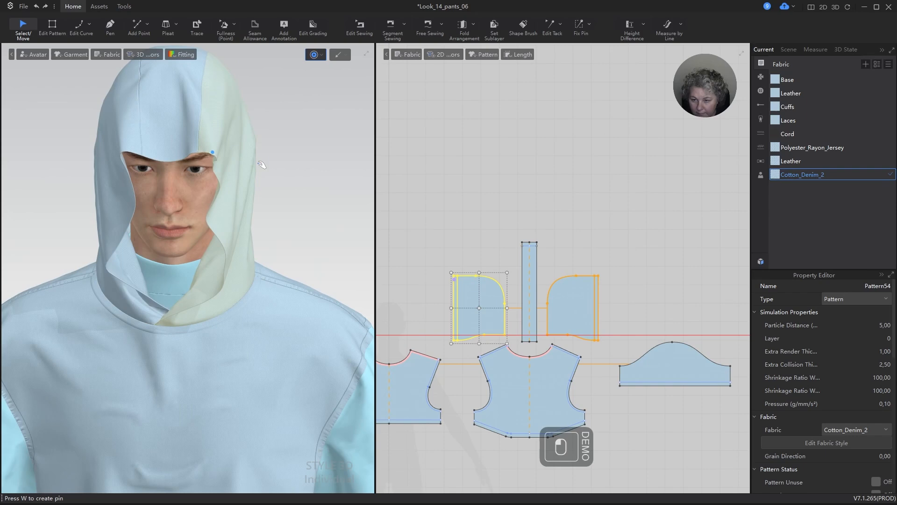
pyautogui.moveTo(261, 164); pyautogui.dragTo(286, 130, button='right')
pyautogui.press('space')
pyautogui.moveTo(294, 216); pyautogui.dragTo(335, 226, button='right')
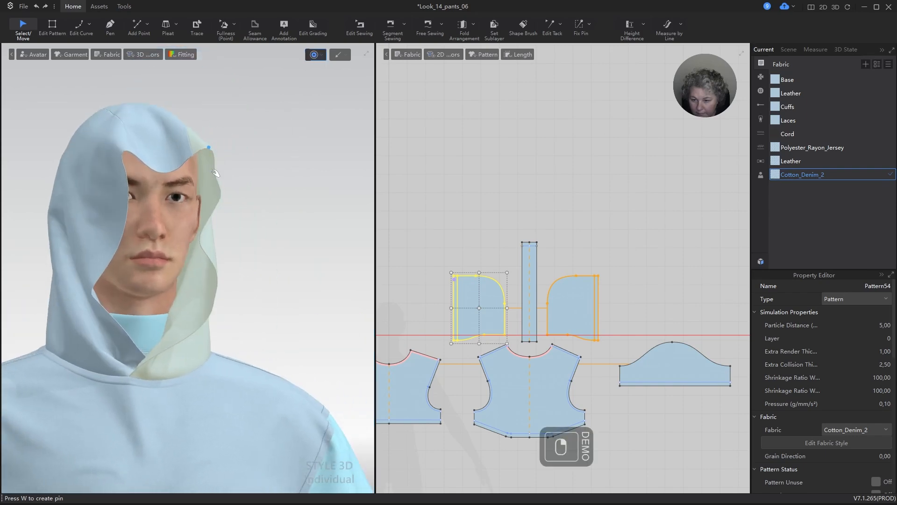
# - Add 2 cm wide seam tape to the front edges of the hood's side panel and centre strip, and save the project
pyautogui.click(513, 299)
pyautogui.press('z')
pyautogui.scroll(4, 531, 301)
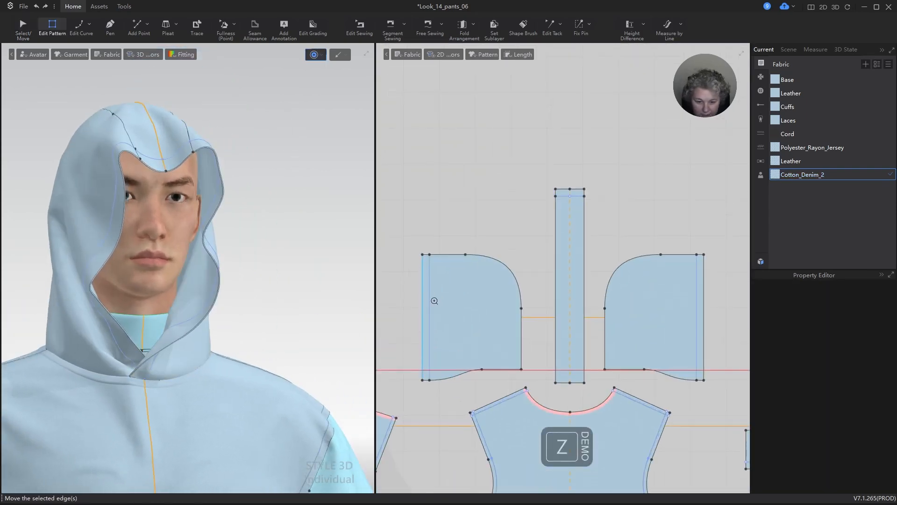
pyautogui.scroll(3, 434, 300)
pyautogui.click(421, 283)
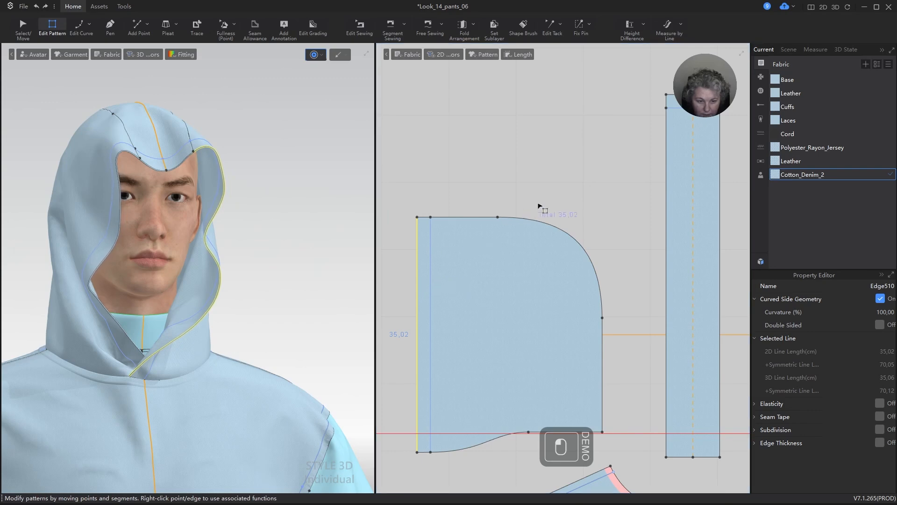
pyautogui.scroll(-2, 560, 199)
pyautogui.keyDown('shift'); pyautogui.click(650, 121); pyautogui.keyUp('shift')
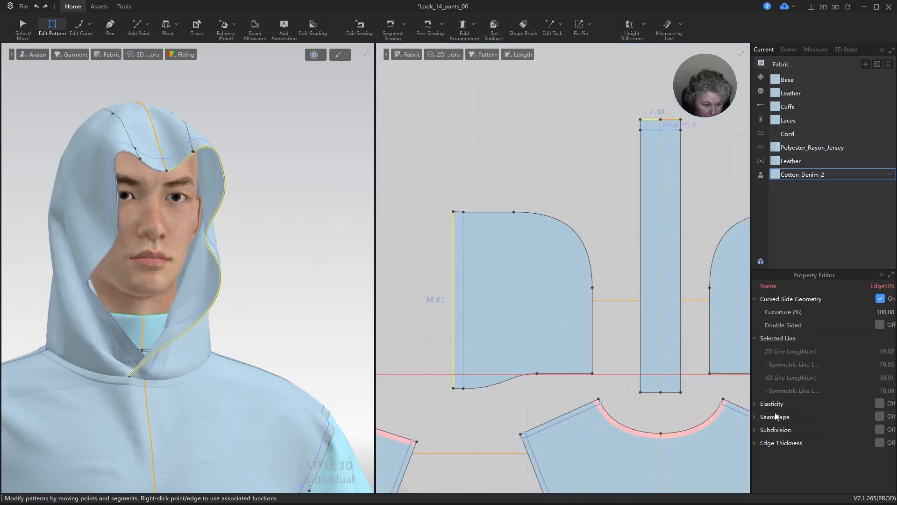
pyautogui.click(880, 417)
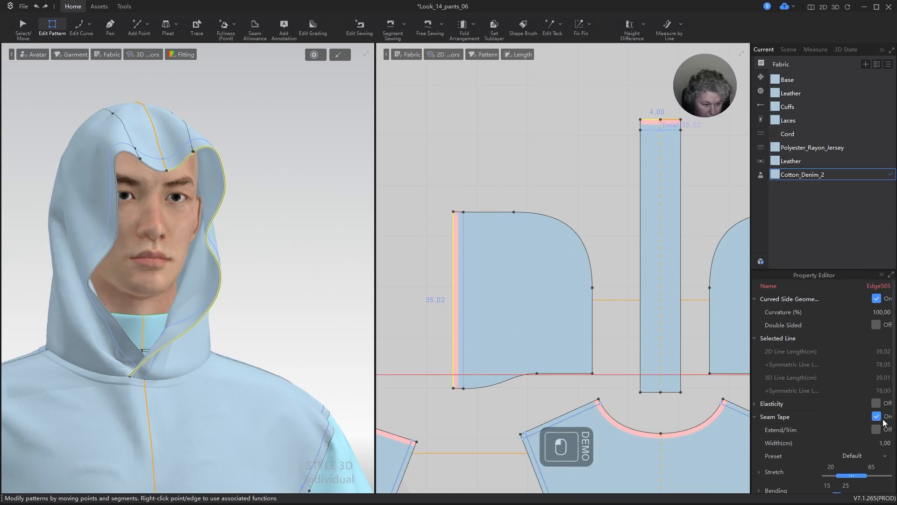
pyautogui.click(882, 444)
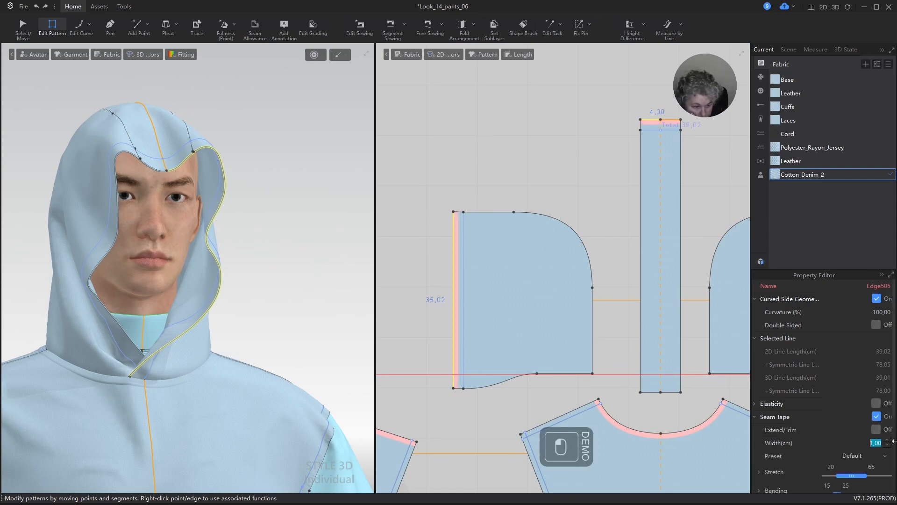
pyautogui.write('2')
pyautogui.press('Return')
pyautogui.hotkey('ctrl', 's')
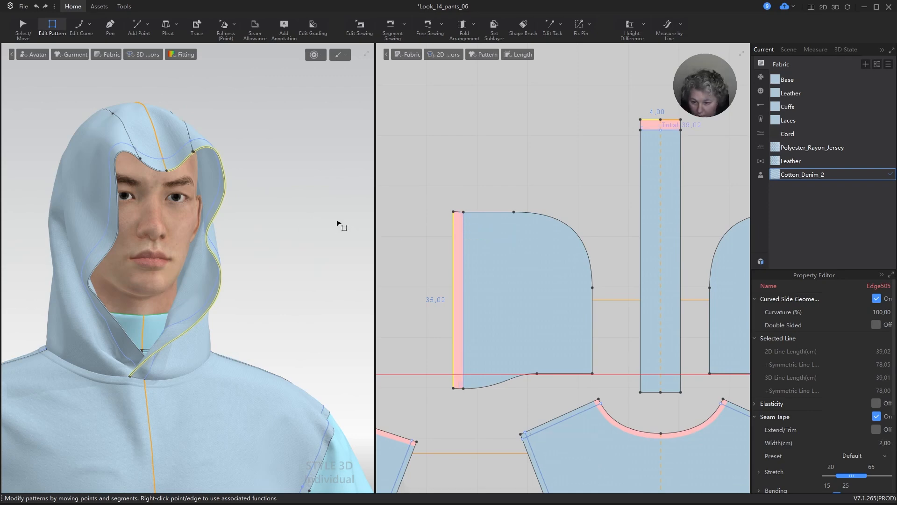
# - Enable edge thickness on the selected hood opening edges, with 1.0 mm extra thickness and 20.0 mm width
pyautogui.scroll(-3, 780, 405)
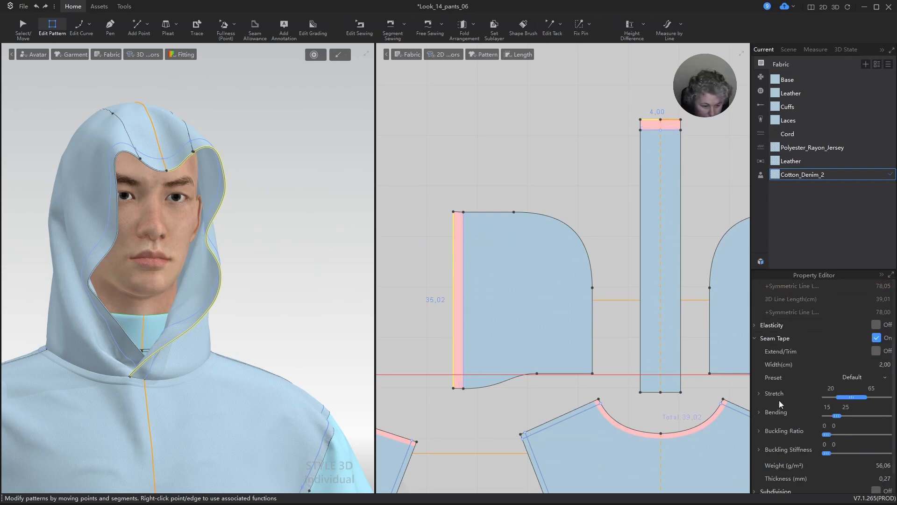
pyautogui.click(756, 340)
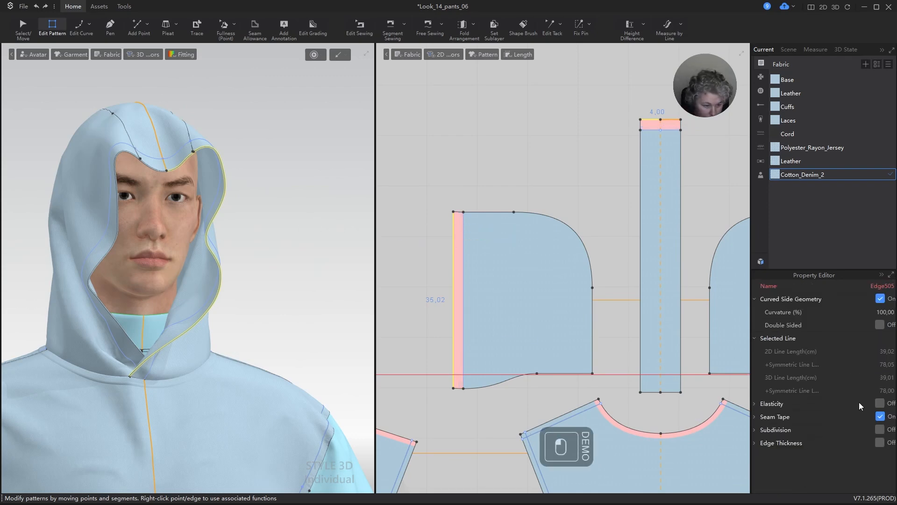
pyautogui.click(882, 444)
pyautogui.scroll(-2, 794, 410)
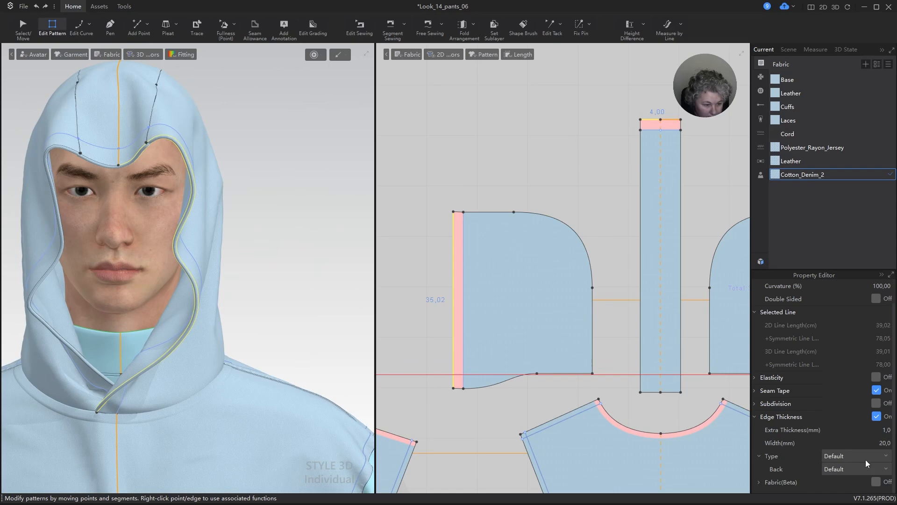
pyautogui.scroll(1, 846, 402)
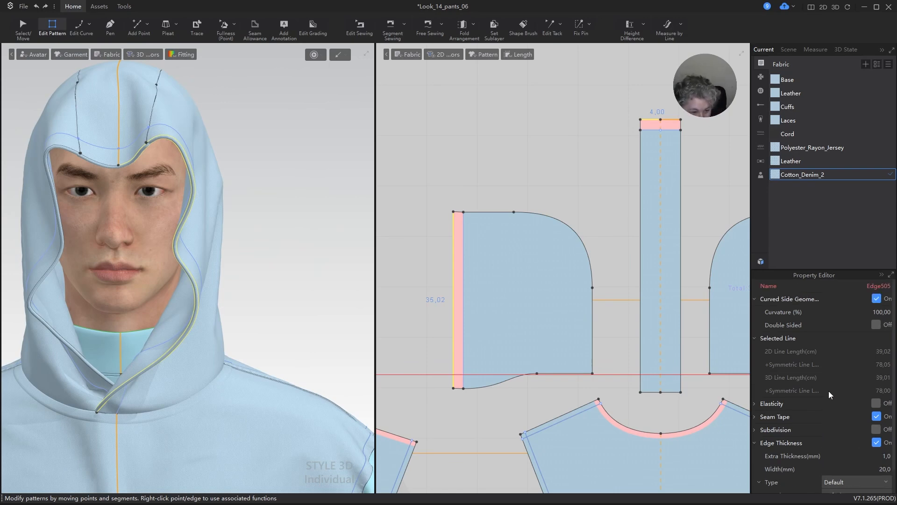
# - Set the extra render thickness of the hood's side panels and centre strip to 0
pyautogui.press('a')
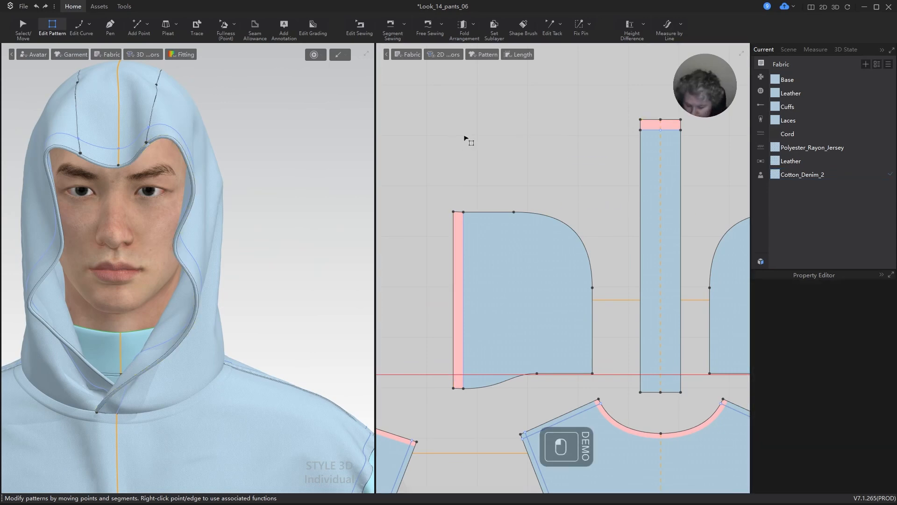
pyautogui.moveTo(436, 119); pyautogui.dragTo(772, 345)
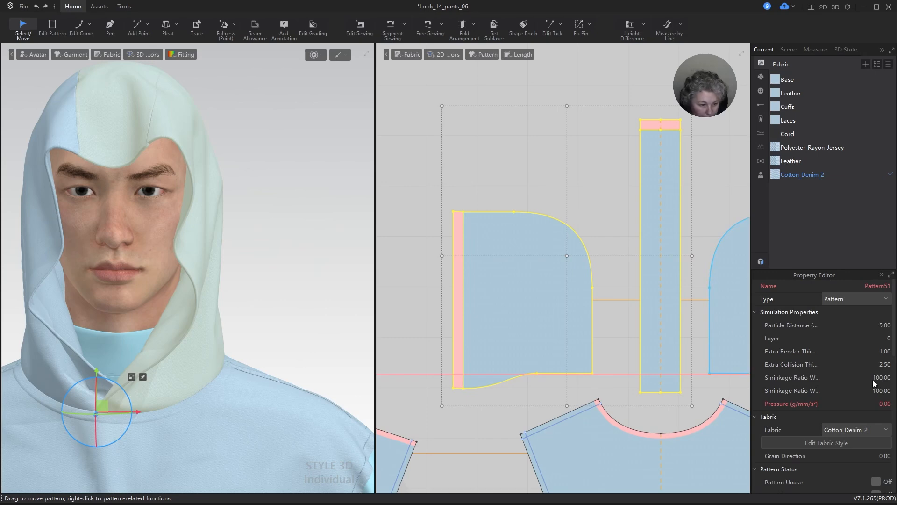
pyautogui.click(891, 354)
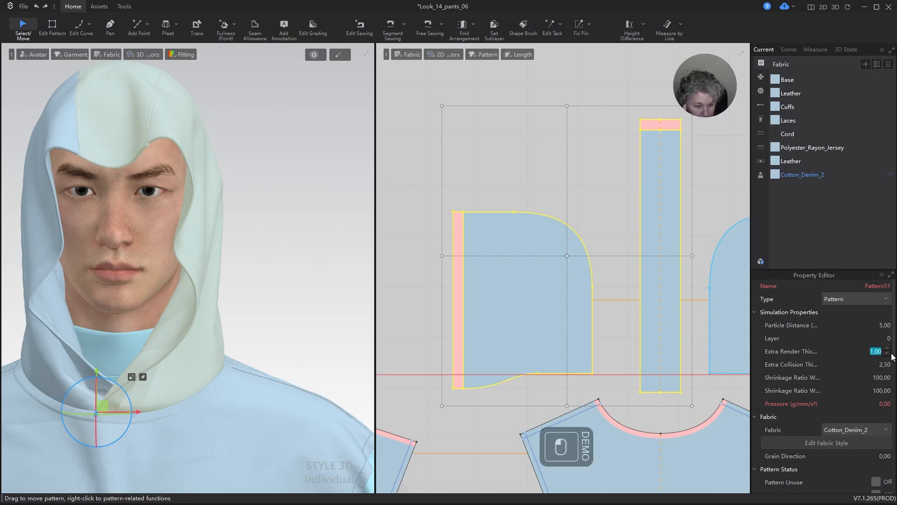
pyautogui.write('0')
pyautogui.press('Return')
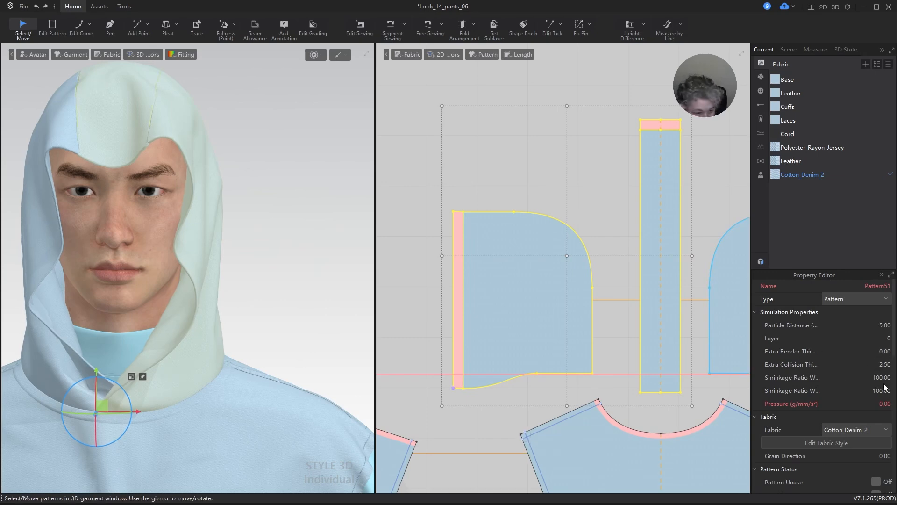
pyautogui.scroll(-5, 851, 369)
pyautogui.click(509, 130)
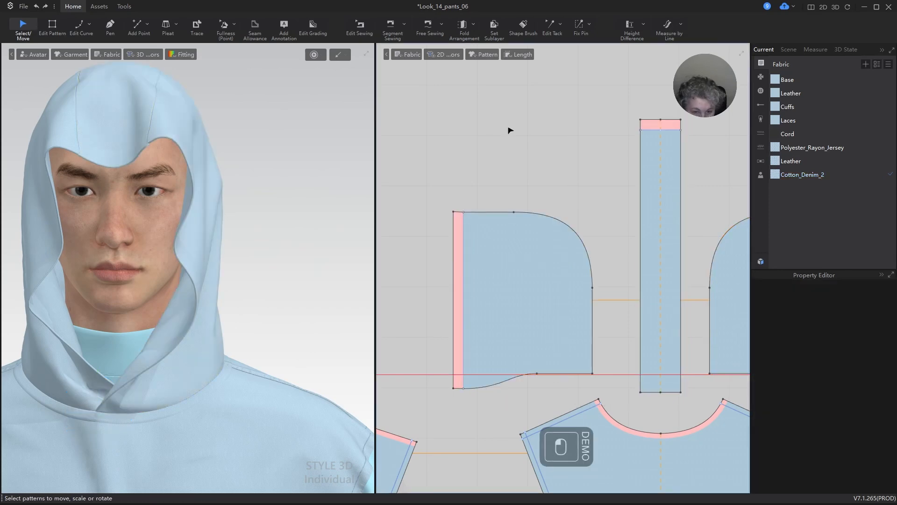
# - Simulate the garment and pull the front body downward below the neckline to settle the hood's overlap
pyautogui.press('space')
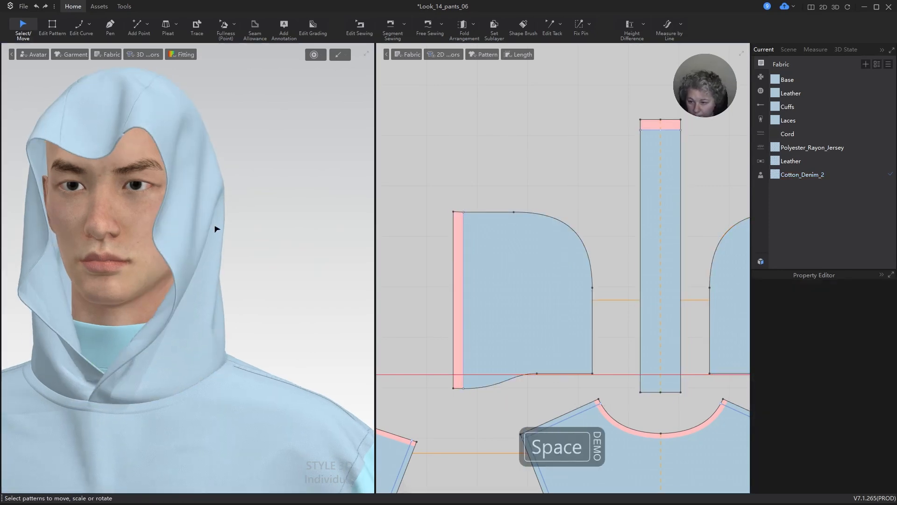
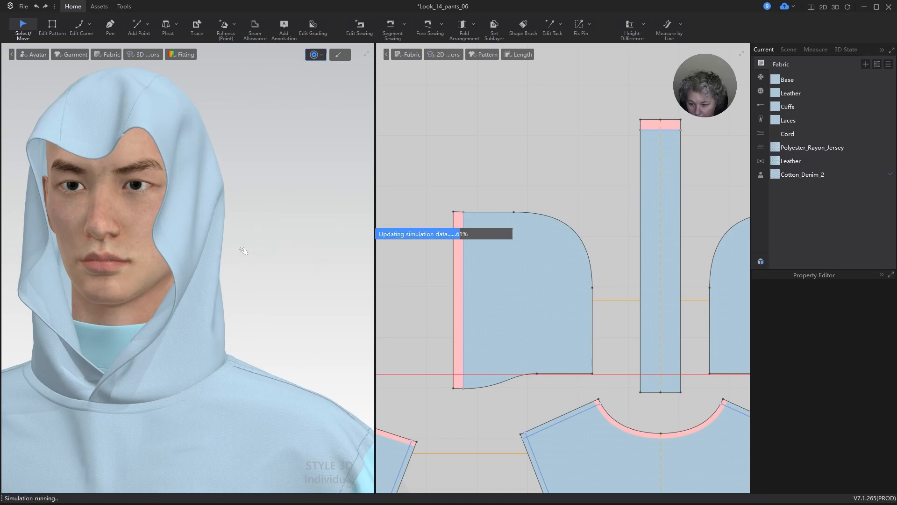
pyautogui.keyDown('alt'); pyautogui.moveTo(268, 296); pyautogui.dragTo(297, 285); pyautogui.keyUp('alt')
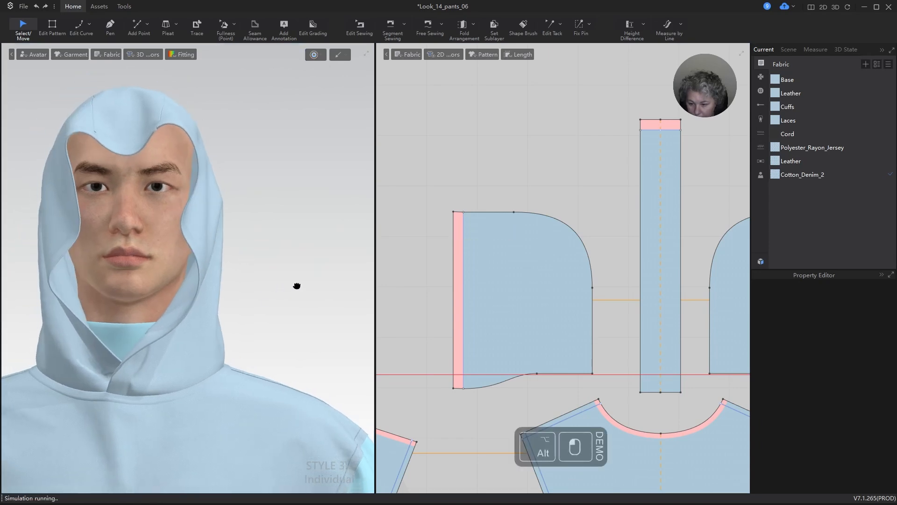
pyautogui.keyDown('alt'); pyautogui.moveTo(296, 286); pyautogui.dragTo(362, 253, button='middle'); pyautogui.keyUp('alt')
pyautogui.click(174, 368)
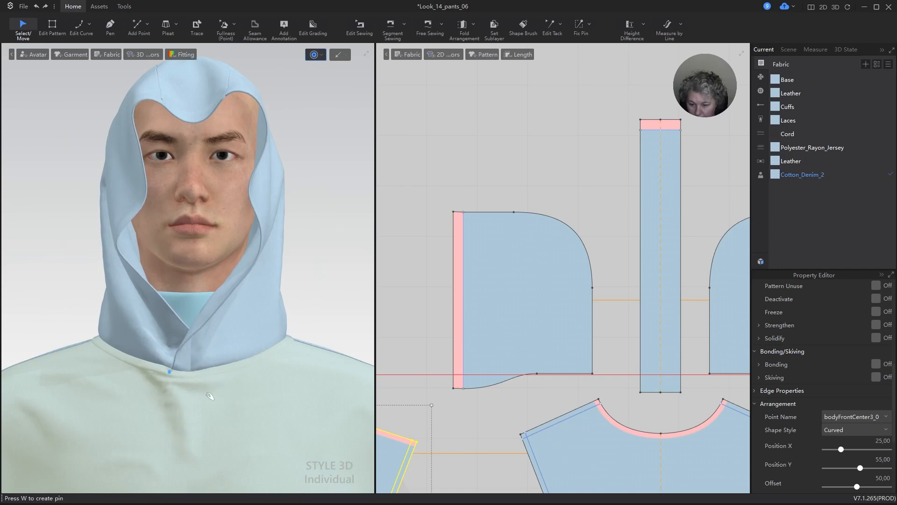
pyautogui.moveTo(168, 411); pyautogui.dragTo(168, 421)
pyautogui.moveTo(254, 373); pyautogui.dragTo(250, 392, button='right')
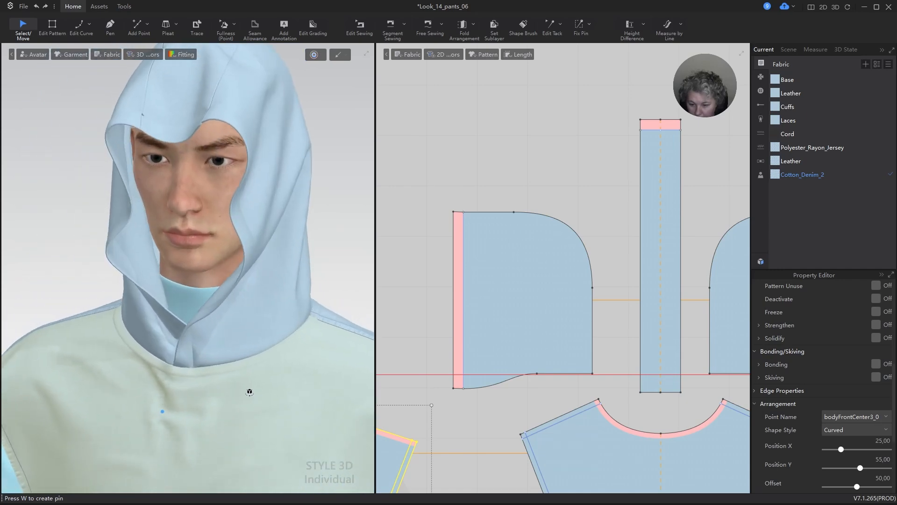
# - Delete the sewing on the short 2 cm bottom segment at the hood side panel's front corner
pyautogui.scroll(-3, 395, 324)
pyautogui.press('b')
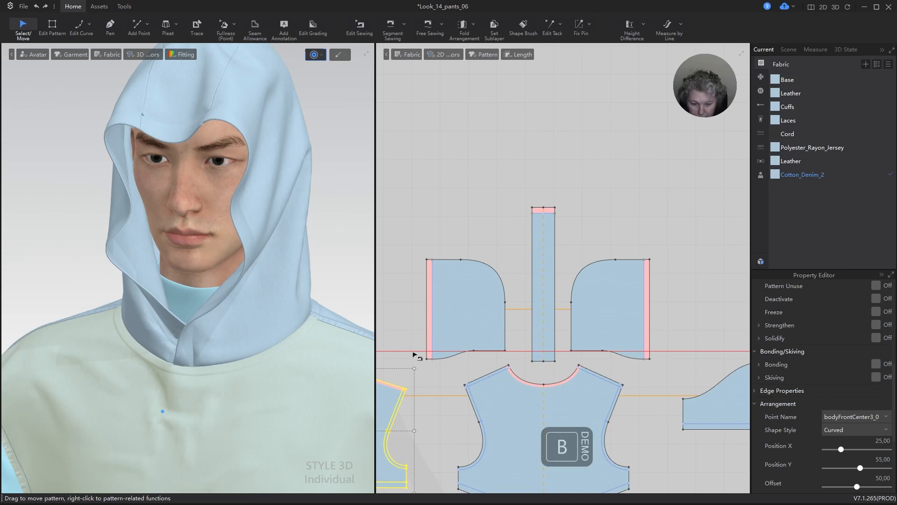
pyautogui.scroll(5, 431, 365)
pyautogui.click(436, 369)
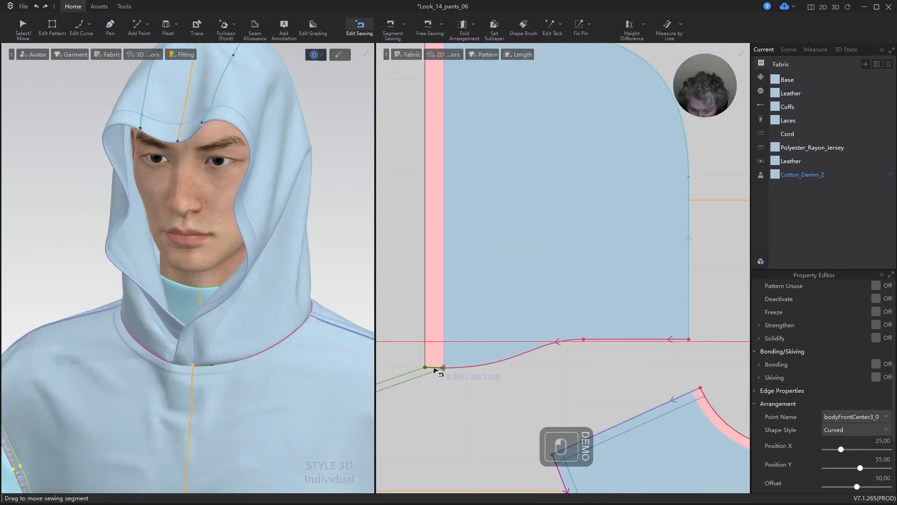
pyautogui.press('Delete')
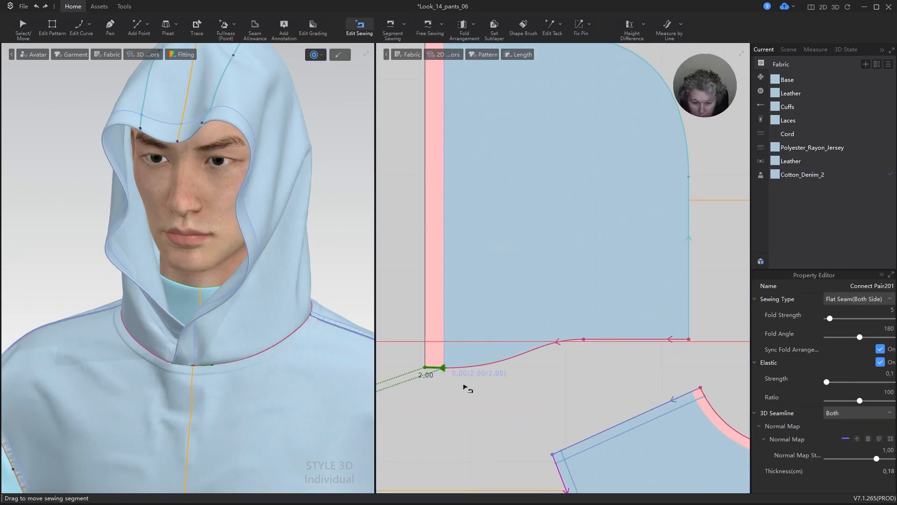
# - Level the short bottom edge of the hood side panel's front strip by aligning its outer corner vertex with the inner one
pyautogui.scroll(3, 448, 379)
pyautogui.scroll(4, 440, 375)
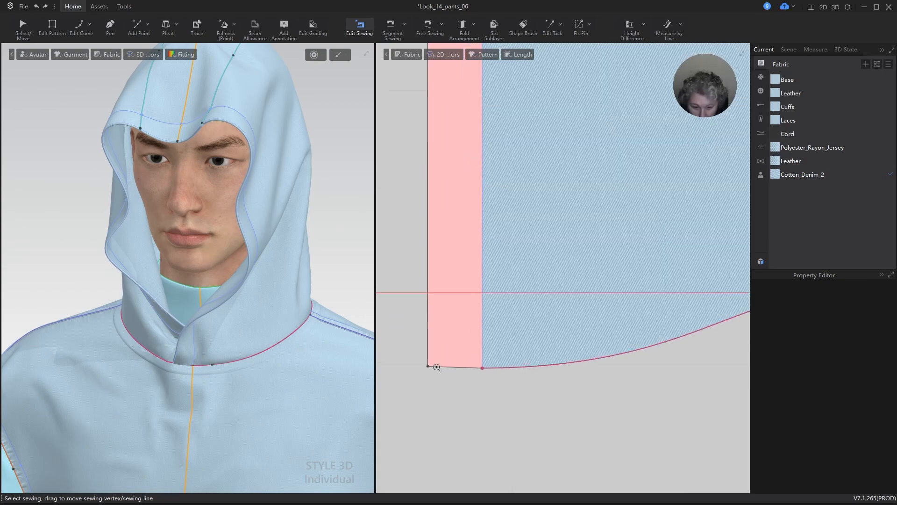
pyautogui.press('z')
pyautogui.click(427, 367)
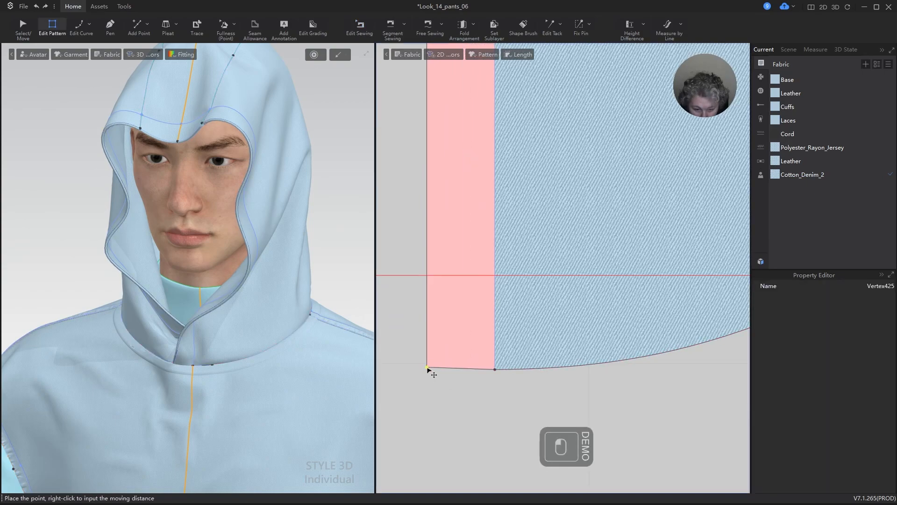
pyautogui.rightClick(497, 373)
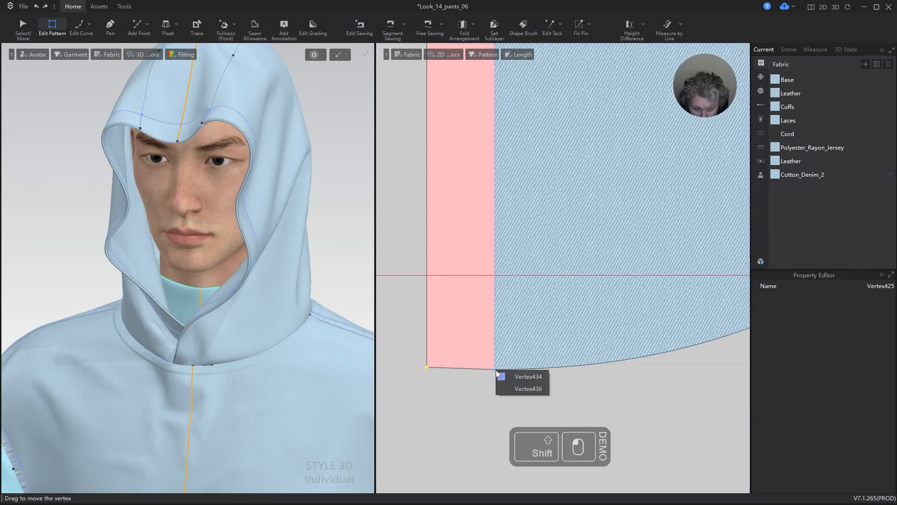
pyautogui.click(508, 388)
pyautogui.keyDown('shift'); pyautogui.click(430, 369); pyautogui.keyUp('shift')
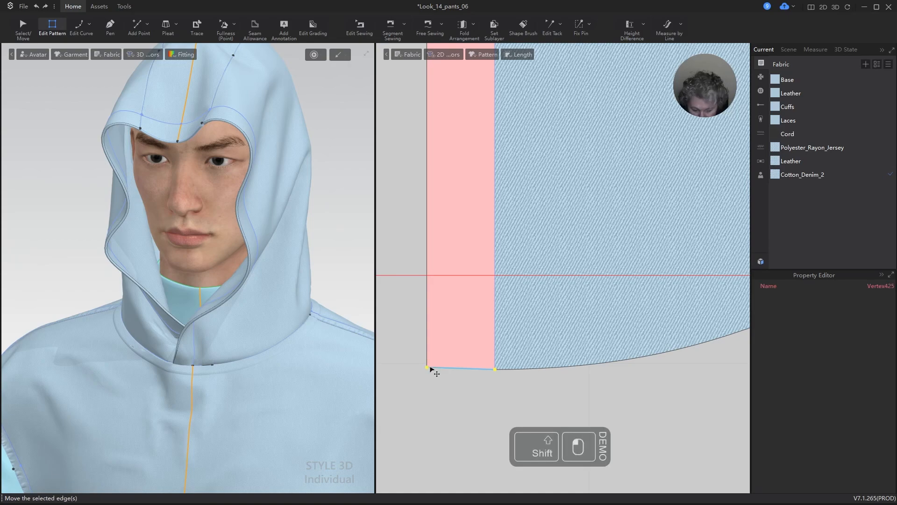
pyautogui.click(453, 388)
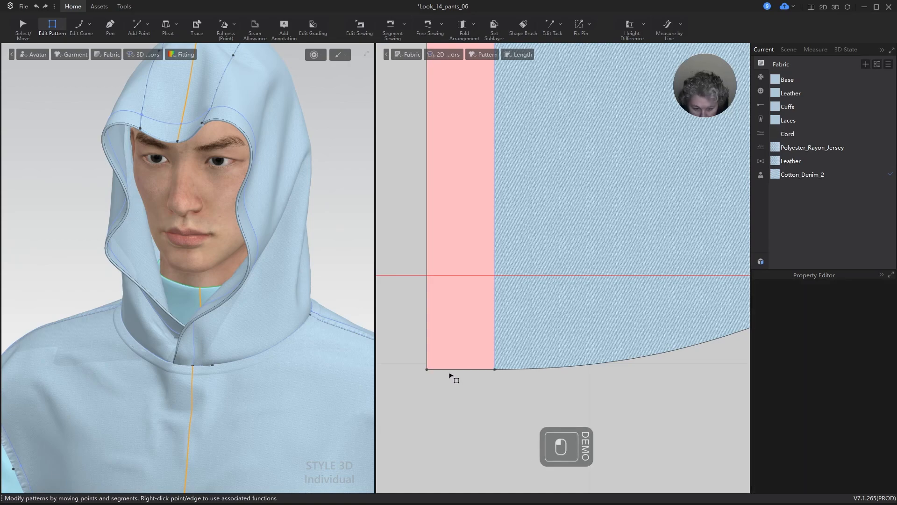
pyautogui.press('b')
pyautogui.press('m')
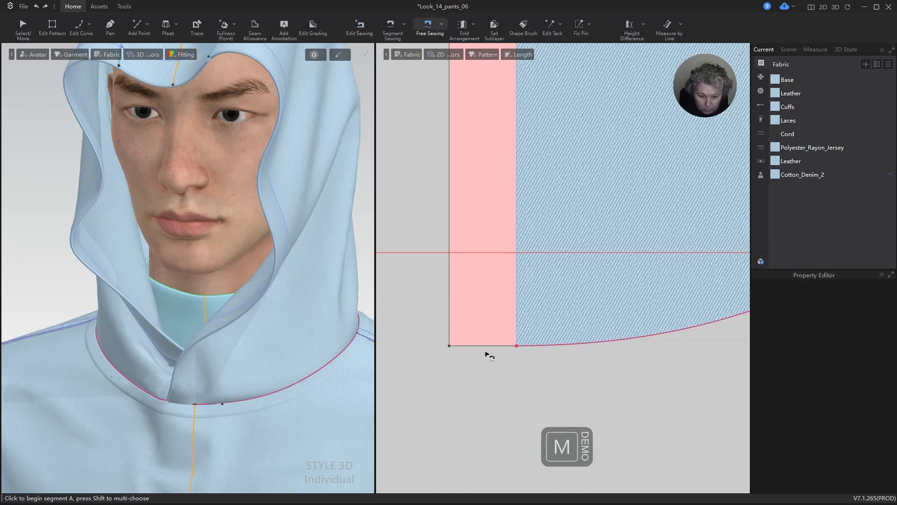
pyautogui.click(451, 348)
pyautogui.click(517, 347)
pyautogui.scroll(-10, 483, 358)
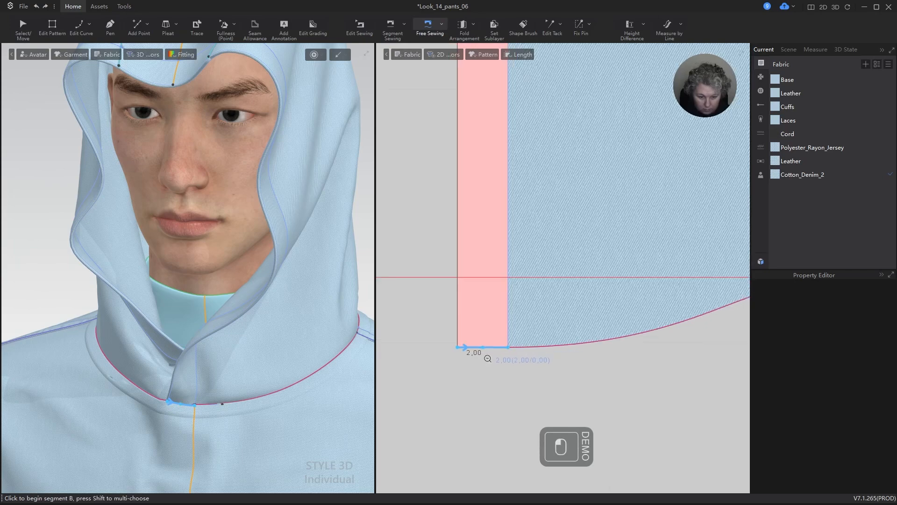
pyautogui.scroll(-5, 483, 364)
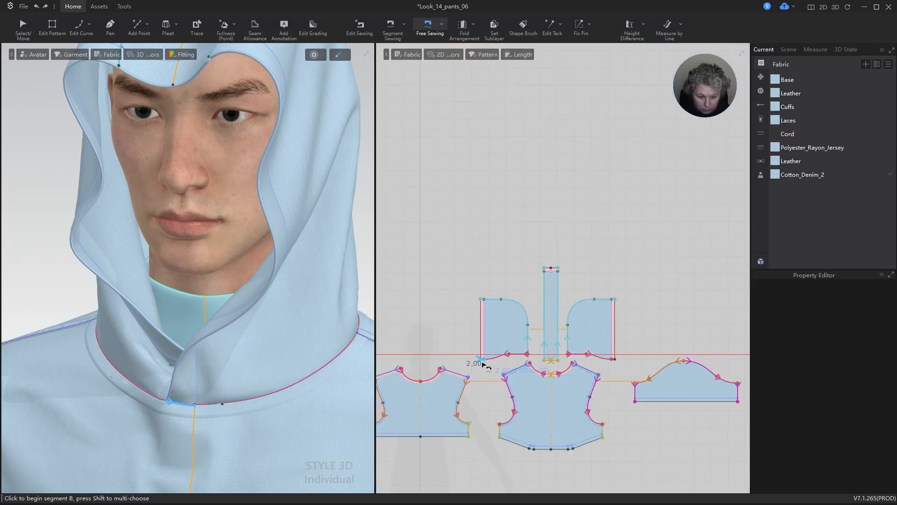
pyautogui.hotkey('ctrl', 'z')
pyautogui.scroll(10, 484, 362)
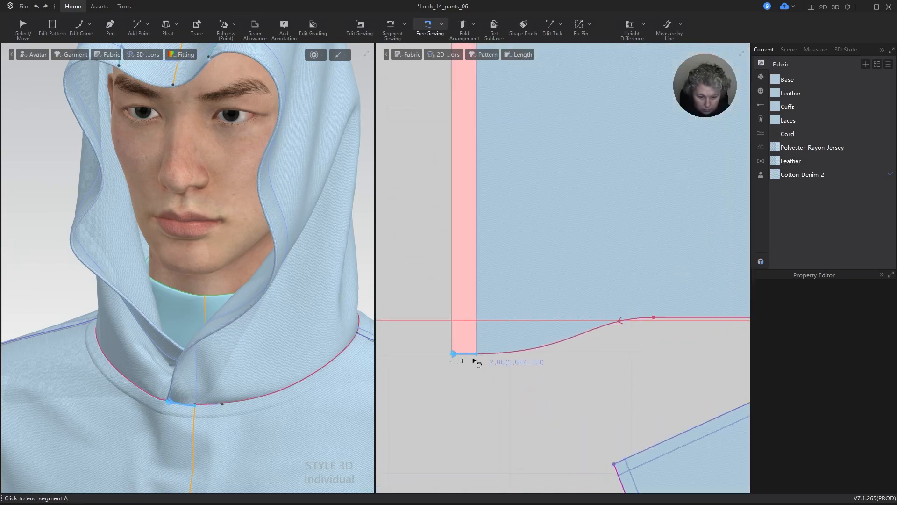
pyautogui.click(479, 357)
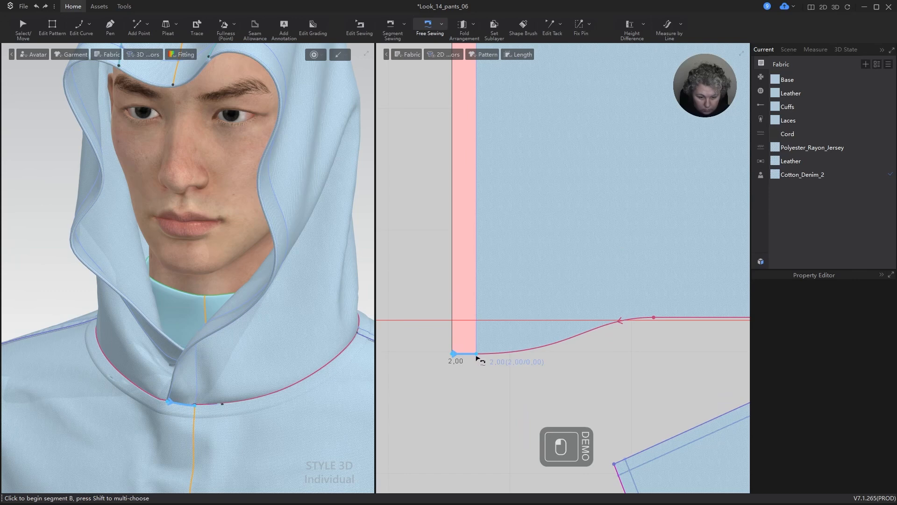
pyautogui.scroll(-2, 477, 357)
pyautogui.scroll(-4, 477, 357)
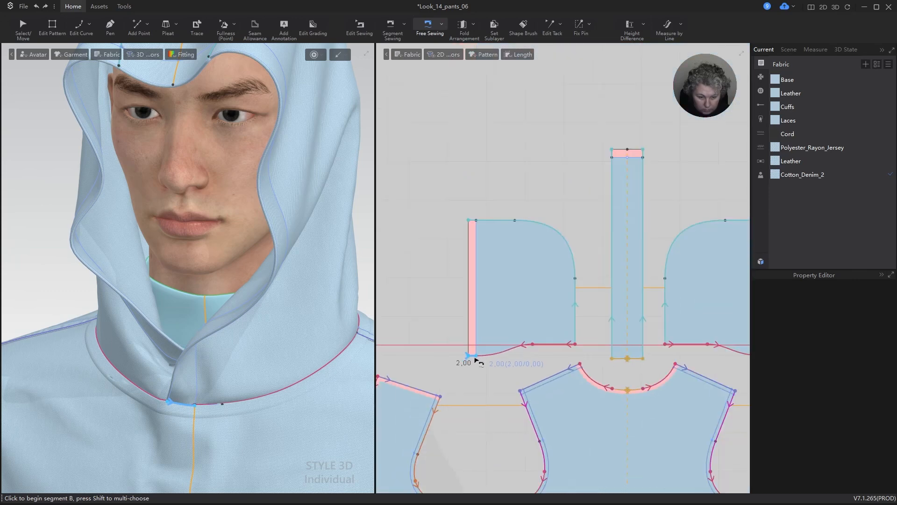
pyautogui.press('Escape')
pyautogui.scroll(5, 476, 361)
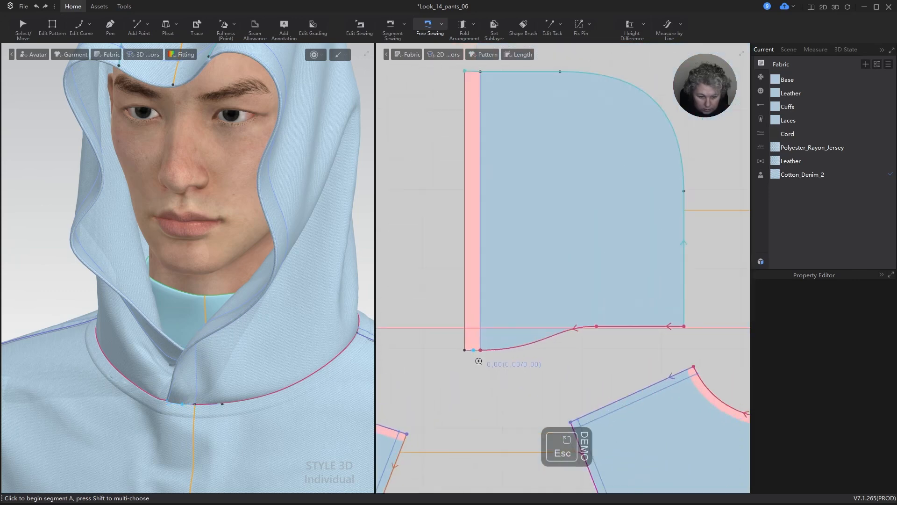
# - Free-sew the hood side panel's 2 cm bottom front segment to a 2 cm stretch of the opposite panel's neckline edge, just inside its strip
pyautogui.click(489, 348)
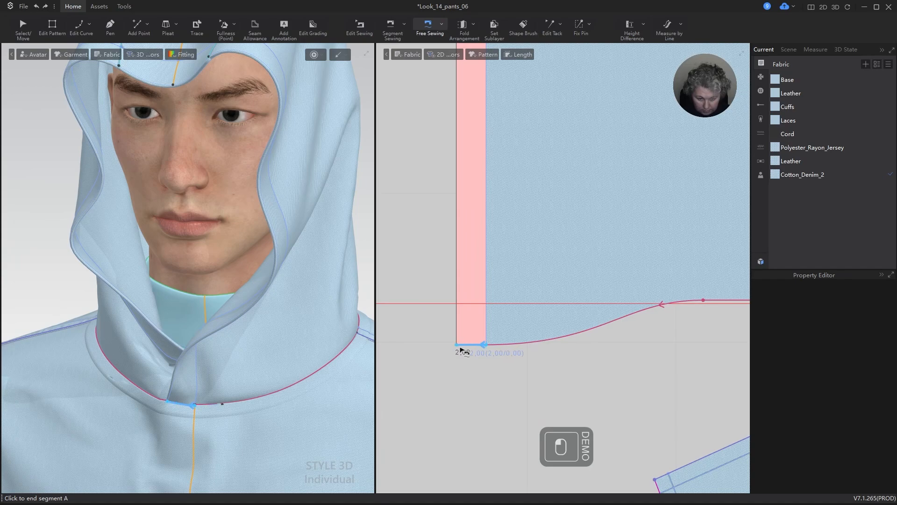
pyautogui.scroll(-5, 460, 367)
pyautogui.scroll(6, 533, 366)
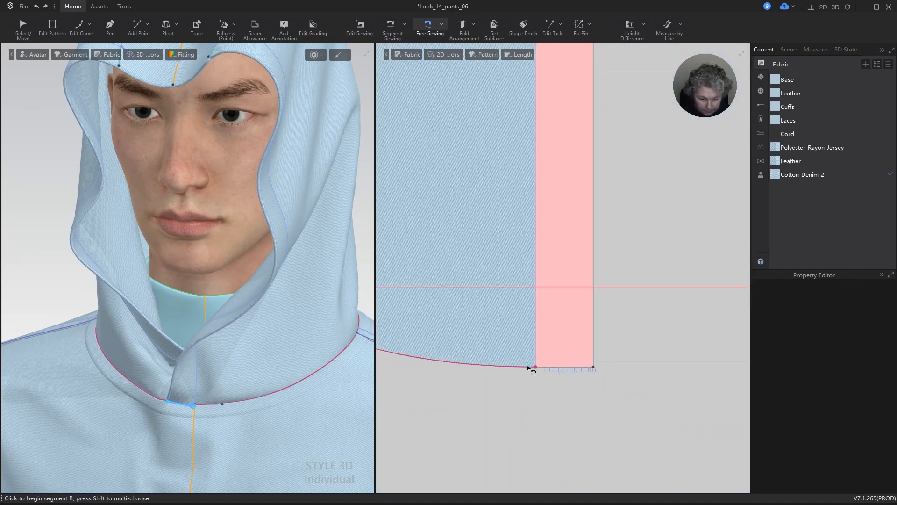
pyautogui.click(536, 368)
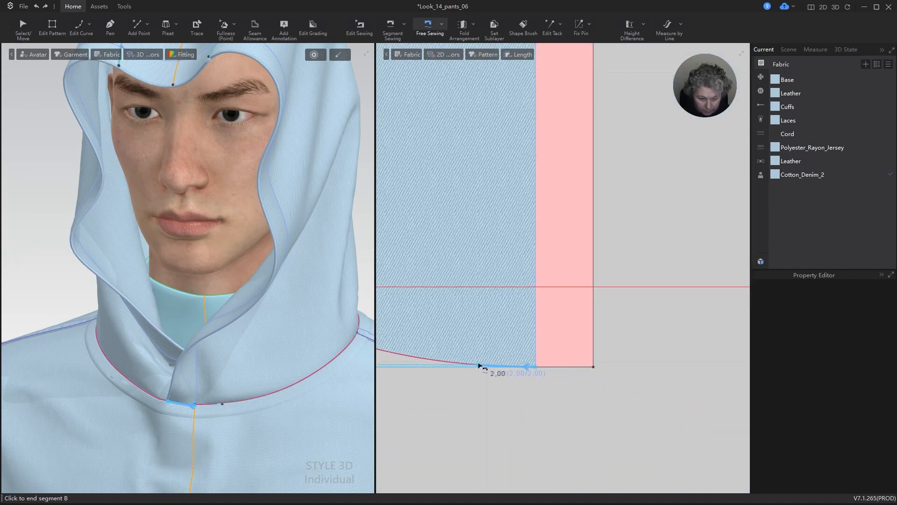
pyautogui.click(652, 347)
pyautogui.scroll(-5, 654, 346)
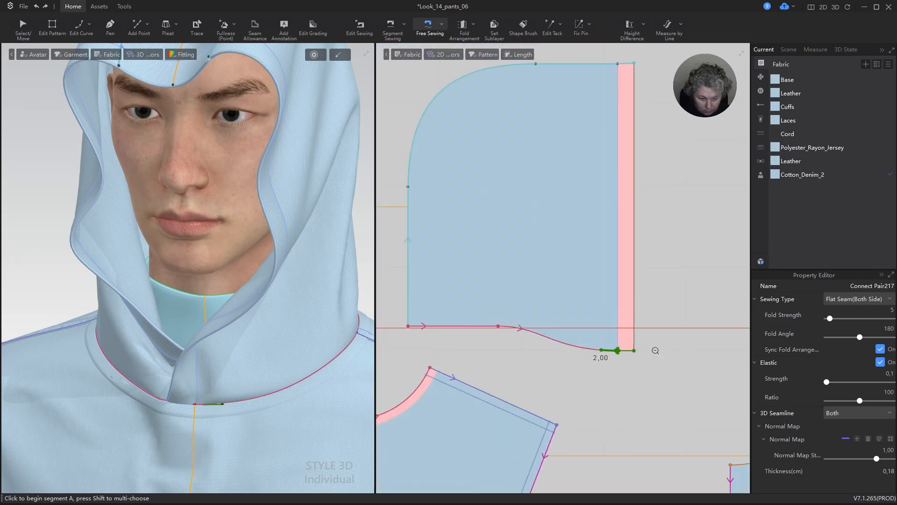
# - Simulate the garment to settle the resewn hood overlap, checking its drape from the front and the side
pyautogui.press('space')
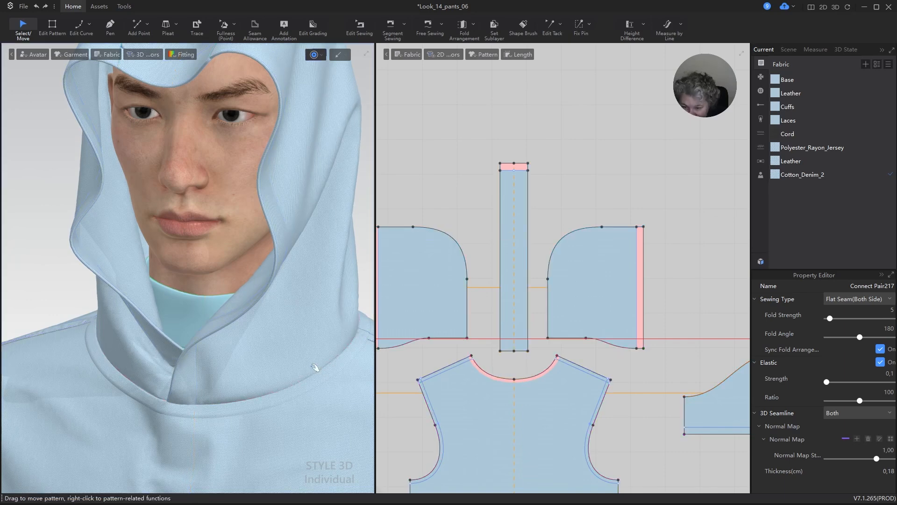
pyautogui.scroll(-2, 313, 378)
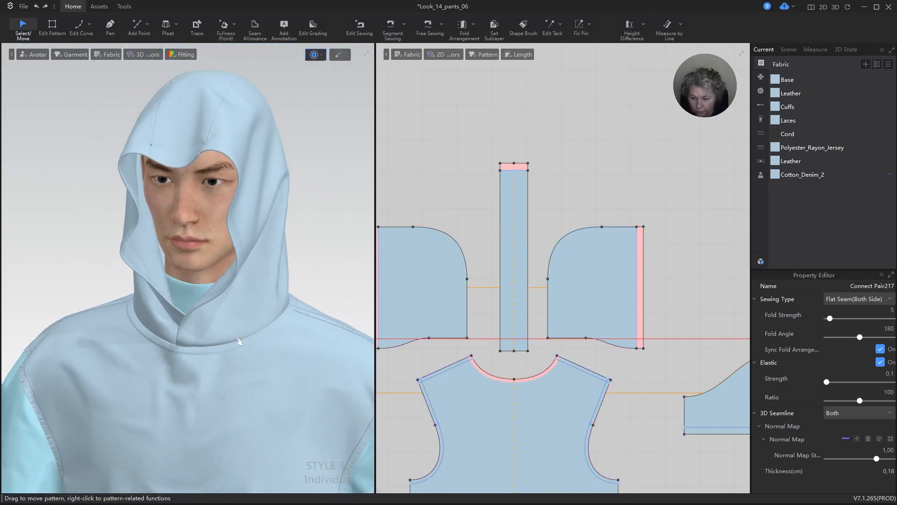
pyautogui.moveTo(312, 378); pyautogui.dragTo(233, 340, button='right')
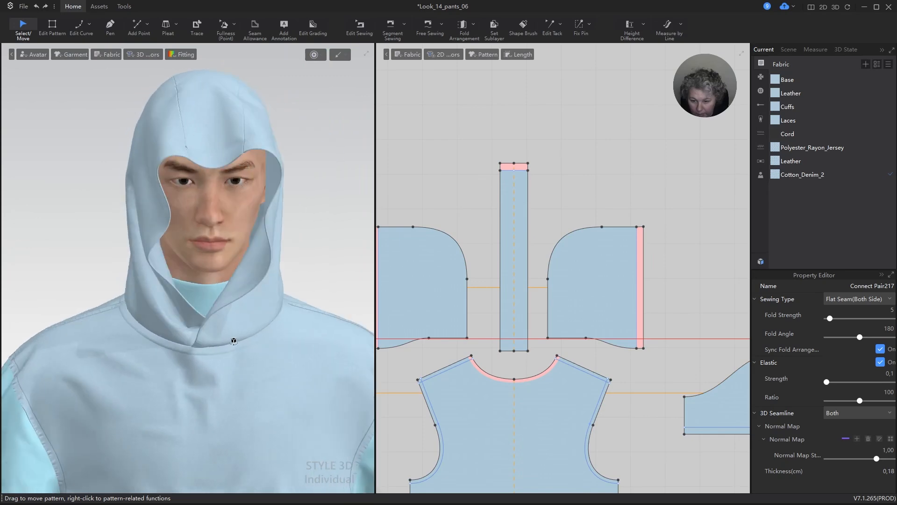
pyautogui.scroll(-4, 233, 340)
pyautogui.press('space')
pyautogui.press('space')
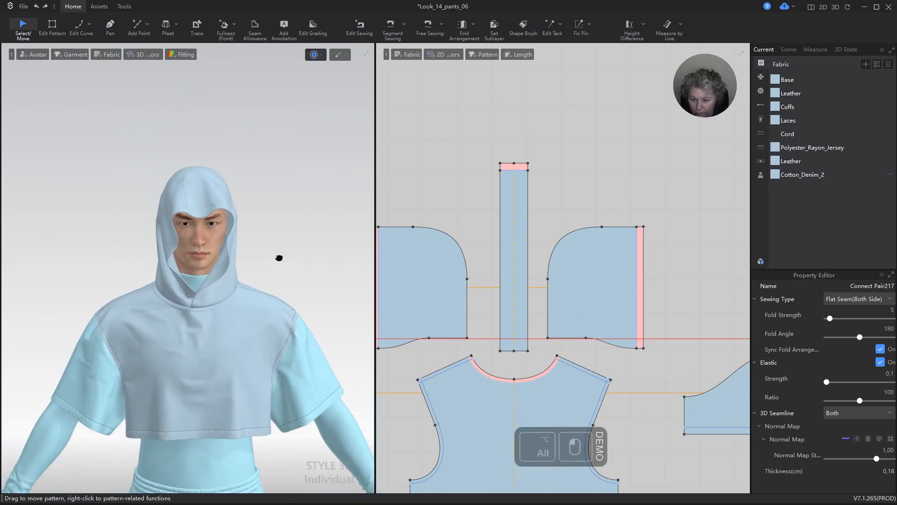
pyautogui.moveTo(279, 257); pyautogui.dragTo(260, 206, button='middle')
pyautogui.moveTo(259, 206); pyautogui.dragTo(360, 222, button='right')
pyautogui.press('space')
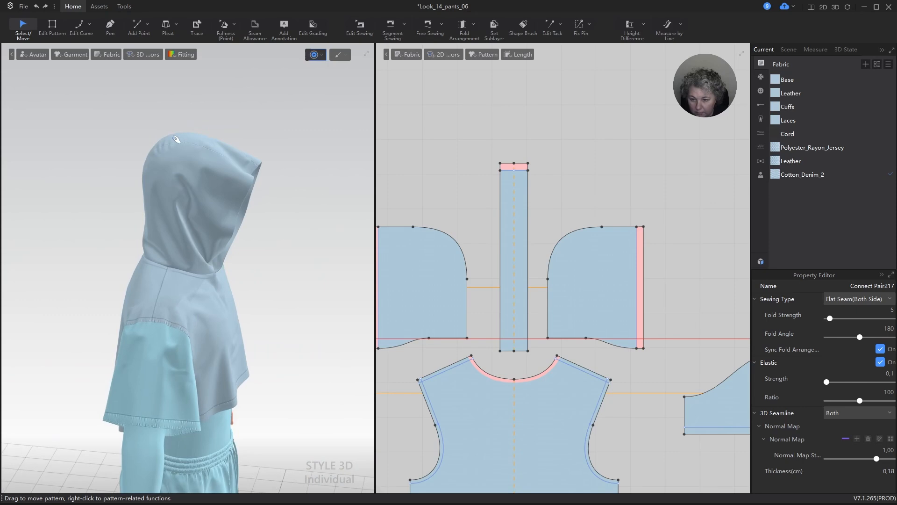
# - Pull the hood's centre strip and side panel toward the back of the head during simulation to adjust the drape
pyautogui.click(183, 139)
pyautogui.moveTo(176, 136); pyautogui.dragTo(171, 134)
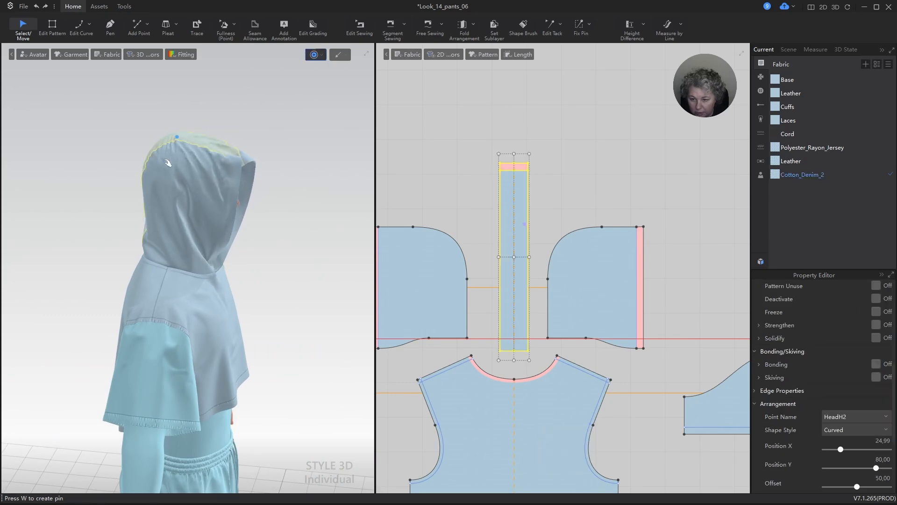
pyautogui.click(152, 166)
pyautogui.click(158, 141)
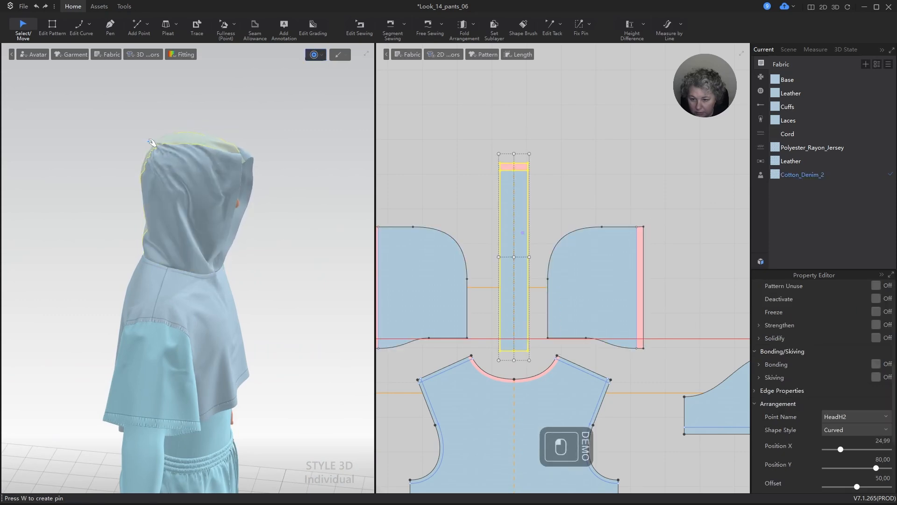
pyautogui.moveTo(252, 161); pyautogui.dragTo(150, 180, button='right')
pyautogui.click(186, 166)
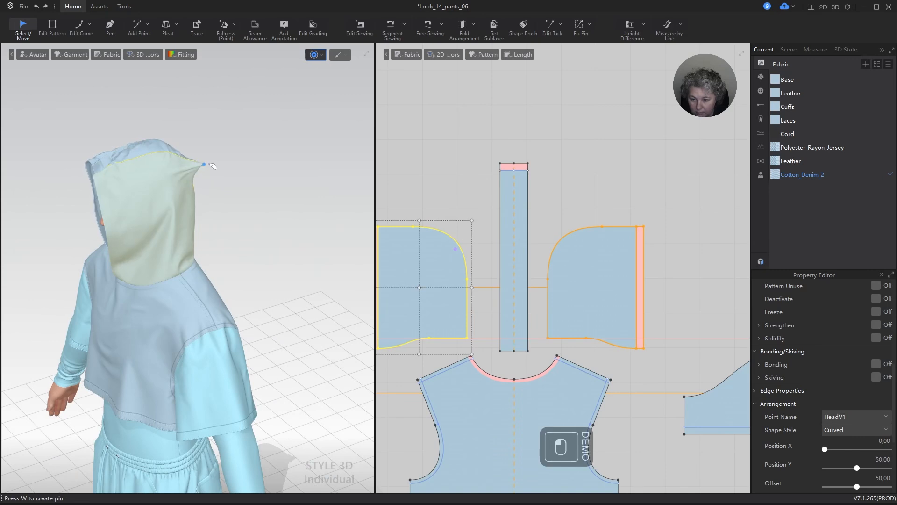
pyautogui.moveTo(213, 165)
pyautogui.mouseDown()
pyautogui.moveTo(209, 186)
pyautogui.moveTo(198, 175)
pyautogui.mouseUp()
# - Select both hood side panels and the centre strip and turn on Strengthen for them
pyautogui.moveTo(243, 200); pyautogui.dragTo(70, 193, button='right')
pyautogui.moveTo(279, 243); pyautogui.dragTo(168, 226, button='right')
pyautogui.keyDown('shift'); pyautogui.click(219, 213); pyautogui.keyUp('shift')
pyautogui.keyDown('shift'); pyautogui.click(247, 177); pyautogui.keyUp('shift')
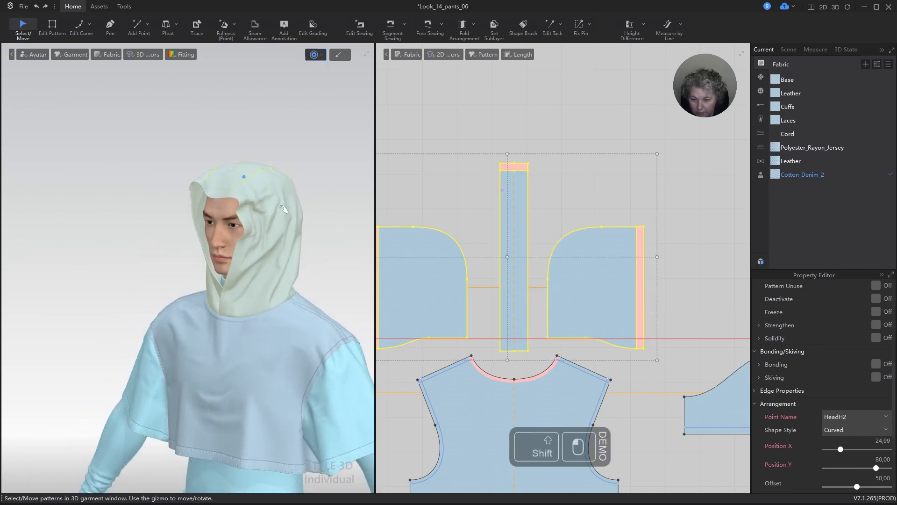
pyautogui.hotkey('ctrl', 'h')
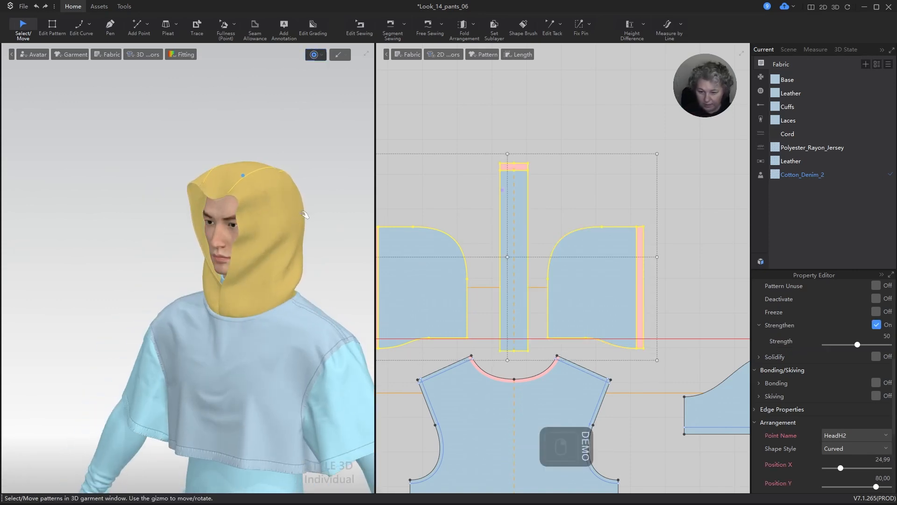
# - Pull the strengthened hood at its back and crown during simulation to smooth its shape around the head
pyautogui.moveTo(303, 211); pyautogui.dragTo(421, 228, button='right')
pyautogui.press('space')
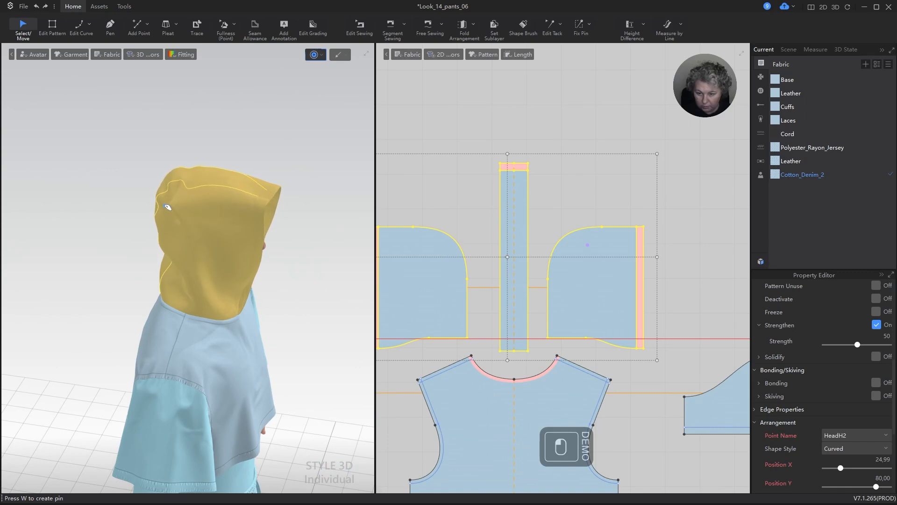
pyautogui.moveTo(167, 207); pyautogui.dragTo(210, 174)
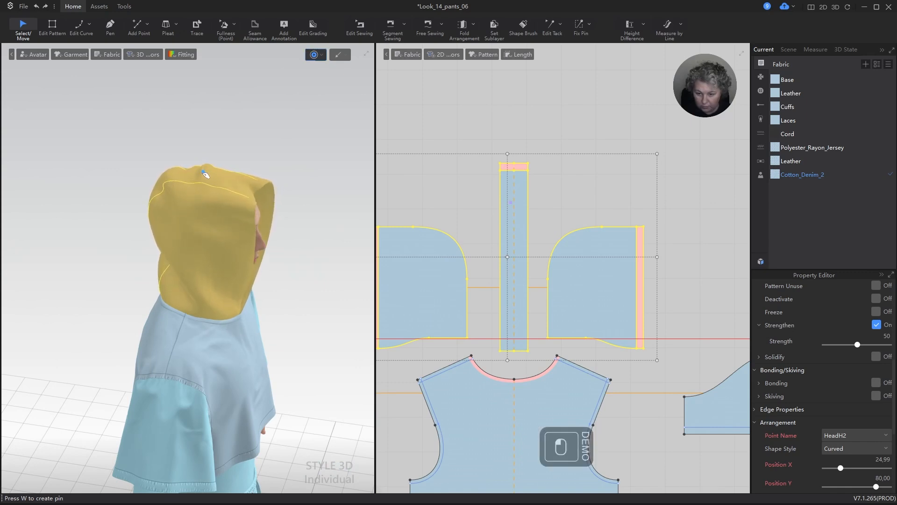
pyautogui.moveTo(206, 174)
pyautogui.mouseDown(button='right')
pyautogui.moveTo(184, 192)
pyautogui.moveTo(198, 184)
pyautogui.mouseUp(button='right')
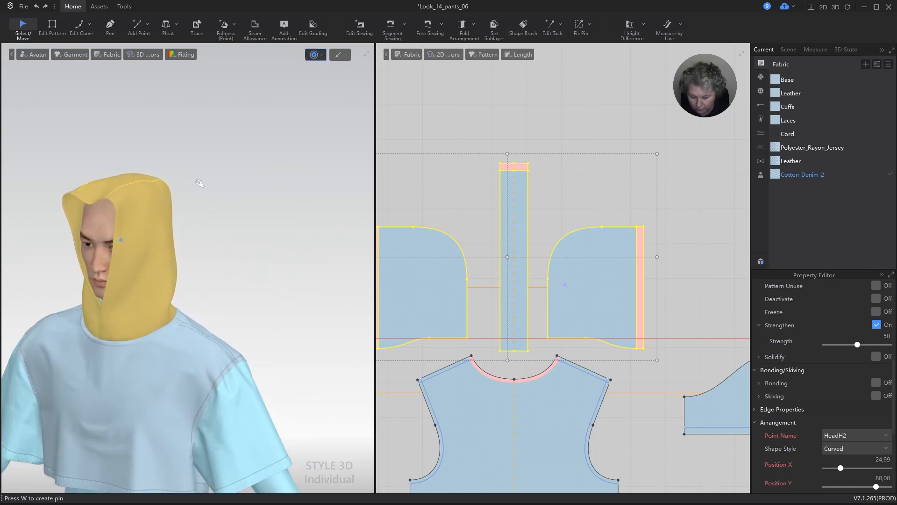
# - Turn off Strengthen on the three hood patterns and let the simulation settle their natural drape
pyautogui.hotkey('ctrl', 'h')
pyautogui.scroll(-3, 236, 196)
pyautogui.press('space')
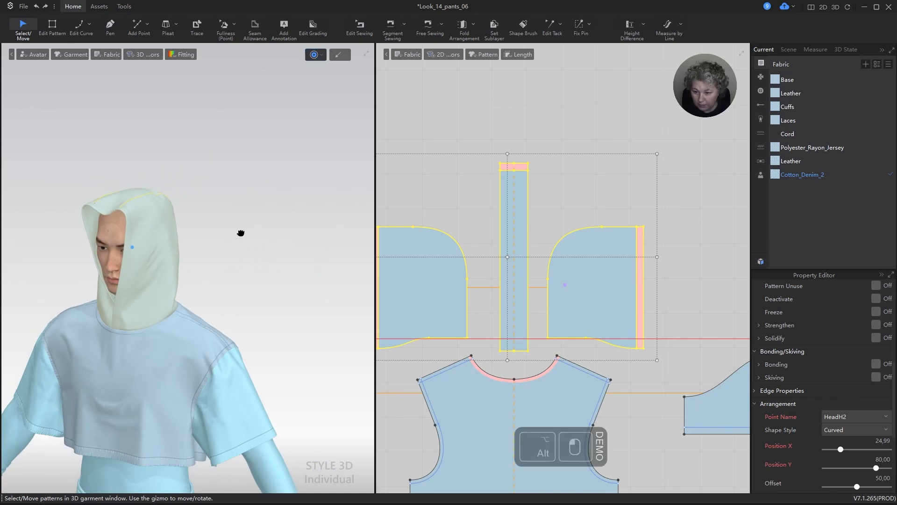
pyautogui.moveTo(241, 232); pyautogui.dragTo(287, 219, button='right')
pyautogui.press('space')
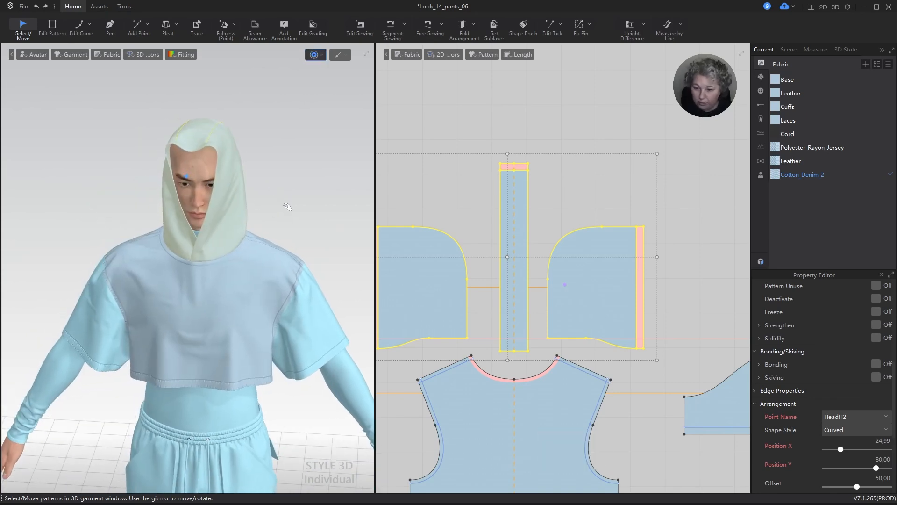
# - Add Polyester segment puckering along the hood side panel's front fold line and turn on Flip for it
pyautogui.scroll(6, 287, 206)
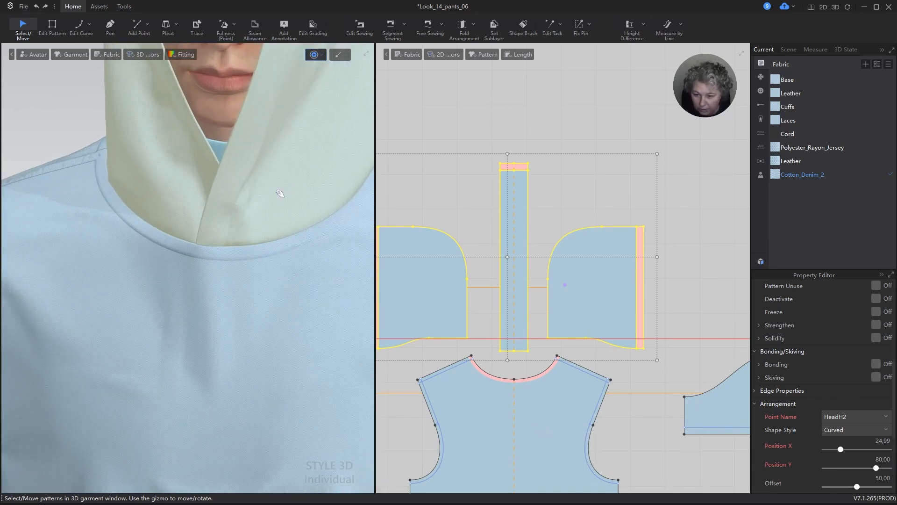
pyautogui.click(697, 150)
pyautogui.scroll(4, 665, 272)
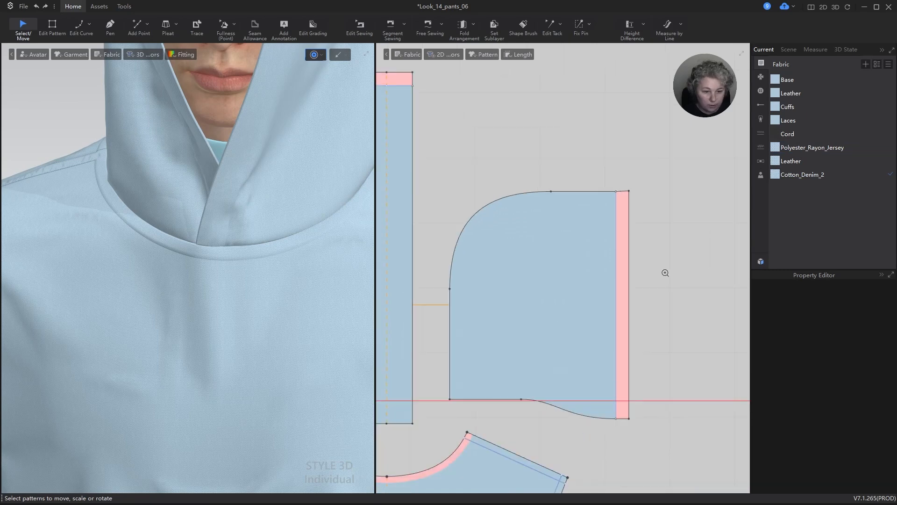
pyautogui.click(761, 146)
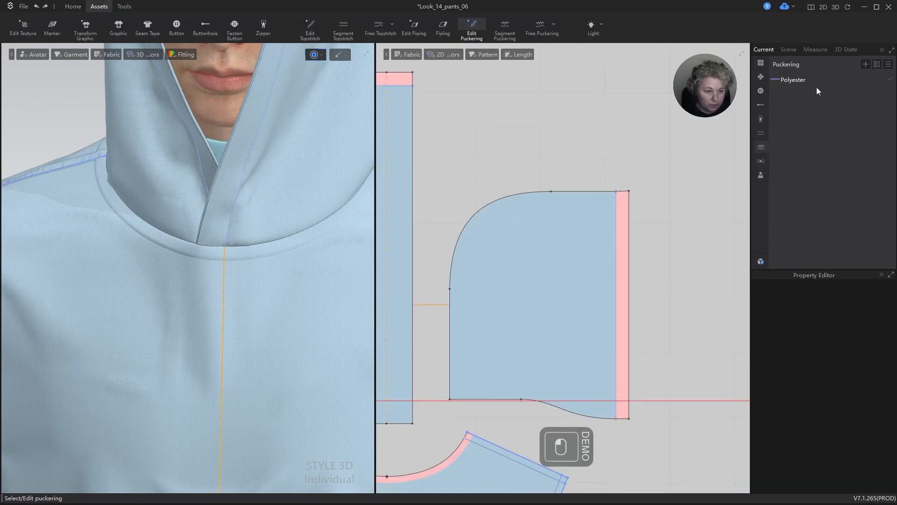
pyautogui.click(793, 80)
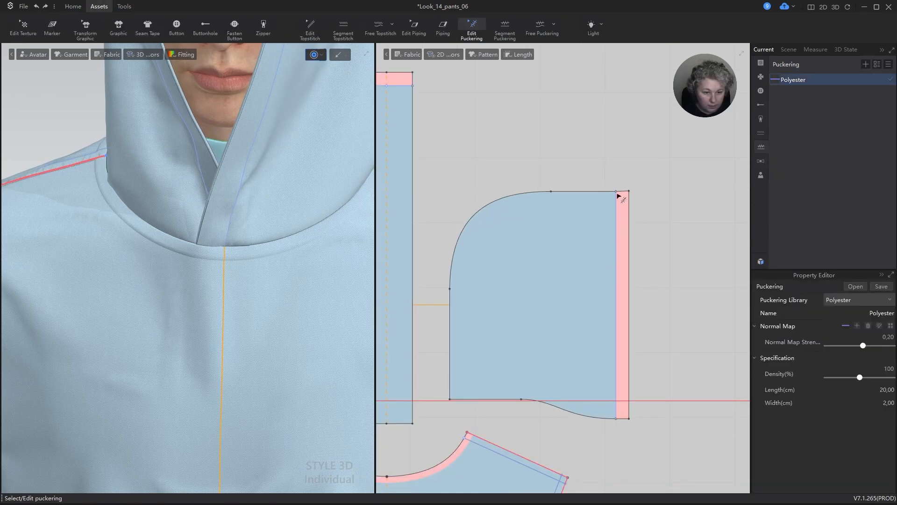
pyautogui.click(505, 29)
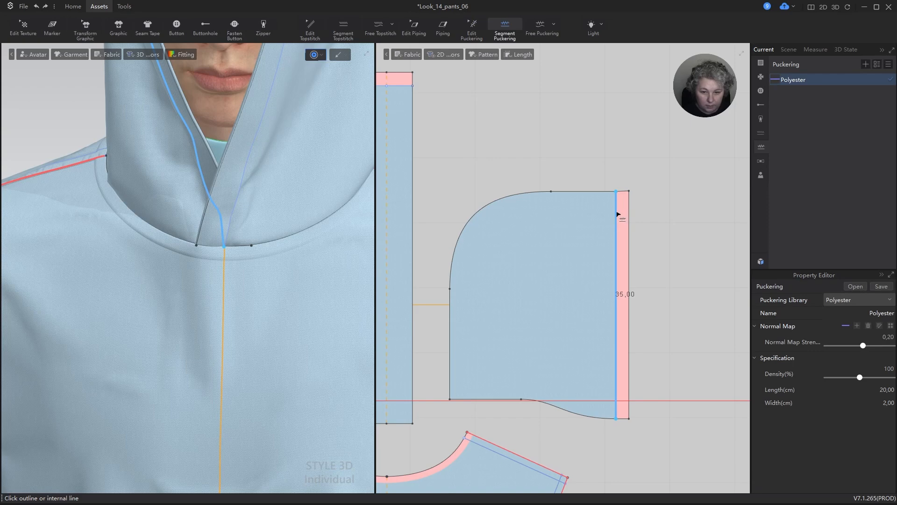
pyautogui.click(616, 214)
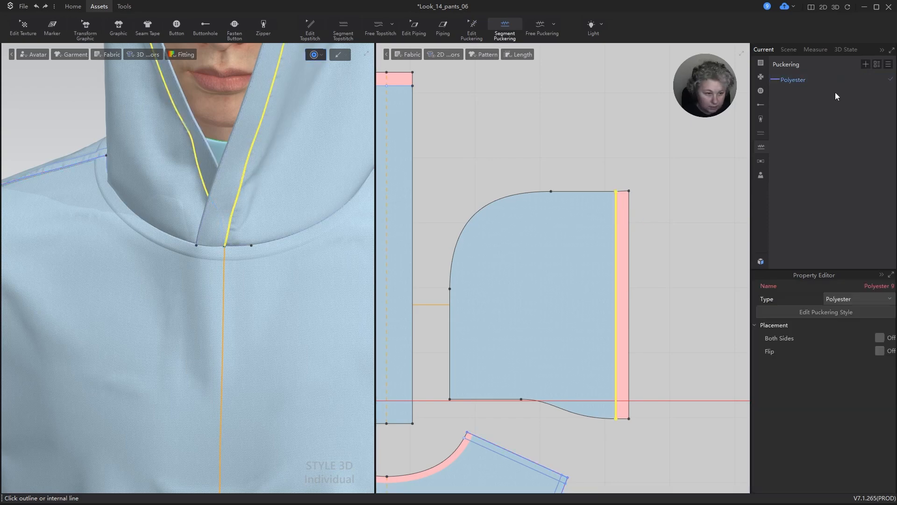
pyautogui.click(879, 351)
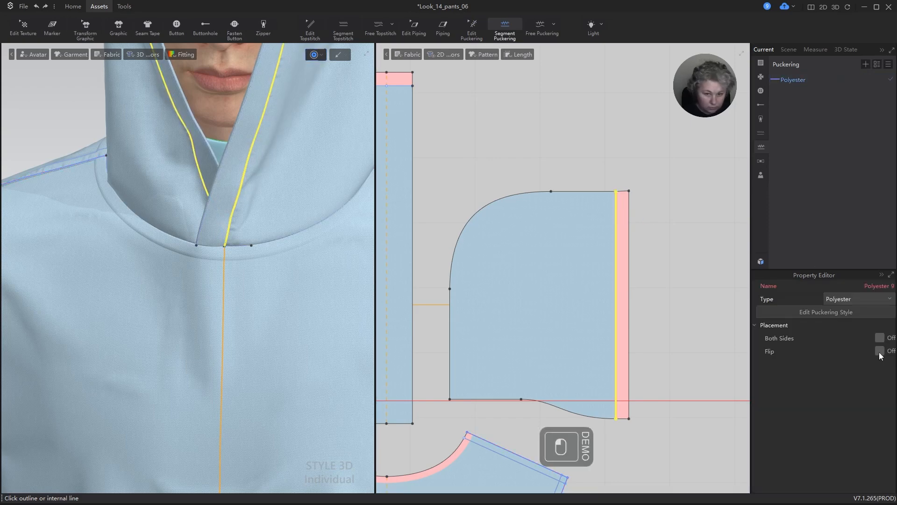
pyautogui.scroll(-3, 316, 253)
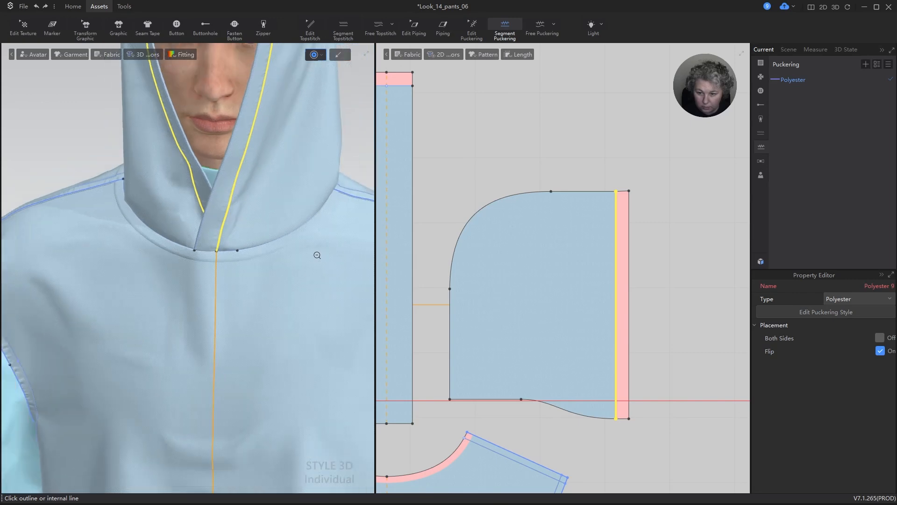
# - Apply segment puckering once more along the same front fold line of the hood side panel
pyautogui.click(763, 135)
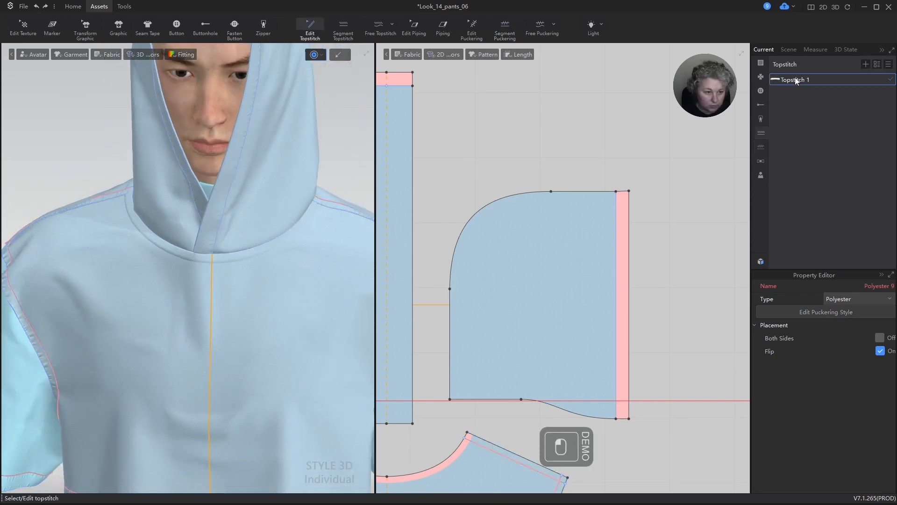
pyautogui.click(617, 194)
pyautogui.click(506, 29)
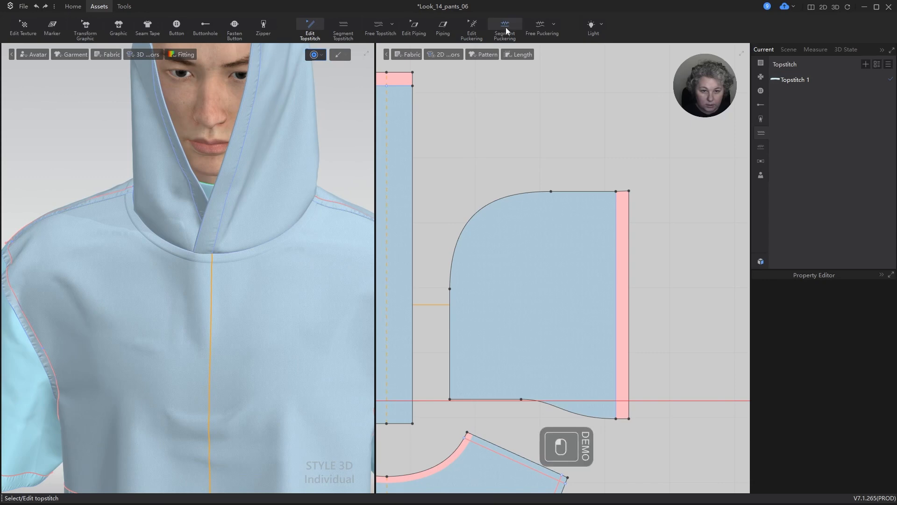
pyautogui.click(617, 231)
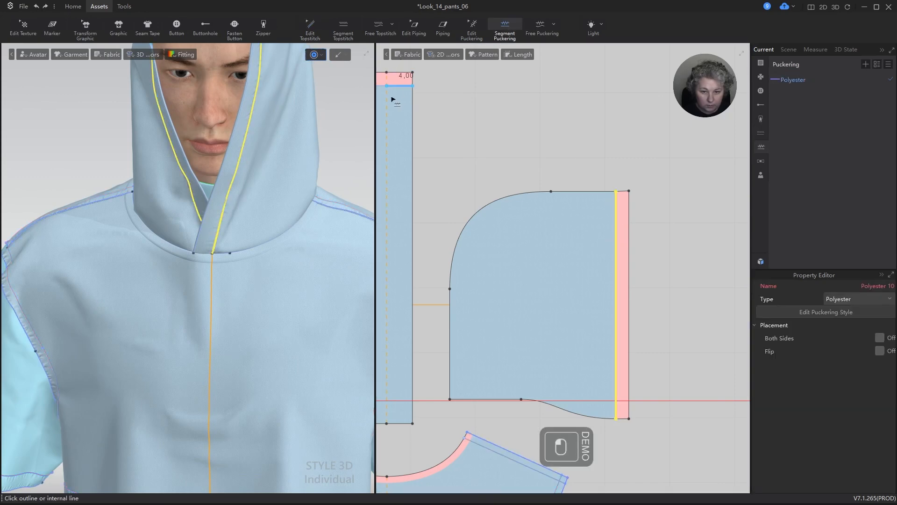
# - Add Polyester segment puckering across the fold line near the upper end of the hood's centre strip
pyautogui.click(400, 85)
pyautogui.scroll(-2, 729, 184)
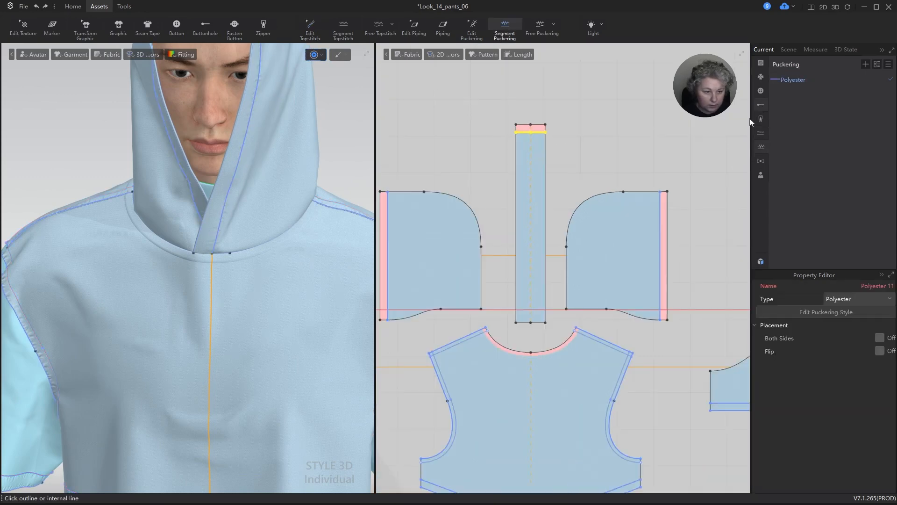
pyautogui.click(761, 133)
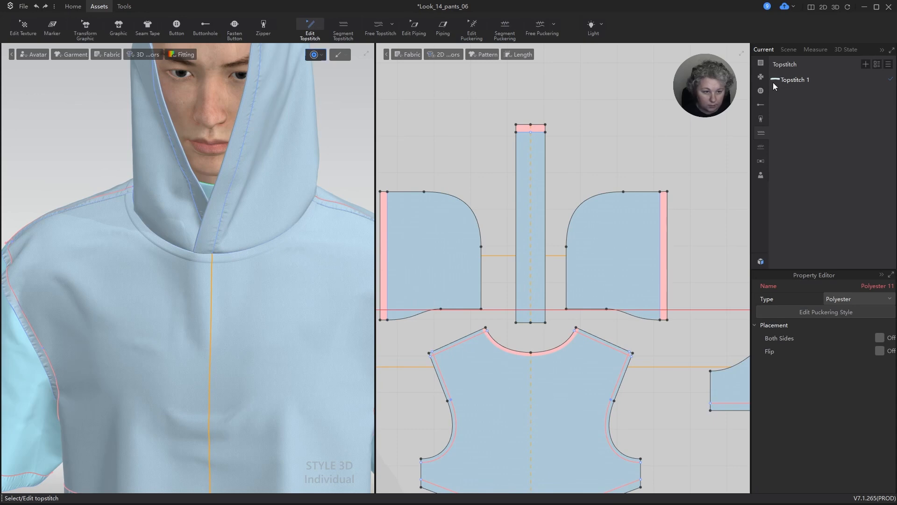
pyautogui.click(761, 146)
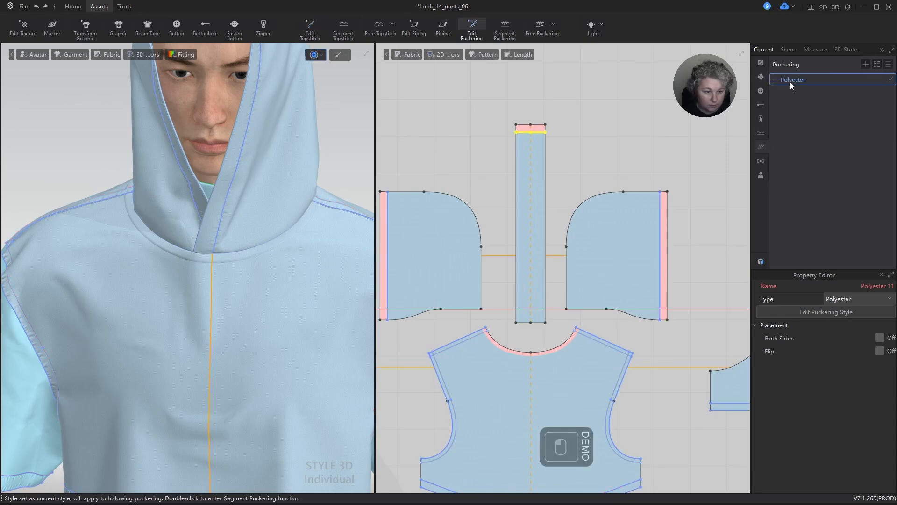
pyautogui.click(793, 79)
pyautogui.scroll(3, 533, 133)
pyautogui.scroll(3, 541, 137)
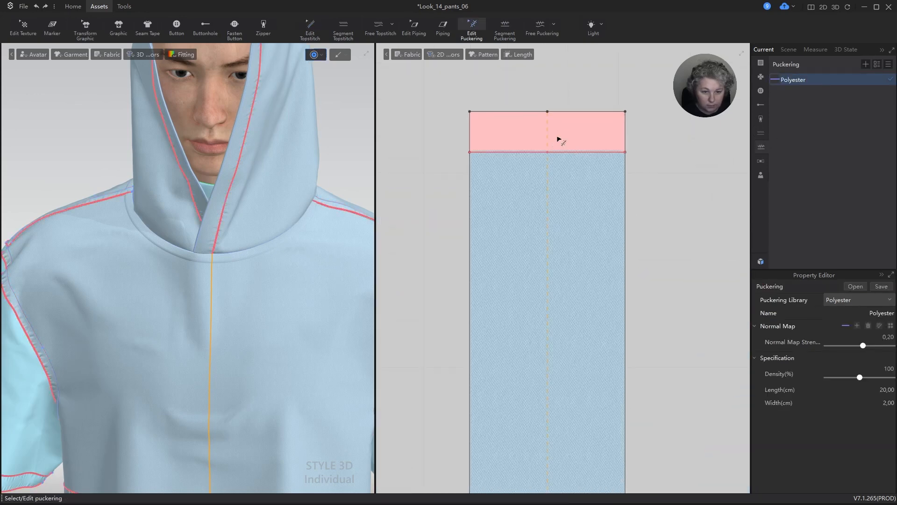
pyautogui.click(503, 25)
pyautogui.click(561, 153)
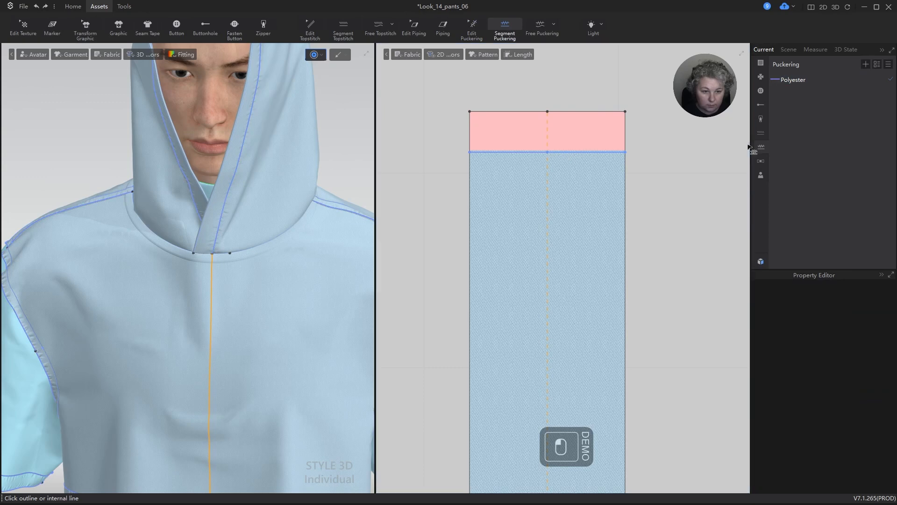
# - Turn on Flip for the puckering on the right half of the centre strip's fold line
pyautogui.scroll(-4, 304, 315)
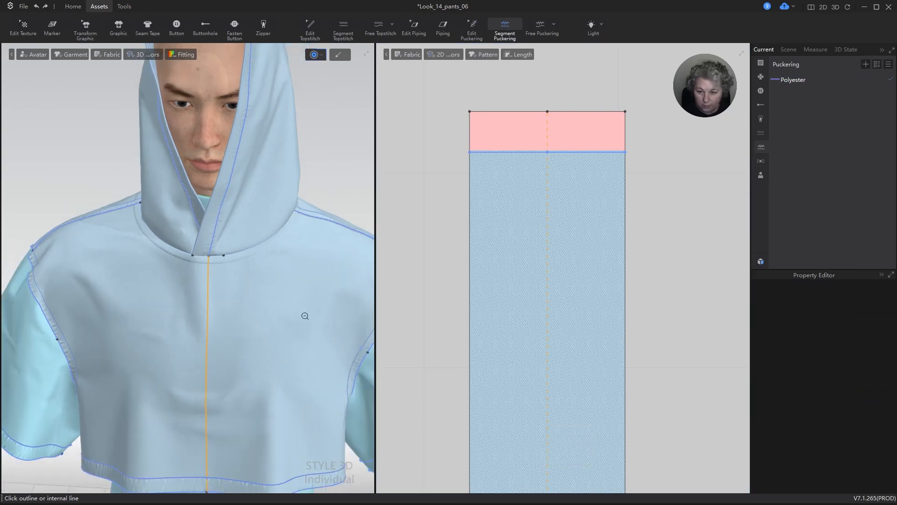
pyautogui.keyDown('alt'); pyautogui.moveTo(303, 178); pyautogui.dragTo(309, 206); pyautogui.keyUp('alt')
pyautogui.scroll(2, 226, 335)
pyautogui.scroll(2, 226, 335)
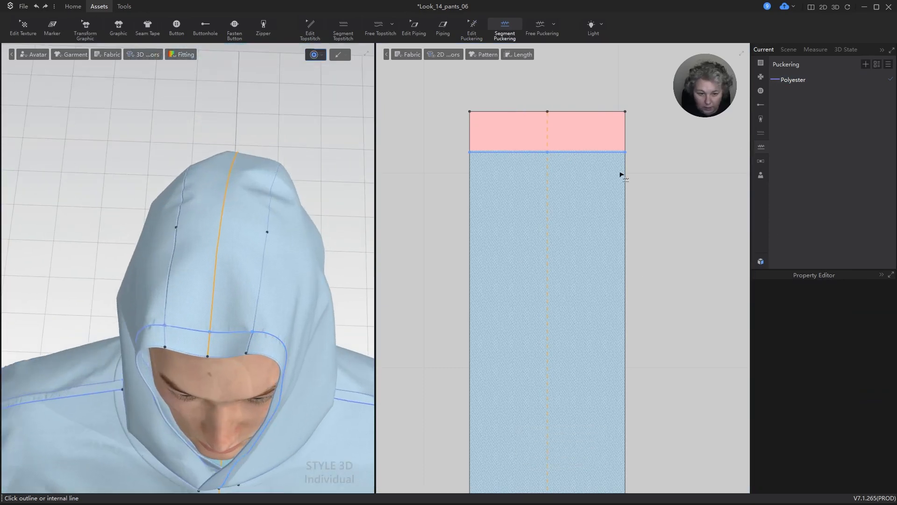
pyautogui.click(476, 28)
pyautogui.click(582, 153)
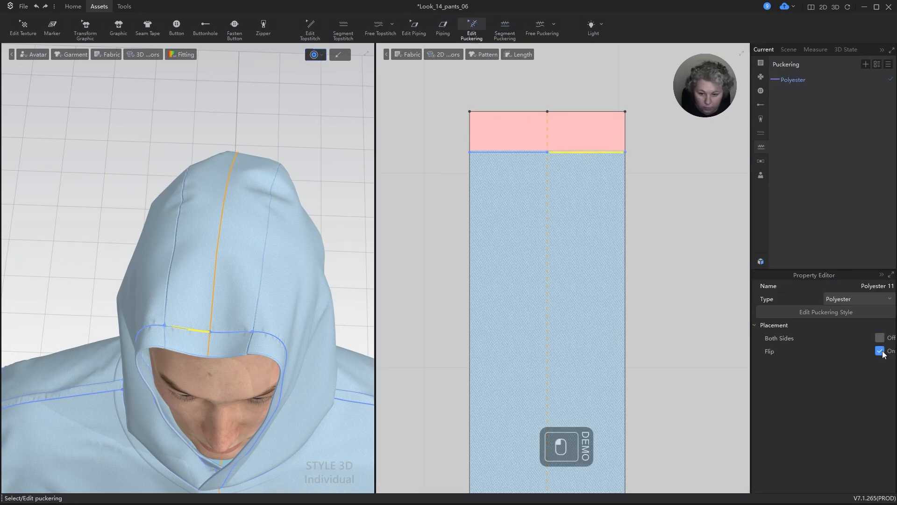
# - Delete the flipped duplicate puckering, Polyester 9, from the hood side panel's front fold line
pyautogui.scroll(-5, 299, 254)
pyautogui.keyDown('alt'); pyautogui.moveTo(326, 286); pyautogui.dragTo(252, 155, button='right'); pyautogui.keyUp('alt')
pyautogui.scroll(-5, 567, 183)
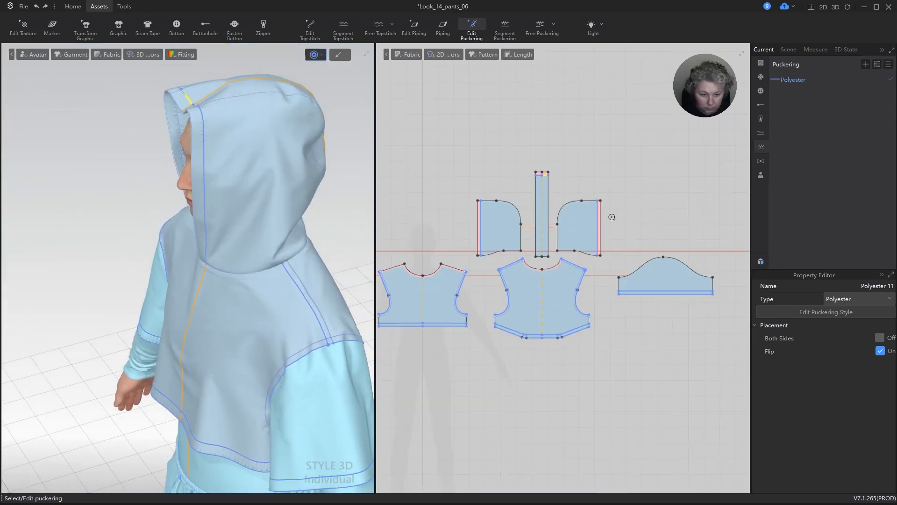
pyautogui.scroll(8, 608, 201)
pyautogui.scroll(3, 605, 189)
pyautogui.click(610, 164)
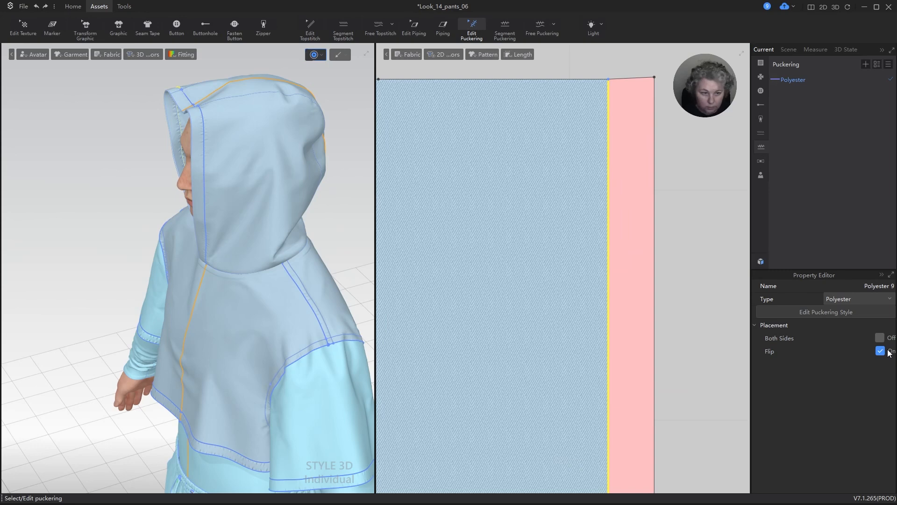
pyautogui.moveTo(164, 202); pyautogui.dragTo(217, 188, button='right')
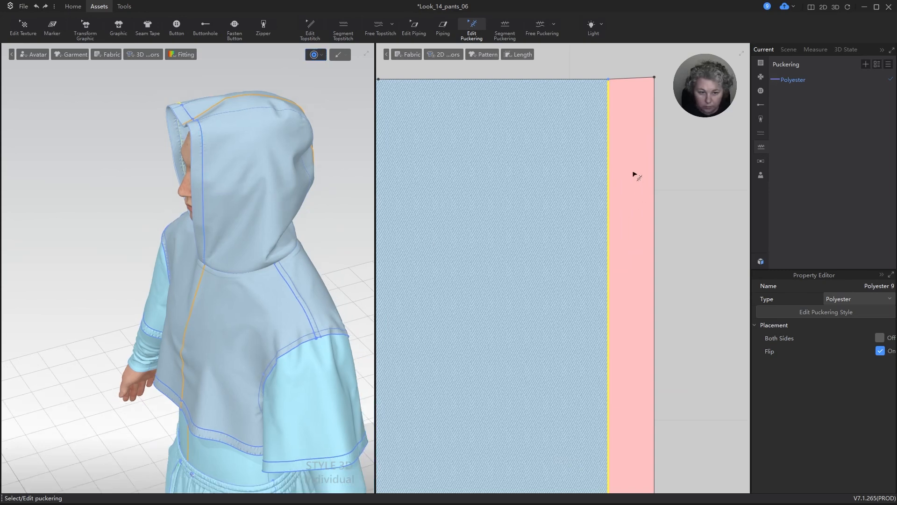
pyautogui.press('Delete')
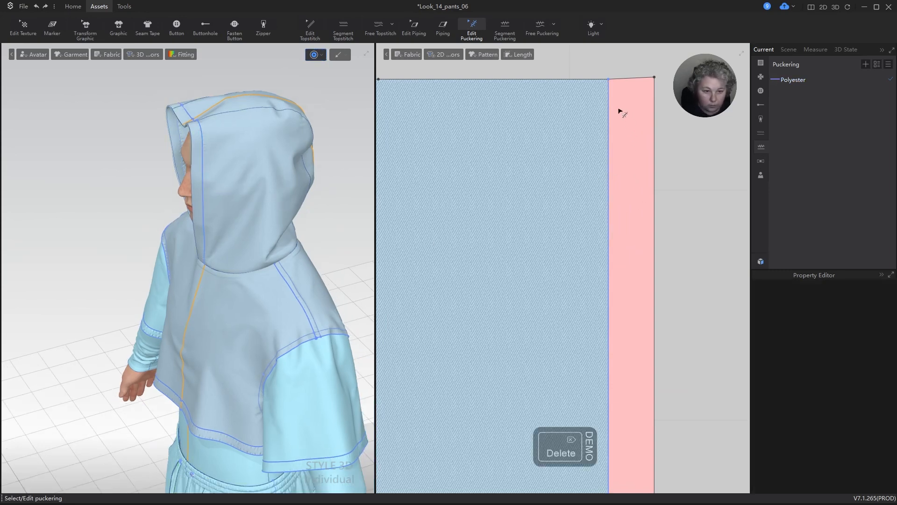
# - Turn on Flip for the remaining puckering along the side panel's front fold line
pyautogui.click(609, 116)
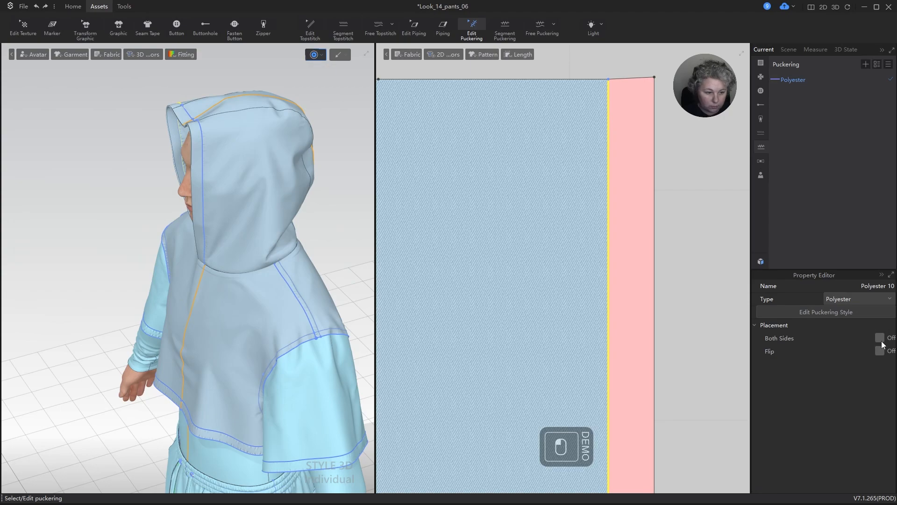
pyautogui.scroll(5, 231, 141)
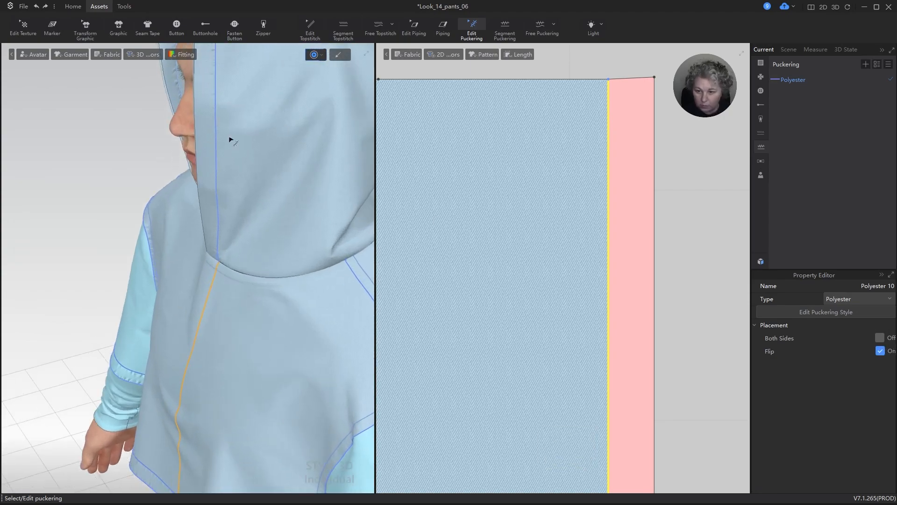
pyautogui.moveTo(235, 154)
pyautogui.keyDown('alt'); pyautogui.mouseDown(button='right')
pyautogui.moveTo(264, 174)
pyautogui.moveTo(236, 159)
pyautogui.moveTo(242, 164)
pyautogui.mouseUp(button='right'); pyautogui.keyUp('alt')
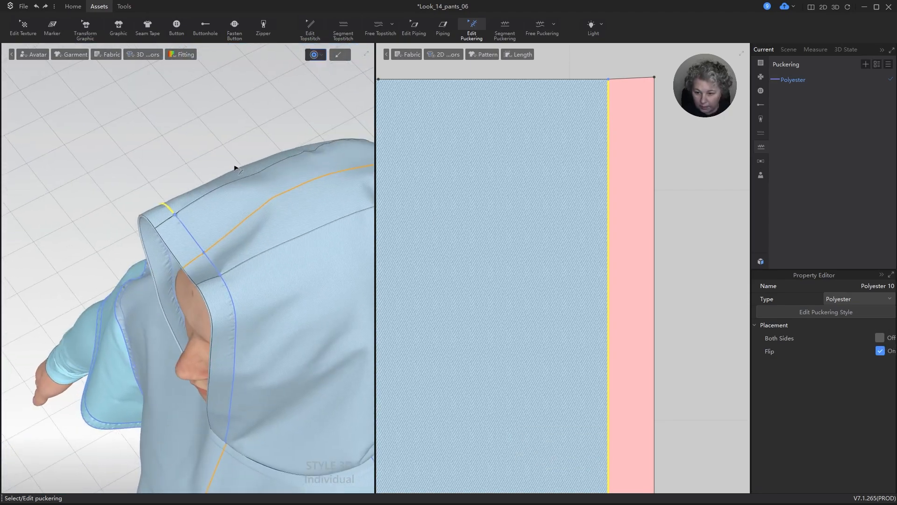
# - Align the two upper points of the side panel's folded front band with each other
pyautogui.scroll(-6, 666, 235)
pyautogui.scroll(5, 666, 233)
pyautogui.press('z')
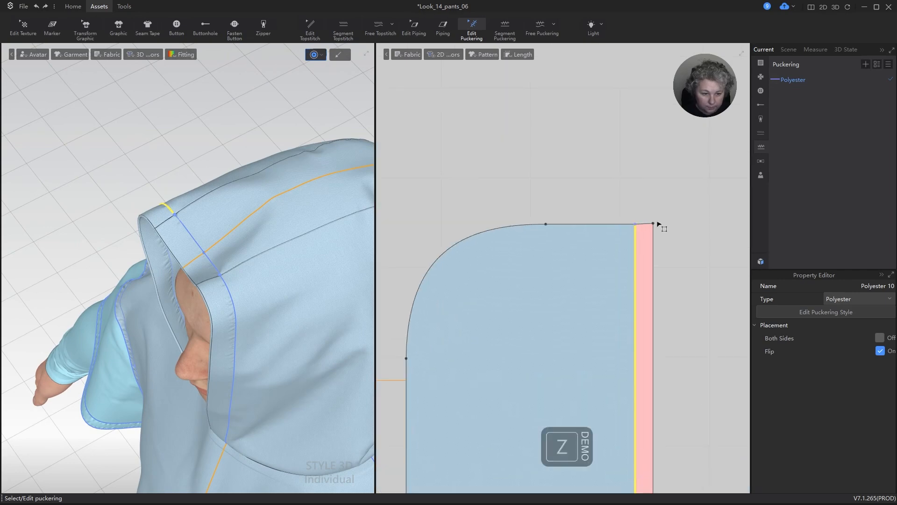
pyautogui.click(654, 224)
pyautogui.scroll(4, 647, 229)
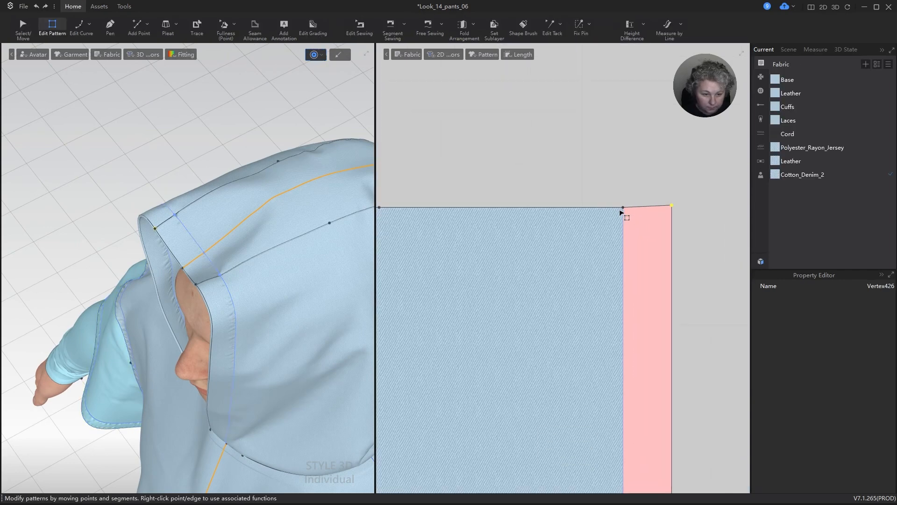
pyautogui.keyDown('shift'); pyautogui.click(622, 211); pyautogui.keyUp('shift')
pyautogui.keyDown('shift'); pyautogui.click(650, 215); pyautogui.keyUp('shift')
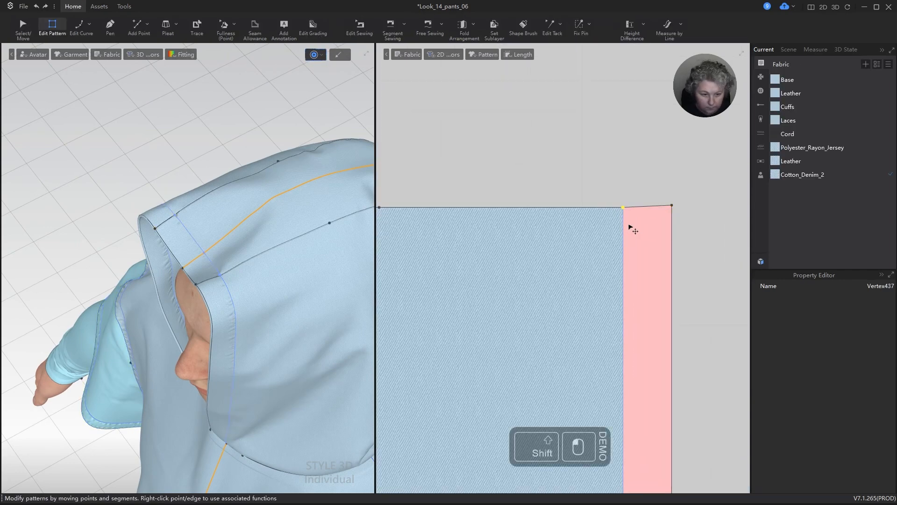
pyautogui.hotkey('alt', 'b')
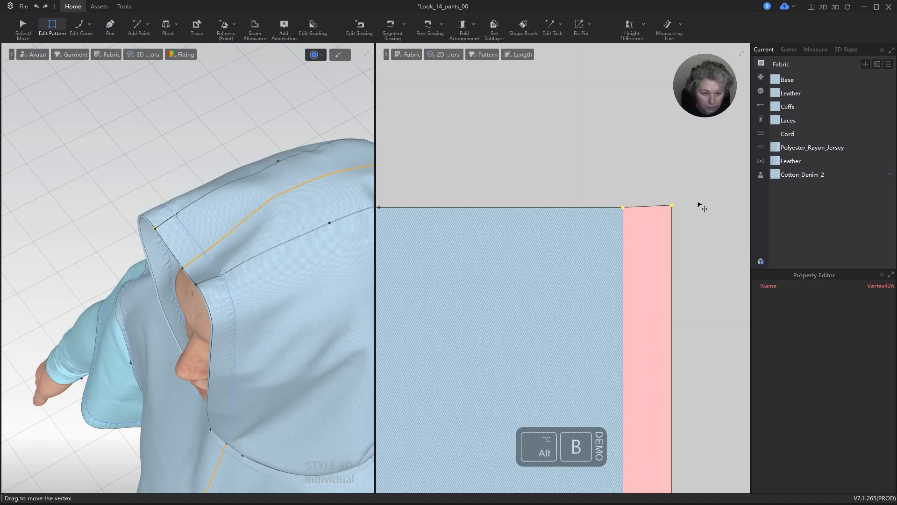
# - Try moving the centre strip's fold line about 0.10 cm toward the strip's upper edge and undo the move
pyautogui.scroll(-6, 691, 212)
pyautogui.scroll(6, 593, 186)
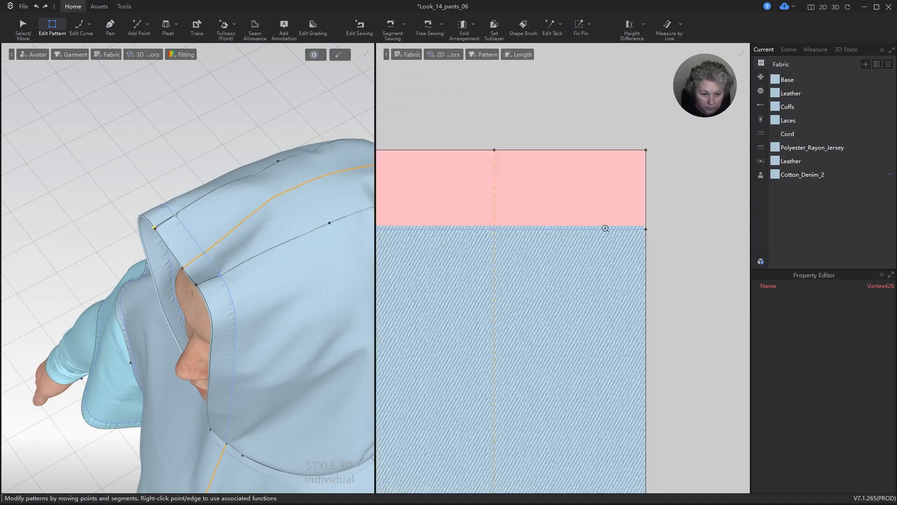
pyautogui.scroll(2, 605, 228)
pyautogui.click(637, 231)
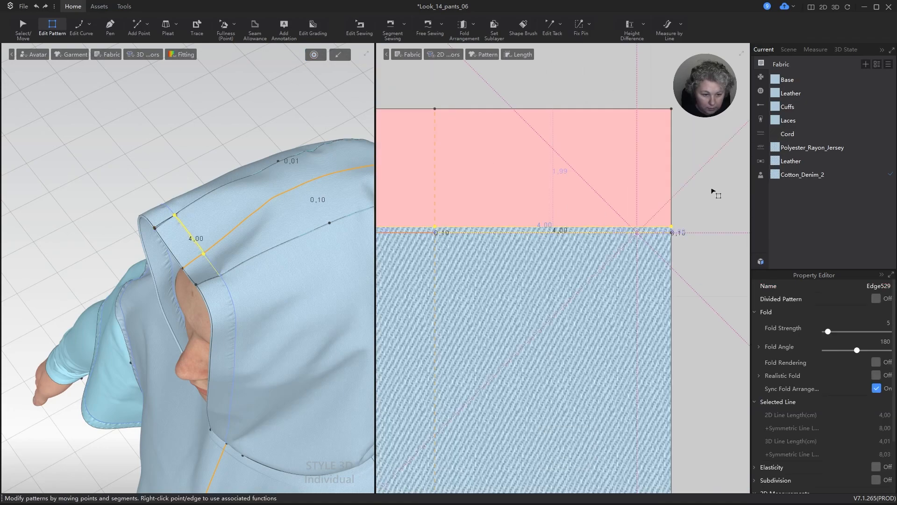
pyautogui.click(668, 187)
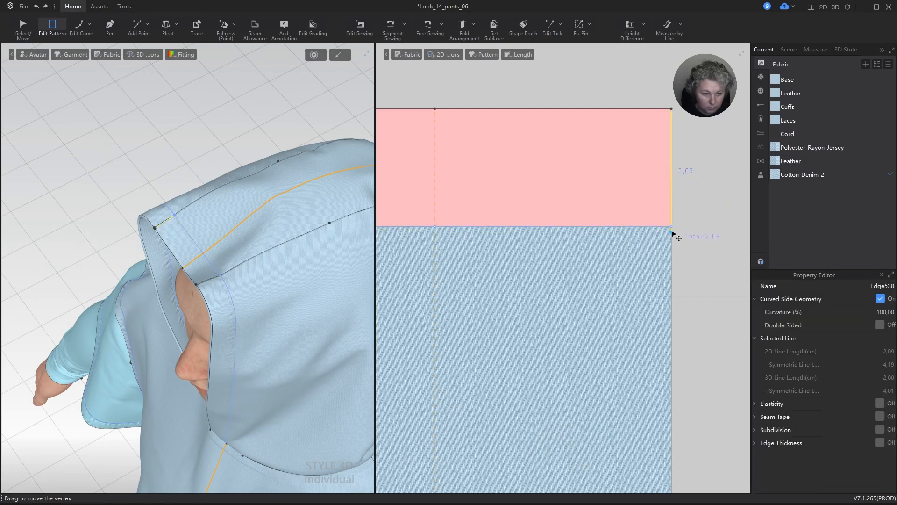
pyautogui.hotkey('ctrl', 'z')
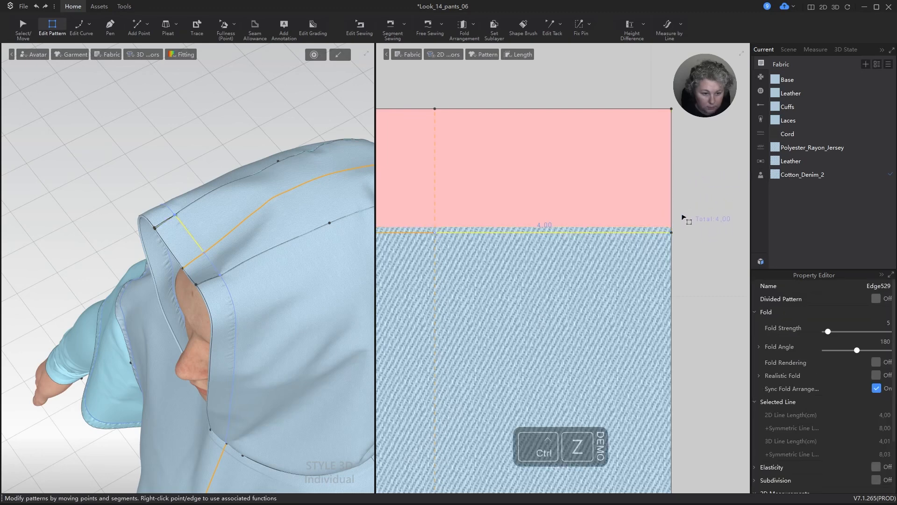
# - Set the side edge of the centre strip's folded band to 2 cm, changing the length from its end
pyautogui.click(675, 146)
pyautogui.press('q')
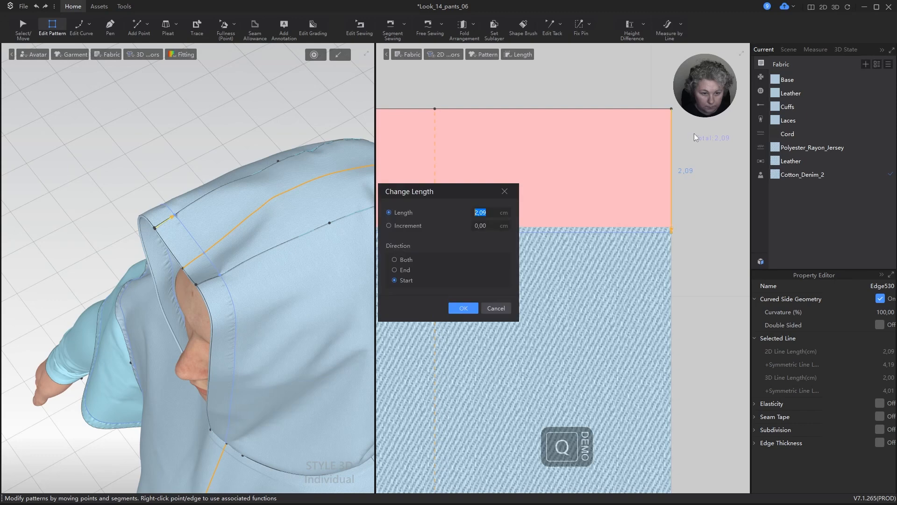
pyautogui.click(394, 270)
pyautogui.click(504, 213)
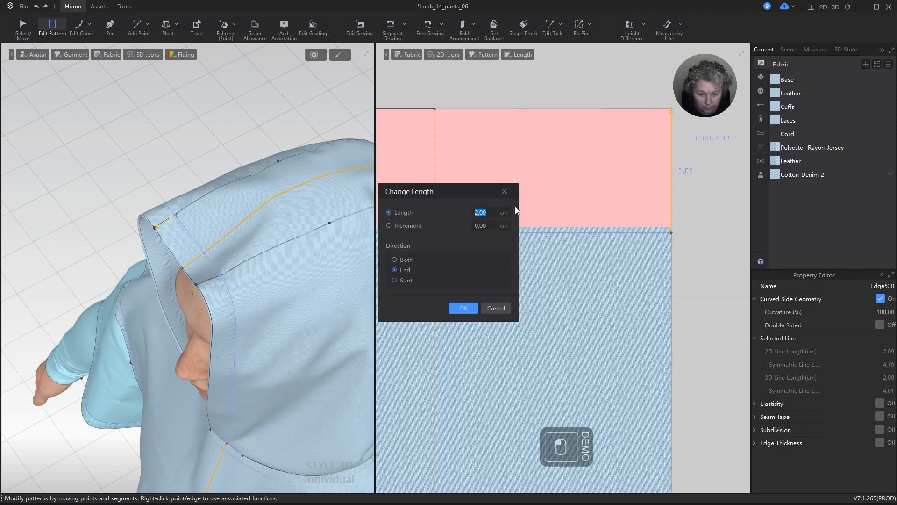
pyautogui.write('2')
pyautogui.press('Return')
pyautogui.scroll(-5, 577, 190)
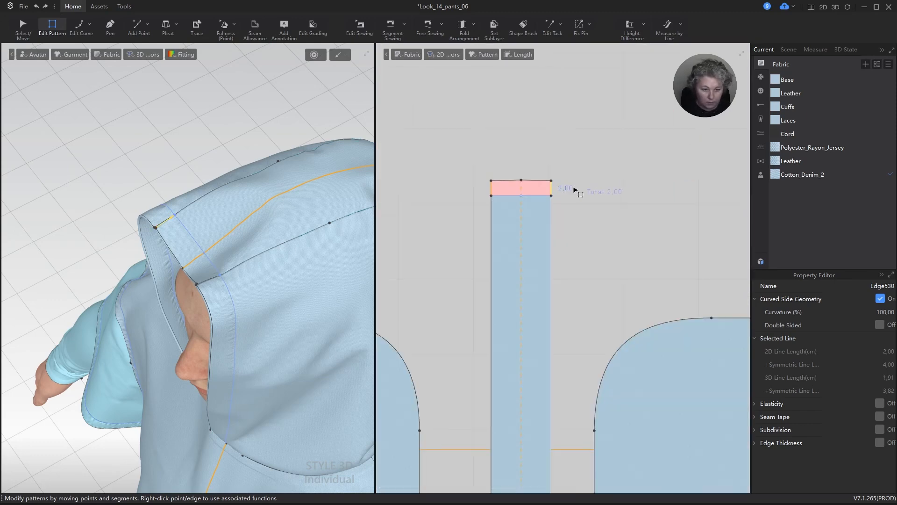
pyautogui.scroll(2, 555, 213)
# - Align the middle point of the centre strip's top edge with the strip's upper corner point
pyautogui.click(566, 197)
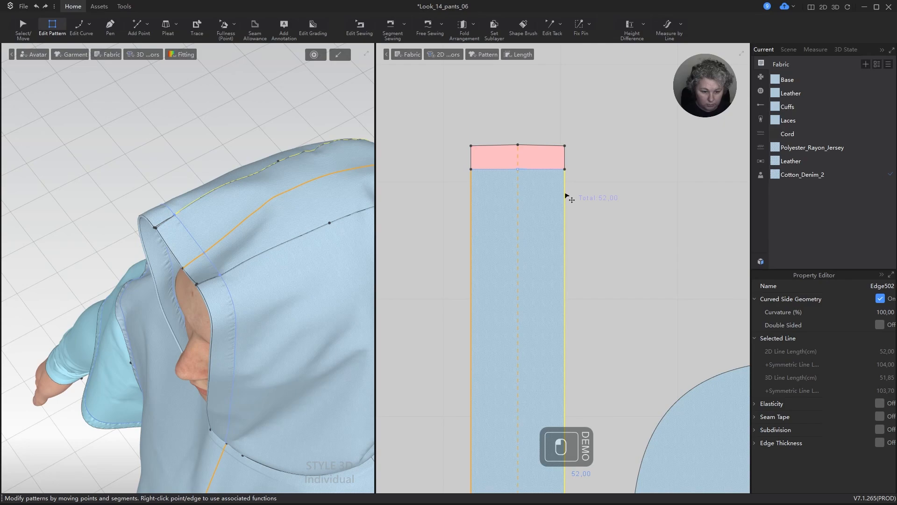
pyautogui.scroll(5, 496, 149)
pyautogui.click(518, 145)
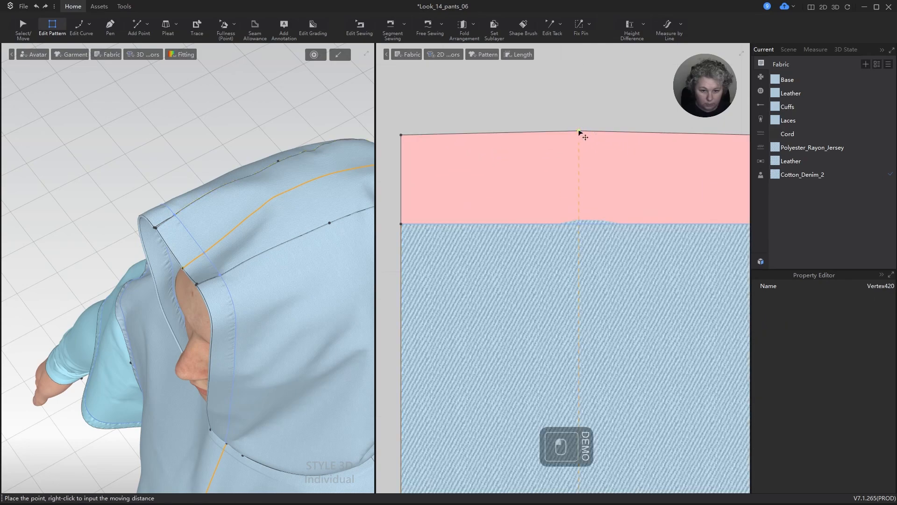
pyautogui.keyDown('shift'); pyautogui.click(401, 135); pyautogui.keyUp('shift')
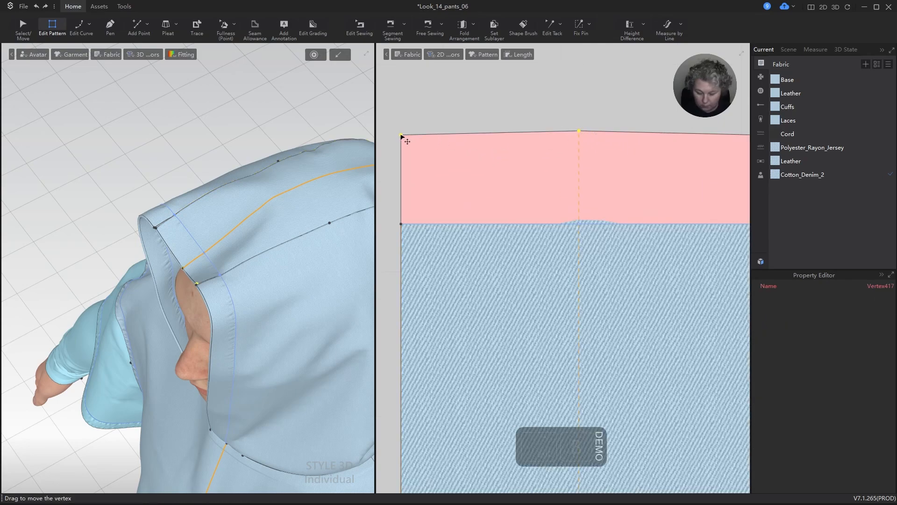
pyautogui.click(576, 100)
pyautogui.scroll(-5, 579, 114)
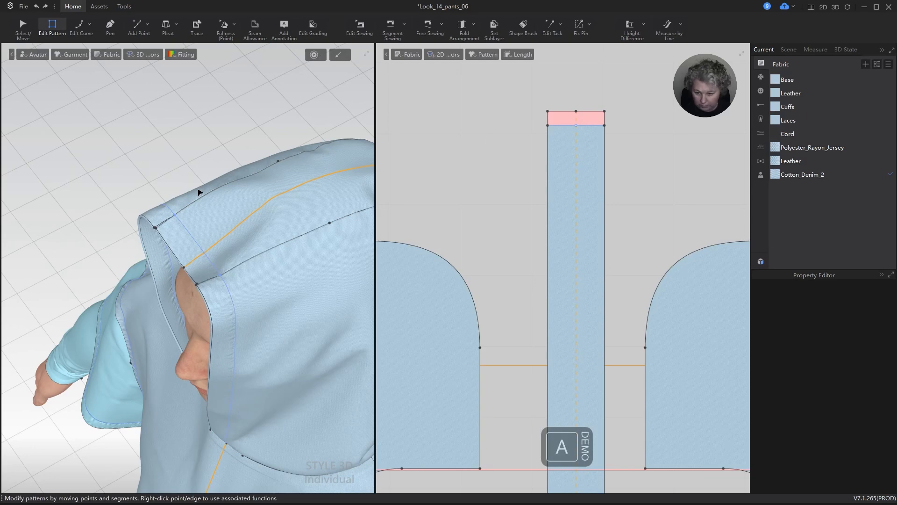
# - Simulate the garment and examine the puckering along the hood's front fold from the side
pyautogui.scroll(-8, 199, 191)
pyautogui.press('space')
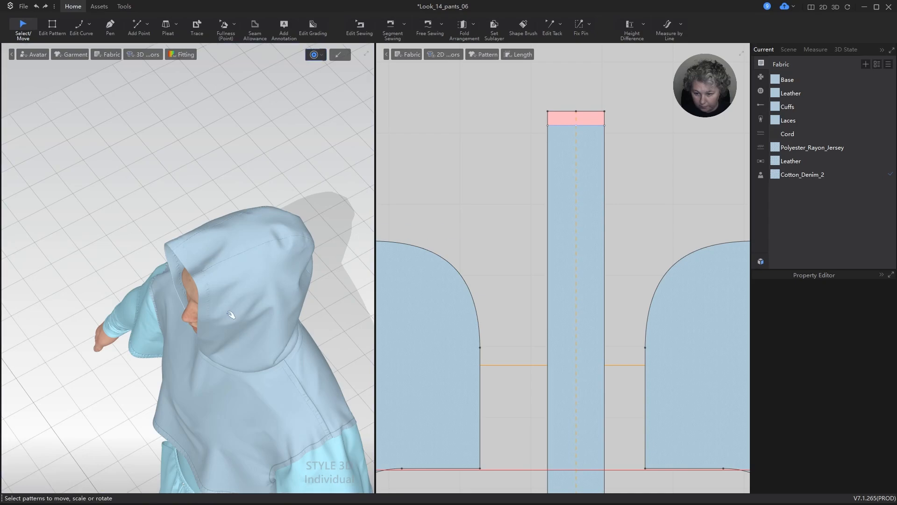
pyautogui.moveTo(240, 345); pyautogui.dragTo(221, 173, button='right')
pyautogui.scroll(6, 225, 165)
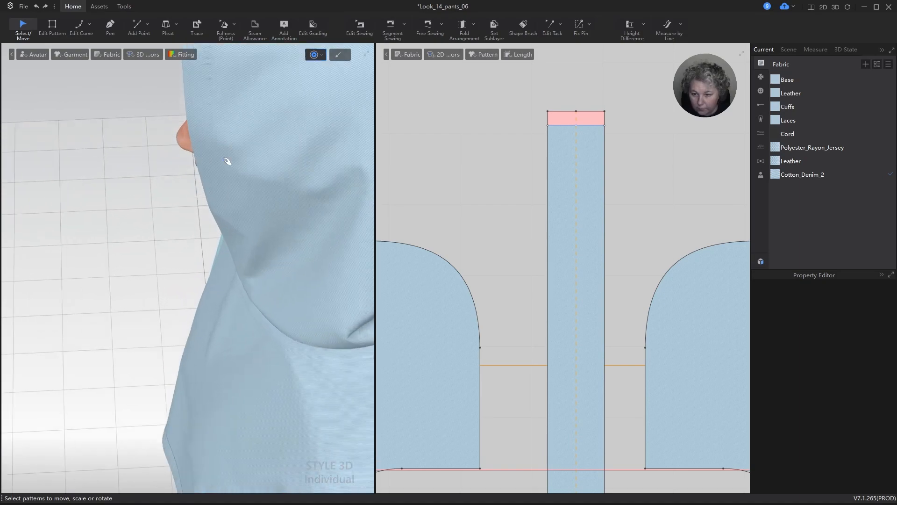
pyautogui.moveTo(256, 205); pyautogui.dragTo(250, 381, button='middle')
pyautogui.scroll(4, 211, 205)
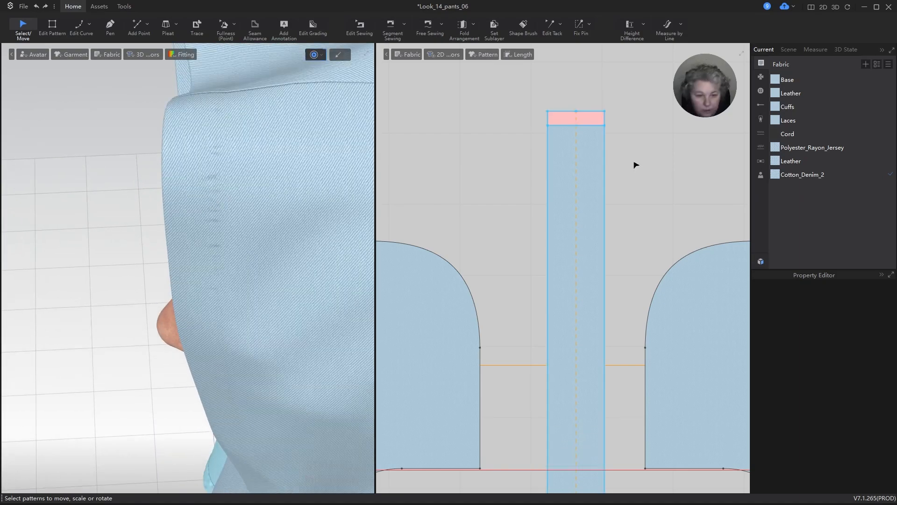
pyautogui.scroll(-6, 521, 164)
pyautogui.scroll(3, 607, 140)
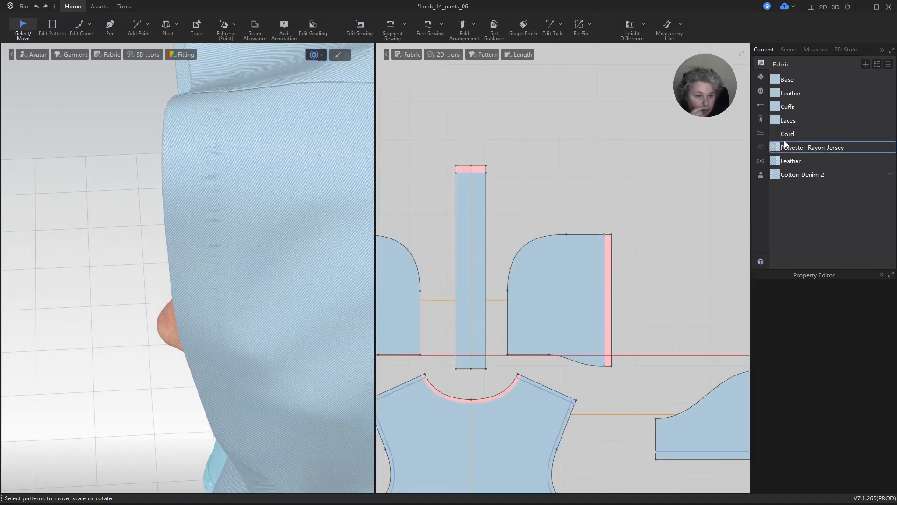
# - Try adding segment puckering to the fold lines of the centre strip and hood side panel, and undo it
pyautogui.click(761, 134)
pyautogui.click(786, 80)
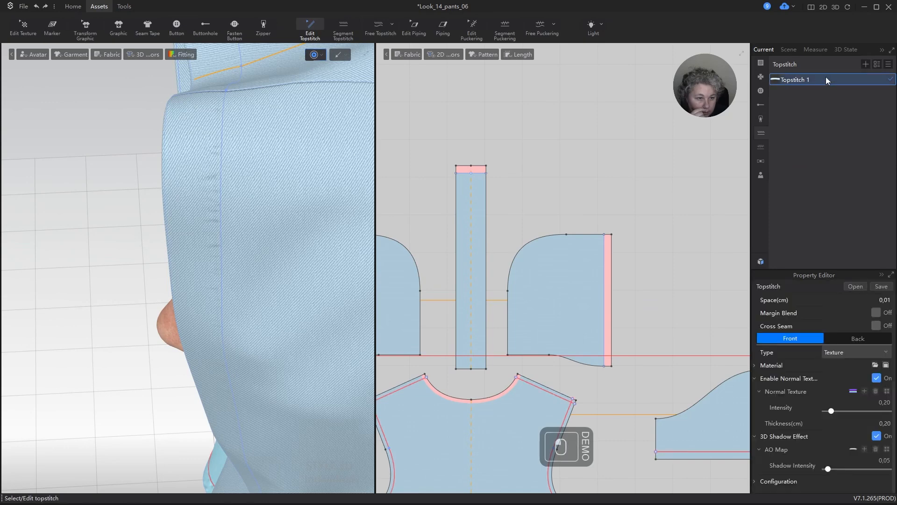
pyautogui.click(504, 27)
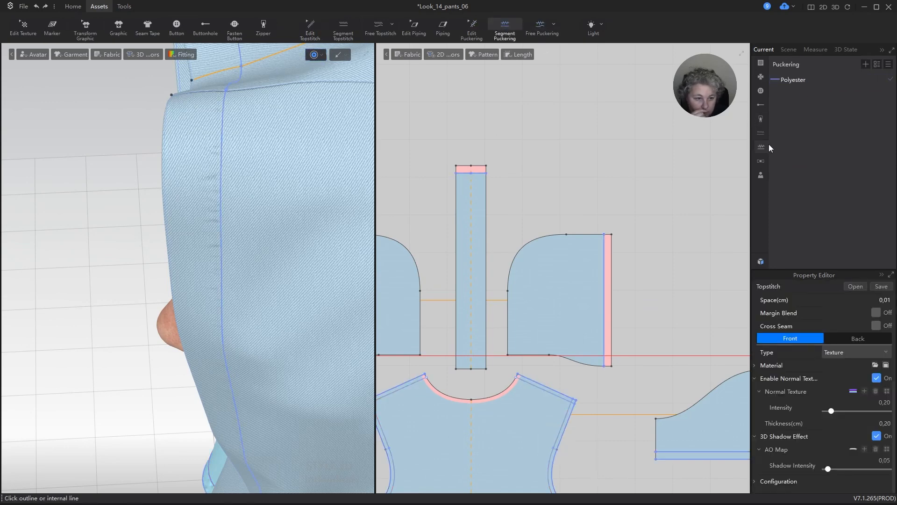
pyautogui.click(762, 133)
pyautogui.click(792, 80)
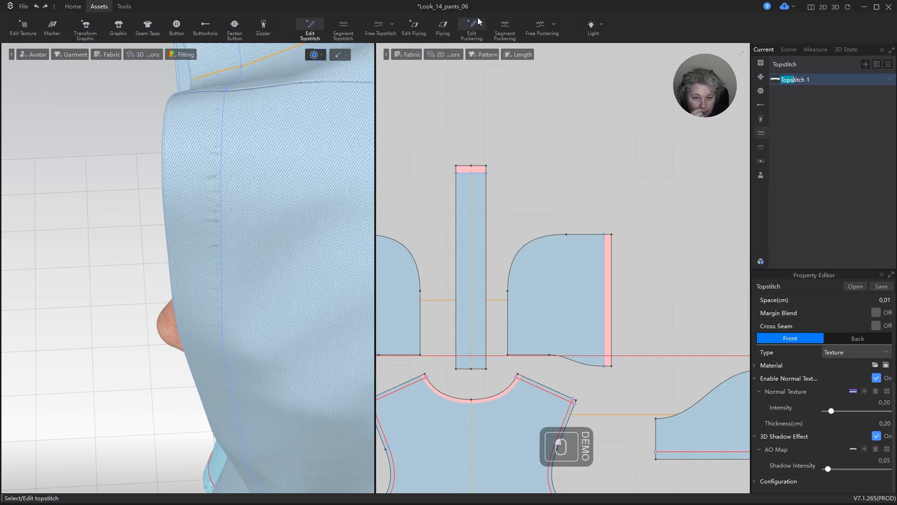
pyautogui.click(506, 26)
pyautogui.click(479, 173)
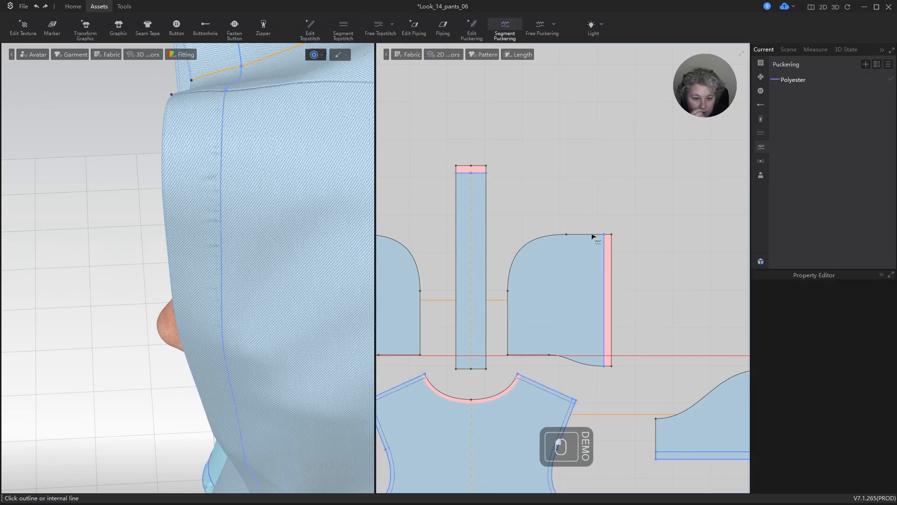
pyautogui.click(605, 251)
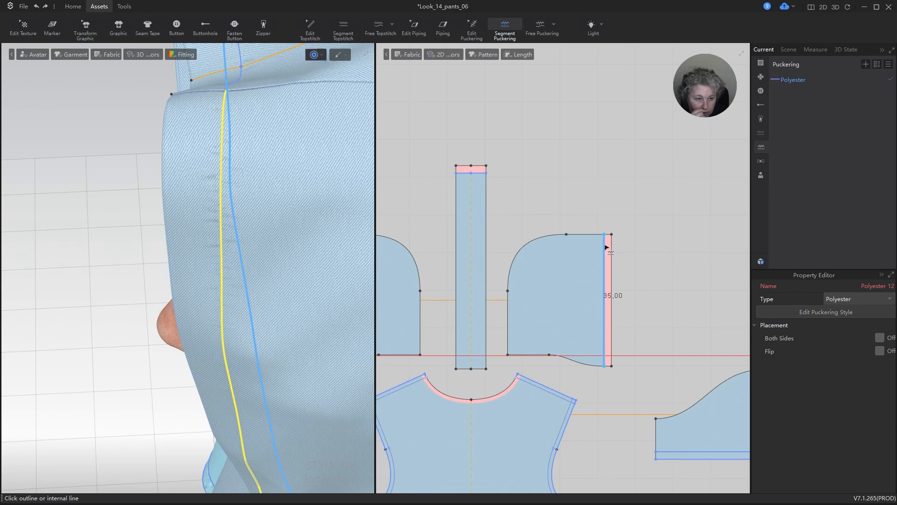
pyautogui.hotkey('ctrl', 'z')
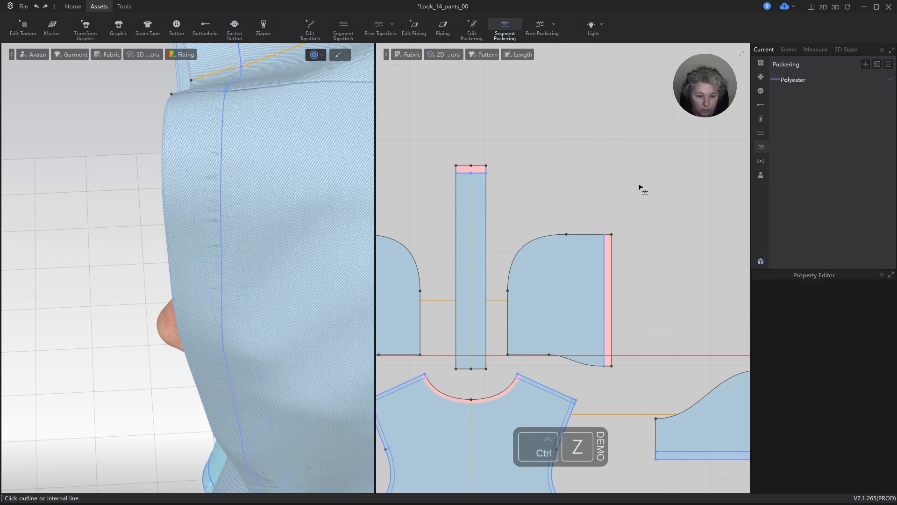
pyautogui.hotkey('ctrl', 'z')
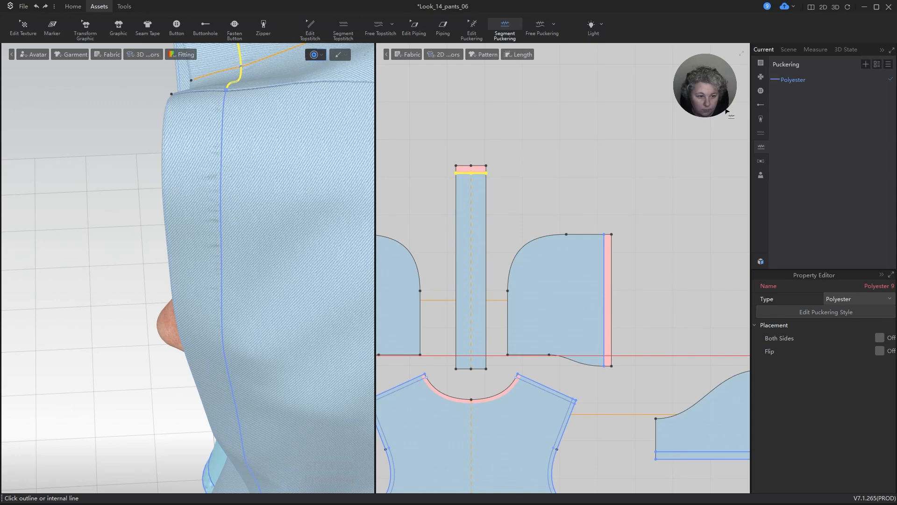
pyautogui.hotkey('ctrl', 'z')
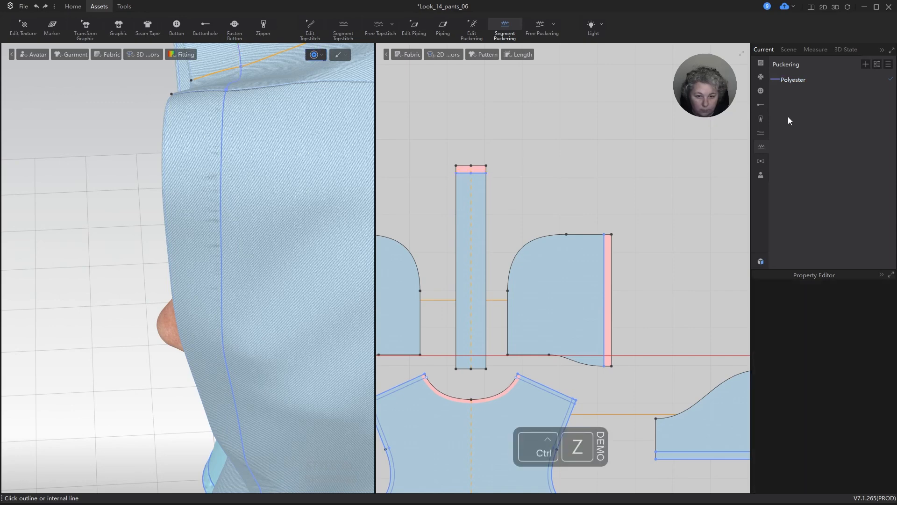
# - Add Topstitch 1 along the fold lines of the centre strip and hood side panels and along the panels' front edges
pyautogui.click(761, 134)
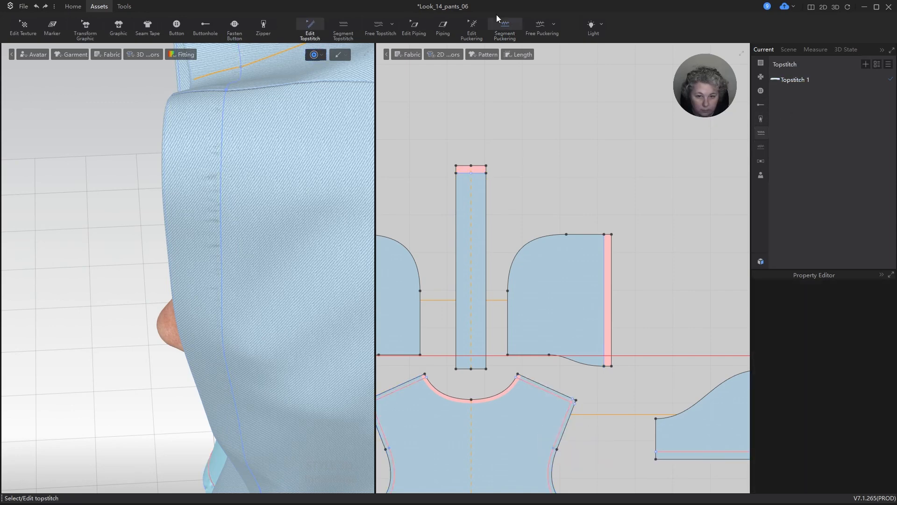
pyautogui.click(343, 27)
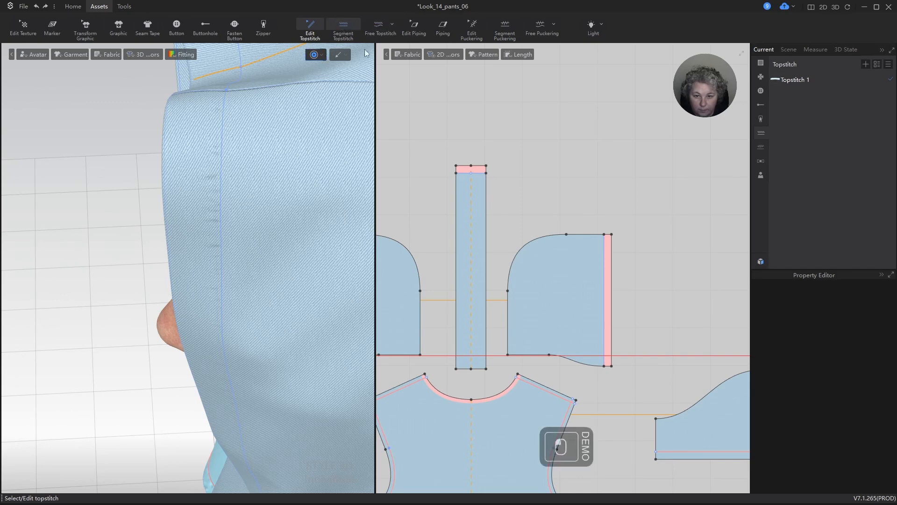
pyautogui.click(477, 174)
pyautogui.click(607, 252)
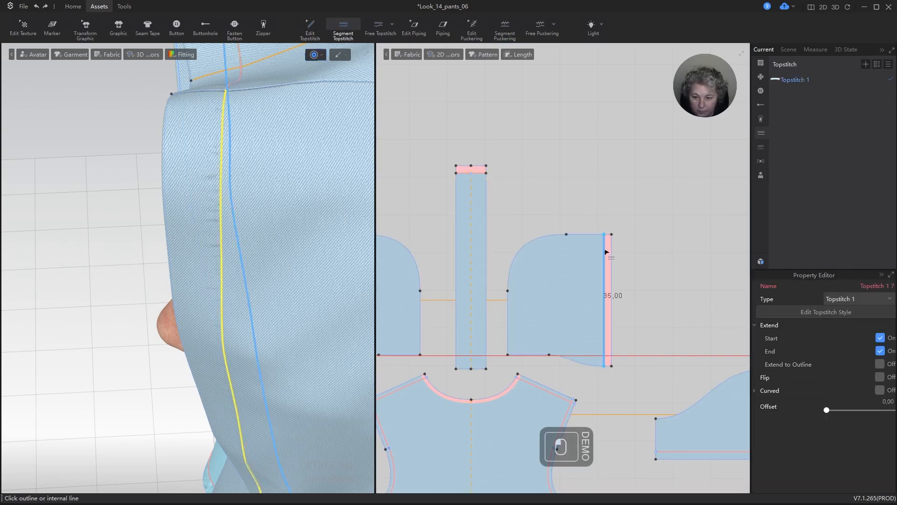
pyautogui.scroll(-5, 246, 173)
pyautogui.moveTo(246, 177); pyautogui.dragTo(322, 169, button='right')
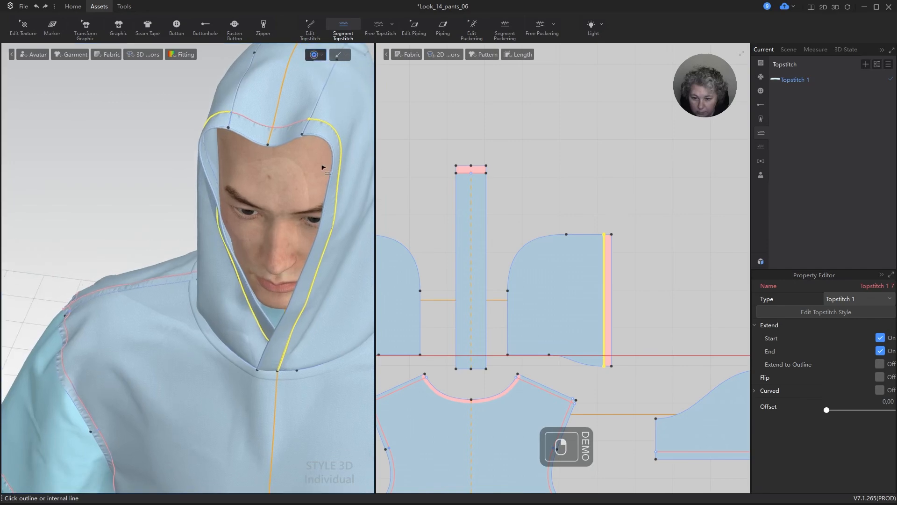
pyautogui.click(226, 144)
pyautogui.moveTo(227, 144); pyautogui.dragTo(310, 144, button='right')
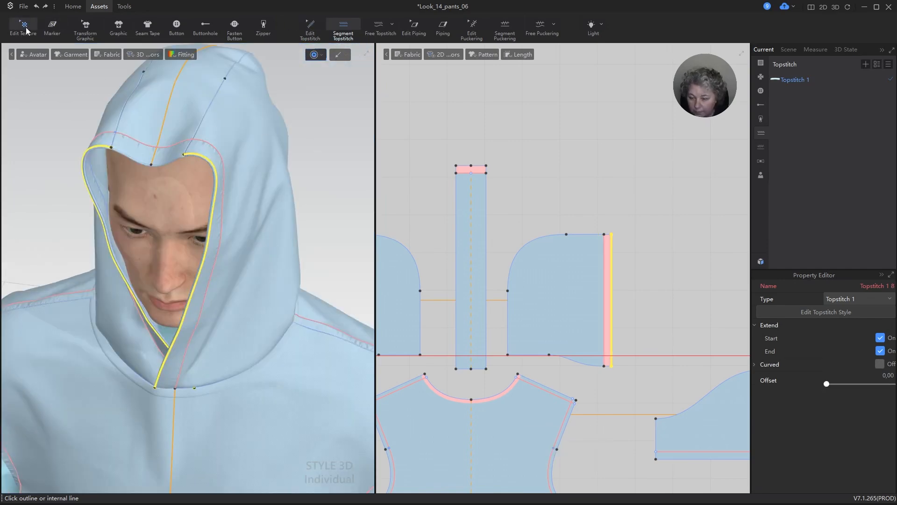
# - Pull both hood side panels outward at the front opening during simulation to smooth the drape, and stop the simulation
pyautogui.press('a')
pyautogui.moveTo(349, 135); pyautogui.dragTo(335, 209, button='right')
pyautogui.scroll(4, 237, 157)
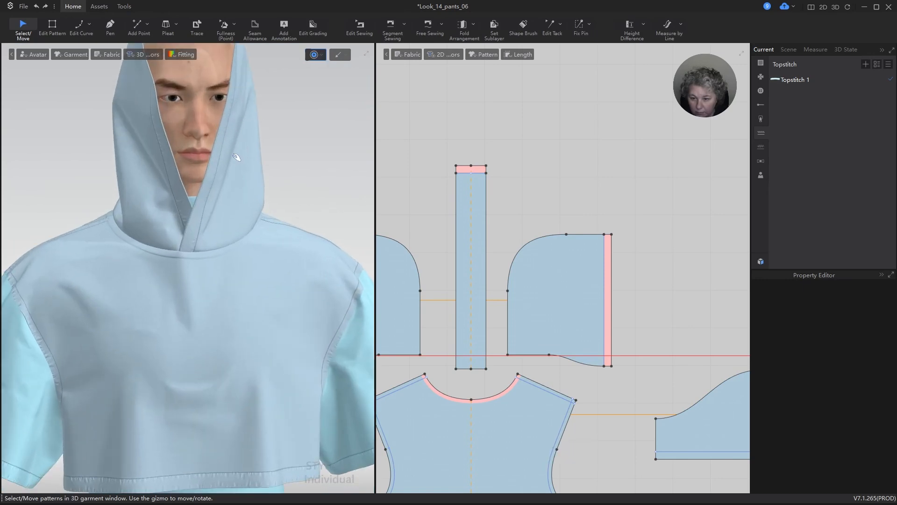
pyautogui.scroll(1, 236, 157)
pyautogui.keyDown('alt'); pyautogui.moveTo(243, 160); pyautogui.dragTo(278, 262); pyautogui.keyUp('alt')
pyautogui.click(262, 223)
pyautogui.moveTo(203, 242); pyautogui.dragTo(219, 242)
pyautogui.moveTo(220, 244); pyautogui.dragTo(195, 252, button='right')
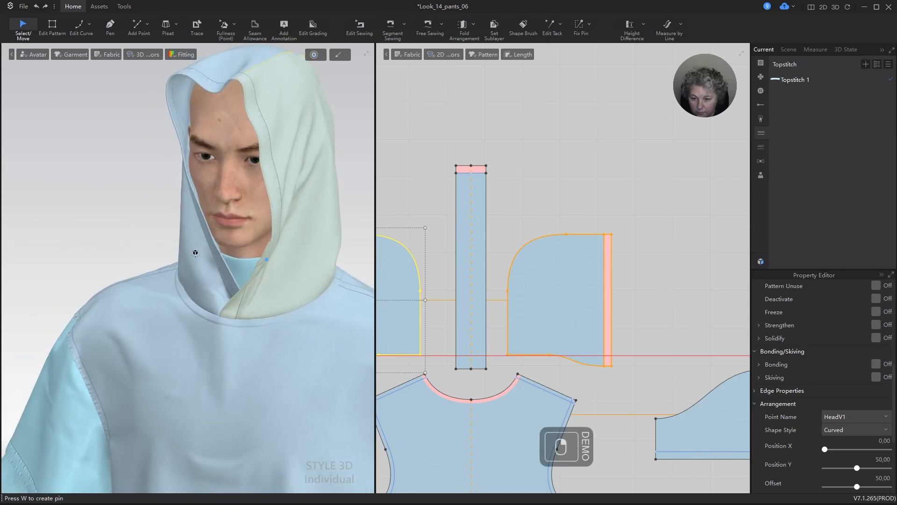
pyautogui.moveTo(208, 240); pyautogui.dragTo(170, 244)
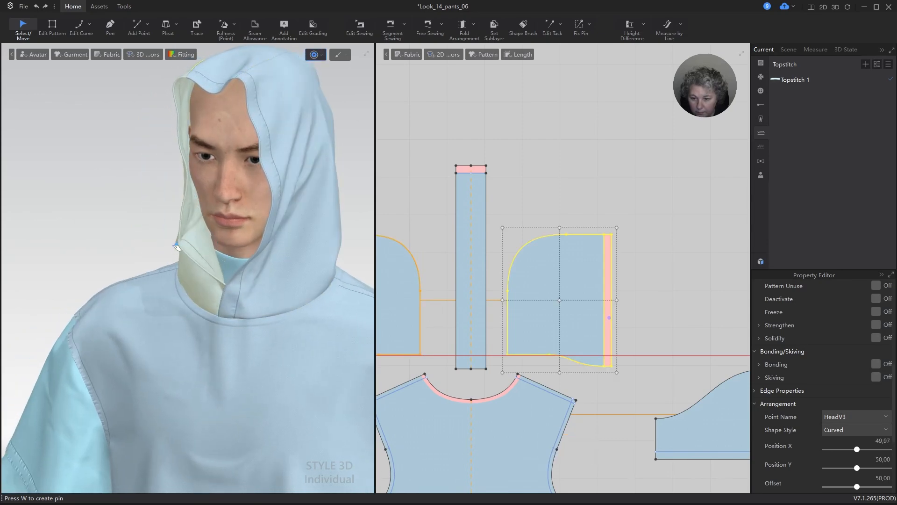
pyautogui.moveTo(206, 220); pyautogui.dragTo(199, 177, button='right')
pyautogui.press('space')
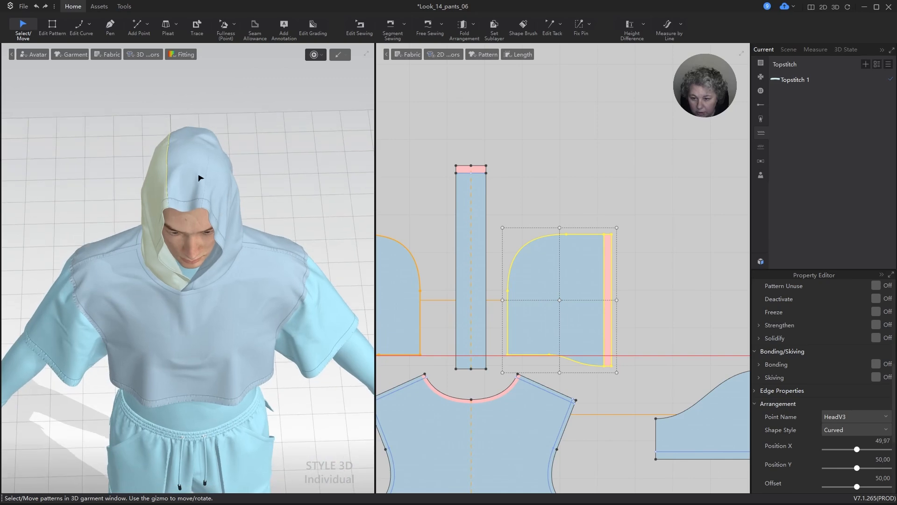
pyautogui.moveTo(268, 177); pyautogui.dragTo(278, 130, button='right')
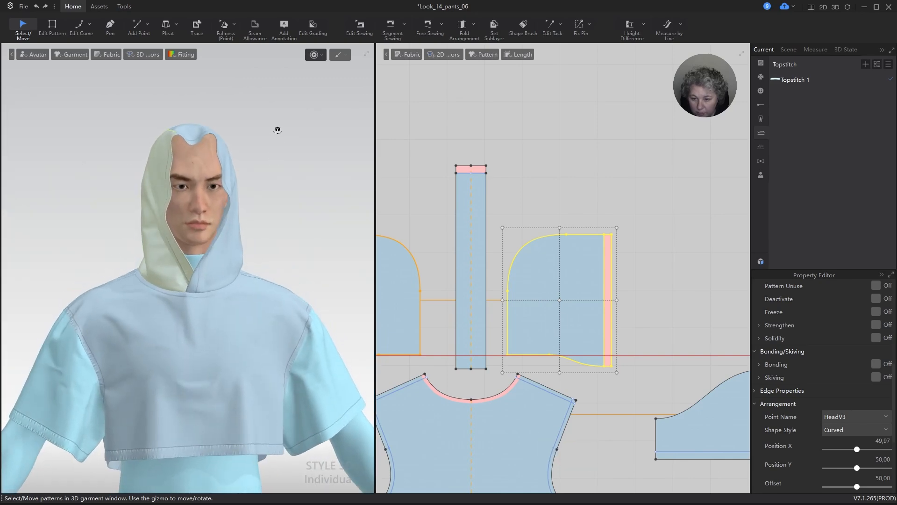
# - Move the side edge of the centre strip's folded band outward by 1 cm to widen the strip's upper end
pyautogui.scroll(-2, 639, 203)
pyautogui.scroll(6, 557, 224)
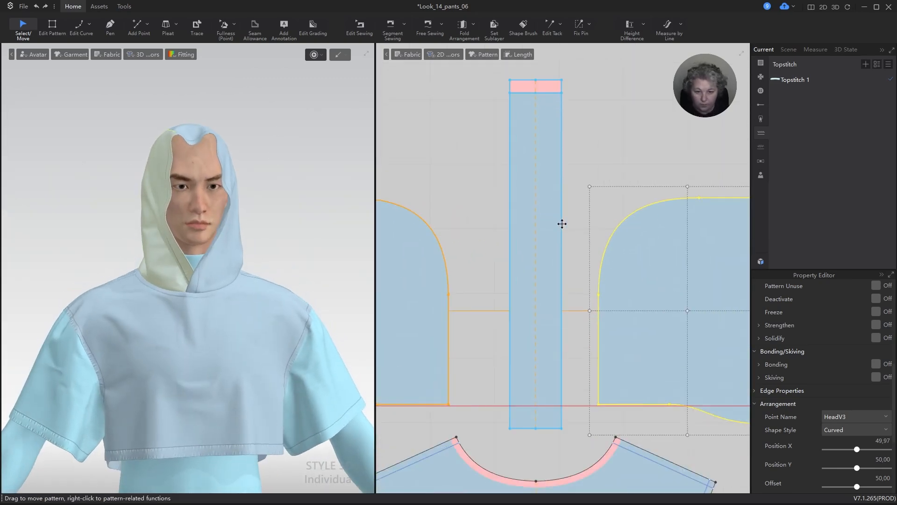
pyautogui.scroll(-3, 565, 214)
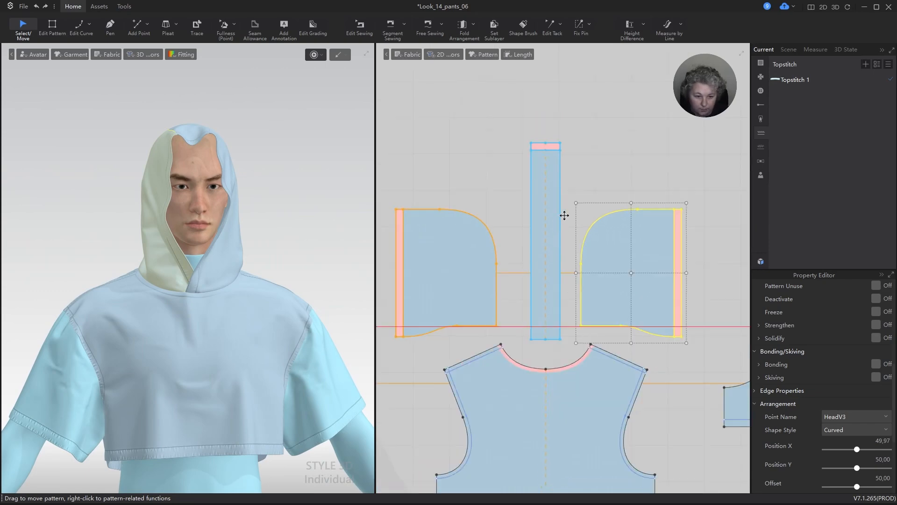
pyautogui.scroll(3, 572, 141)
pyautogui.press('z')
pyautogui.hotkey('ctrl', 's')
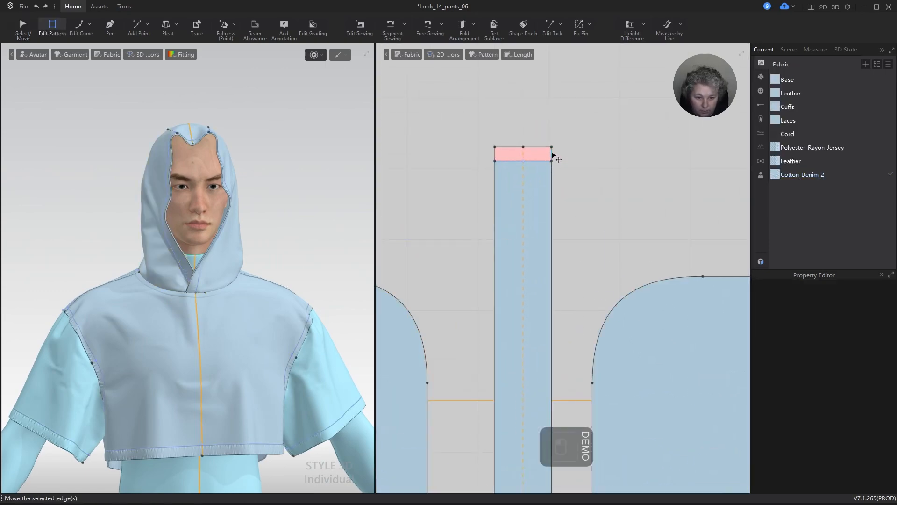
pyautogui.click(552, 154)
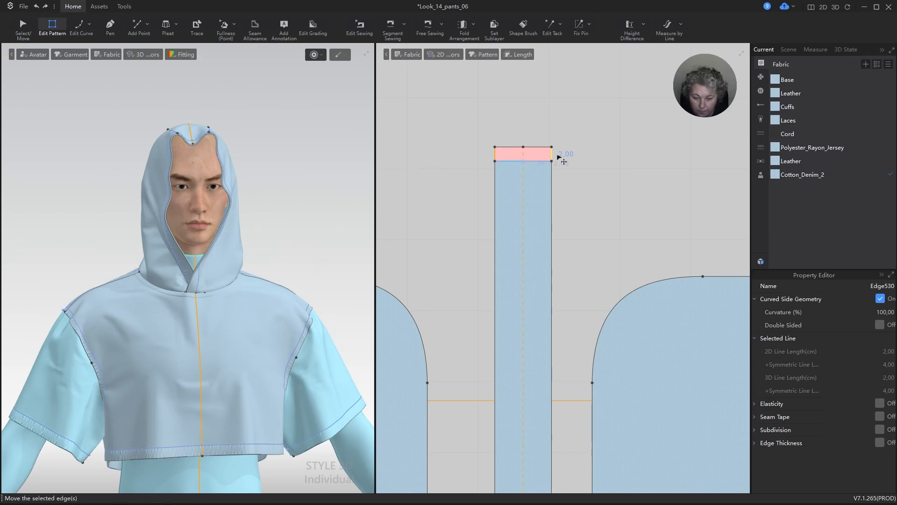
pyautogui.scroll(4, 559, 157)
pyautogui.moveTo(543, 159); pyautogui.dragTo(562, 156)
pyautogui.rightClick(562, 156)
pyautogui.write('1')
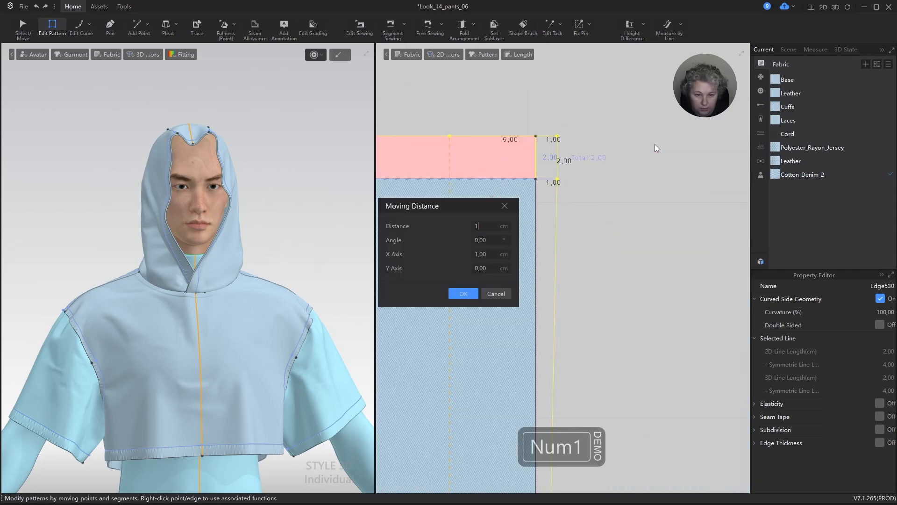
pyautogui.click(463, 293)
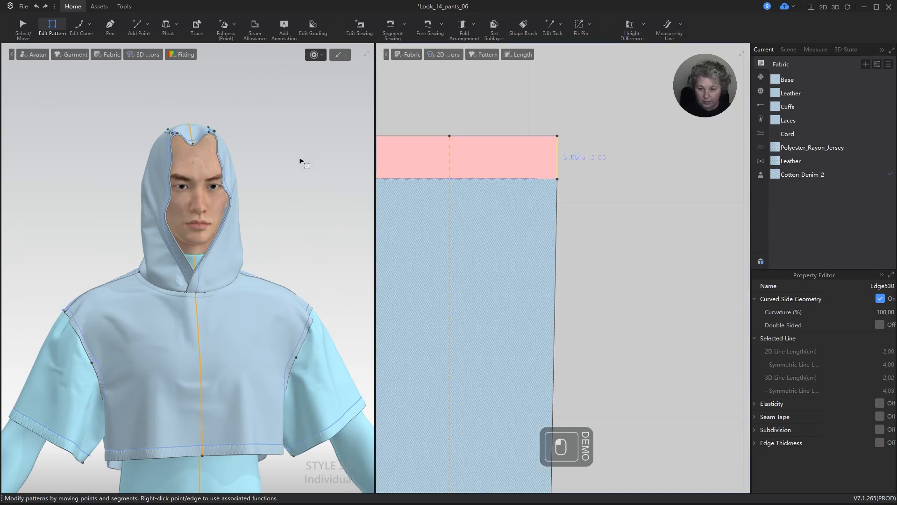
# - Simulate the widened hood, pull both side panels at the front opening to smooth the drape, and resume simulating from the back
pyautogui.press('space')
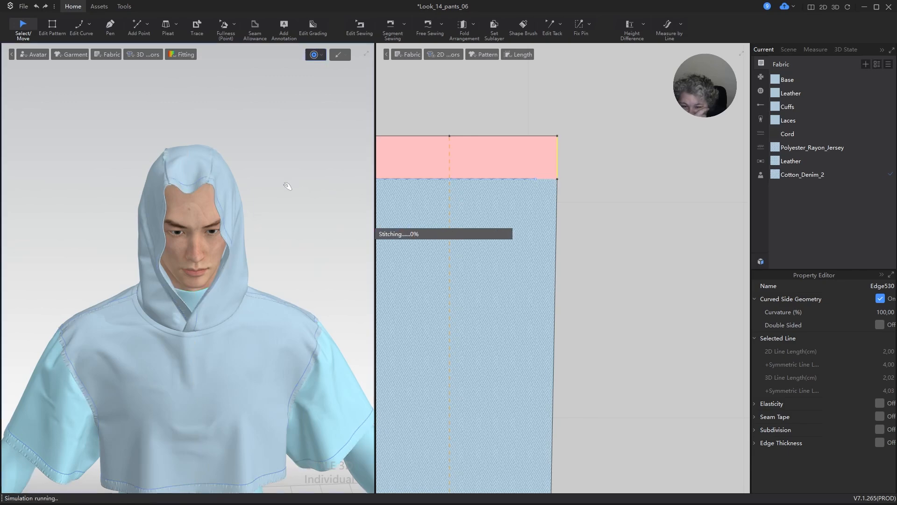
pyautogui.moveTo(222, 170); pyautogui.dragTo(233, 200)
pyautogui.moveTo(151, 175); pyautogui.dragTo(152, 180)
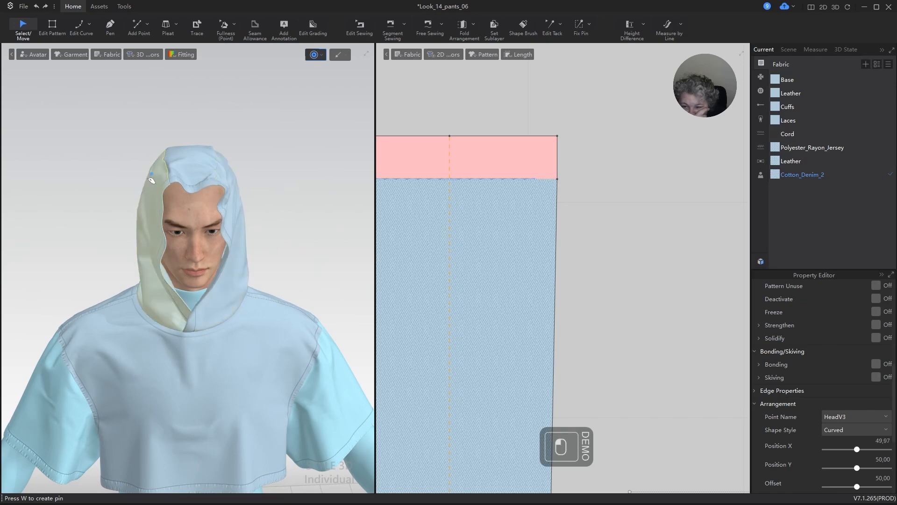
pyautogui.click(228, 202)
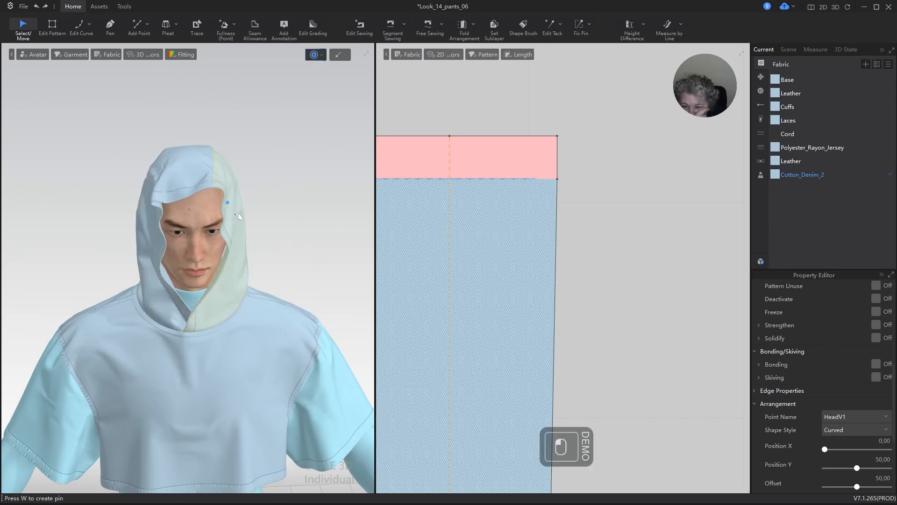
pyautogui.moveTo(242, 219); pyautogui.dragTo(234, 291)
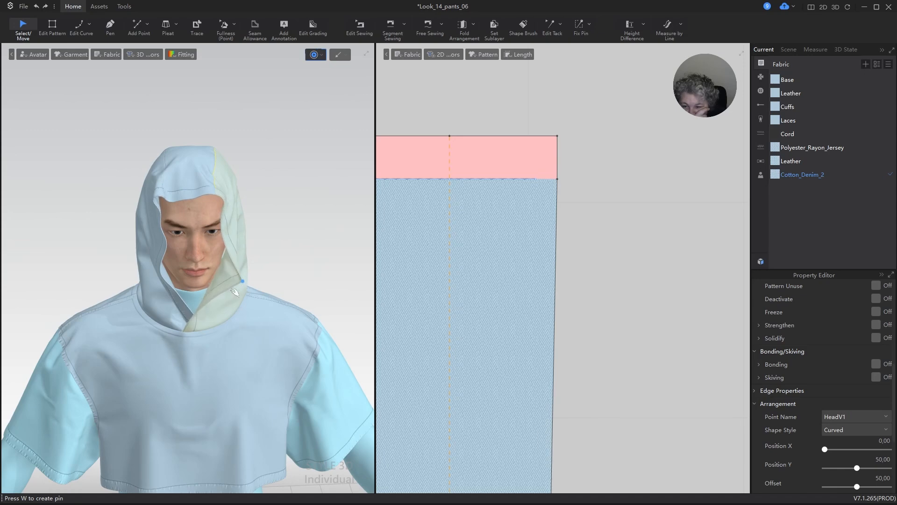
pyautogui.moveTo(166, 282); pyautogui.dragTo(157, 288)
pyautogui.press('space')
pyautogui.scroll(-3, 274, 183)
pyautogui.moveTo(274, 204); pyautogui.dragTo(124, 234, button='right')
pyautogui.press('space')
# - Align the centre strip's lower corner point with its fold-level corner point so the strip's side runs straight
pyautogui.scroll(-5, 601, 163)
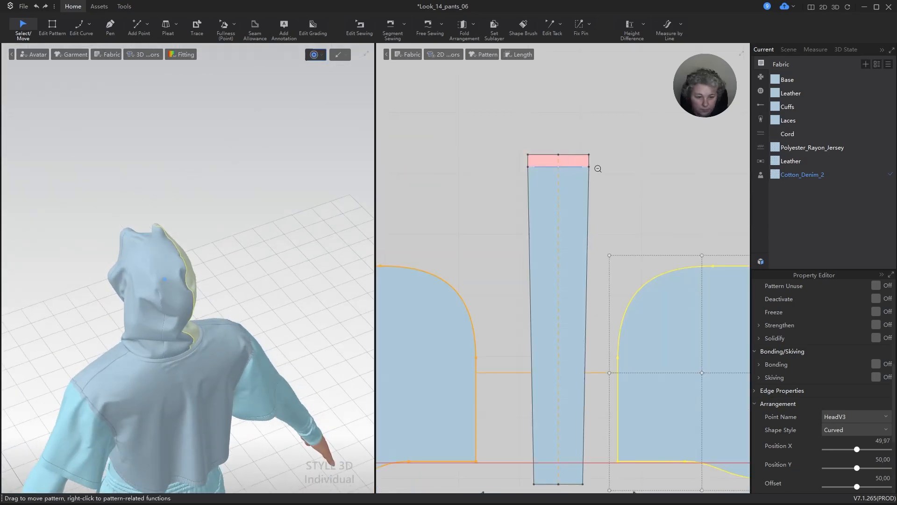
pyautogui.scroll(-2, 598, 169)
pyautogui.scroll(10, 584, 232)
pyautogui.press('z')
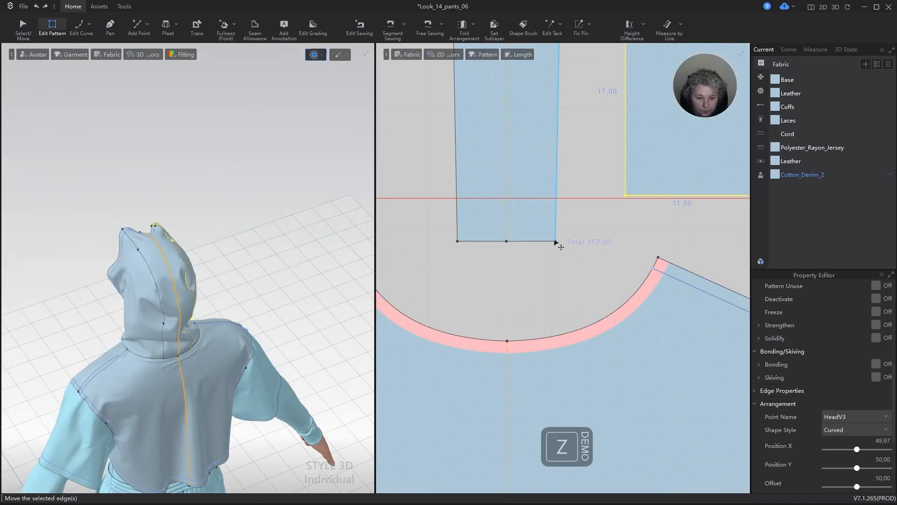
pyautogui.click(556, 242)
pyautogui.scroll(-6, 559, 242)
pyautogui.scroll(4, 601, 184)
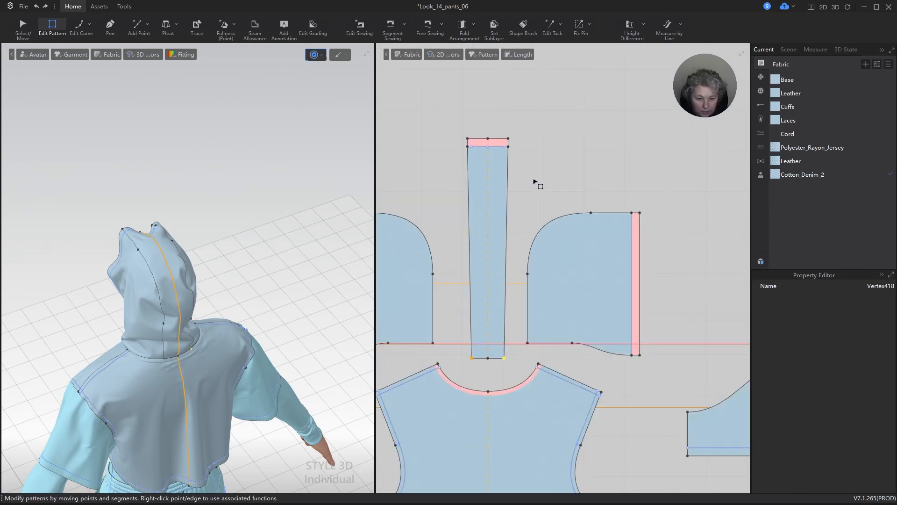
pyautogui.keyDown('shift'); pyautogui.click(508, 147); pyautogui.keyUp('shift')
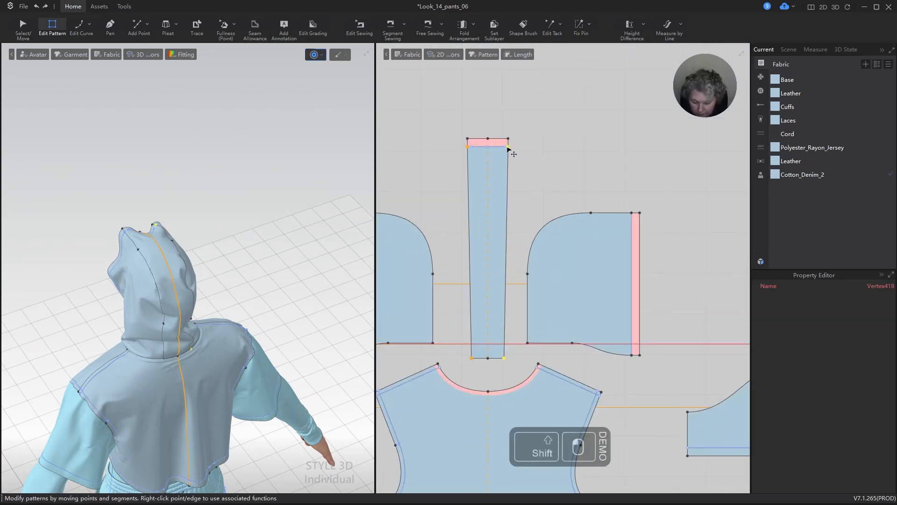
pyautogui.hotkey('alt', 'r')
# - Align the end of the centre strip's fold line with the strip's side edge
pyautogui.scroll(8, 505, 141)
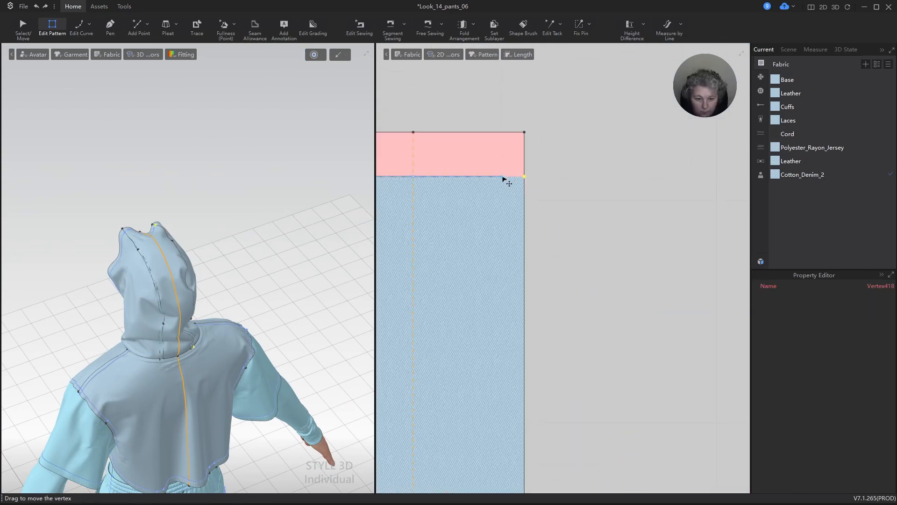
pyautogui.click(503, 177)
pyautogui.keyDown('shift'); pyautogui.click(525, 177); pyautogui.keyUp('shift')
pyautogui.hotkey('alt', 'r')
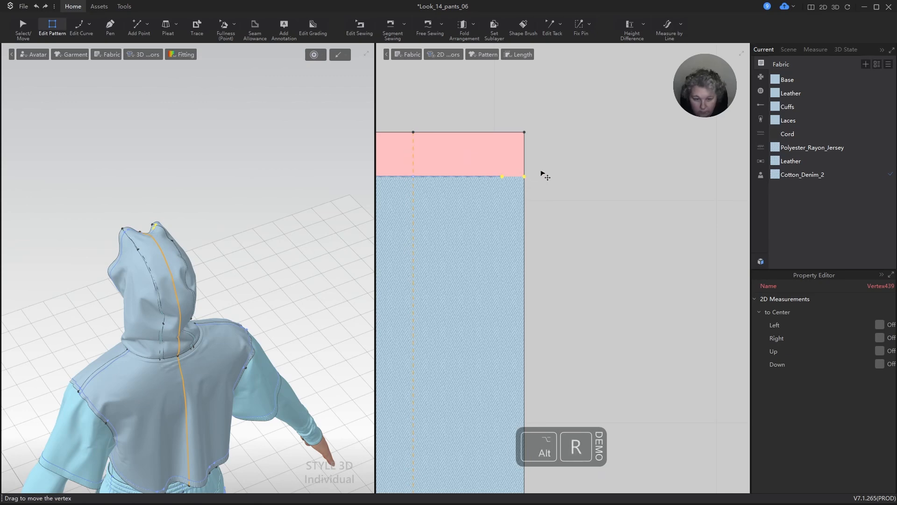
# - Move the neckline sewing points of the centre strip and hood side panel outward by about 1 cm
pyautogui.scroll(-8, 585, 329)
pyautogui.scroll(4, 546, 335)
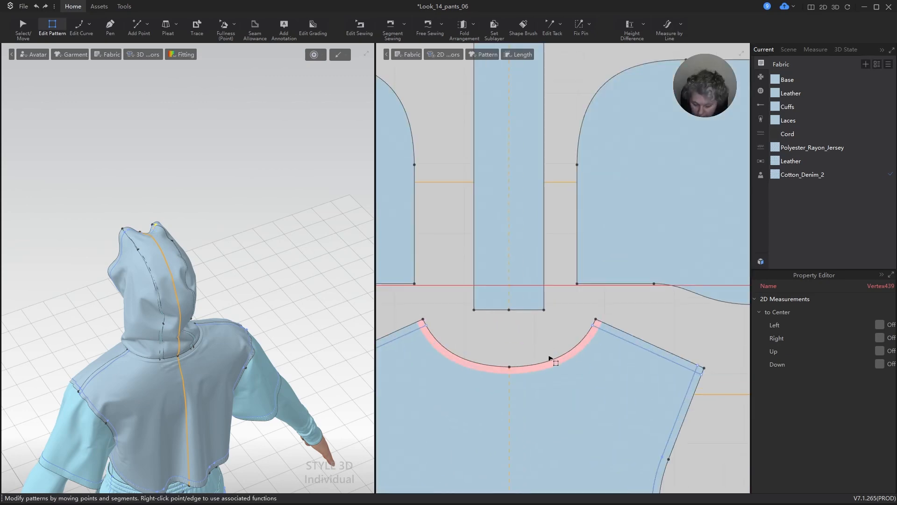
pyautogui.press('b')
pyautogui.scroll(3, 551, 362)
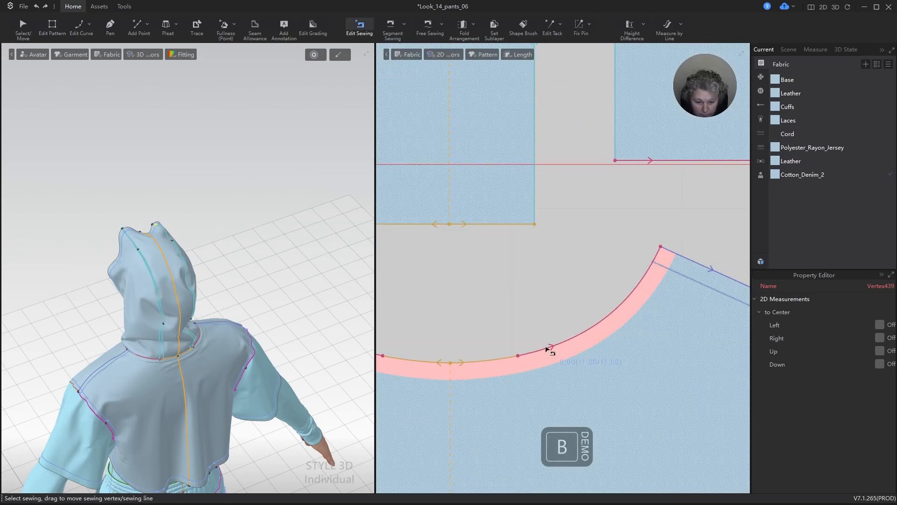
pyautogui.click(519, 357)
pyautogui.click(538, 375)
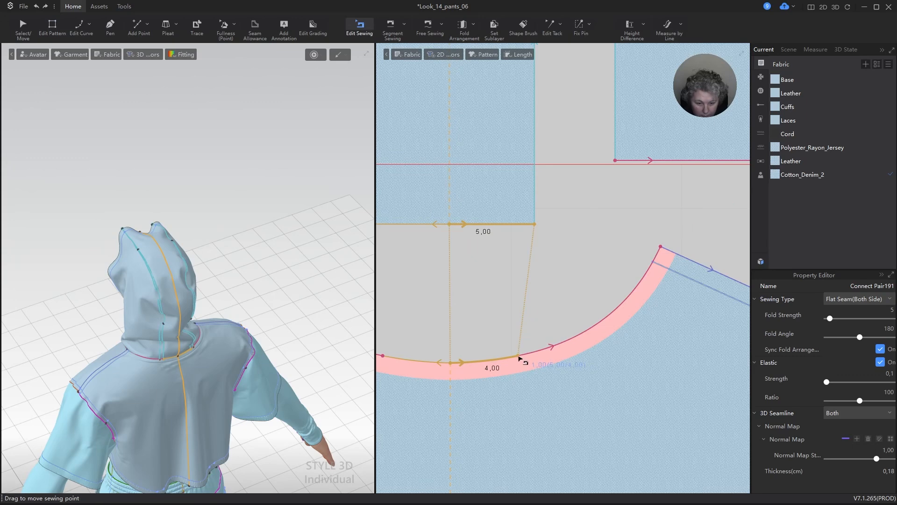
pyautogui.moveTo(518, 357); pyautogui.dragTo(533, 354)
pyautogui.click(555, 347)
pyautogui.moveTo(521, 357); pyautogui.dragTo(533, 354)
pyautogui.scroll(-3, 533, 357)
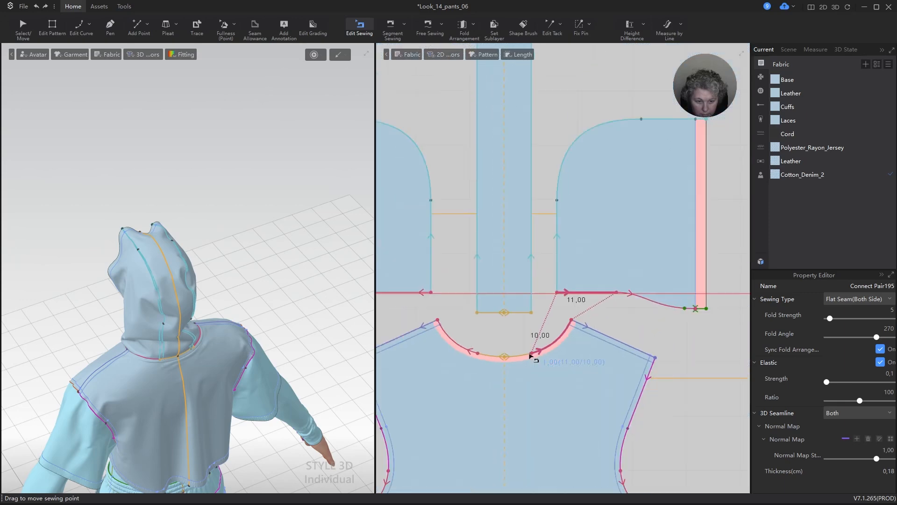
# - Move the straight back edge of the hood side panel inward by 1 cm
pyautogui.scroll(3, 595, 230)
pyautogui.press('z')
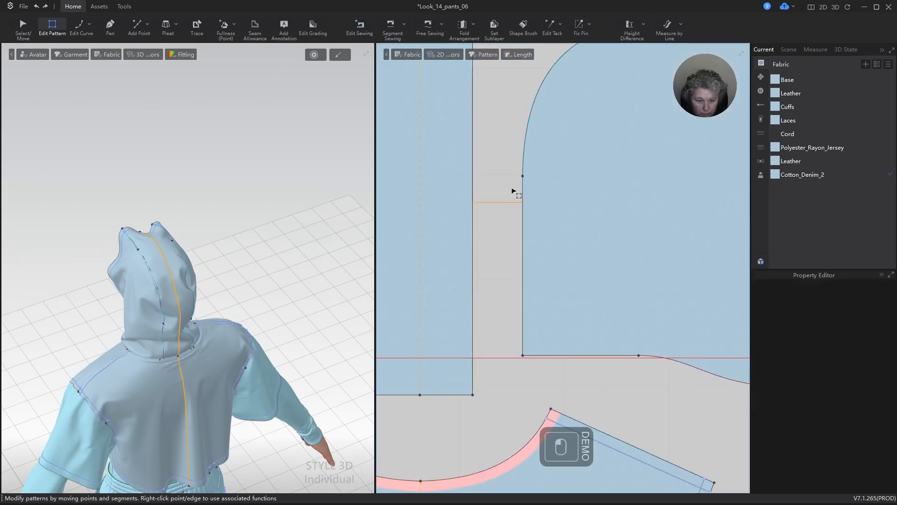
pyautogui.click(523, 194)
pyautogui.moveTo(526, 193); pyautogui.dragTo(539, 193)
pyautogui.keyDown('shift'); pyautogui.rightClick(540, 193); pyautogui.keyUp('shift')
pyautogui.write('1')
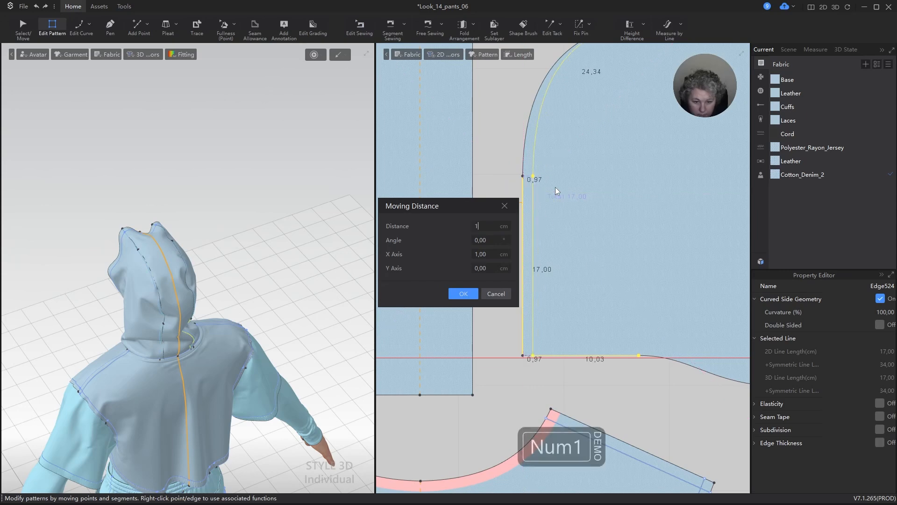
pyautogui.click(463, 293)
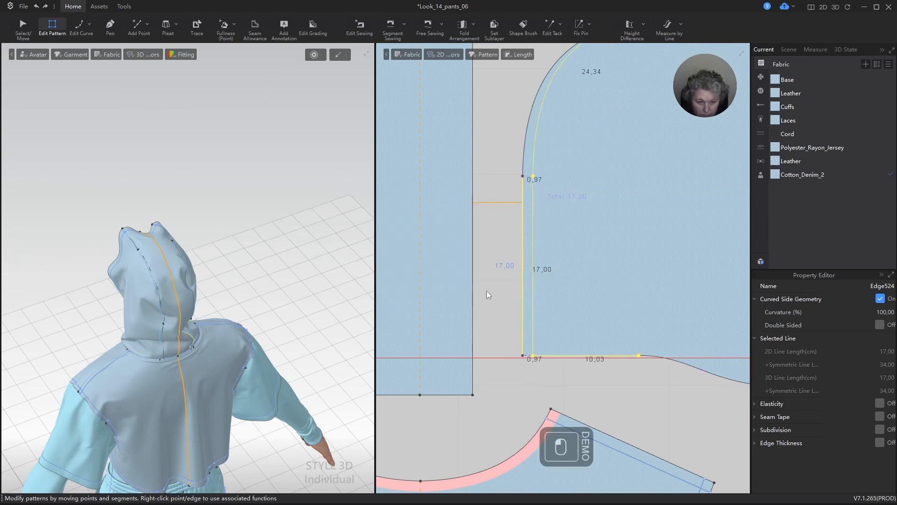
# - Check the lengths of the hood side panel's bottom edge and curved back edge
pyautogui.press('z')
pyautogui.click(613, 357)
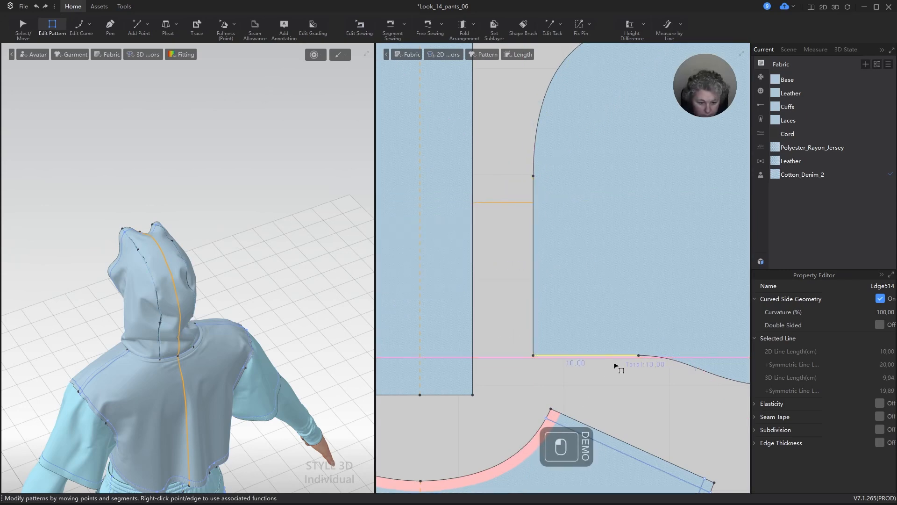
pyautogui.scroll(-3, 531, 378)
pyautogui.press('z')
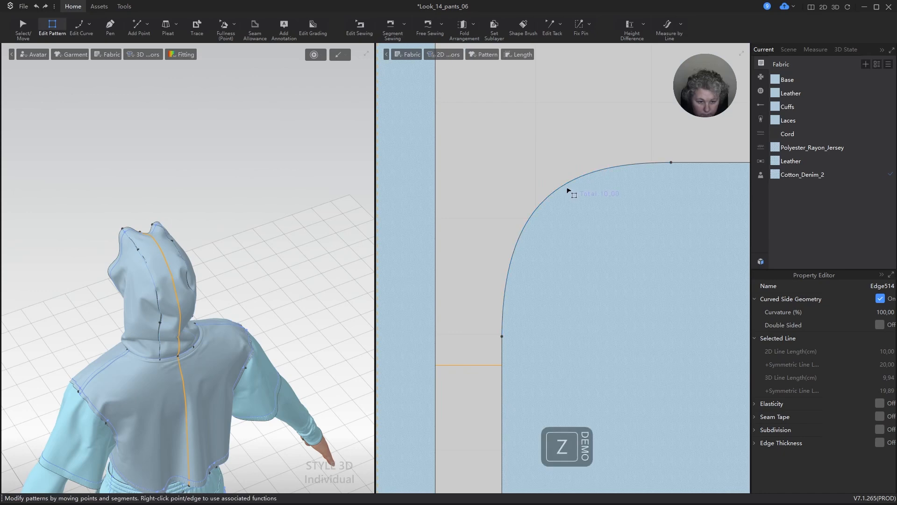
pyautogui.click(567, 189)
pyautogui.scroll(-3, 537, 244)
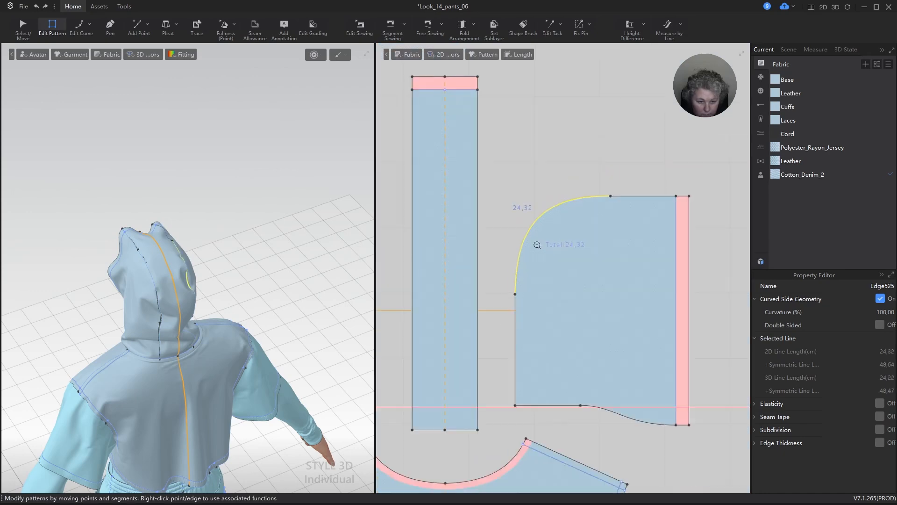
pyautogui.scroll(3, 516, 293)
# - Move the point between the side panel's straight and curved back edges outward by 1 cm
pyautogui.click(516, 297)
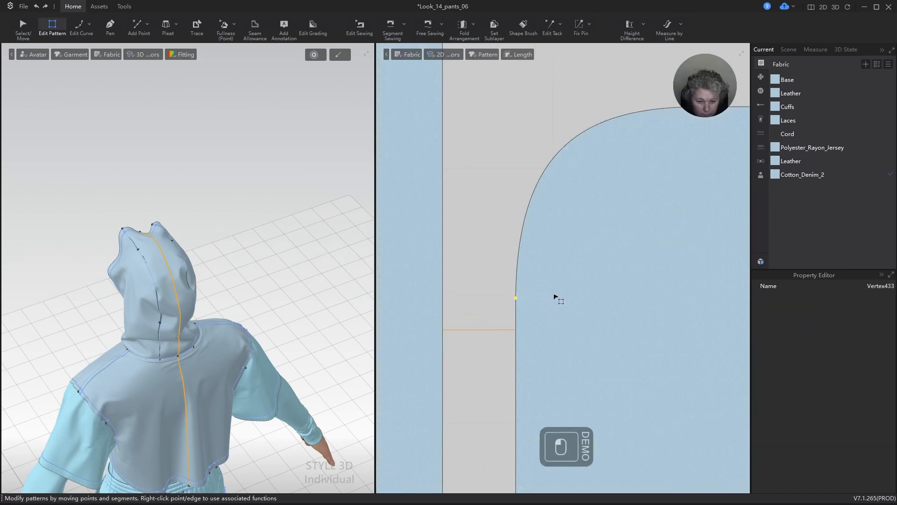
pyautogui.scroll(-2, 527, 291)
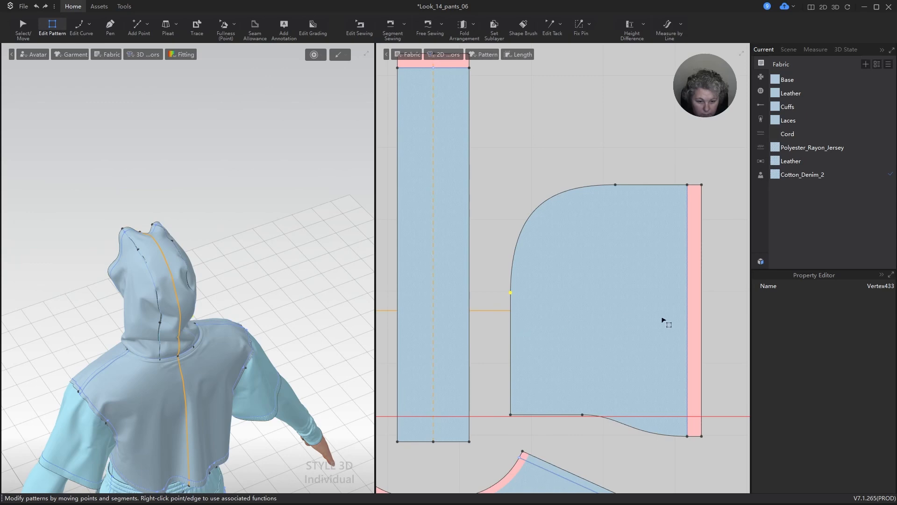
pyautogui.scroll(2, 540, 299)
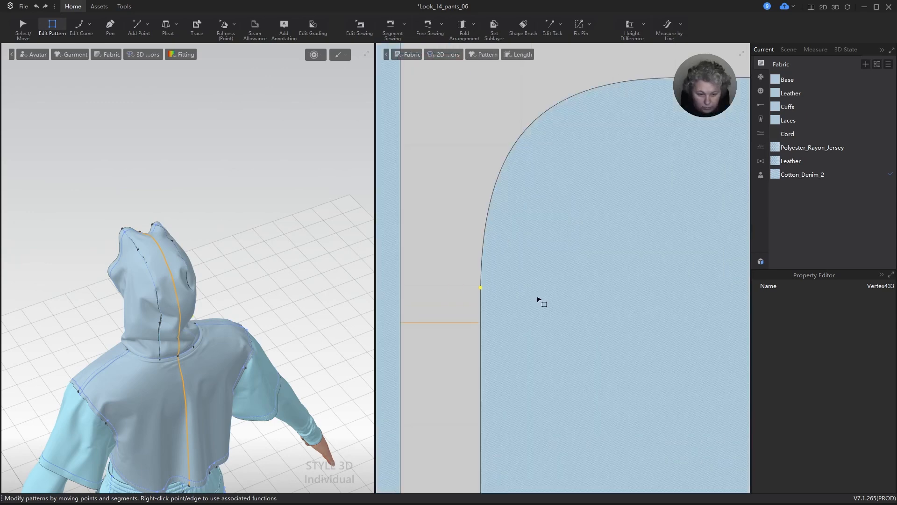
pyautogui.moveTo(481, 288); pyautogui.dragTo(470, 288)
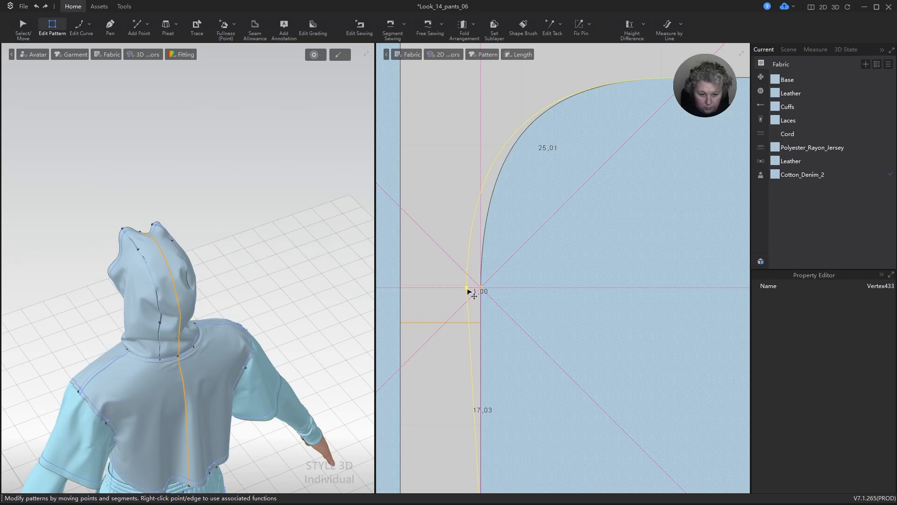
pyautogui.moveTo(467, 290); pyautogui.dragTo(467, 290)
pyautogui.scroll(-4, 476, 275)
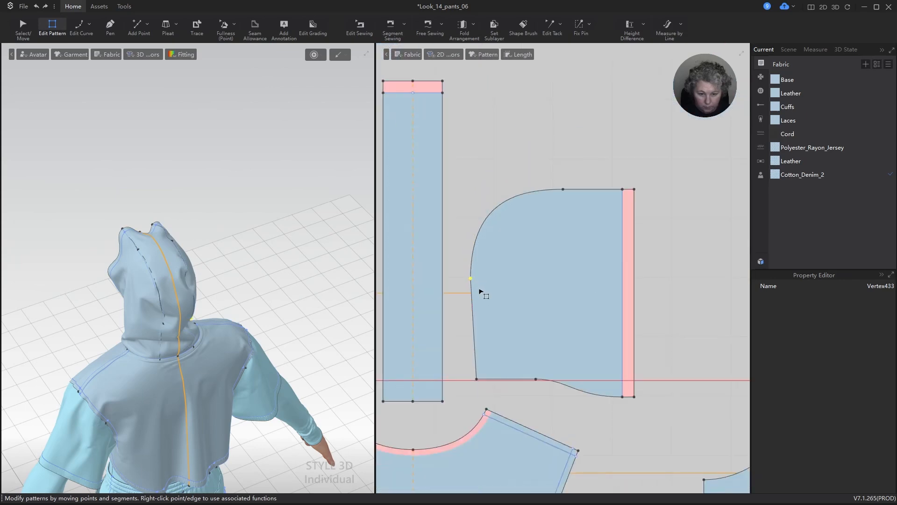
# - Set the length of the side panel's straight back edge to 17 cm, adjusting it at the End
pyautogui.scroll(3, 480, 302)
pyautogui.press('z')
pyautogui.click(468, 309)
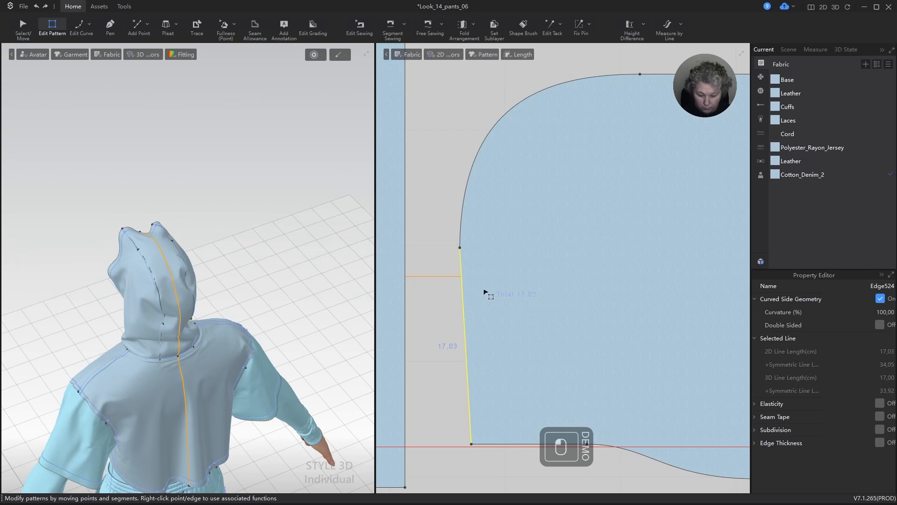
pyautogui.write('q17')
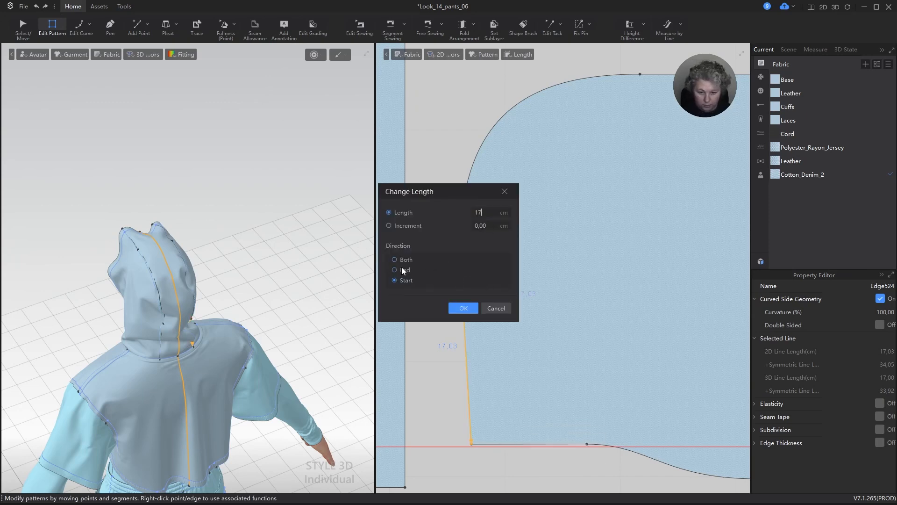
pyautogui.click(402, 269)
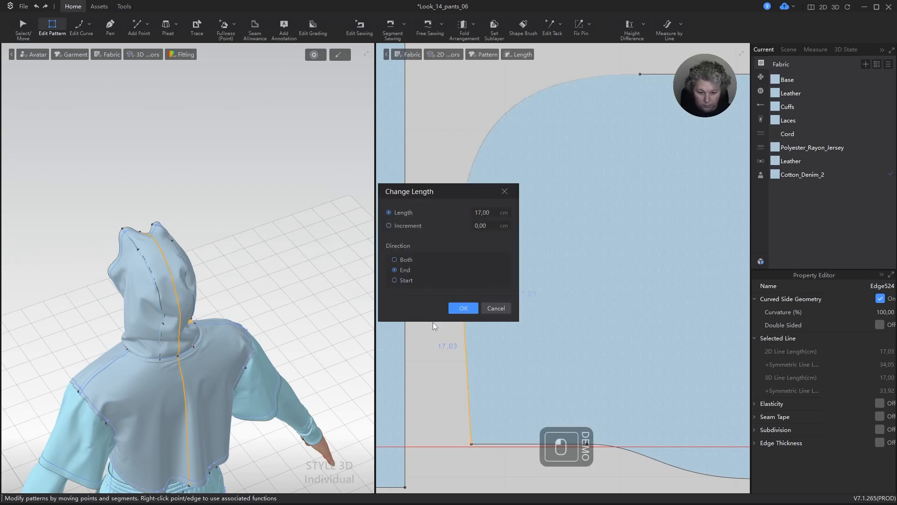
pyautogui.press('Return')
# - Reshape the side panel's curved back edge with its curve handle to a length of 25 cm
pyautogui.scroll(3, 475, 150)
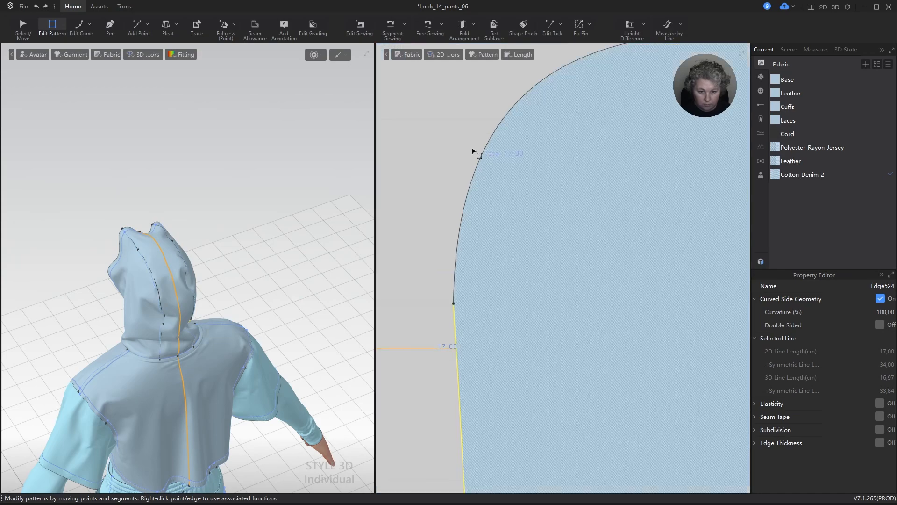
pyautogui.click(483, 151)
pyautogui.scroll(-3, 483, 152)
pyautogui.scroll(3, 477, 140)
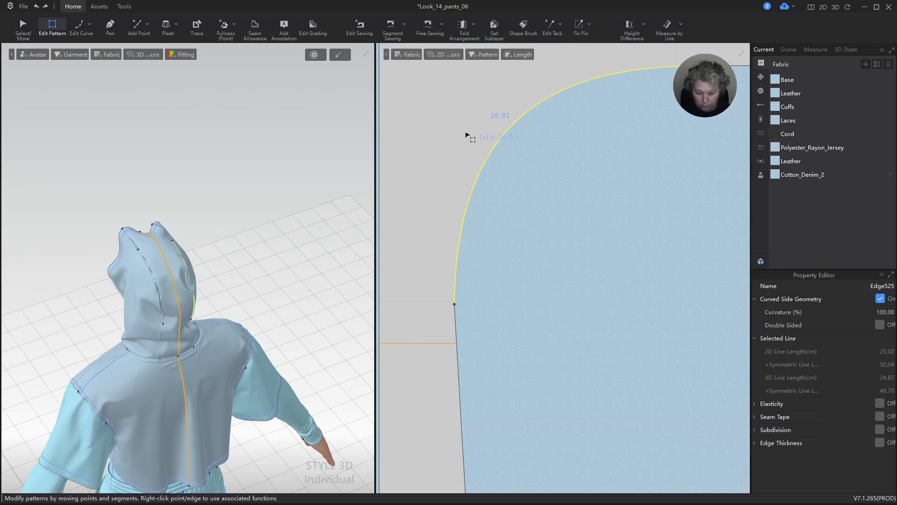
pyautogui.press('c')
pyautogui.scroll(1, 493, 201)
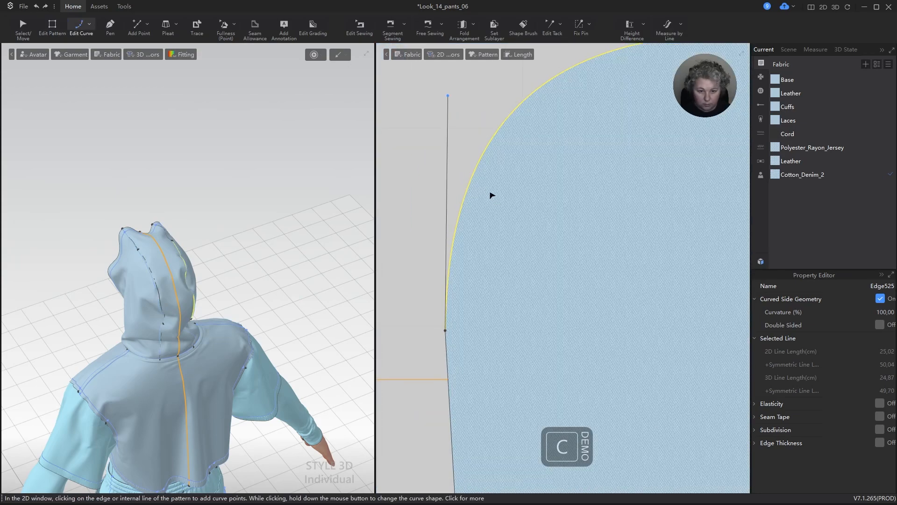
pyautogui.scroll(-1, 492, 202)
pyautogui.scroll(2, 466, 150)
pyautogui.moveTo(456, 109); pyautogui.dragTo(447, 118)
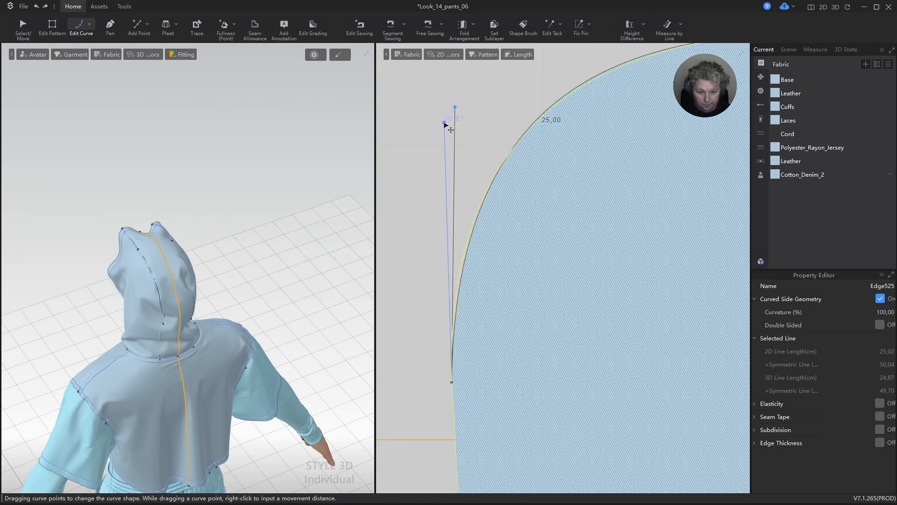
pyautogui.moveTo(444, 123); pyautogui.dragTo(445, 124)
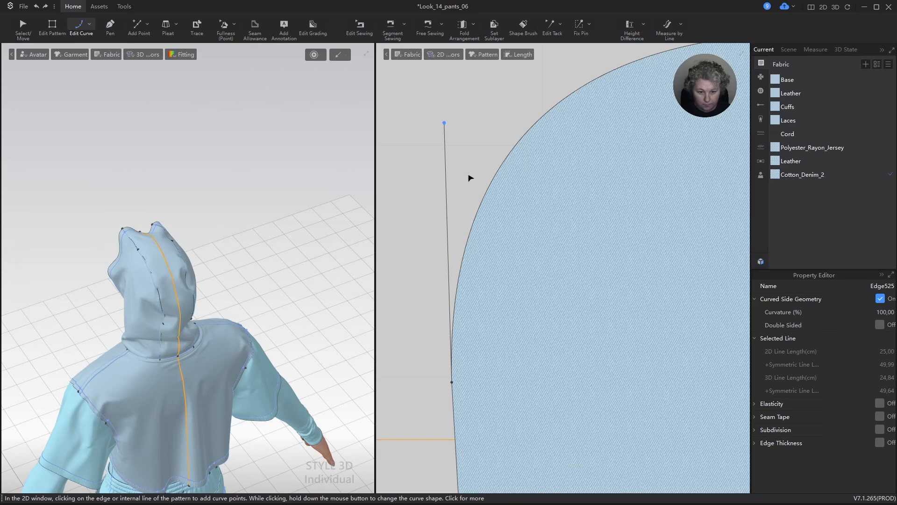
# - Run the simulation to drape the hood with the reshaped patterns
pyautogui.scroll(-5, 470, 178)
pyautogui.press('a')
pyautogui.scroll(-3, 507, 134)
pyautogui.scroll(3, 216, 275)
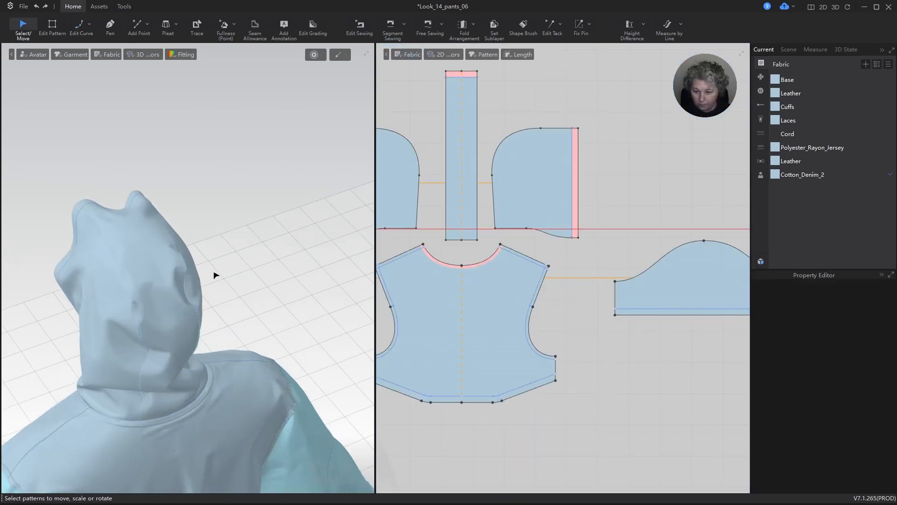
pyautogui.scroll(-3, 290, 260)
pyautogui.press('space')
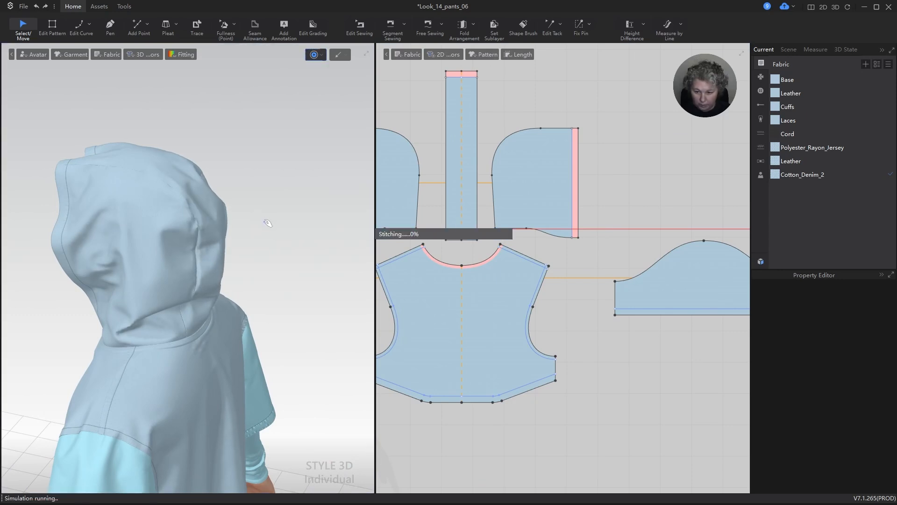
# - Pull both hood side panels into shape at the back of the head and nape while the simulation runs
pyautogui.moveTo(238, 304); pyautogui.dragTo(200, 299, button='right')
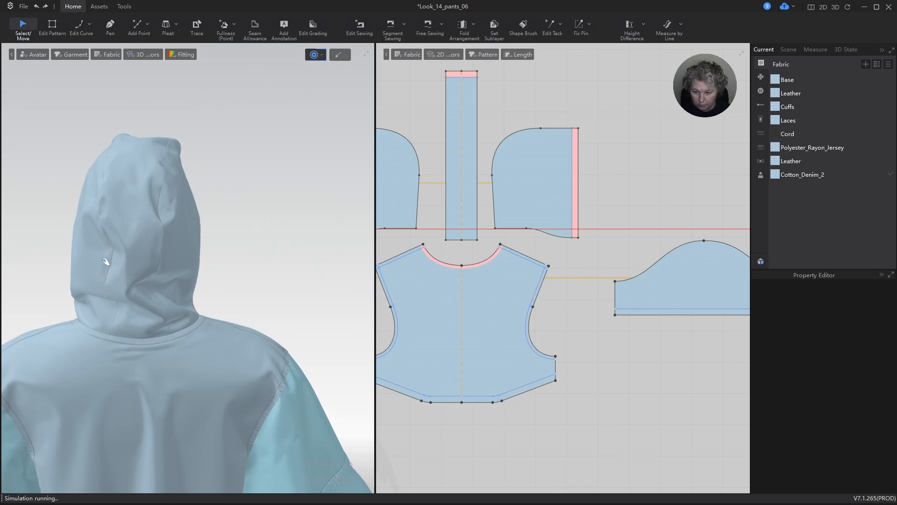
pyautogui.click(87, 260)
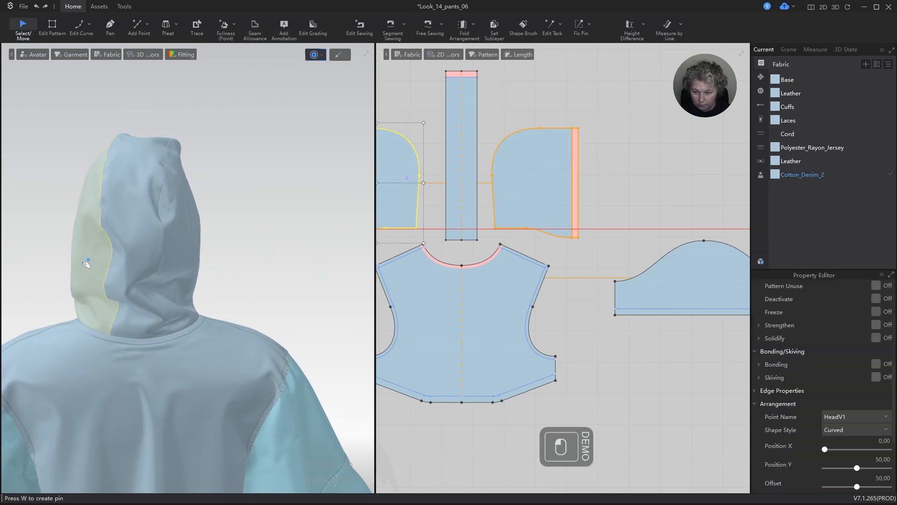
pyautogui.click(180, 210)
pyautogui.moveTo(184, 211); pyautogui.dragTo(223, 344, button='right')
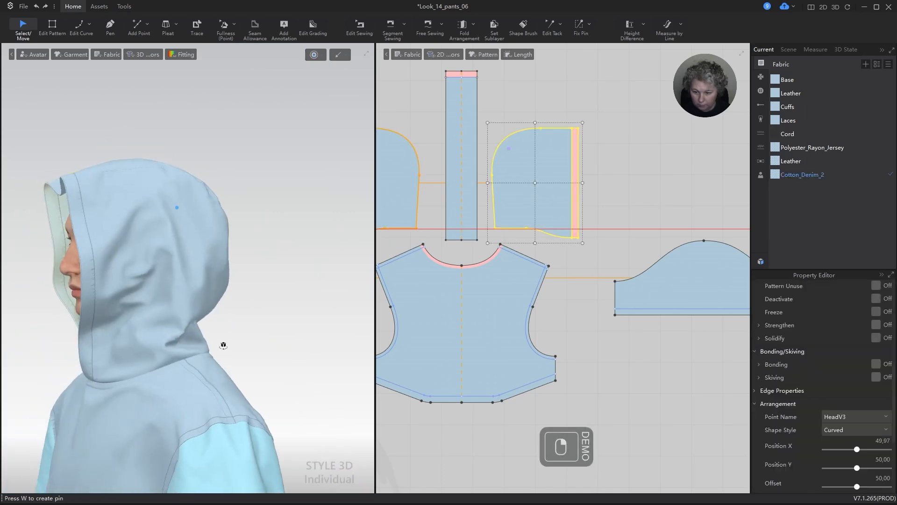
pyautogui.click(206, 340)
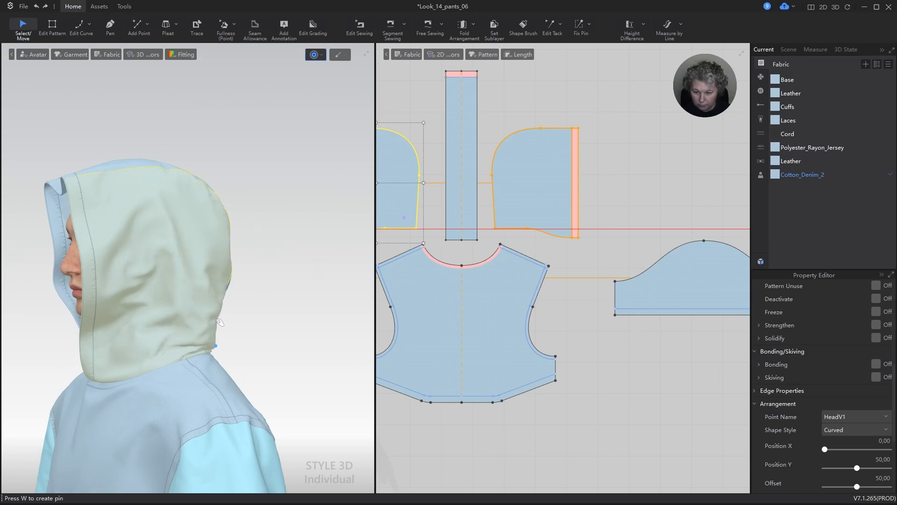
pyautogui.moveTo(215, 323); pyautogui.dragTo(222, 326)
pyautogui.moveTo(267, 292)
pyautogui.mouseDown(button='right')
pyautogui.moveTo(328, 290)
pyautogui.moveTo(262, 287)
pyautogui.mouseUp(button='right')
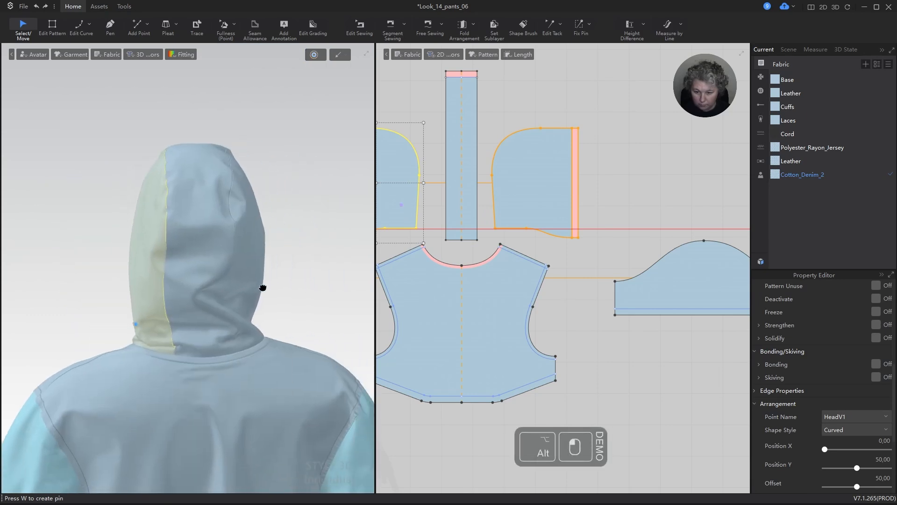
pyautogui.click(254, 303)
pyautogui.moveTo(269, 305); pyautogui.dragTo(266, 303)
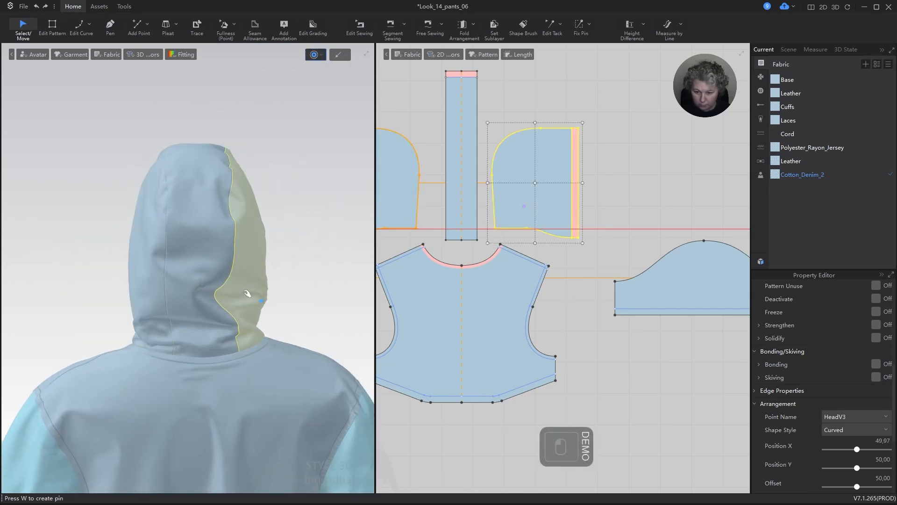
pyautogui.moveTo(250, 327); pyautogui.dragTo(205, 301, button='right')
pyautogui.moveTo(264, 267); pyautogui.dragTo(219, 243, button='right')
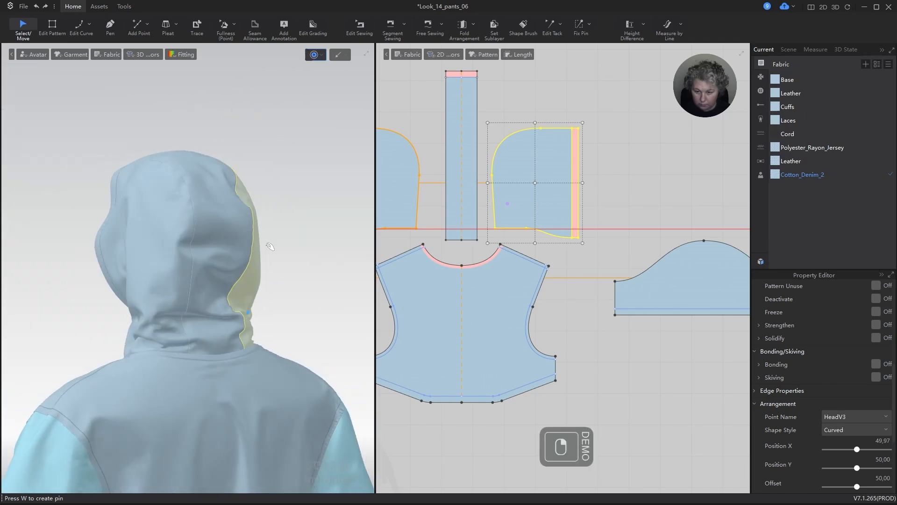
# - Strengthen the three hood patterns and pull the stiffened hood smooth around the back and neck
pyautogui.keyDown('shift'); pyautogui.click(214, 240); pyautogui.keyUp('shift')
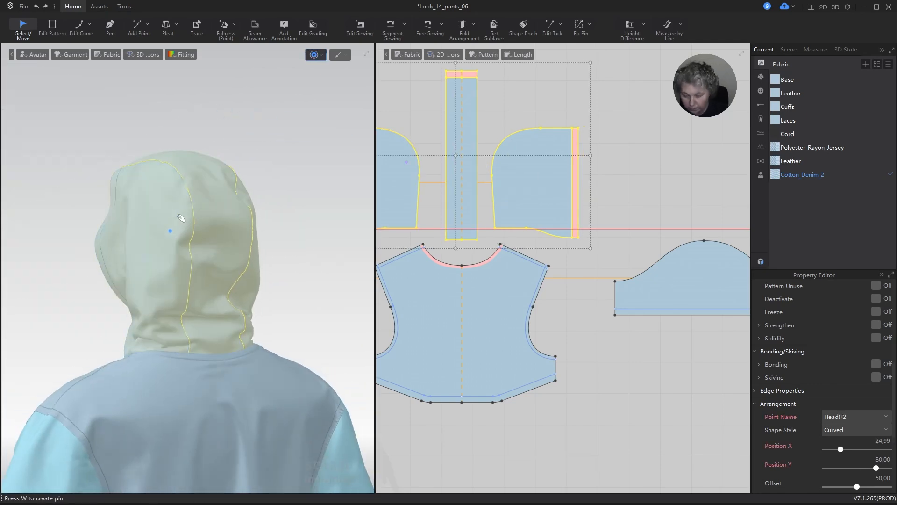
pyautogui.hotkey('ctrl', 'h')
pyautogui.moveTo(181, 218); pyautogui.dragTo(266, 201, button='right')
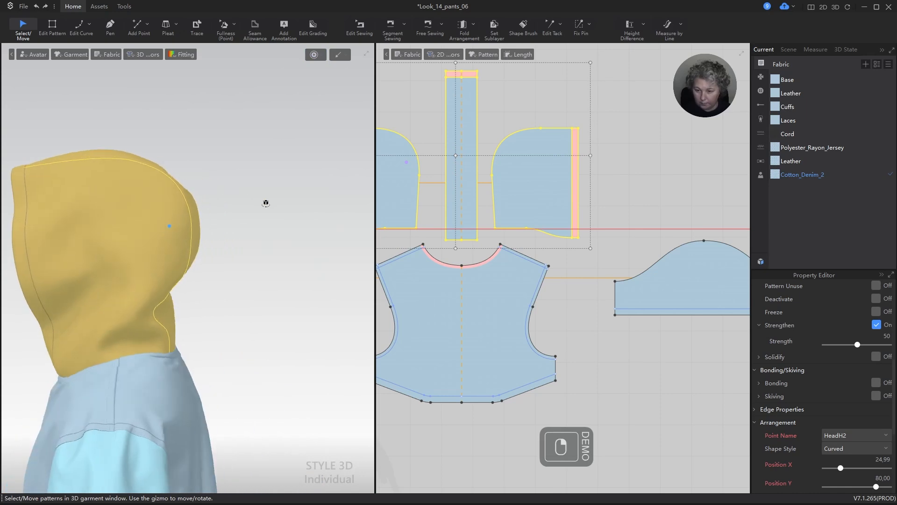
pyautogui.moveTo(188, 305)
pyautogui.mouseDown()
pyautogui.moveTo(205, 305)
pyautogui.moveTo(183, 287)
pyautogui.mouseUp()
pyautogui.moveTo(243, 282); pyautogui.dragTo(253, 330, button='right')
pyautogui.moveTo(250, 336); pyautogui.dragTo(249, 341)
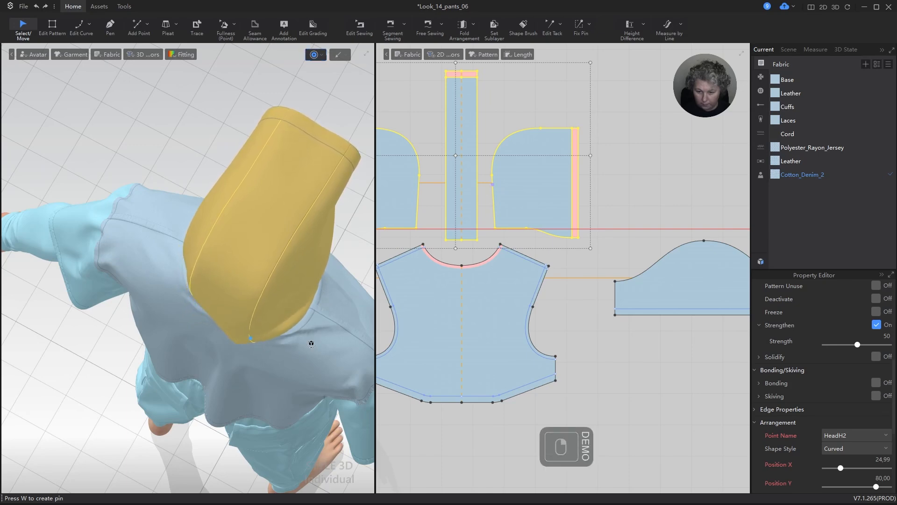
pyautogui.moveTo(311, 344); pyautogui.dragTo(262, 344, button='right')
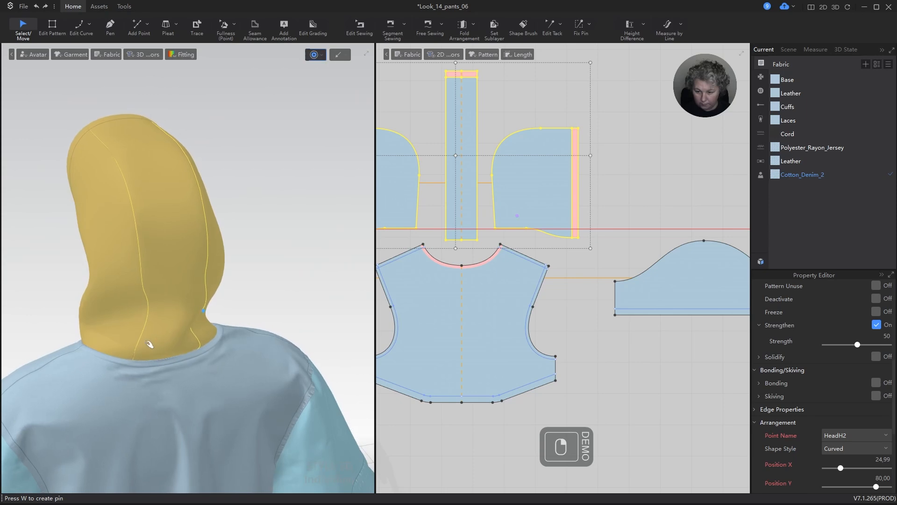
pyautogui.moveTo(150, 345); pyautogui.dragTo(123, 328, button='right')
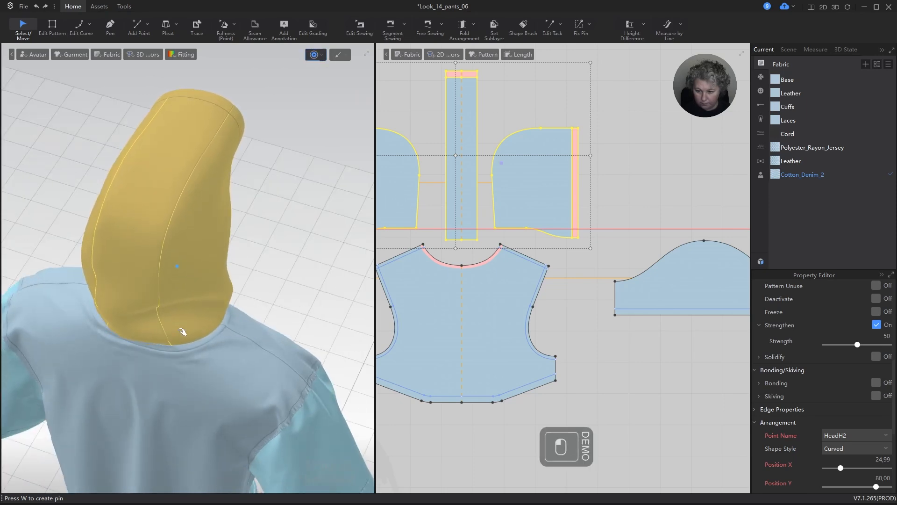
pyautogui.moveTo(180, 330); pyautogui.dragTo(159, 320, button='right')
pyautogui.moveTo(204, 277); pyautogui.dragTo(345, 313, button='right')
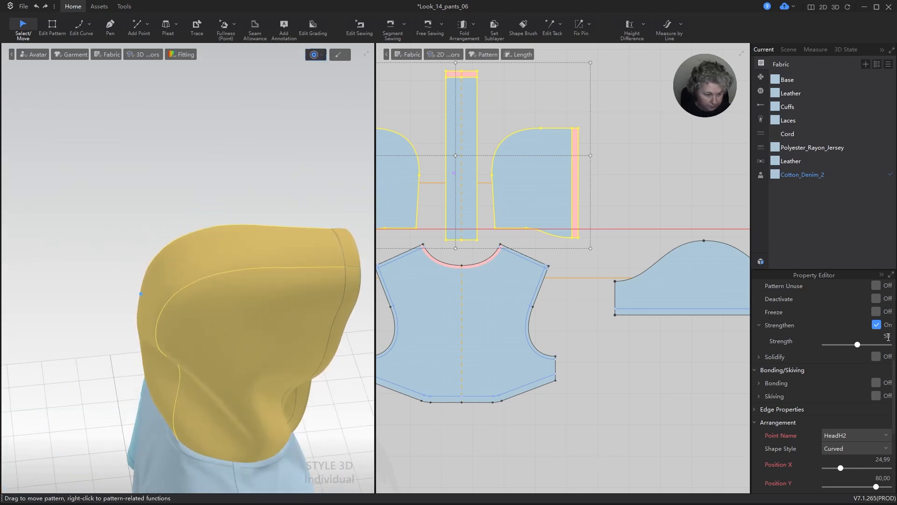
# - Set the pressure of the three hood patterns to 2
pyautogui.scroll(-1, 878, 373)
pyautogui.scroll(5, 869, 397)
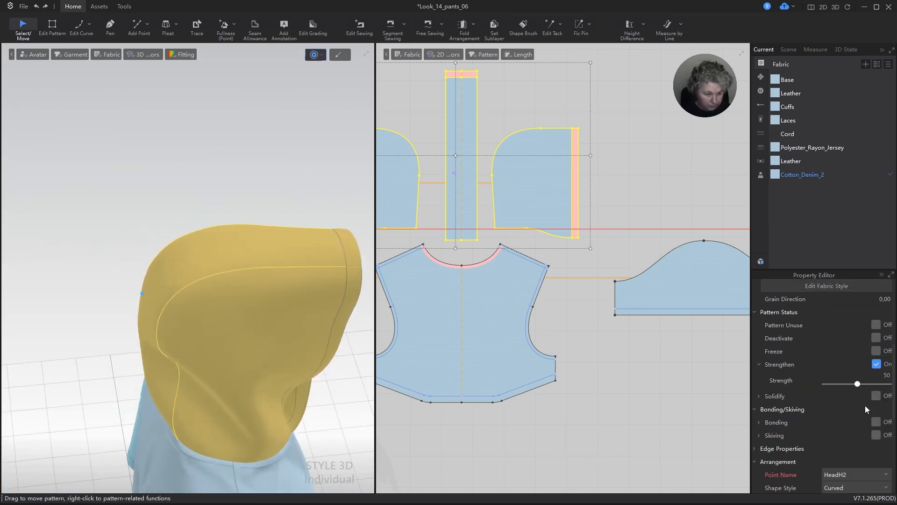
pyautogui.click(884, 365)
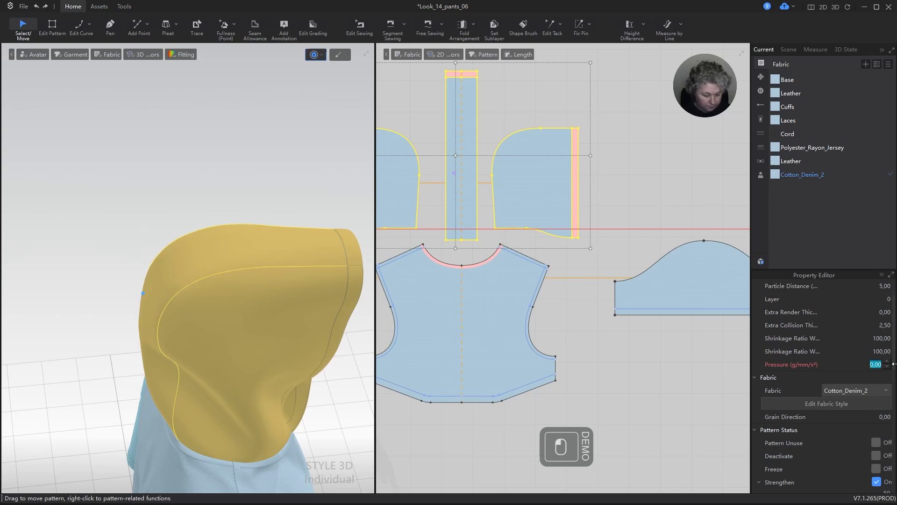
pyautogui.write('2')
pyautogui.press('Return')
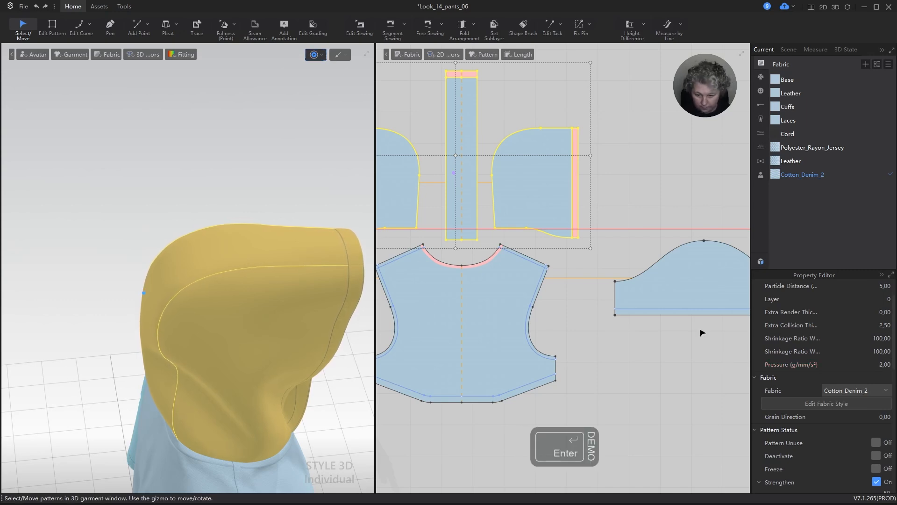
# - Pull both sides of the hood opening outward from the avatar's face
pyautogui.moveTo(257, 323); pyautogui.dragTo(201, 350, button='right')
pyautogui.keyDown('alt'); pyautogui.moveTo(245, 237); pyautogui.dragTo(276, 115); pyautogui.keyUp('alt')
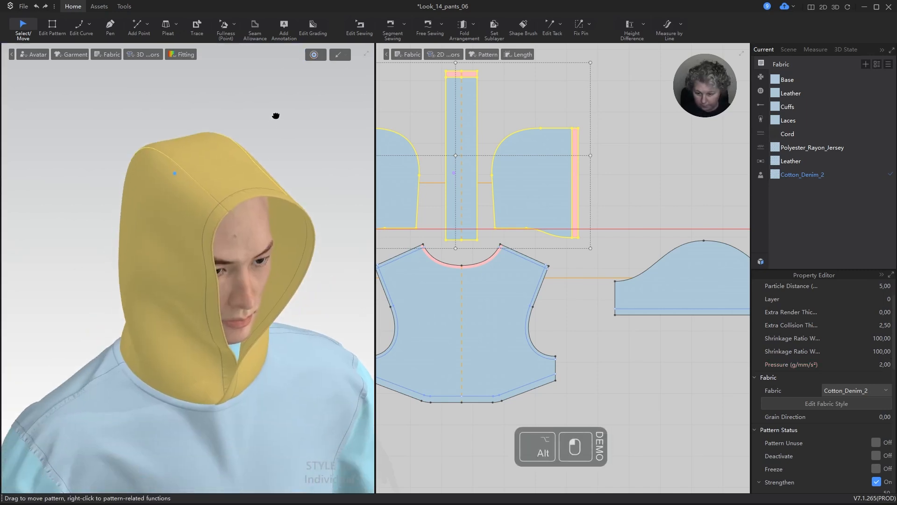
pyautogui.moveTo(276, 115); pyautogui.dragTo(253, 194, button='right')
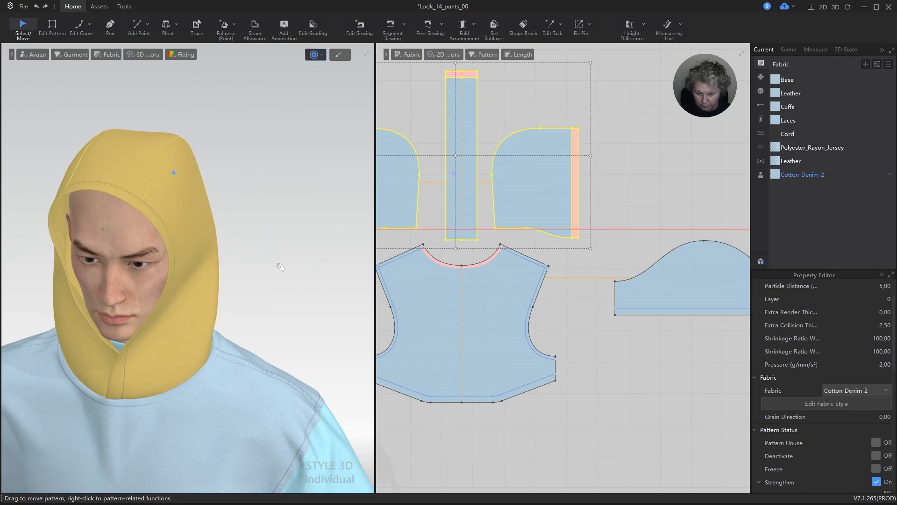
pyautogui.moveTo(281, 266); pyautogui.dragTo(212, 294, button='right')
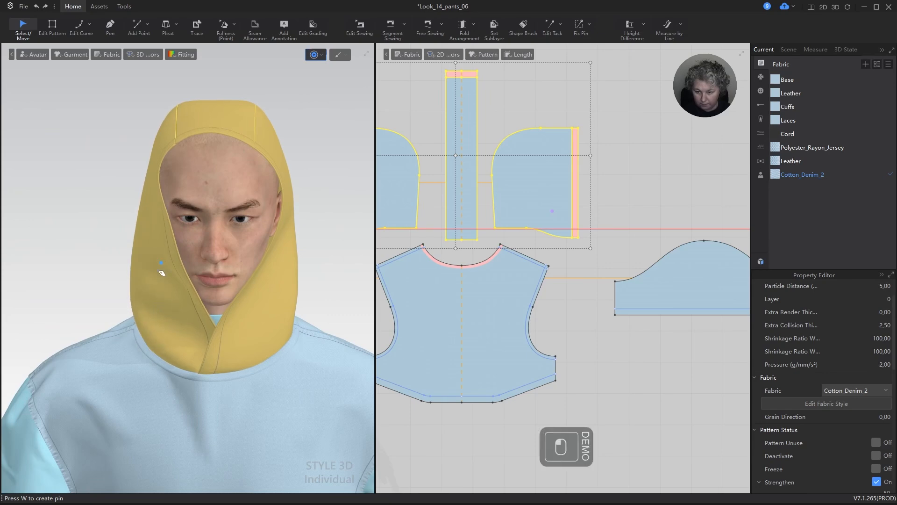
pyautogui.moveTo(150, 280); pyautogui.dragTo(146, 281)
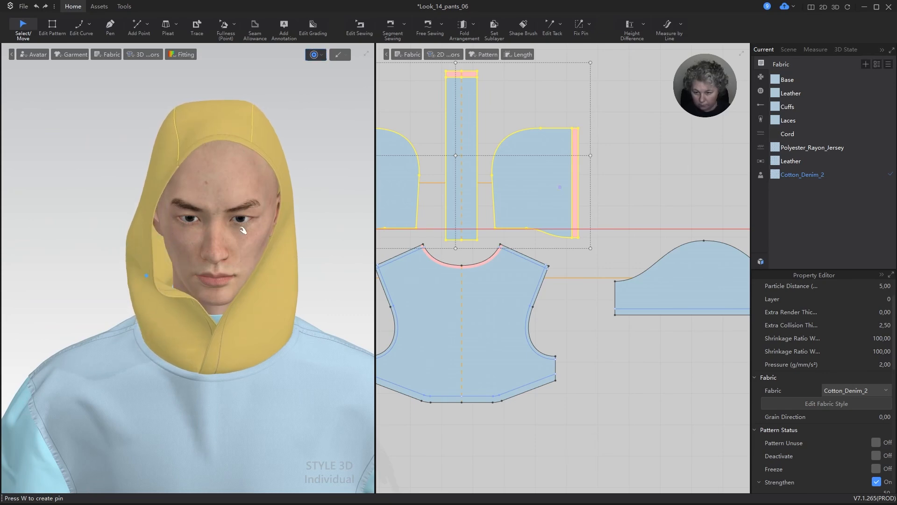
pyautogui.moveTo(274, 159); pyautogui.dragTo(275, 186)
# - Turn off strengthening for the hood's centre strip and both side panels, and stop the simulation
pyautogui.keyDown('shift'); pyautogui.click(225, 138); pyautogui.keyUp('shift')
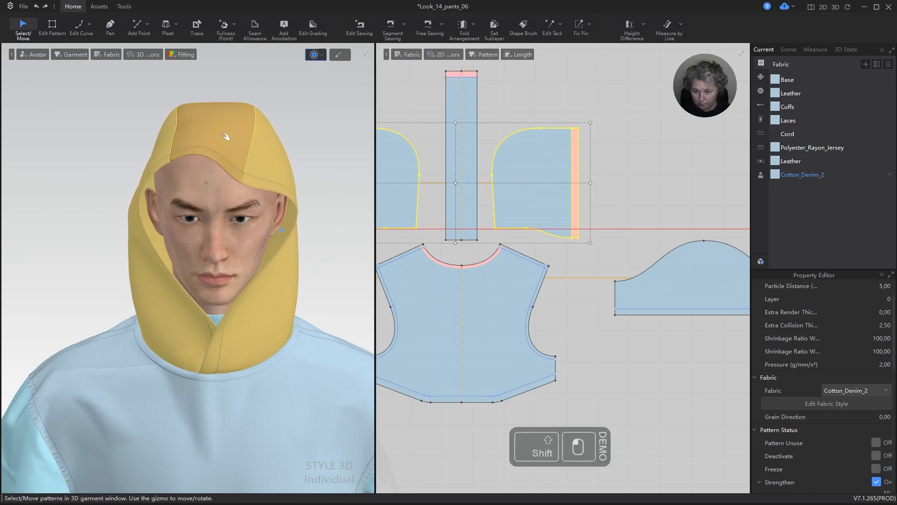
pyautogui.keyDown('shift'); pyautogui.click(266, 146); pyautogui.keyUp('shift')
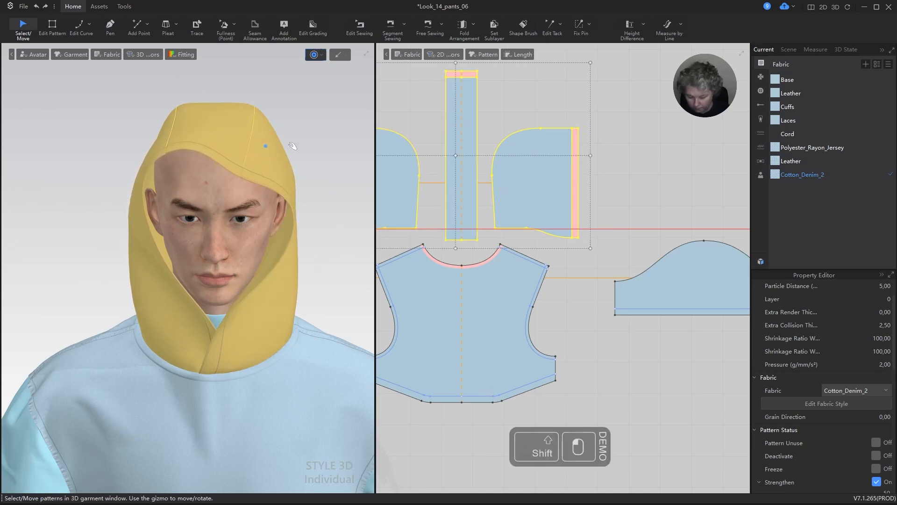
pyautogui.hotkey('ctrl', 'h')
pyautogui.click(368, 172)
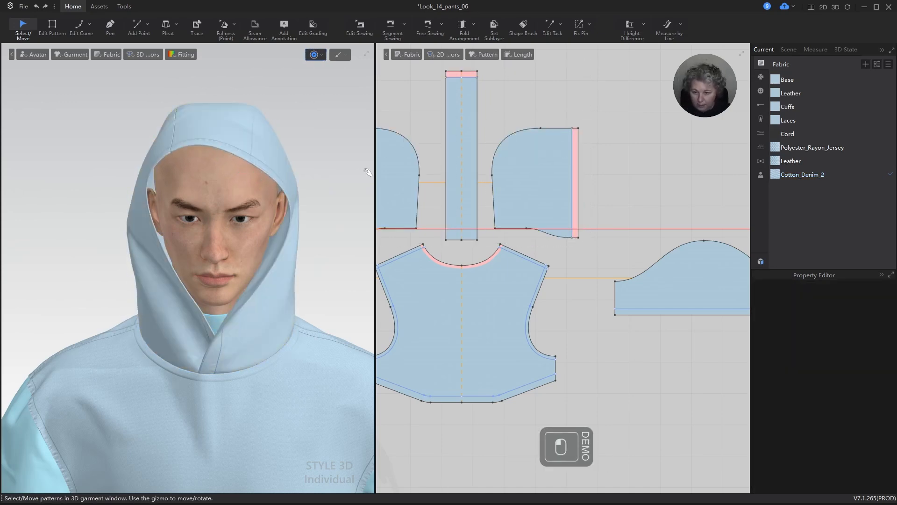
pyautogui.press('space')
# - Reduce the pressure of all three hood patterns to 0.1
pyautogui.scroll(-4, 457, 223)
pyautogui.scroll(2, 437, 178)
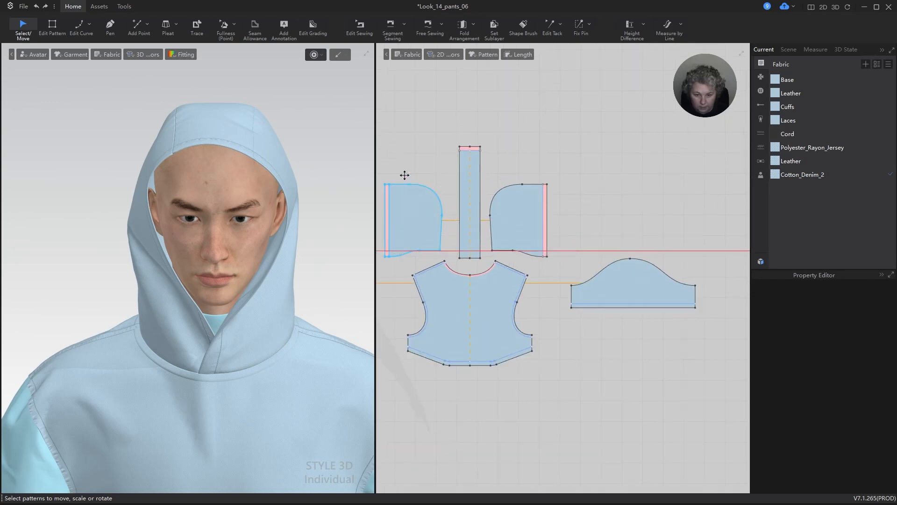
pyautogui.moveTo(396, 134); pyautogui.dragTo(533, 227)
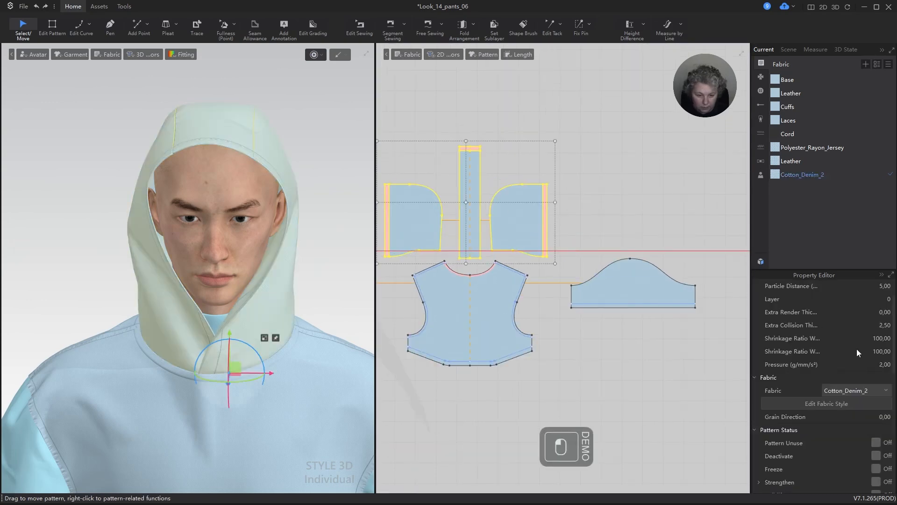
pyautogui.click(886, 365)
pyautogui.write('0,1')
pyautogui.press('Return')
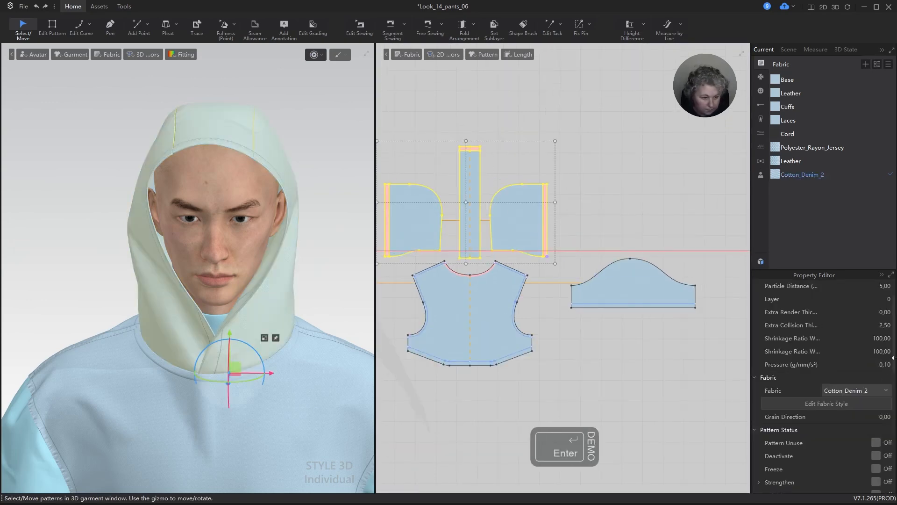
# - Run the simulation to settle the hood with its reduced pressure and check the drape from the front
pyautogui.press('space')
pyautogui.scroll(-4, 335, 206)
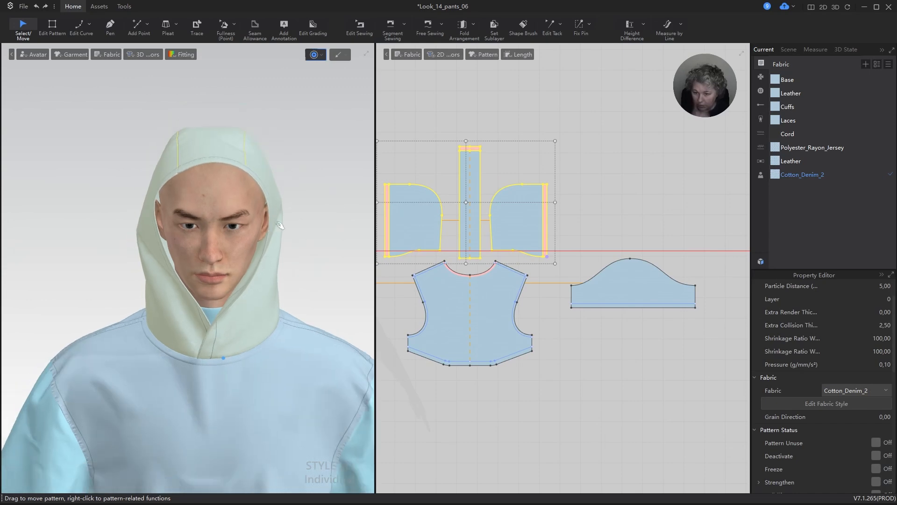
pyautogui.keyDown('alt'); pyautogui.moveTo(301, 249); pyautogui.dragTo(317, 166); pyautogui.keyUp('alt')
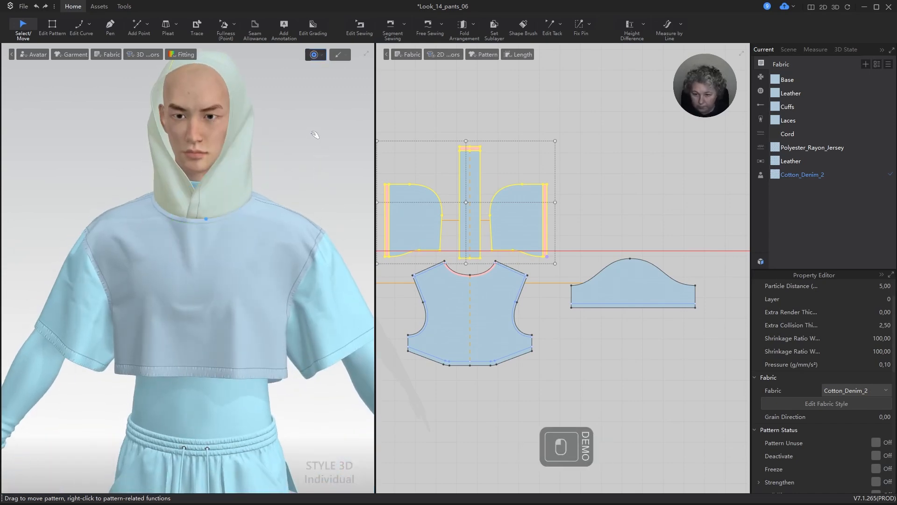
pyautogui.click(327, 147)
pyautogui.scroll(-3, 315, 181)
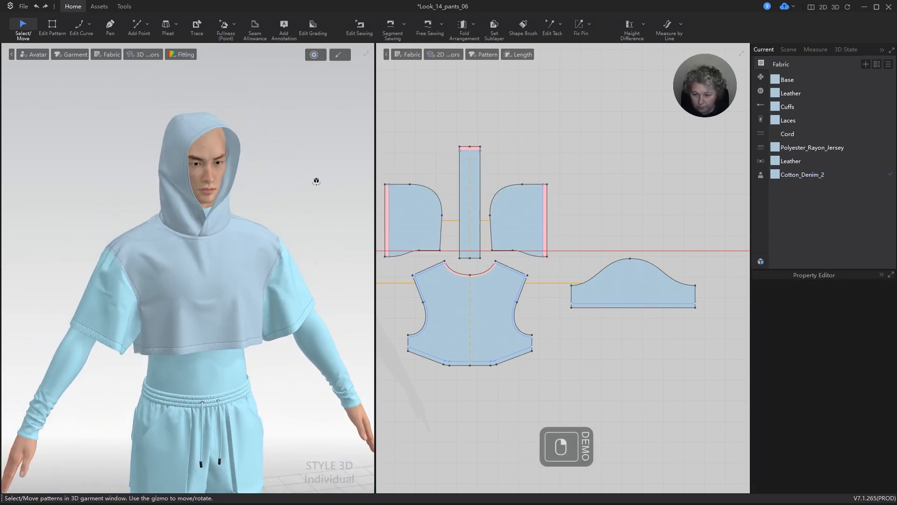
pyautogui.scroll(3, 279, 139)
pyautogui.keyDown('alt'); pyautogui.moveTo(296, 140); pyautogui.dragTo(305, 171); pyautogui.keyUp('alt')
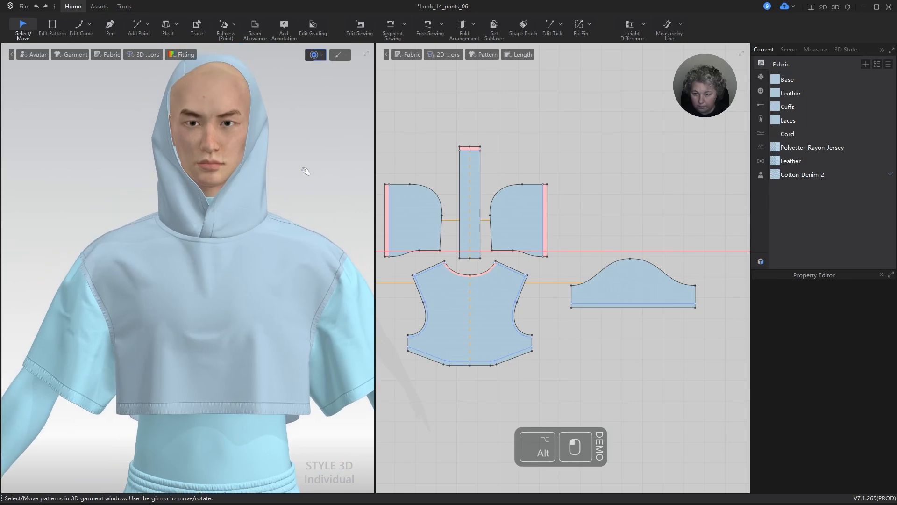
# - Switch the simulation mode and run the garment simulation with it
pyautogui.click(321, 54)
pyautogui.click(319, 69)
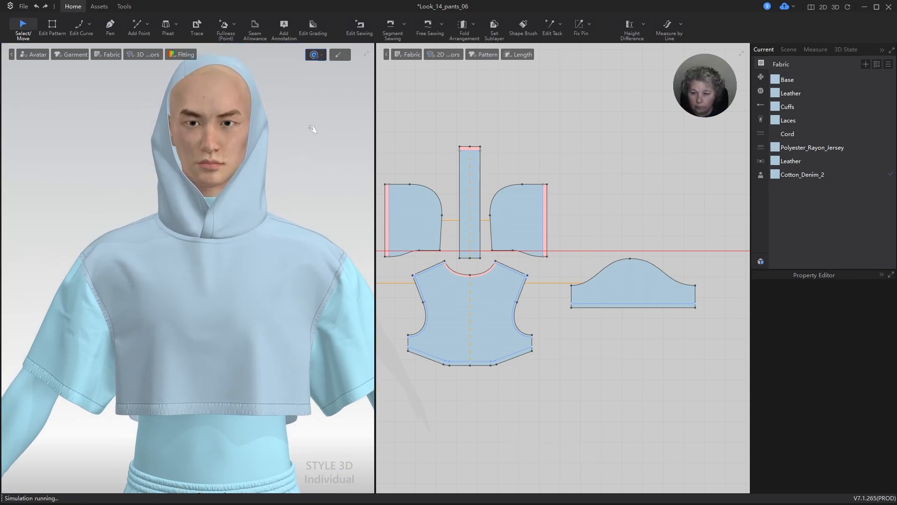
pyautogui.press('space')
# - Pull the front edges of both side panels and the centre strip to shape the hood opening around the face
pyautogui.moveTo(312, 176); pyautogui.dragTo(209, 201, button='right')
pyautogui.click(258, 205)
pyautogui.click(188, 203)
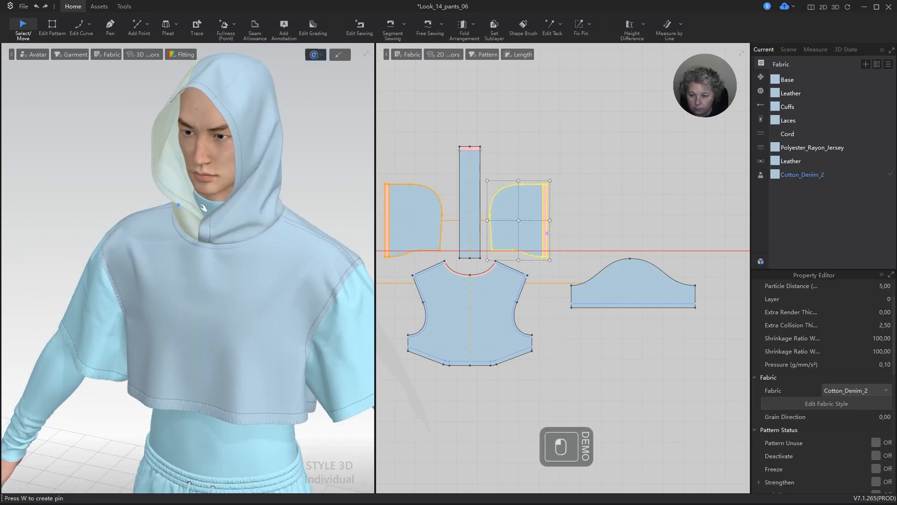
pyautogui.click(266, 218)
pyautogui.moveTo(321, 190); pyautogui.dragTo(262, 187, button='right')
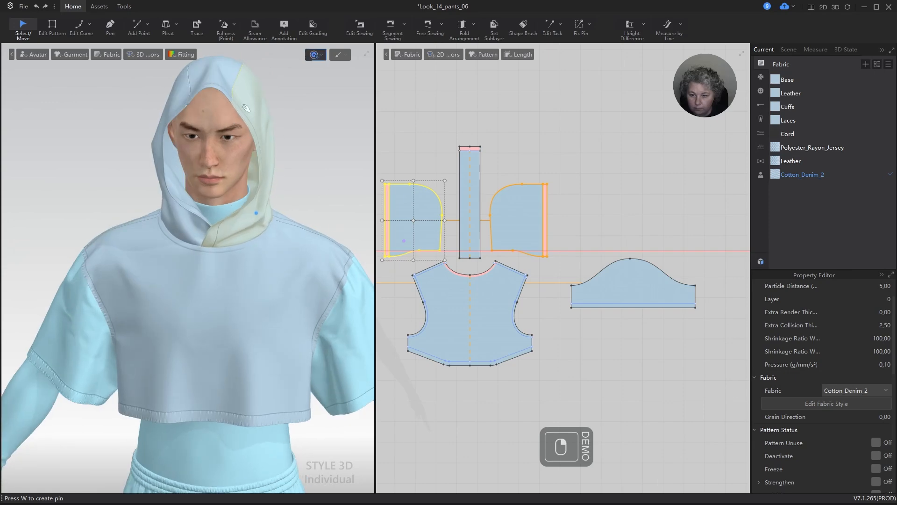
pyautogui.click(219, 99)
pyautogui.moveTo(224, 106); pyautogui.dragTo(320, 84, button='right')
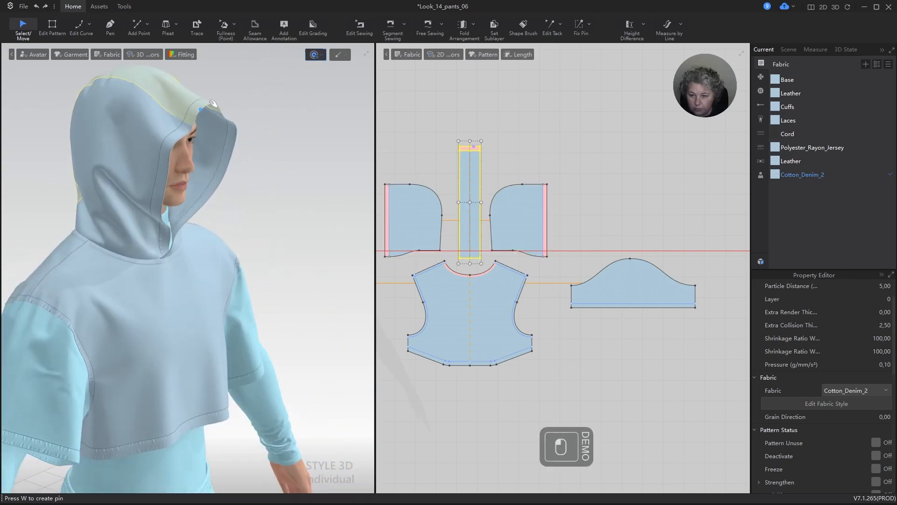
pyautogui.moveTo(286, 130); pyautogui.dragTo(115, 140, button='right')
pyautogui.press('space')
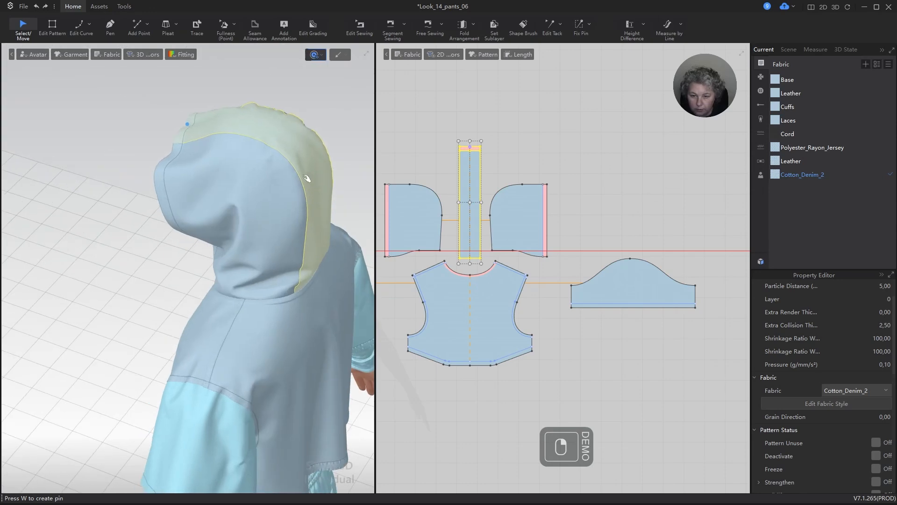
# - Pull both hood side panels outward at the sides and back to smooth the folds around the head
pyautogui.moveTo(346, 180); pyautogui.dragTo(362, 197)
pyautogui.click(262, 237)
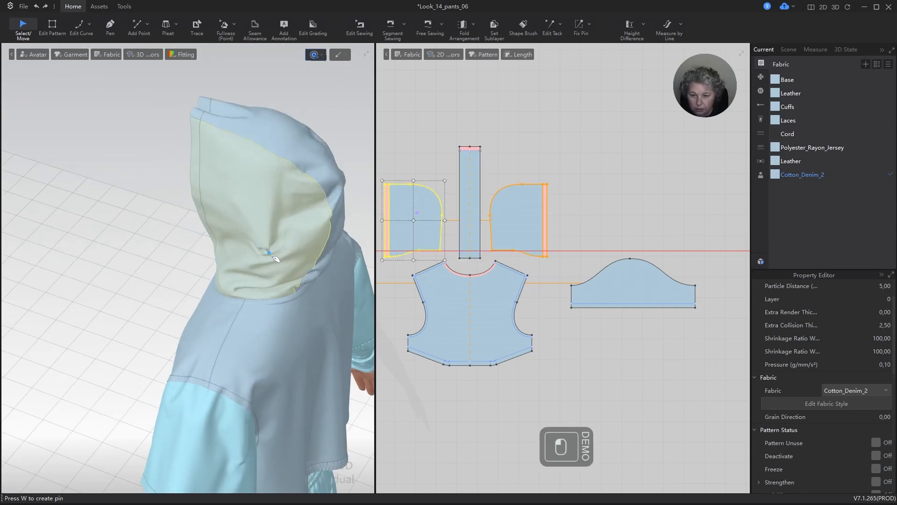
pyautogui.moveTo(319, 155); pyautogui.dragTo(186, 144, button='right')
pyautogui.click(234, 130)
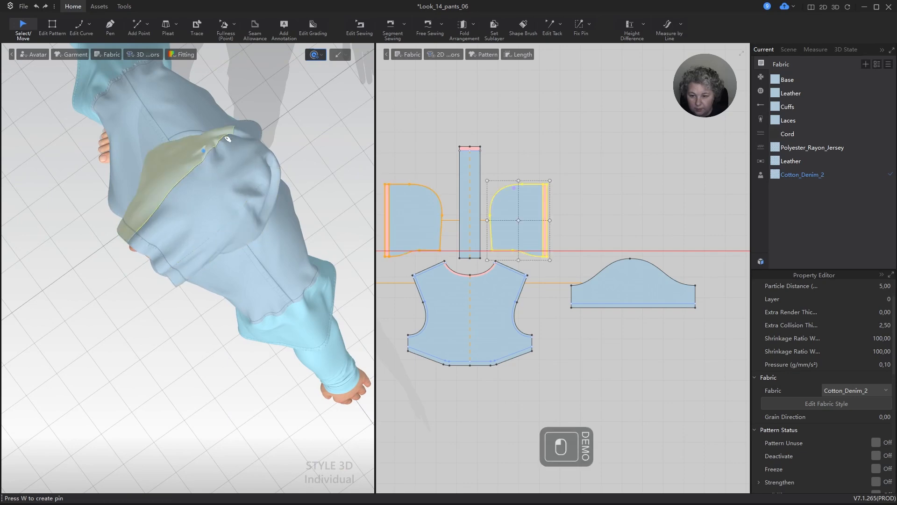
pyautogui.click(248, 220)
pyautogui.moveTo(281, 135); pyautogui.dragTo(273, 249, button='right')
pyautogui.click(116, 295)
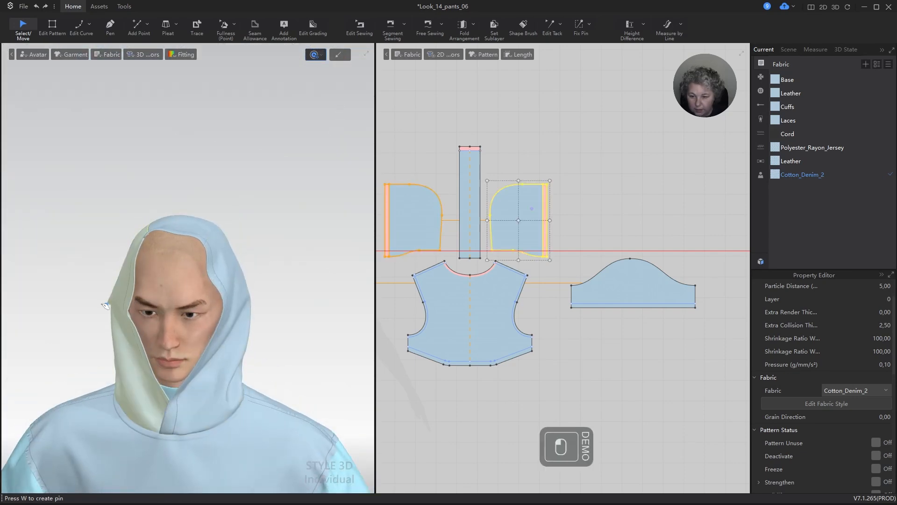
# - Pull the front edge of the hood's centre strip into shape and set the strip's pressure to 0
pyautogui.moveTo(296, 203); pyautogui.dragTo(330, 215, button='right')
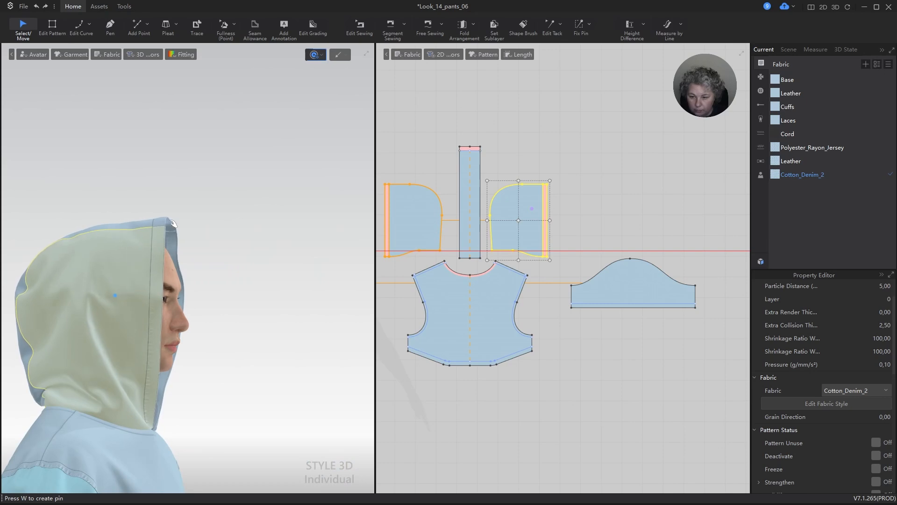
pyautogui.click(186, 257)
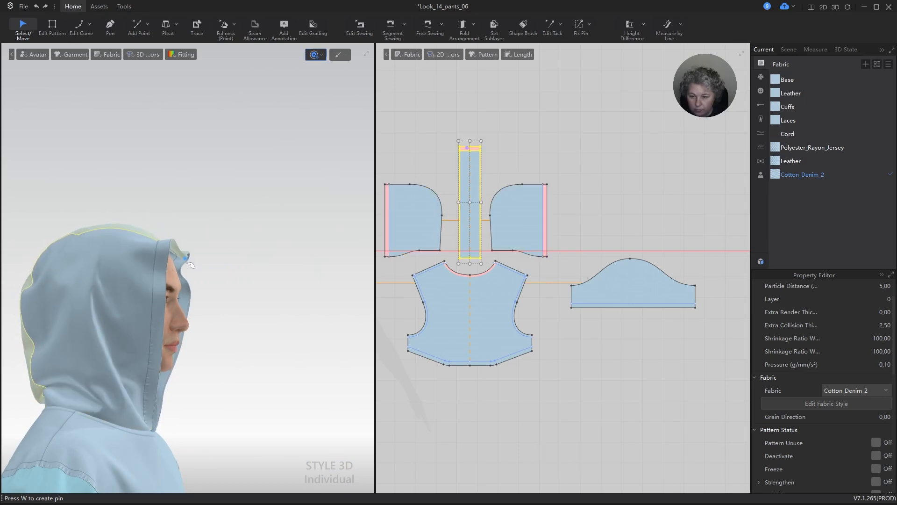
pyautogui.moveTo(249, 234); pyautogui.dragTo(195, 227, button='right')
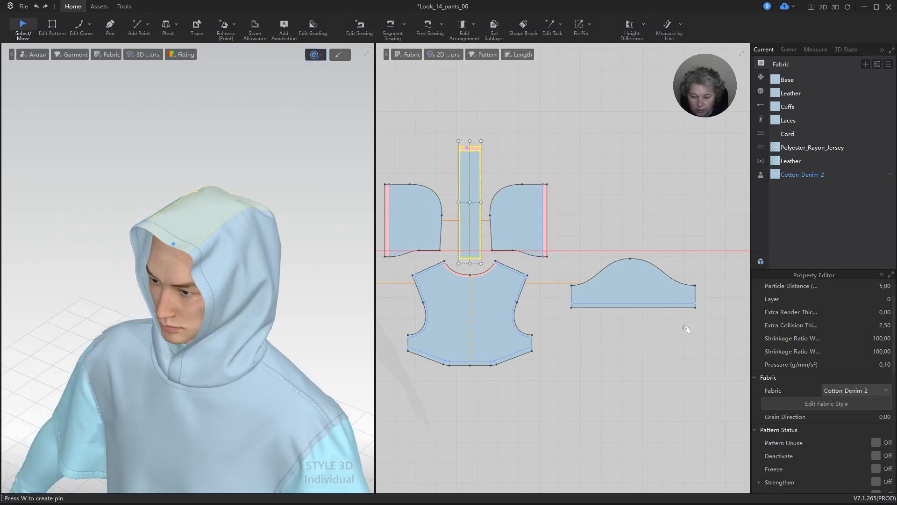
pyautogui.click(884, 364)
pyautogui.write('0')
pyautogui.press('Return')
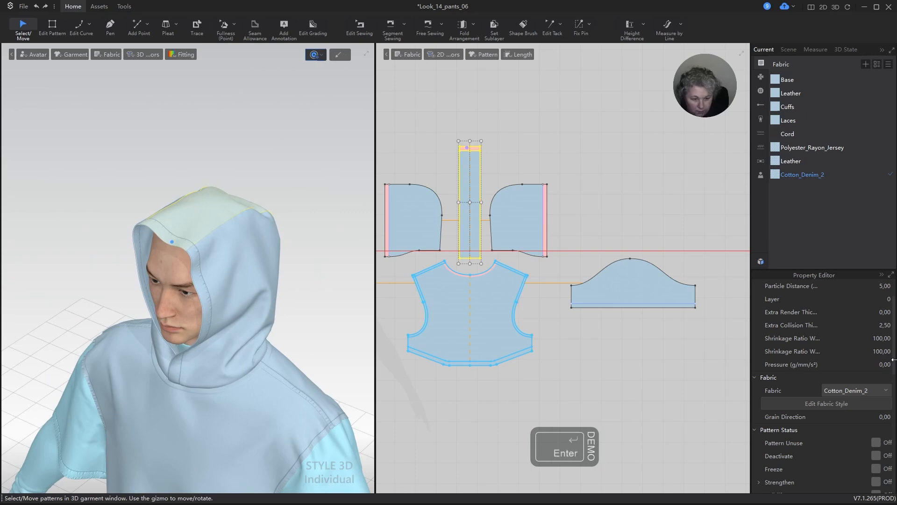
# - Pull the front edges of both side panels outward to open the hood around the face, and stop the simulation
pyautogui.moveTo(299, 224); pyautogui.dragTo(127, 283, button='right')
pyautogui.click(124, 280)
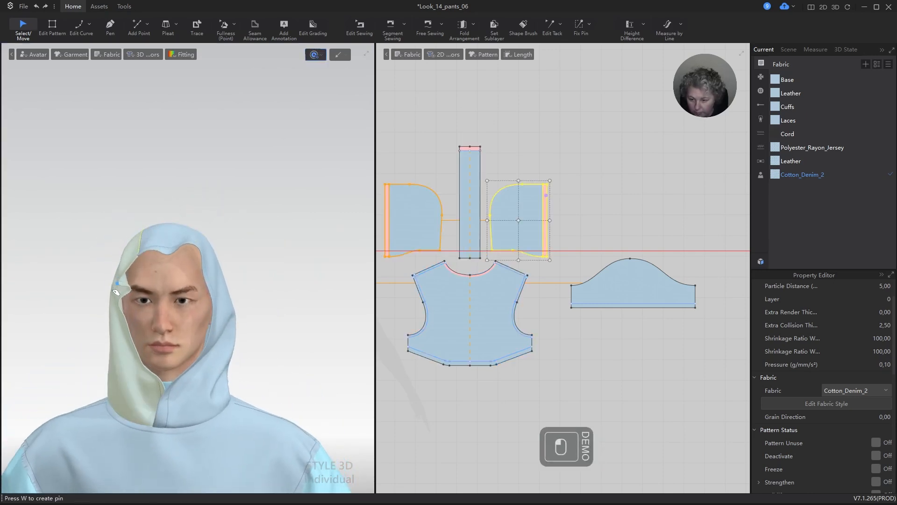
pyautogui.moveTo(116, 293); pyautogui.dragTo(136, 363)
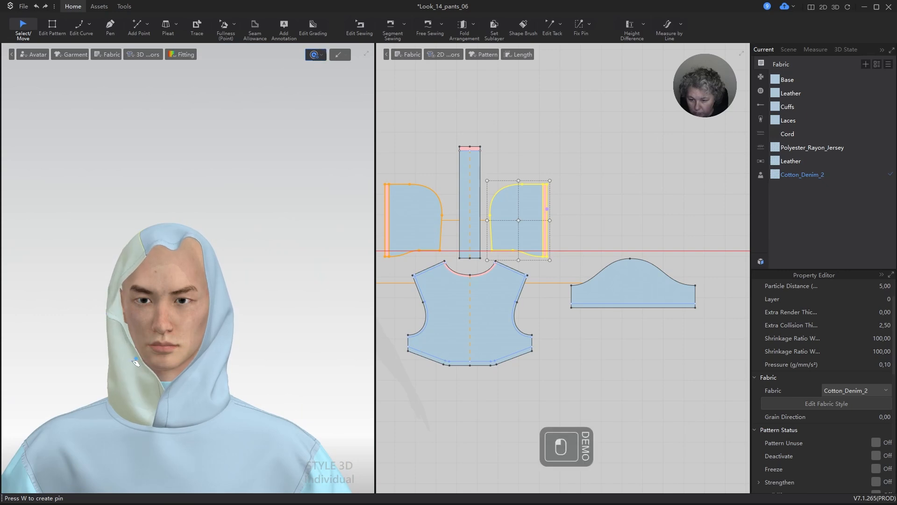
pyautogui.click(197, 341)
pyautogui.click(207, 349)
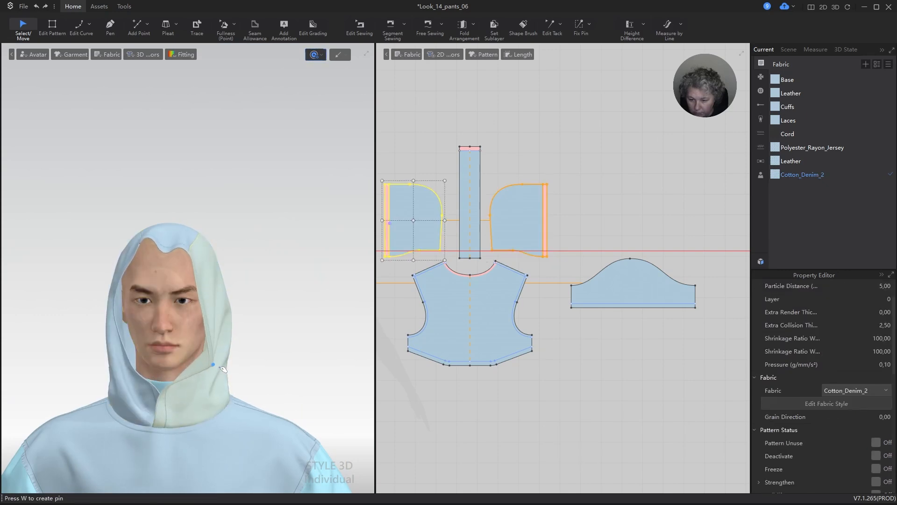
pyautogui.moveTo(251, 316); pyautogui.dragTo(216, 323, button='right')
pyautogui.click(150, 264)
pyautogui.click(184, 309)
pyautogui.click(231, 228)
pyautogui.press('space')
# - Examine the shape of the hood's folded opening and centre strip up close from the side and front
pyautogui.moveTo(270, 267); pyautogui.dragTo(208, 278, button='right')
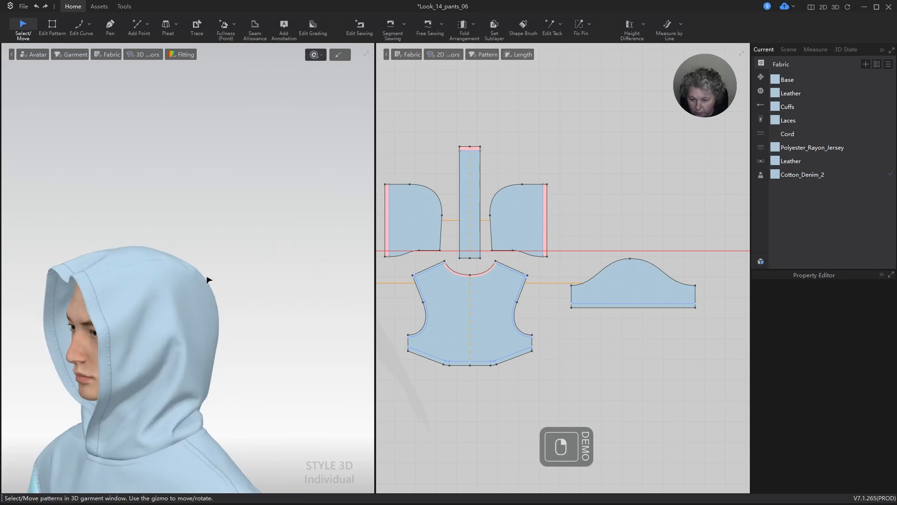
pyautogui.scroll(3, 217, 272)
pyautogui.keyDown('alt'); pyautogui.moveTo(217, 212); pyautogui.dragTo(278, 160); pyautogui.keyUp('alt')
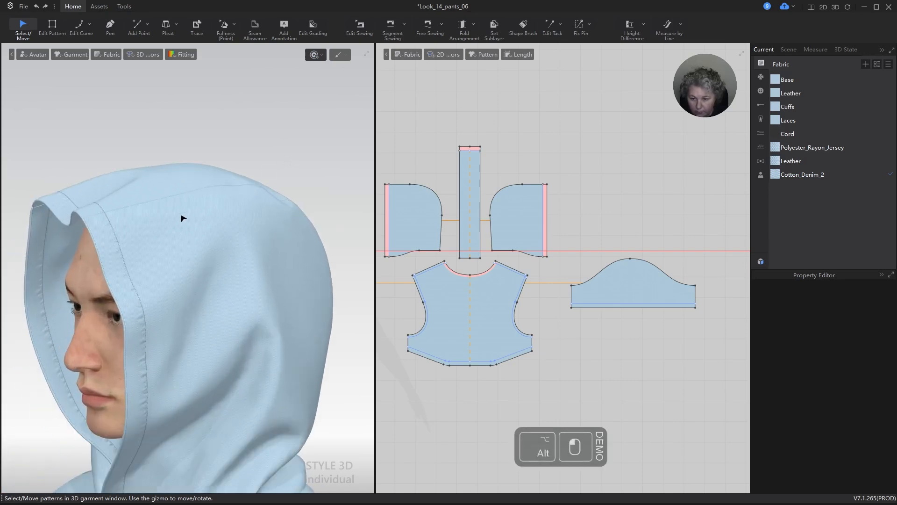
pyautogui.click(136, 178)
pyautogui.moveTo(136, 178); pyautogui.dragTo(198, 123, button='right')
pyautogui.scroll(5, 190, 221)
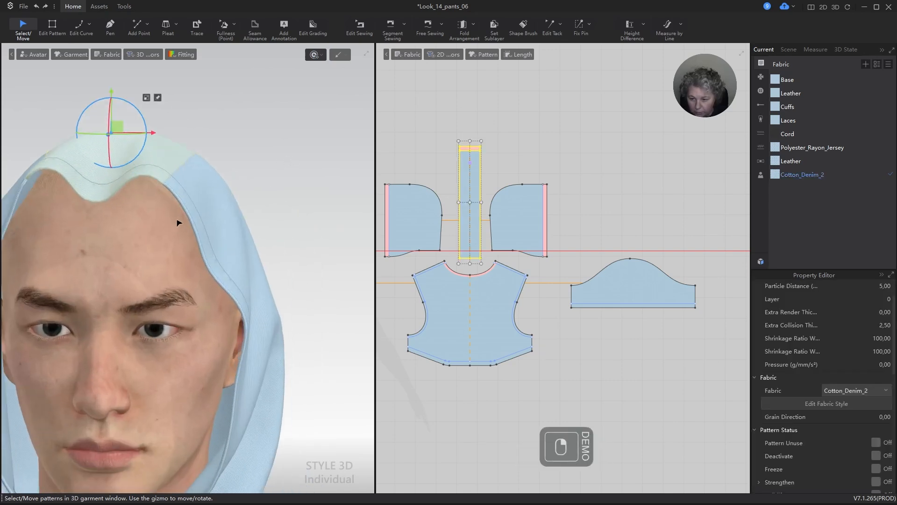
pyautogui.scroll(-5, 197, 220)
pyautogui.click(192, 242)
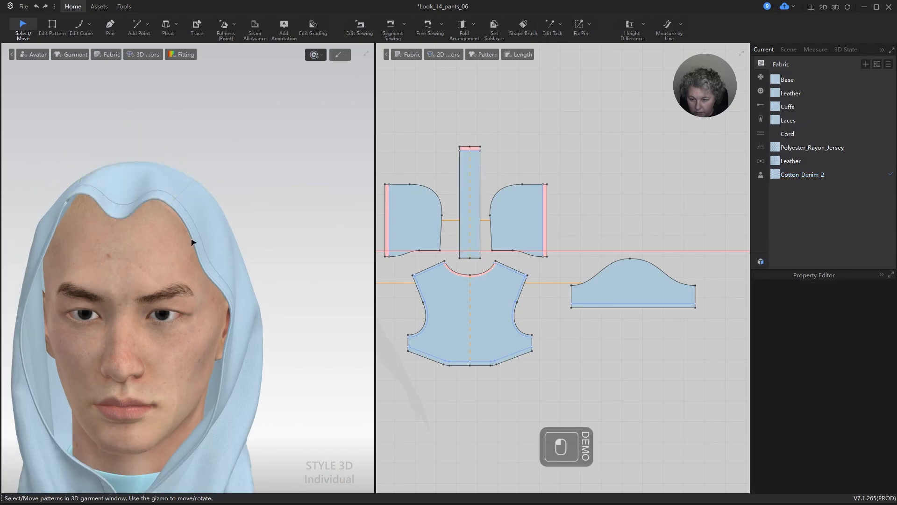
pyautogui.moveTo(192, 242); pyautogui.dragTo(230, 244, button='right')
# - Run the simulation and pull the side panel's front edge and the centre strip's front corners to even out the hood opening
pyautogui.press('space')
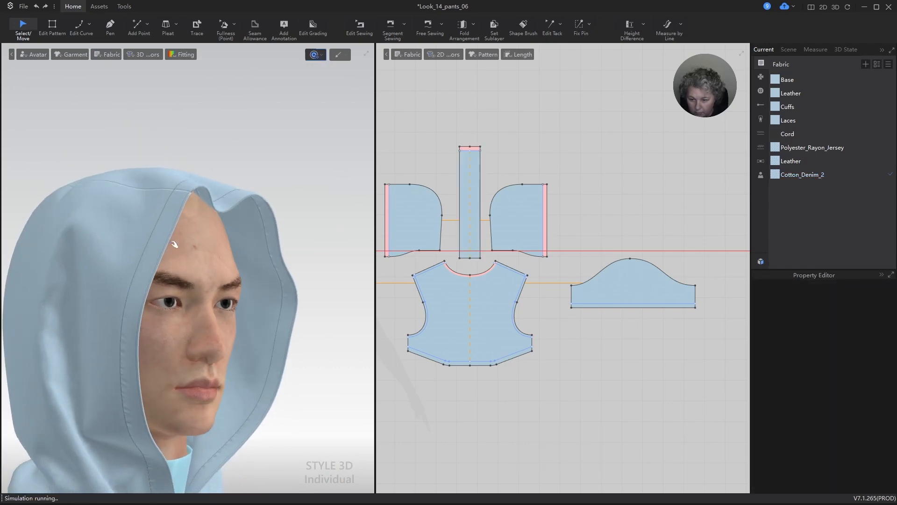
pyautogui.click(150, 245)
pyautogui.moveTo(151, 245); pyautogui.dragTo(145, 251)
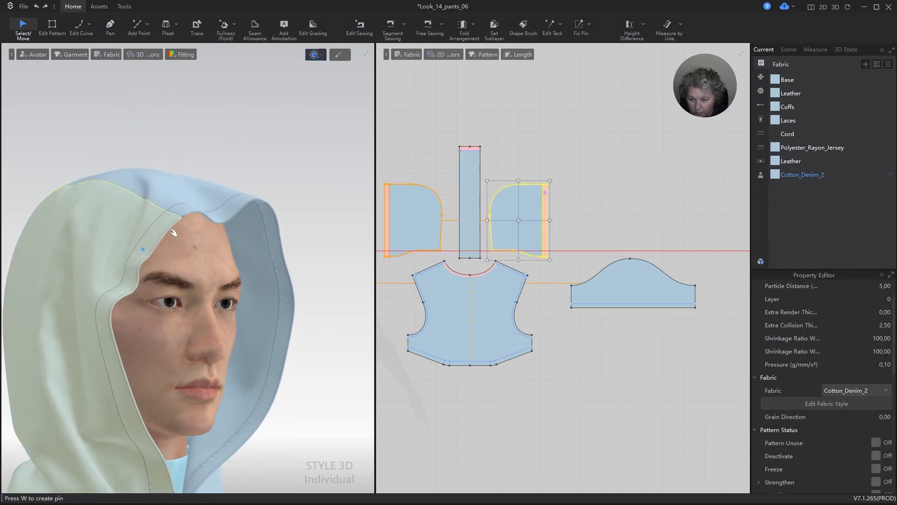
pyautogui.moveTo(184, 213); pyautogui.dragTo(173, 219)
pyautogui.moveTo(268, 206); pyautogui.dragTo(262, 210)
# - Examine the drape of the hood and hoodie body on the avatar from the front
pyautogui.scroll(-4, 304, 338)
pyautogui.keyDown('alt'); pyautogui.moveTo(305, 339); pyautogui.dragTo(305, 217, button='middle'); pyautogui.keyUp('alt')
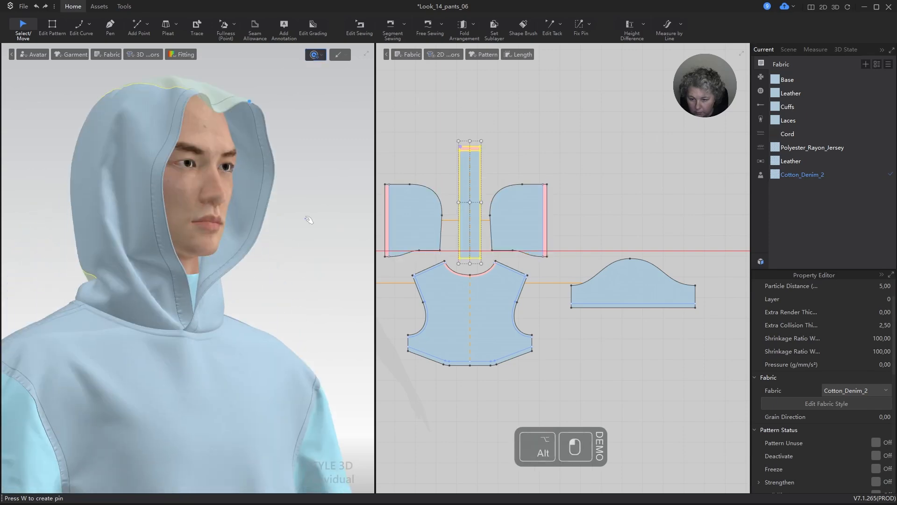
pyautogui.moveTo(305, 216); pyautogui.dragTo(258, 243, button='right')
pyautogui.scroll(-4, 276, 262)
pyautogui.scroll(-2, 274, 254)
pyautogui.click(279, 232)
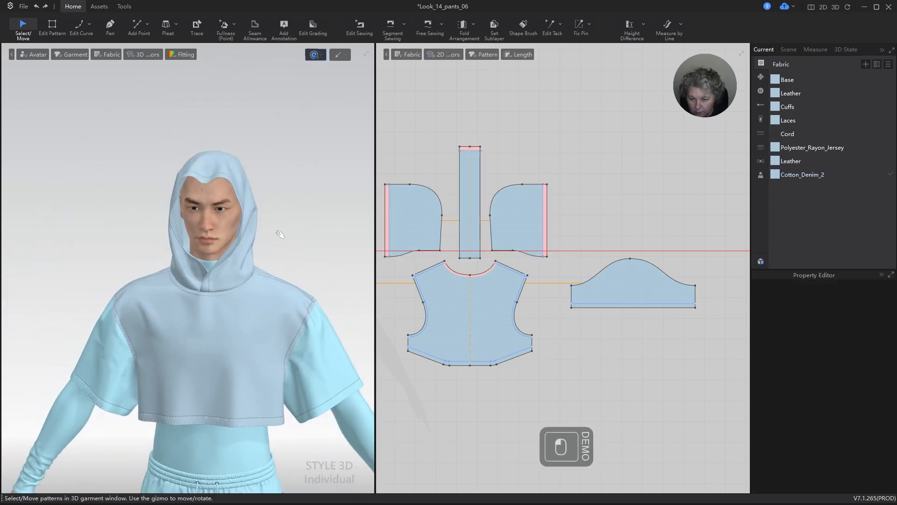
pyautogui.scroll(-3, 285, 261)
pyautogui.keyDown('alt'); pyautogui.moveTo(291, 306); pyautogui.dragTo(290, 259, button='middle'); pyautogui.keyUp('alt')
# - Let the simulation settle the hoodie on the avatar and save the project
pyautogui.press('space')
pyautogui.moveTo(291, 259)
pyautogui.mouseDown(button='right')
pyautogui.moveTo(265, 247)
pyautogui.moveTo(281, 255)
pyautogui.mouseUp(button='right')
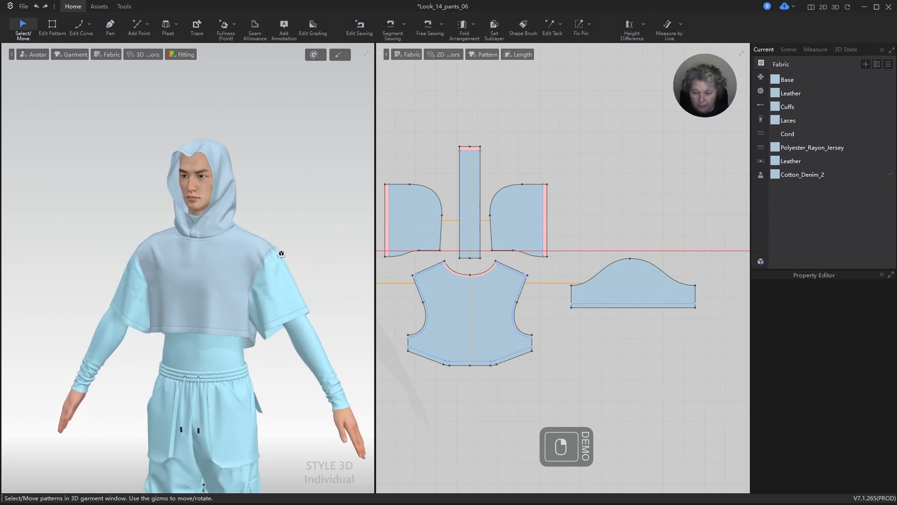
pyautogui.press('space')
pyautogui.scroll(2, 288, 266)
pyautogui.keyDown('alt'); pyautogui.moveTo(273, 212); pyautogui.dragTo(284, 220); pyautogui.keyUp('alt')
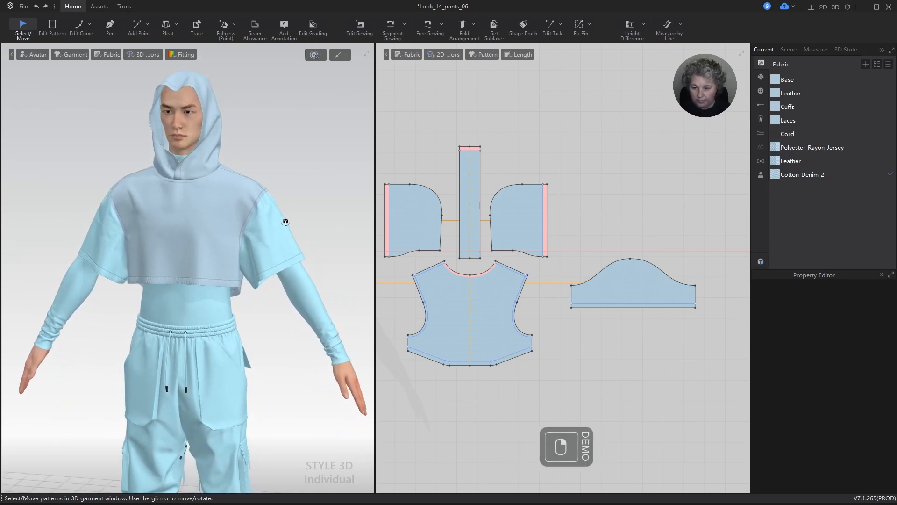
pyautogui.keyDown('alt'); pyautogui.moveTo(308, 165); pyautogui.dragTo(305, 177); pyautogui.keyUp('alt')
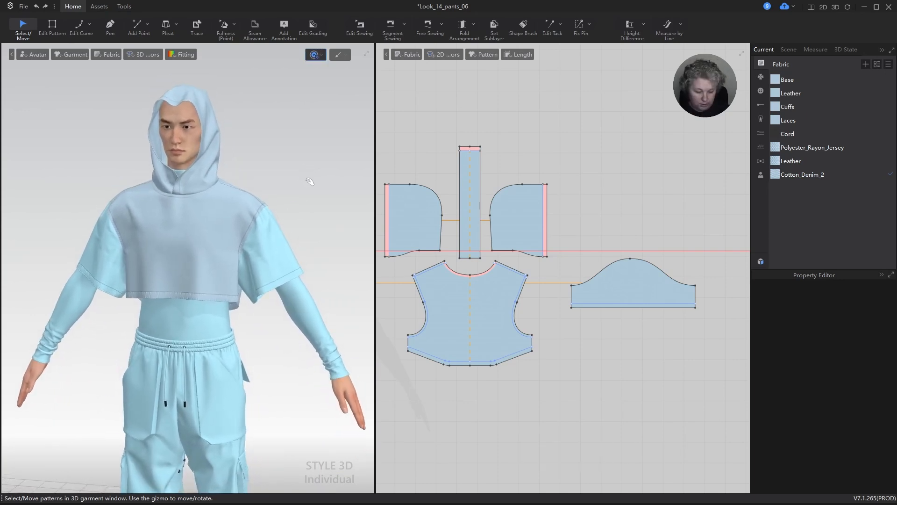
pyautogui.press('Home')
pyautogui.scroll(3, 297, 144)
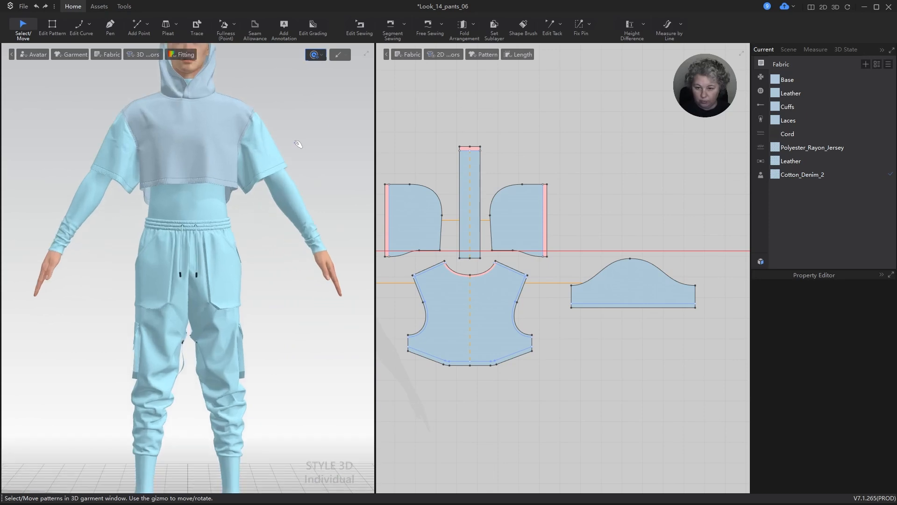
pyautogui.keyDown('alt'); pyautogui.moveTo(320, 108); pyautogui.dragTo(306, 209, button='middle'); pyautogui.keyUp('alt')
pyautogui.keyDown('alt'); pyautogui.moveTo(299, 186); pyautogui.dragTo(351, 191); pyautogui.keyUp('alt')
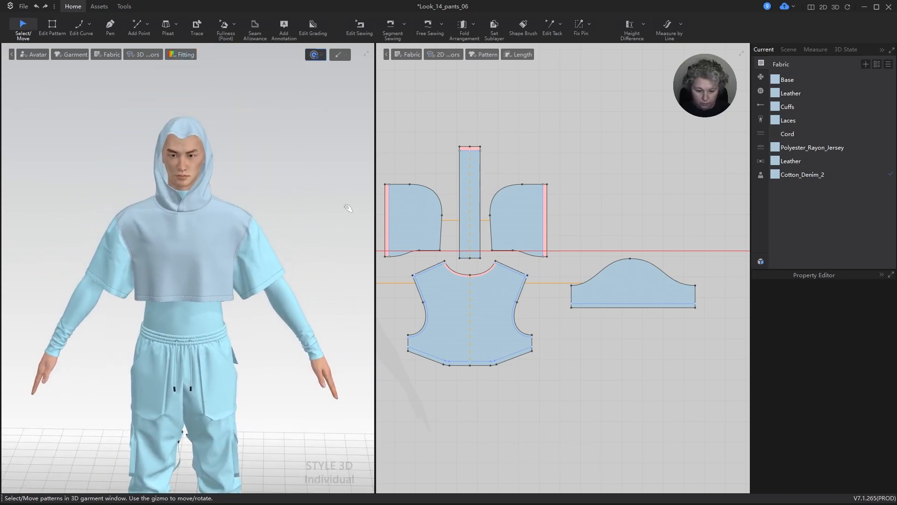
pyautogui.scroll(-2, 704, 380)
pyautogui.hotkey('ctrl', 's')
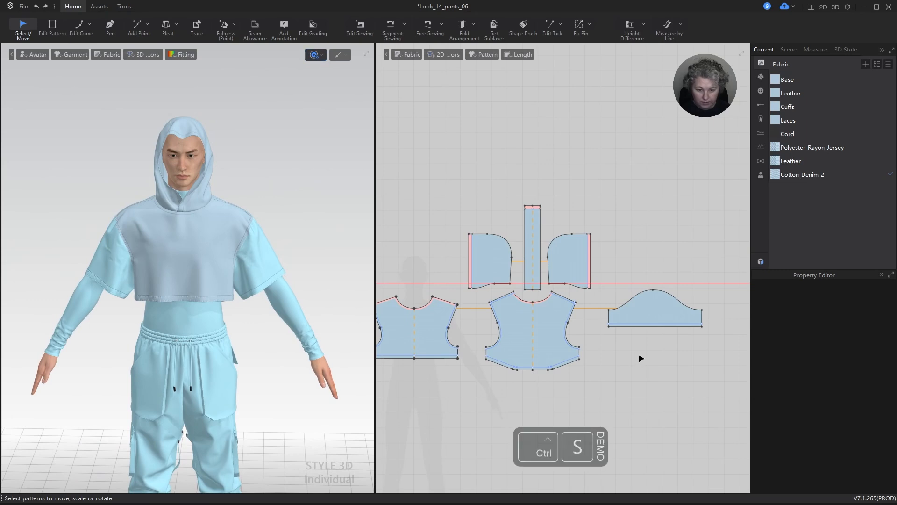
# - Unfreeze all garment patterns at once and save the project
pyautogui.press('Home')
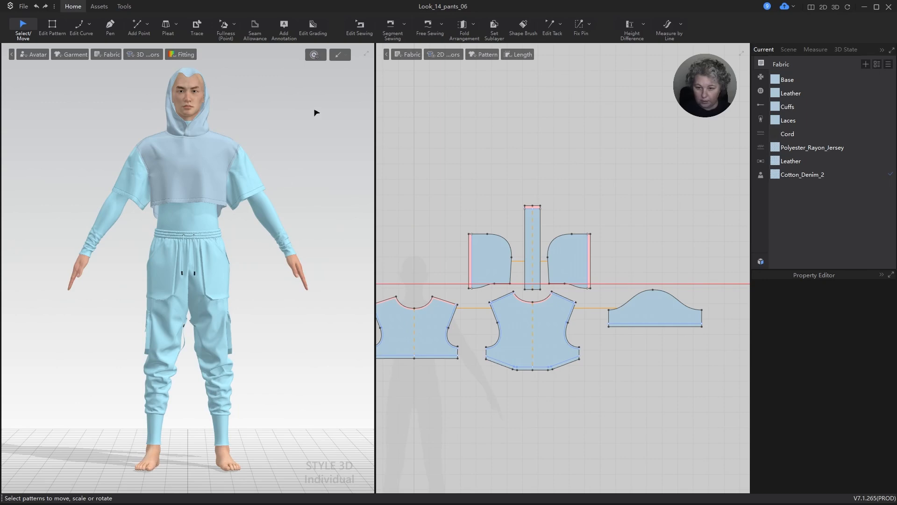
pyautogui.moveTo(316, 113); pyautogui.dragTo(311, 159, button='right')
pyautogui.scroll(5, 277, 160)
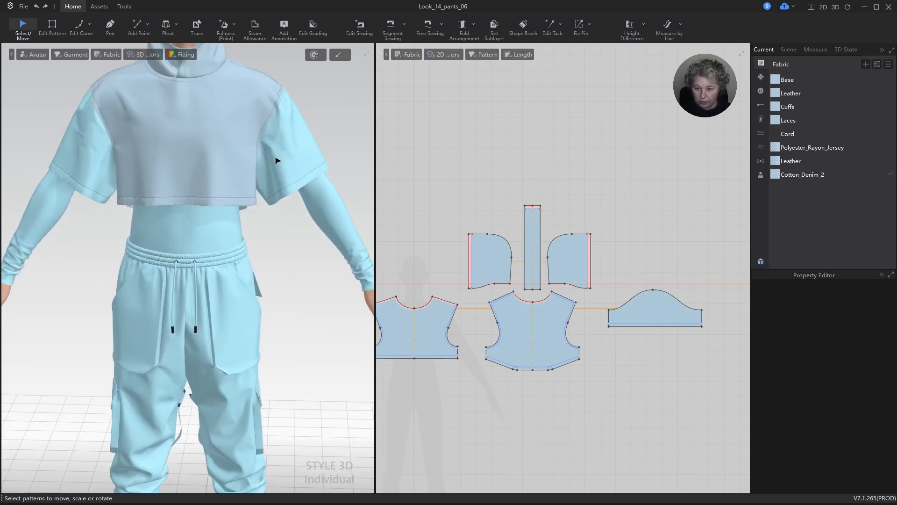
pyautogui.scroll(-5, 264, 185)
pyautogui.moveTo(296, 187); pyautogui.dragTo(299, 164, button='right')
pyautogui.press('Home')
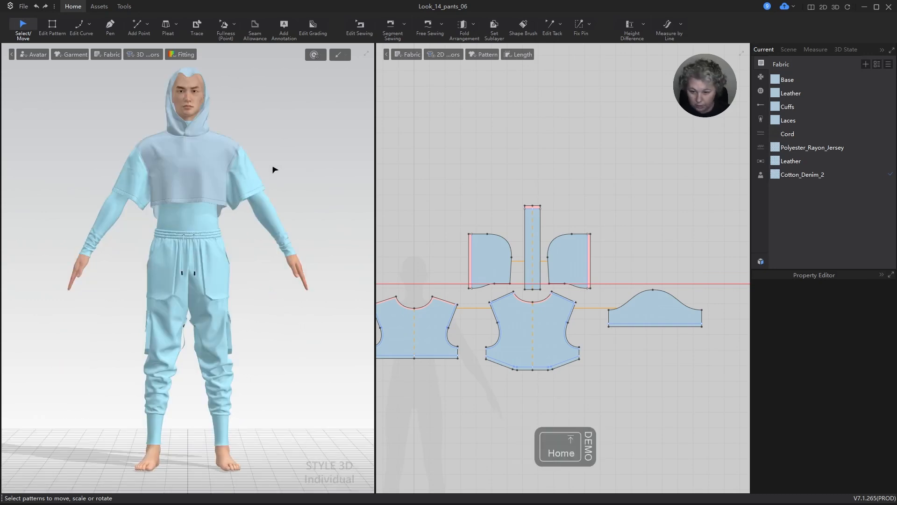
pyautogui.scroll(-2, 276, 177)
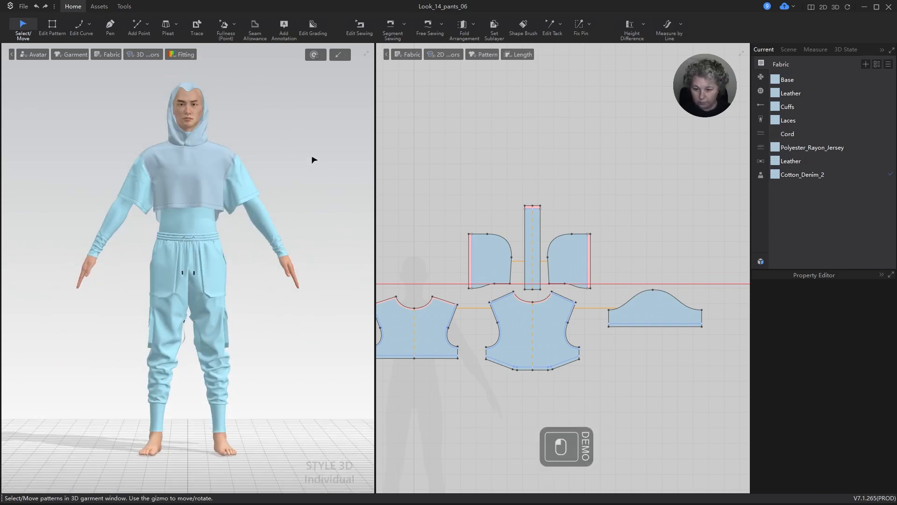
pyautogui.hotkey('ctrl', 'a')
pyautogui.hotkey('ctrl', 'k')
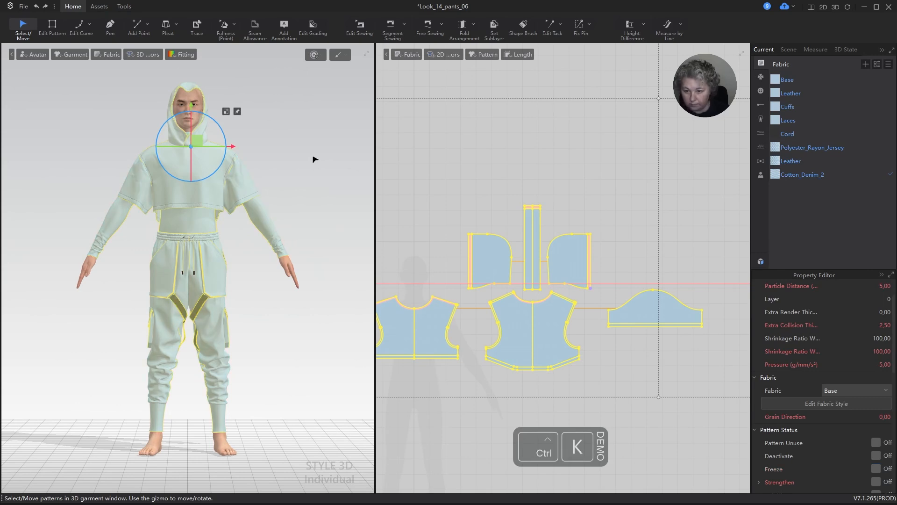
pyautogui.click(326, 150)
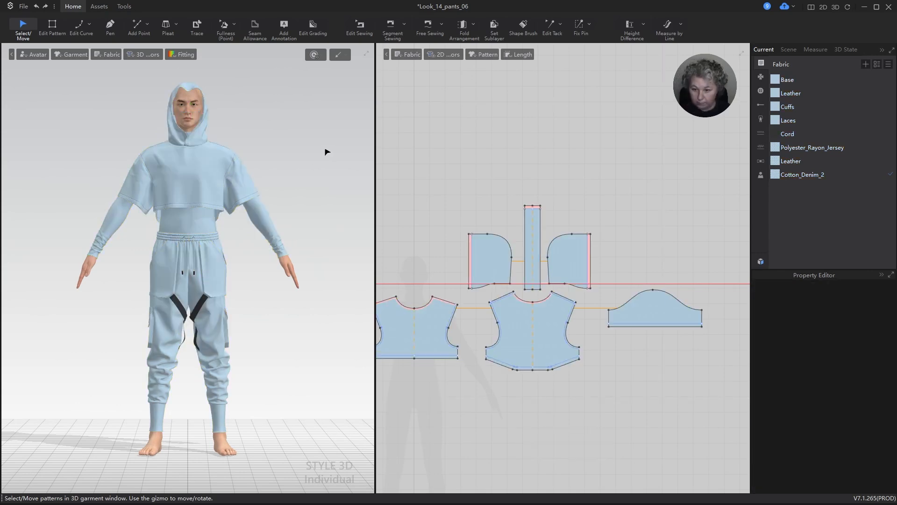
pyautogui.hotkey('ctrl', 's')
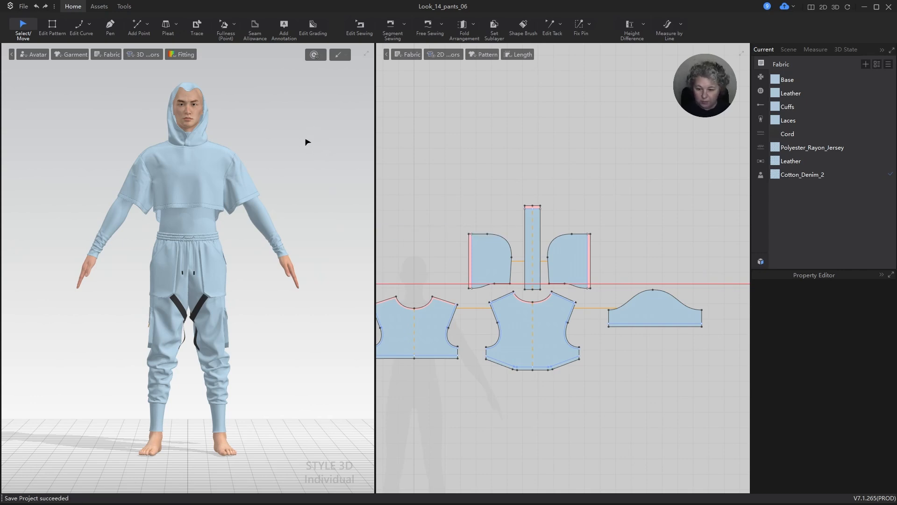
pyautogui.keyDown('alt'); pyautogui.moveTo(314, 139); pyautogui.dragTo(312, 147, button='middle'); pyautogui.keyUp('alt')
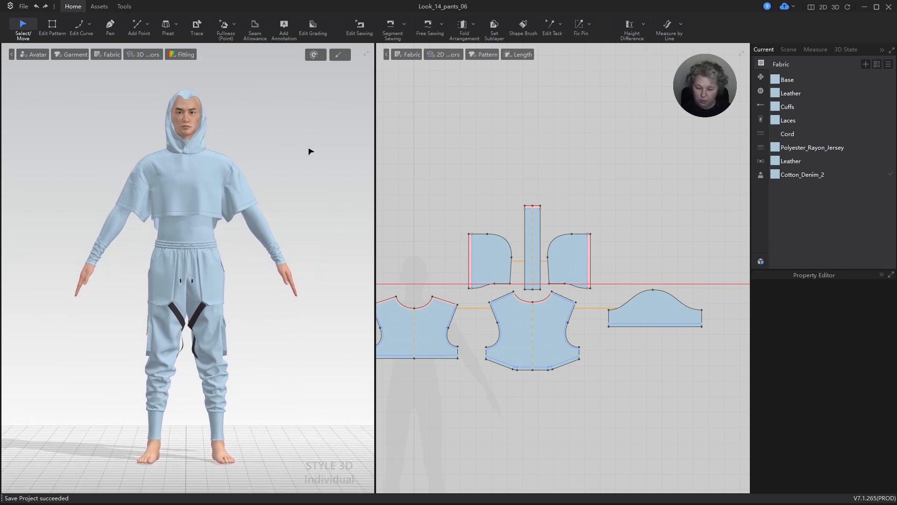
pyautogui.scroll(-2, 566, 177)
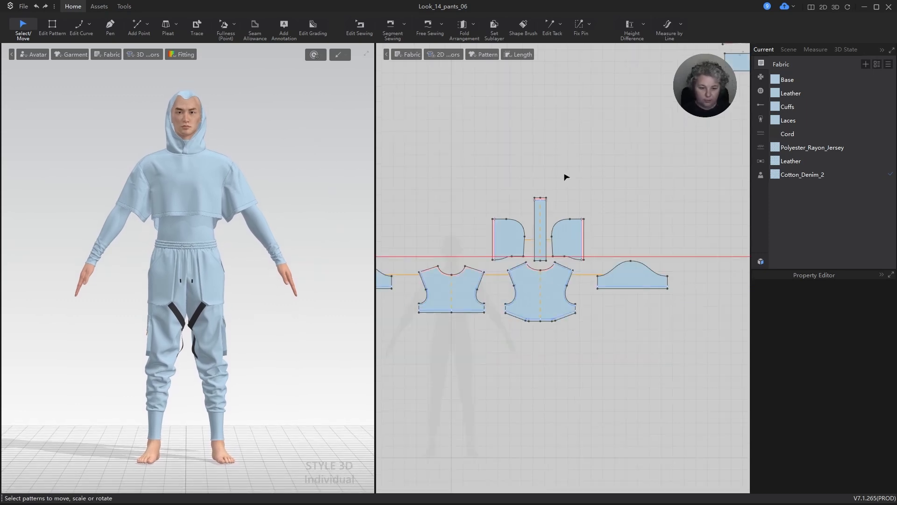
pyautogui.scroll(-1, 569, 180)
pyautogui.scroll(3, 484, 234)
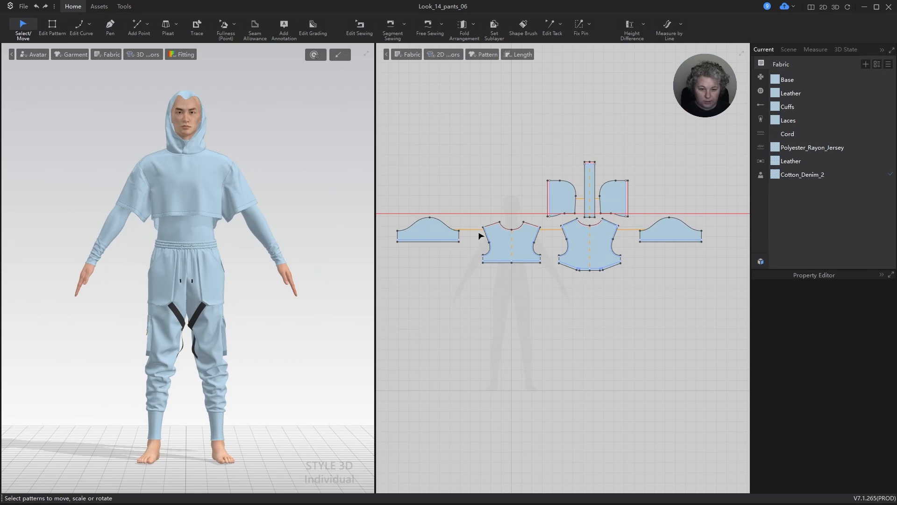
pyautogui.click(442, 235)
pyautogui.scroll(-3, 519, 221)
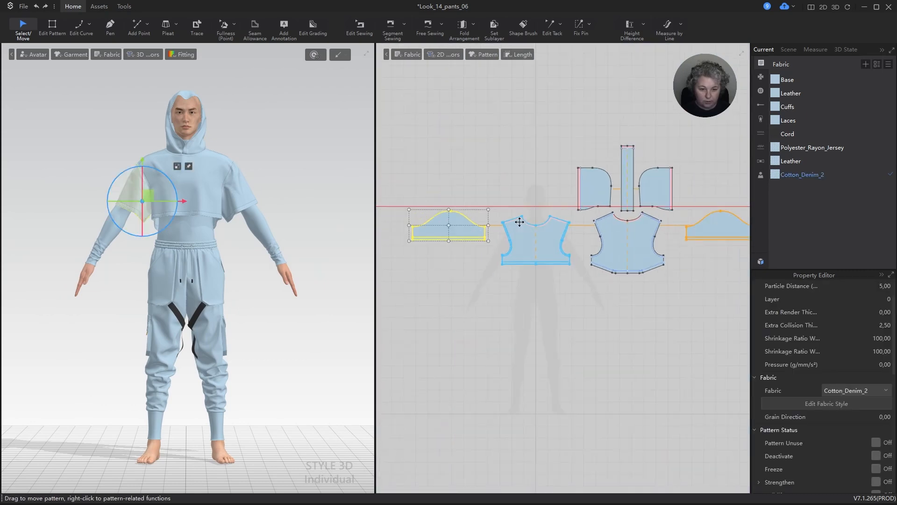
pyautogui.click(555, 128)
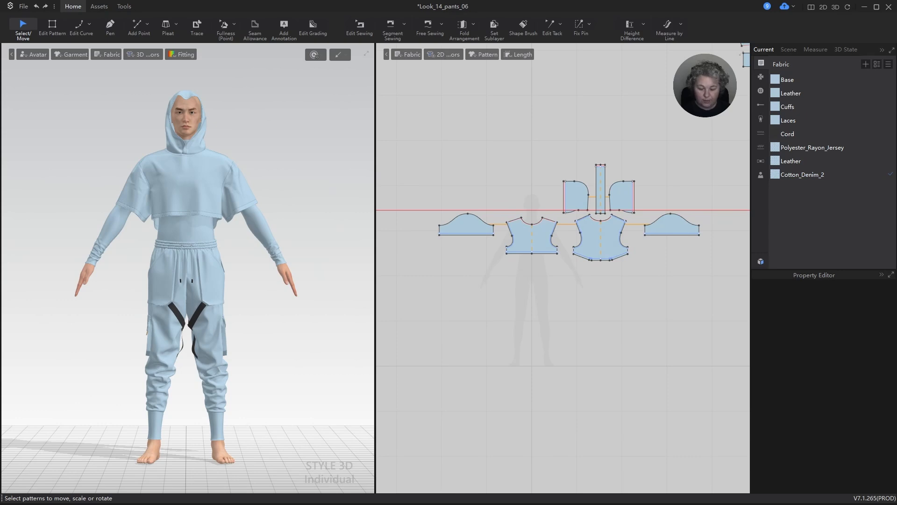
pyautogui.moveTo(358, 503)
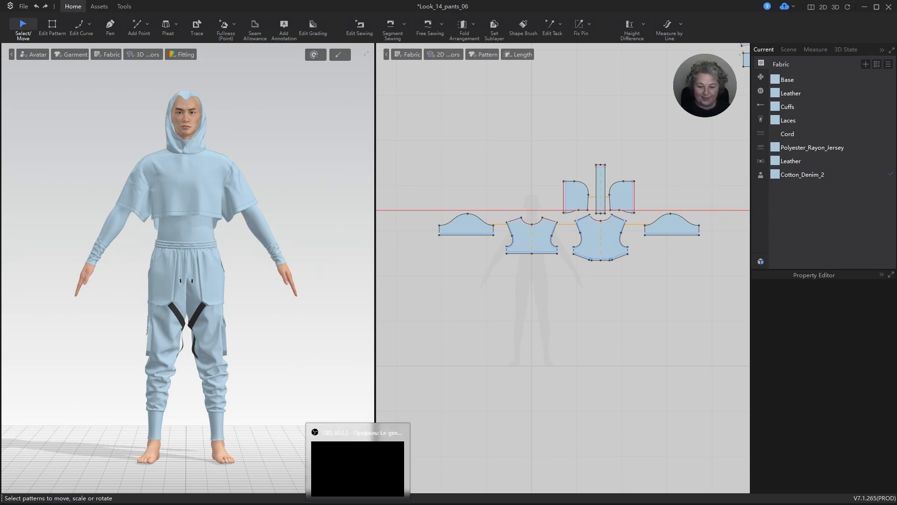
pyautogui.click(640, 386)
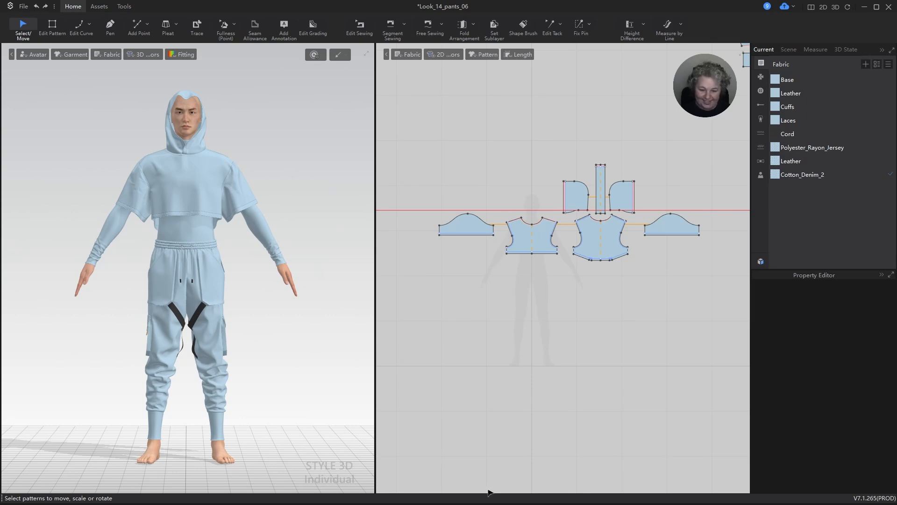
pyautogui.moveTo(481, 503)
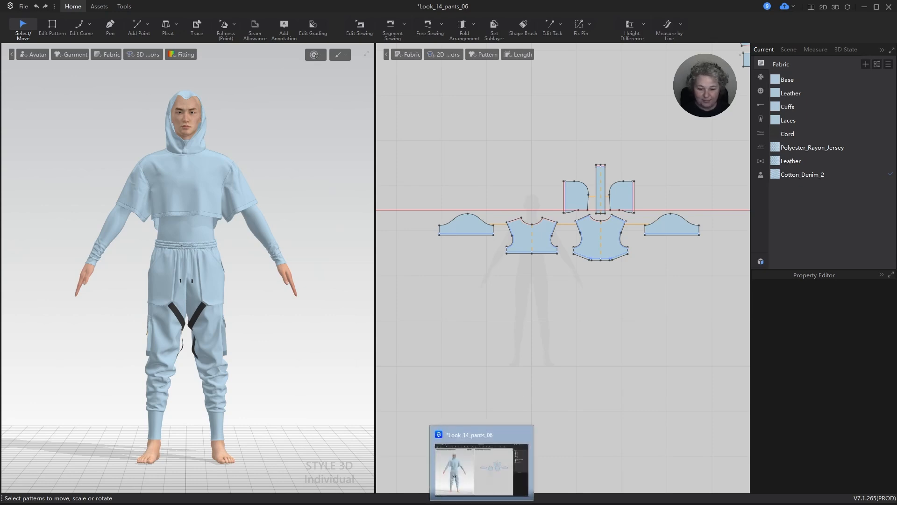
pyautogui.click(870, 347)
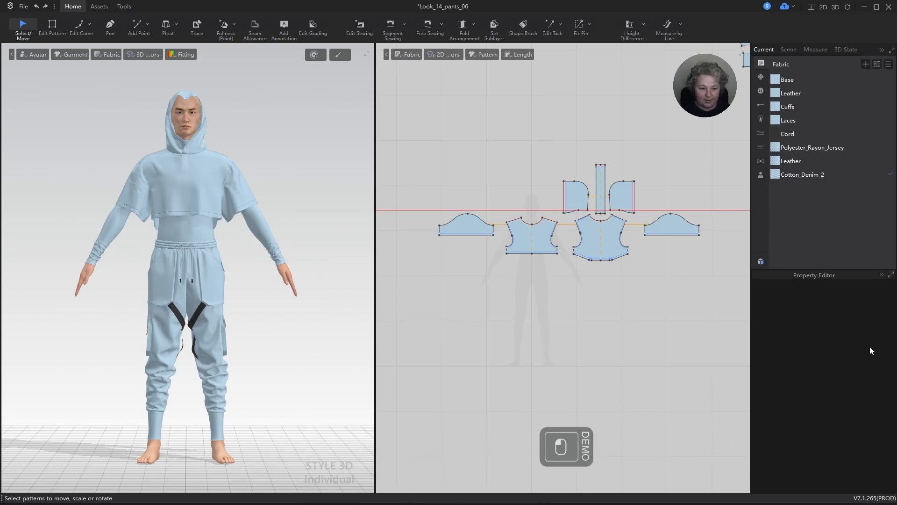